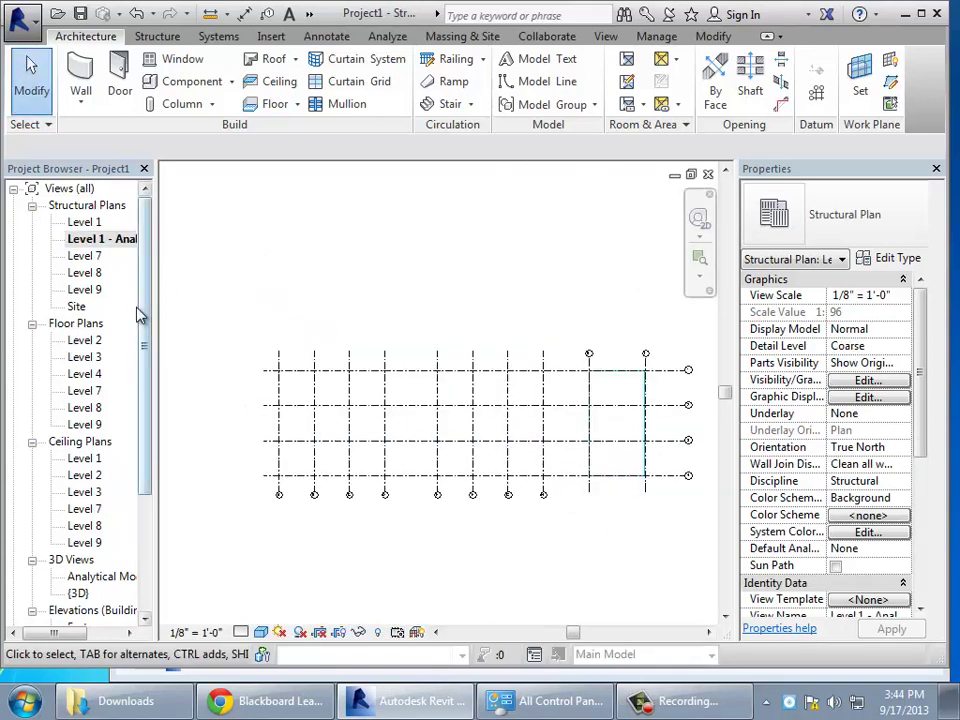
- Open the Level 1 ceiling plan and bring the column grid into view
{"action": "left_click", "coordinate": [93, 460]}
{"action": "double_click", "coordinate": [95, 460]}
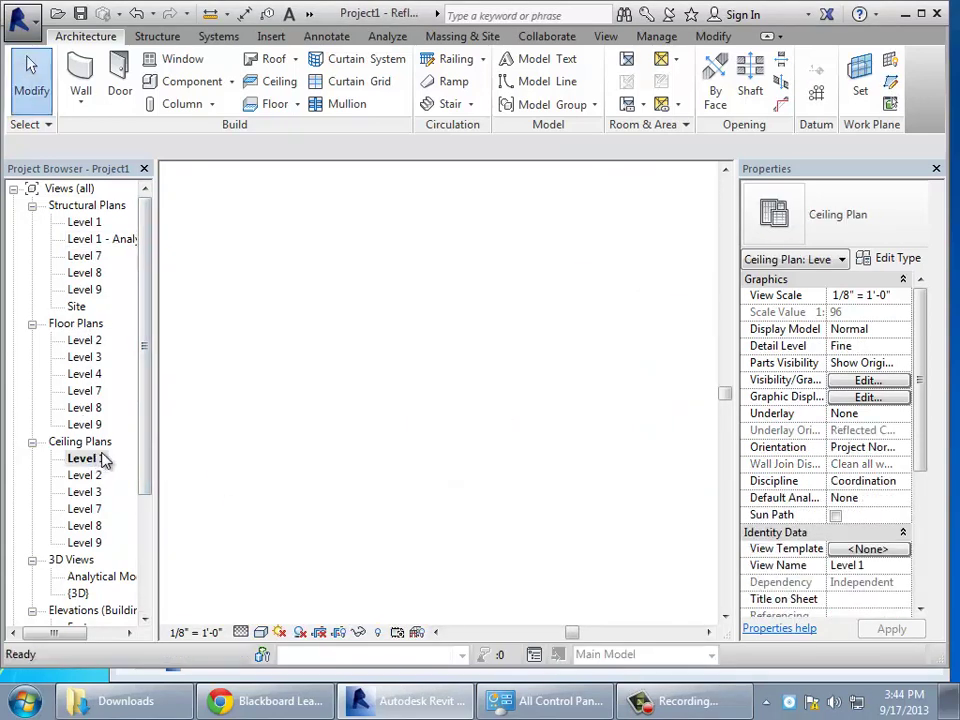
{"action": "scroll", "coordinate": [356, 412], "scroll_direction": "down", "scroll_amount": 2}
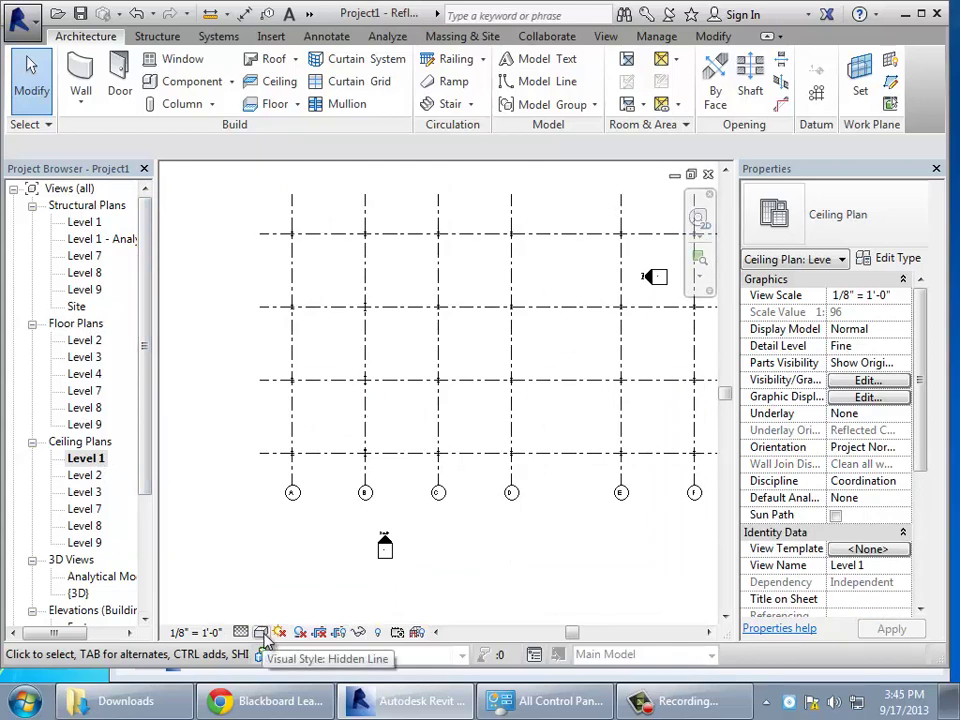
{"action": "key", "text": "v"}
{"action": "key", "text": "g"}
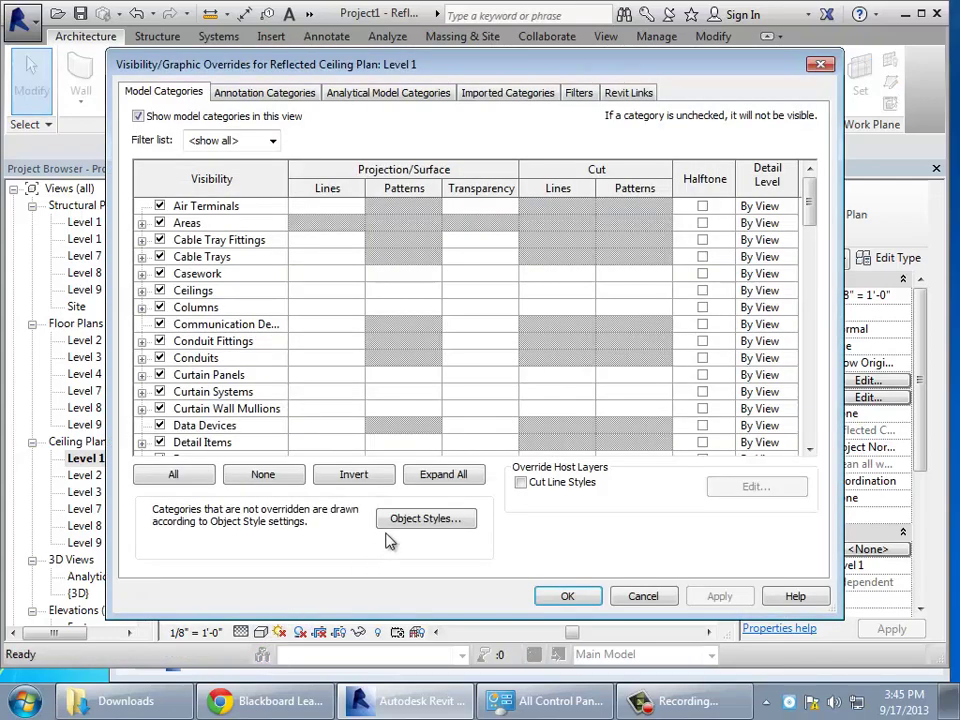
{"action": "left_click", "coordinate": [644, 598]}
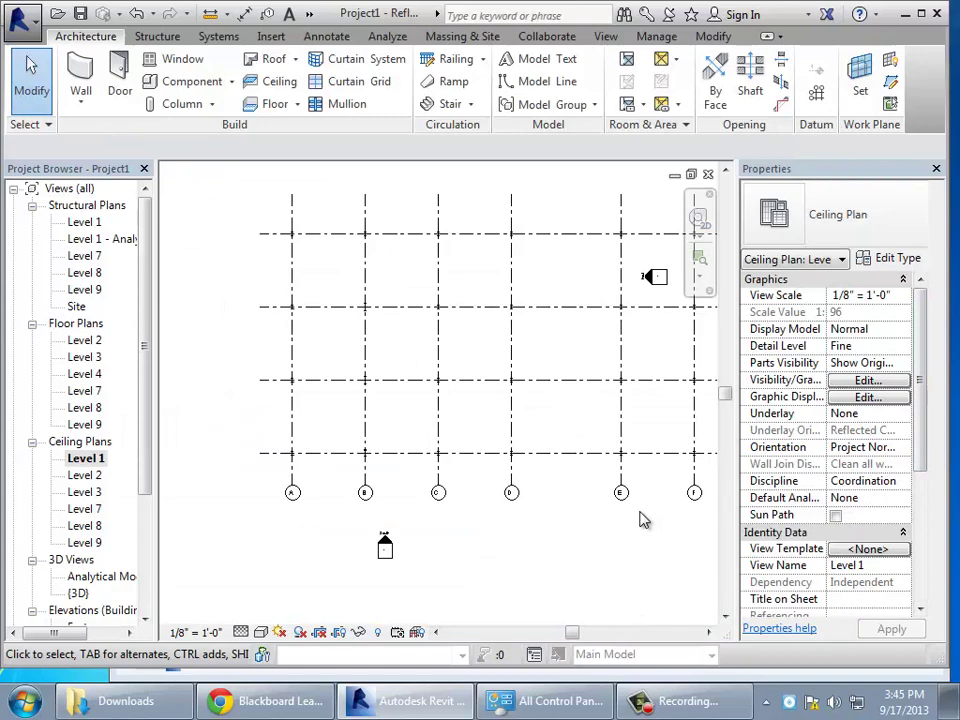
- Turn on the visibility of the Structural Framing category in the Level 1 ceiling plan
{"action": "scroll", "coordinate": [388, 268], "scroll_direction": "up", "scroll_amount": 5}
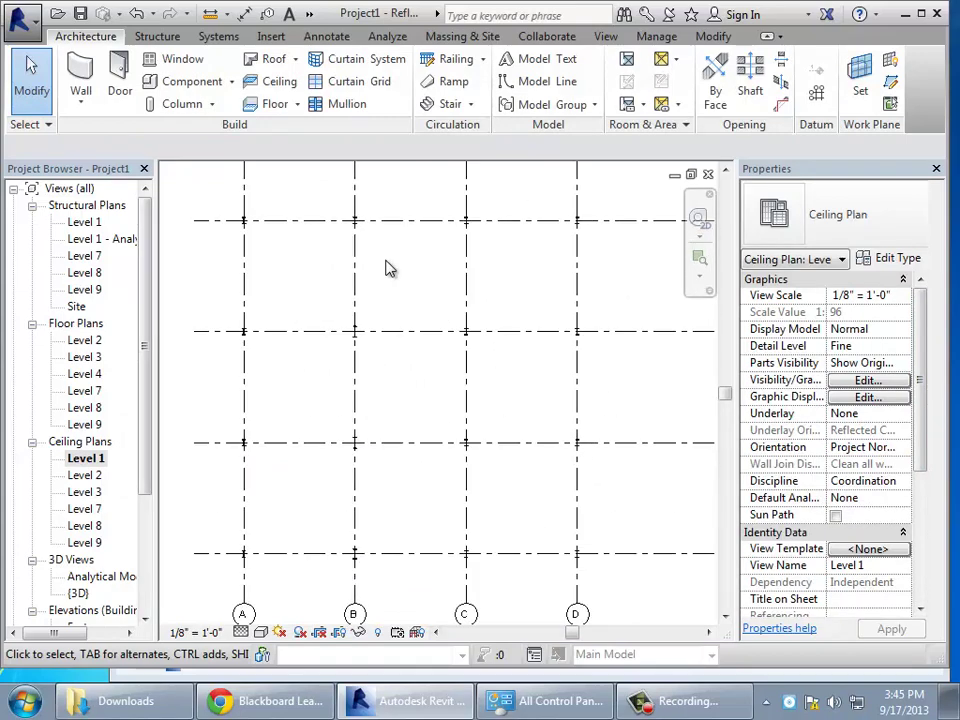
{"action": "key", "text": "v"}
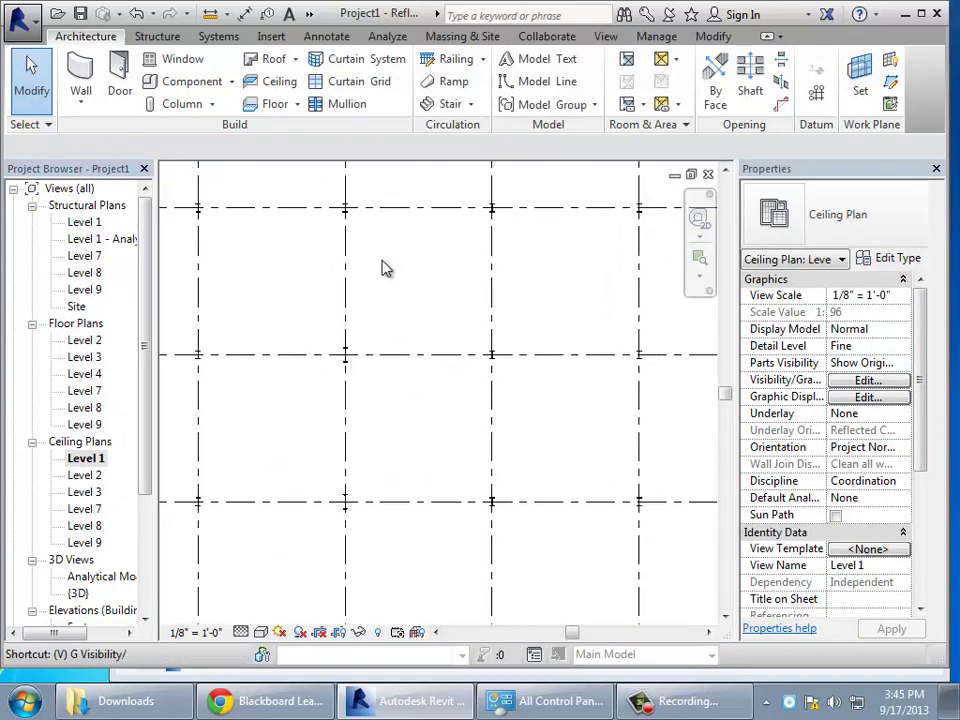
{"action": "key", "text": "g"}
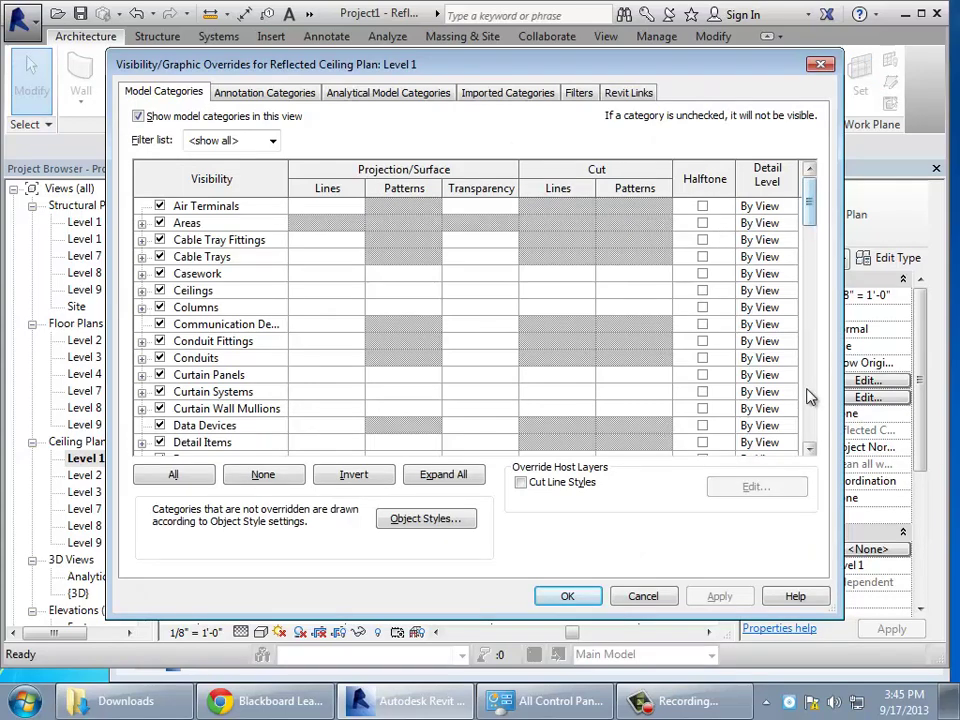
{"action": "left_click_drag", "start_coordinate": [815, 219], "coordinate": [788, 425]}
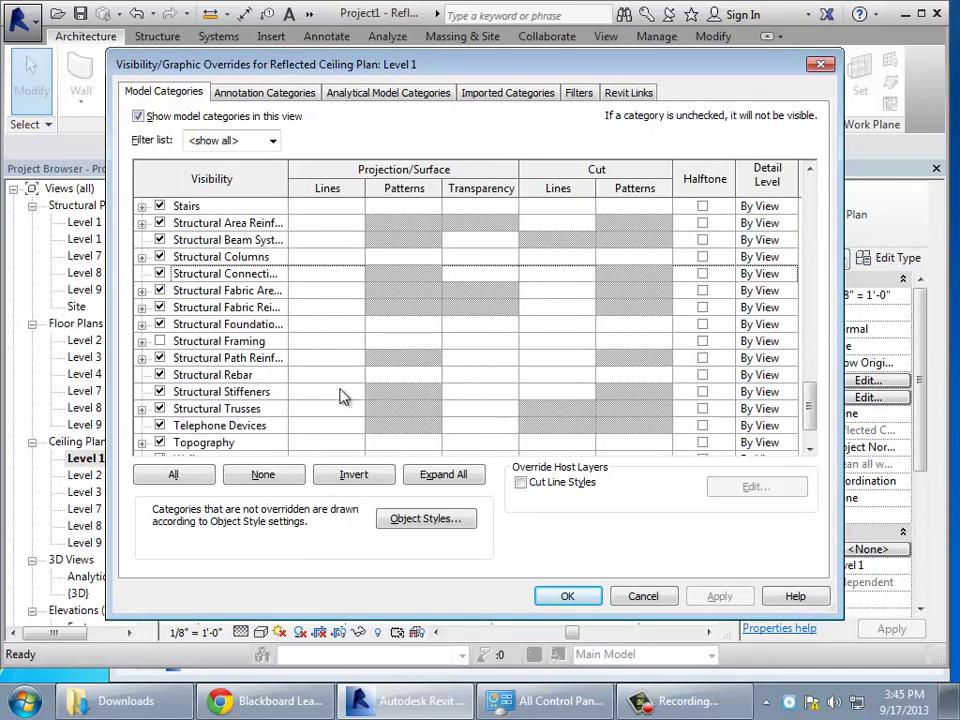
{"action": "left_click", "coordinate": [160, 341]}
{"action": "left_click", "coordinate": [567, 596]}
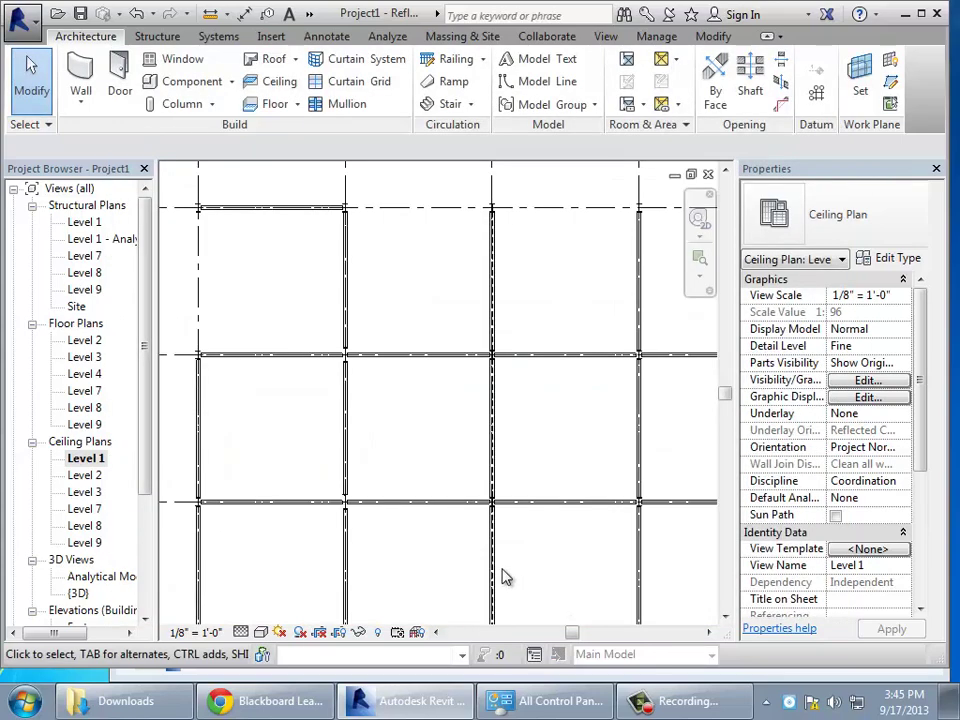
- Try to place W12X26 beams on the Level 1 plane along grid lines 1, A, F, G and H
{"action": "scroll", "coordinate": [446, 514], "scroll_direction": "down", "scroll_amount": 5}
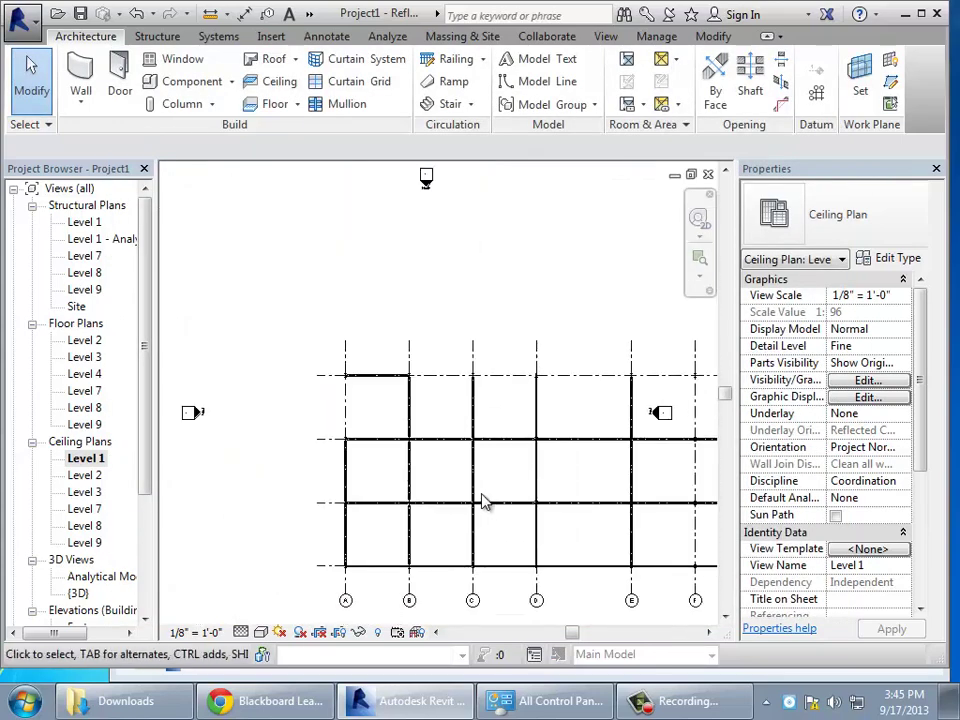
{"action": "scroll", "coordinate": [483, 500], "scroll_direction": "down", "scroll_amount": 1}
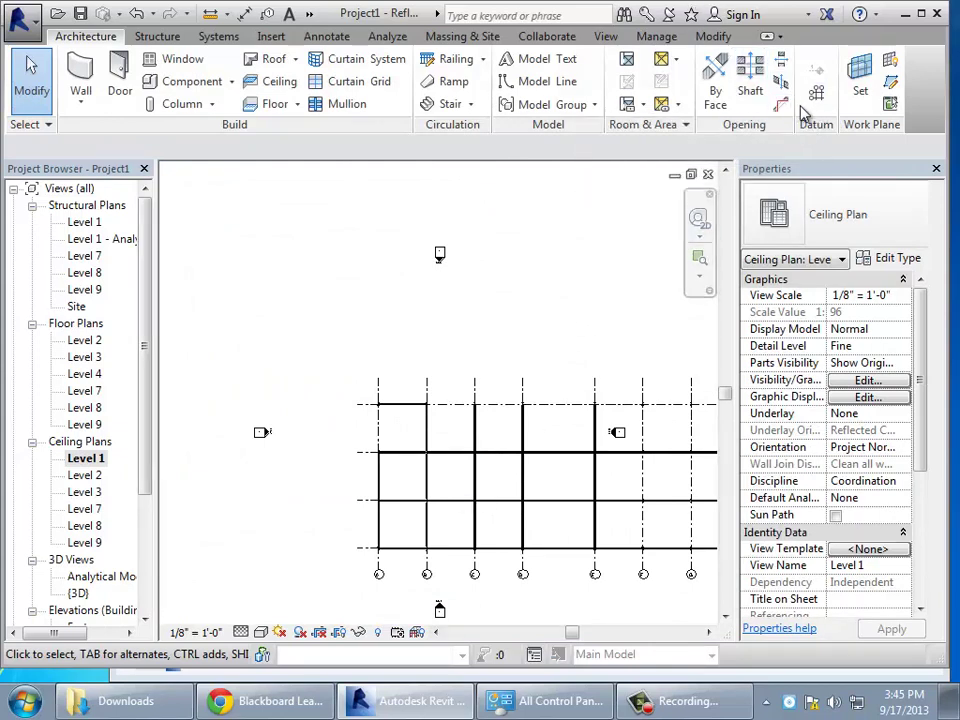
{"action": "left_click", "coordinate": [158, 38]}
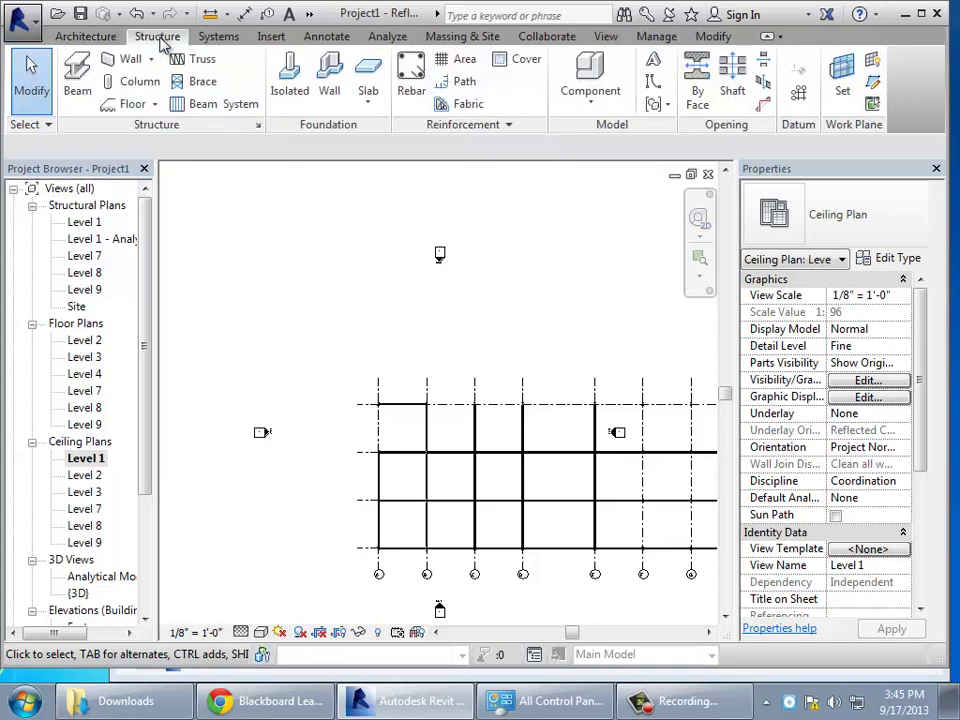
{"action": "left_click", "coordinate": [86, 93]}
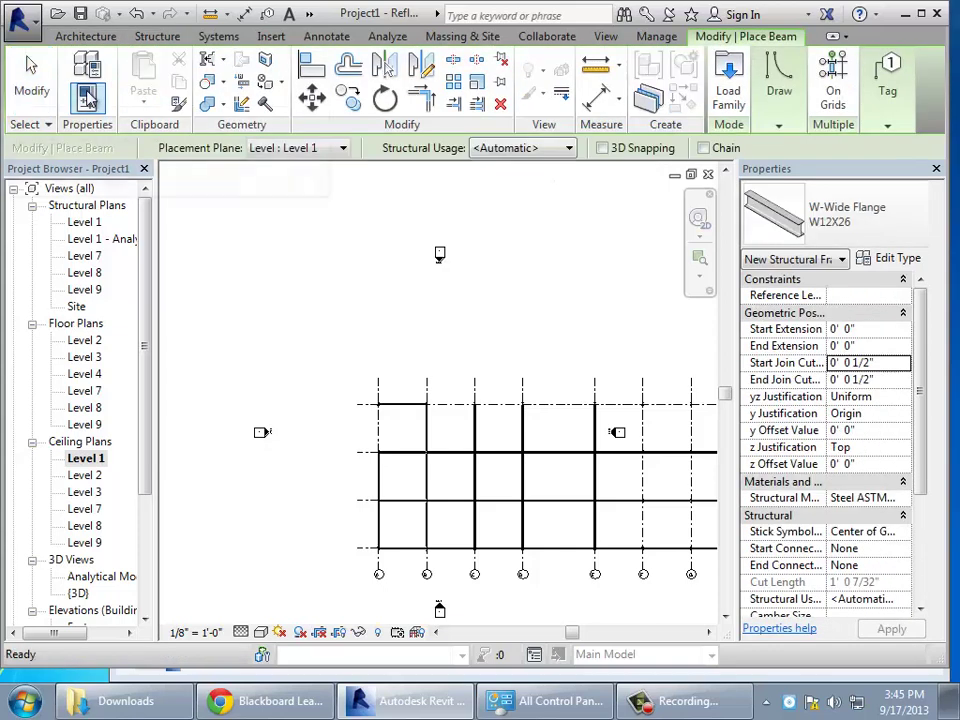
{"action": "left_click", "coordinate": [835, 90]}
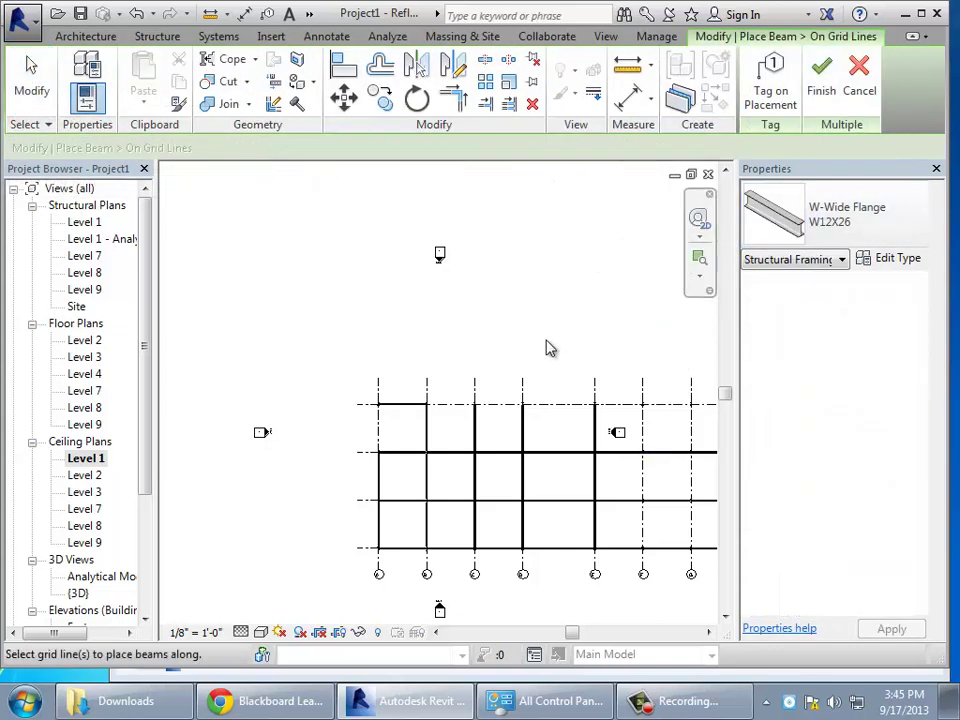
{"action": "left_click", "coordinate": [466, 405]}
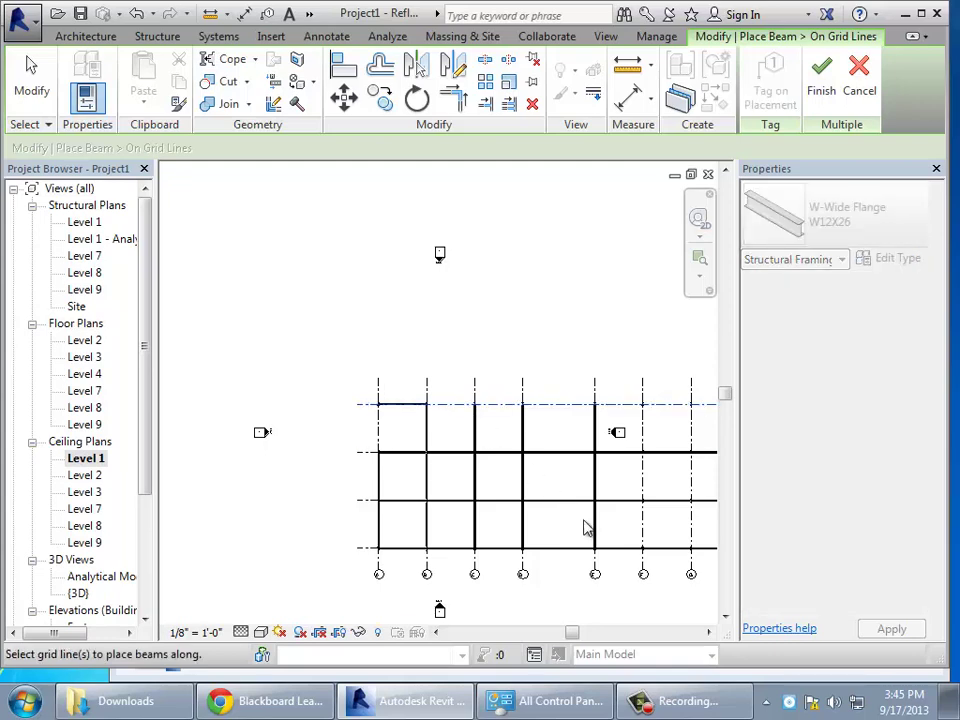
{"action": "left_click", "coordinate": [708, 632]}
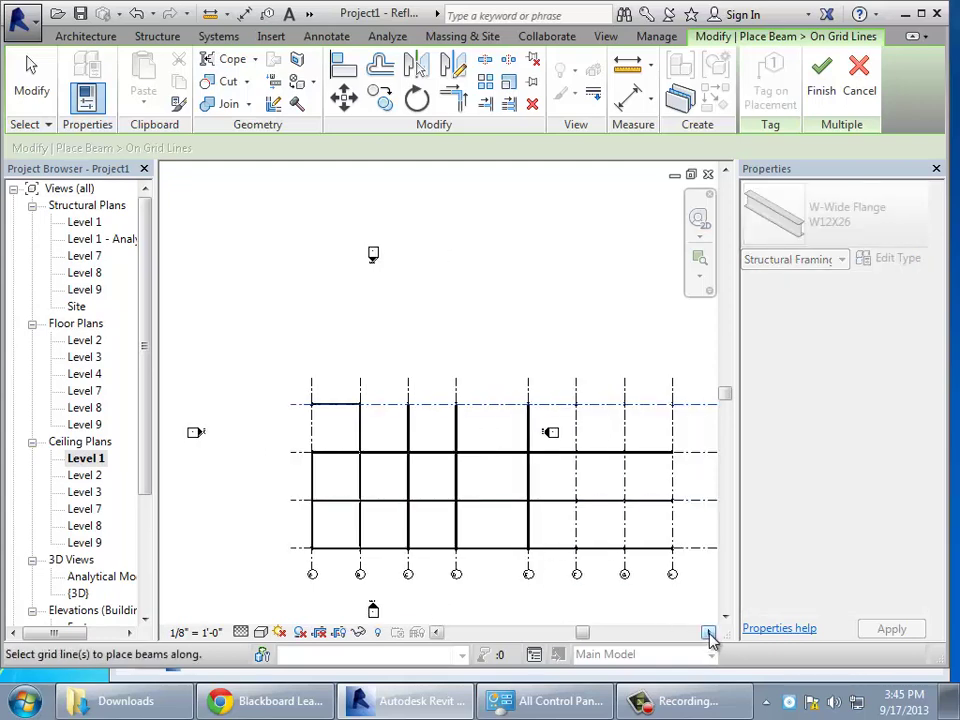
{"action": "left_click", "coordinate": [708, 632]}
{"action": "left_click", "coordinate": [708, 632]}
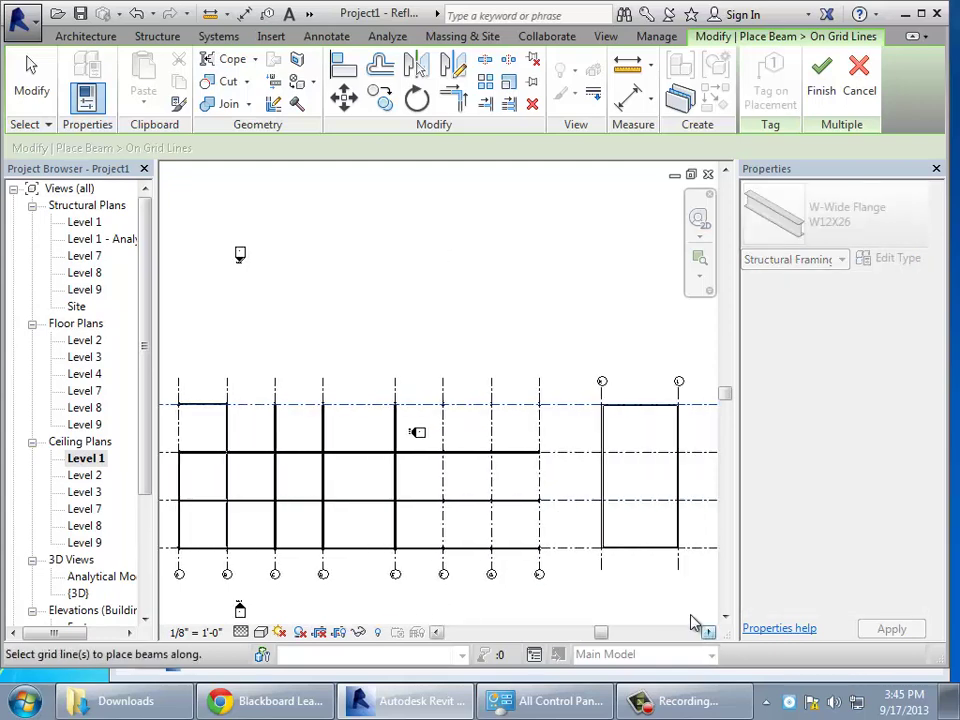
{"action": "left_click", "coordinate": [445, 433]}
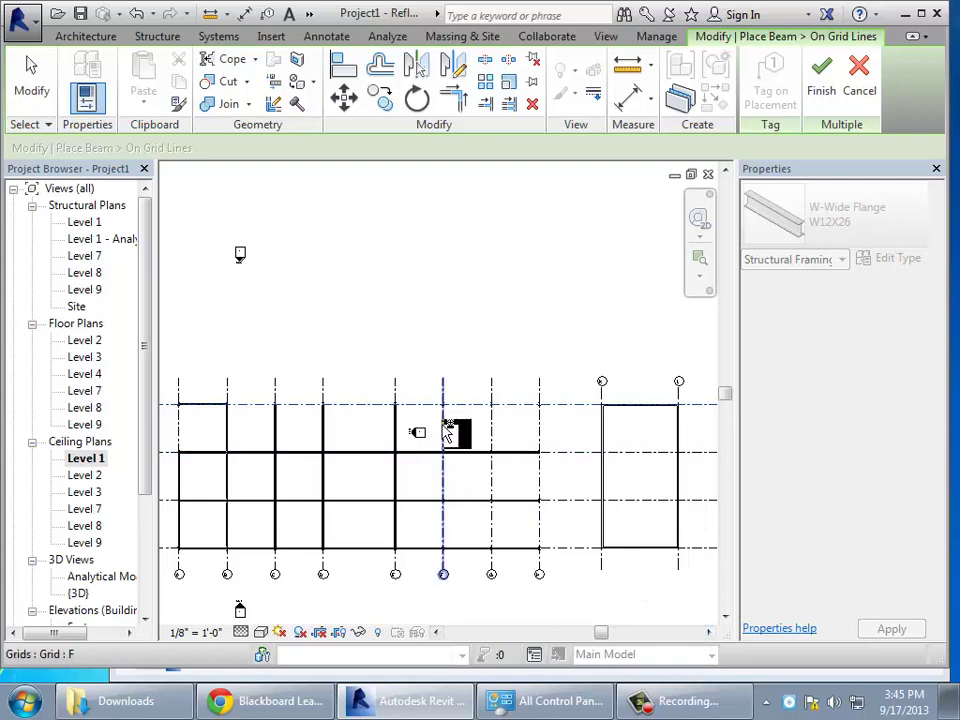
{"action": "left_click", "coordinate": [500, 443]}
{"action": "left_click", "coordinate": [542, 441]}
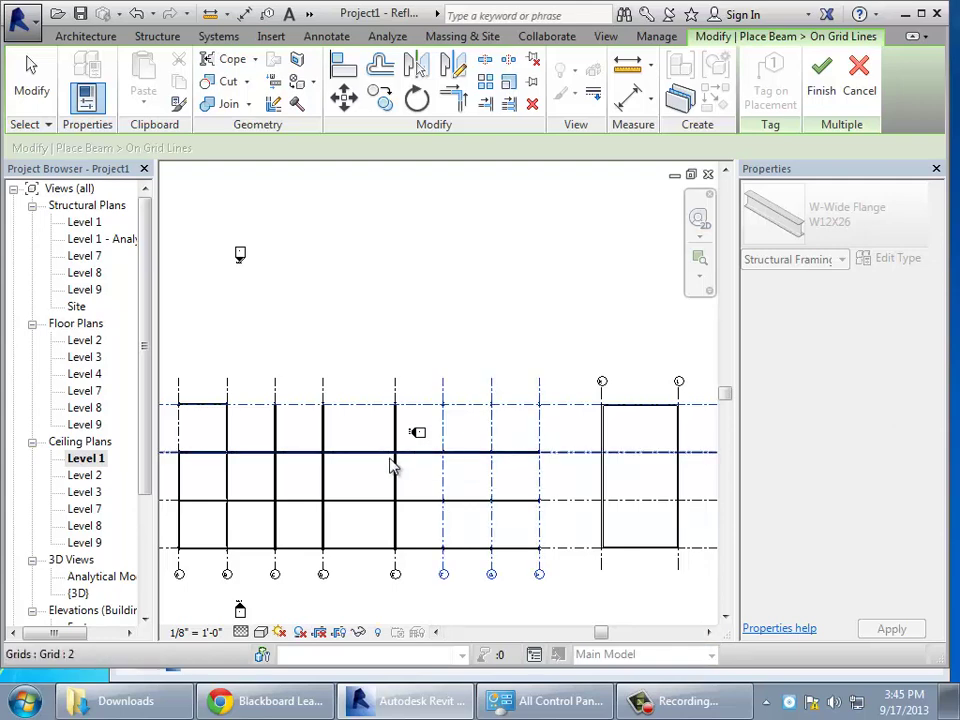
{"action": "left_click", "coordinate": [189, 425]}
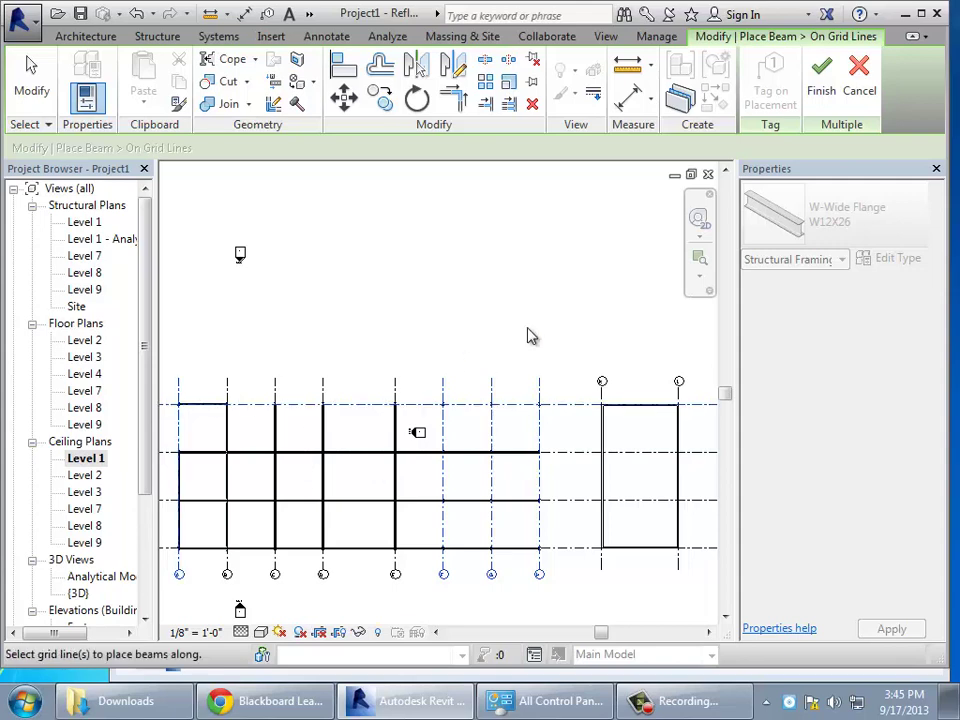
{"action": "left_click", "coordinate": [820, 84]}
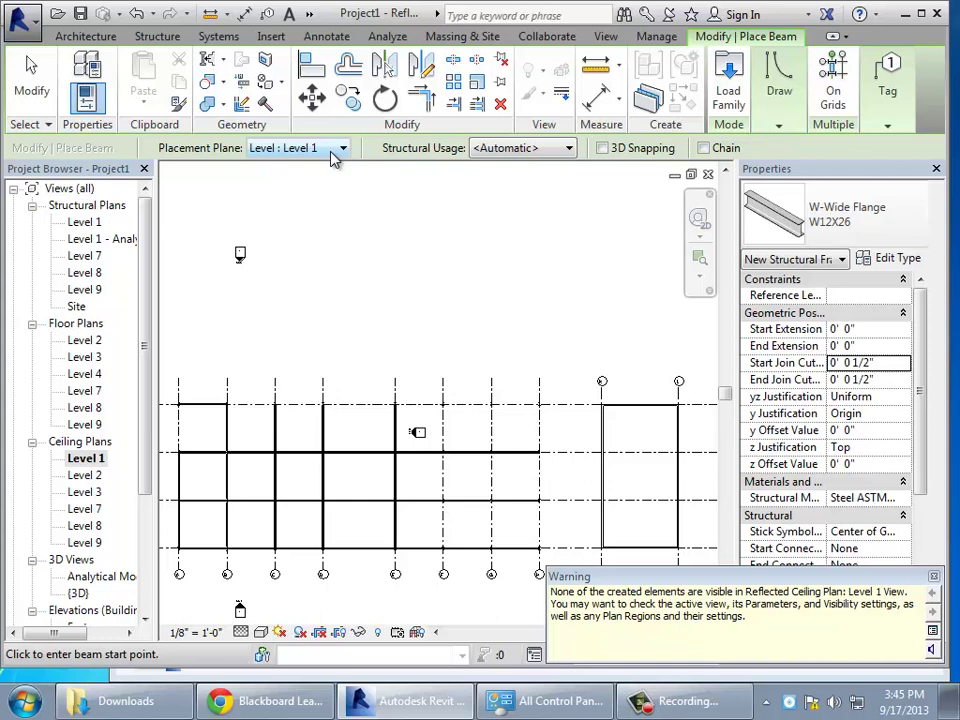
{"action": "key", "text": "Escape"}
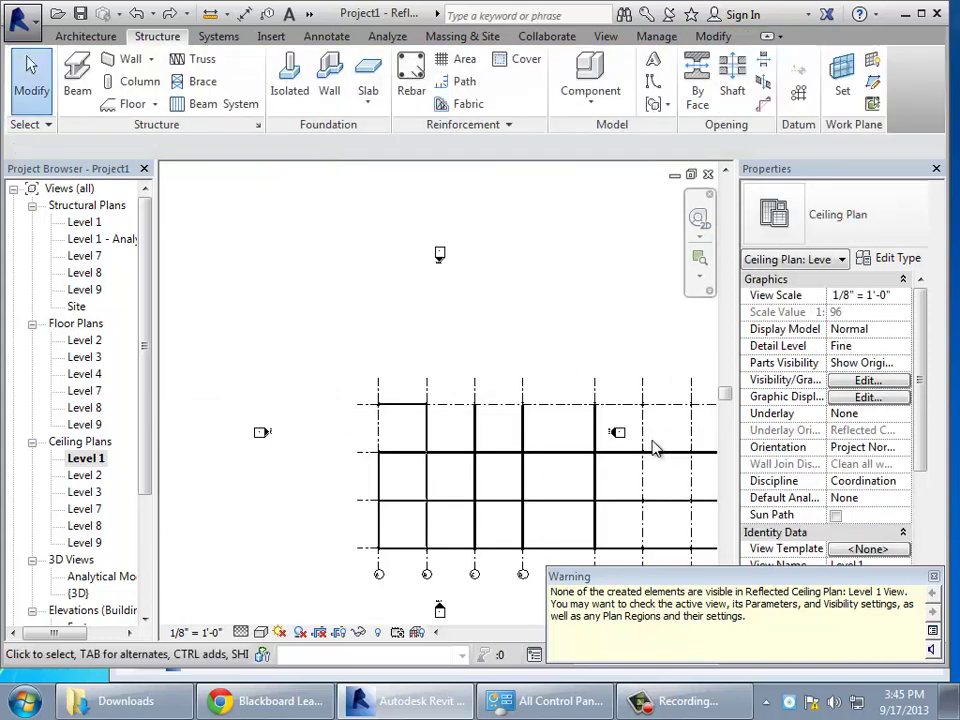
{"action": "left_click", "coordinate": [933, 576]}
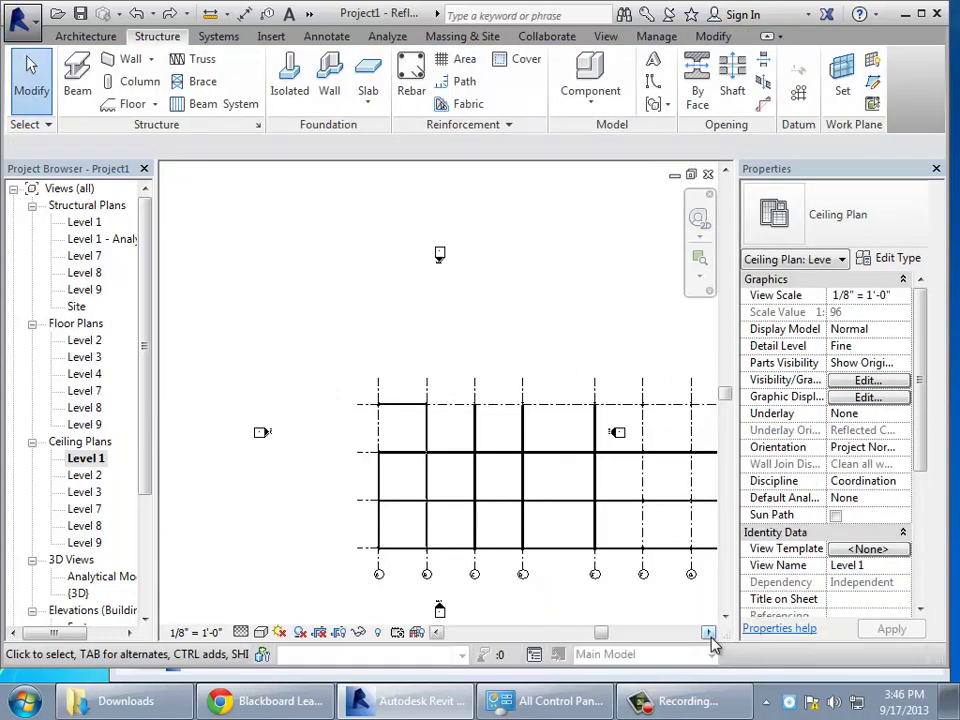
- Restart the Beam command without saving the project and set the placement plane to Level 2
{"action": "left_click", "coordinate": [708, 632]}
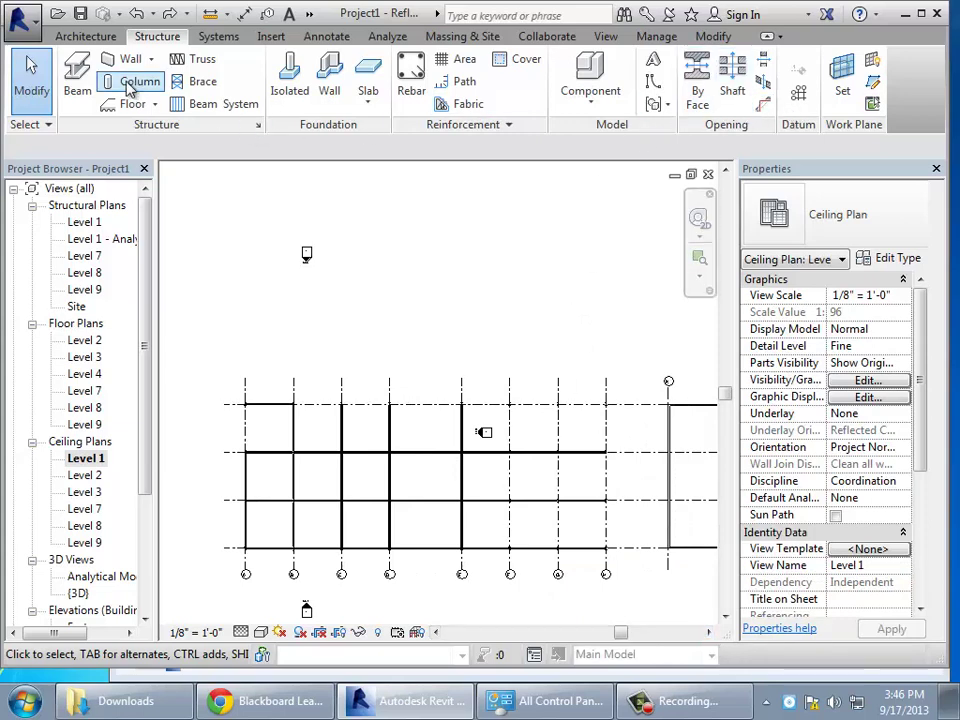
{"action": "left_click", "coordinate": [77, 82]}
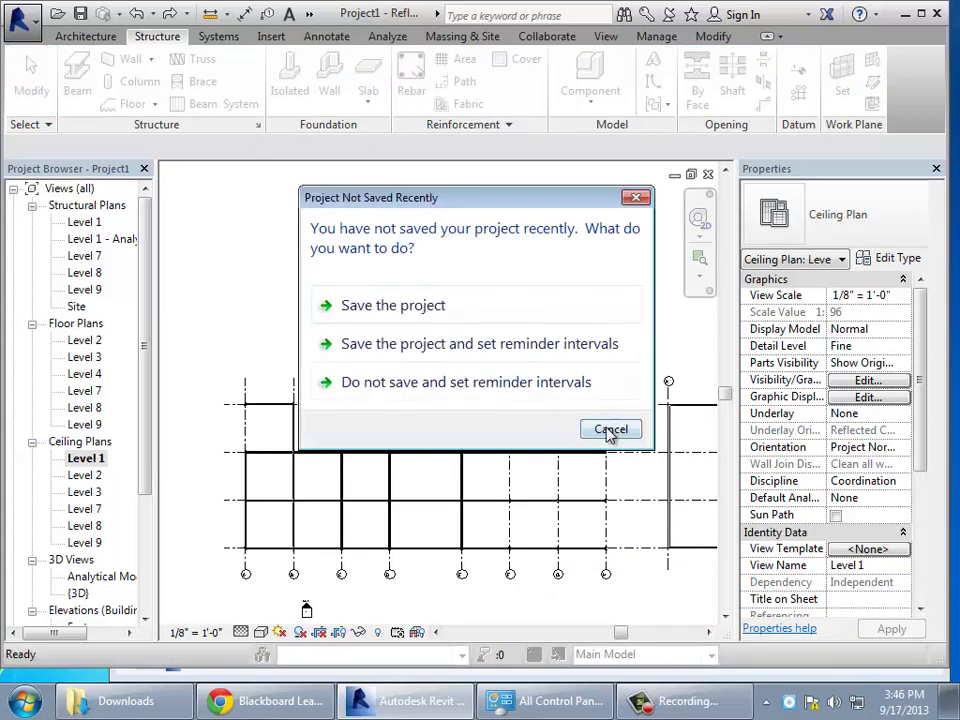
{"action": "left_click", "coordinate": [608, 430]}
{"action": "left_click", "coordinate": [832, 88]}
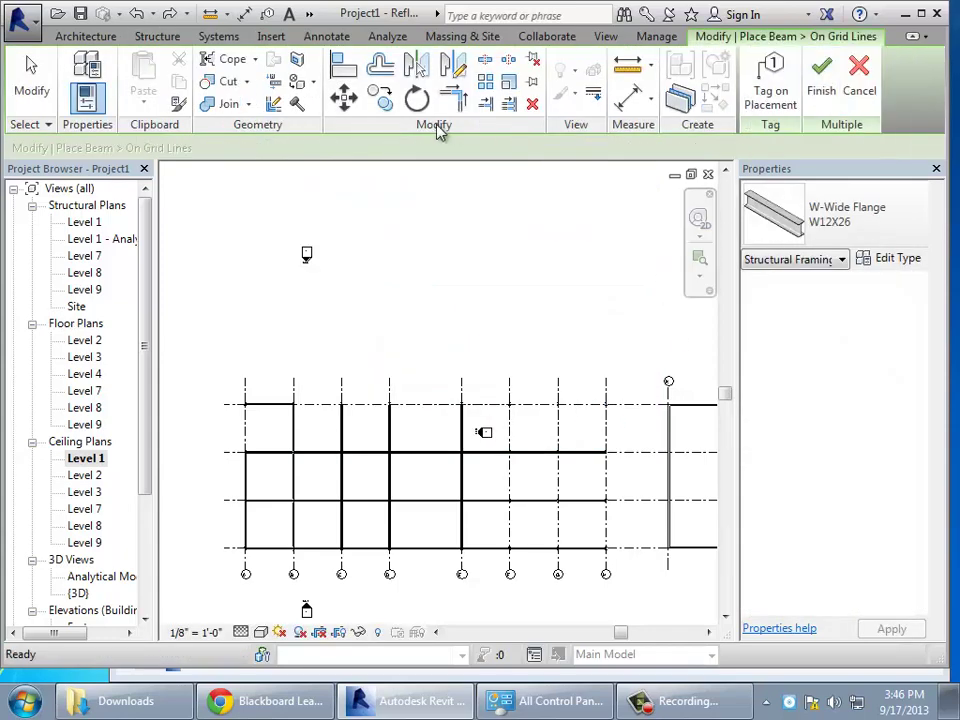
{"action": "left_click", "coordinate": [861, 84]}
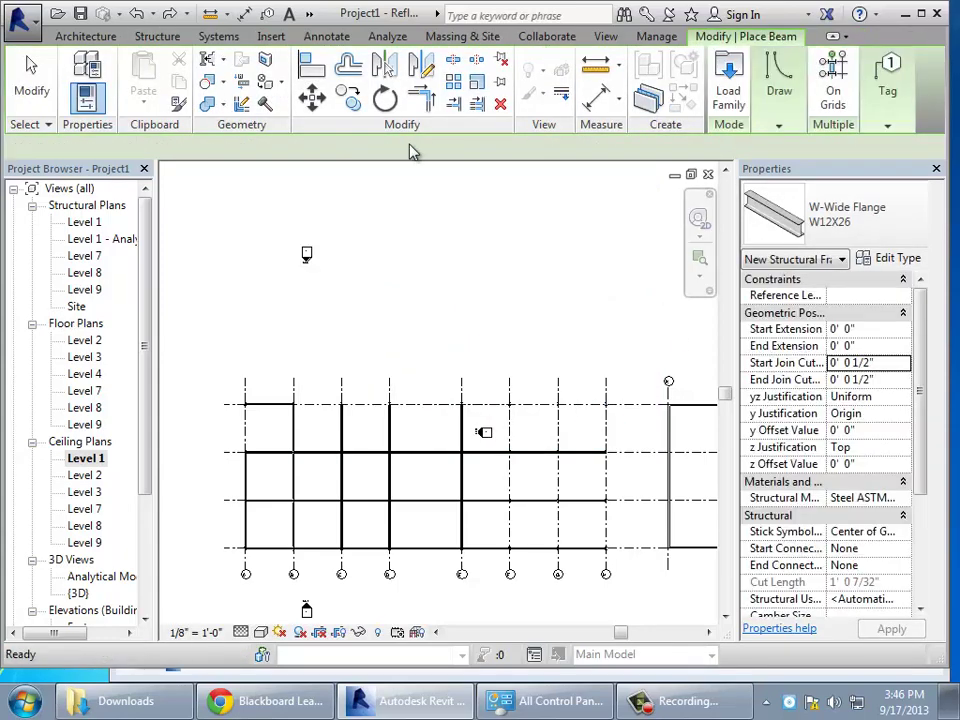
{"action": "left_click", "coordinate": [316, 152]}
{"action": "left_click", "coordinate": [309, 180]}
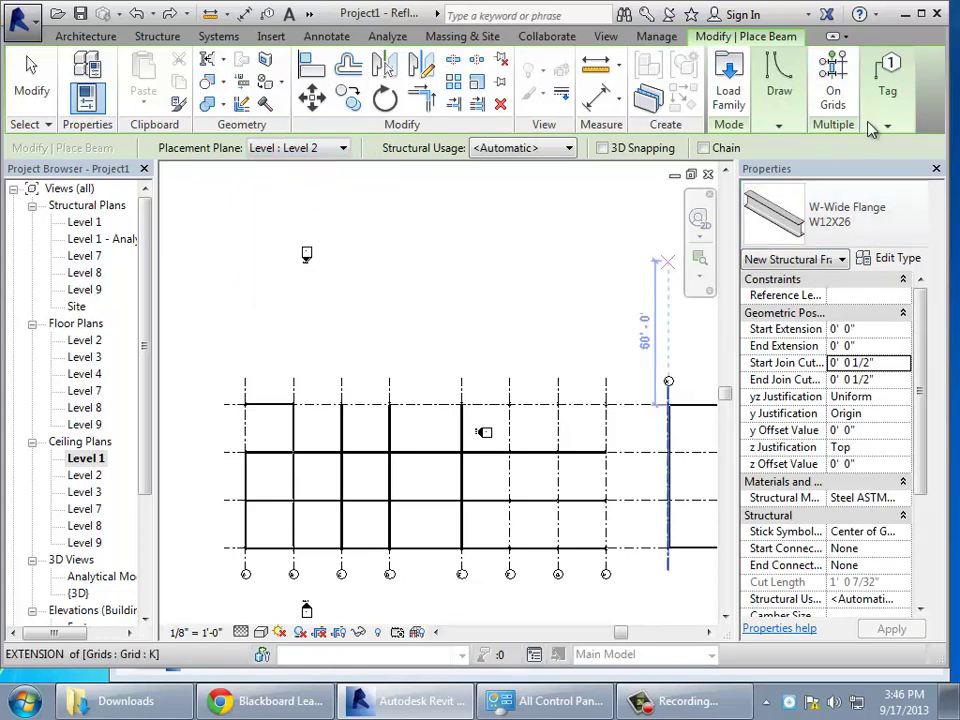
- Place W12X26 beams on grid lines 1, A, F, G and H, and end the Beam command
{"action": "left_click", "coordinate": [840, 92]}
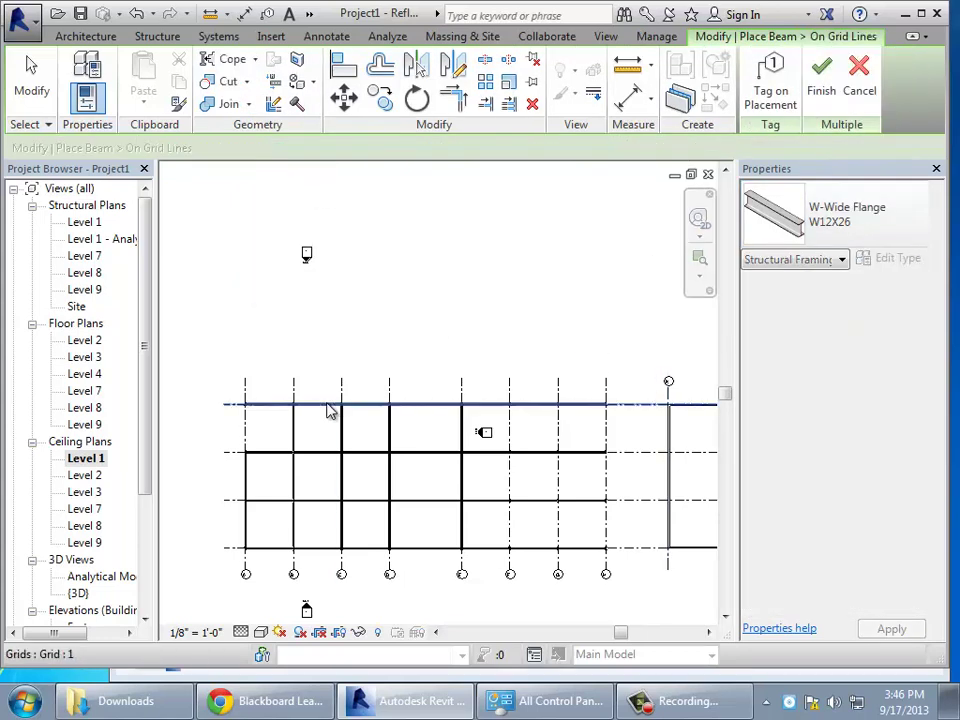
{"action": "left_click", "coordinate": [327, 404]}
{"action": "left_click", "coordinate": [247, 425], "text": "ctrl"}
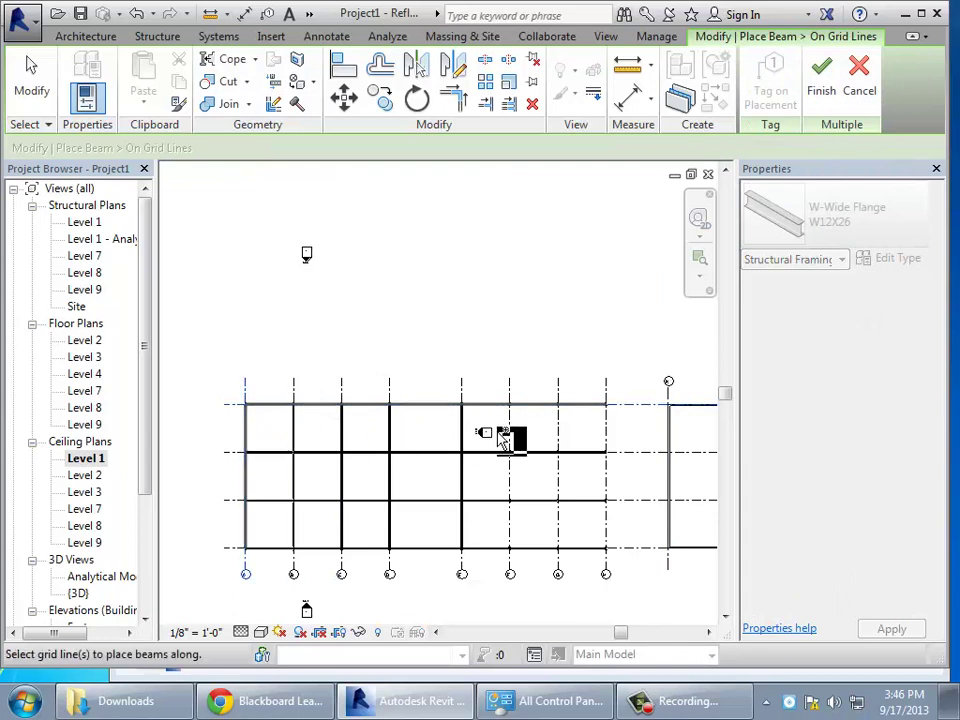
{"action": "left_click", "coordinate": [514, 430], "text": "ctrl"}
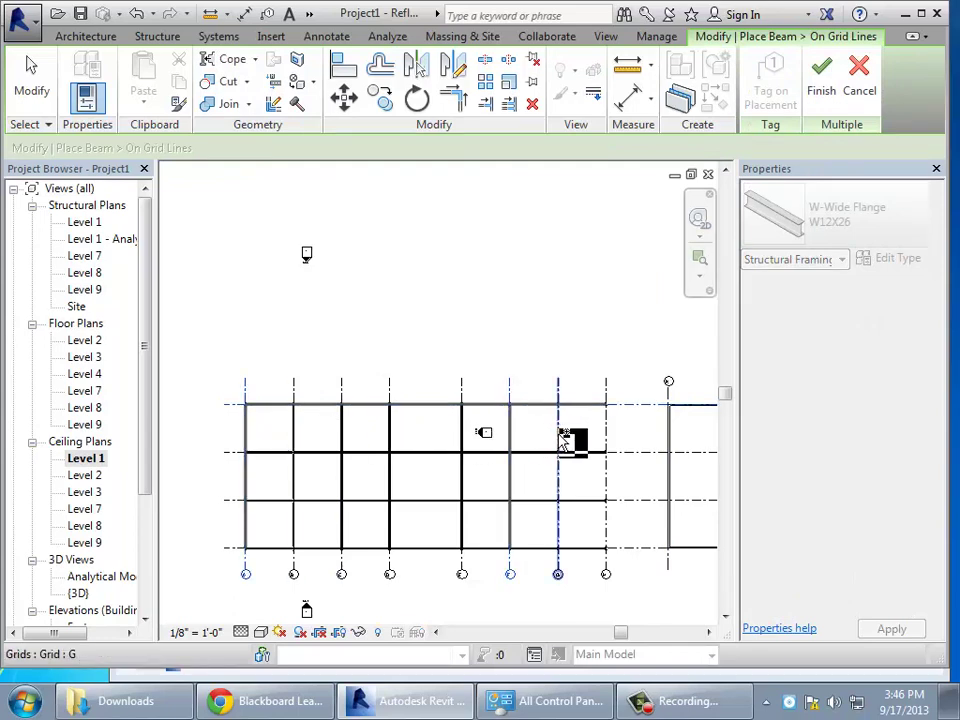
{"action": "left_click", "coordinate": [613, 440], "text": "ctrl"}
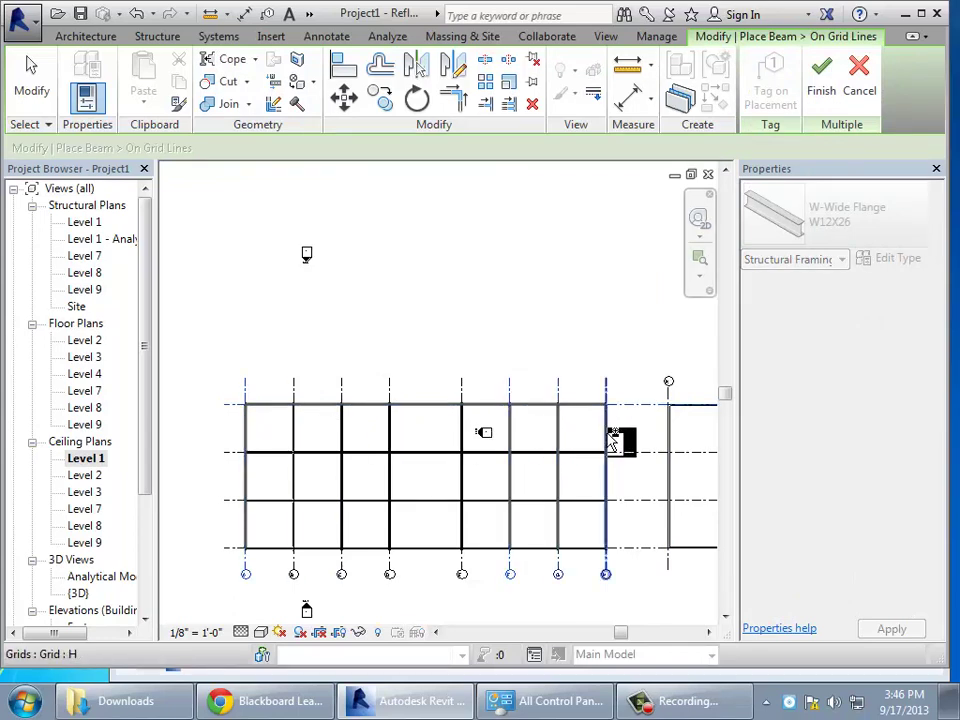
{"action": "left_click", "coordinate": [824, 88]}
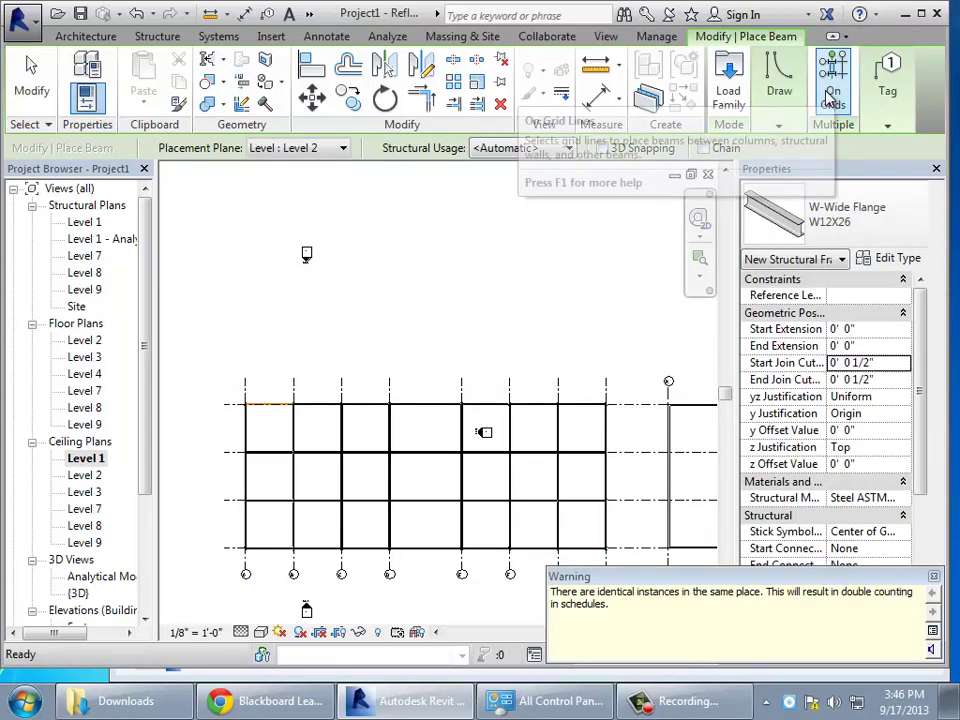
{"action": "left_click", "coordinate": [30, 88]}
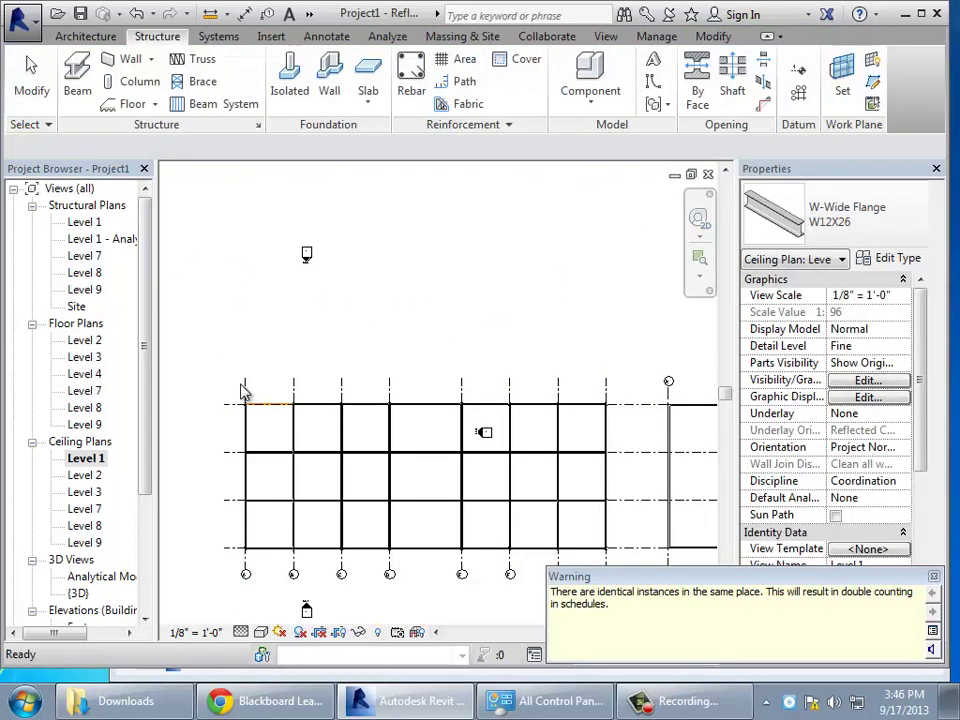
{"action": "left_click", "coordinate": [264, 407]}
{"action": "key", "text": "Escape"}
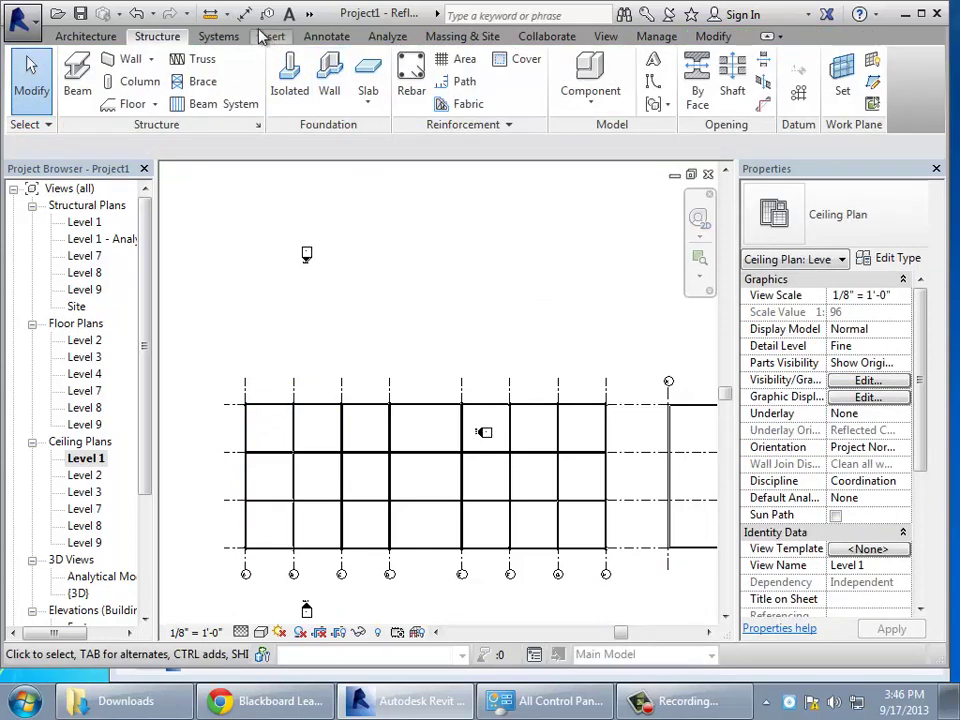
- Check the placed framing in the default 3D view and open the Level 1 structural plan around grid lines K and L
{"action": "left_click", "coordinate": [309, 18]}
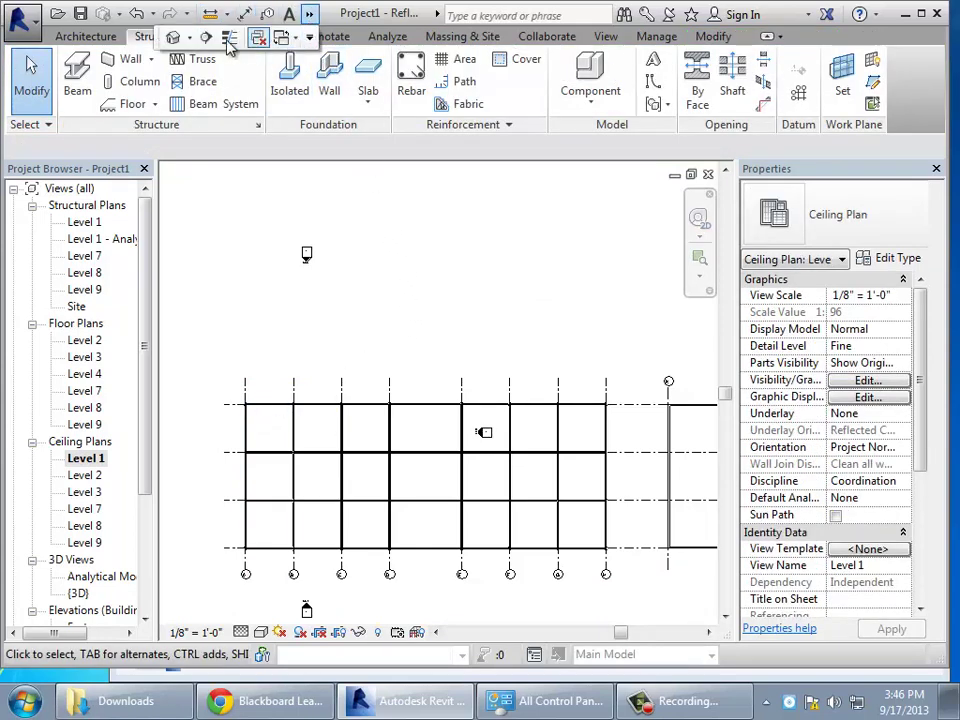
{"action": "left_click", "coordinate": [171, 42]}
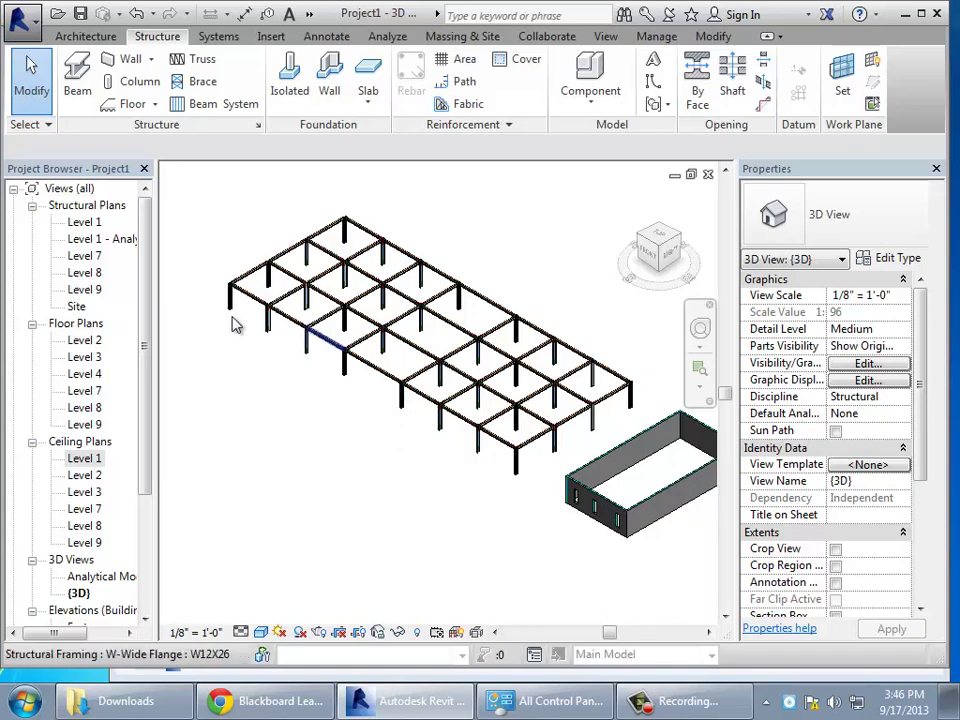
{"action": "double_click", "coordinate": [78, 223]}
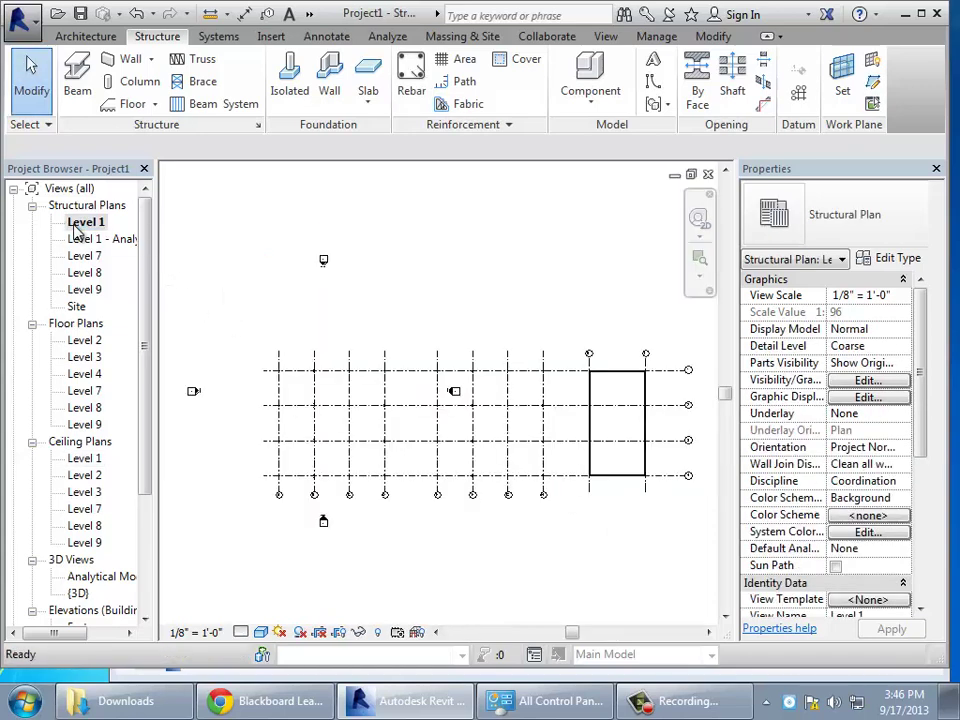
{"action": "left_click", "coordinate": [699, 258]}
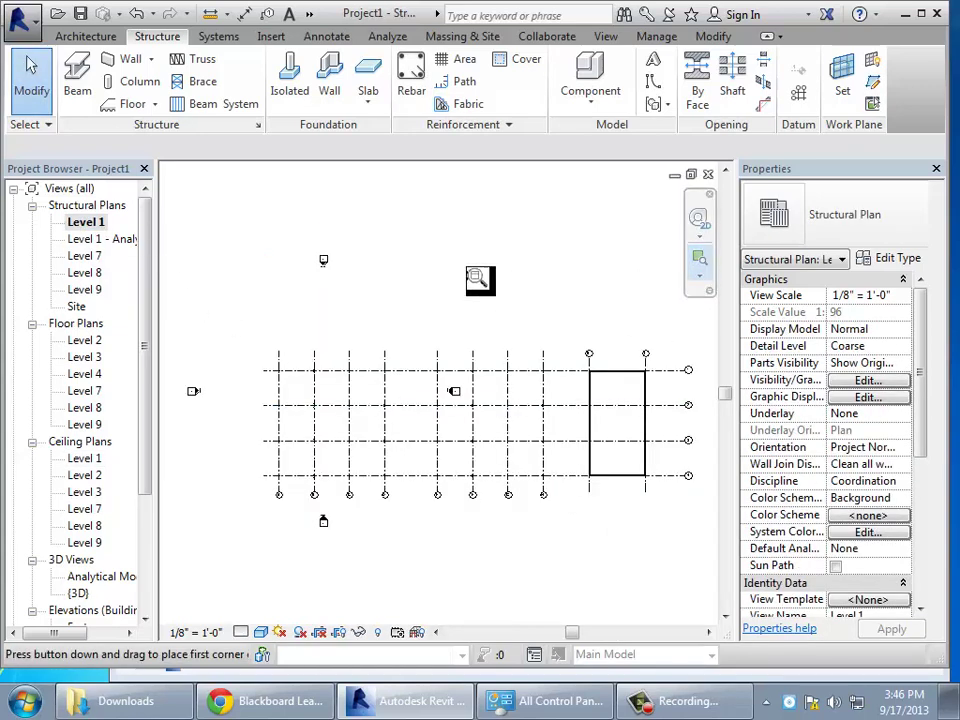
{"action": "left_click_drag", "start_coordinate": [446, 265], "coordinate": [713, 553]}
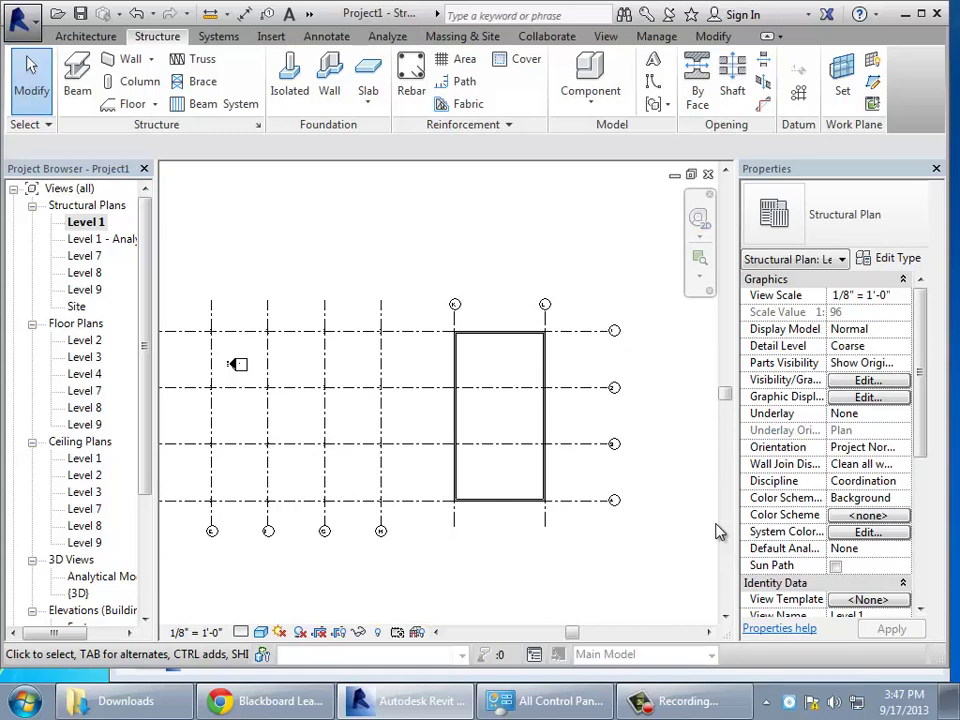
- Try drawing a W12X26 beam about 44'-6" long on Level 1, outward from the intersection of grids H and 1, and delete it
{"action": "left_click", "coordinate": [77, 80]}
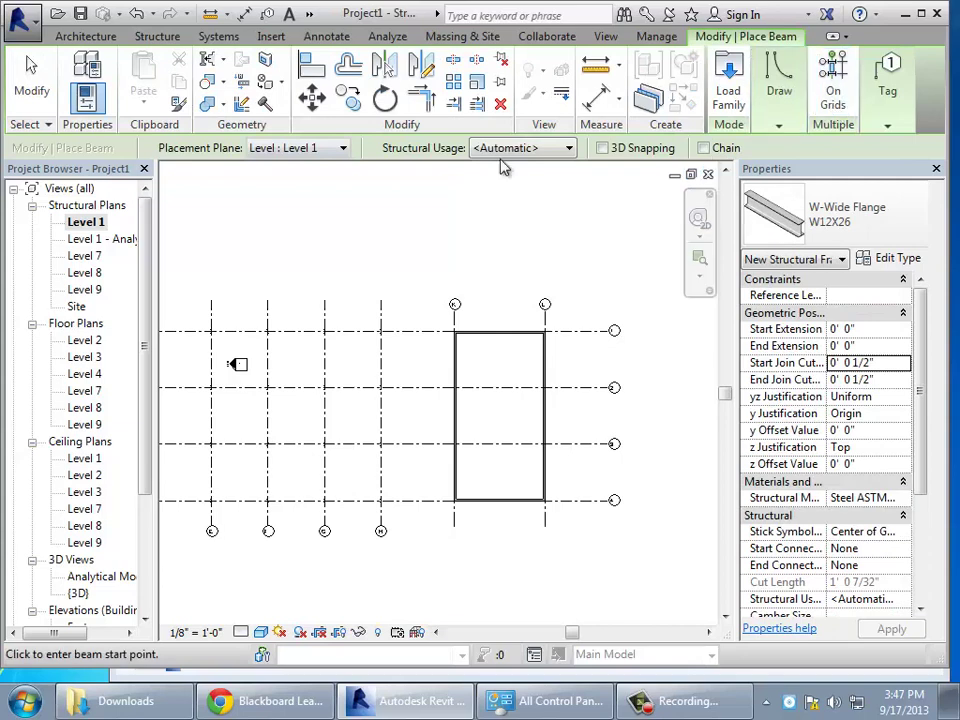
{"action": "left_click", "coordinate": [140, 37]}
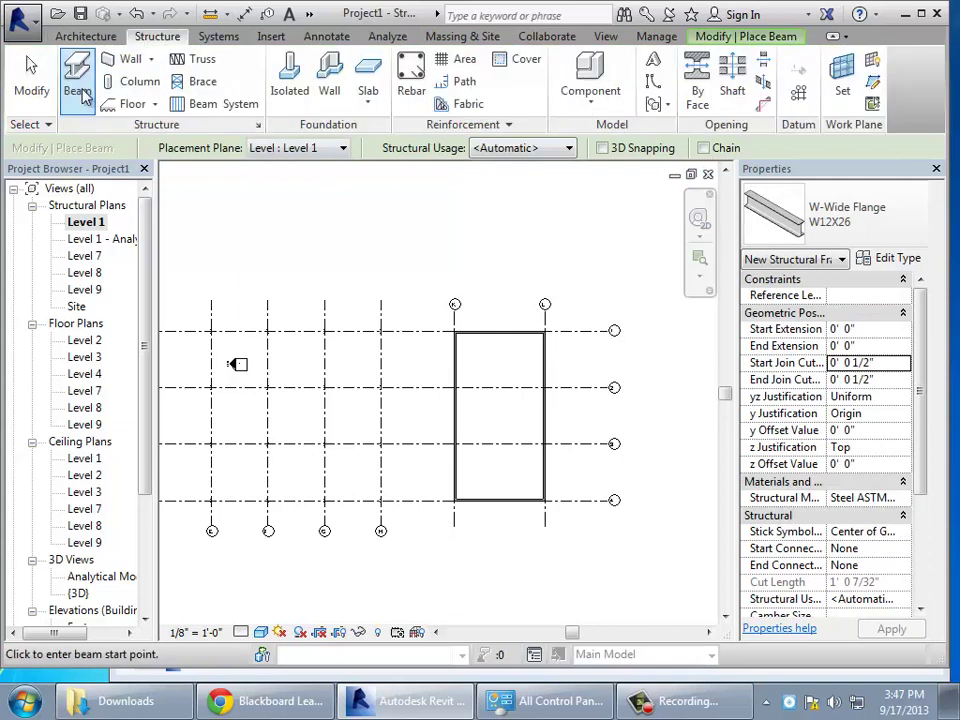
{"action": "left_click", "coordinate": [381, 330]}
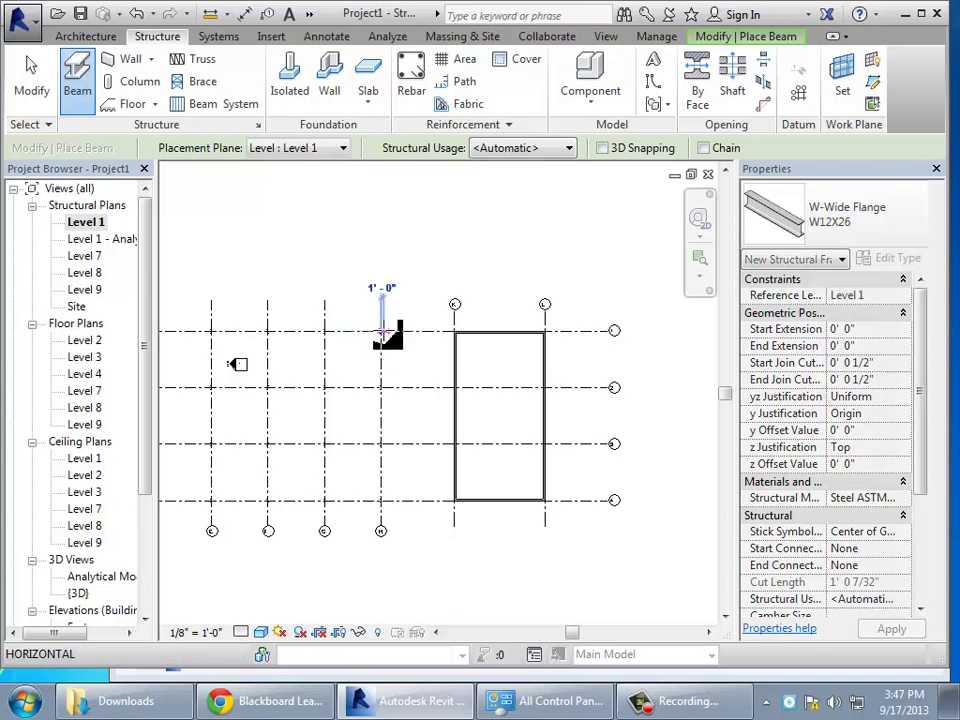
{"action": "left_click", "coordinate": [381, 205]}
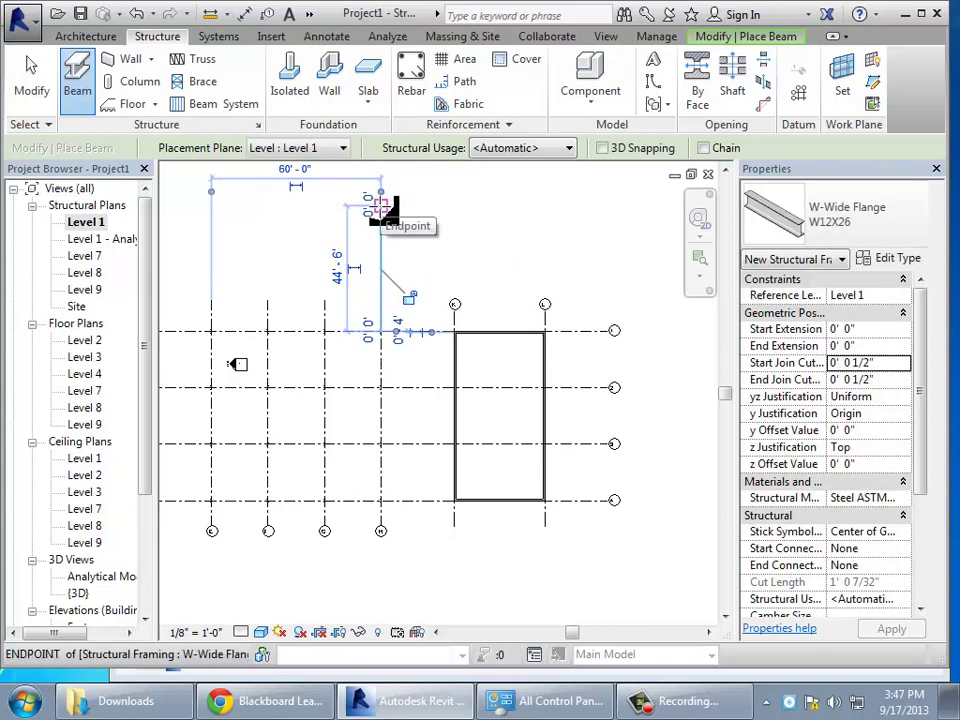
{"action": "key", "text": "Escape"}
{"action": "key", "text": "Escape"}
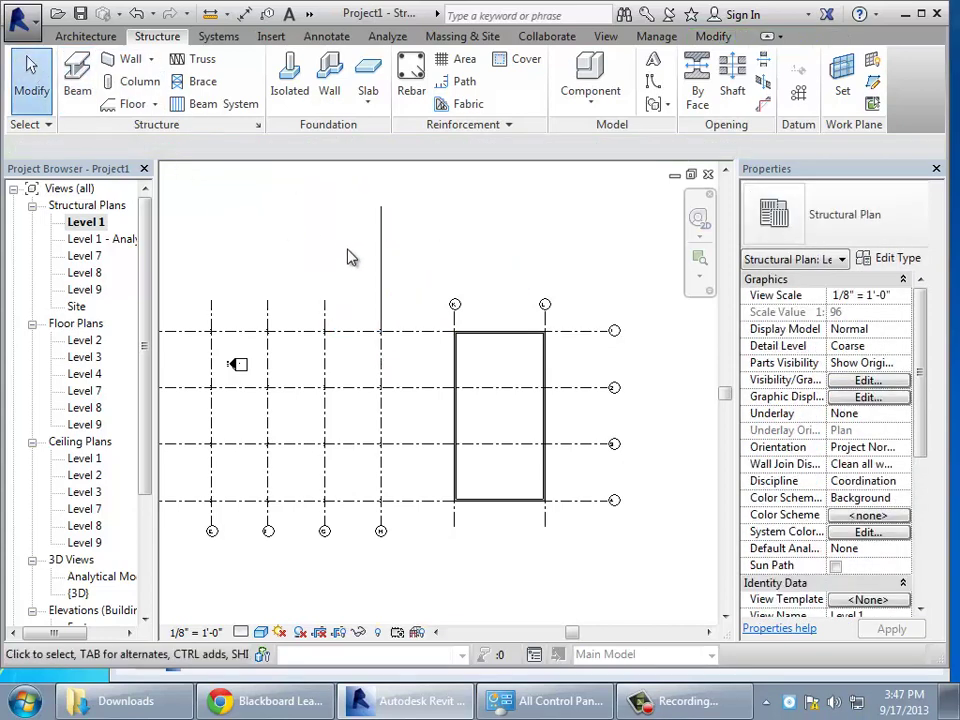
{"action": "left_click", "coordinate": [386, 274]}
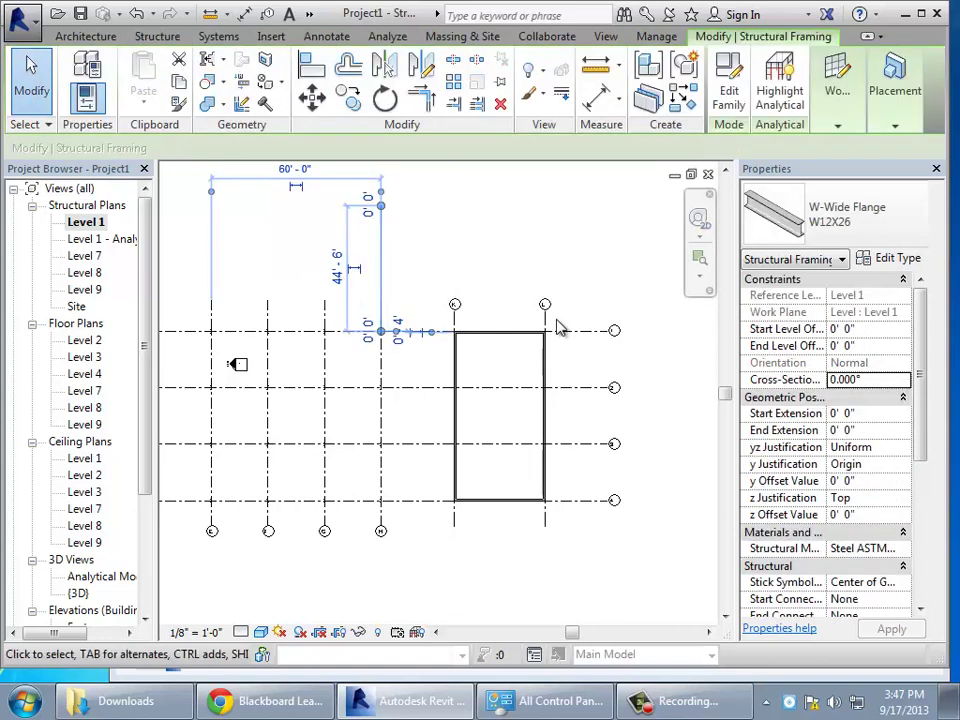
{"action": "key", "text": "Delete"}
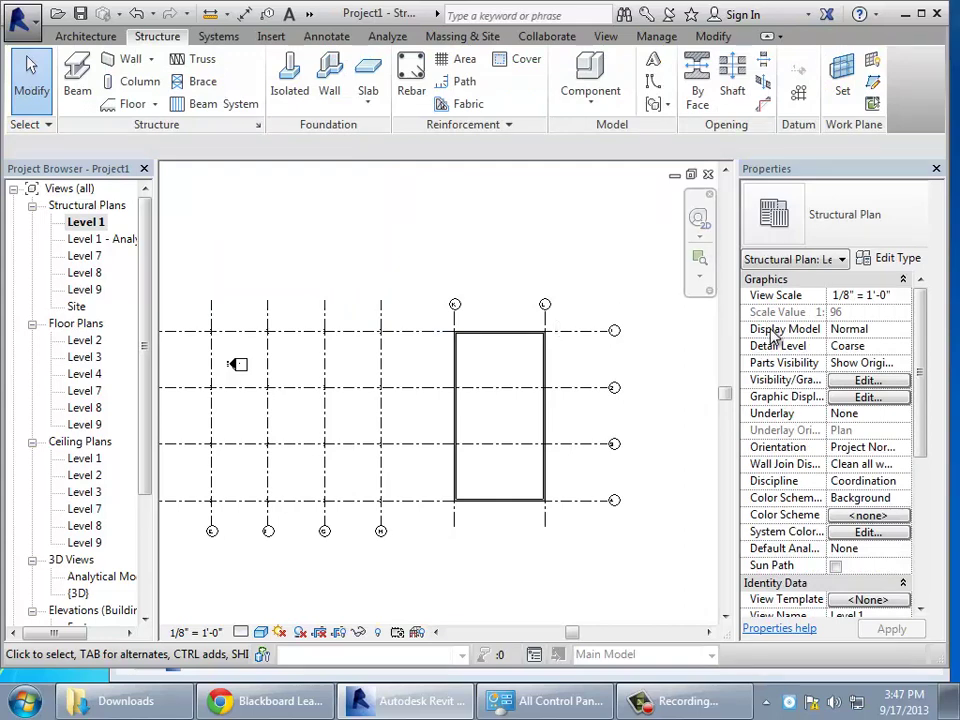
- Place W14X43 structural columns up to Level 2 on grid lines 2 and 3 inside the walled room, 16'-0" from the grid L wall
{"action": "left_click", "coordinate": [699, 258]}
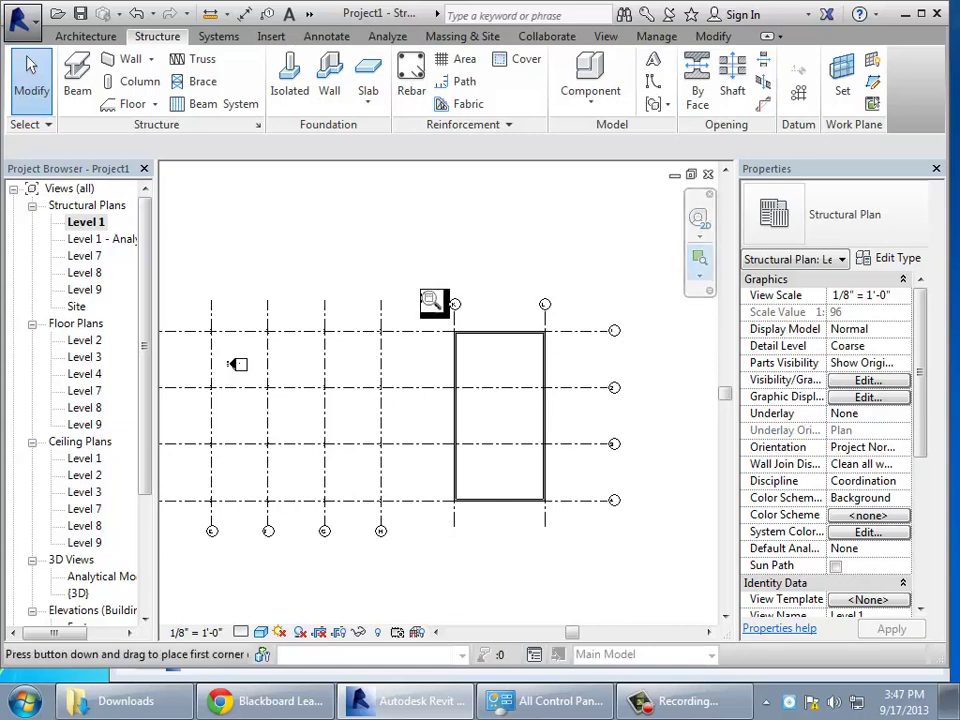
{"action": "left_click_drag", "start_coordinate": [420, 274], "coordinate": [590, 560]}
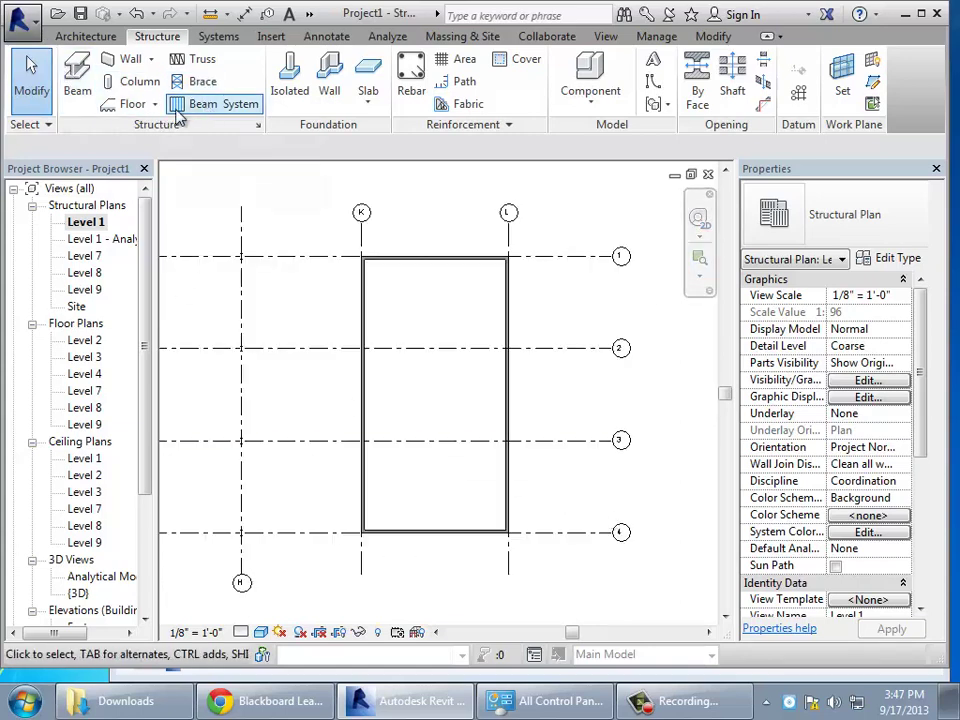
{"action": "left_click", "coordinate": [110, 86]}
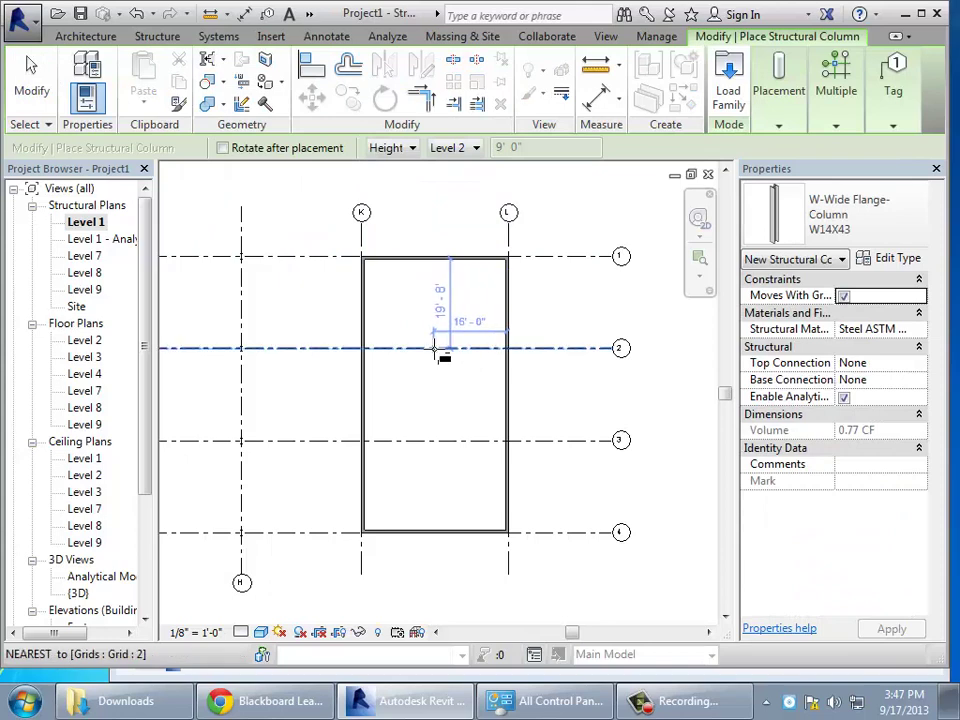
{"action": "left_click", "coordinate": [433, 441]}
- Try placing a W12X26 beam on the Level 1 plane between the two columns inside the walled room, and delete it
{"action": "left_click", "coordinate": [86, 36]}
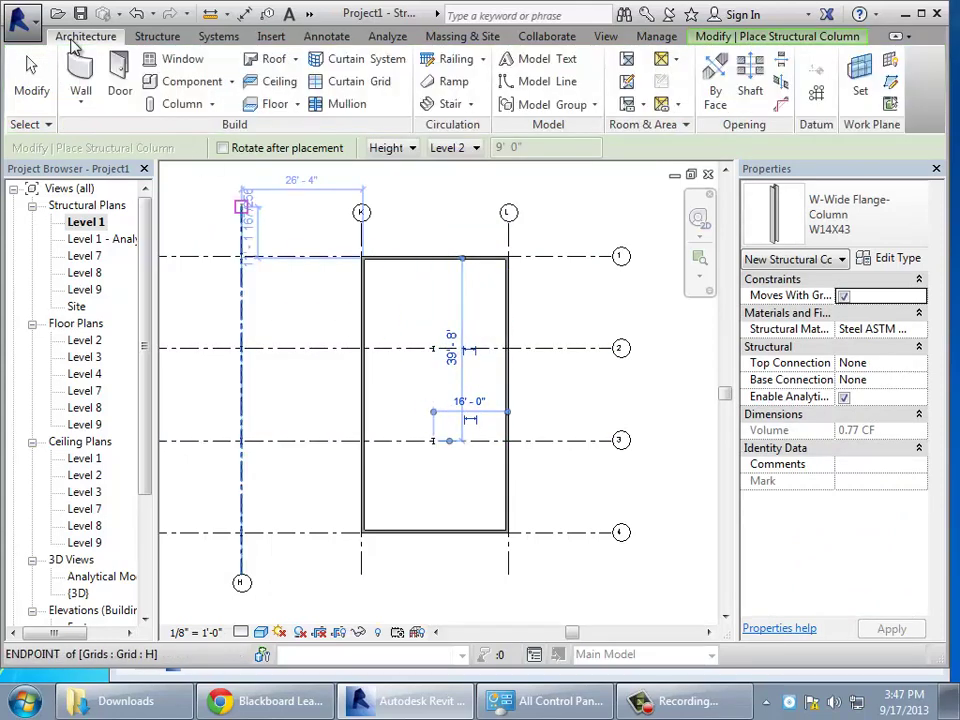
{"action": "left_click", "coordinate": [157, 36]}
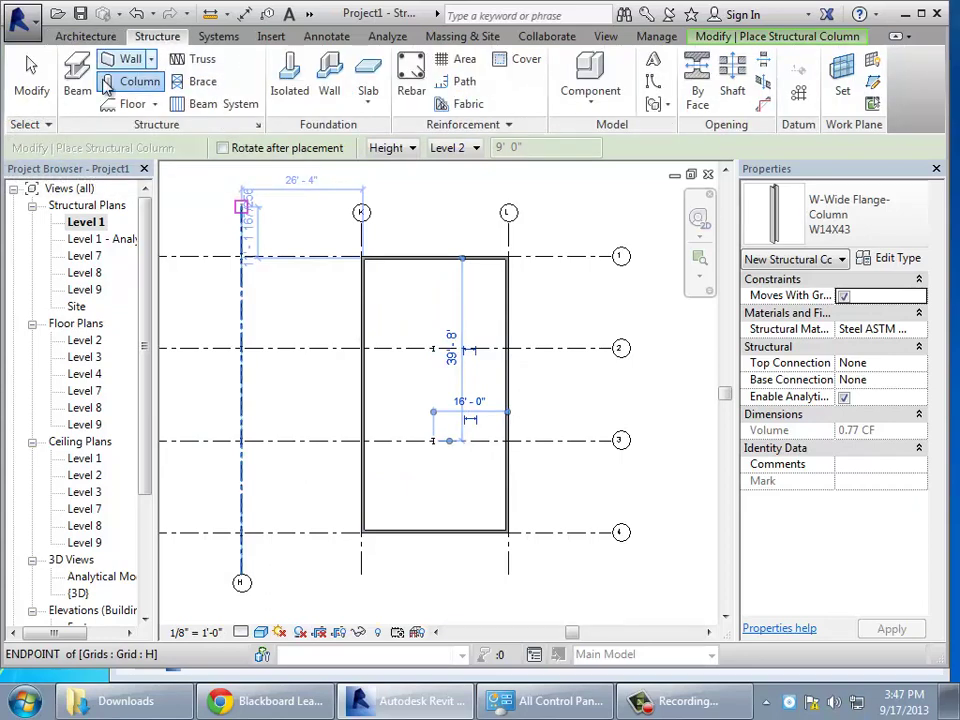
{"action": "left_click", "coordinate": [95, 90]}
{"action": "left_click", "coordinate": [433, 348]}
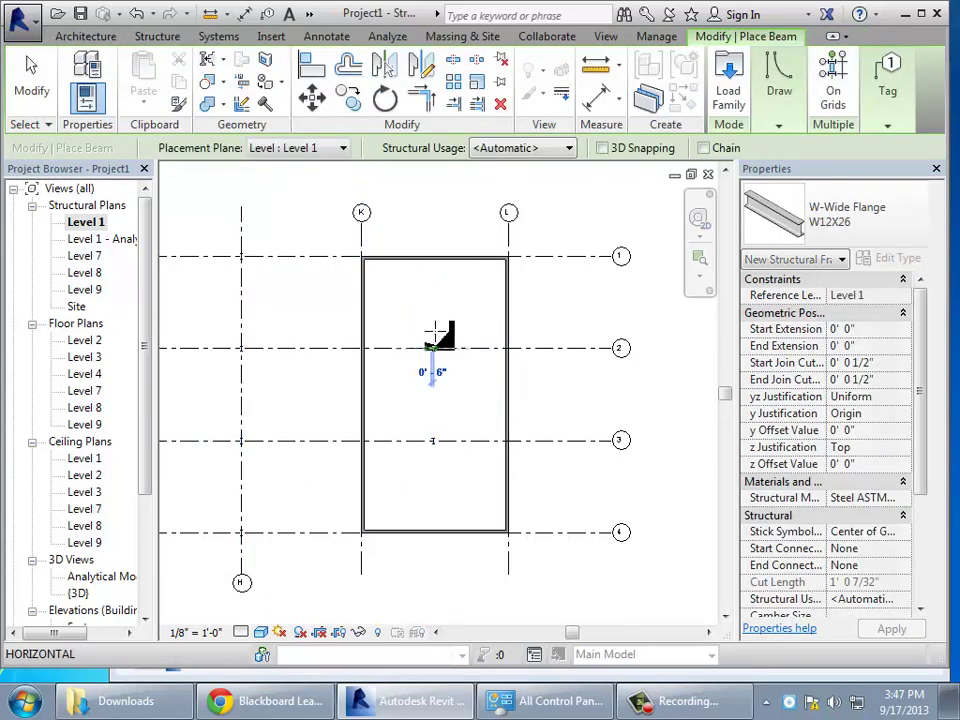
{"action": "left_click", "coordinate": [433, 440]}
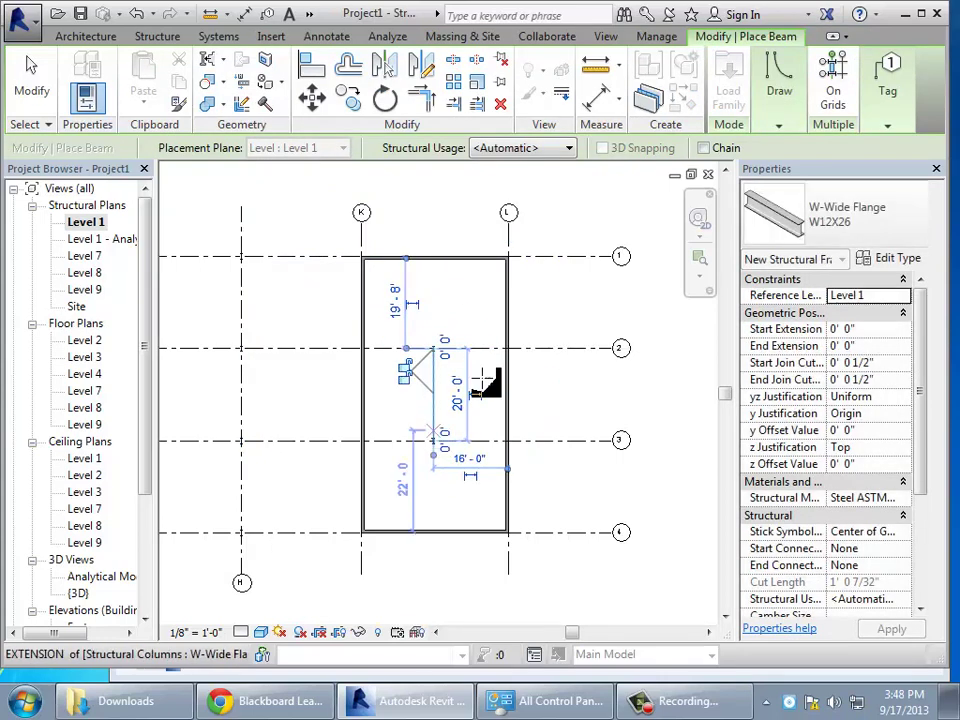
{"action": "left_click", "coordinate": [700, 258]}
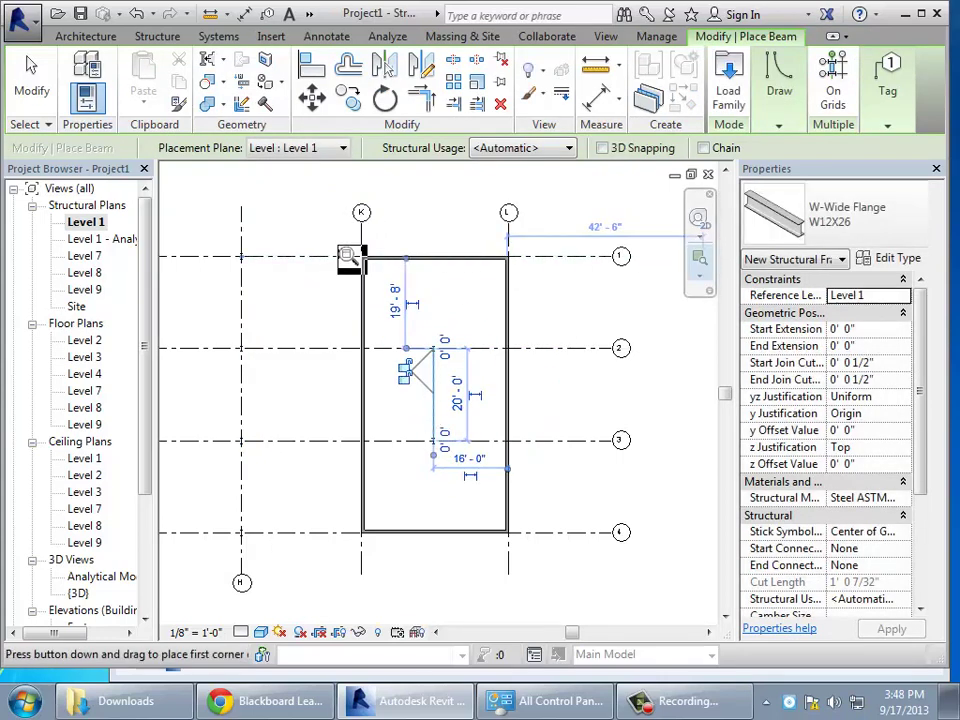
{"action": "left_click_drag", "start_coordinate": [336, 224], "coordinate": [45, 68]}
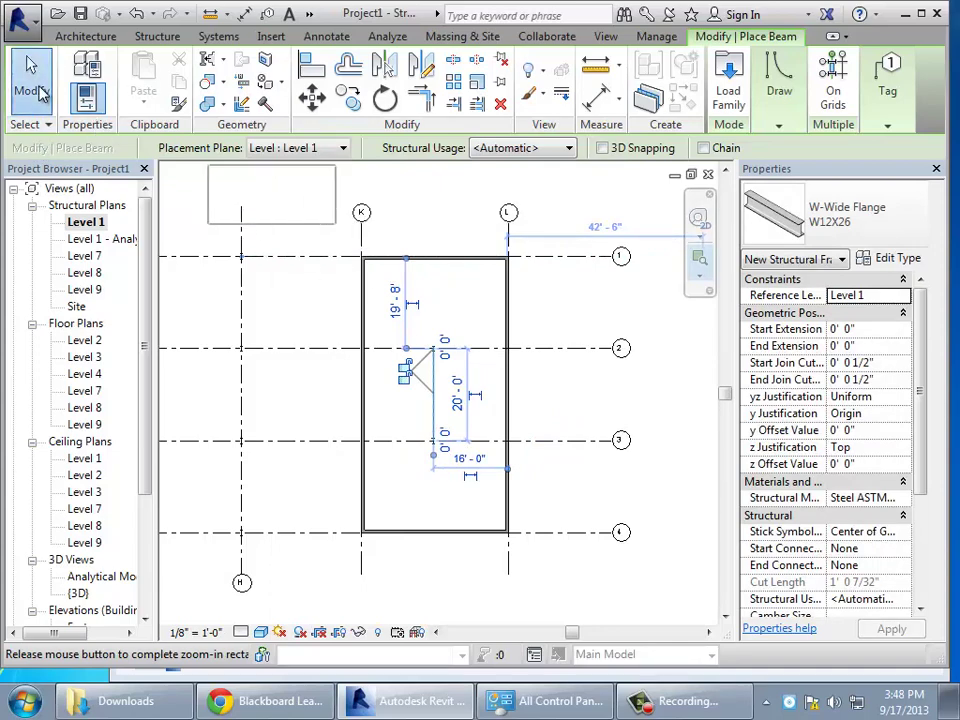
{"action": "left_click", "coordinate": [39, 88]}
{"action": "left_click", "coordinate": [433, 393]}
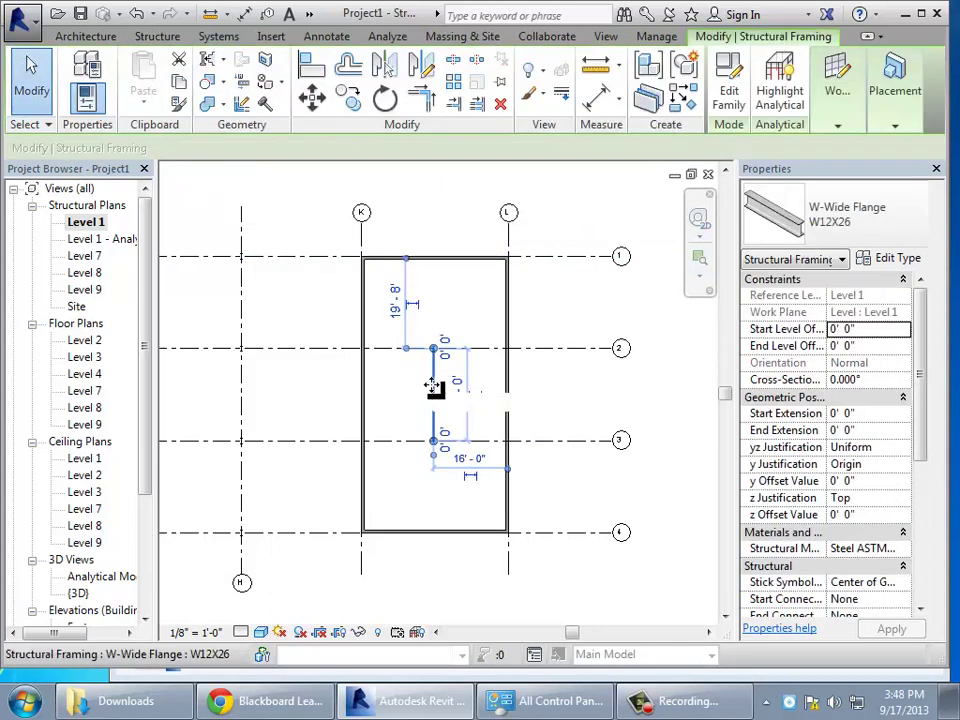
{"action": "key", "text": "Delete"}
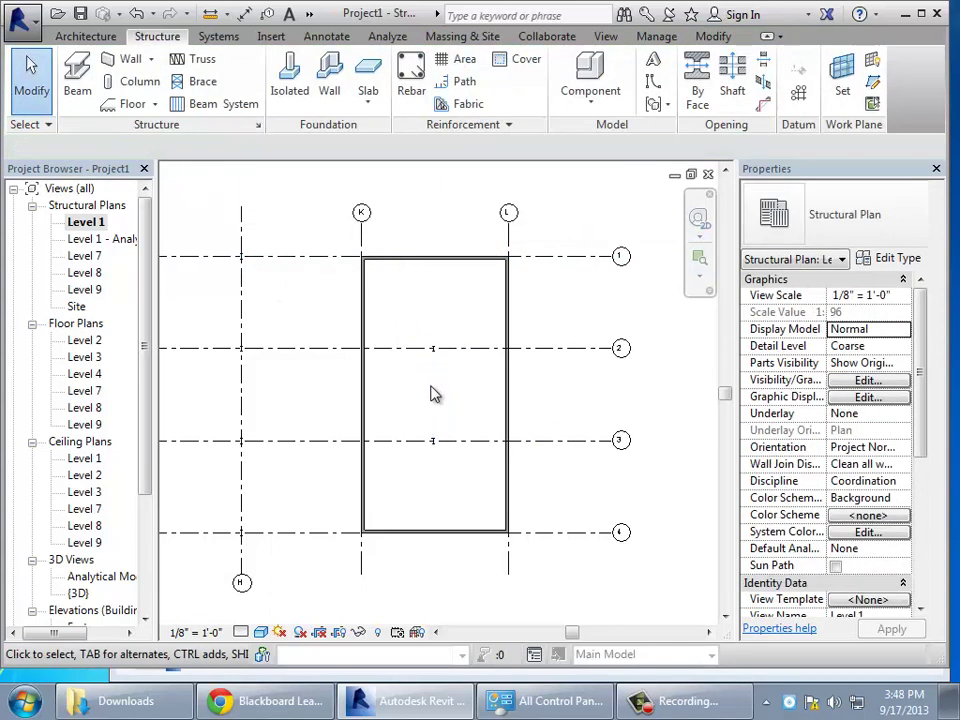
- Set the beam placement plane to Level 2 and place a W12X26 beam between the columns on grid lines 2 and 3
{"action": "left_click", "coordinate": [74, 74]}
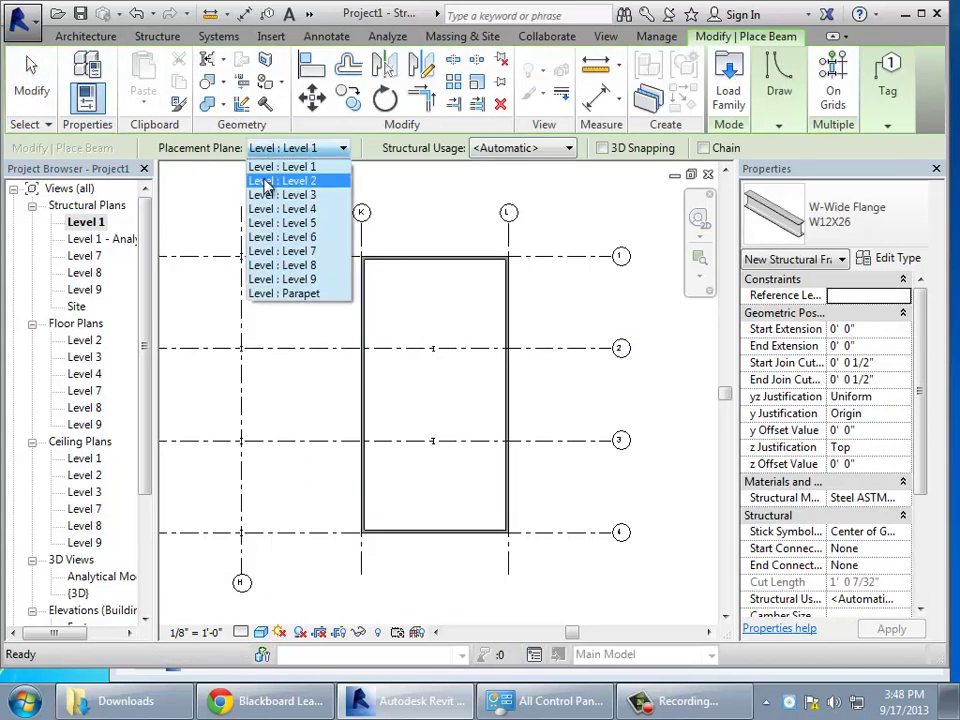
{"action": "left_click", "coordinate": [272, 181]}
{"action": "left_click", "coordinate": [432, 347]}
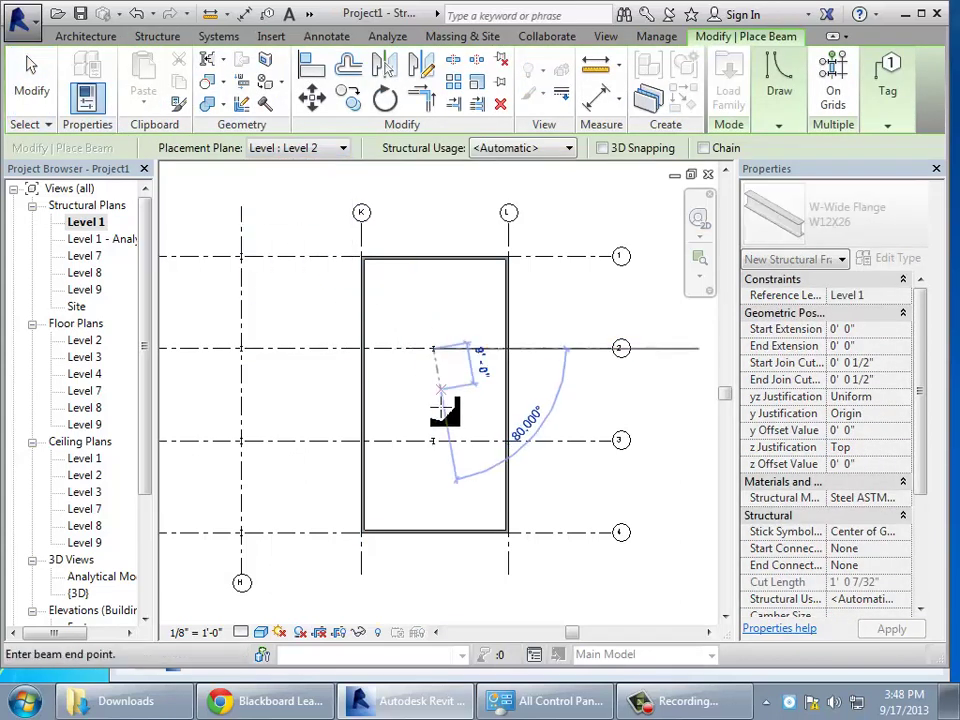
{"action": "left_click", "coordinate": [432, 440]}
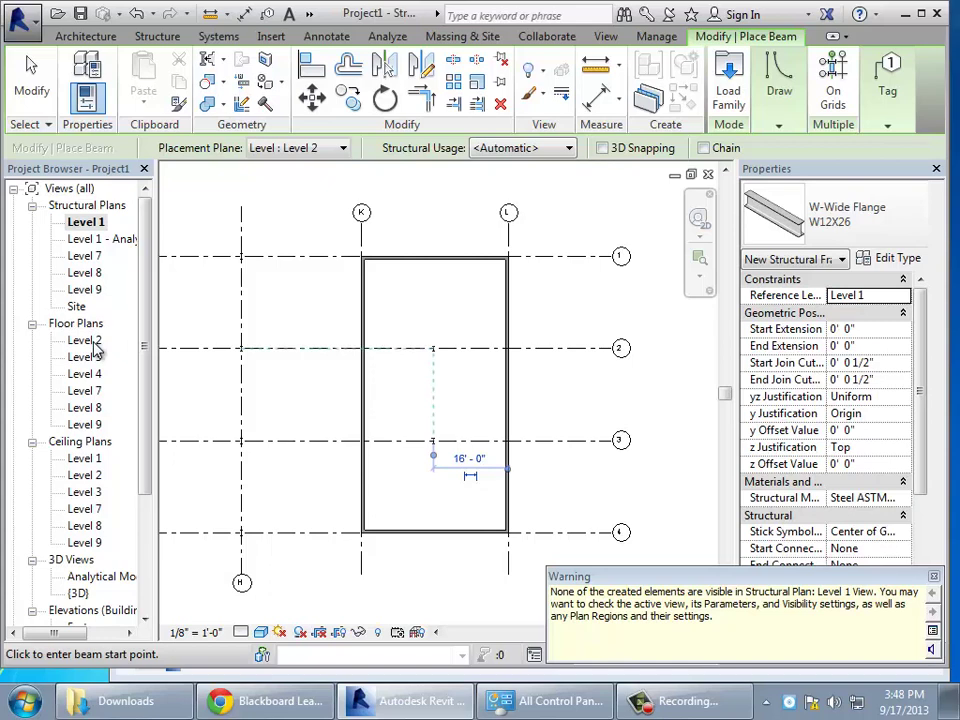
- In the Level 1 ceiling plan, place W12X26 beams on the Level 2 plane from both columns along grids 2 and 3 to the grid L wall
{"action": "double_click", "coordinate": [88, 459]}
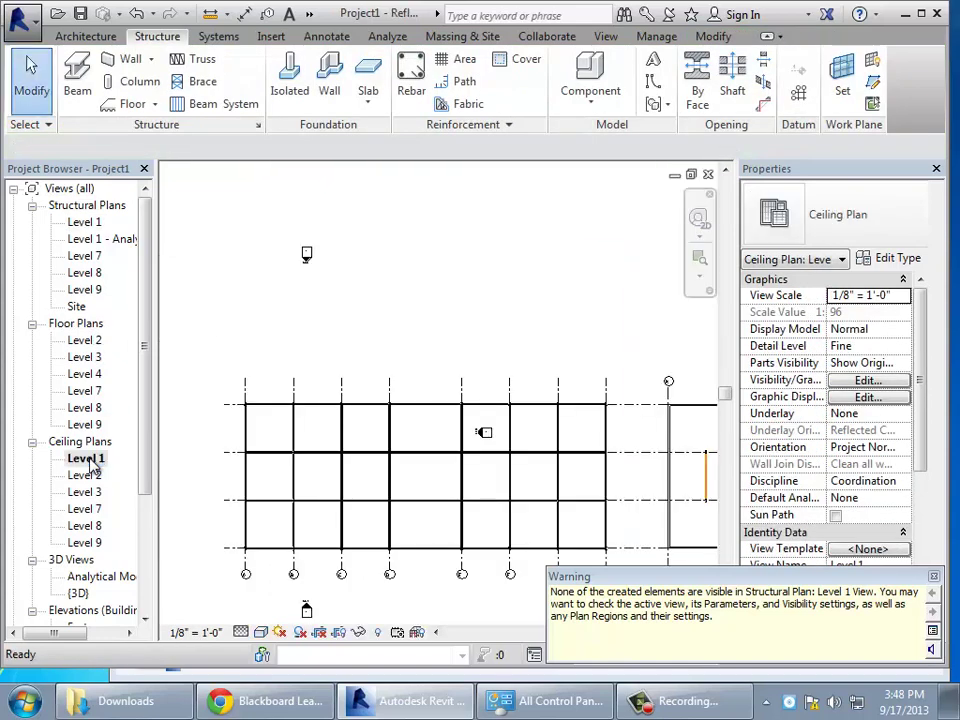
{"action": "left_click", "coordinate": [645, 381]}
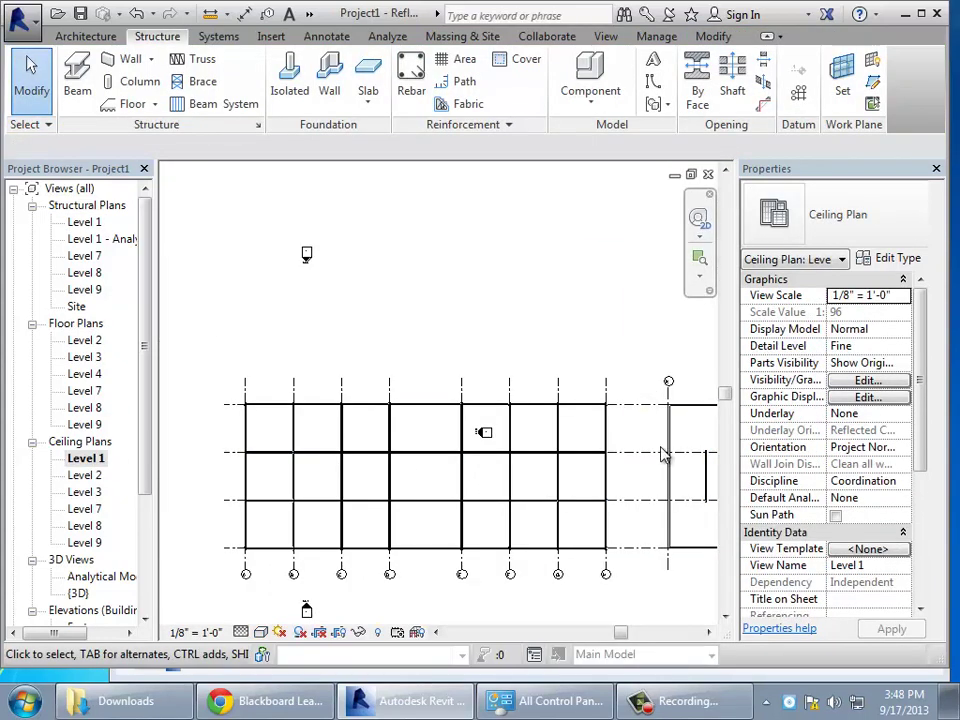
{"action": "left_click", "coordinate": [709, 632]}
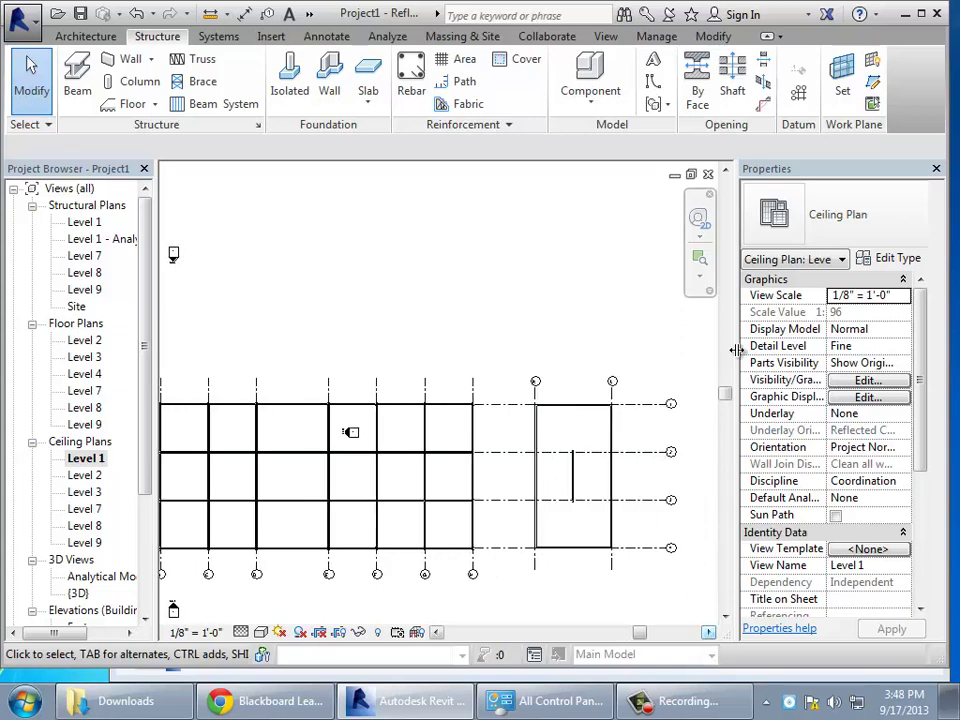
{"action": "left_click", "coordinate": [699, 258]}
{"action": "left_click_drag", "start_coordinate": [503, 374], "coordinate": [649, 594]}
{"action": "scroll", "coordinate": [518, 463], "scroll_direction": "up", "scroll_amount": 2}
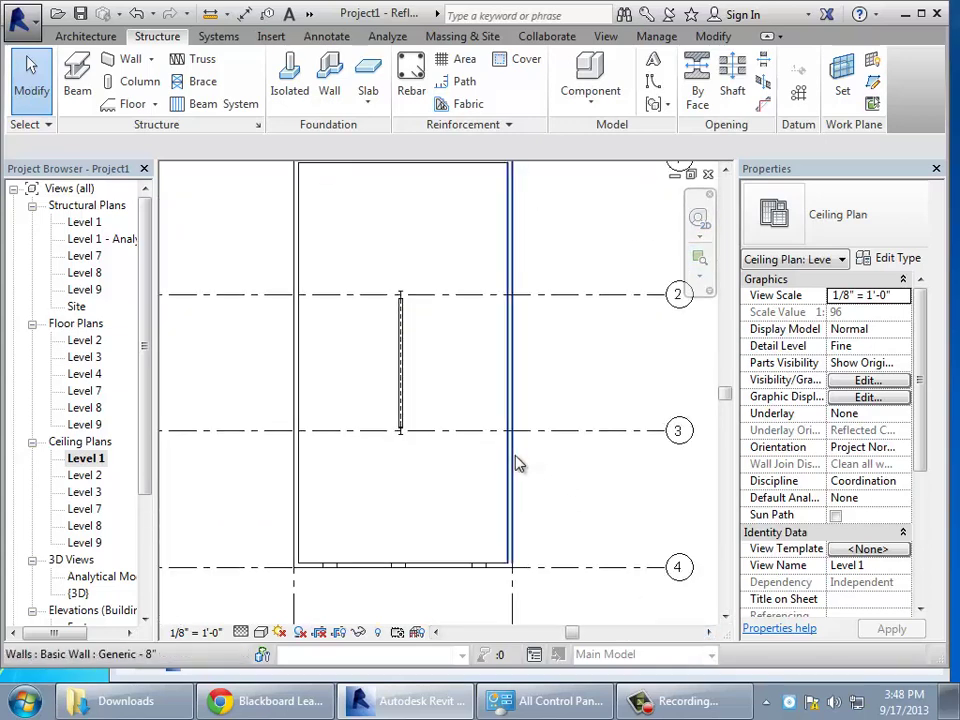
{"action": "left_click", "coordinate": [77, 78]}
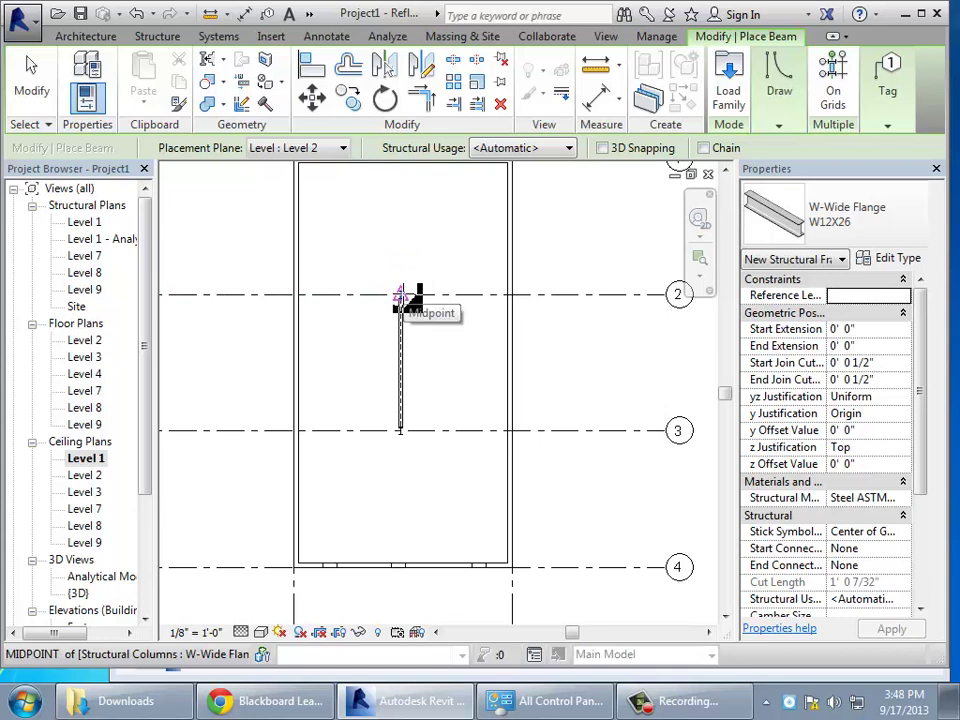
{"action": "left_click", "coordinate": [400, 297]}
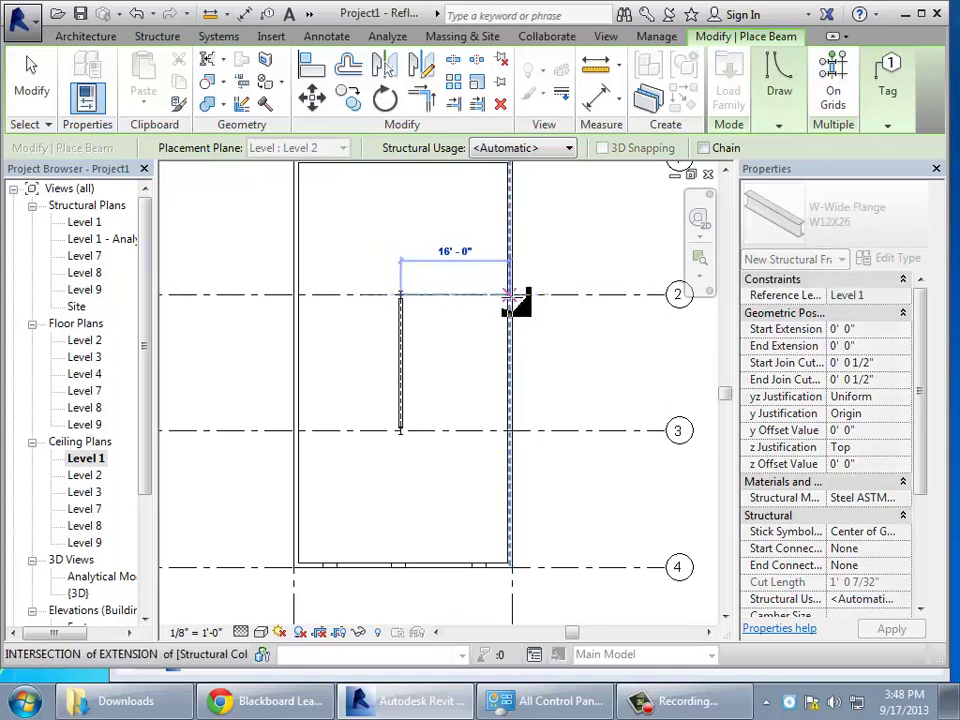
{"action": "left_click", "coordinate": [510, 297]}
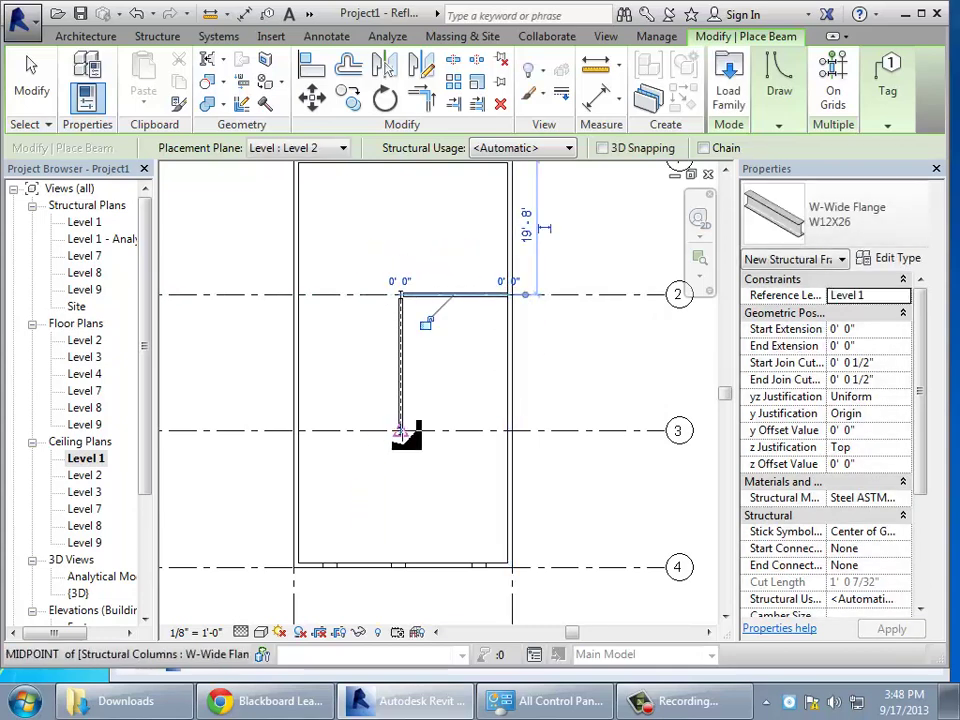
{"action": "left_click", "coordinate": [401, 432]}
{"action": "left_click", "coordinate": [509, 433]}
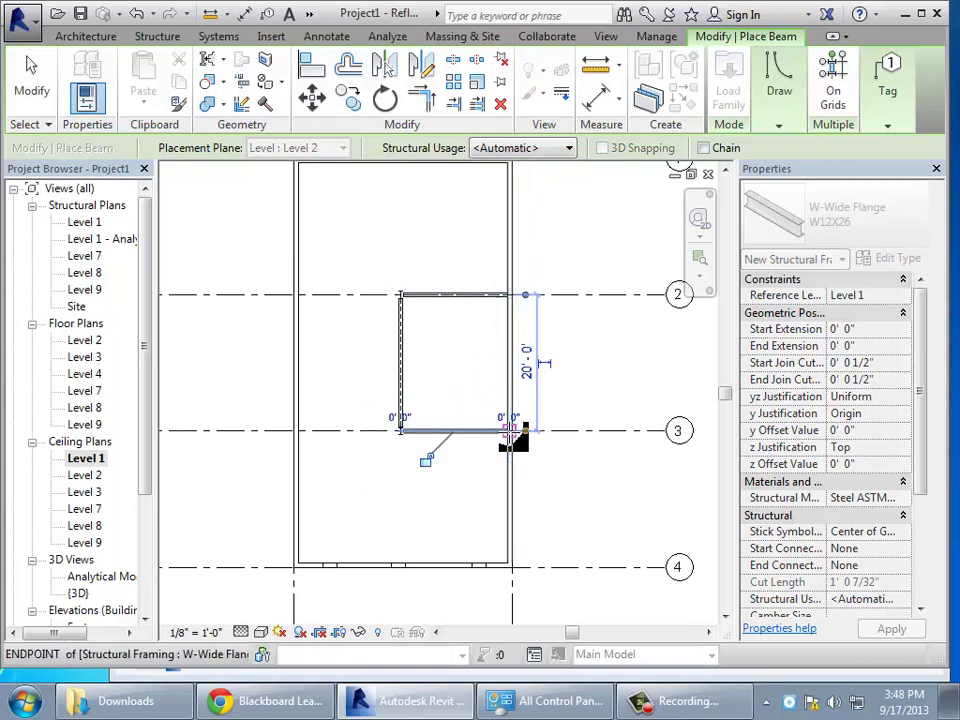
- Place W12X26 beams on the Level 2 plane from the grid 3 and grid 2 columns to the grid K wall
{"action": "left_click", "coordinate": [400, 433]}
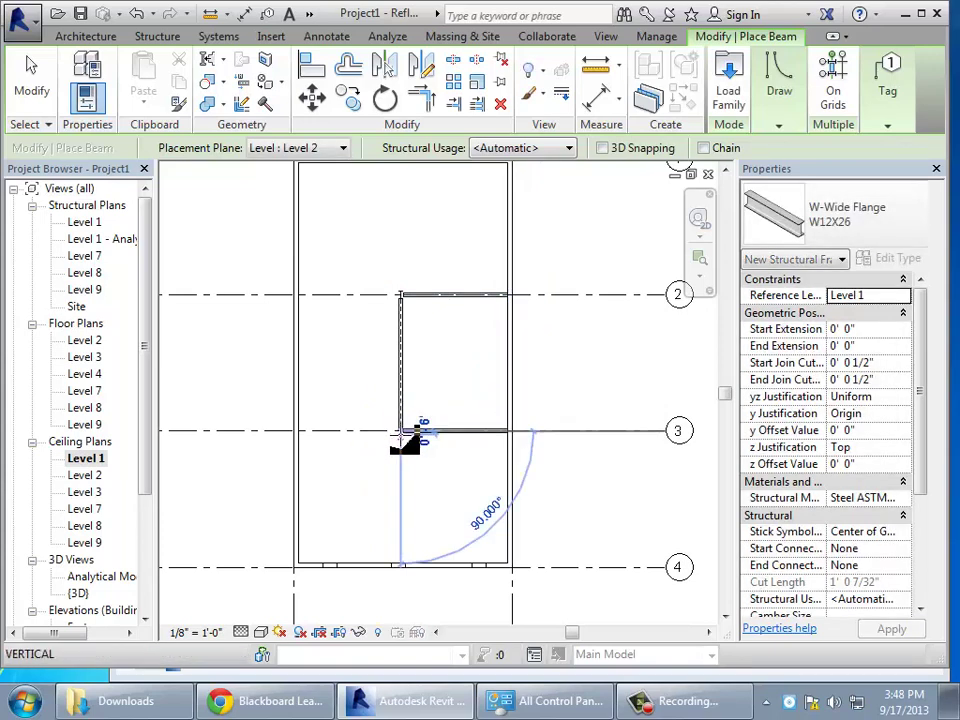
{"action": "left_click", "coordinate": [281, 431]}
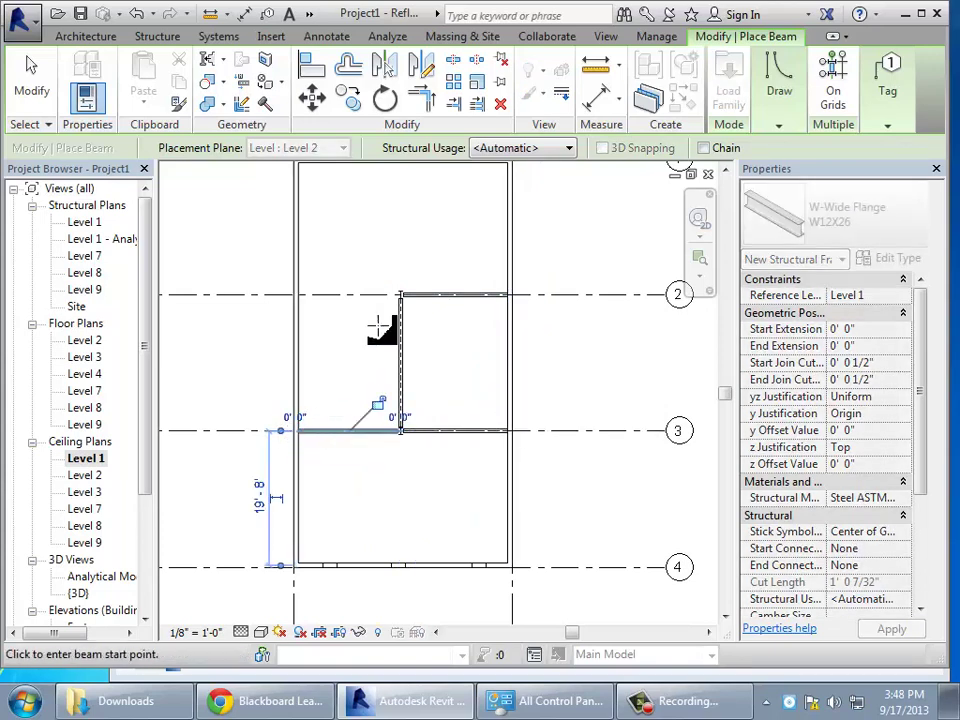
{"action": "left_click", "coordinate": [401, 296]}
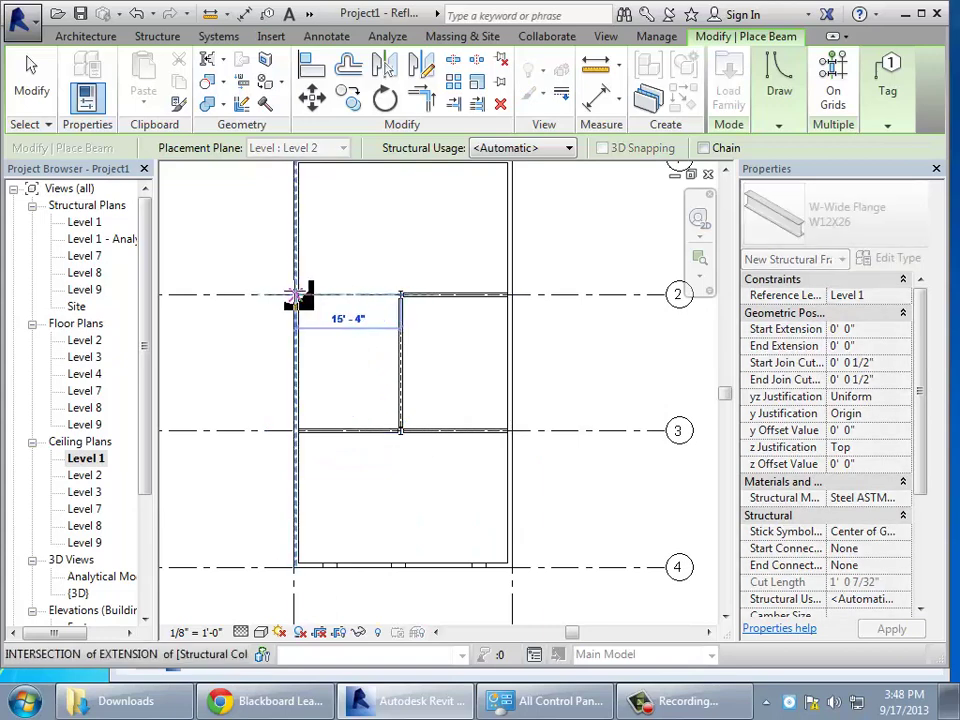
{"action": "left_click", "coordinate": [283, 295]}
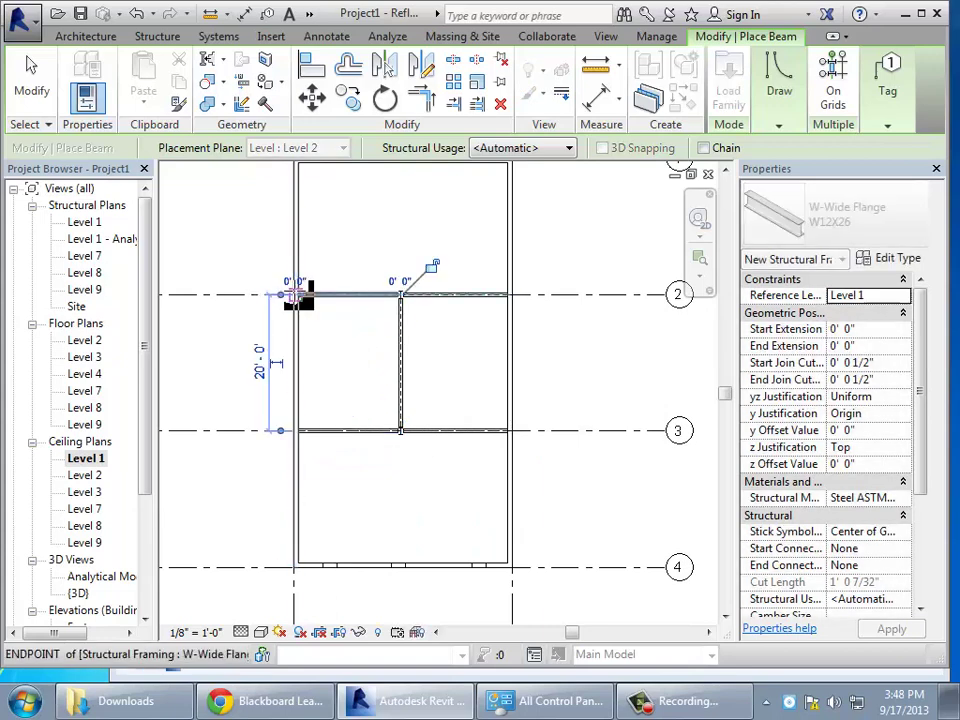
- Place W12X26 beams from the grid 3 column to the grid 4 wall and from the grid 2 column to the grid 1 wall
{"action": "left_click", "coordinate": [401, 433]}
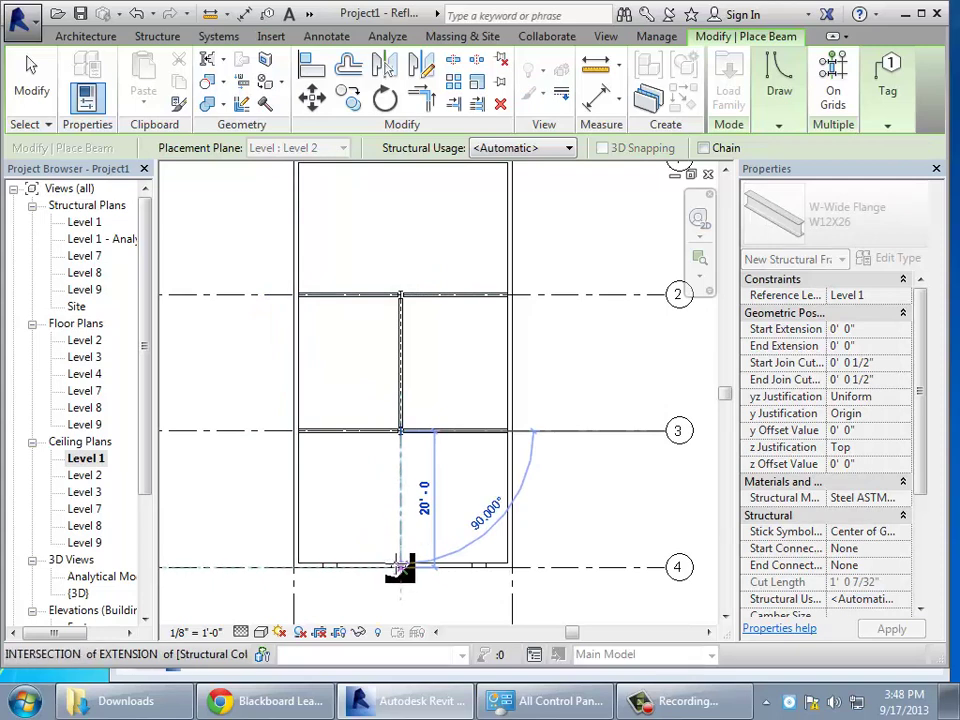
{"action": "left_click", "coordinate": [400, 568]}
{"action": "left_click", "coordinate": [726, 172]}
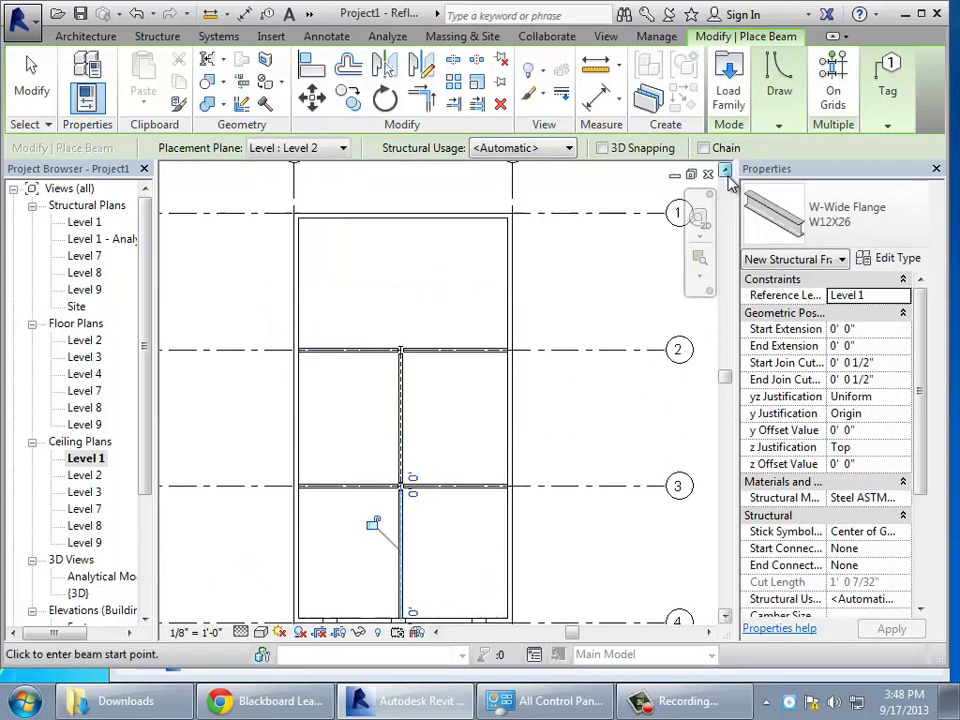
{"action": "left_click", "coordinate": [726, 172]}
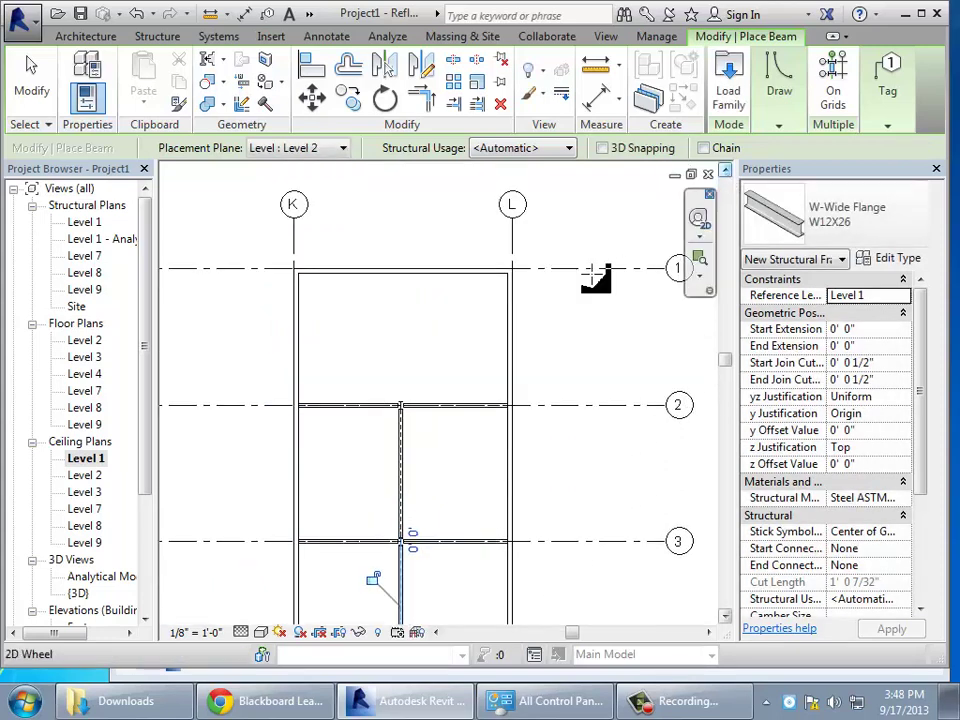
{"action": "left_click", "coordinate": [400, 405]}
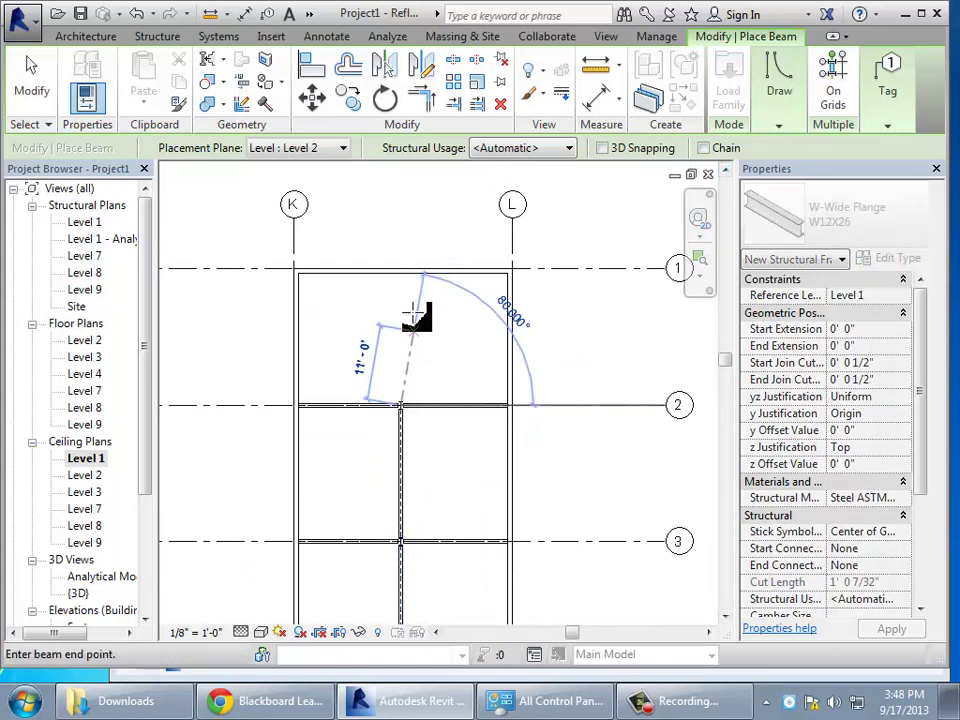
{"action": "left_click", "coordinate": [400, 268]}
{"action": "left_click", "coordinate": [30, 70]}
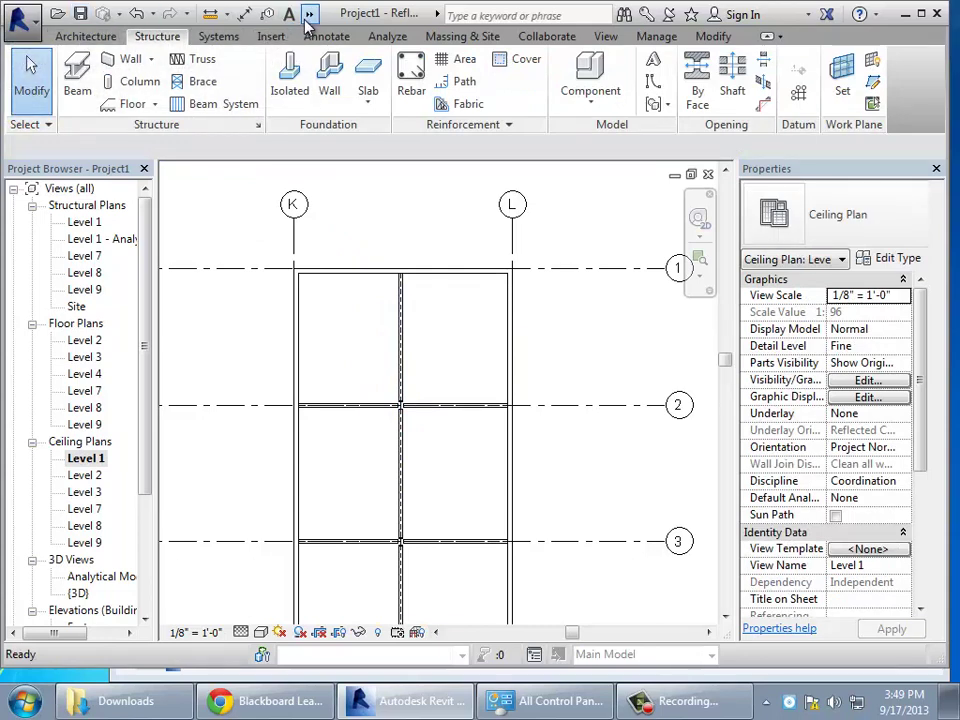
- Turn off the Structural property of the grid 1 wall and delete the beam between that wall and the grid 2 column
{"action": "left_click", "coordinate": [309, 14]}
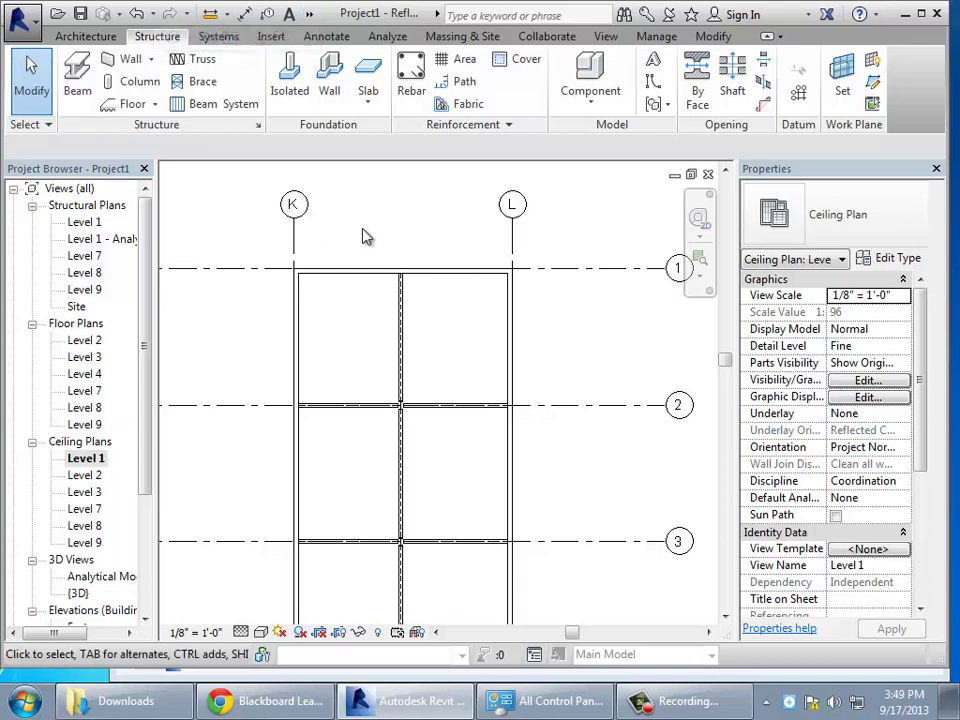
{"action": "left_click", "coordinate": [372, 280]}
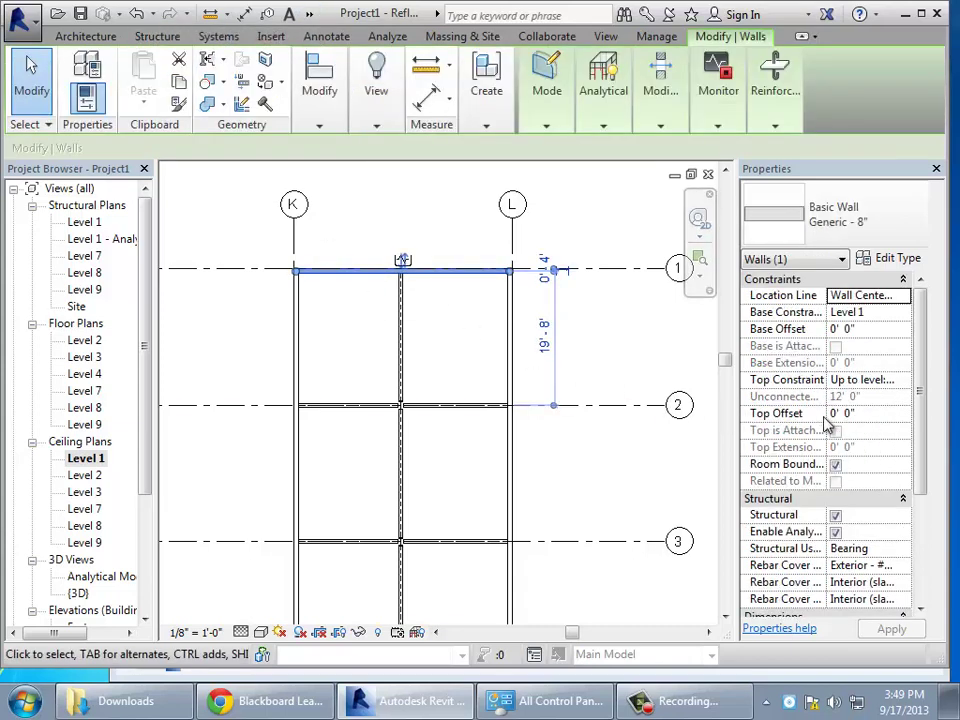
{"action": "left_click", "coordinate": [835, 515]}
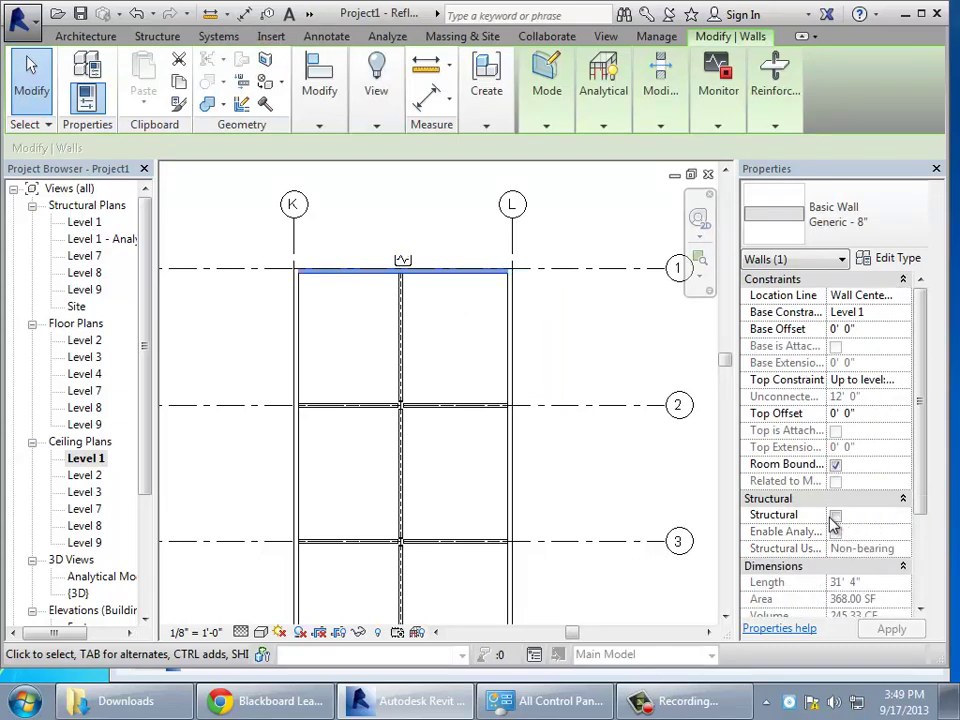
{"action": "left_click", "coordinate": [388, 345]}
{"action": "left_click", "coordinate": [398, 343]}
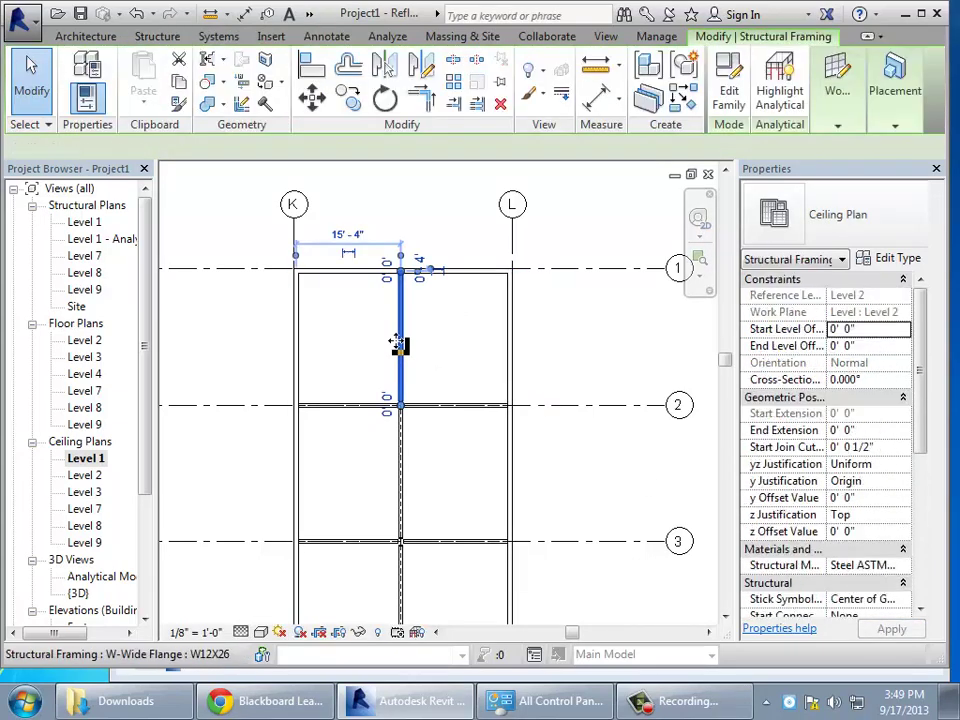
{"action": "key", "text": "Delete"}
{"action": "left_click", "coordinate": [428, 278]}
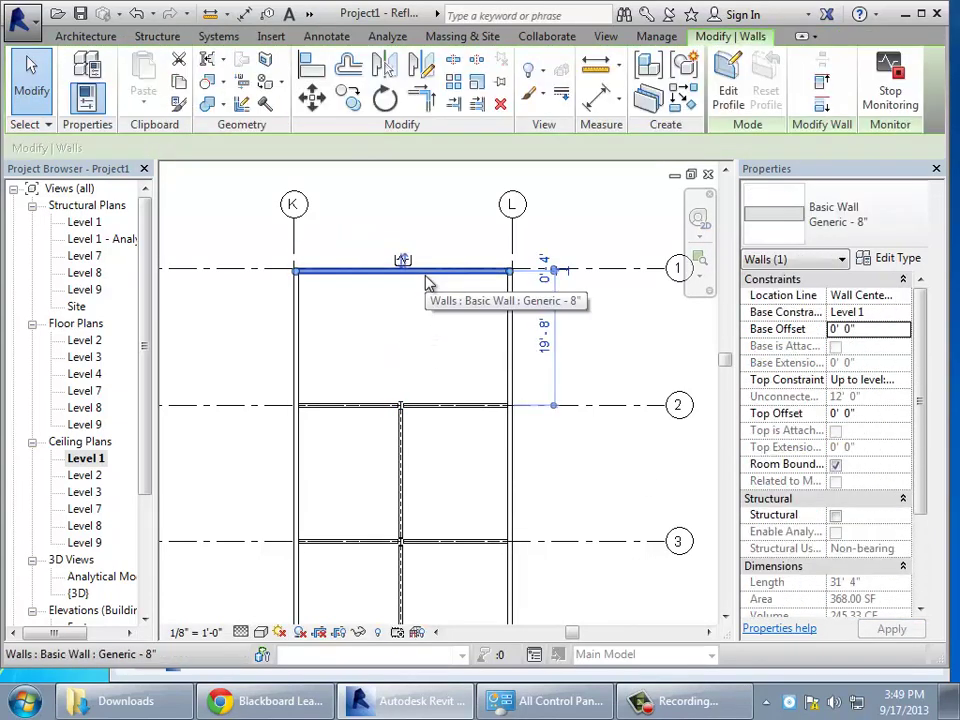
{"action": "left_click", "coordinate": [351, 238]}
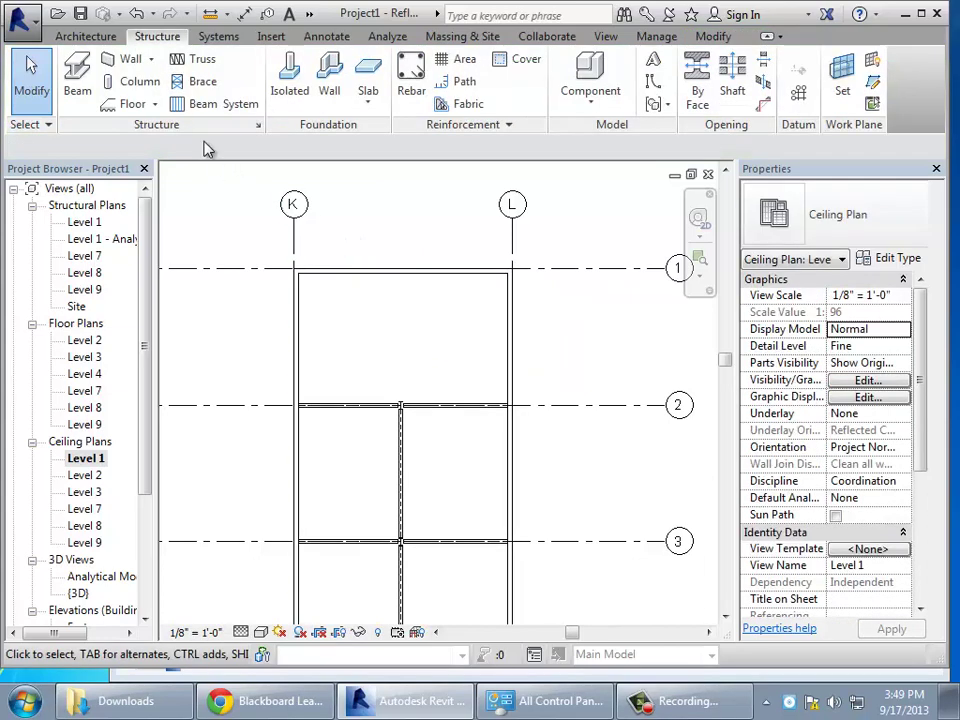
- Place a W12X26 beam on the Level 2 plane from the grid 2 column to the middle of the non-structural grid 1 wall
{"action": "left_click", "coordinate": [76, 91]}
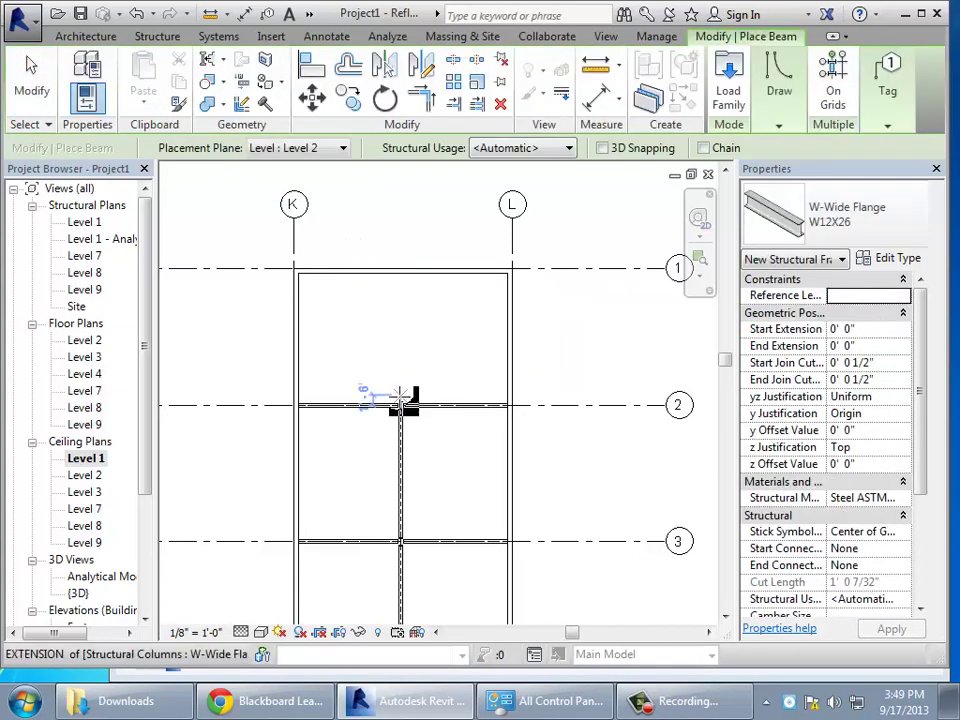
{"action": "left_click", "coordinate": [400, 406]}
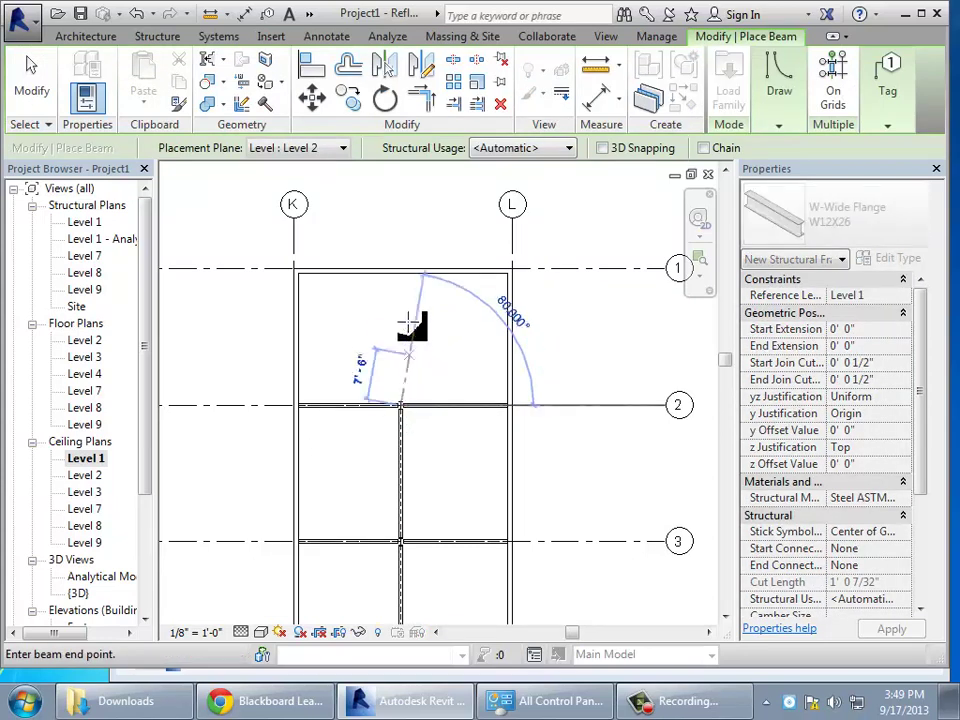
{"action": "left_click", "coordinate": [402, 270]}
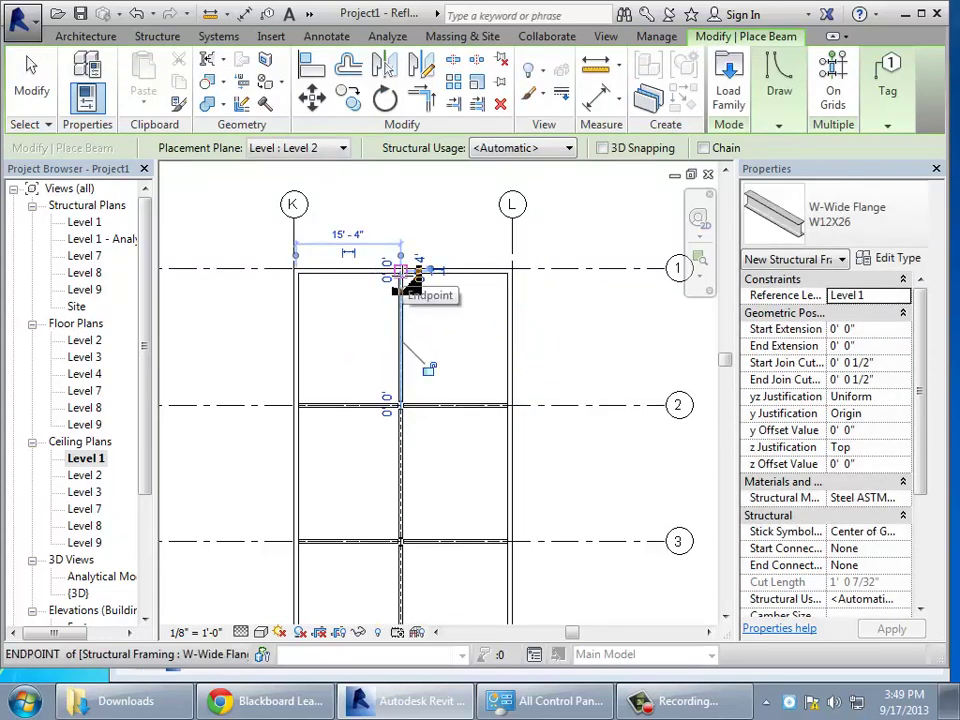
{"action": "left_click", "coordinate": [31, 80]}
{"action": "left_click", "coordinate": [407, 316]}
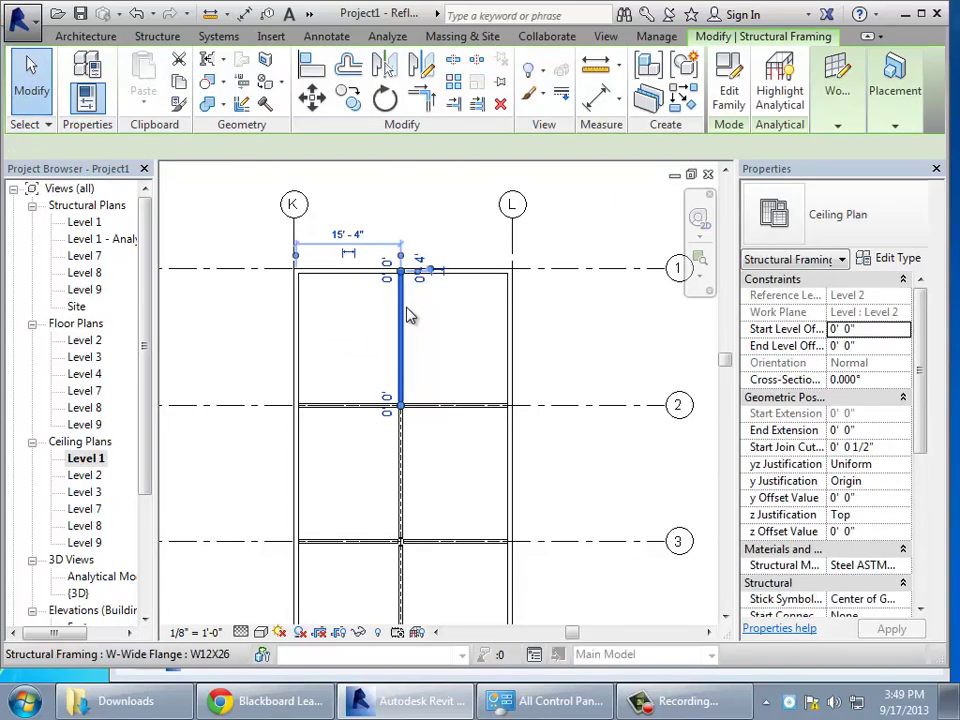
{"action": "left_click", "coordinate": [471, 363]}
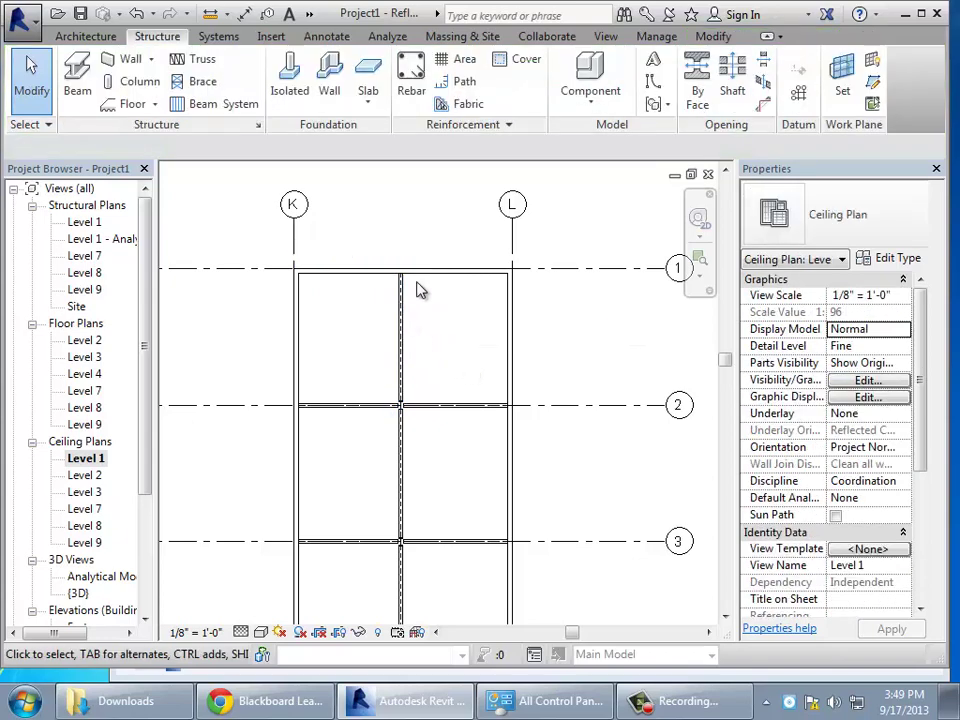
- Turn on the Structural property of the grid 1 wall
{"action": "left_click", "coordinate": [418, 275]}
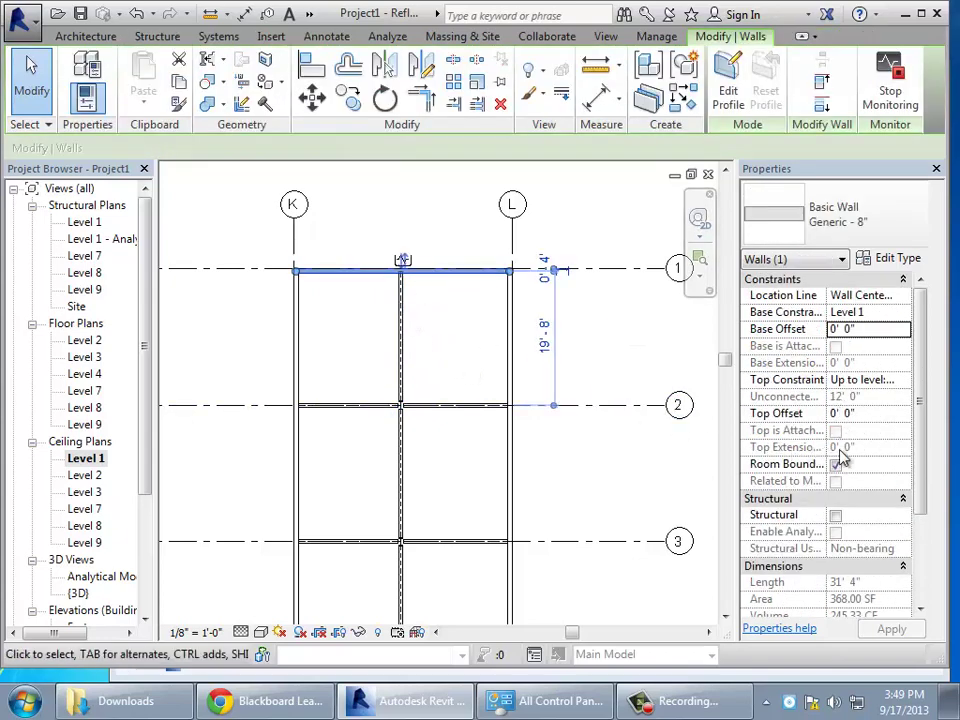
{"action": "left_click", "coordinate": [835, 515]}
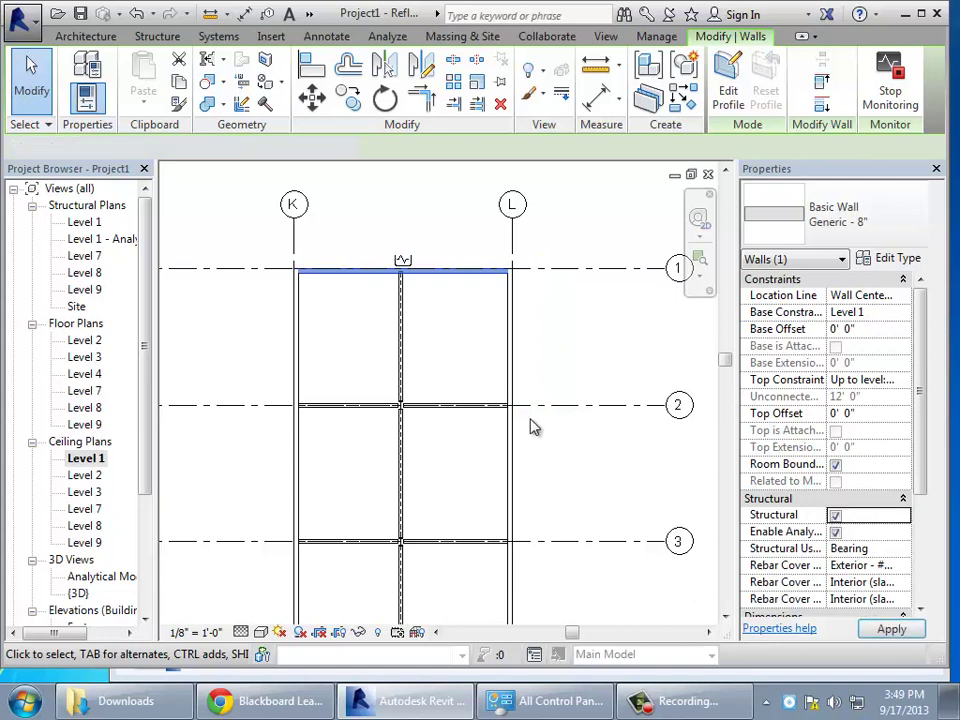
{"action": "left_click", "coordinate": [548, 338]}
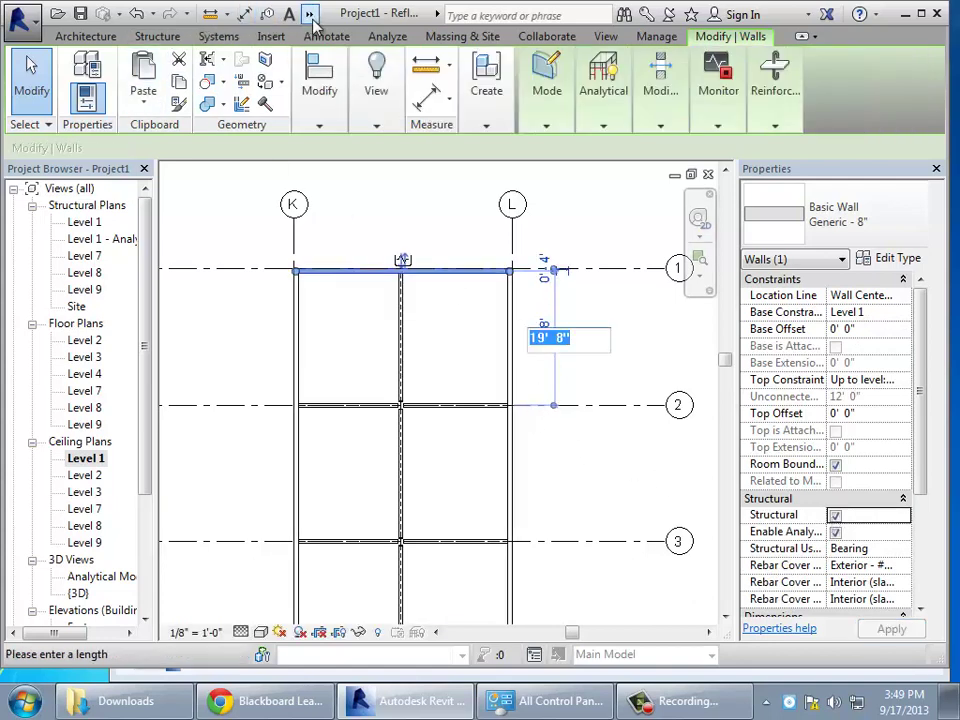
- Open the 3D view and examine how the interior beams meet the columns and walls of the walled room
{"action": "left_click", "coordinate": [309, 14]}
{"action": "left_click", "coordinate": [173, 40]}
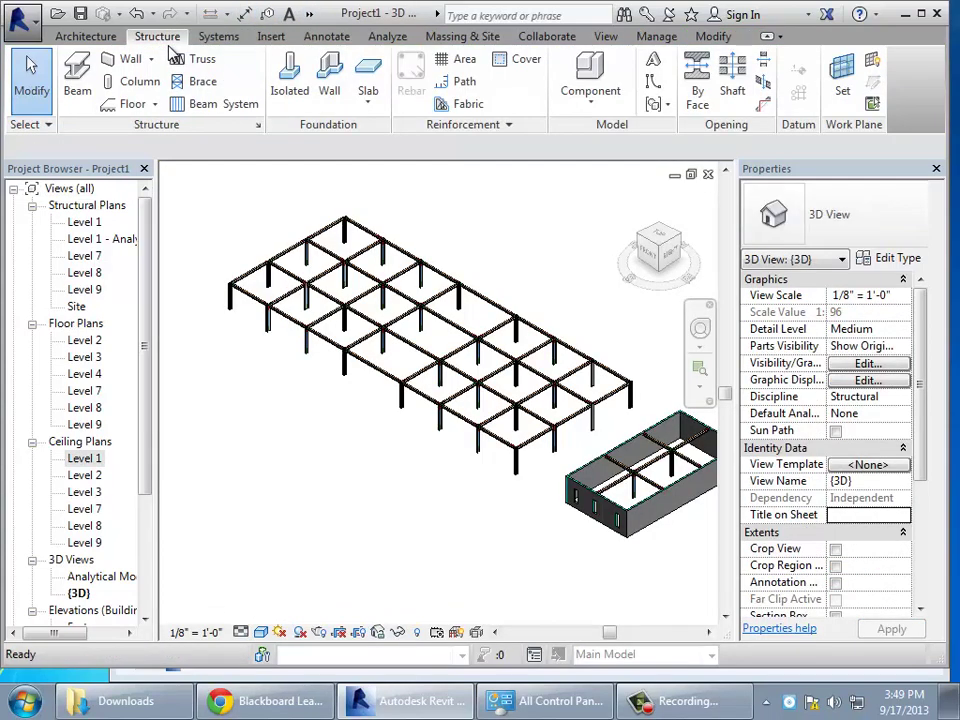
{"action": "scroll", "coordinate": [654, 540], "scroll_direction": "up", "scroll_amount": 5}
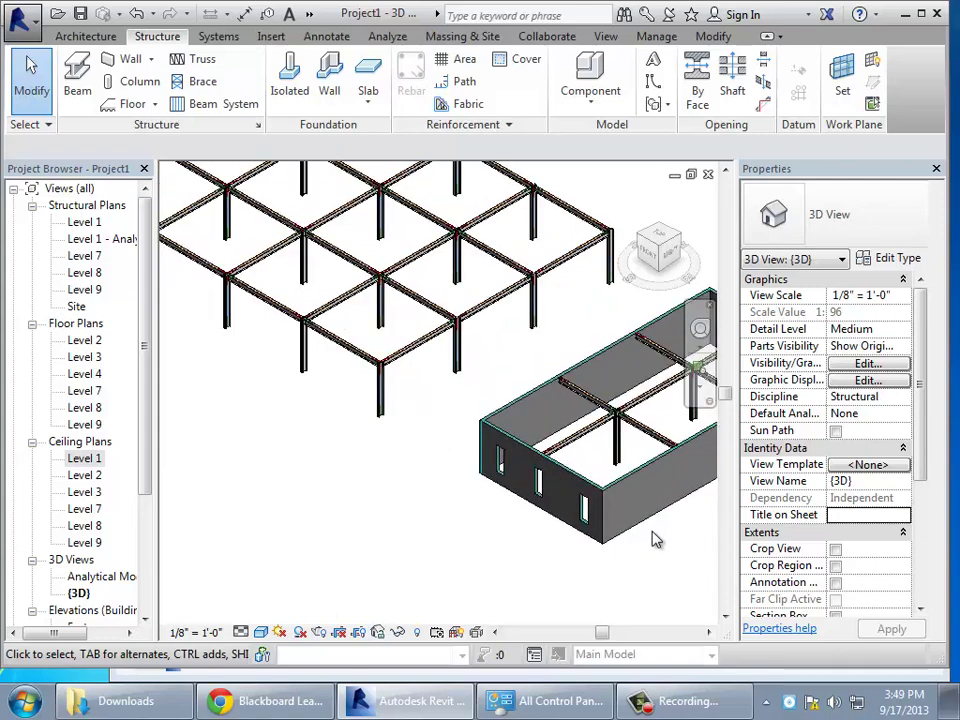
{"action": "left_click", "coordinate": [709, 632]}
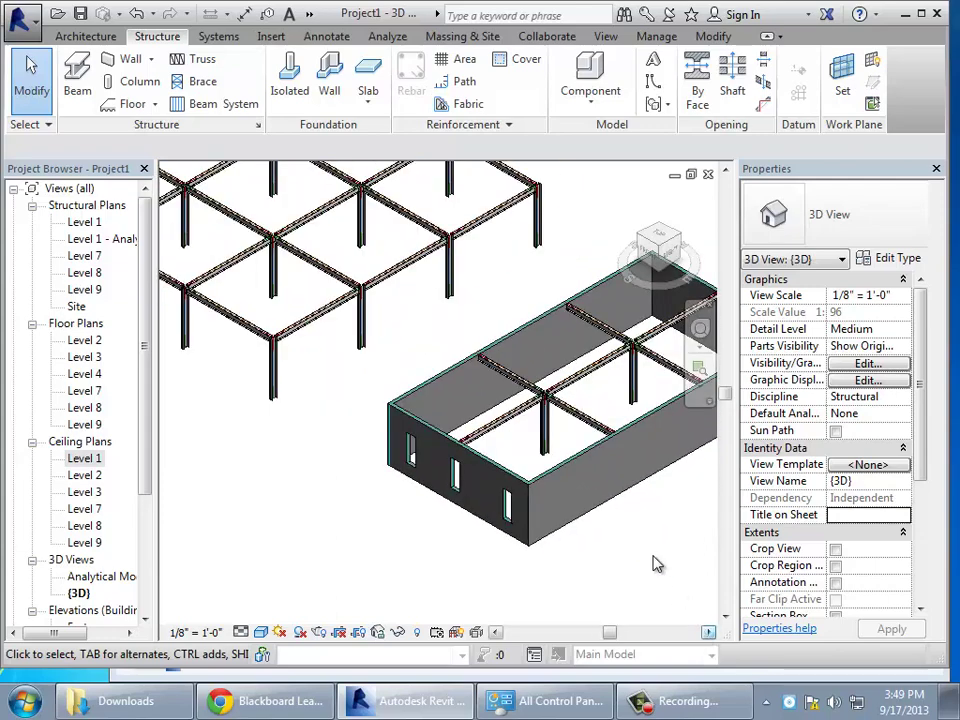
{"action": "scroll", "coordinate": [648, 562], "scroll_direction": "up", "scroll_amount": 1}
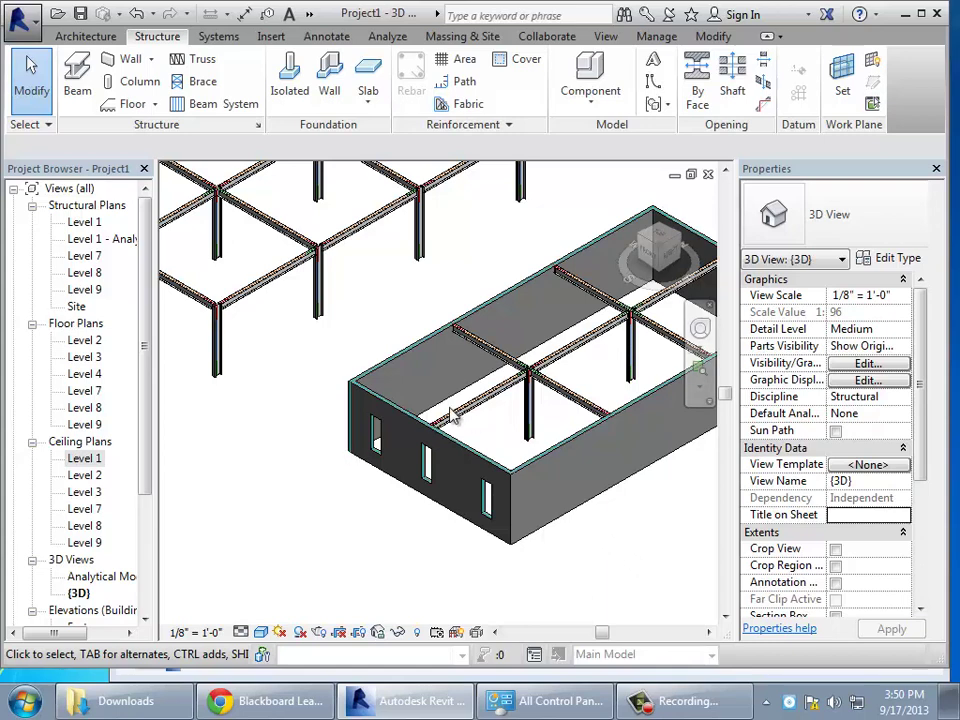
- Examine the whole steel frame alongside the walled room in the 3D view
{"action": "scroll", "coordinate": [253, 436], "scroll_direction": "down", "scroll_amount": 2}
{"action": "scroll", "coordinate": [253, 443], "scroll_direction": "down", "scroll_amount": 2}
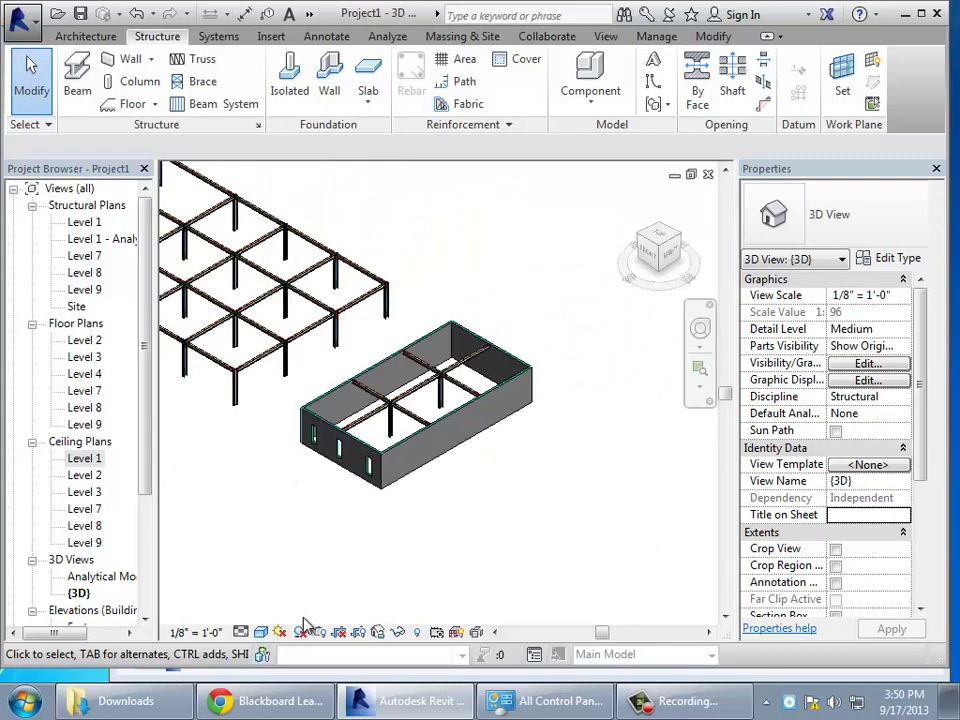
{"action": "left_click", "coordinate": [495, 633]}
{"action": "left_click", "coordinate": [495, 633]}
{"action": "left_click", "coordinate": [495, 633]}
{"action": "left_click", "coordinate": [495, 633]}
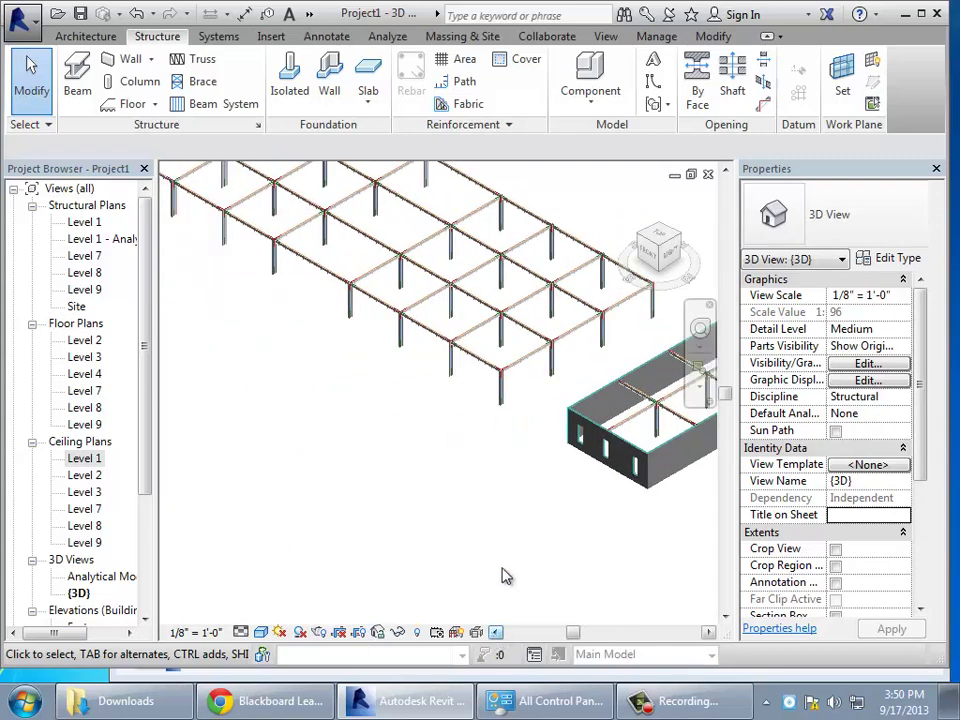
{"action": "left_click", "coordinate": [725, 169]}
{"action": "left_click", "coordinate": [725, 169]}
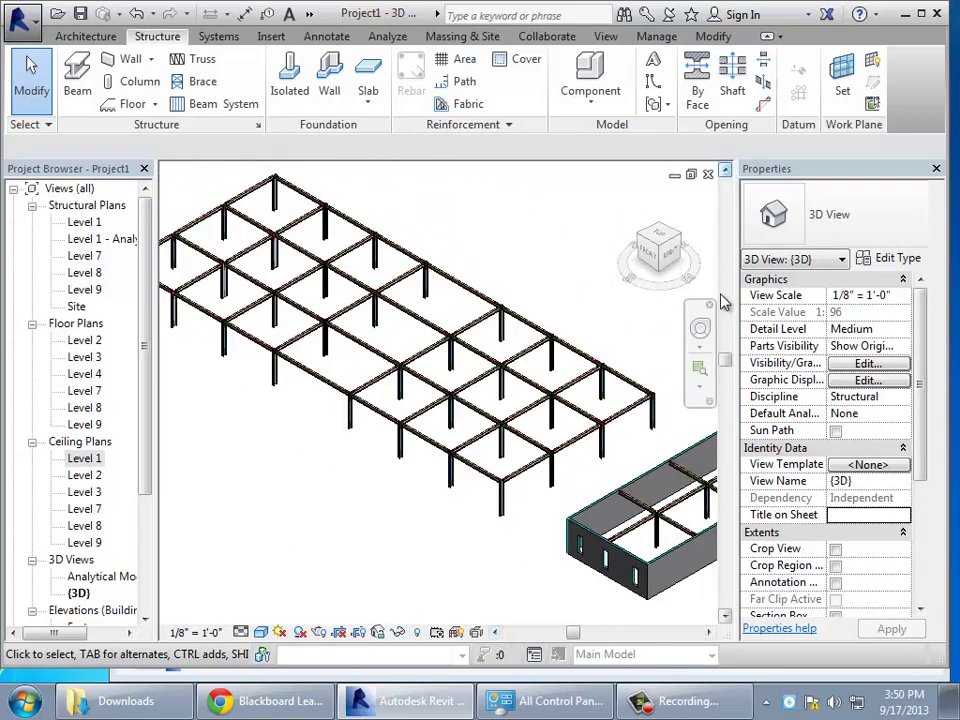
{"action": "left_click", "coordinate": [708, 633]}
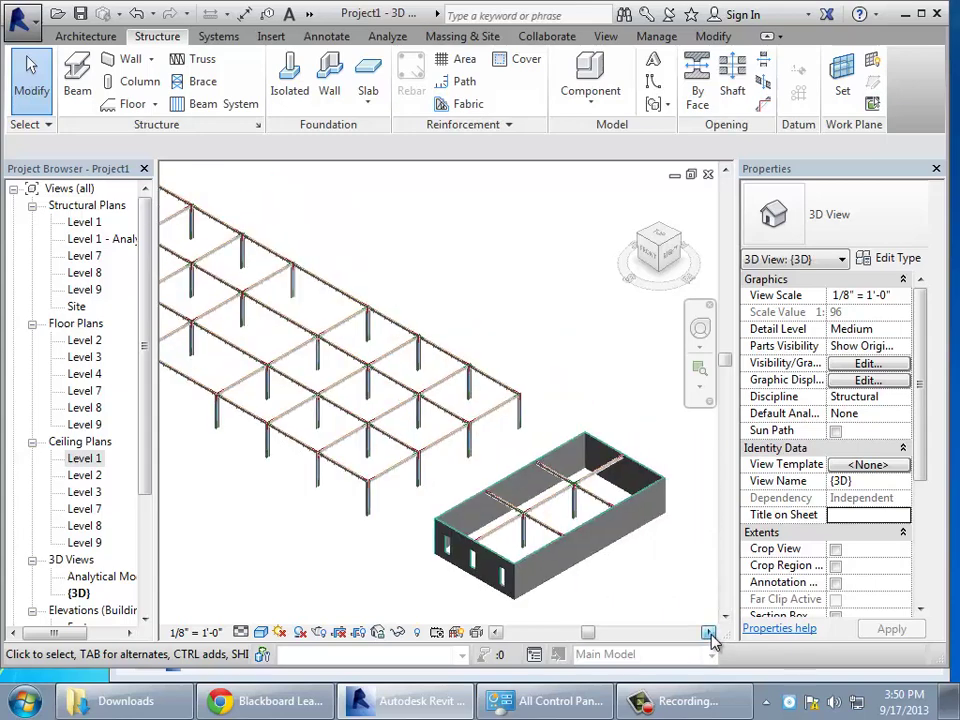
{"action": "left_click", "coordinate": [495, 633]}
{"action": "left_click", "coordinate": [495, 633]}
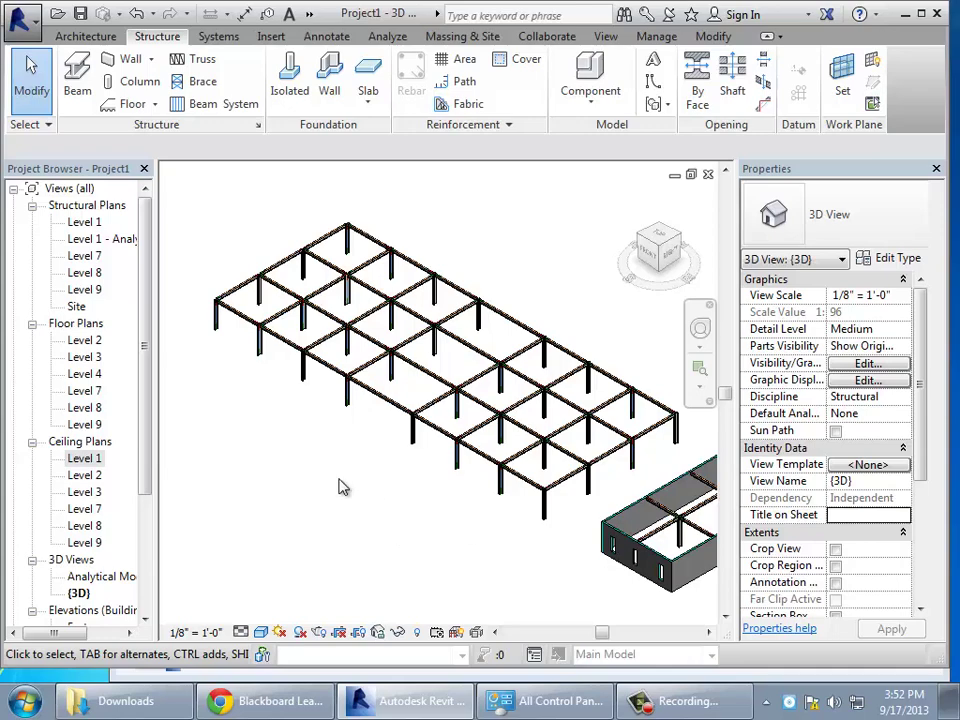
- Set the start level offset of the W12X26 edge beam at the steel frame's near corner to 4' 0"
{"action": "scroll", "coordinate": [332, 478], "scroll_direction": "down", "scroll_amount": 1}
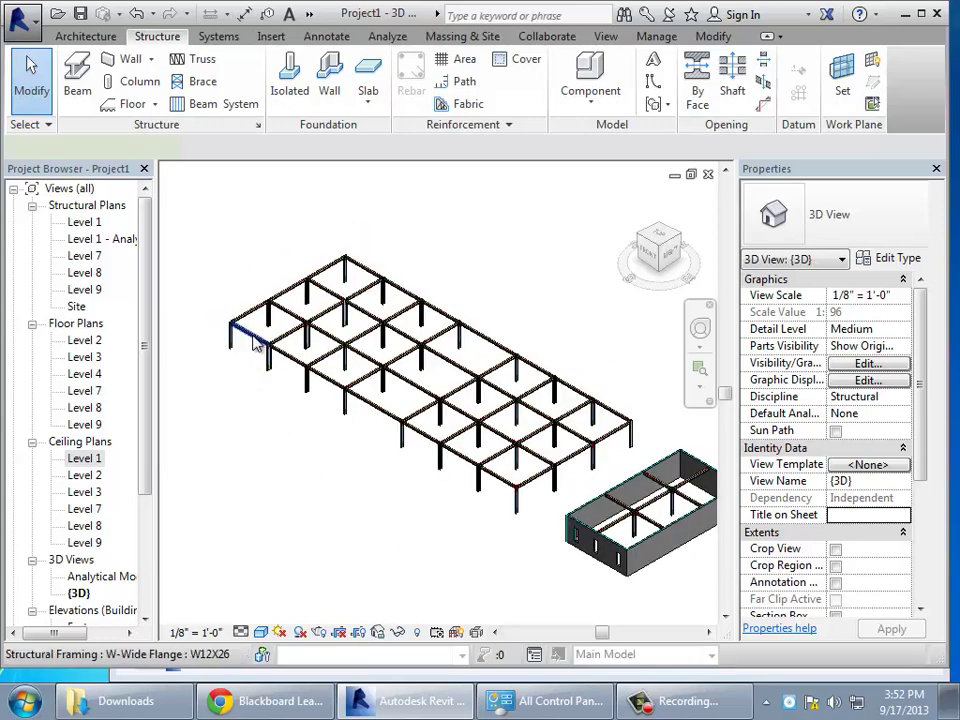
{"action": "left_click", "coordinate": [251, 334]}
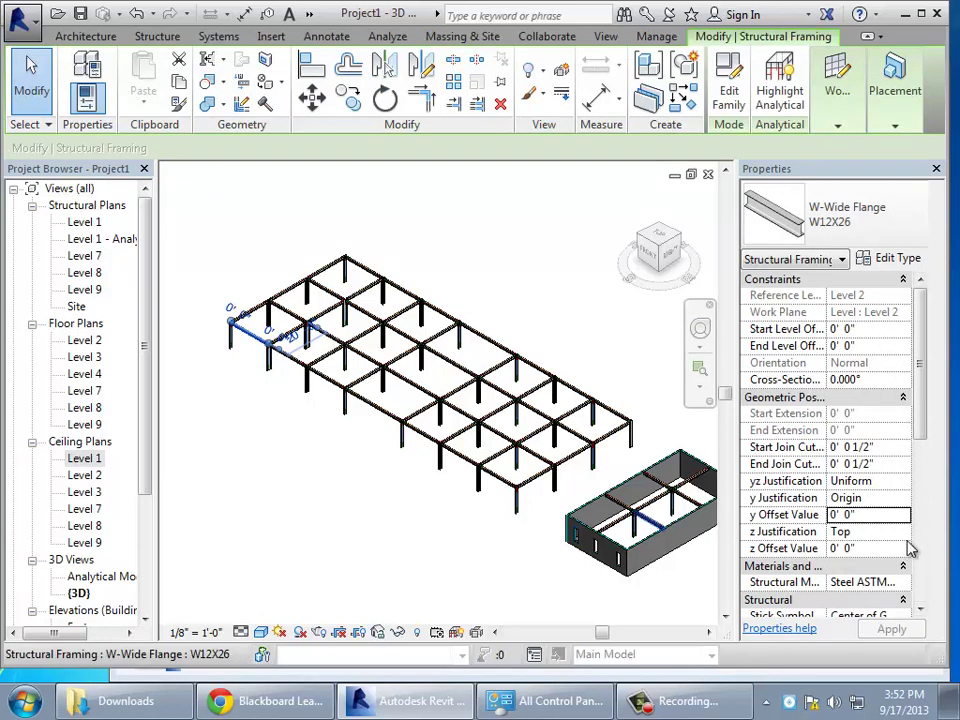
{"action": "left_click", "coordinate": [848, 336]}
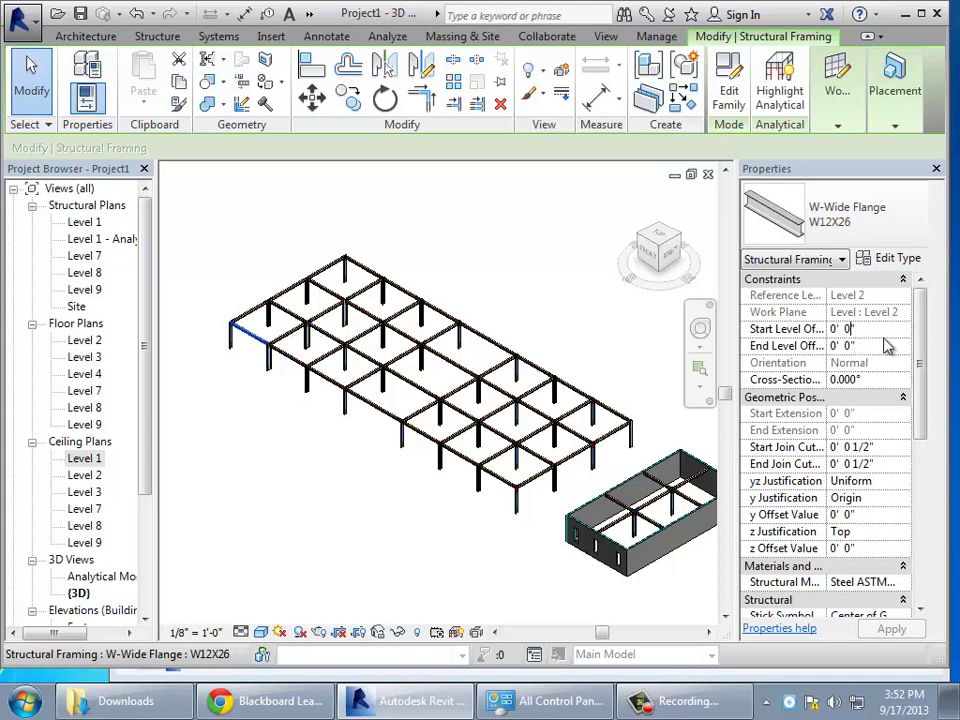
{"action": "scroll", "coordinate": [922, 345], "scroll_direction": "down", "scroll_amount": 1}
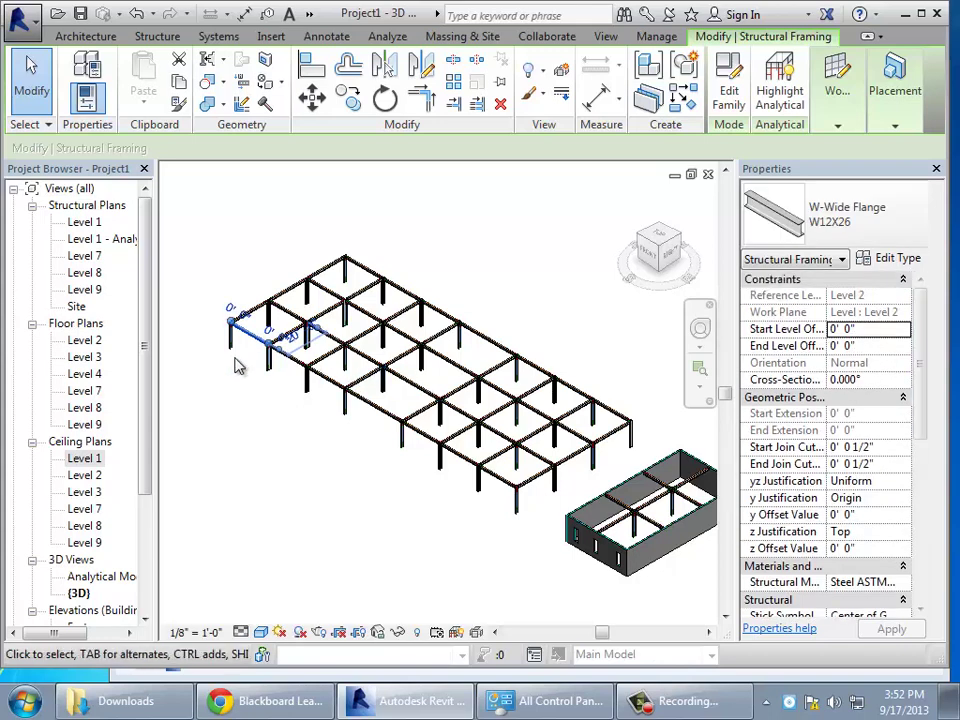
{"action": "scroll", "coordinate": [240, 310], "scroll_direction": "down", "scroll_amount": 1}
{"action": "left_click", "coordinate": [700, 368]}
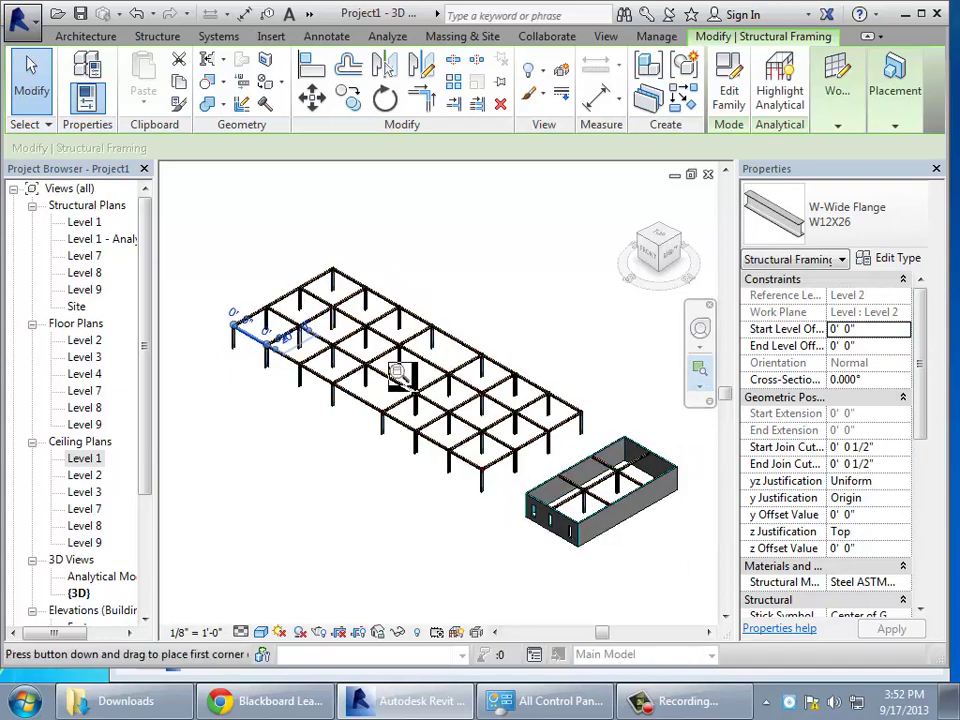
{"action": "left_click_drag", "start_coordinate": [217, 295], "coordinate": [328, 424]}
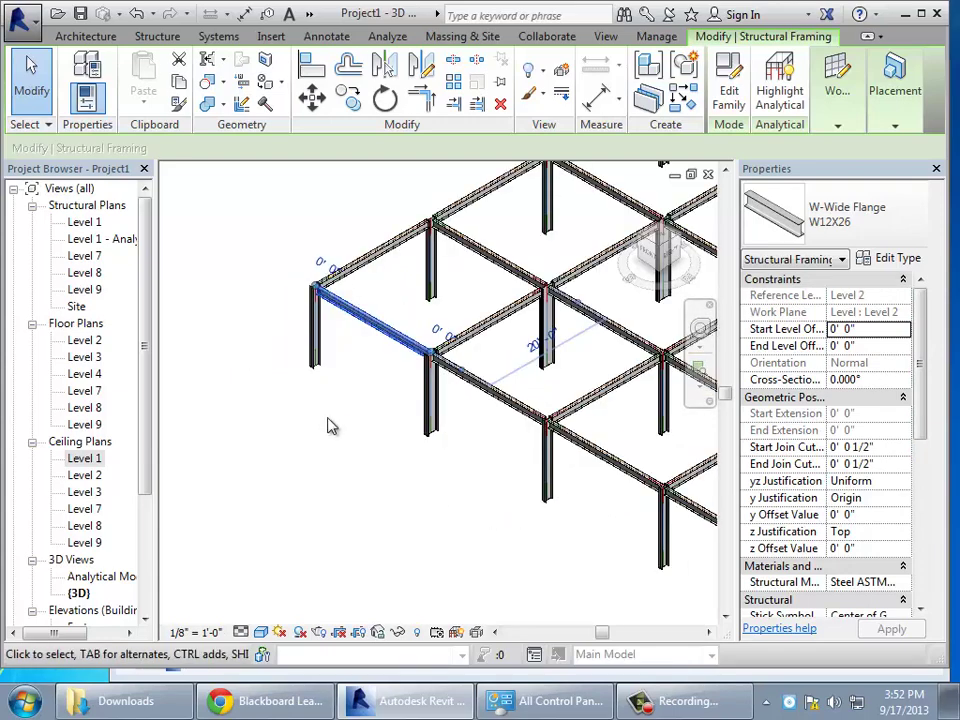
{"action": "left_click", "coordinate": [856, 330]}
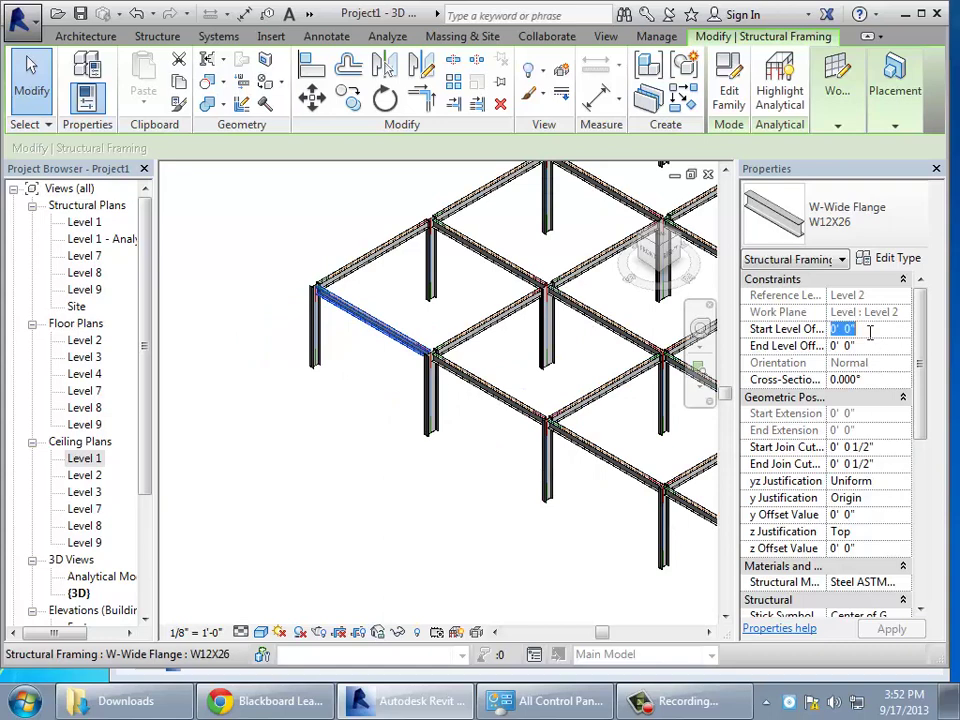
{"action": "type", "text": "4"}
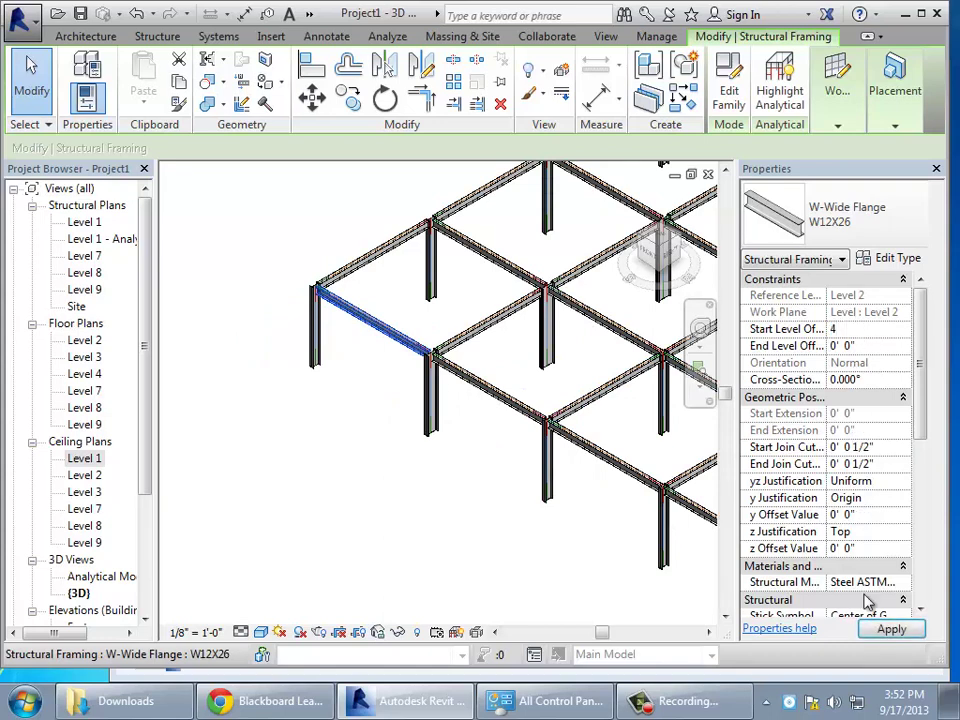
{"action": "left_click", "coordinate": [890, 630]}
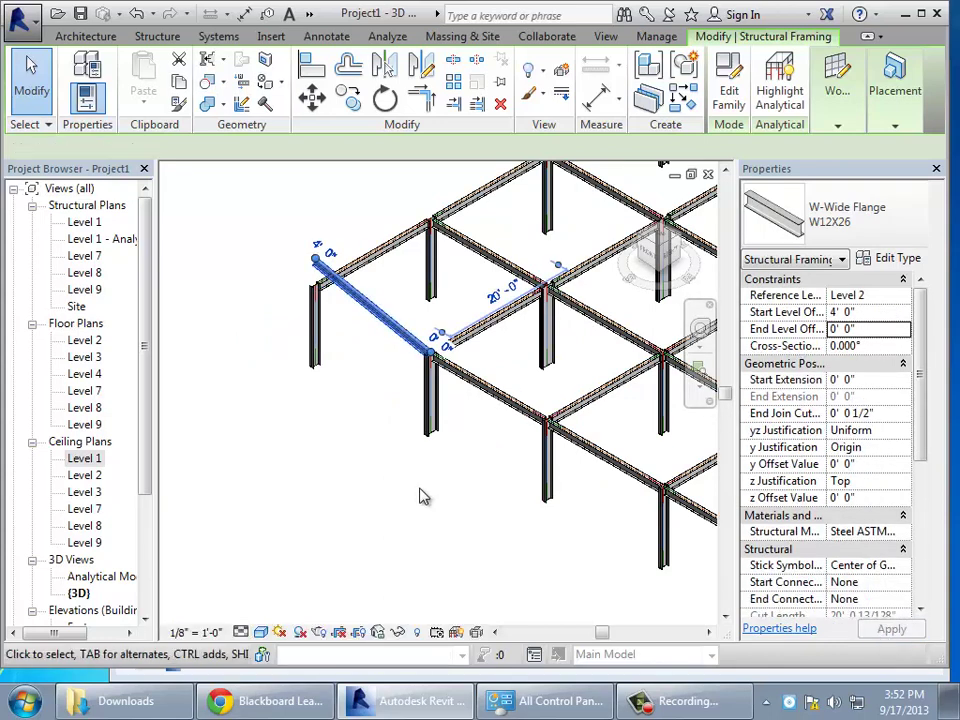
- Deselect the corner edge beam and undo its start level offset change
{"action": "left_click", "coordinate": [418, 497]}
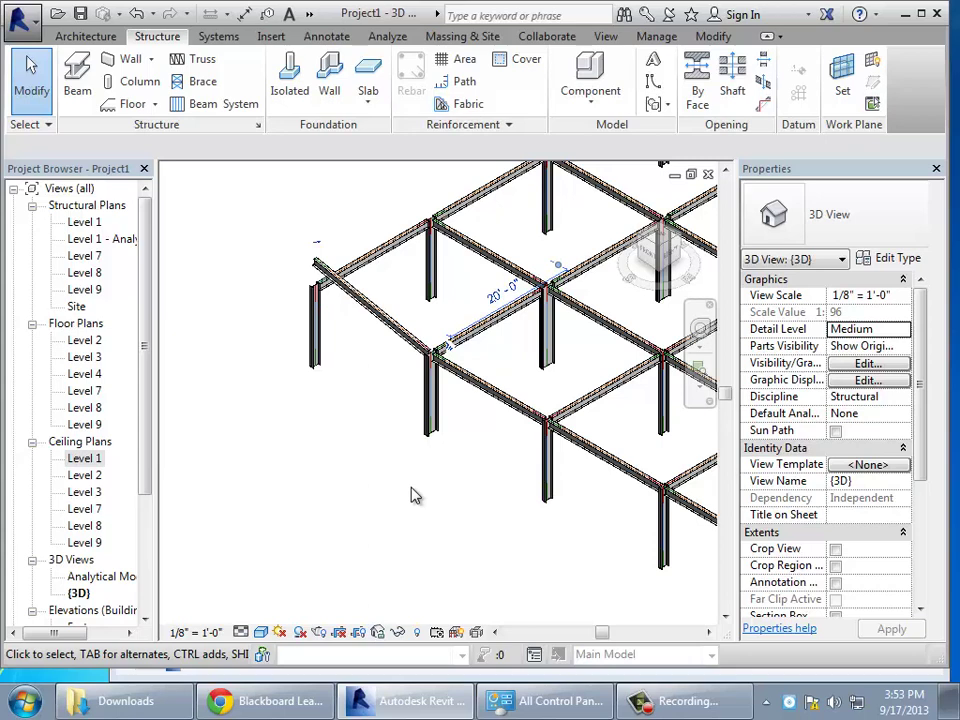
{"action": "scroll", "coordinate": [411, 488], "scroll_direction": "up", "scroll_amount": 1}
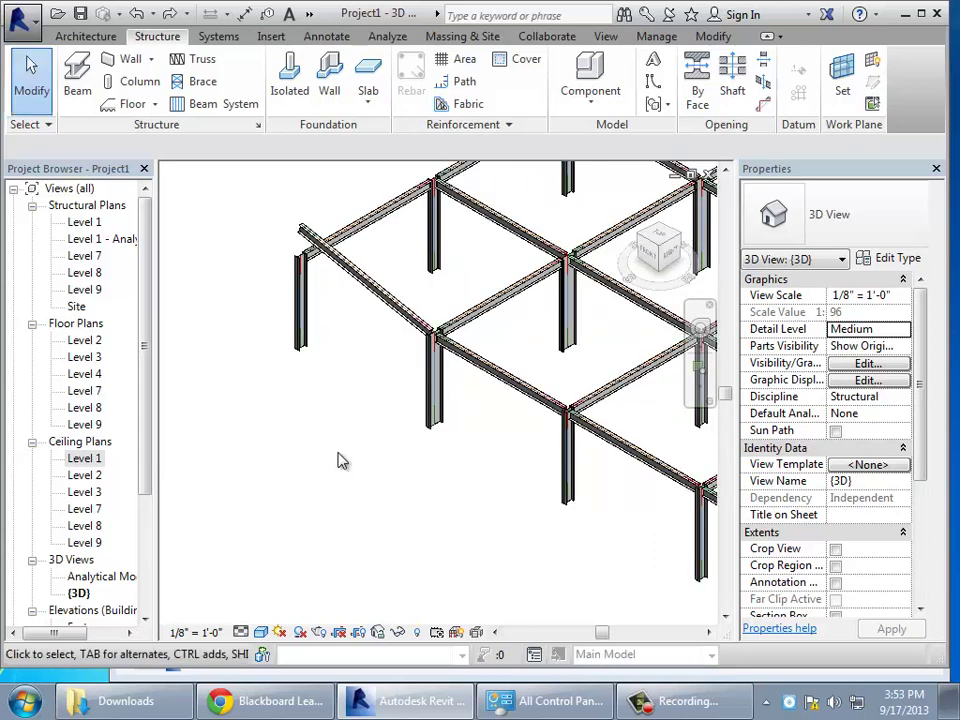
{"action": "left_click", "coordinate": [138, 17]}
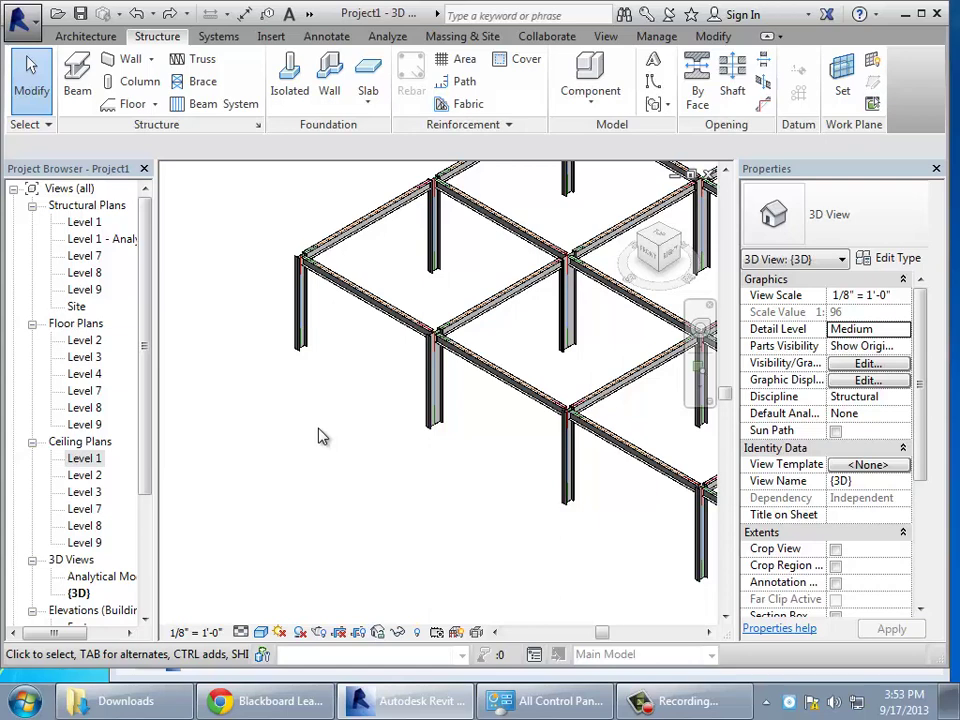
- Change the z Justification of the W12X26 corner edge beam to Bottom and view it against the neighbouring beams
{"action": "left_click", "coordinate": [368, 300]}
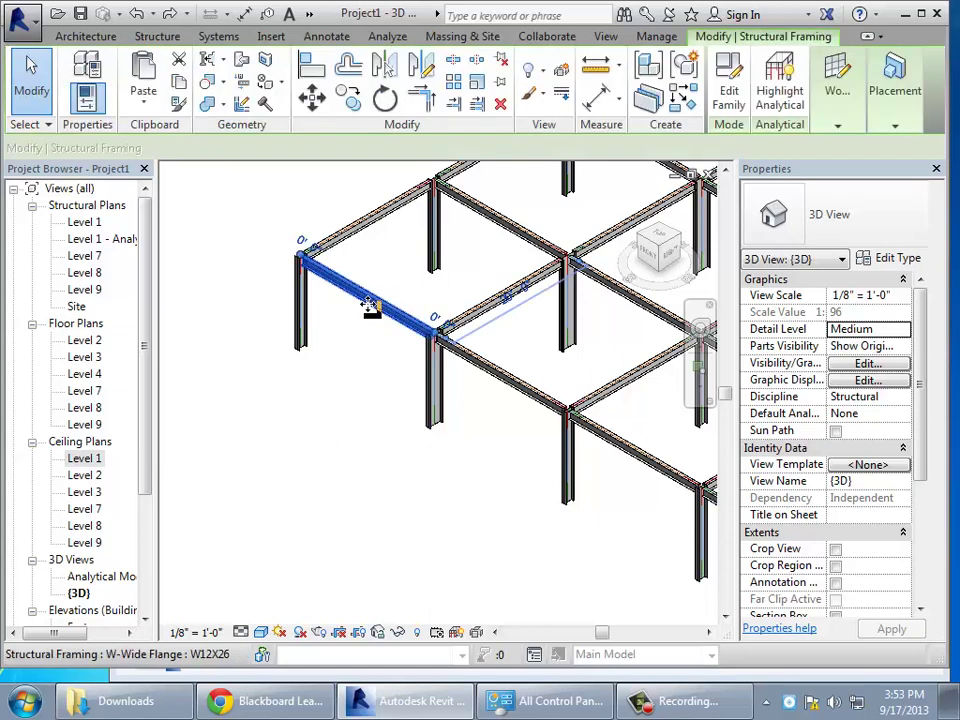
{"action": "scroll", "coordinate": [926, 380], "scroll_direction": "down", "scroll_amount": 2}
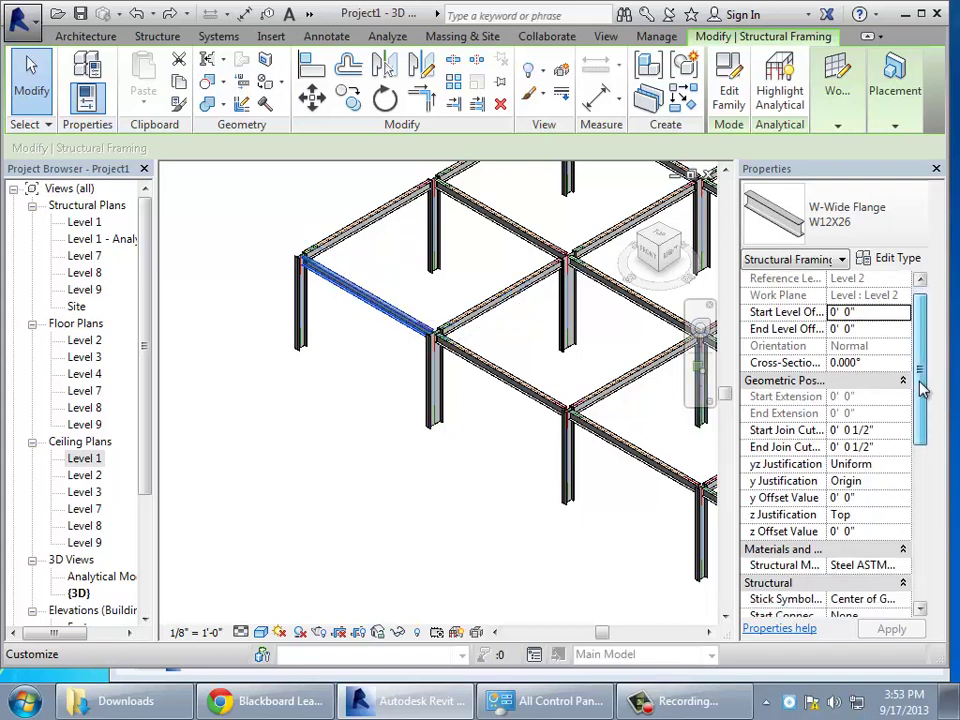
{"action": "left_click", "coordinate": [869, 497]}
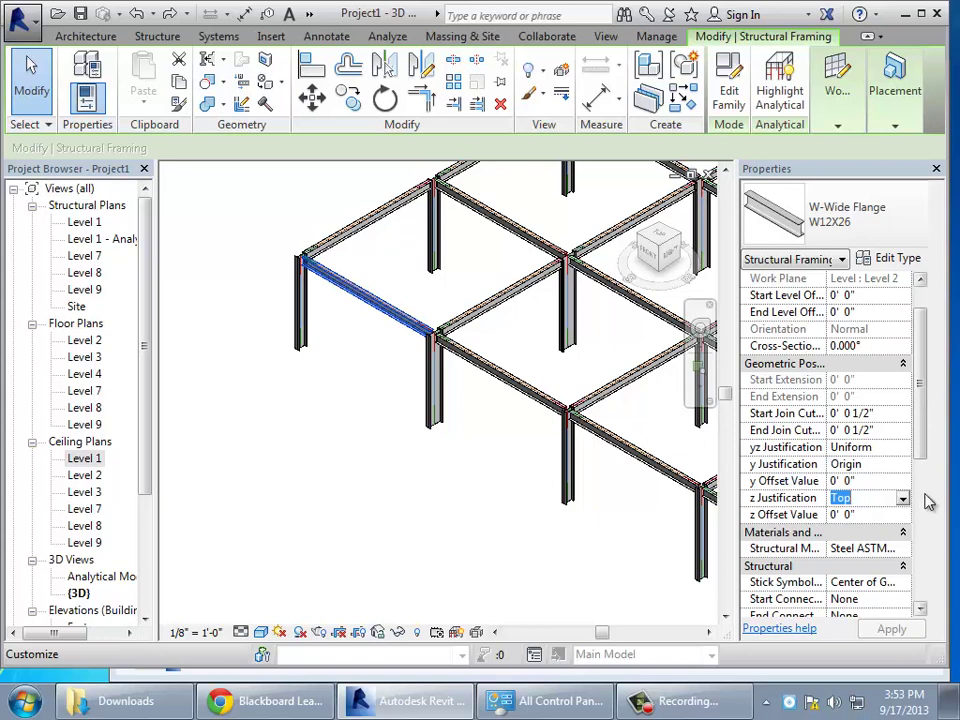
{"action": "left_click", "coordinate": [902, 498]}
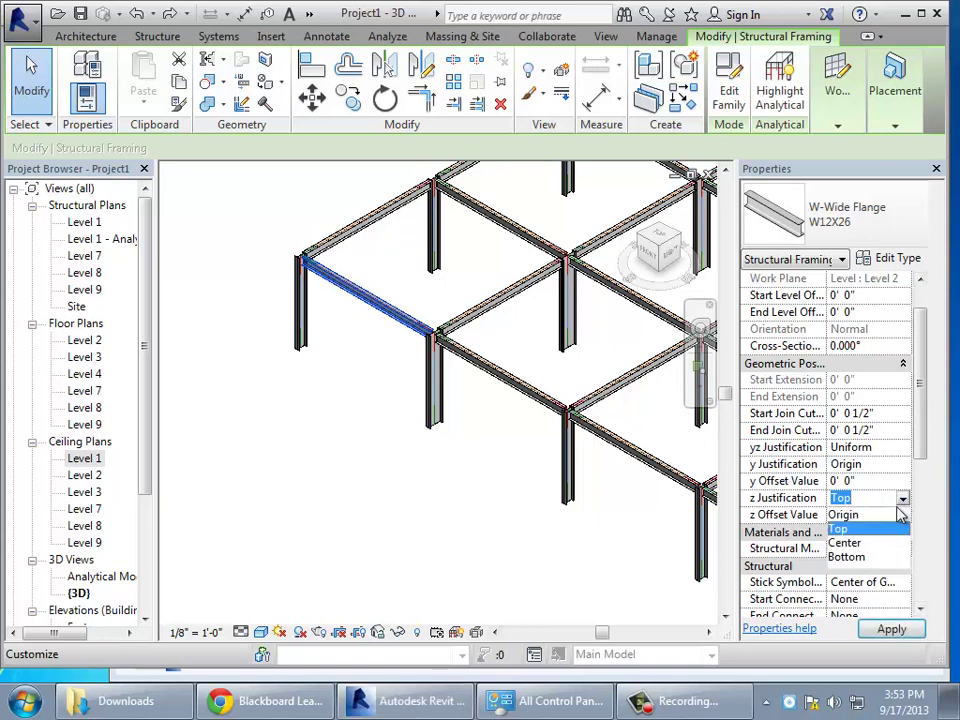
{"action": "left_click", "coordinate": [842, 557]}
{"action": "left_click", "coordinate": [890, 630]}
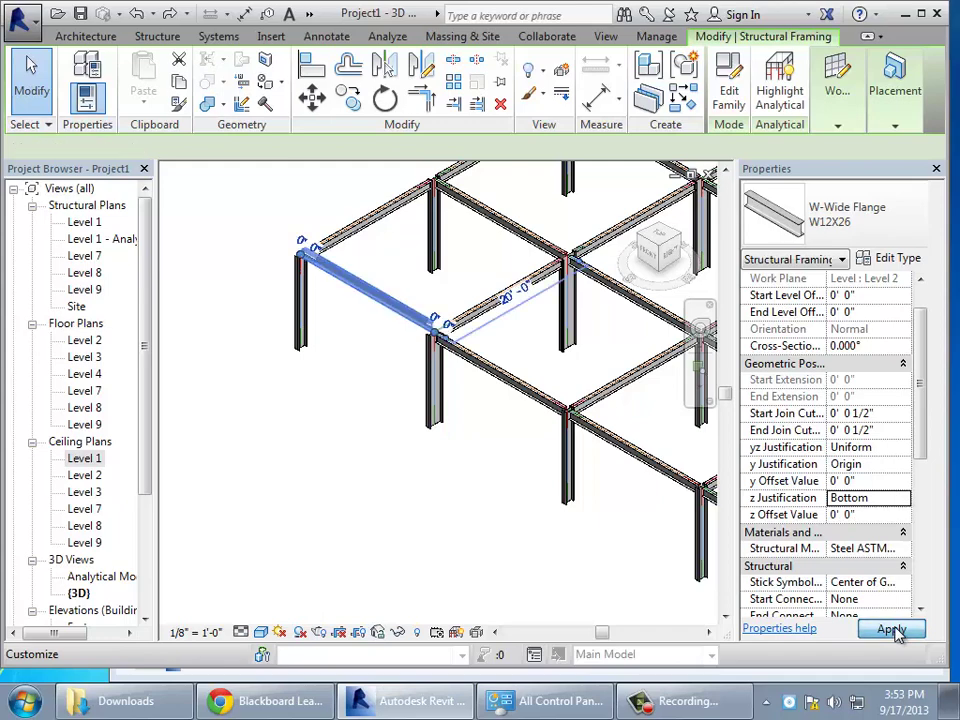
{"action": "left_click", "coordinate": [525, 529]}
{"action": "scroll", "coordinate": [390, 445], "scroll_direction": "up", "scroll_amount": 2}
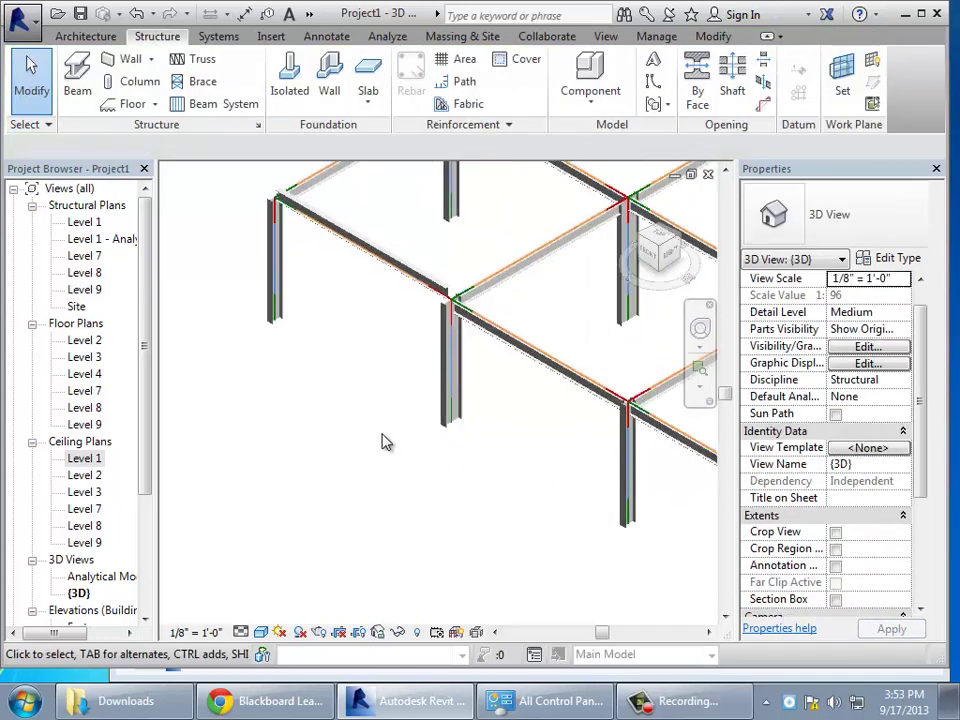
- Set the corner edge beam's z Justification back to Top
{"action": "left_click", "coordinate": [403, 270]}
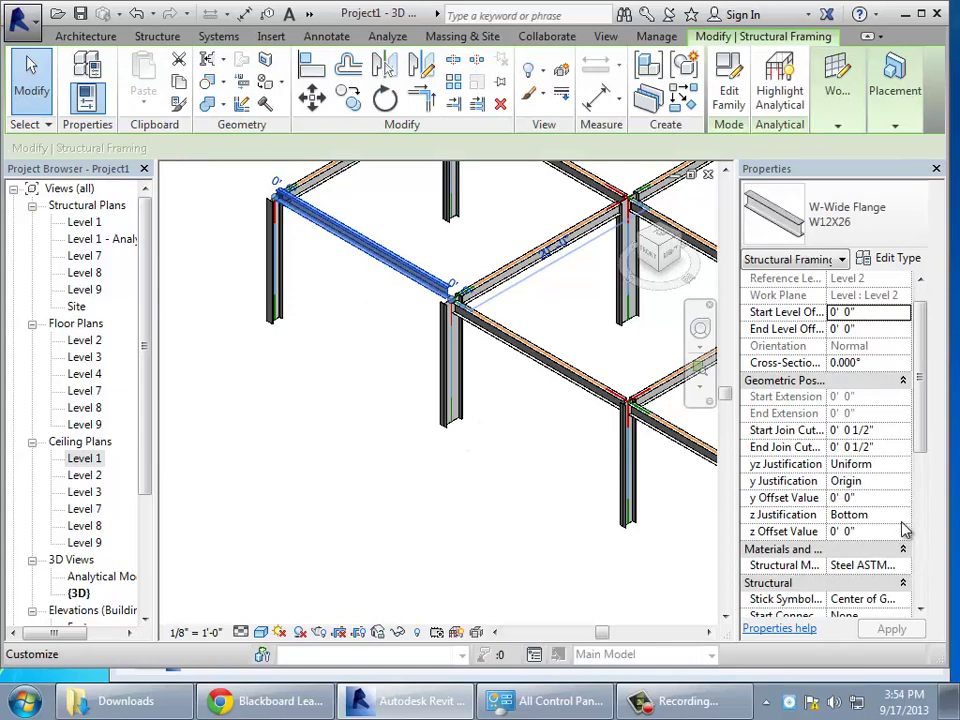
{"action": "left_click", "coordinate": [908, 515]}
{"action": "left_click", "coordinate": [902, 514]}
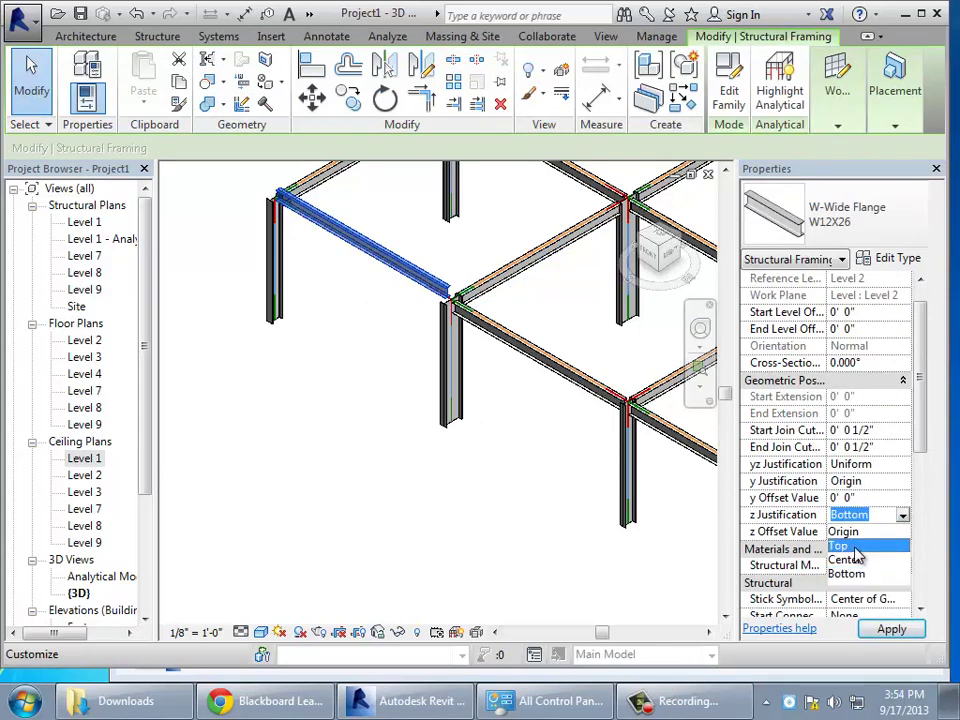
{"action": "left_click", "coordinate": [845, 546]}
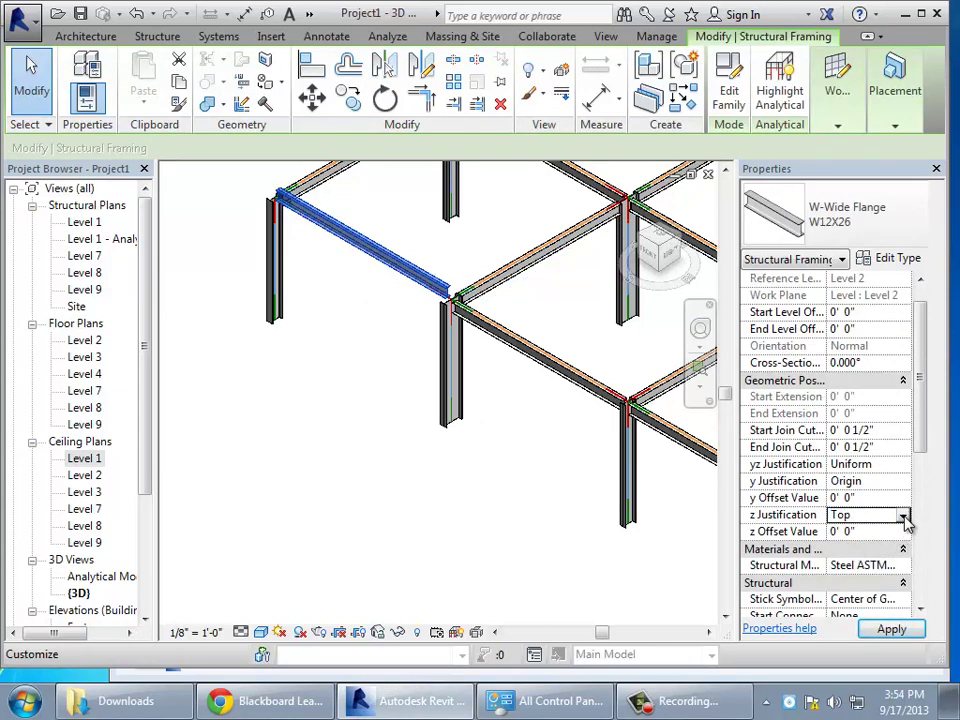
{"action": "left_click", "coordinate": [896, 531]}
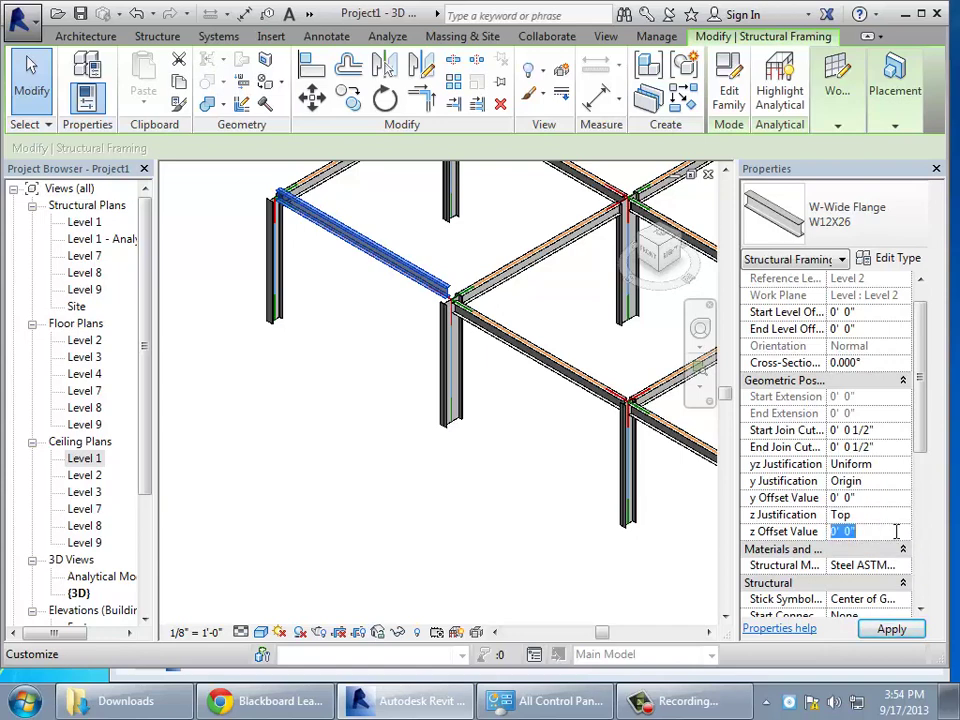
{"action": "left_click", "coordinate": [917, 628]}
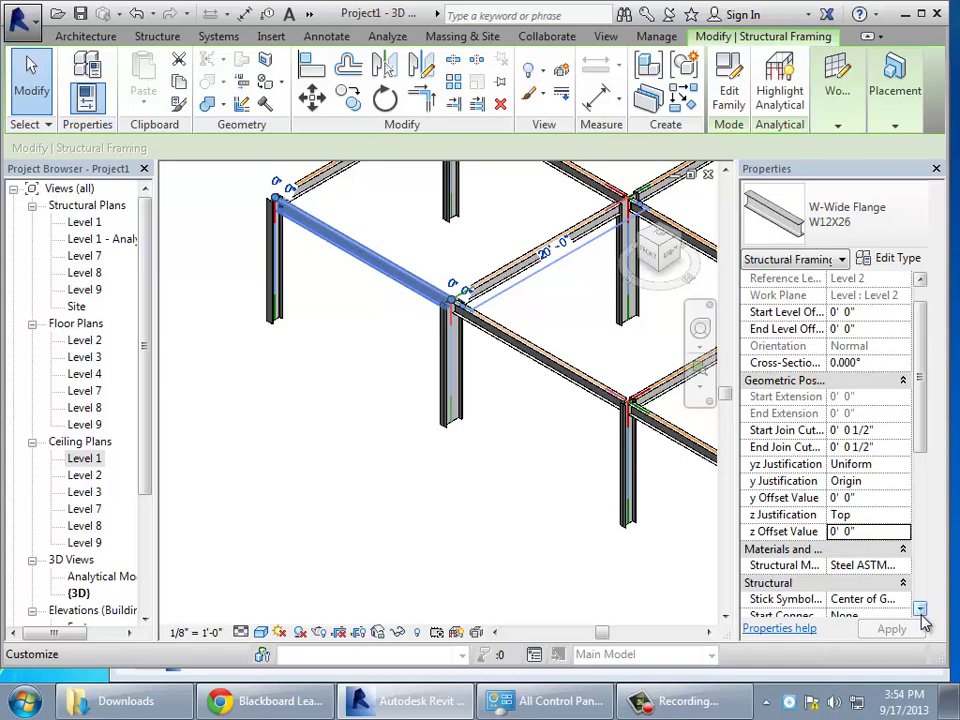
- Set the corner edge beam's z Offset Value to -0' 5" and view its column connection and analytical line up close
{"action": "left_click", "coordinate": [862, 532]}
{"action": "left_click_drag", "start_coordinate": [862, 532], "coordinate": [748, 523]}
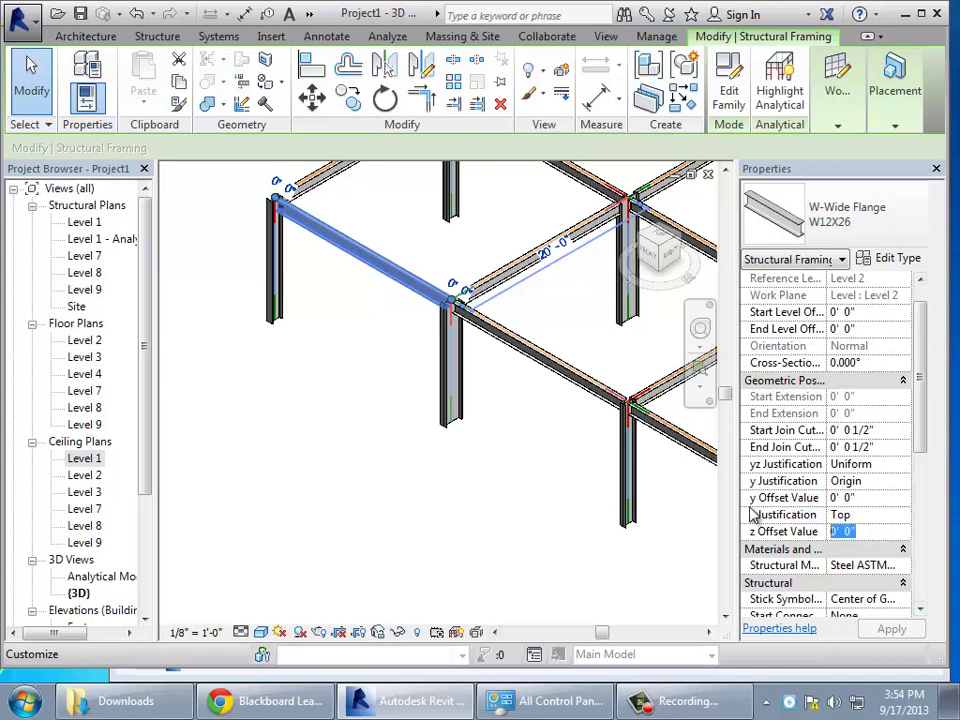
{"action": "type", "text": "-0.5"}
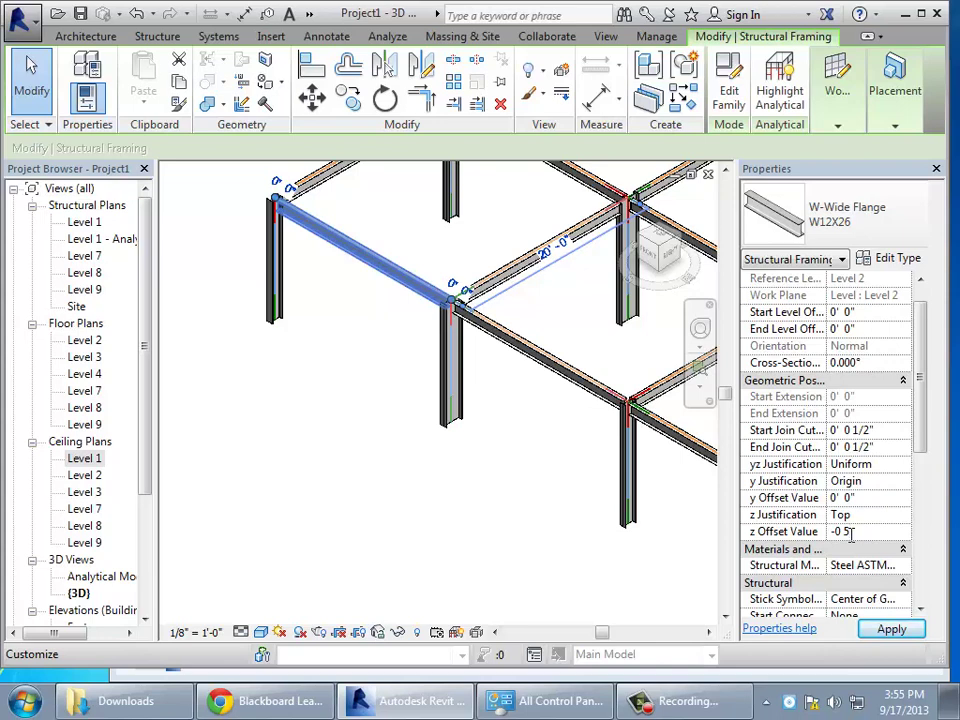
{"action": "left_click", "coordinate": [897, 632]}
{"action": "left_click", "coordinate": [472, 442]}
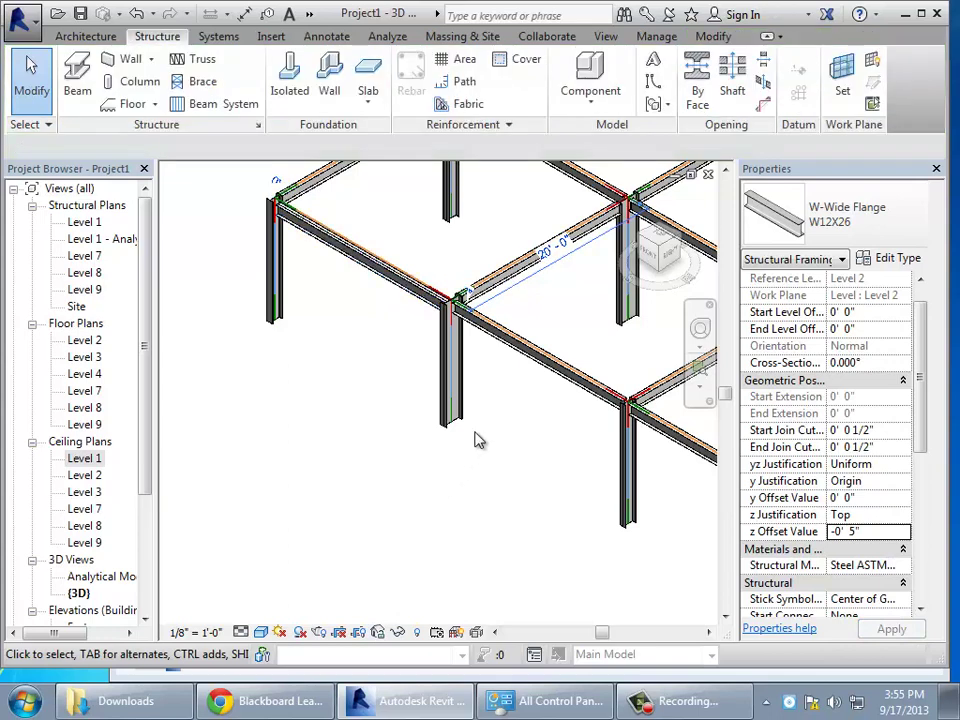
{"action": "left_click", "coordinate": [699, 368]}
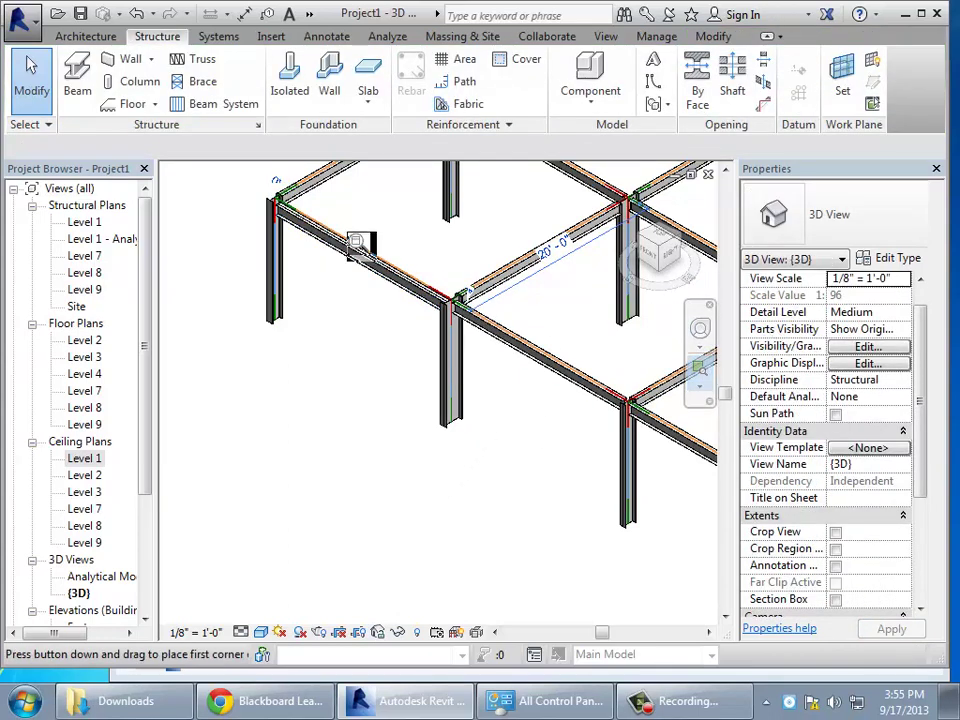
{"action": "left_click_drag", "start_coordinate": [262, 190], "coordinate": [447, 341]}
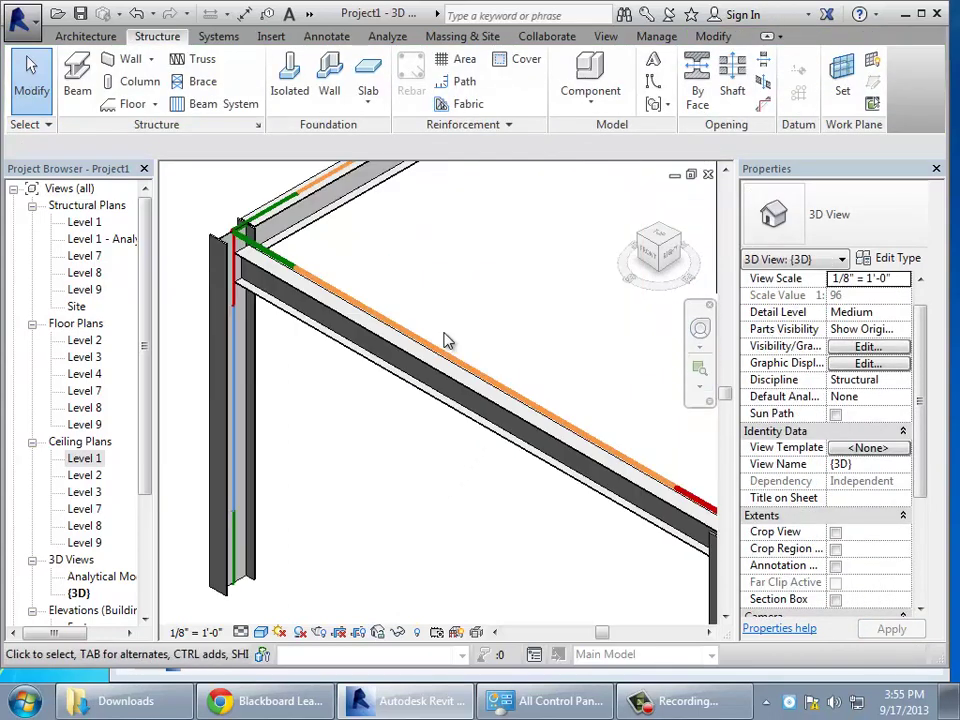
- Examine the whole steel frame and check the properties of the offset corner beam and several neighbouring beams
{"action": "left_click", "coordinate": [334, 337]}
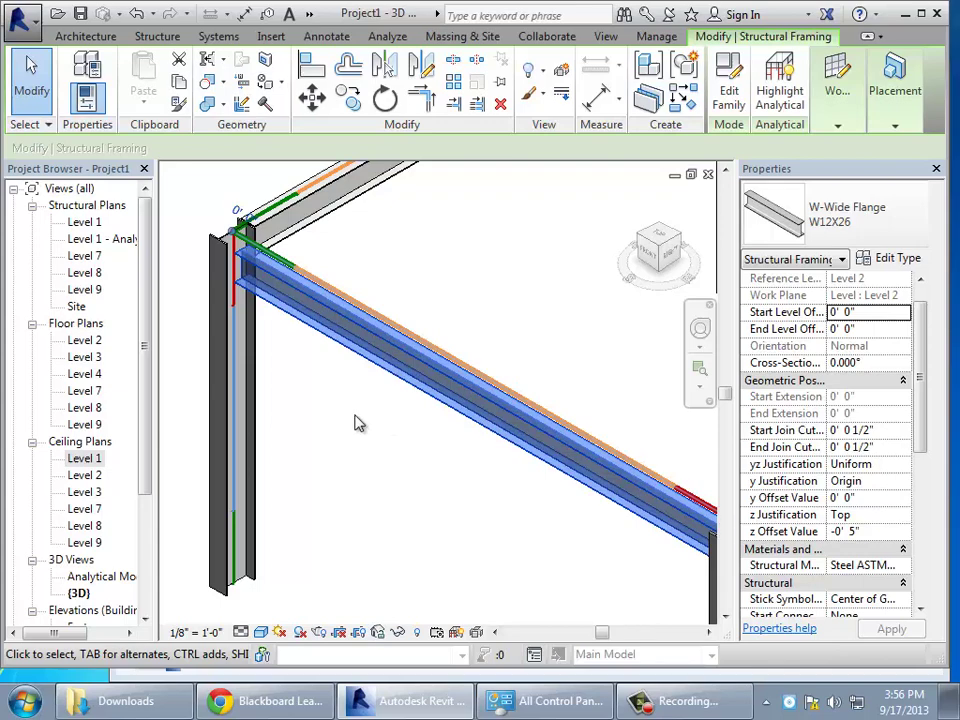
{"action": "scroll", "coordinate": [356, 422], "scroll_direction": "down", "scroll_amount": 3}
{"action": "scroll", "coordinate": [356, 425], "scroll_direction": "down", "scroll_amount": 6}
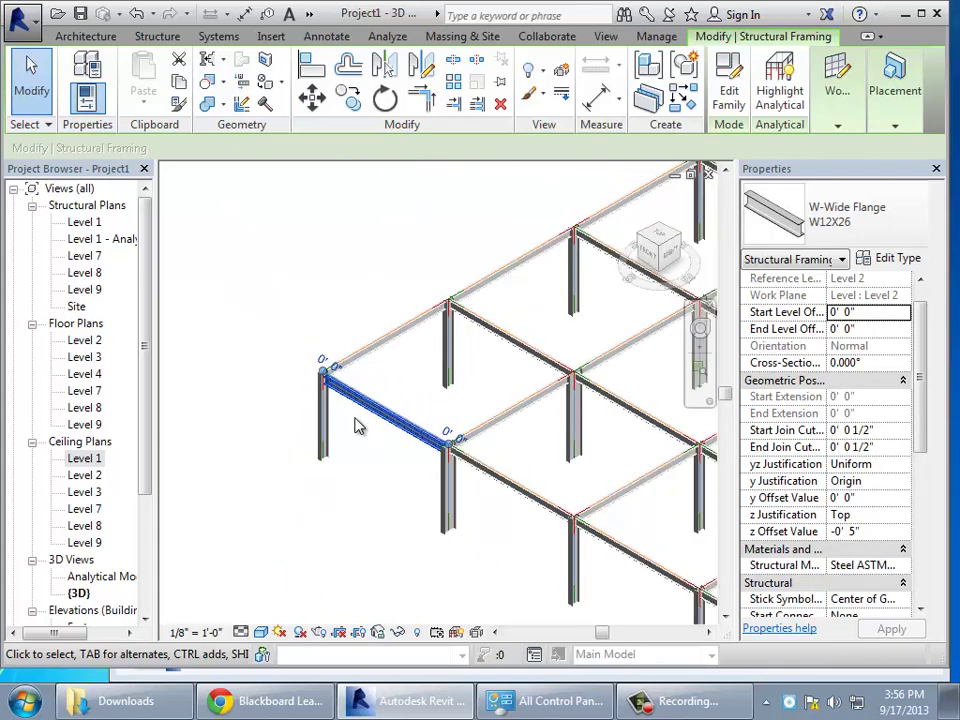
{"action": "scroll", "coordinate": [358, 425], "scroll_direction": "down", "scroll_amount": 4}
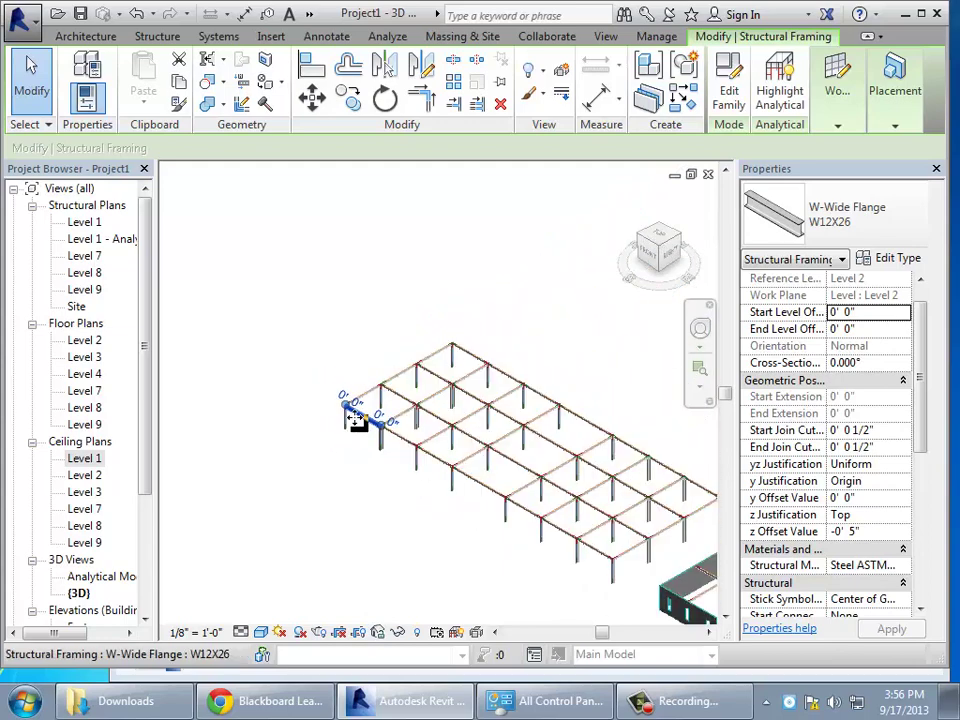
{"action": "left_click", "coordinate": [371, 508]}
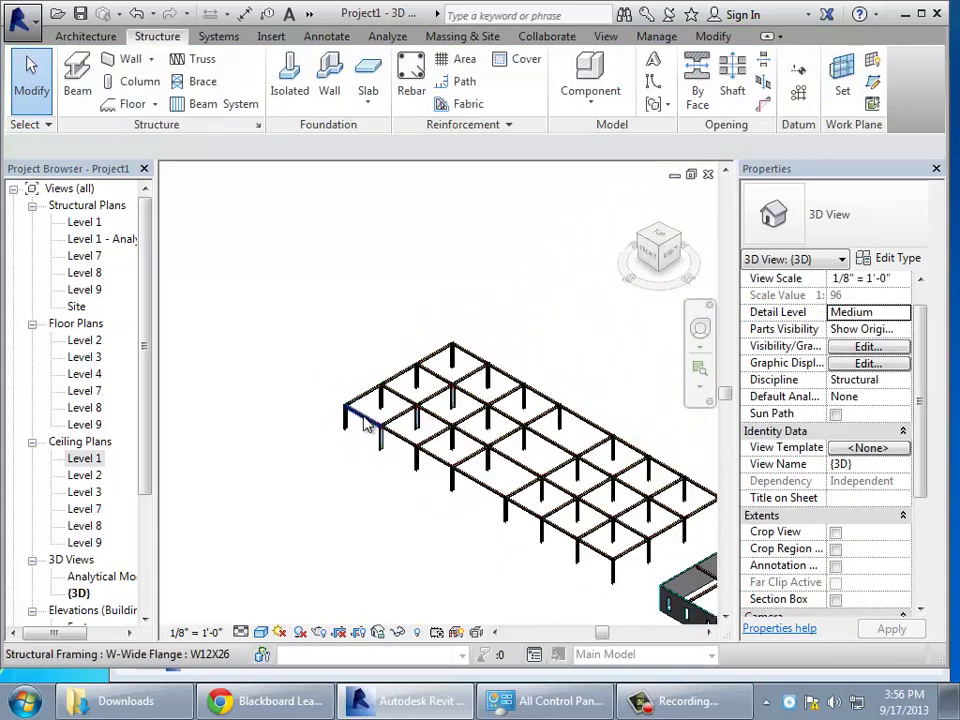
{"action": "left_click", "coordinate": [364, 399]}
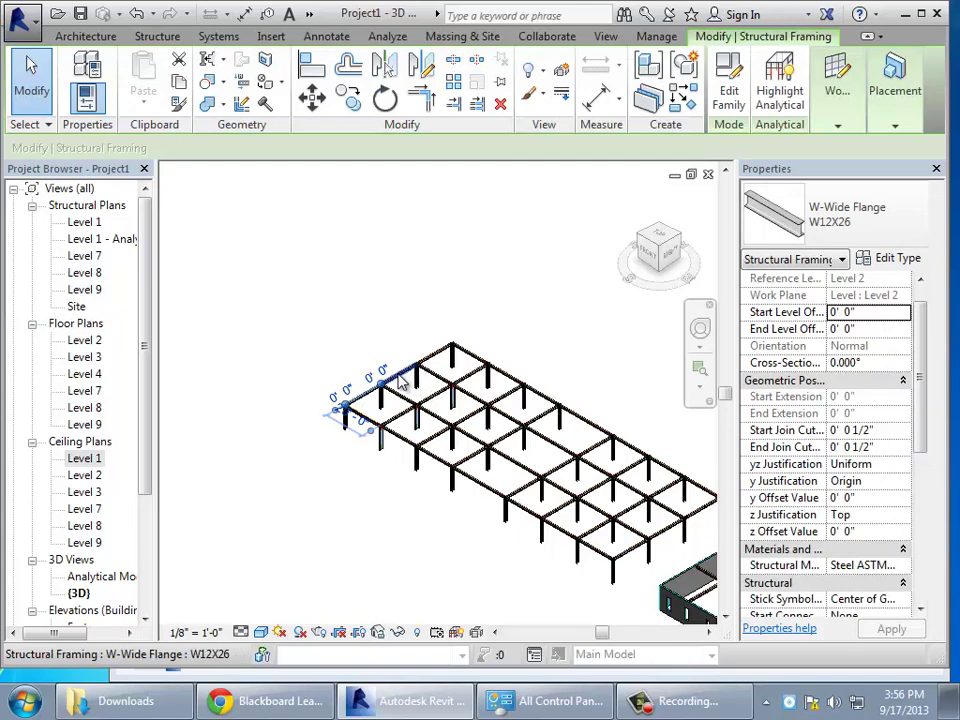
{"action": "left_click", "coordinate": [399, 374]}
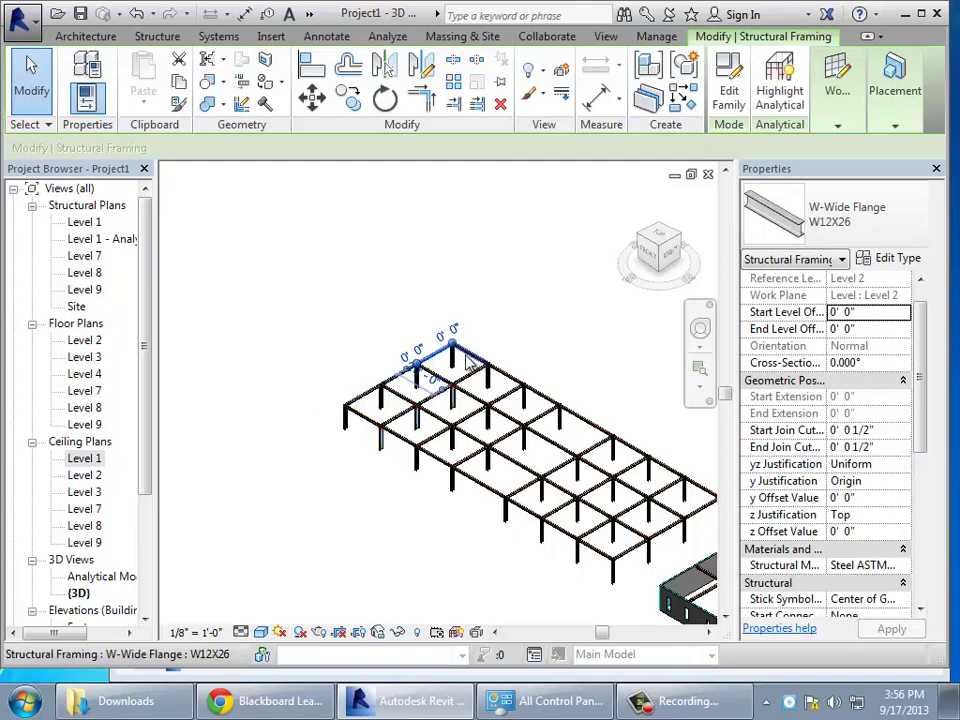
{"action": "left_click", "coordinate": [465, 375]}
{"action": "left_click", "coordinate": [462, 380]}
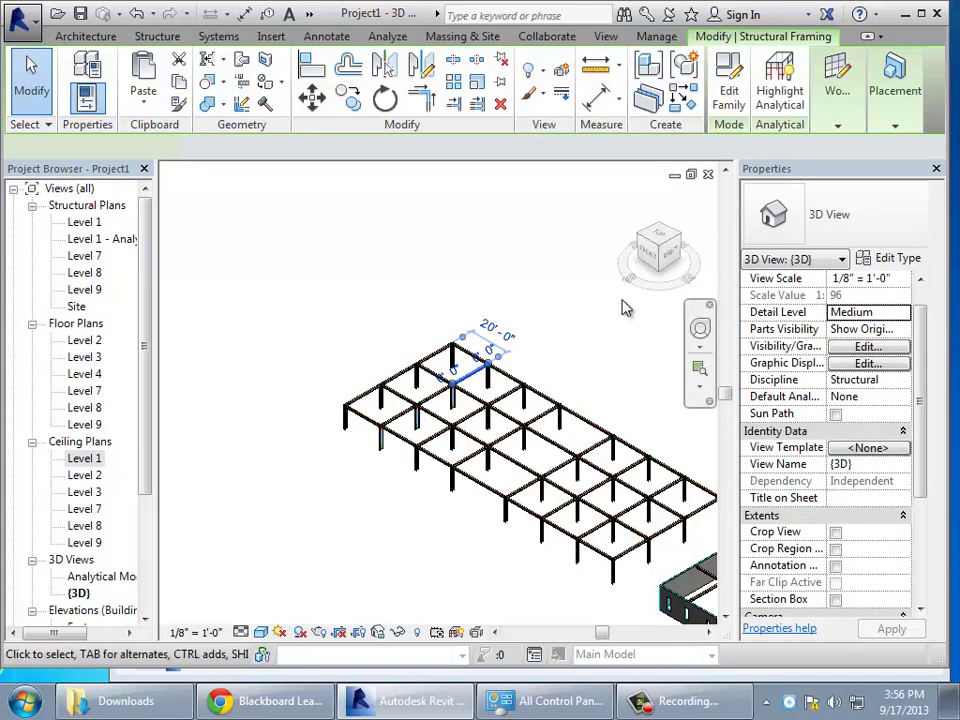
- Examine the complete steel frame straight from the front, with all its column bays in view
{"action": "left_click", "coordinate": [645, 258]}
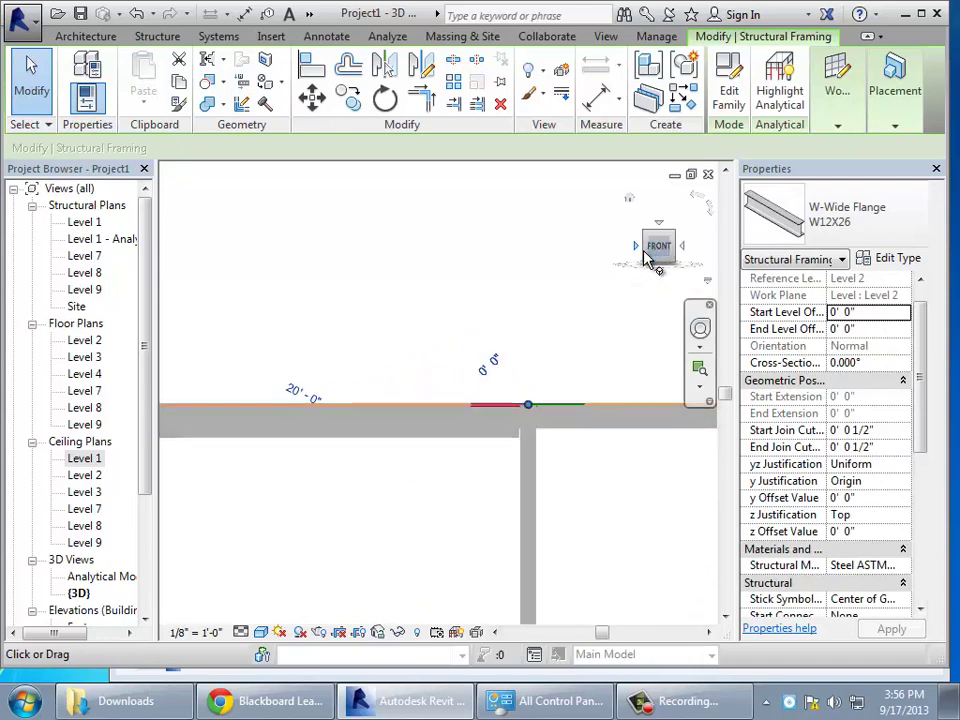
{"action": "scroll", "coordinate": [537, 417], "scroll_direction": "down", "scroll_amount": 5}
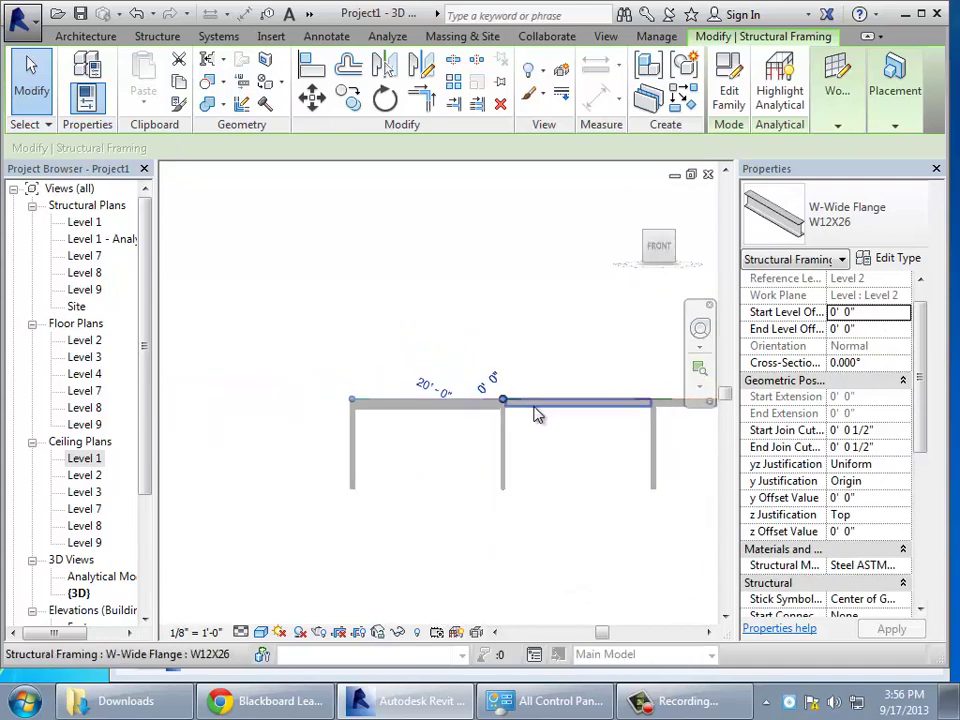
{"action": "left_click", "coordinate": [708, 632]}
{"action": "left_click", "coordinate": [708, 632]}
{"action": "left_click", "coordinate": [706, 632]}
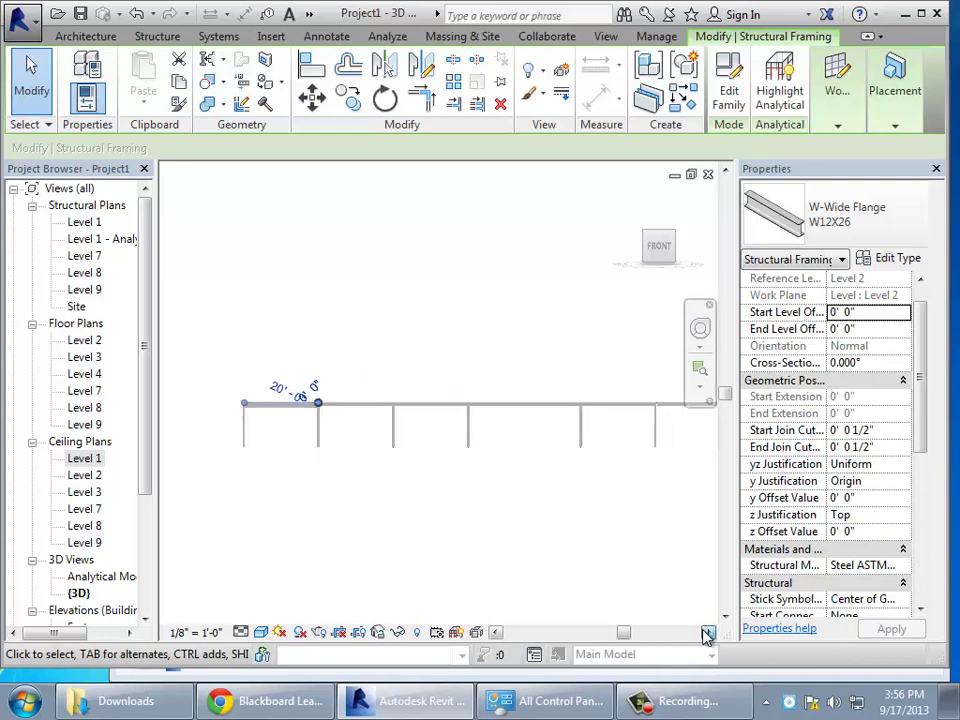
{"action": "scroll", "coordinate": [667, 582], "scroll_direction": "down", "scroll_amount": 1}
{"action": "scroll", "coordinate": [659, 571], "scroll_direction": "down", "scroll_amount": 1}
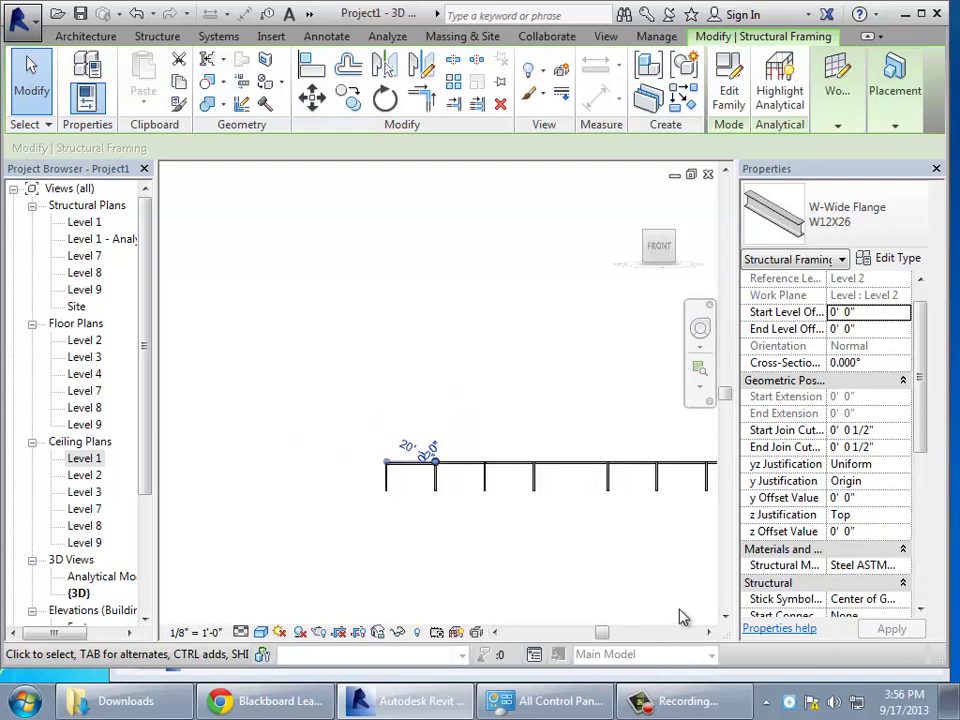
{"action": "left_click", "coordinate": [708, 632]}
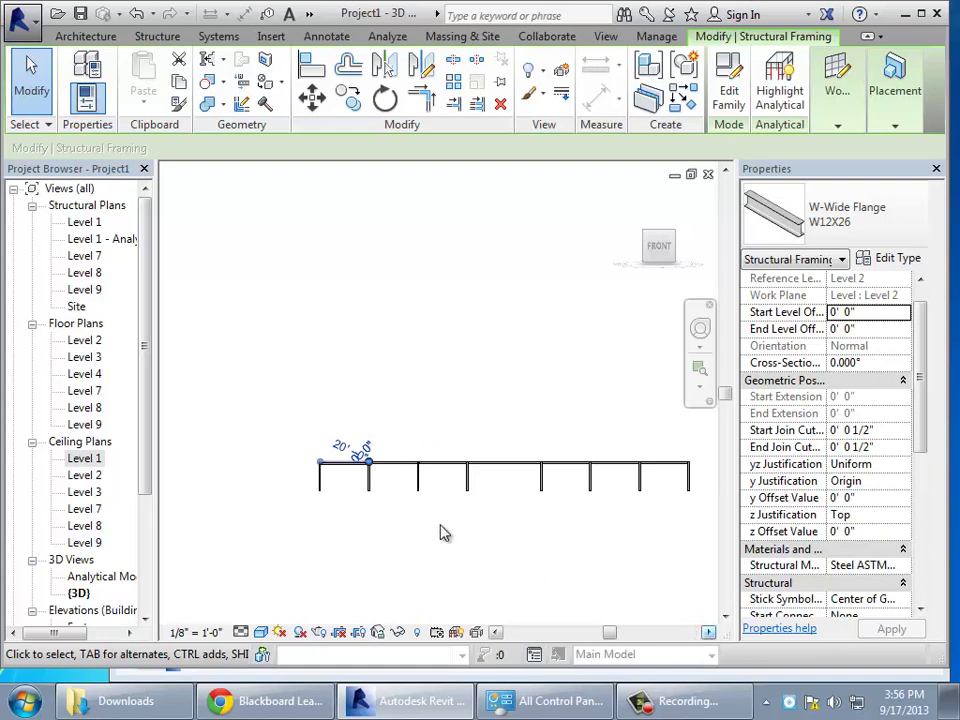
{"action": "left_click", "coordinate": [296, 452]}
{"action": "left_click_drag", "start_coordinate": [283, 432], "coordinate": [699, 481]}
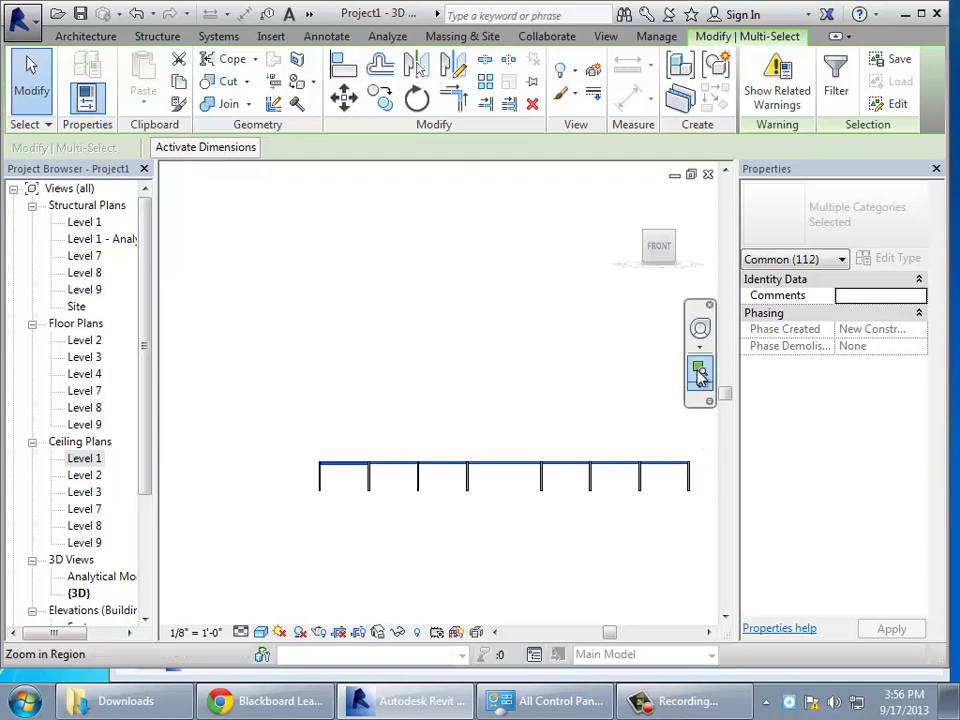
{"action": "key", "text": "Escape"}
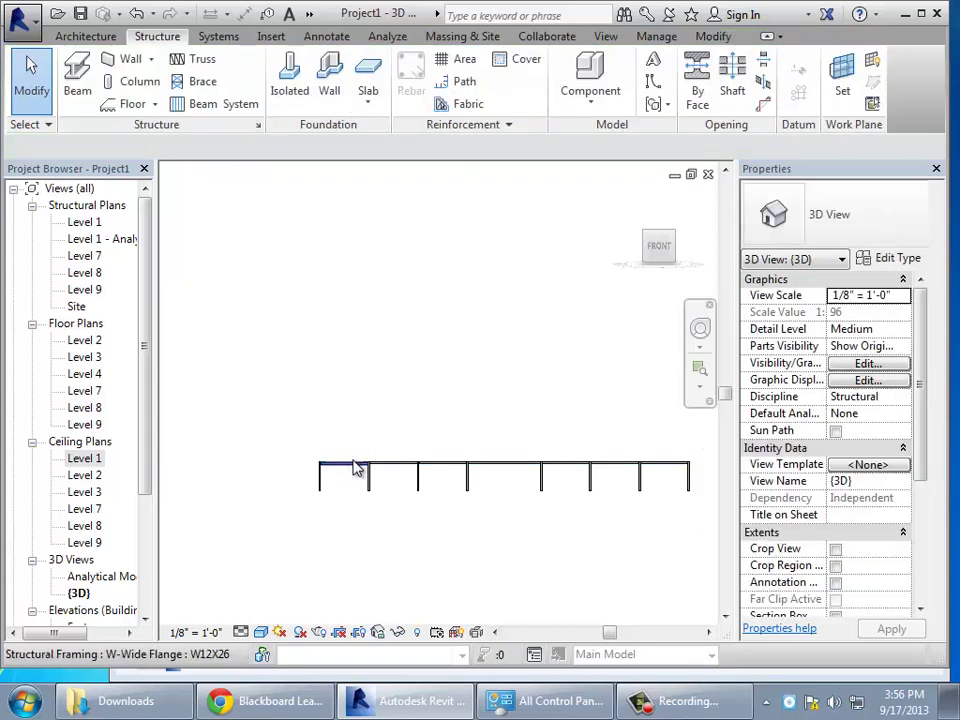
{"action": "left_click", "coordinate": [357, 461]}
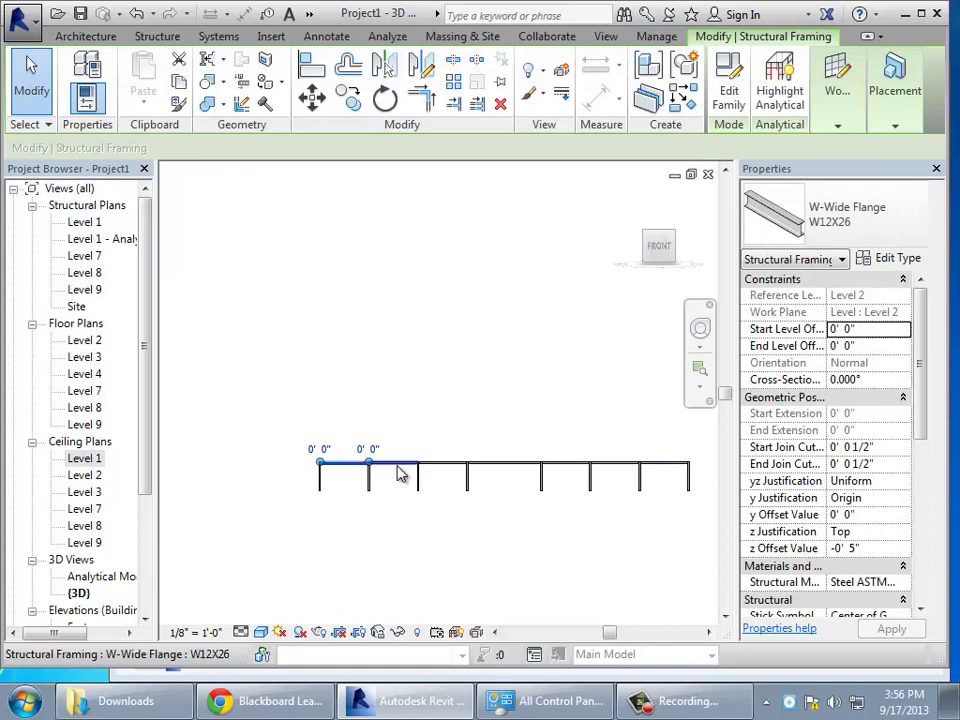
{"action": "left_click", "coordinate": [398, 466], "text": "ctrl"}
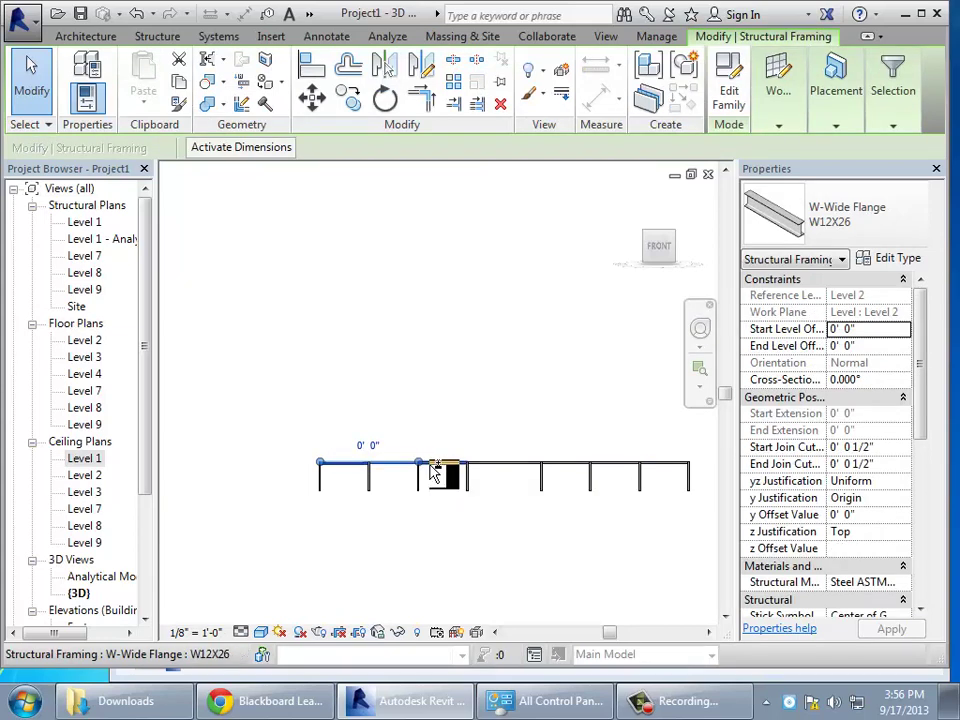
{"action": "left_click", "coordinate": [431, 466], "text": "ctrl"}
{"action": "left_click", "coordinate": [502, 474], "text": "ctrl"}
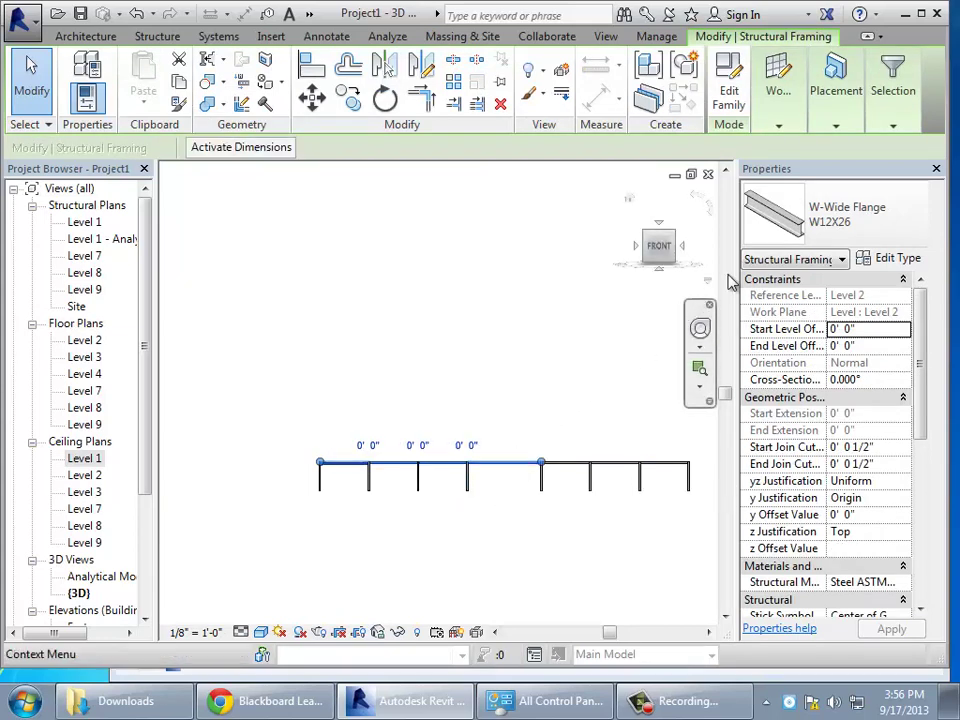
{"action": "left_click", "coordinate": [493, 358]}
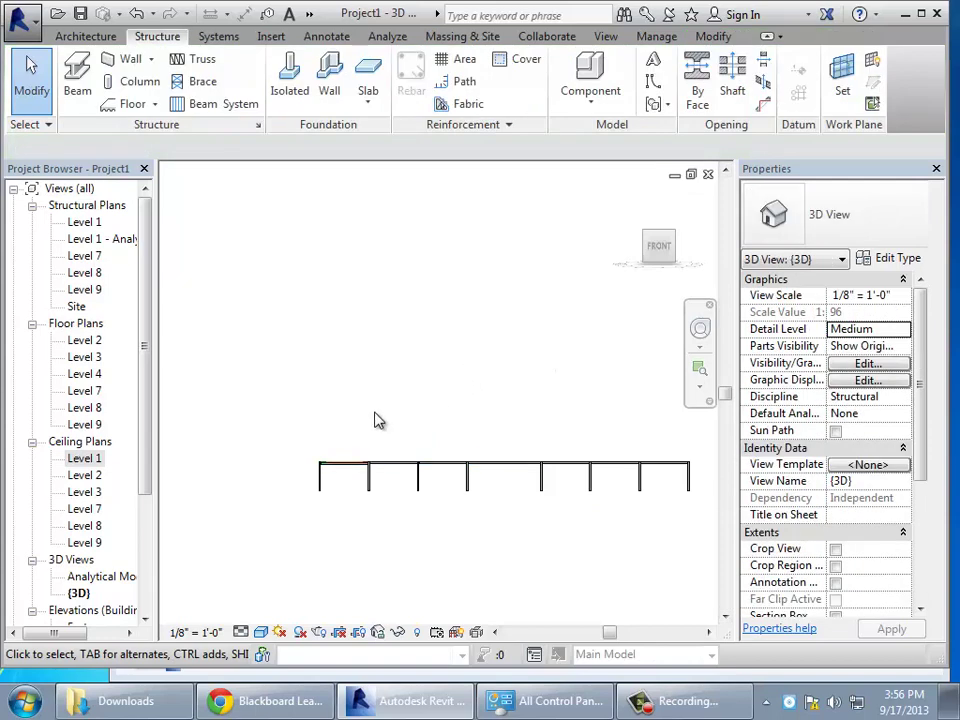
- Select all Level 2 beams of the steel frame and filter Analytical Beams out of the selection
{"action": "left_click_drag", "start_coordinate": [310, 445], "coordinate": [697, 481]}
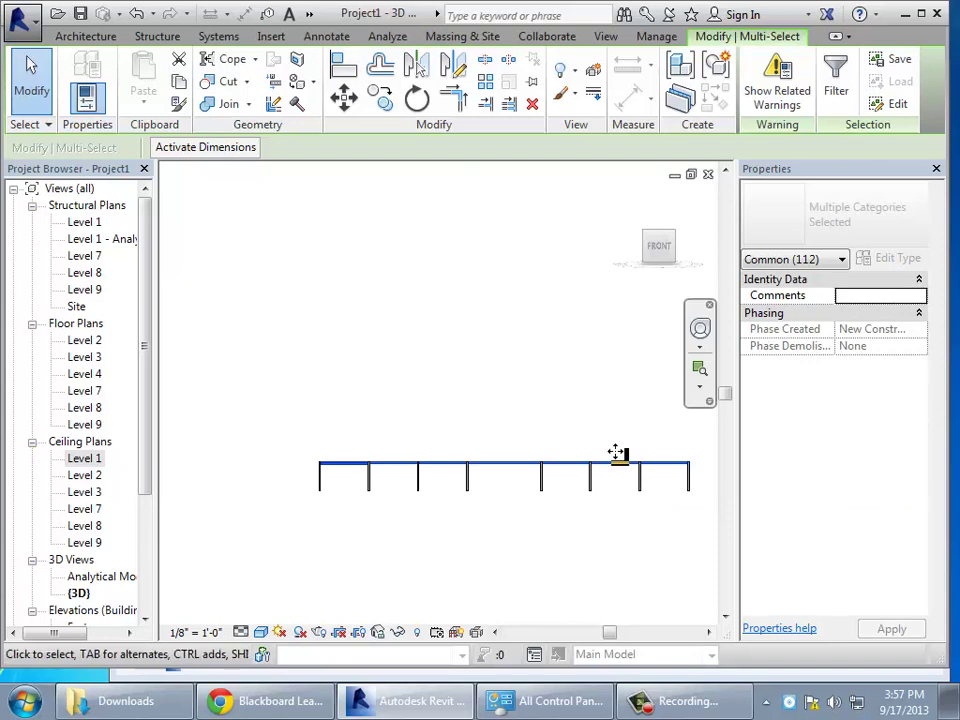
{"action": "left_click", "coordinate": [838, 92]}
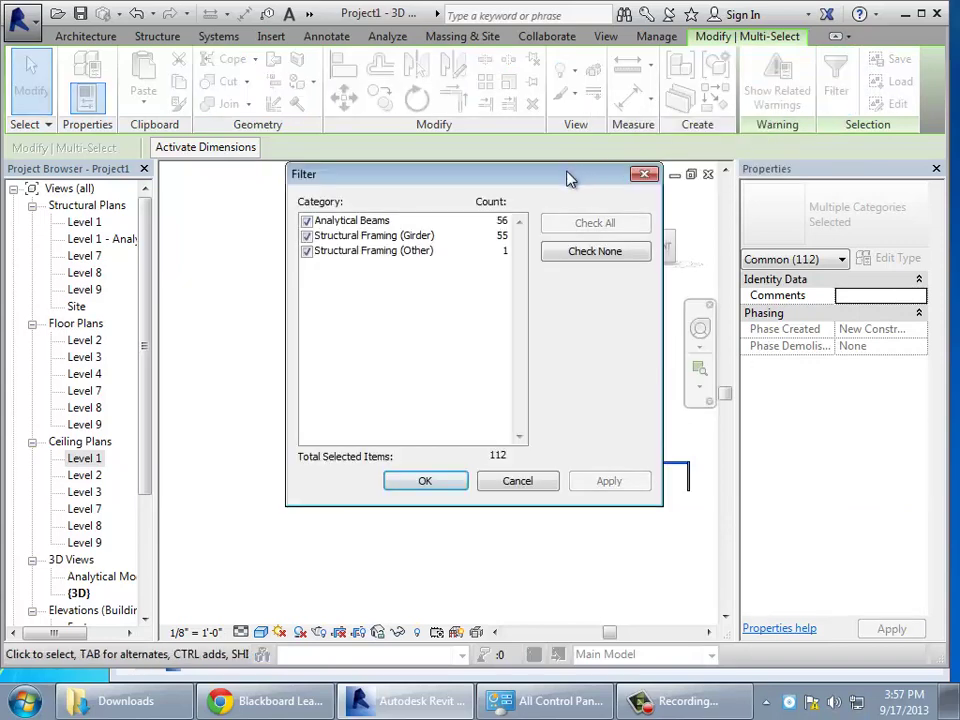
{"action": "left_click_drag", "start_coordinate": [570, 178], "coordinate": [520, 232]}
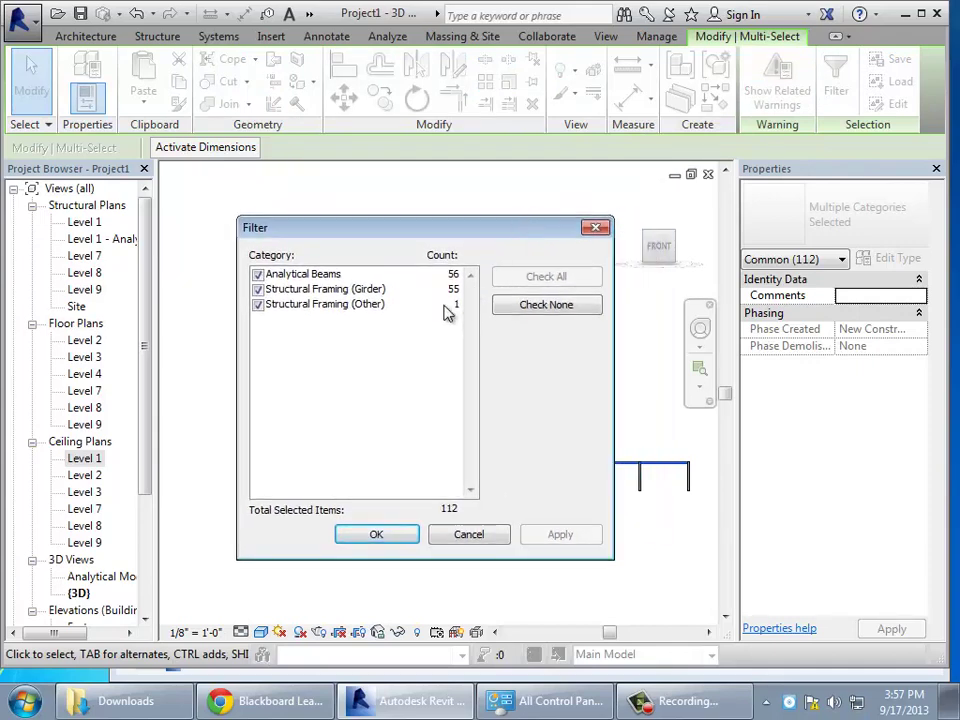
{"action": "left_click", "coordinate": [258, 275]}
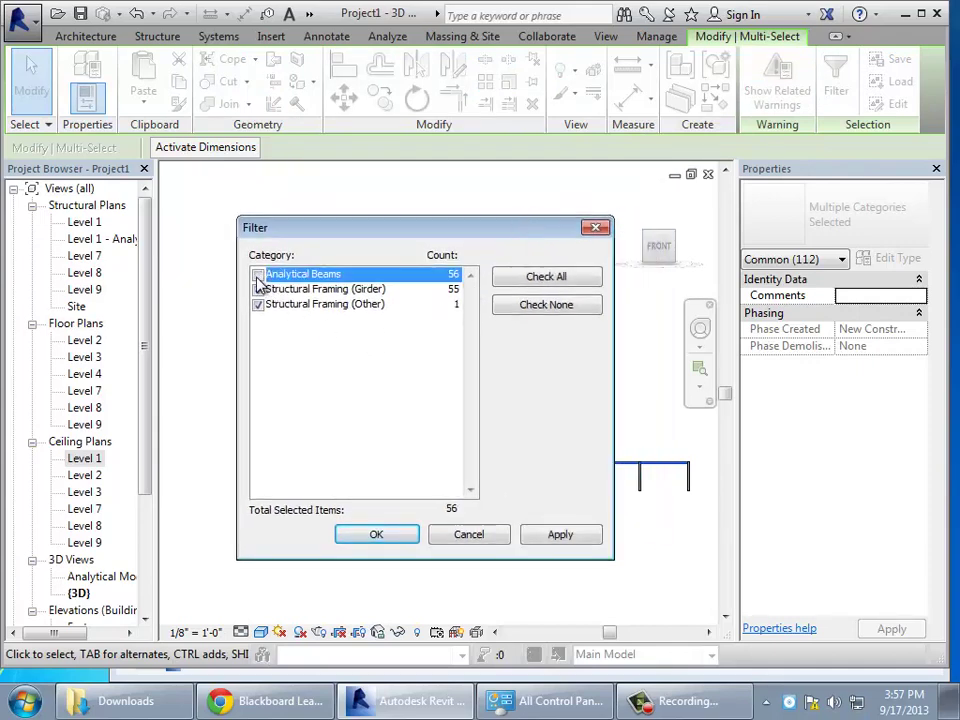
{"action": "left_click", "coordinate": [581, 537]}
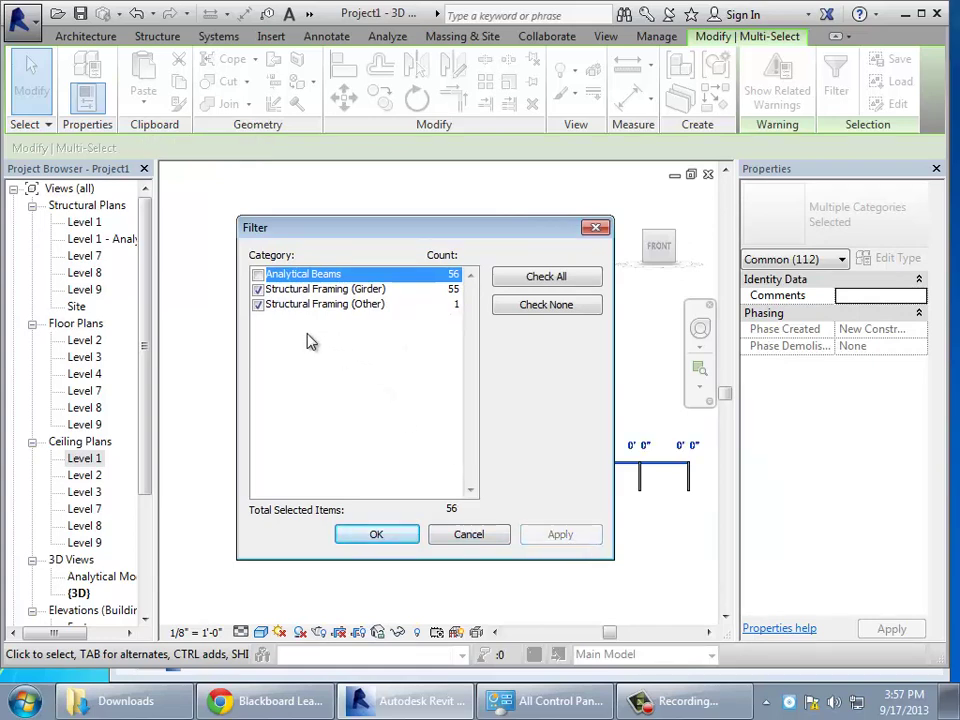
{"action": "left_click", "coordinate": [400, 537]}
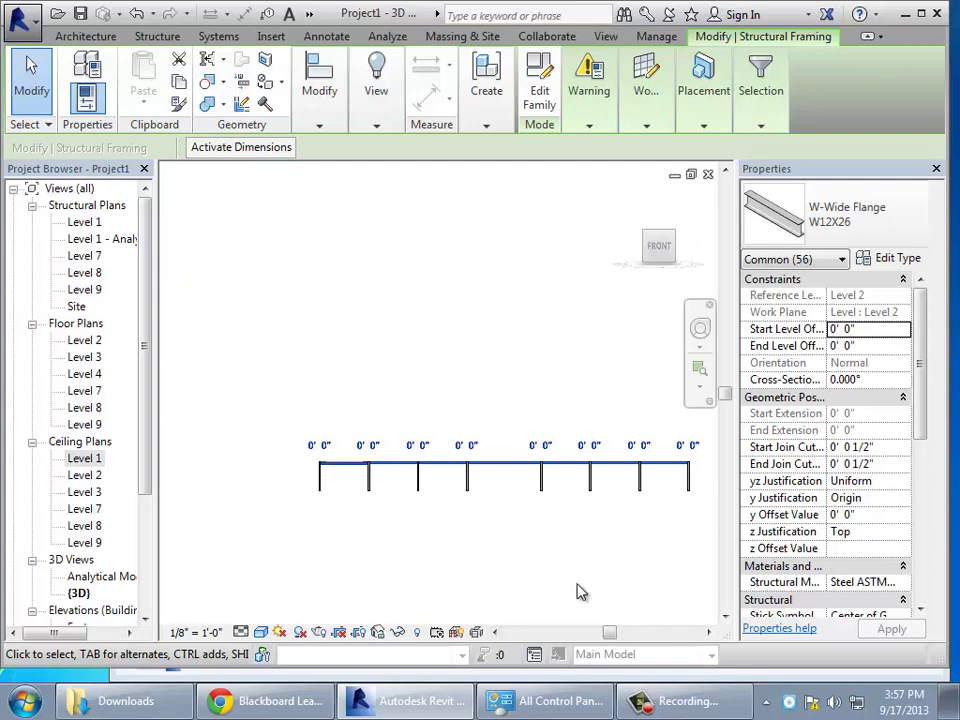
- Set the z Offset Value of all the selected W12X26 beams to -0' 5" and clear the selection
{"action": "left_click", "coordinate": [866, 549]}
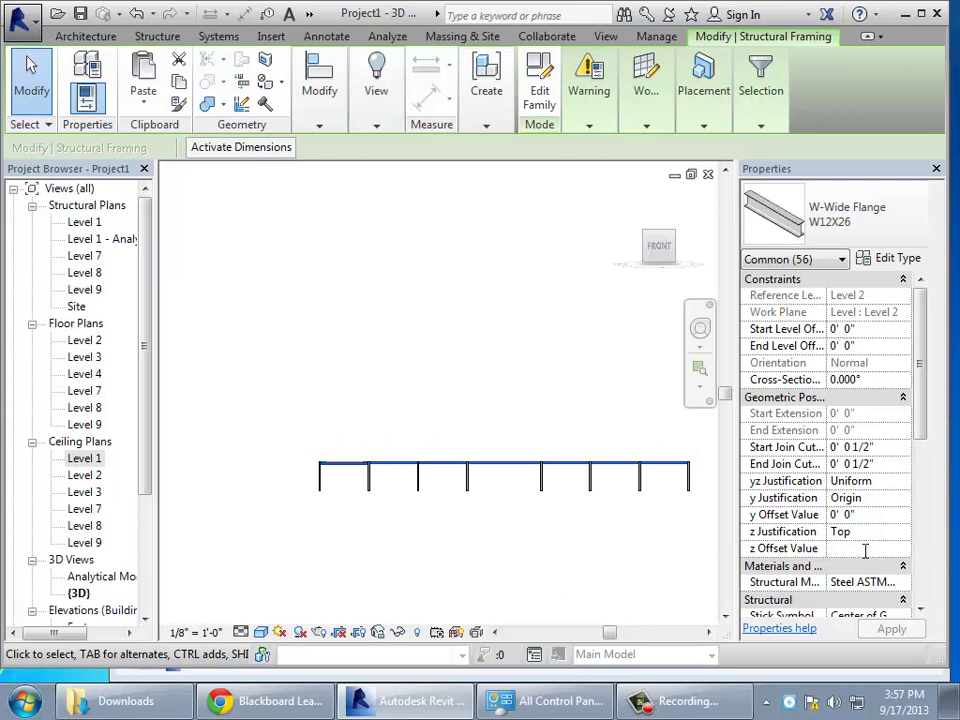
{"action": "type", "text": "-0"}
{"action": "key", "text": "BackSpace"}
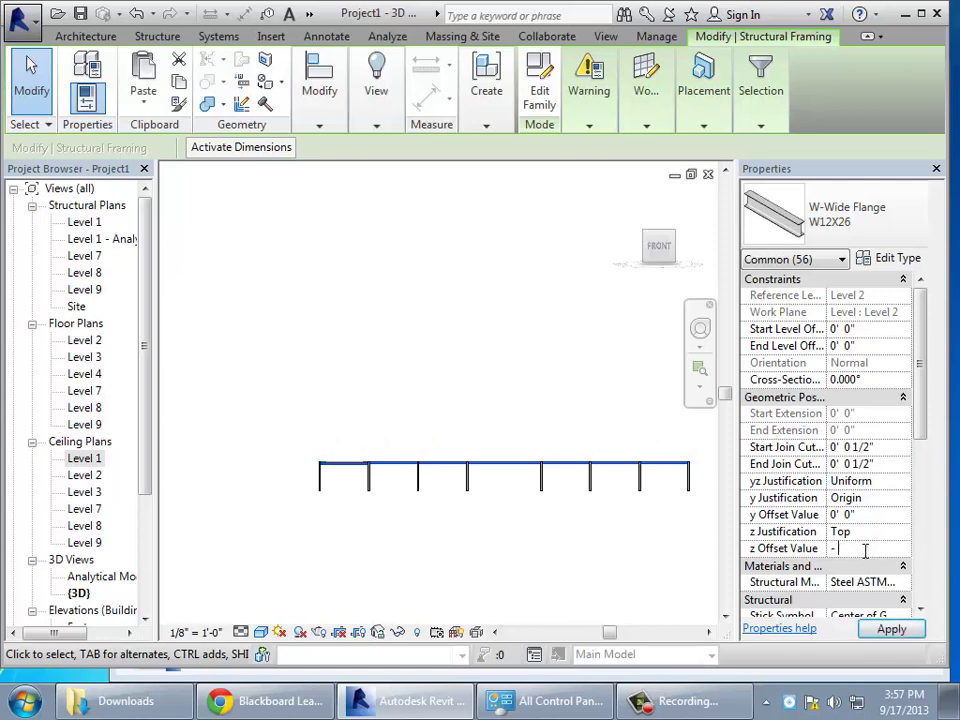
{"action": "type", "text": "0 5"}
{"action": "left_click", "coordinate": [893, 629]}
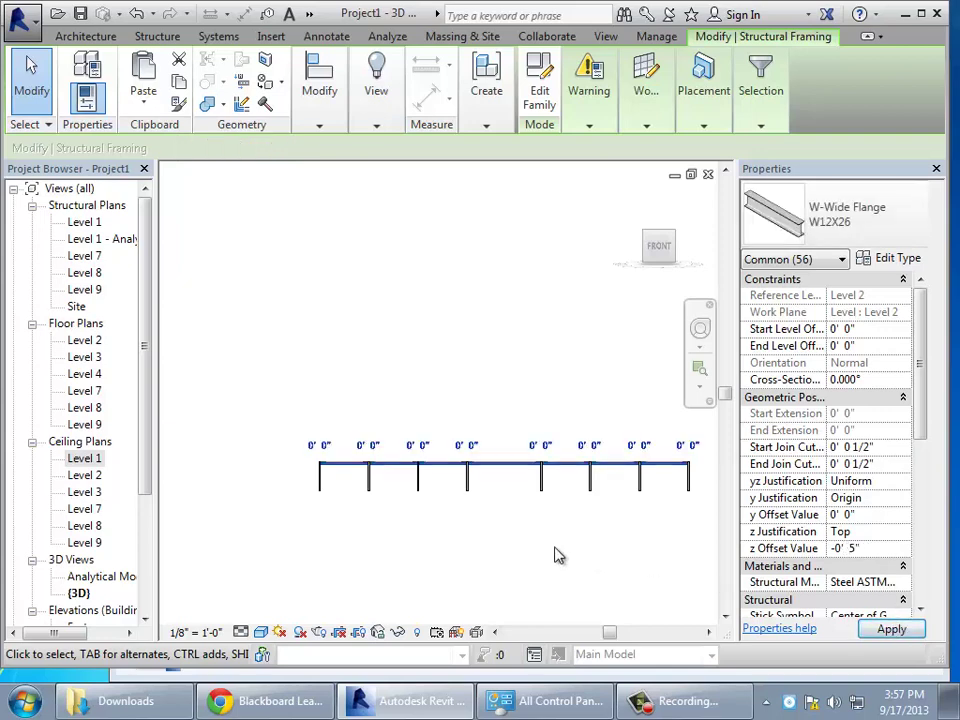
{"action": "left_click", "coordinate": [652, 502]}
- Examine the lowered beams against the column tops up close at the end bays and across the whole frame
{"action": "left_click", "coordinate": [699, 368]}
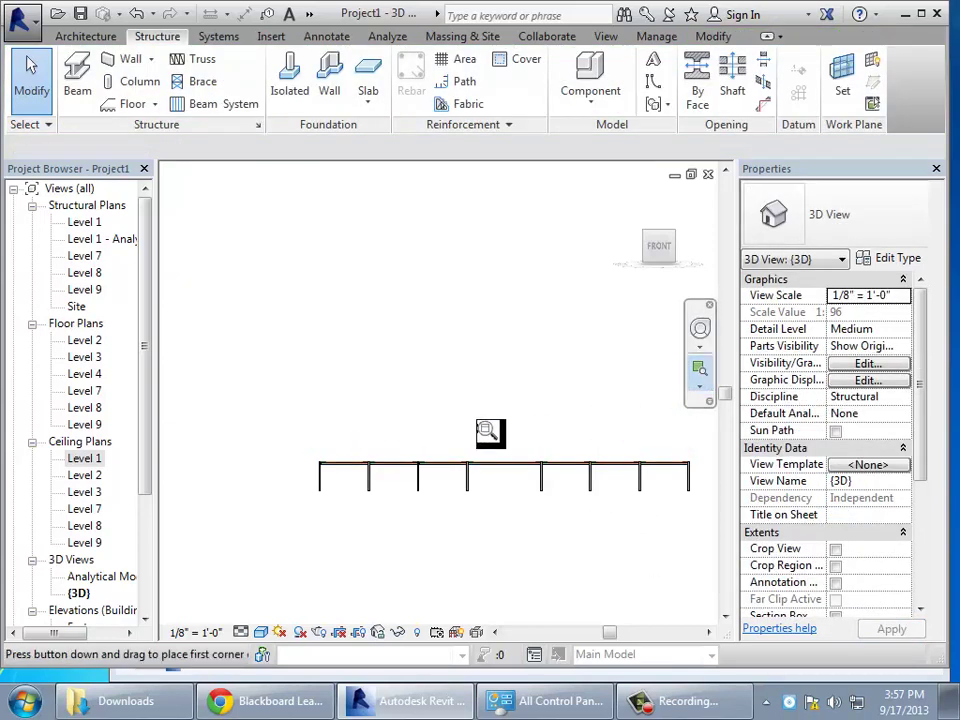
{"action": "left_click_drag", "start_coordinate": [602, 428], "coordinate": [697, 493]}
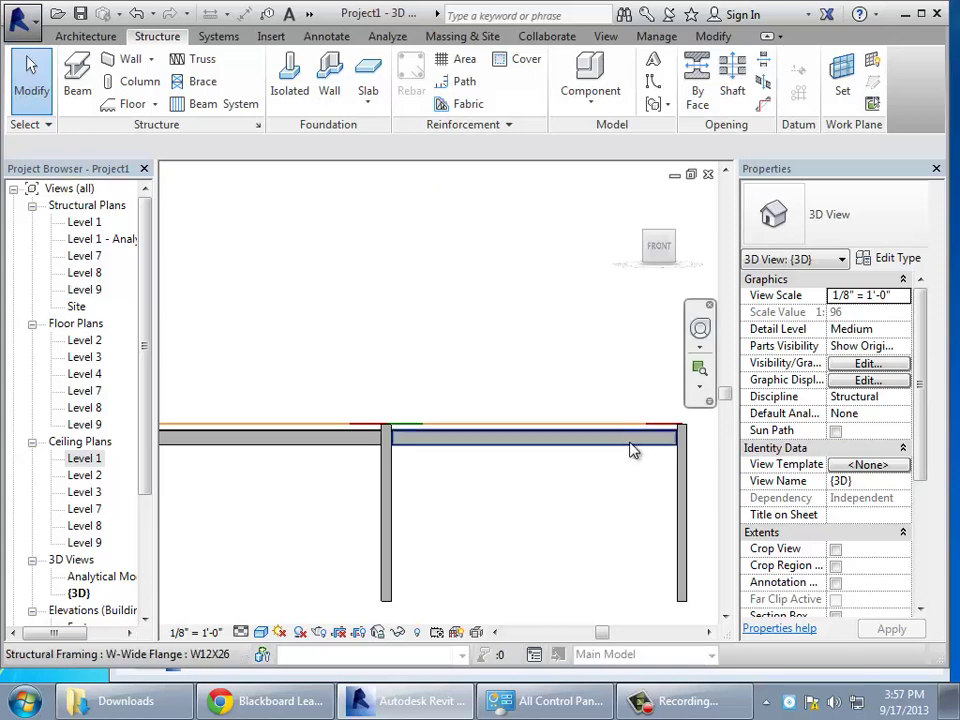
{"action": "scroll", "coordinate": [632, 448], "scroll_direction": "down", "scroll_amount": 3}
{"action": "scroll", "coordinate": [625, 460], "scroll_direction": "down", "scroll_amount": 3}
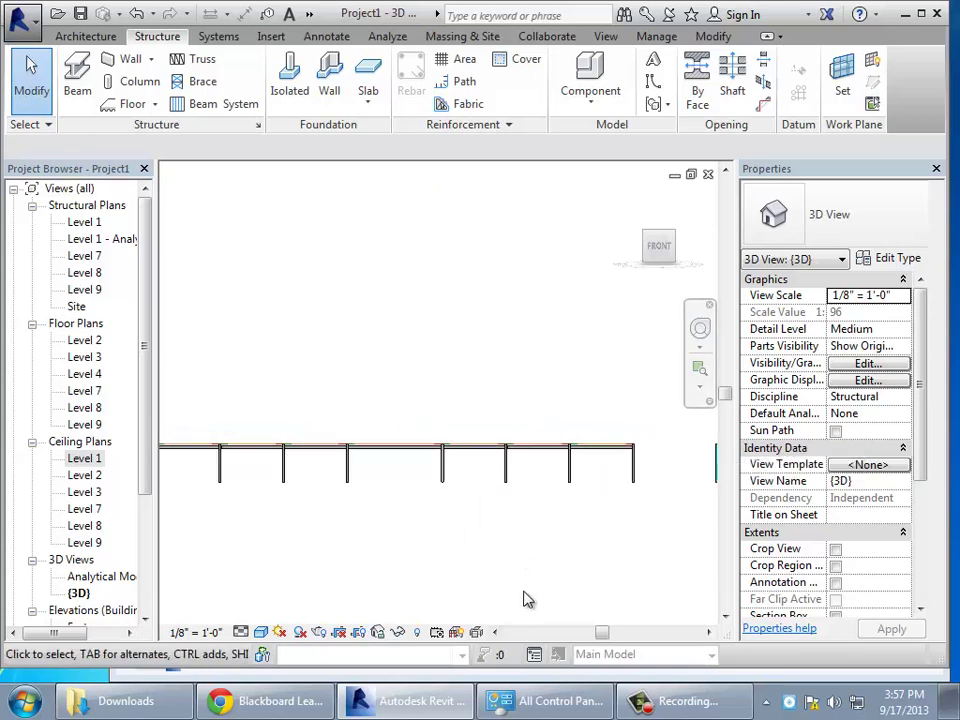
{"action": "left_click", "coordinate": [496, 633]}
{"action": "scroll", "coordinate": [500, 592], "scroll_direction": "down", "scroll_amount": 1}
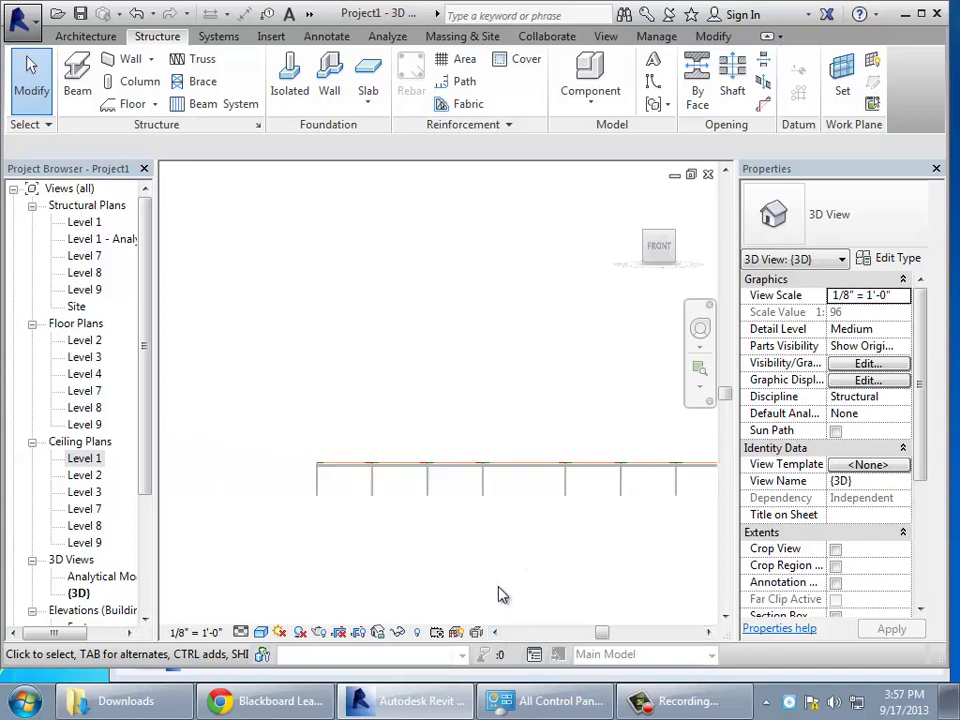
{"action": "left_click", "coordinate": [708, 632]}
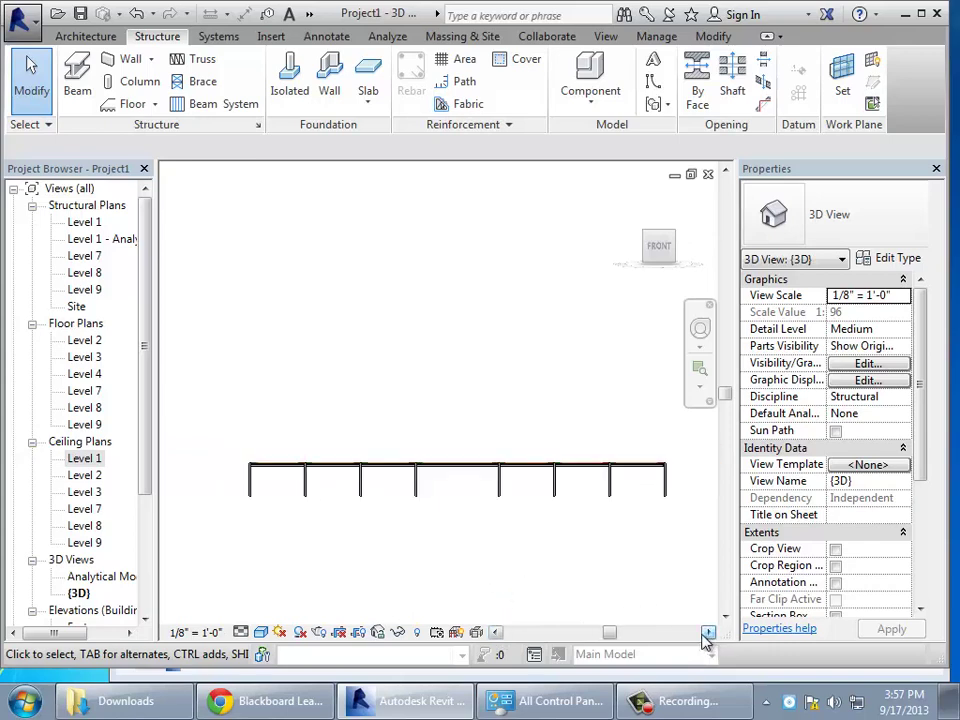
- Select the whole frame, filter out Analytical Beams, Analytical Columns and Structural Columns, and release the remaining framing selection
{"action": "left_click_drag", "start_coordinate": [237, 418], "coordinate": [695, 540]}
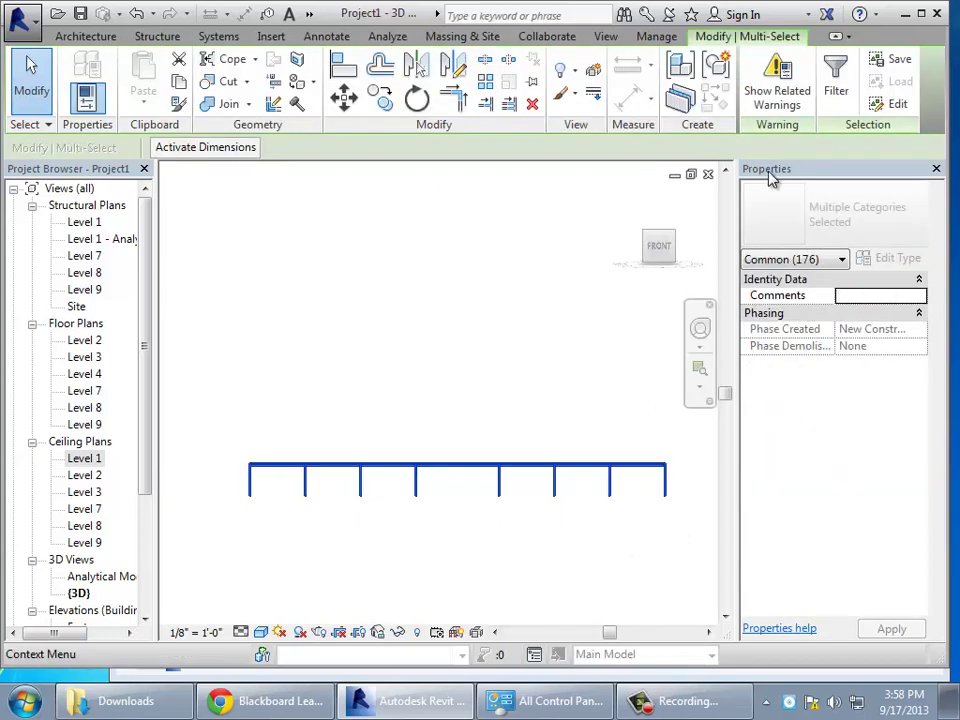
{"action": "left_click", "coordinate": [833, 92]}
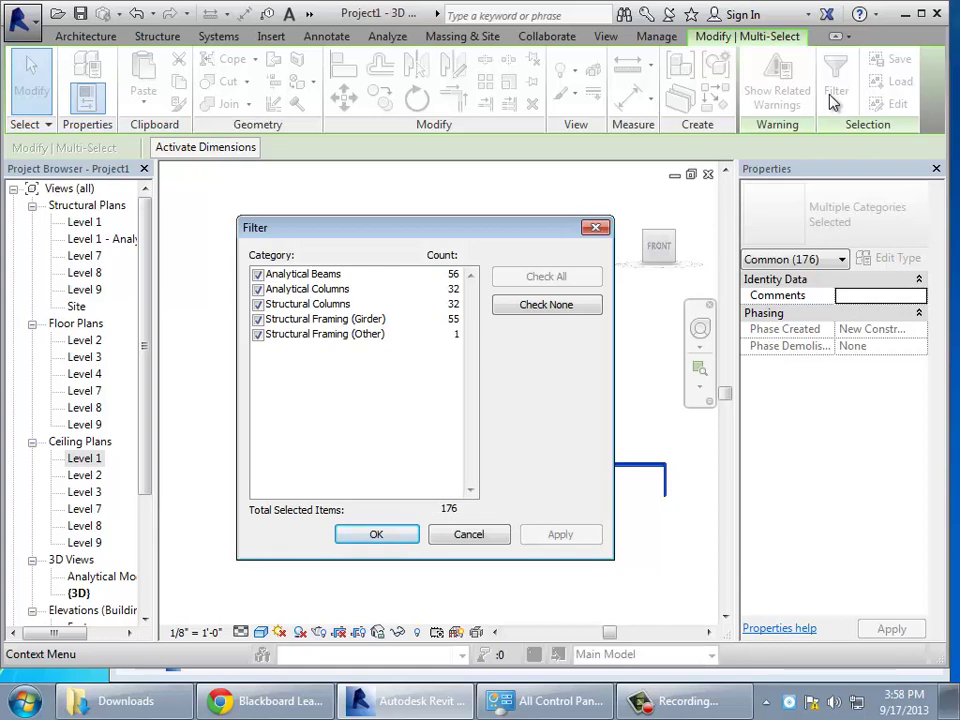
{"action": "left_click", "coordinate": [258, 274]}
{"action": "left_click", "coordinate": [258, 289]}
{"action": "left_click", "coordinate": [258, 304]}
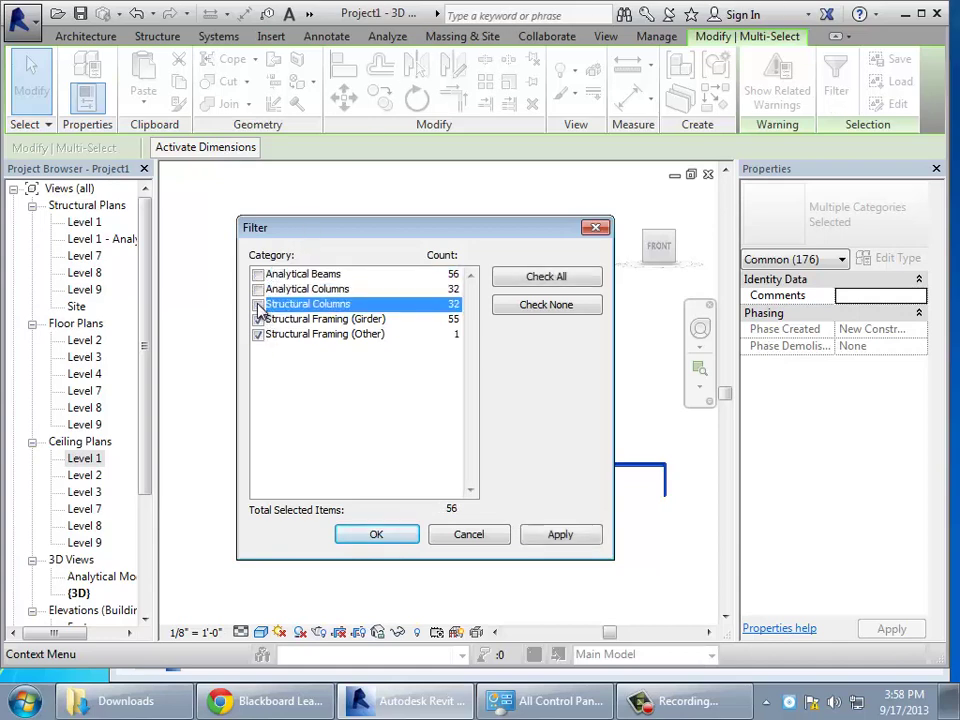
{"action": "left_click", "coordinate": [368, 535]}
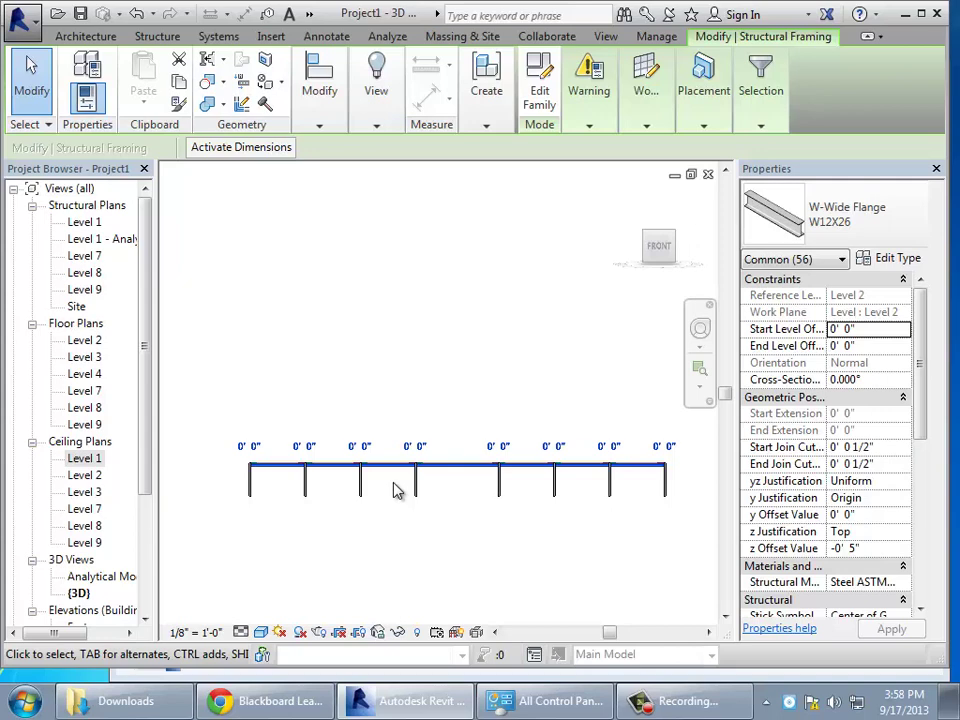
{"action": "left_click", "coordinate": [463, 381]}
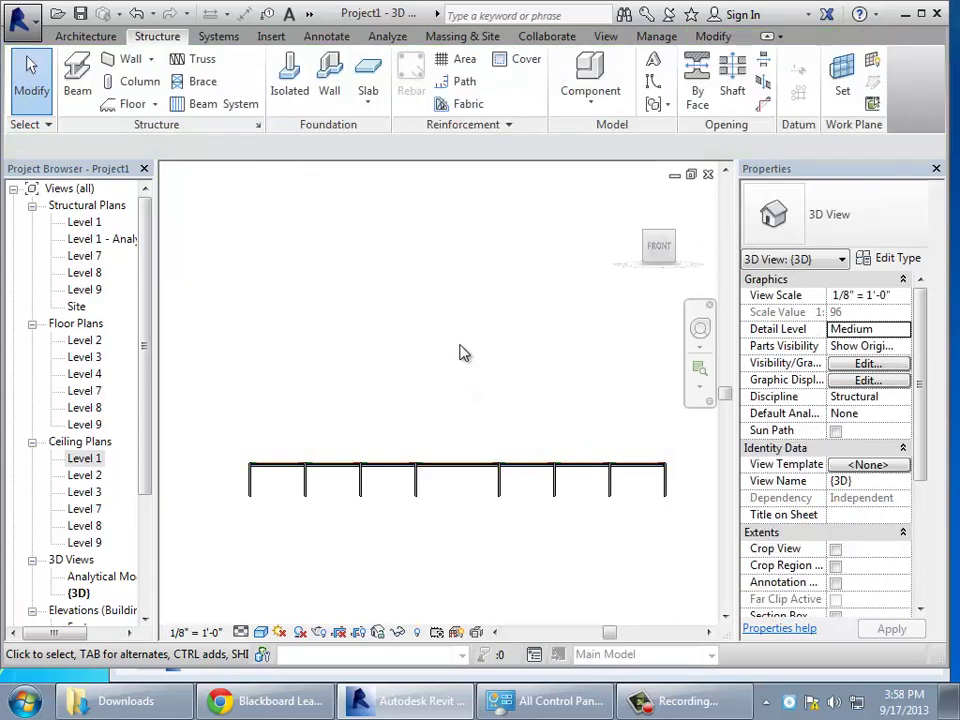
{"action": "left_click", "coordinate": [308, 14]}
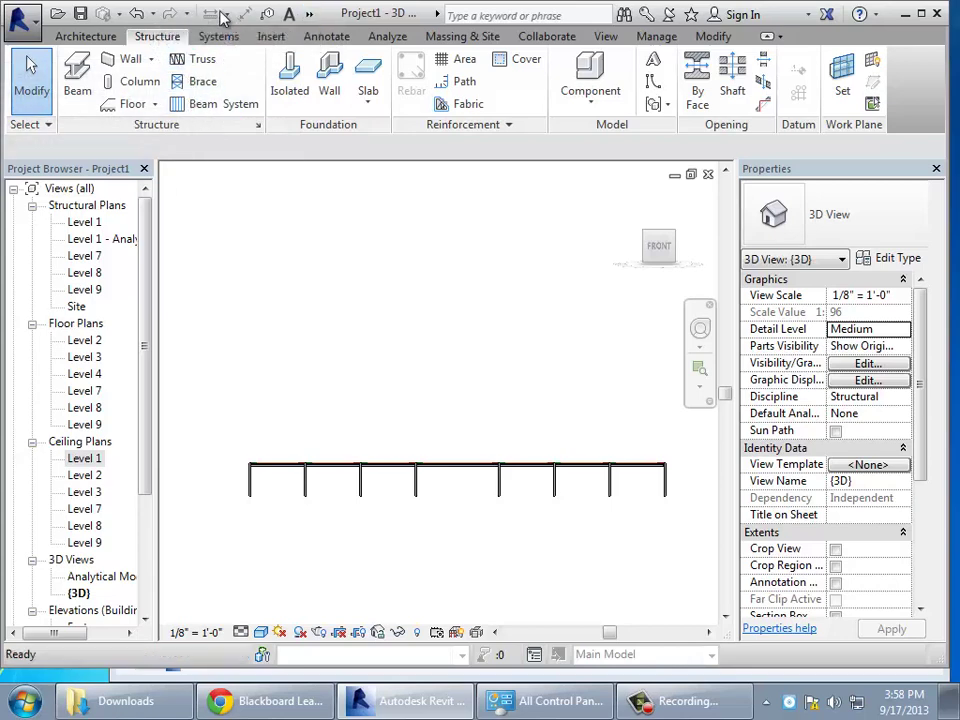
{"action": "left_click", "coordinate": [309, 14]}
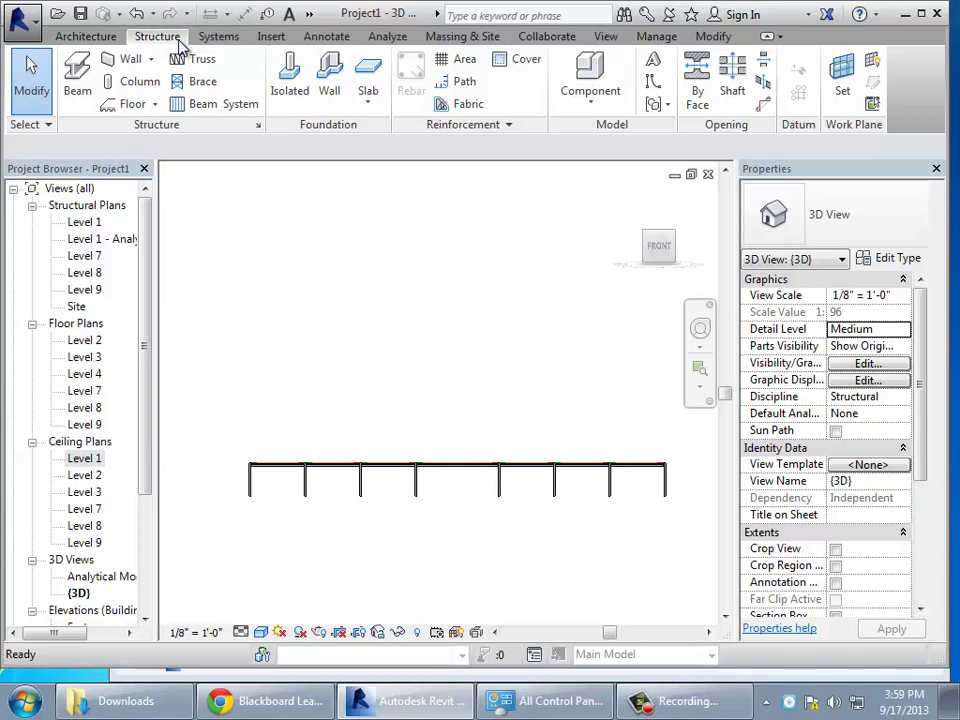
- View the lowered frame and the walled building in 3D and open the Level 1 ceiling plan
{"action": "left_click", "coordinate": [680, 242]}
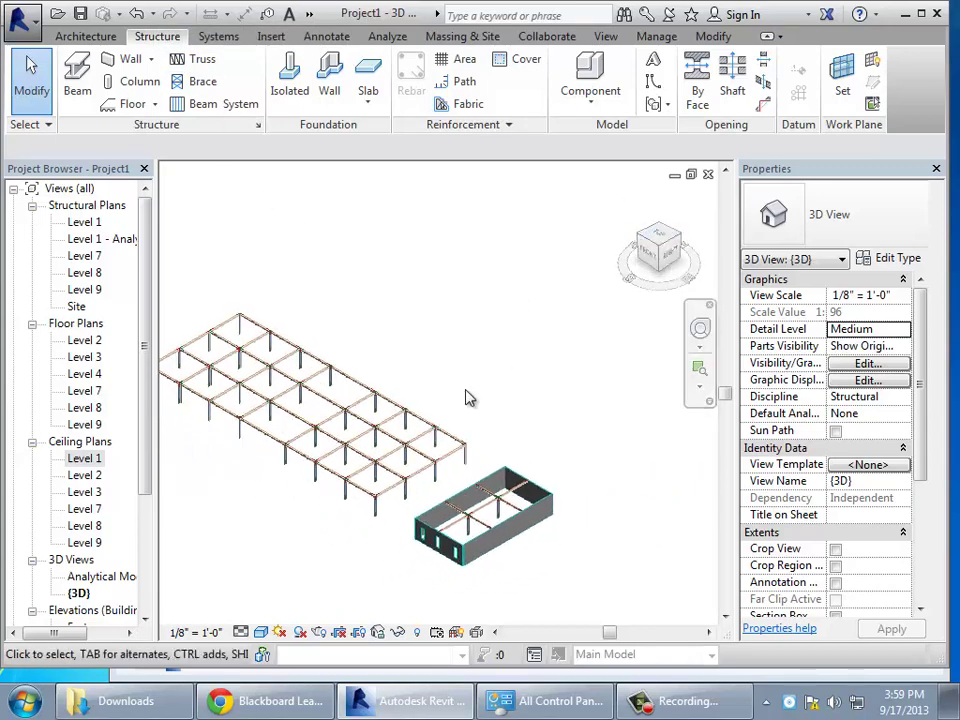
{"action": "scroll", "coordinate": [379, 488], "scroll_direction": "up", "scroll_amount": 3}
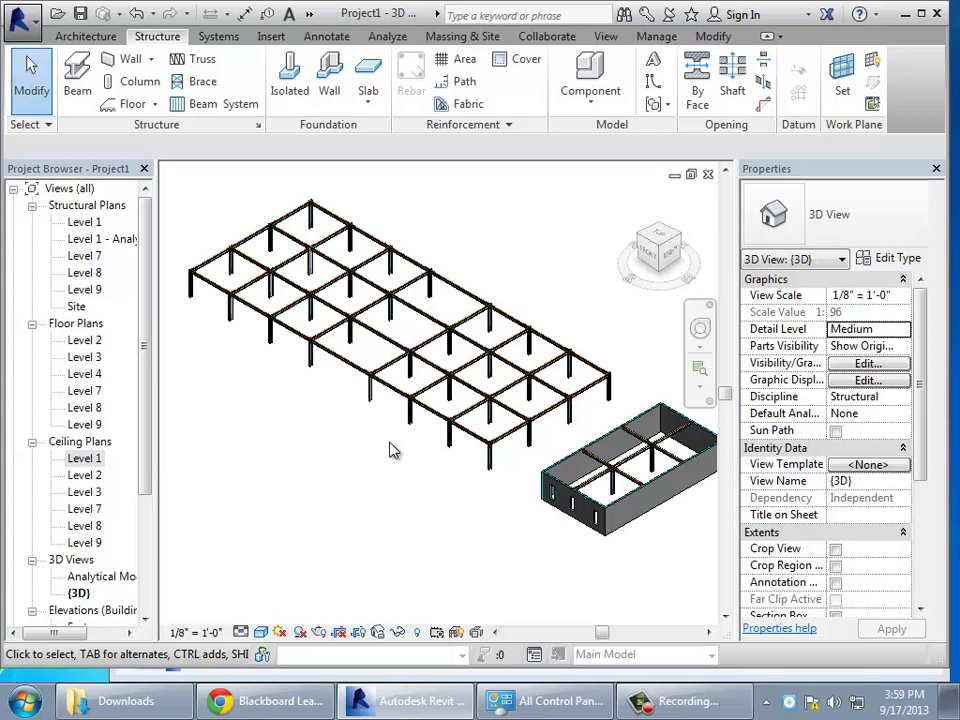
{"action": "double_click", "coordinate": [88, 461]}
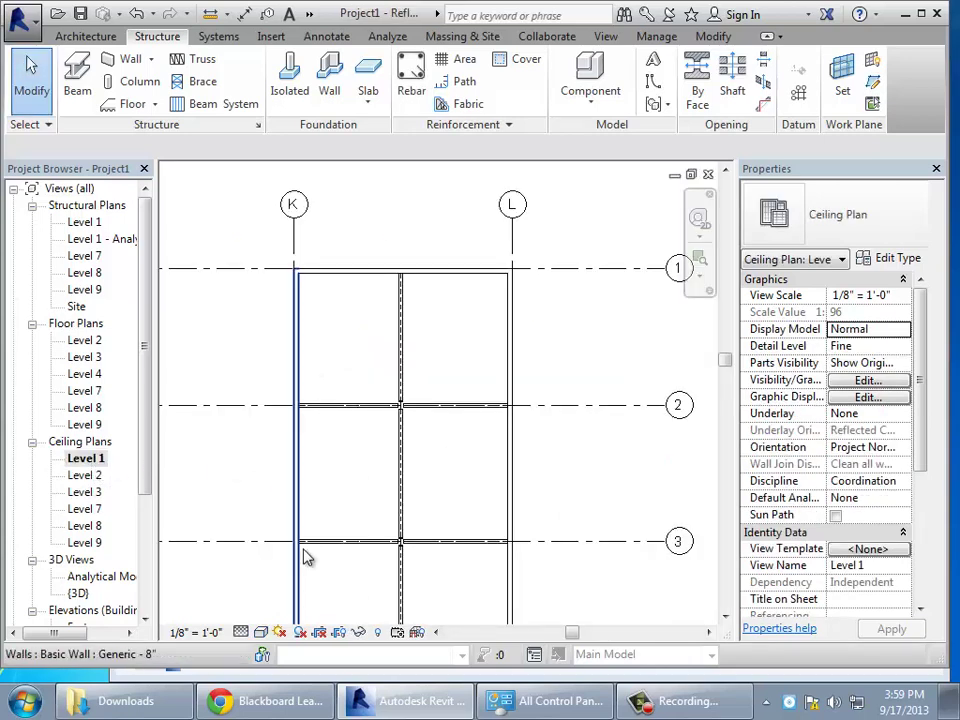
- Place a W8X10 beam across the bottom bay between grids A and B, parallel to grid A and about 4' from it
{"action": "key", "text": "z"}
{"action": "key", "text": "a"}
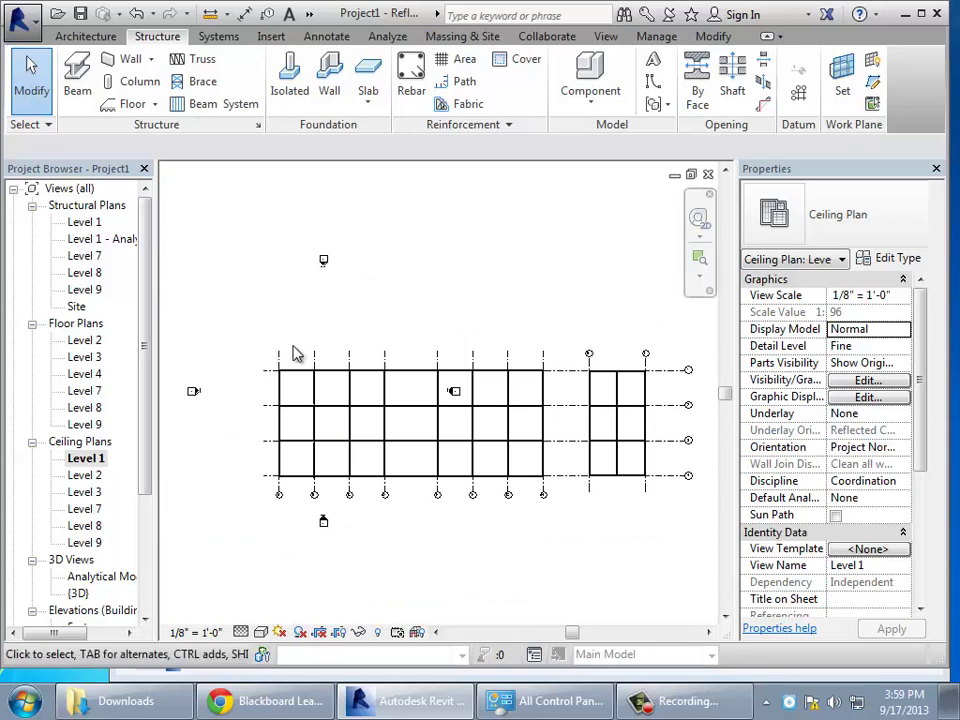
{"action": "left_click", "coordinate": [698, 259]}
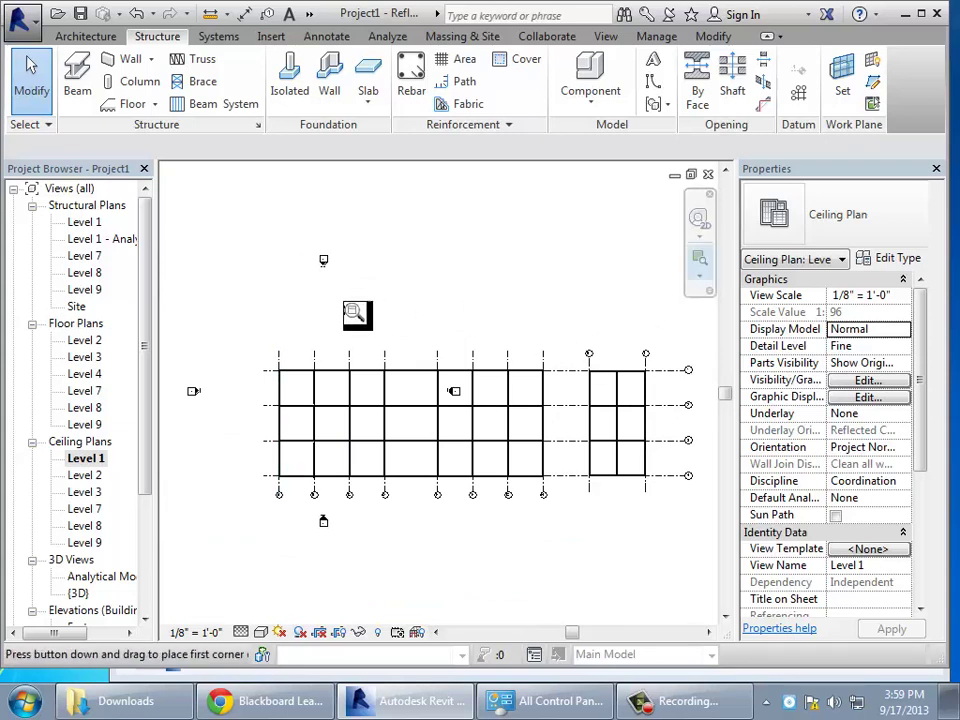
{"action": "left_click_drag", "start_coordinate": [259, 343], "coordinate": [378, 508]}
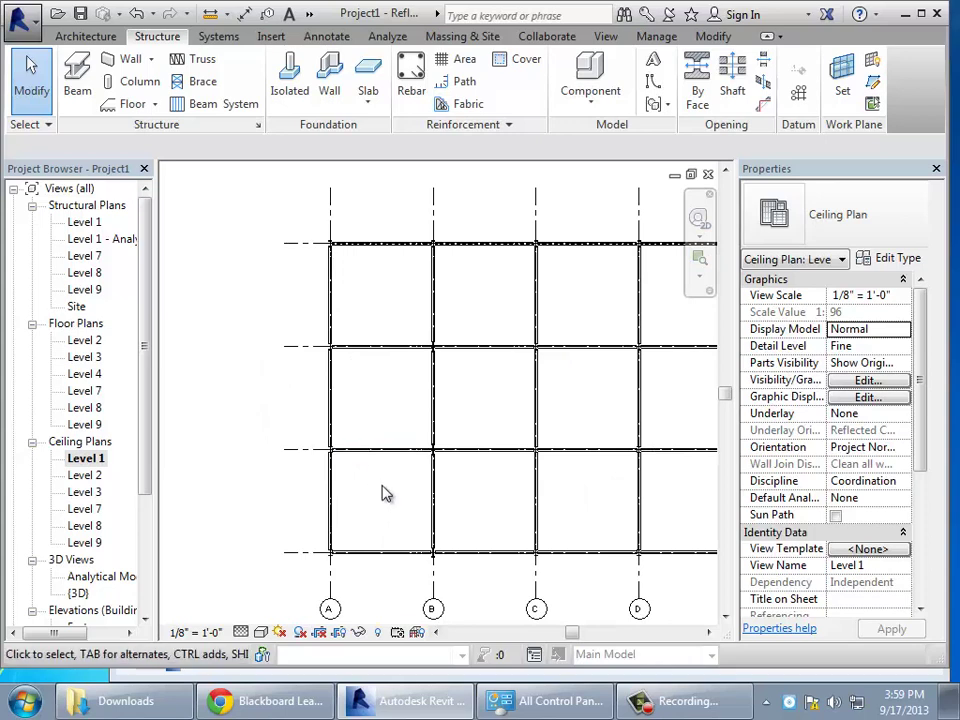
{"action": "scroll", "coordinate": [378, 488], "scroll_direction": "up", "scroll_amount": 2}
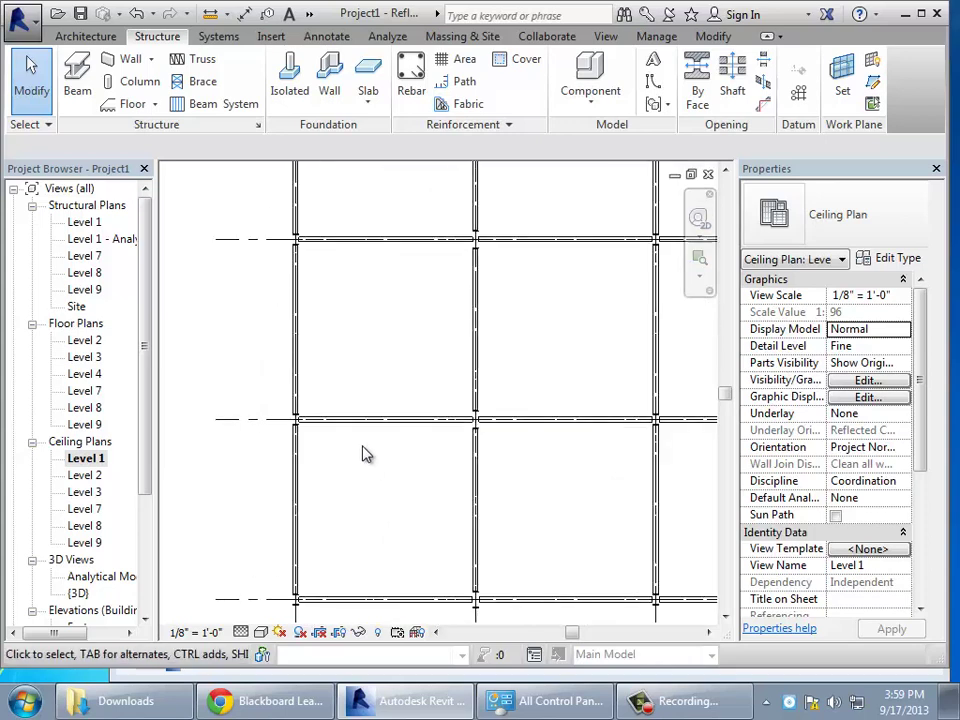
{"action": "left_click", "coordinate": [78, 82]}
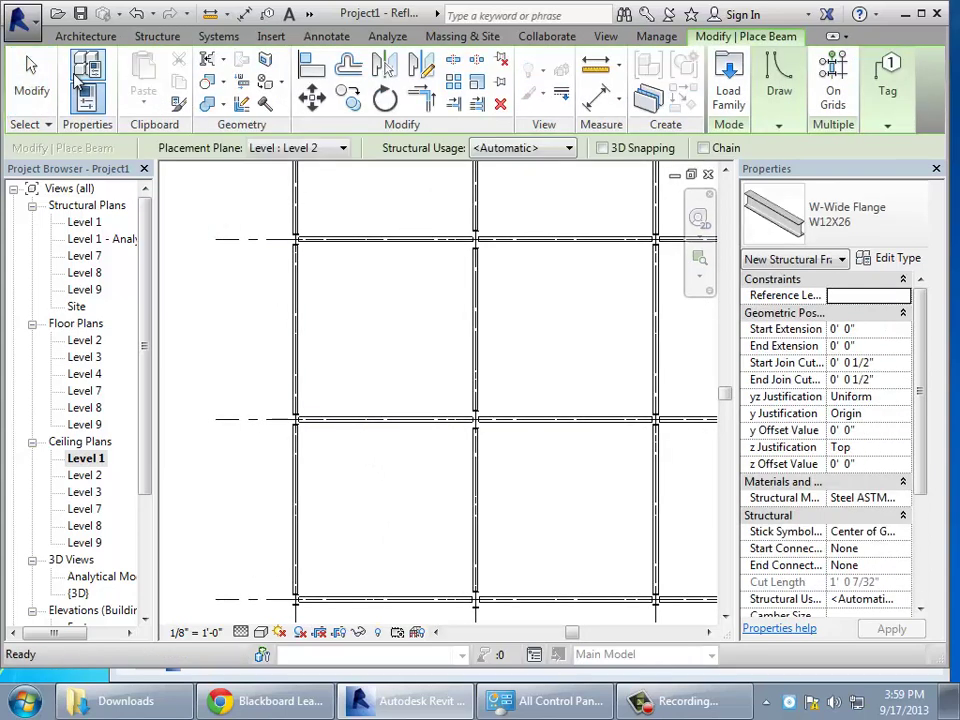
{"action": "left_click", "coordinate": [895, 236]}
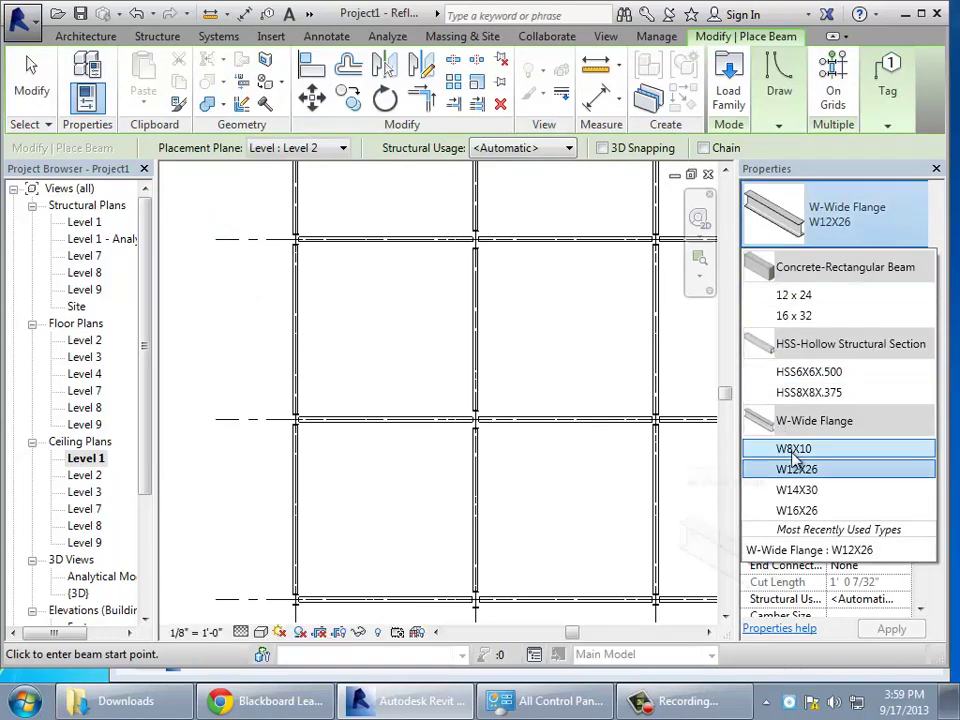
{"action": "left_click", "coordinate": [793, 449]}
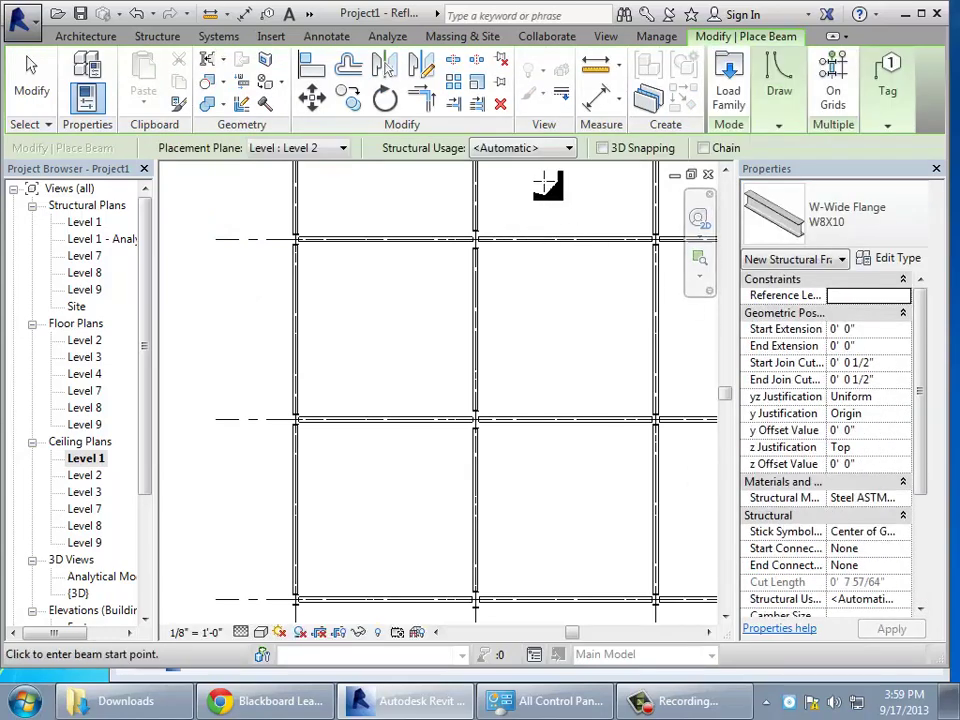
{"action": "left_click", "coordinate": [778, 100]}
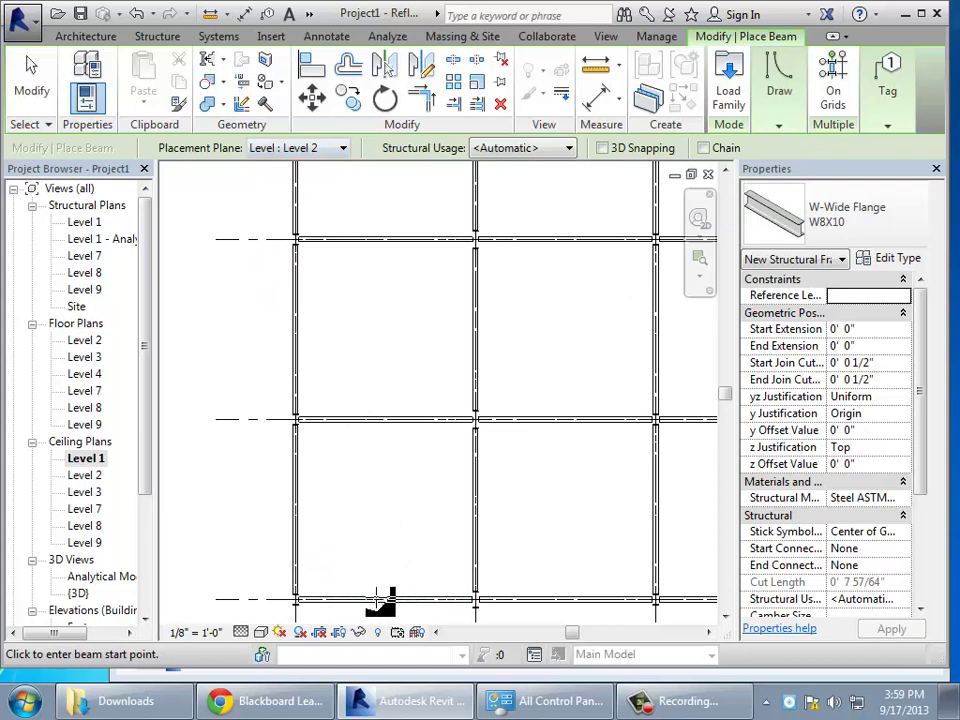
{"action": "left_click", "coordinate": [325, 601]}
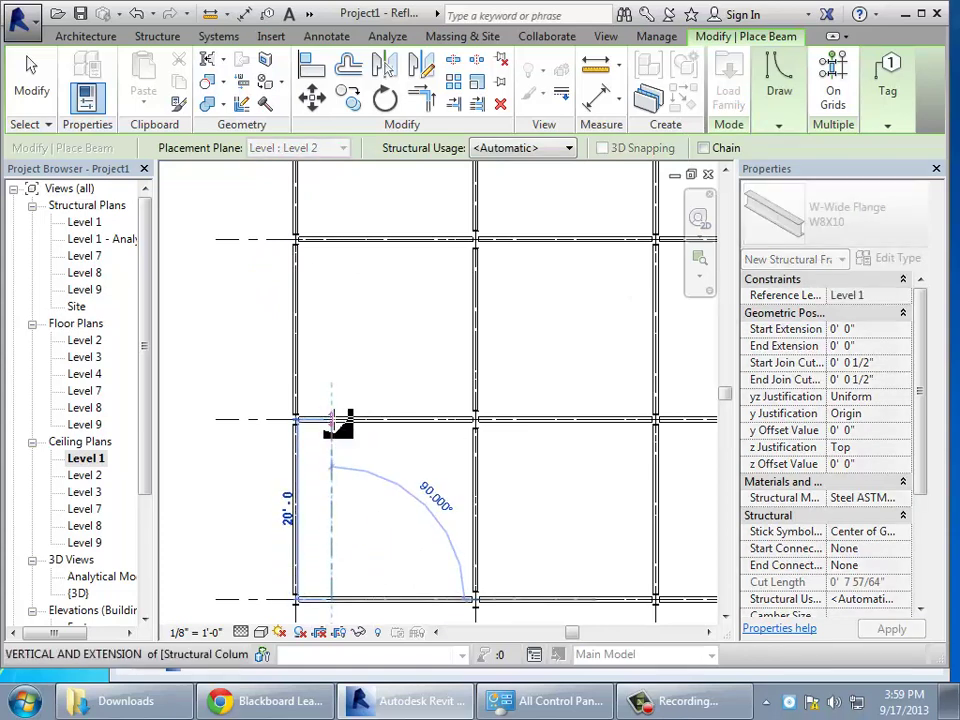
{"action": "left_click", "coordinate": [330, 420]}
- Add three more parallel W8X10 beams at 4' - 0" spacing across the bottom bay between grids A and B
{"action": "left_click", "coordinate": [370, 598]}
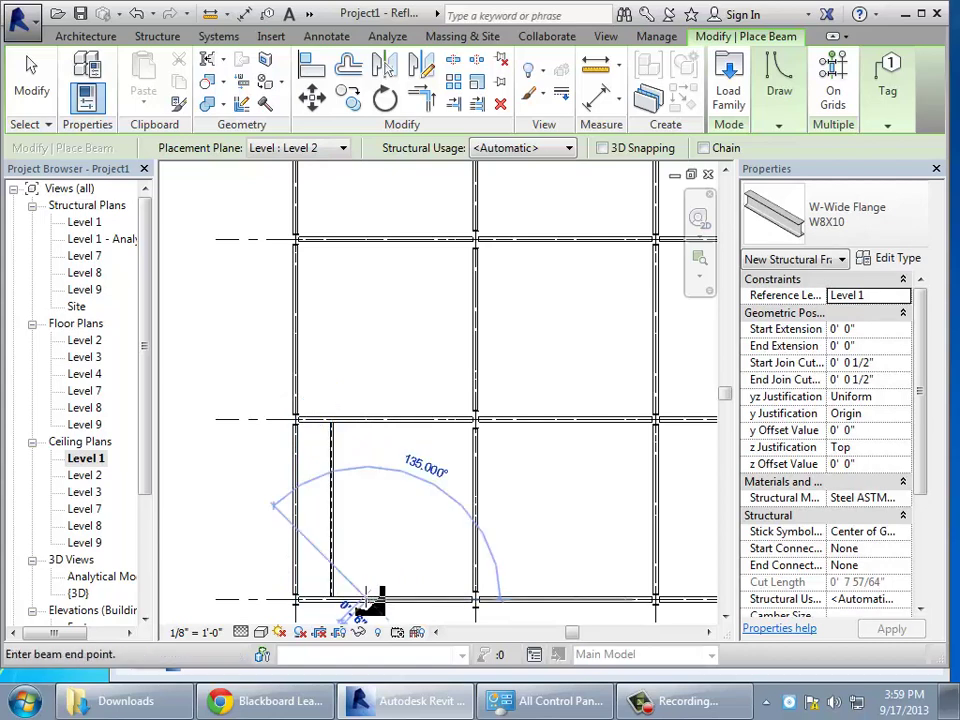
{"action": "left_click", "coordinate": [376, 420]}
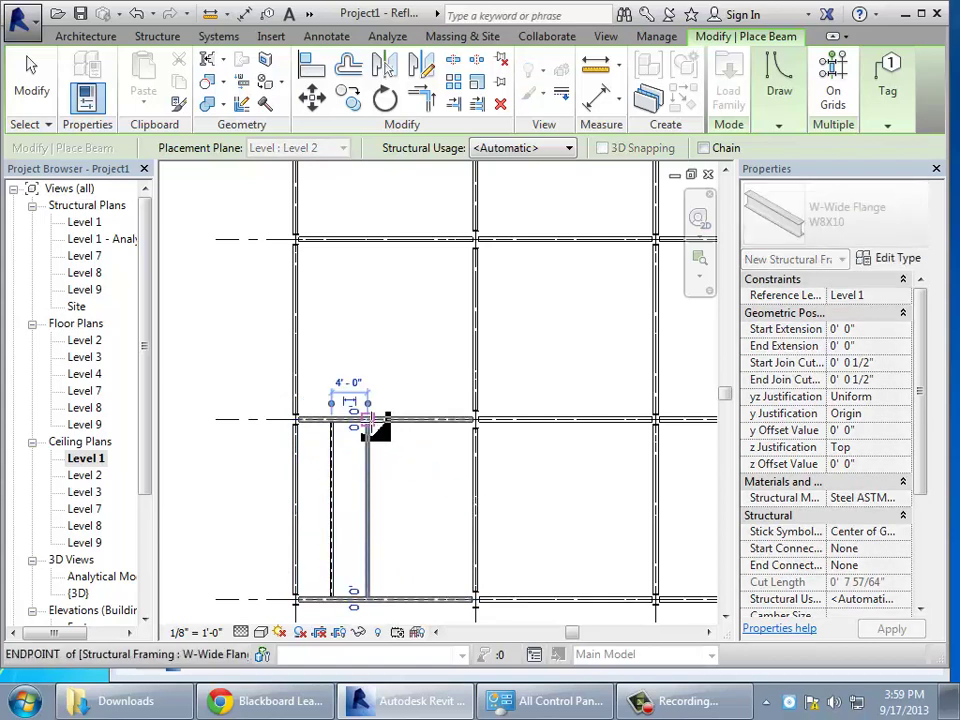
{"action": "left_click", "coordinate": [403, 598]}
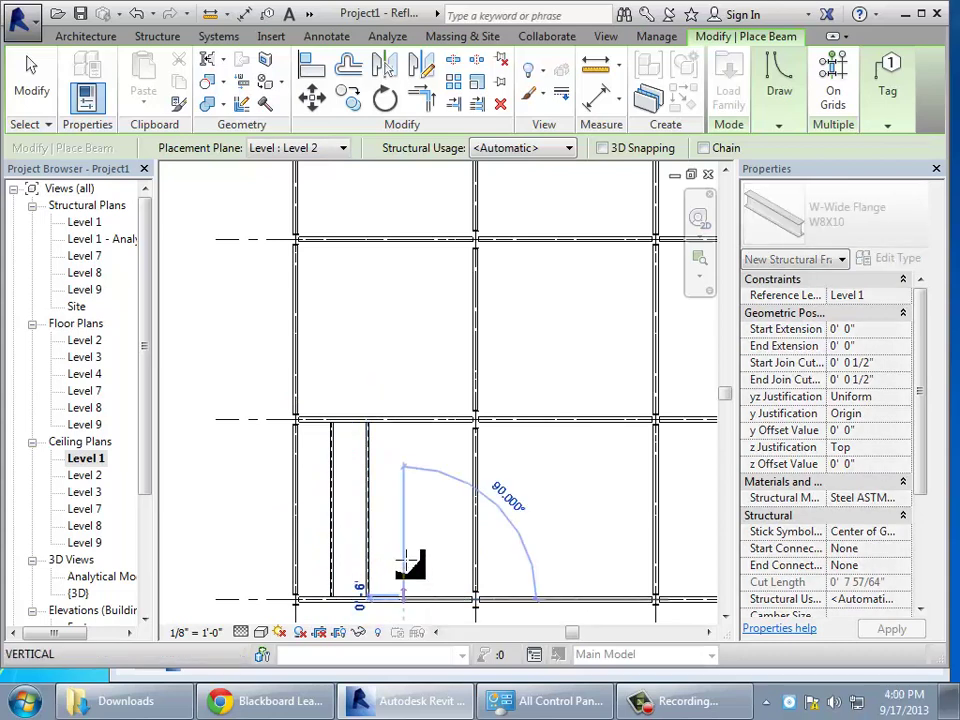
{"action": "left_click", "coordinate": [403, 420]}
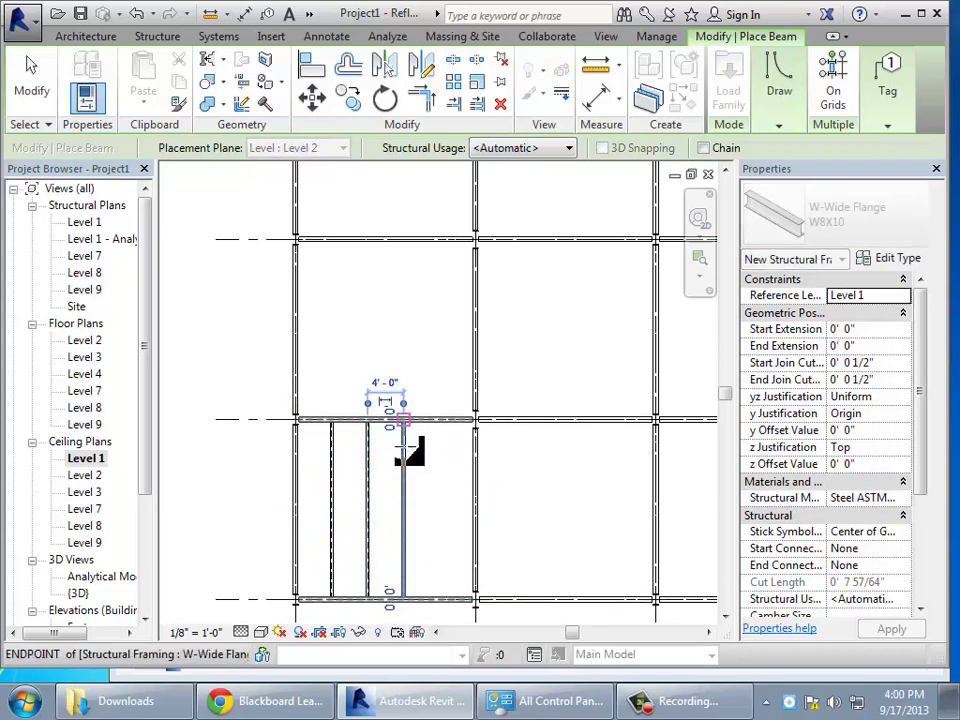
{"action": "left_click", "coordinate": [440, 598]}
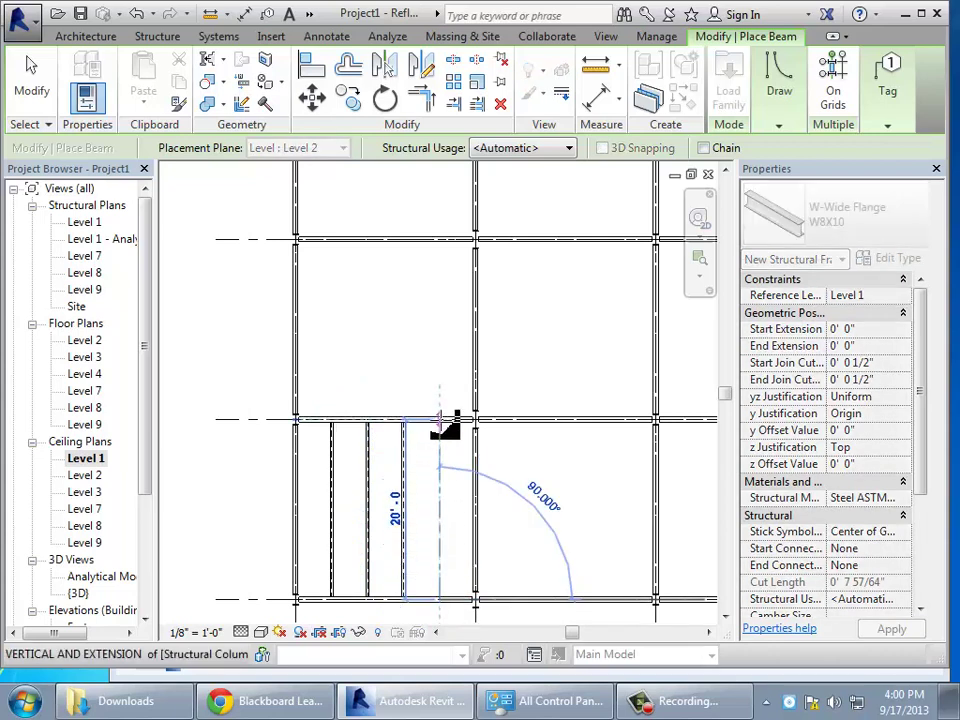
{"action": "left_click", "coordinate": [440, 420]}
{"action": "left_click", "coordinate": [440, 420]}
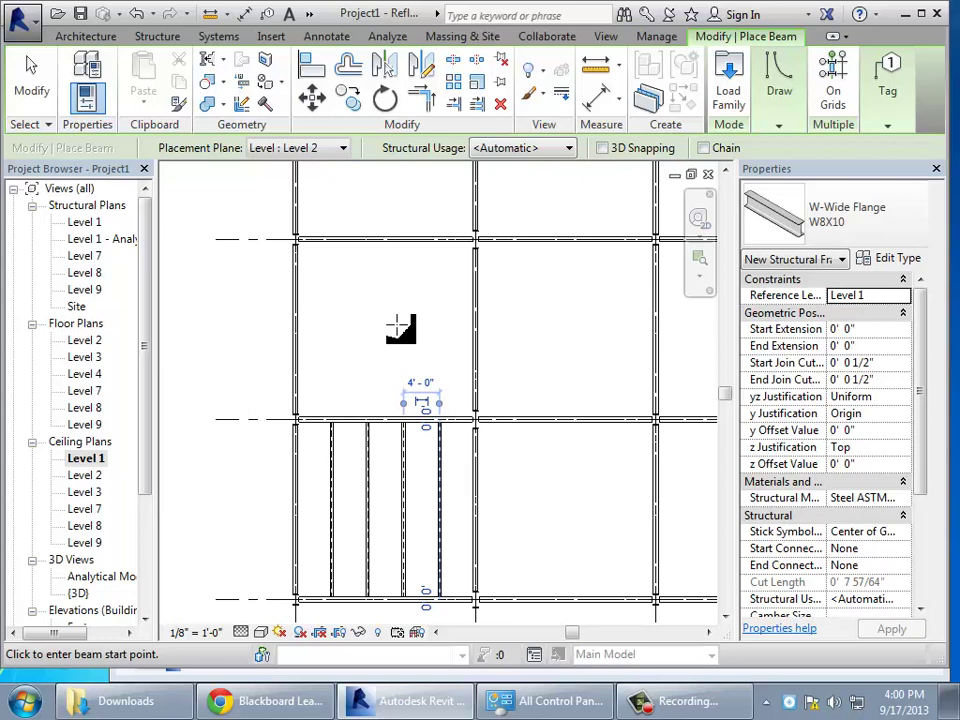
- Start a structural beam system with W-Wide Flange W8X10 beams and a Fixed Spacing of 5' 0"
{"action": "left_click", "coordinate": [157, 37]}
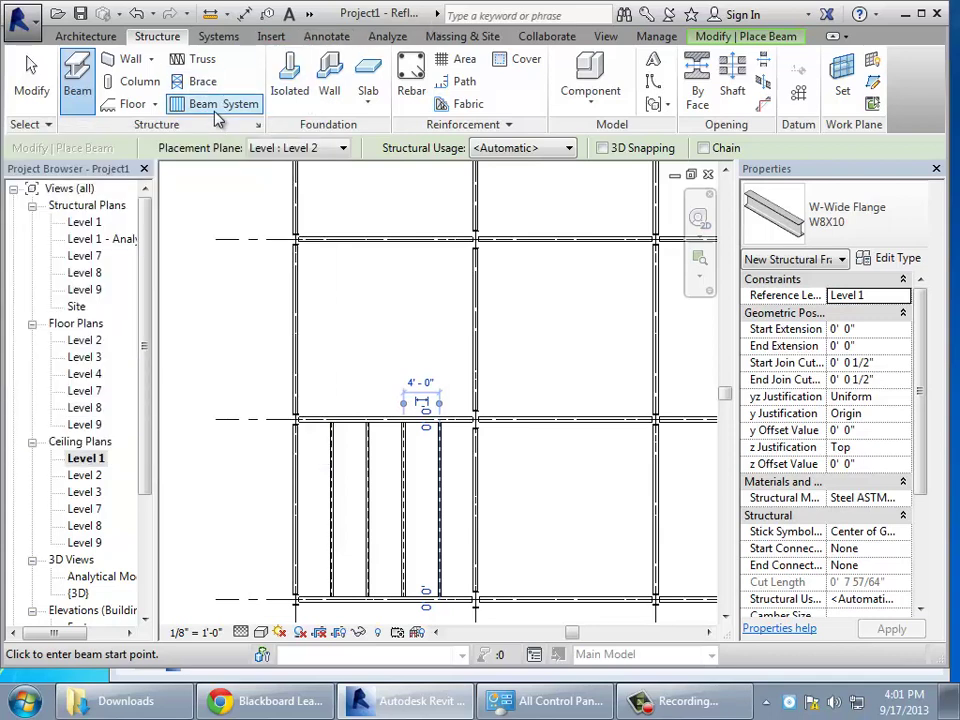
{"action": "left_click", "coordinate": [214, 108]}
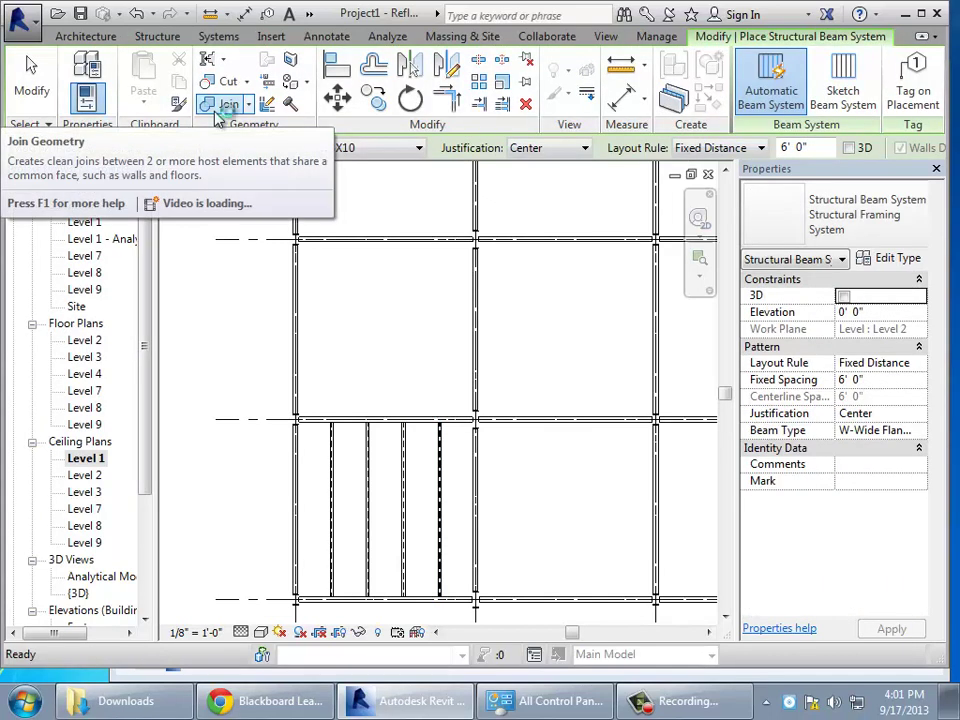
{"action": "left_click", "coordinate": [883, 432]}
{"action": "left_click", "coordinate": [919, 432]}
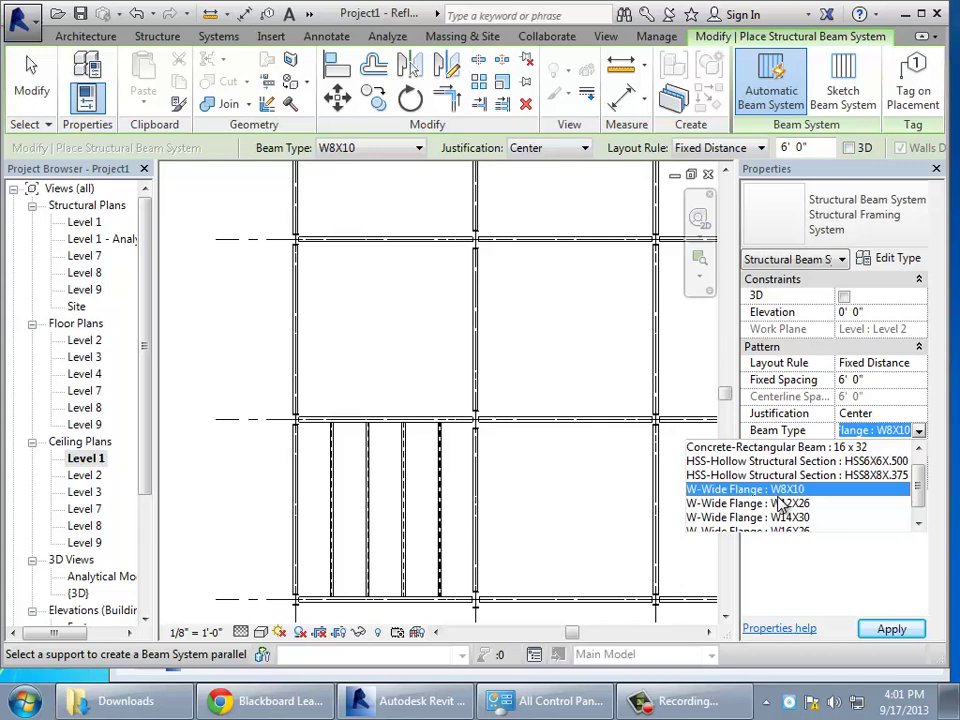
{"action": "left_click", "coordinate": [884, 430]}
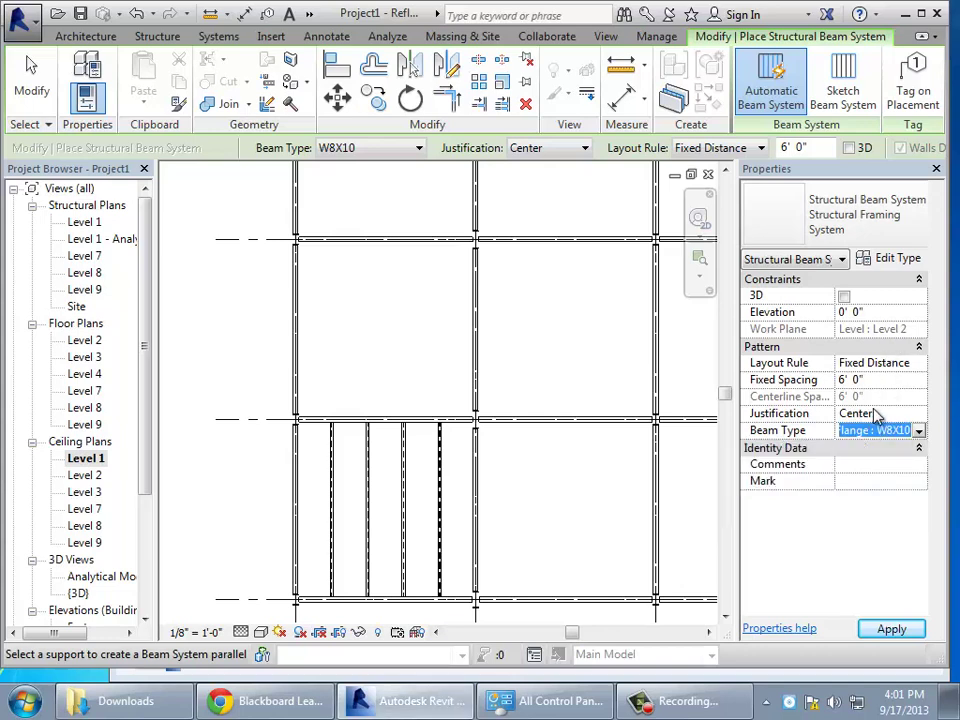
{"action": "left_click", "coordinate": [881, 379]}
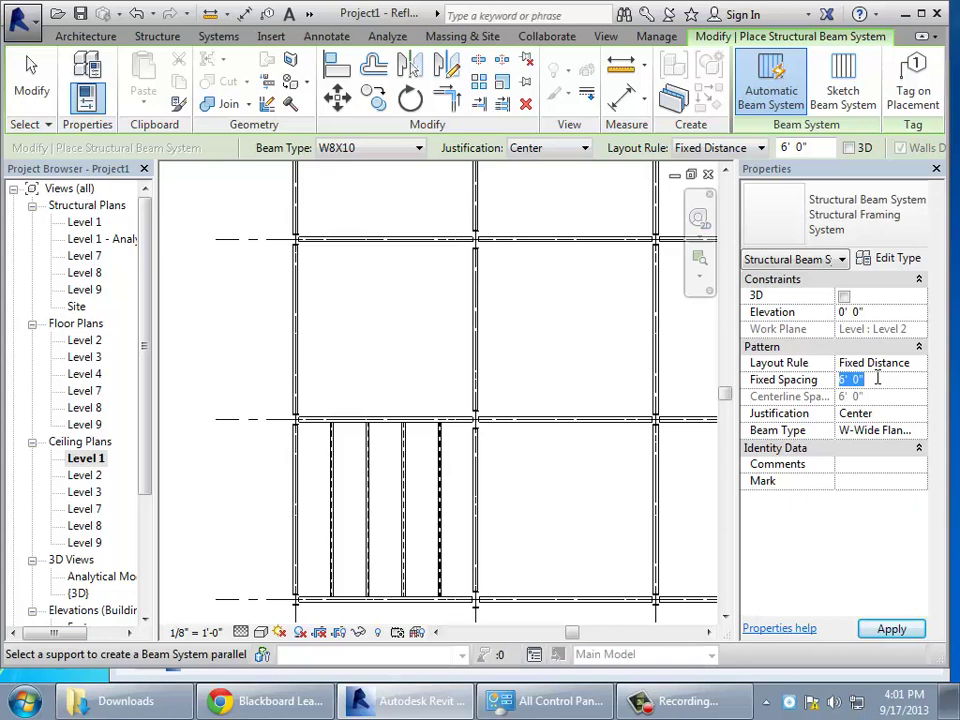
{"action": "type", "text": "5"}
{"action": "type", "text": ".0"}
{"action": "key", "text": "Tab"}
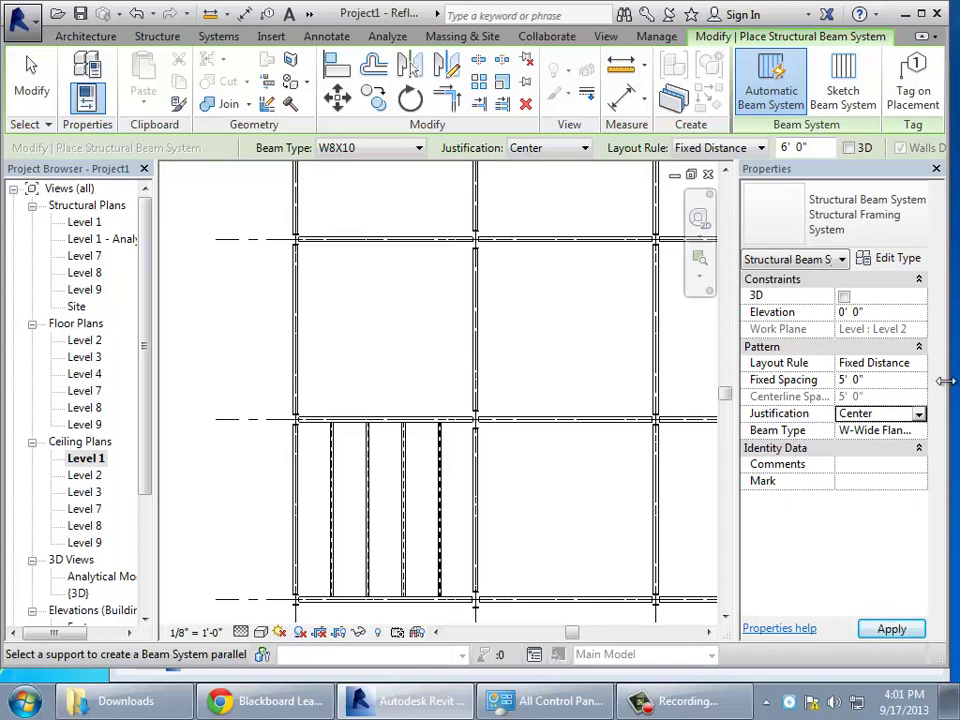
- Keep the beam system's Layout Rule at Fixed Distance and set its Elevation to -0' 5"
{"action": "left_click", "coordinate": [921, 364]}
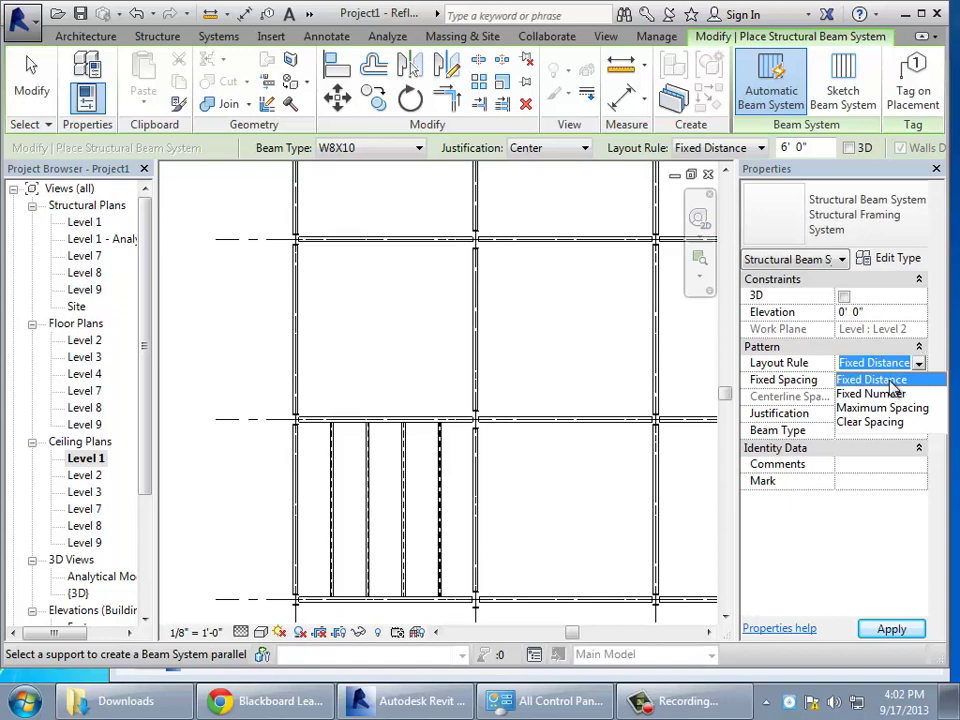
{"action": "left_click", "coordinate": [848, 380]}
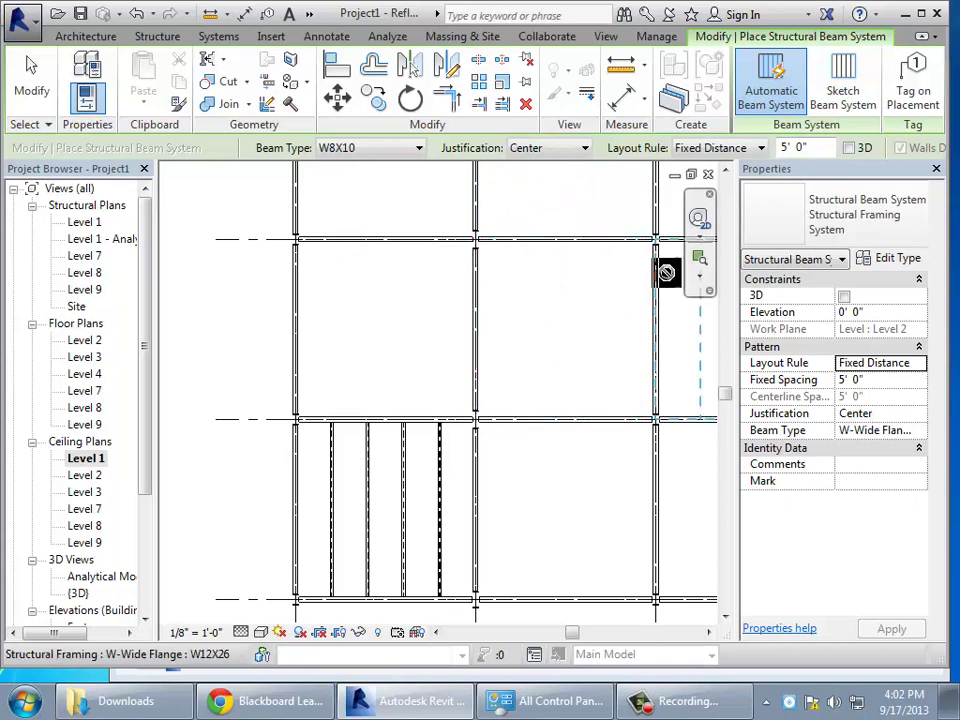
{"action": "left_click", "coordinate": [872, 314]}
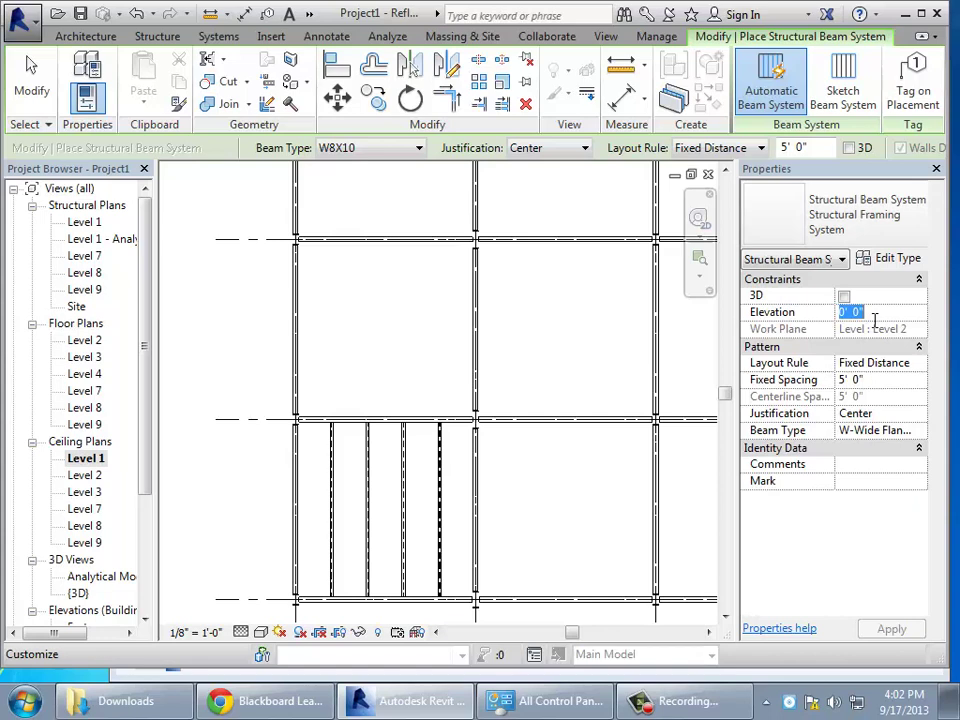
{"action": "type", "text": "-0 5"}
{"action": "key", "text": "Tab"}
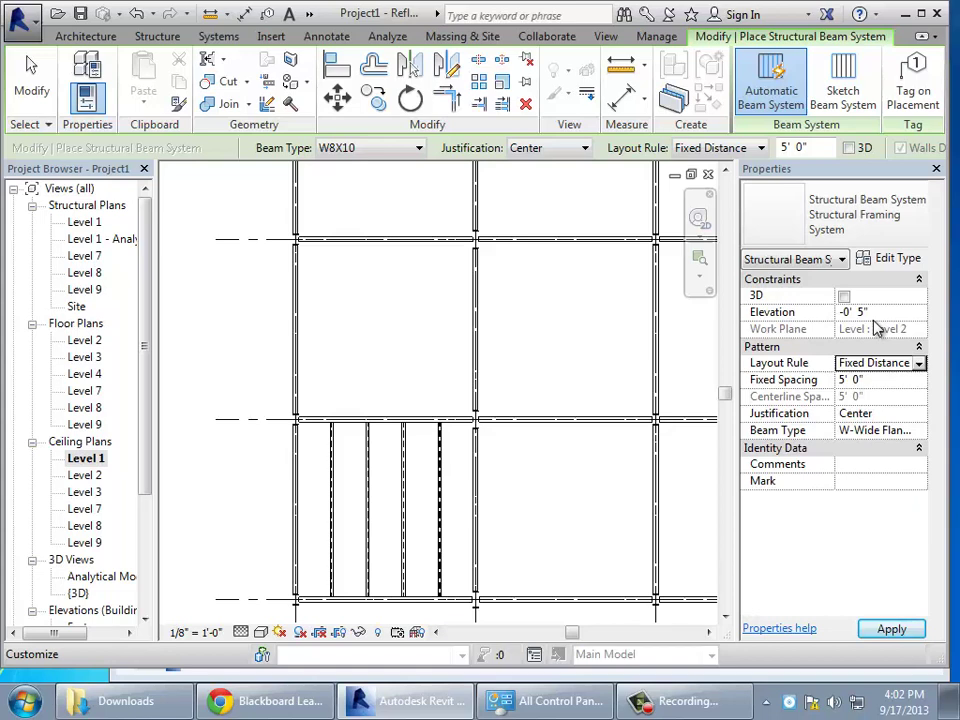
- Place automatic beam systems running parallel to grid A in the A-B and B-C bays of the second row up, and end placement
{"action": "left_click", "coordinate": [779, 80]}
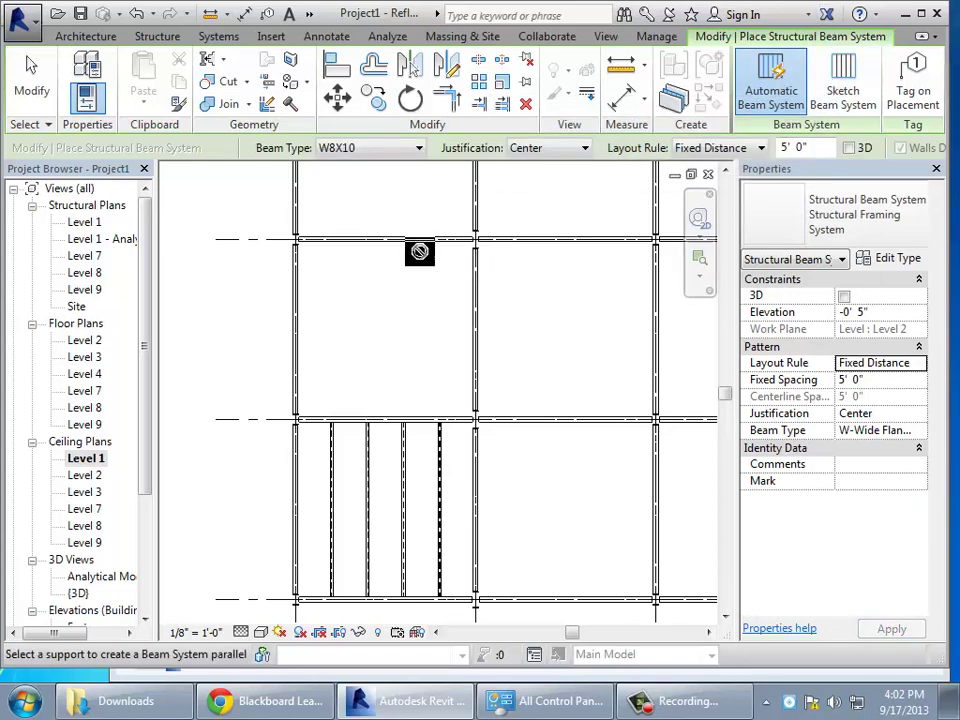
{"action": "left_click", "coordinate": [305, 310]}
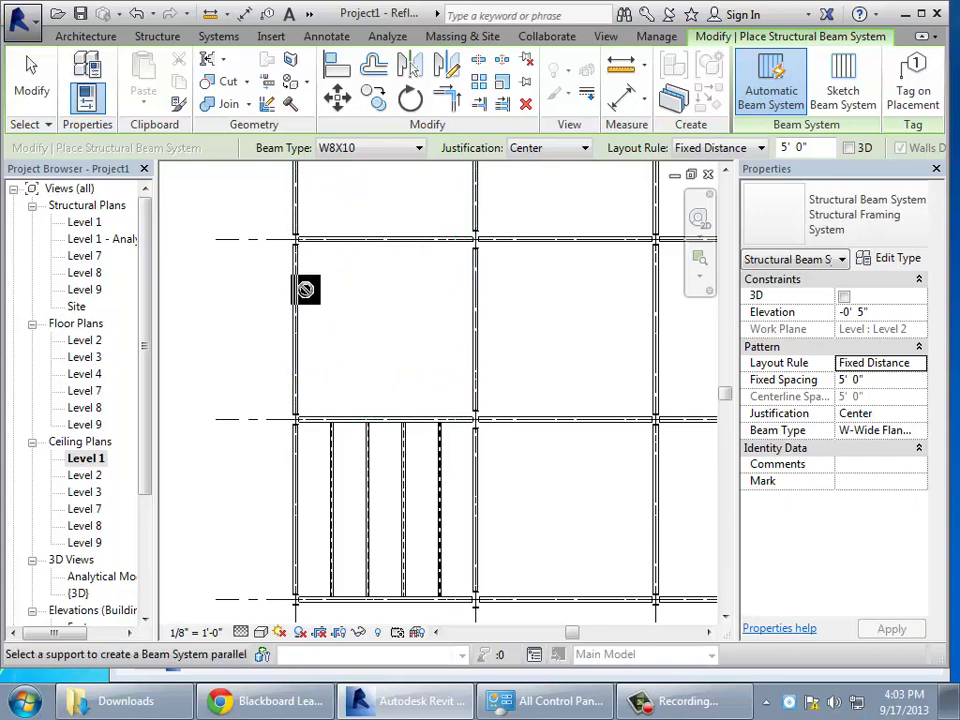
{"action": "left_click", "coordinate": [303, 301]}
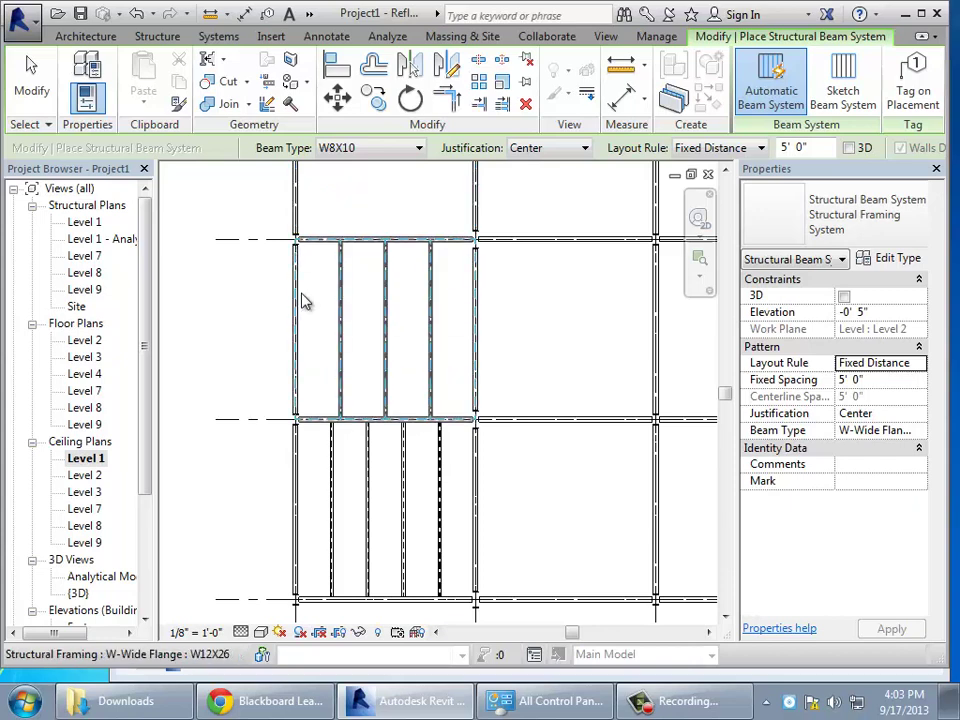
{"action": "left_click", "coordinate": [477, 387]}
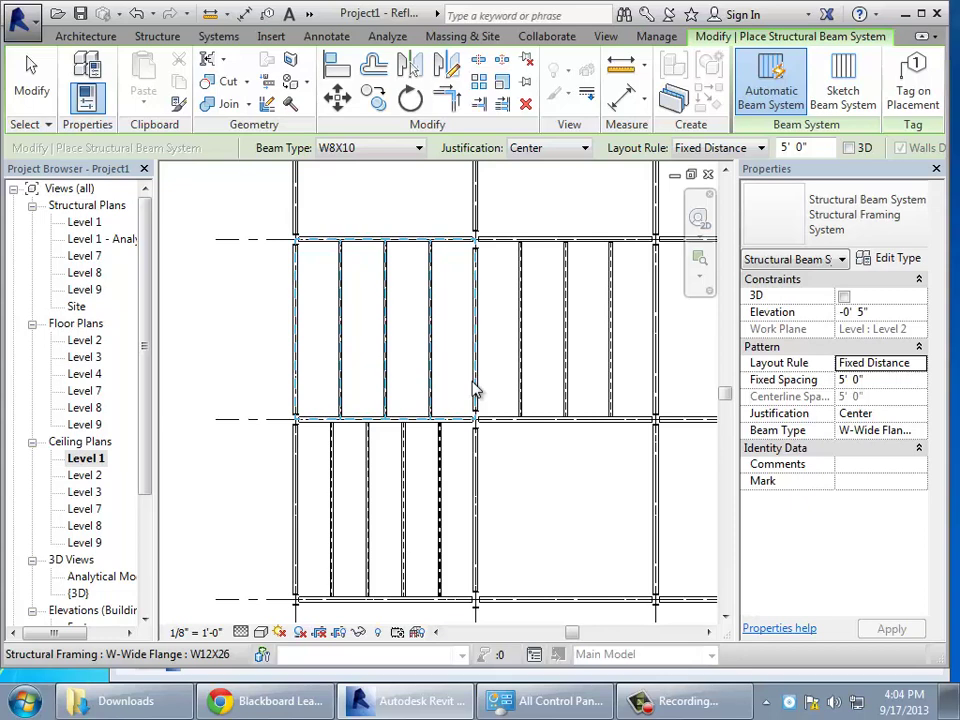
{"action": "left_click", "coordinate": [475, 390]}
{"action": "left_click", "coordinate": [22, 82]}
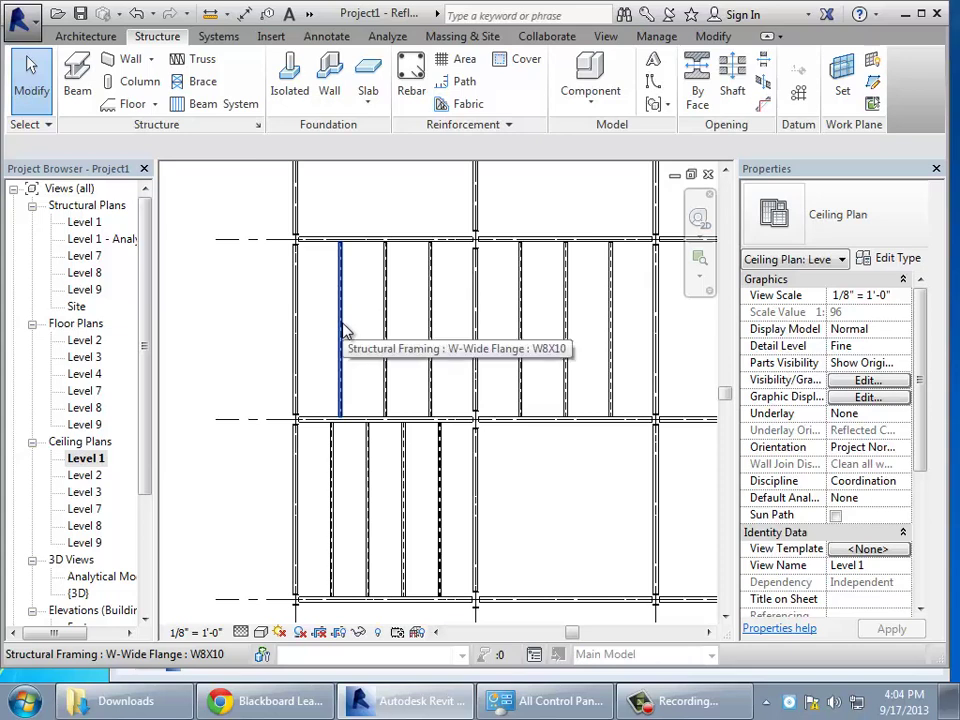
- Select the whole beam system in the second-row bay between grids A and B and set its Fixed Spacing to 3' 0"
{"action": "key", "text": "Tab"}
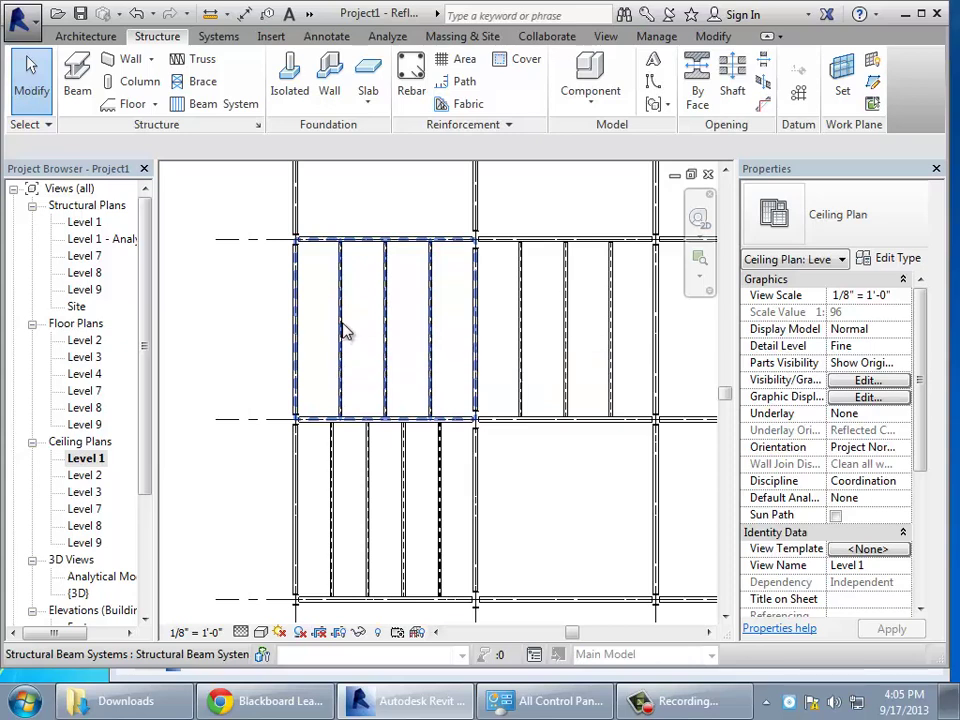
{"action": "left_click", "coordinate": [343, 331]}
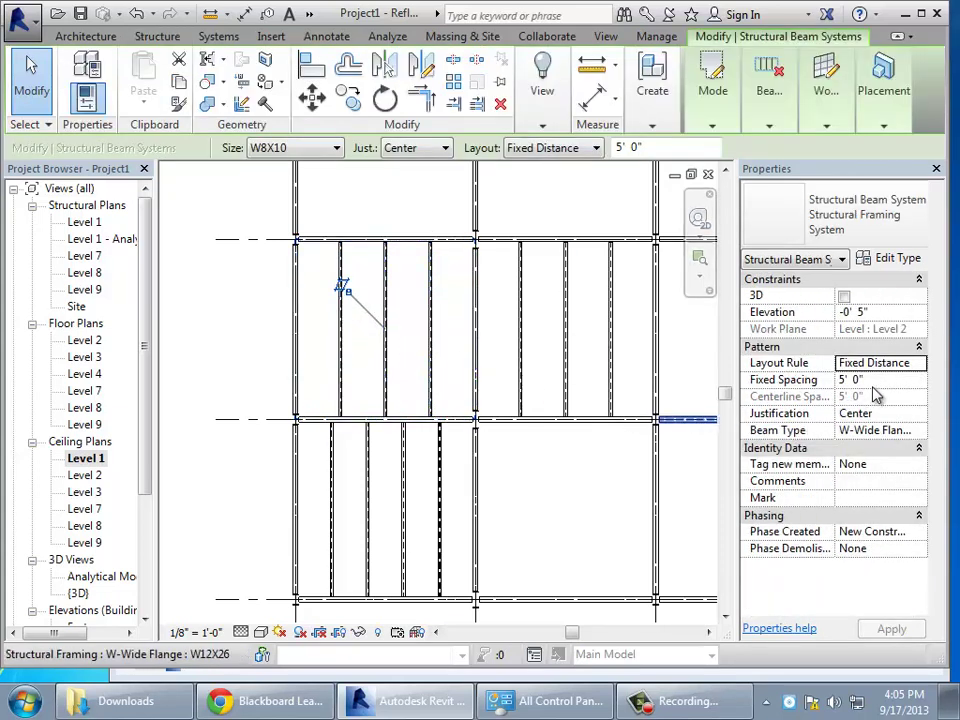
{"action": "left_click", "coordinate": [851, 379]}
{"action": "type", "text": "3"}
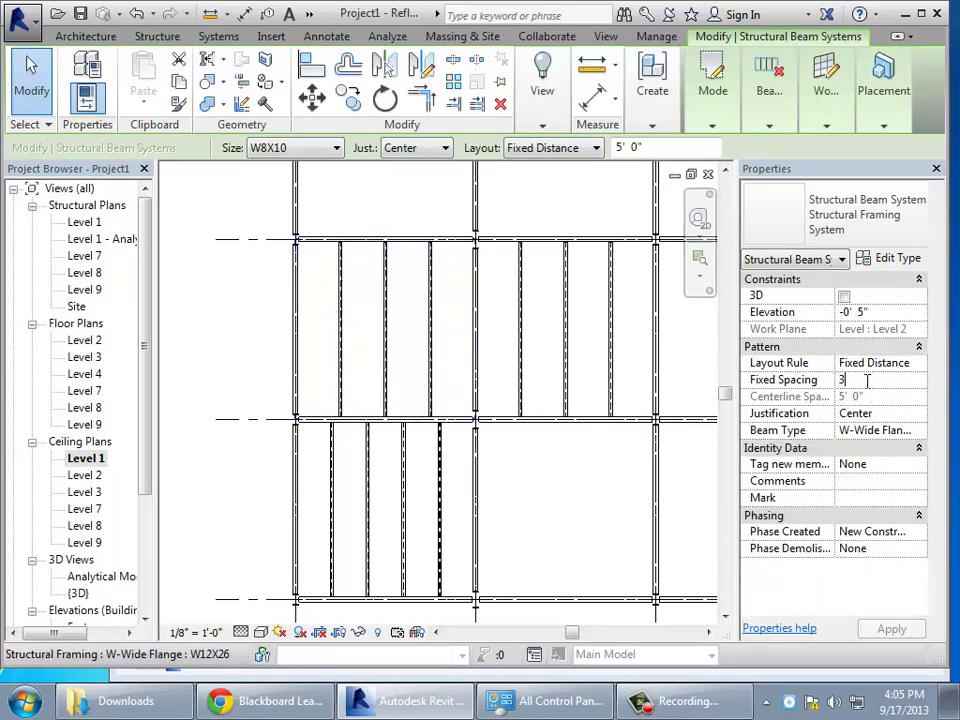
{"action": "left_click", "coordinate": [916, 629]}
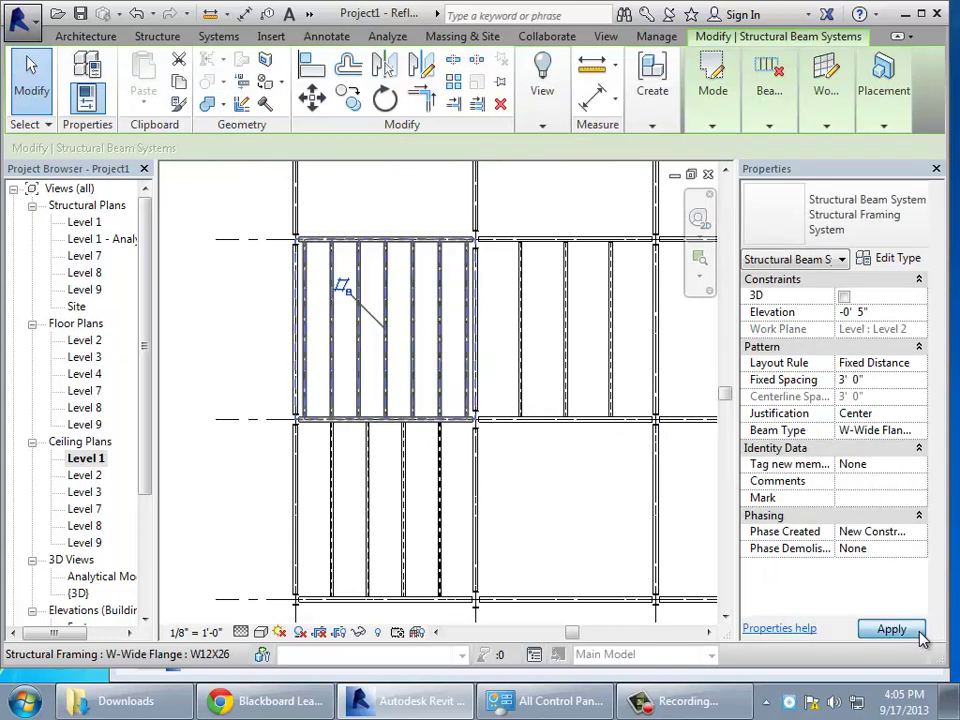
- Set the selected beam system's Fixed Spacing to 2' 0" and apply it
{"action": "left_click", "coordinate": [882, 383]}
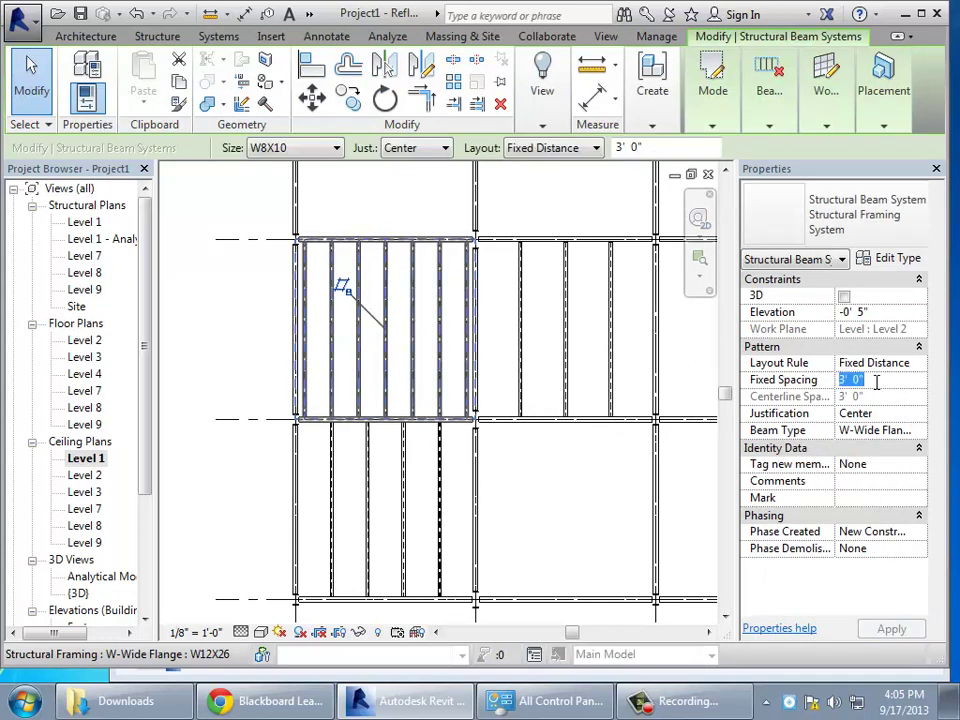
{"action": "type", "text": "2"}
{"action": "left_click", "coordinate": [900, 630]}
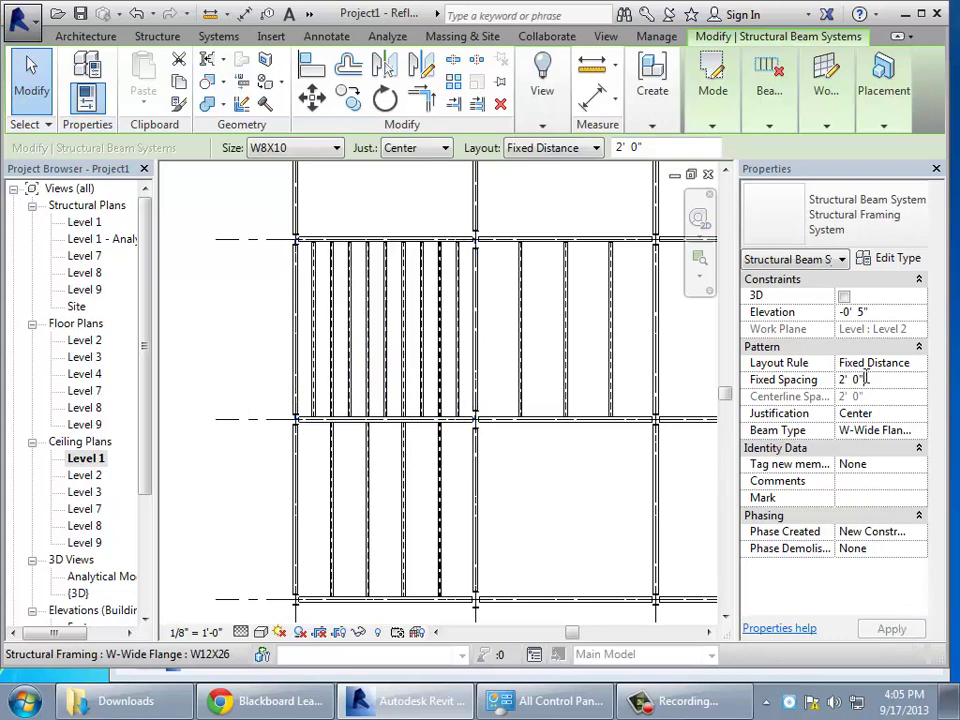
- Set the selected beam system's Fixed Spacing to 6' 0" and apply it
{"action": "left_click", "coordinate": [829, 386]}
{"action": "type", "text": "6"}
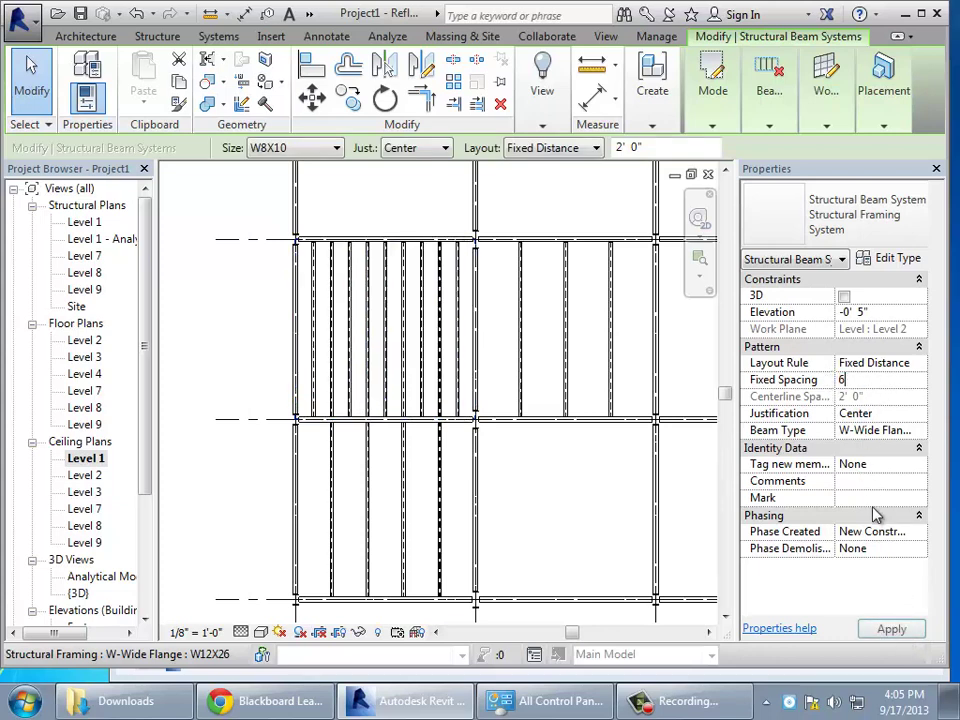
{"action": "left_click", "coordinate": [891, 629]}
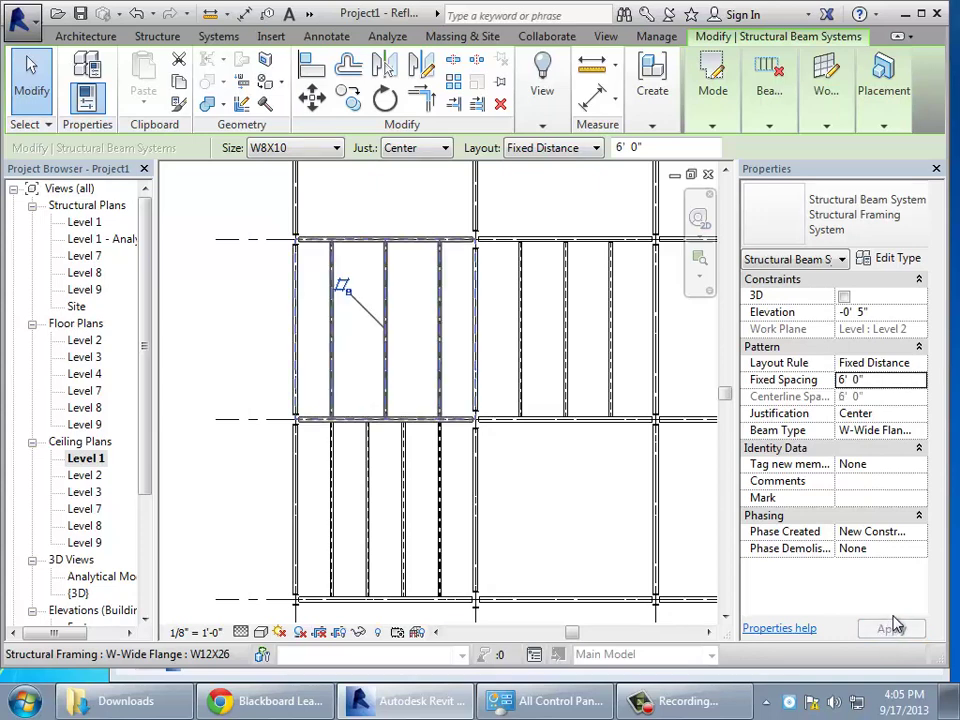
- Change the selected beam system's Beam Type to HSS-Hollow Structural Section HSS8X8X.375 and apply it
{"action": "left_click", "coordinate": [920, 432]}
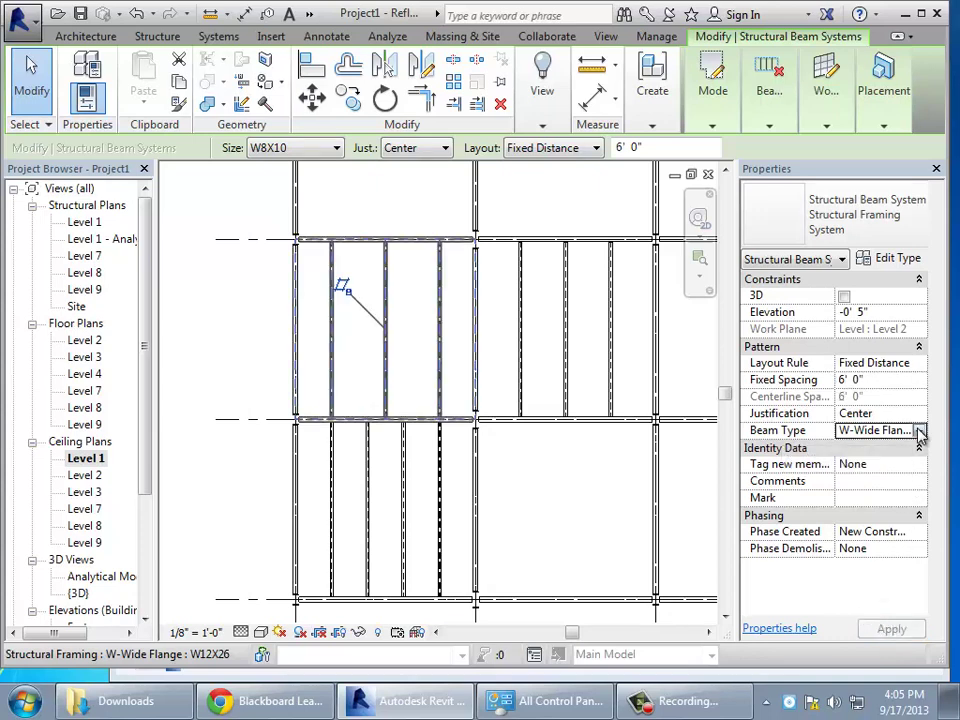
{"action": "left_click", "coordinate": [918, 431]}
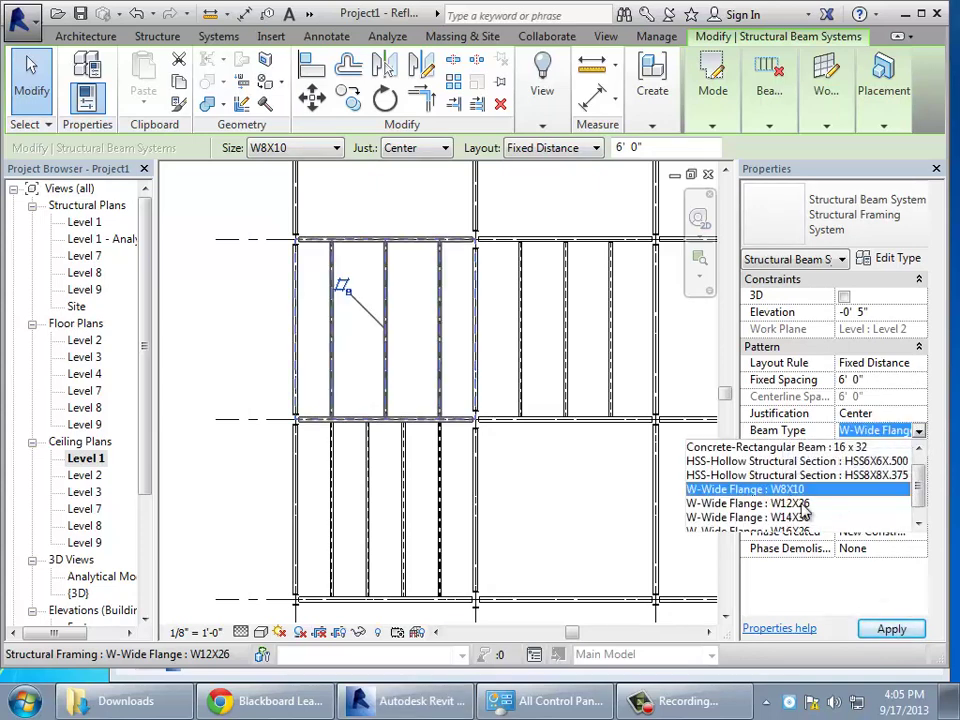
{"action": "left_click", "coordinate": [868, 475]}
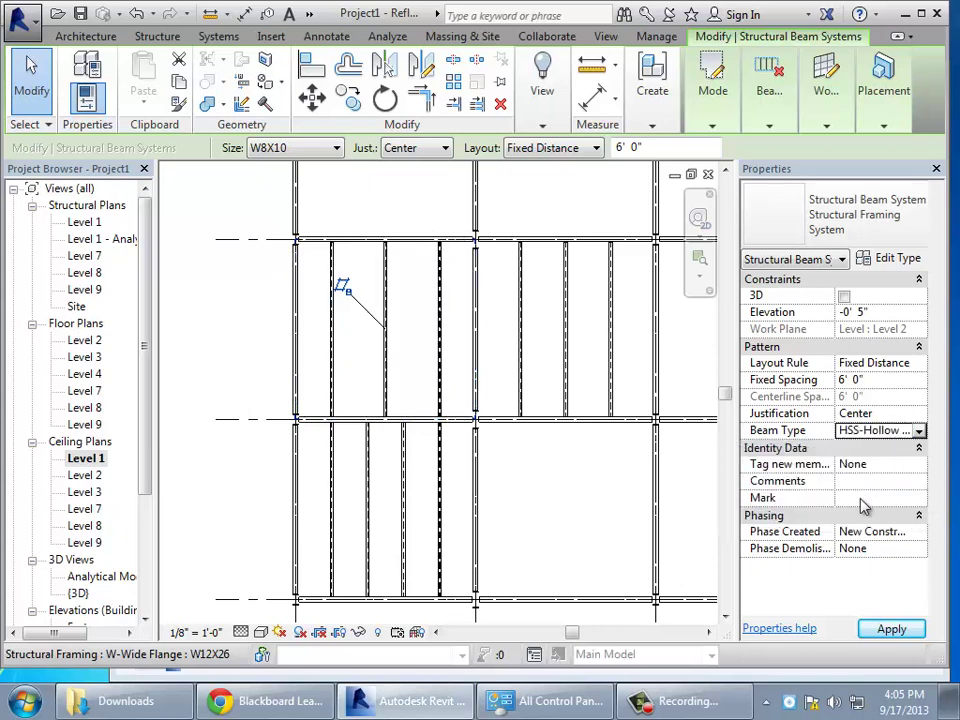
{"action": "left_click", "coordinate": [882, 629]}
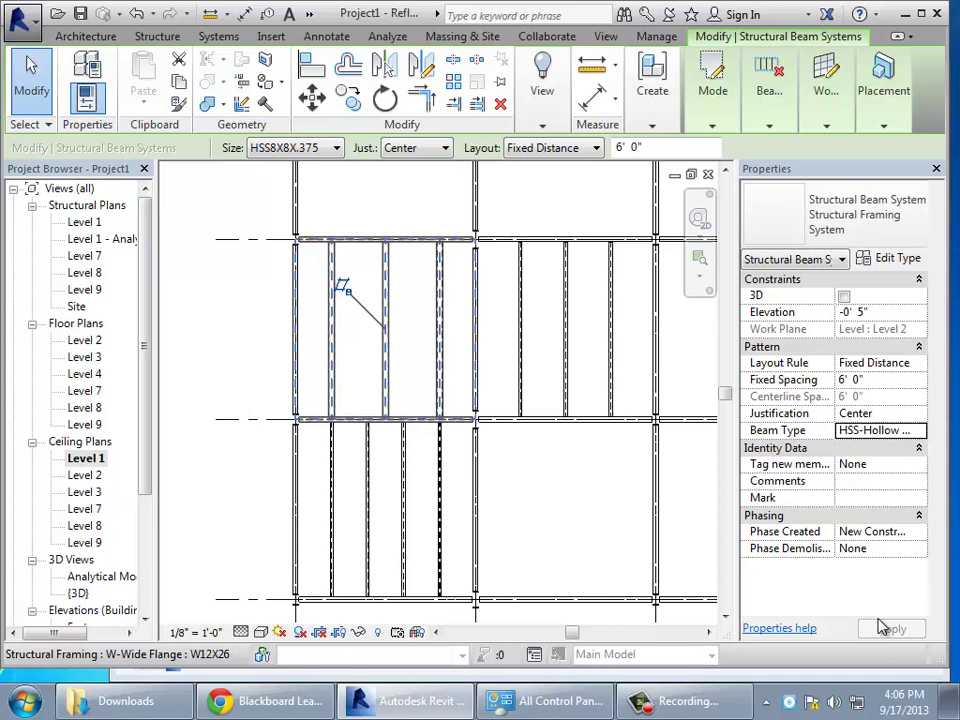
- Set the beam system's Beam Type back to W-Wide Flange W8X10, apply it and deselect the system
{"action": "left_click", "coordinate": [920, 433]}
{"action": "left_click", "coordinate": [920, 433]}
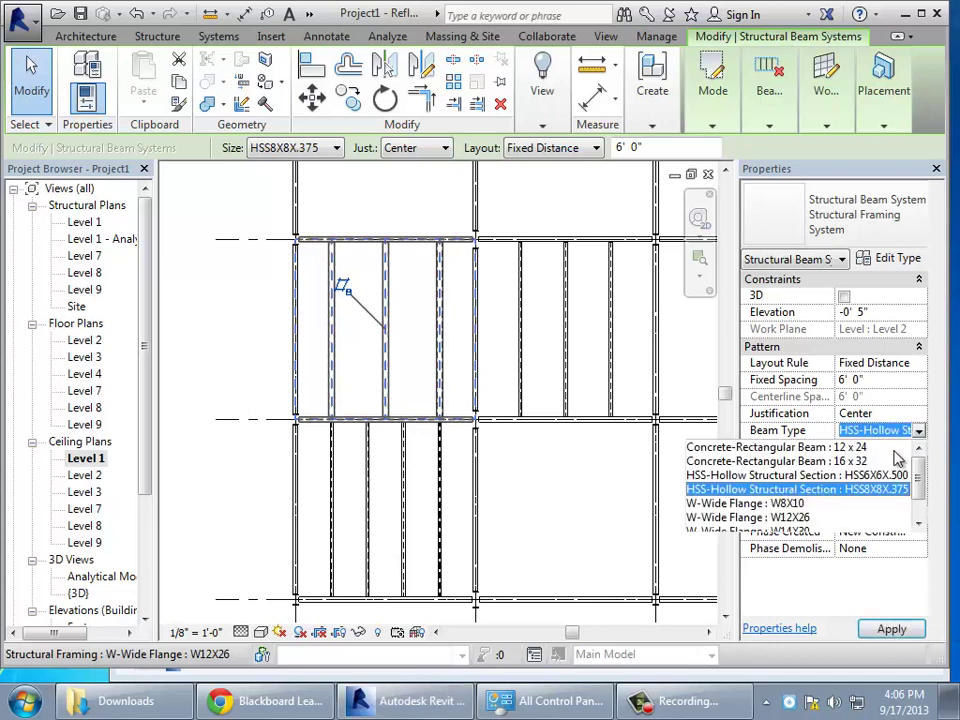
{"action": "left_click", "coordinate": [790, 503]}
{"action": "left_click", "coordinate": [889, 628]}
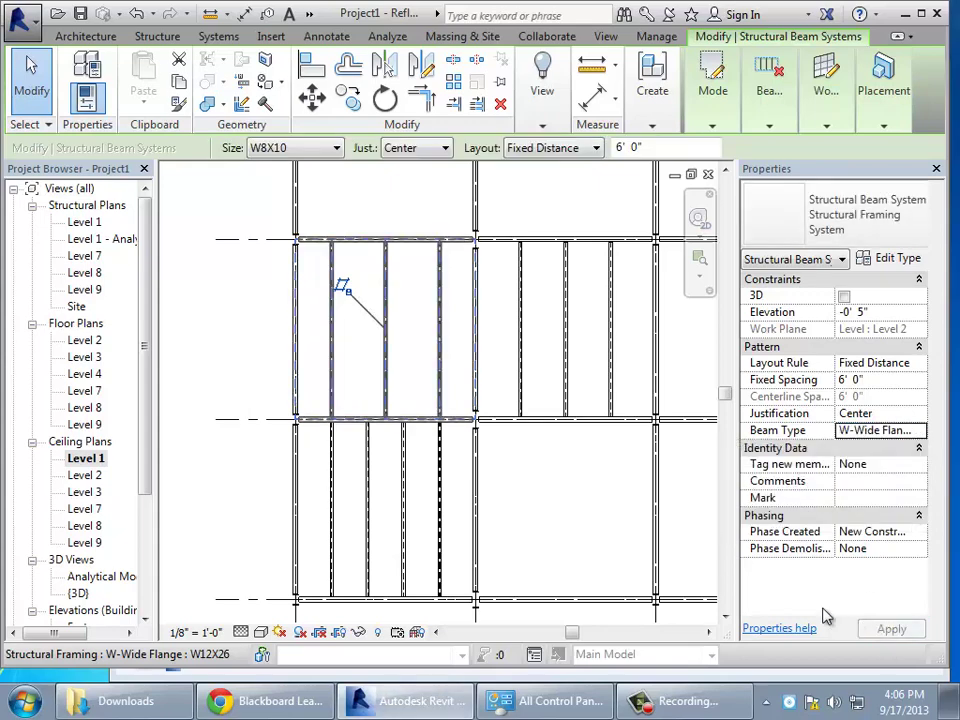
{"action": "key", "text": "Escape"}
- Place automatic W8X10 beam systems parallel to the lettered grids in the upper-row A-B and B-C bays and the lower-row B-C bay
{"action": "scroll", "coordinate": [568, 514], "scroll_direction": "down", "scroll_amount": 3}
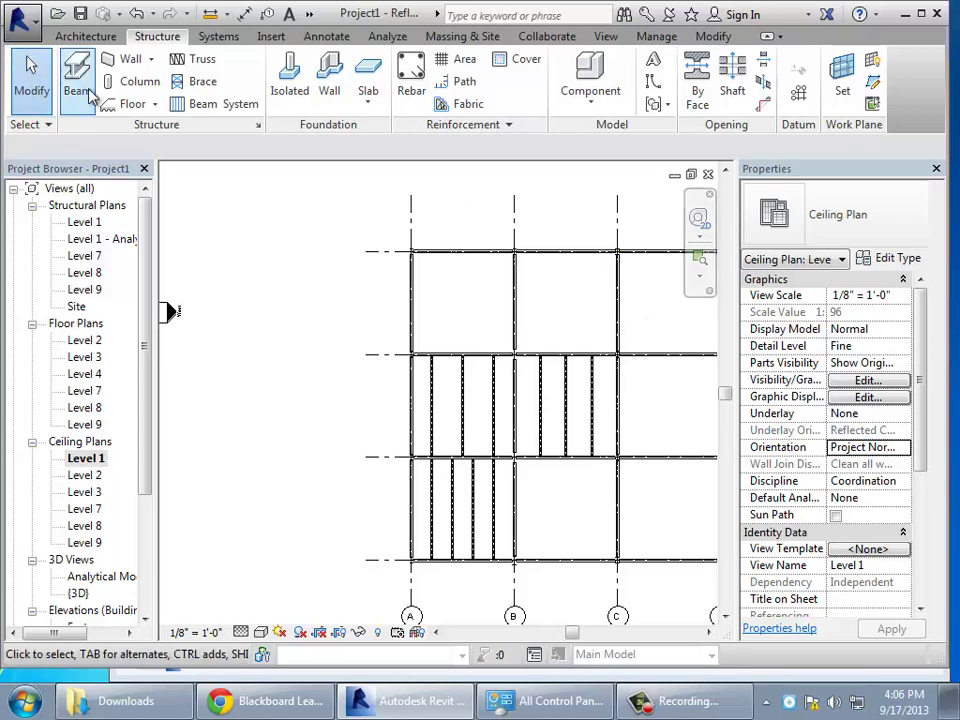
{"action": "left_click", "coordinate": [178, 106]}
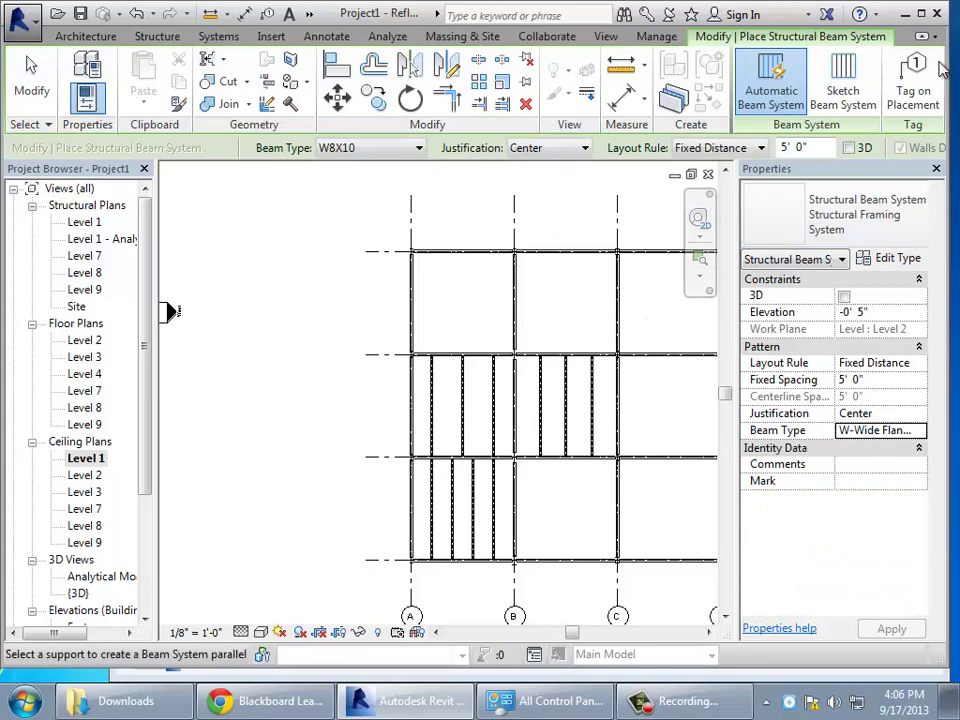
{"action": "left_click", "coordinate": [753, 78]}
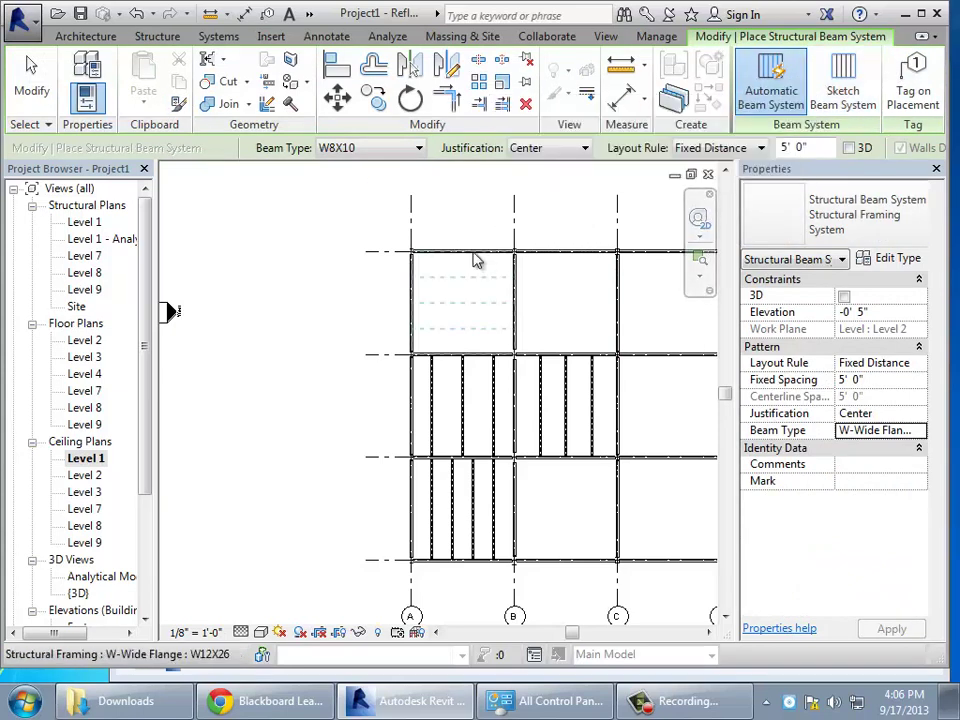
{"action": "left_click", "coordinate": [415, 302]}
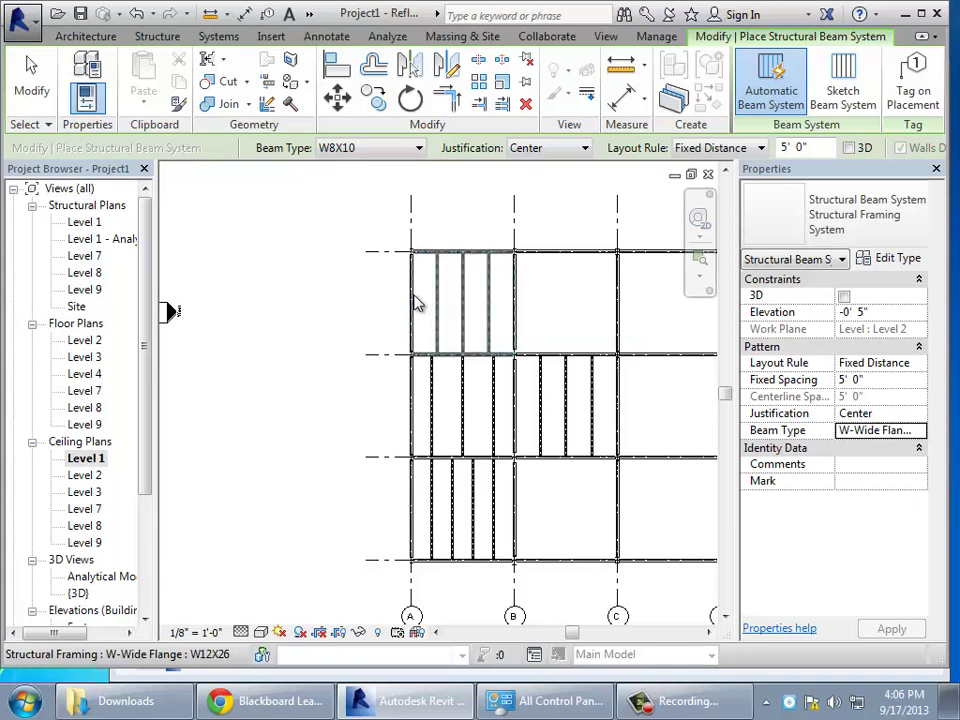
{"action": "left_click", "coordinate": [620, 336]}
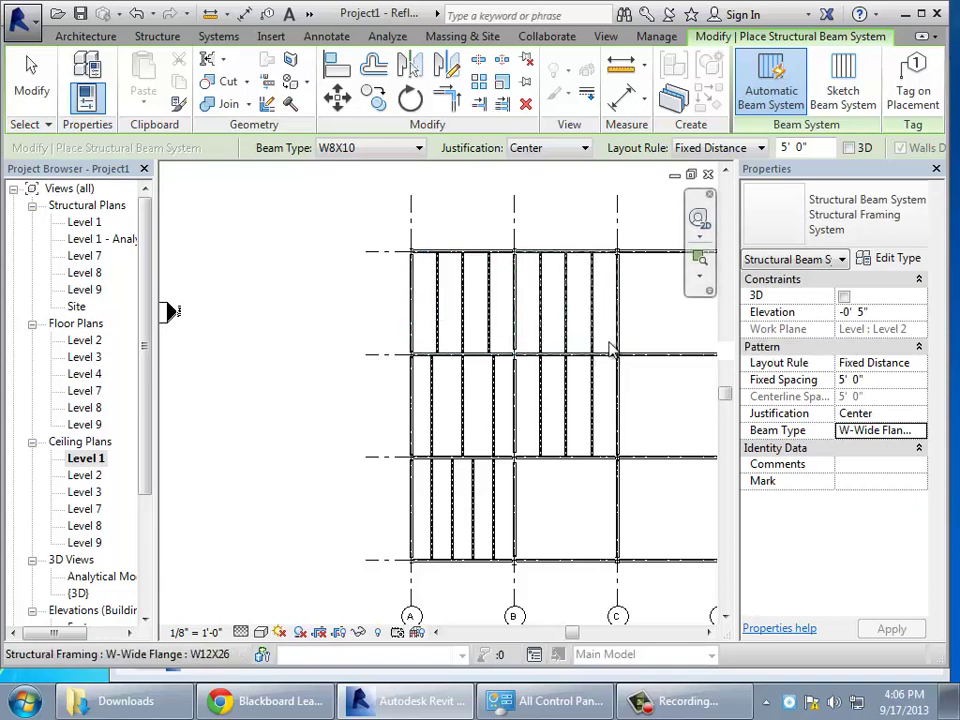
{"action": "left_click", "coordinate": [615, 505]}
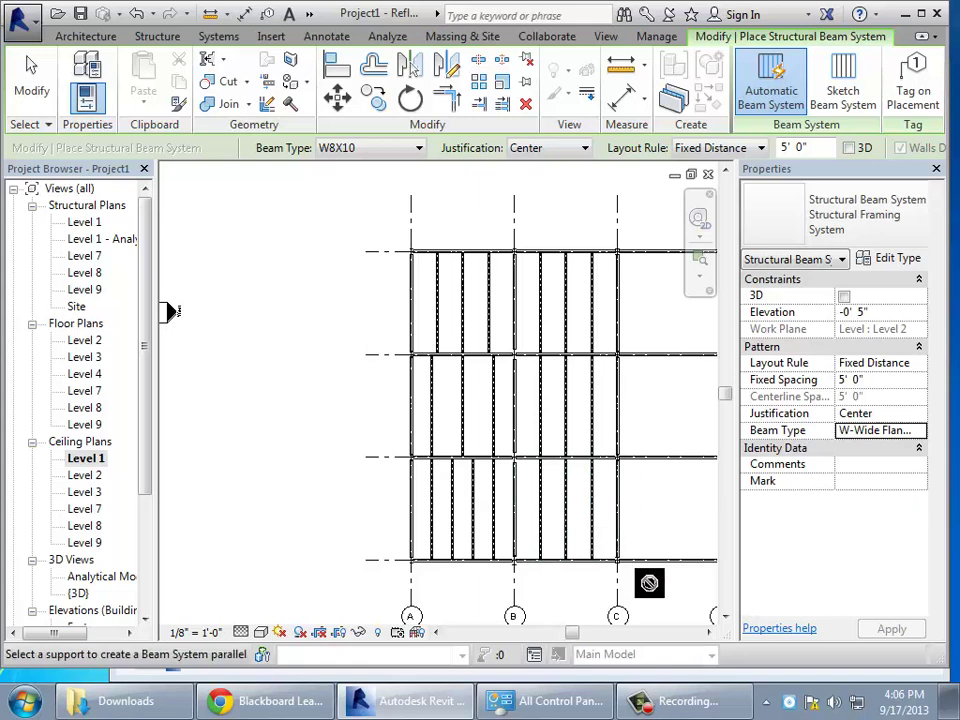
- Sketch a beam system boundary from the four supporting beams around the D-E bay in the upper row
{"action": "left_click", "coordinate": [709, 634]}
{"action": "left_click", "coordinate": [709, 634]}
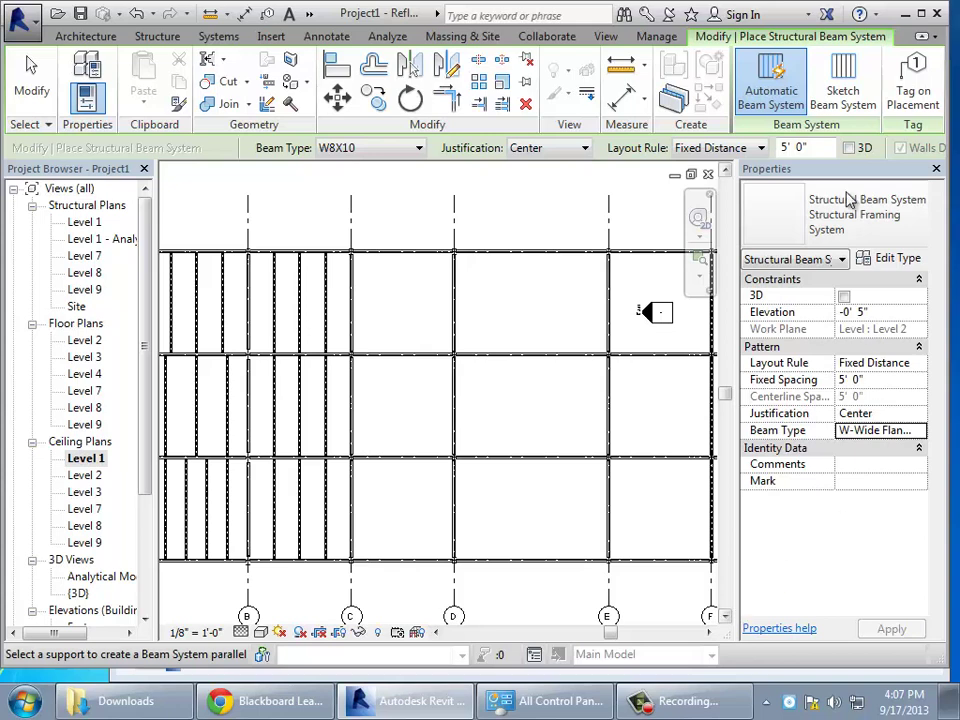
{"action": "left_click", "coordinate": [846, 82]}
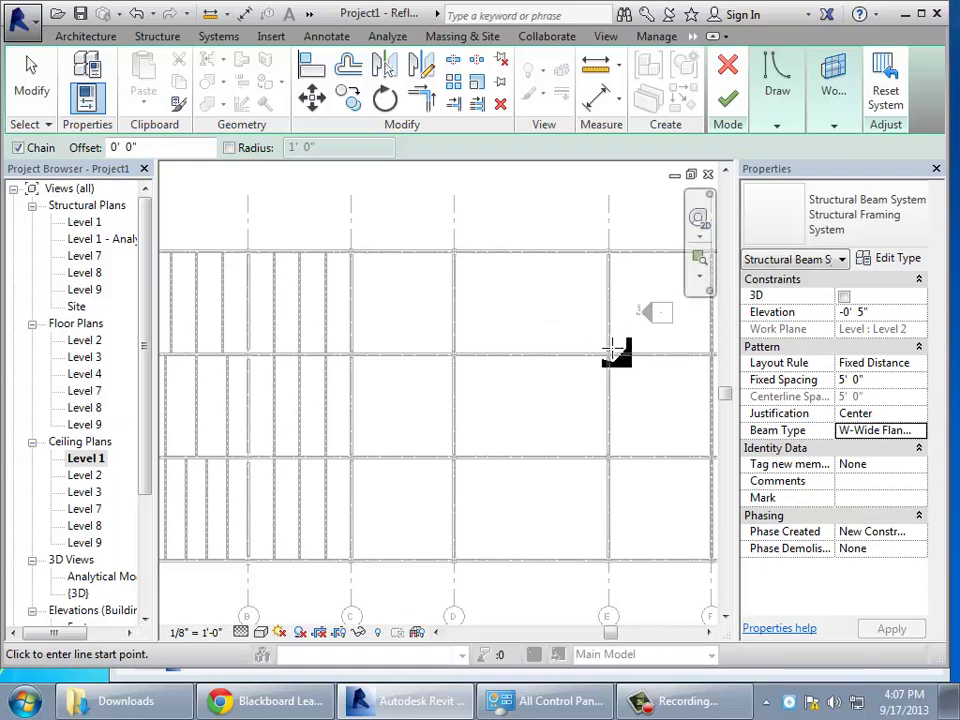
{"action": "left_click", "coordinate": [786, 116]}
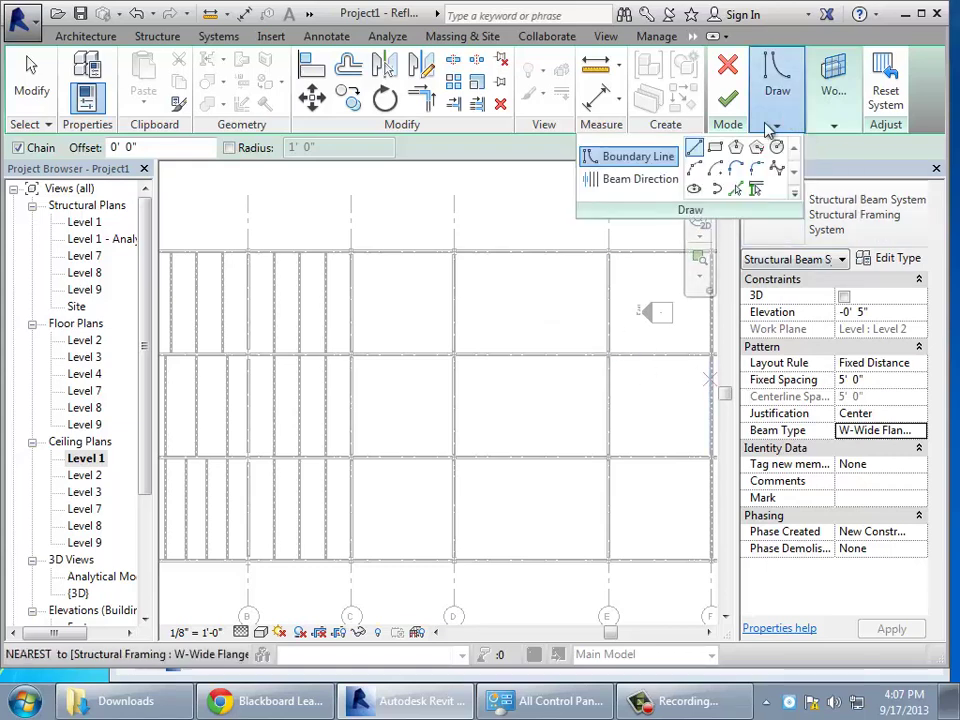
{"action": "left_click", "coordinate": [757, 192]}
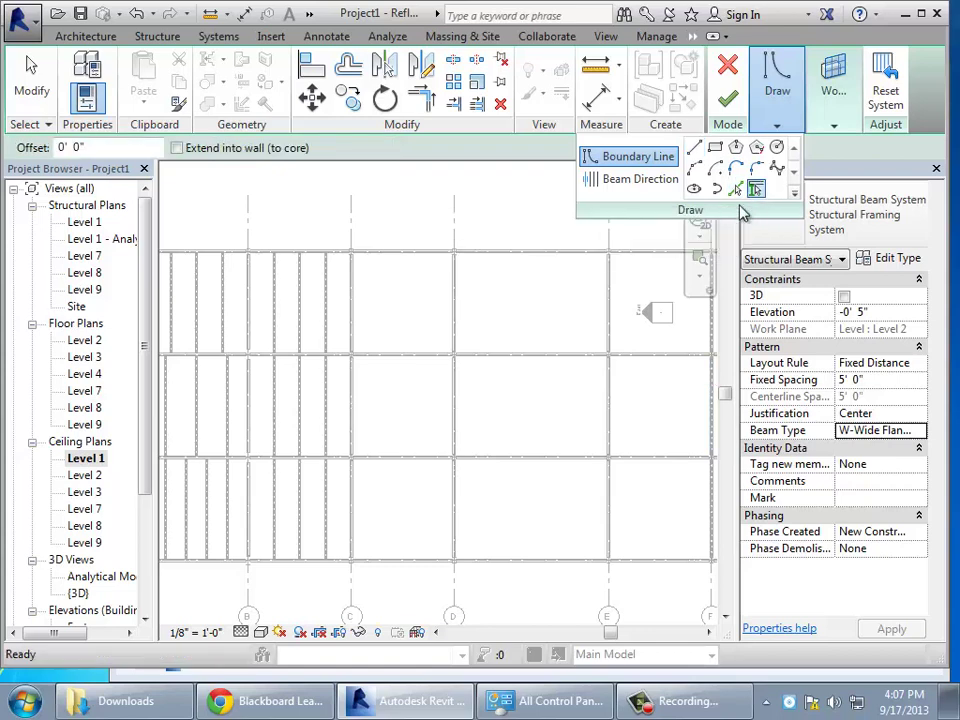
{"action": "left_click", "coordinate": [459, 300]}
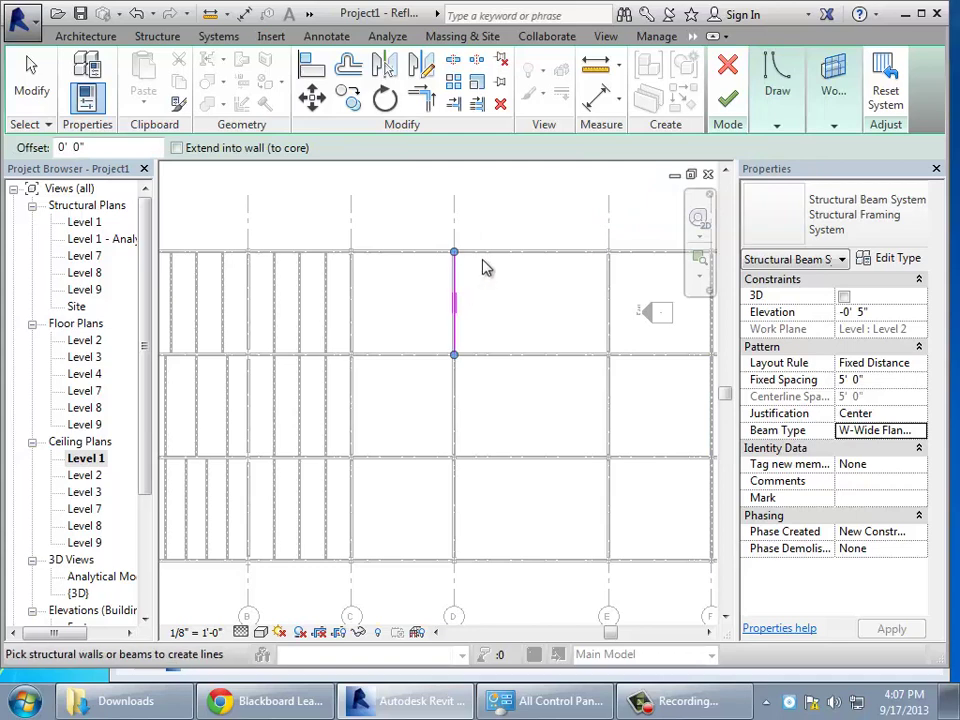
{"action": "left_click", "coordinate": [486, 261]}
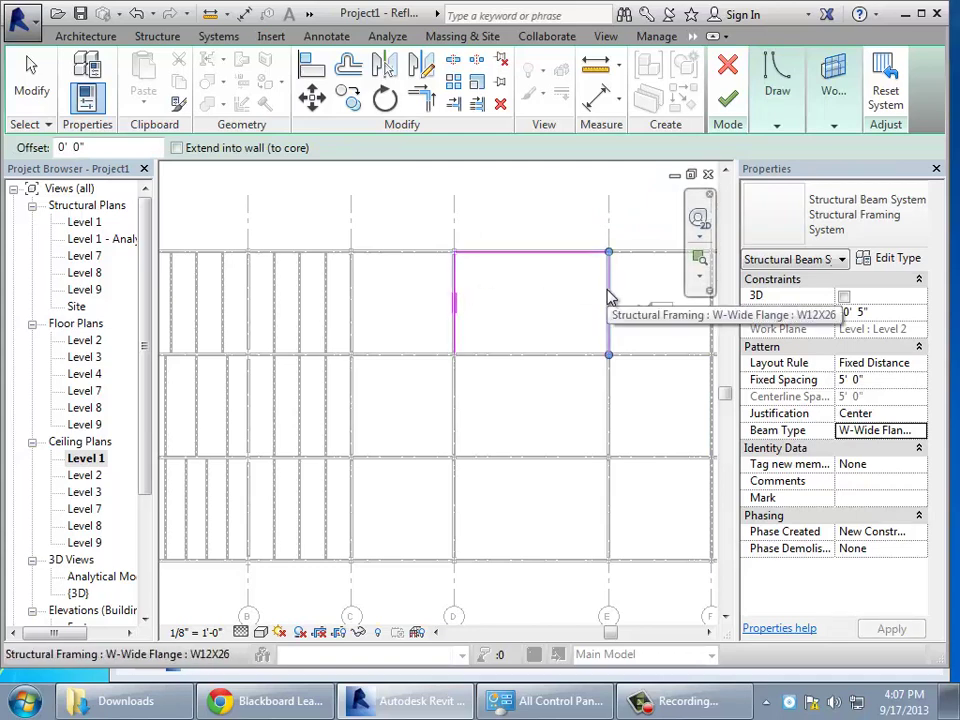
{"action": "left_click", "coordinate": [611, 297]}
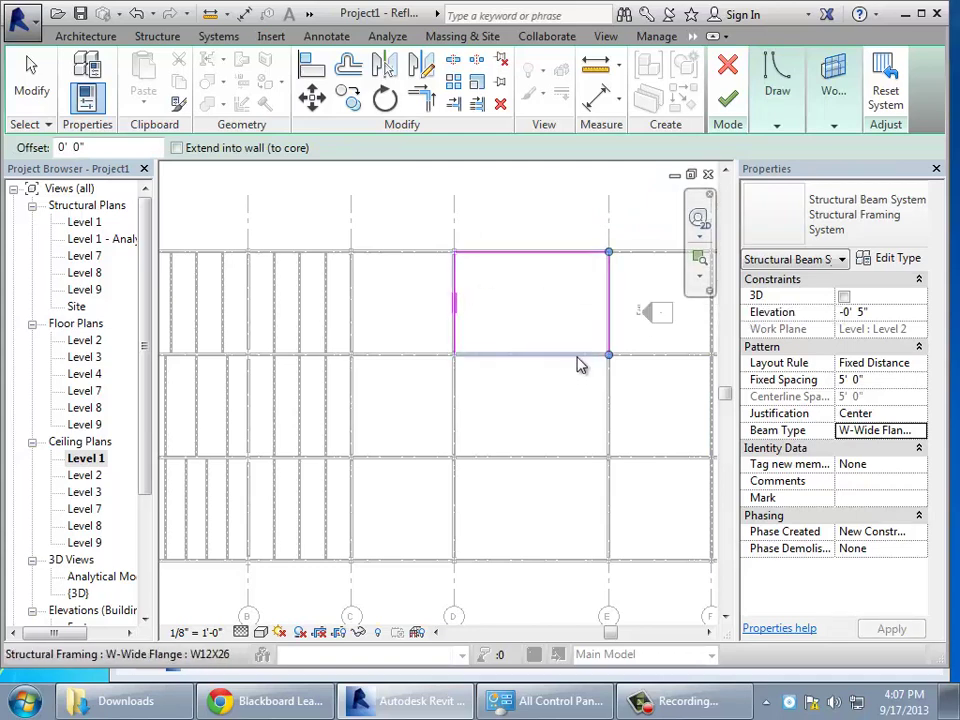
{"action": "left_click", "coordinate": [579, 363]}
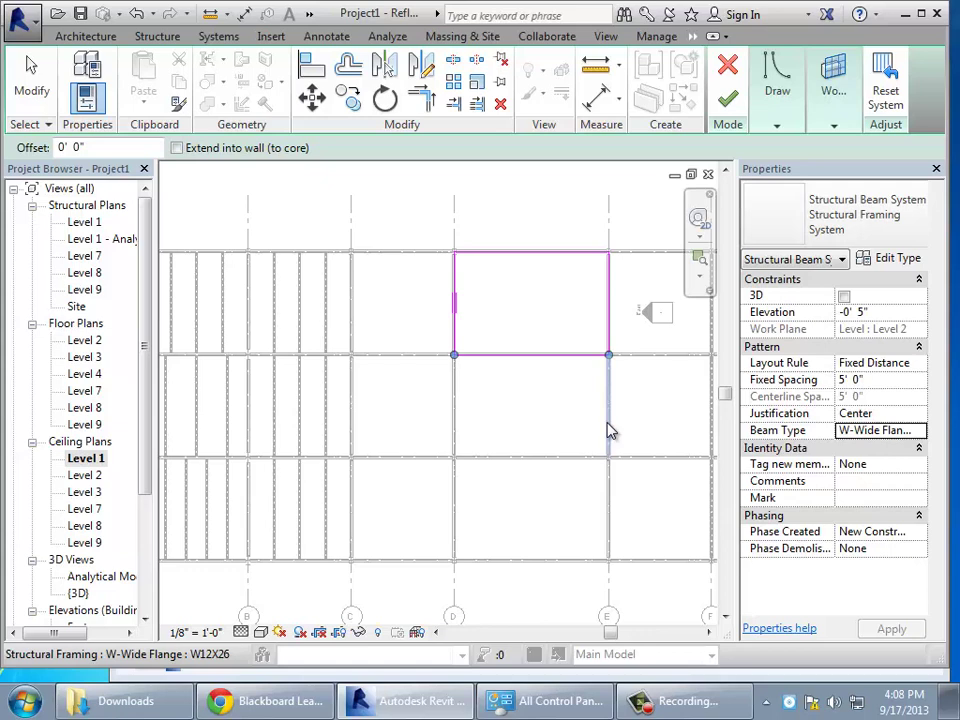
- Sketch a rectangular opening about 7' 0" by 9' 6" inside the D-E bay boundary near grid E and finish the beam system
{"action": "left_click", "coordinate": [777, 110]}
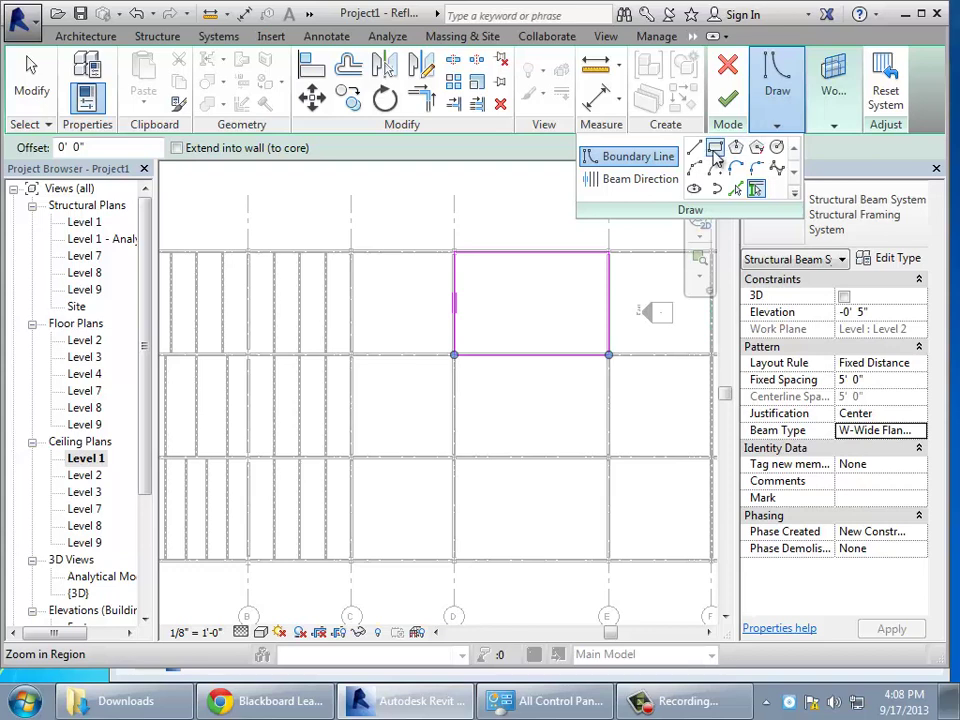
{"action": "left_click", "coordinate": [715, 148]}
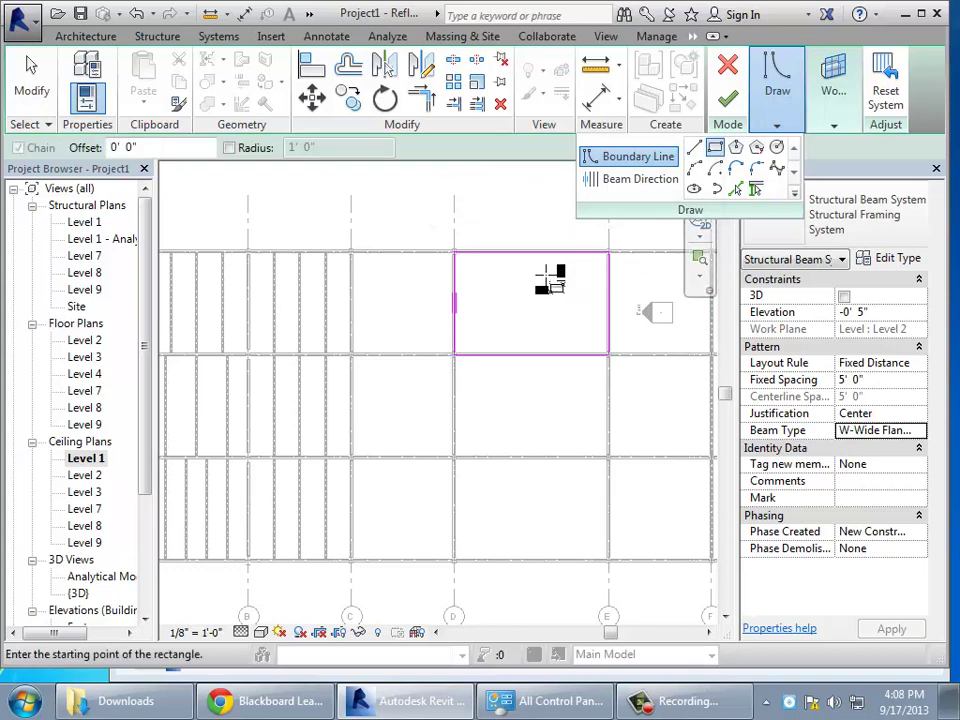
{"action": "left_click", "coordinate": [550, 287]}
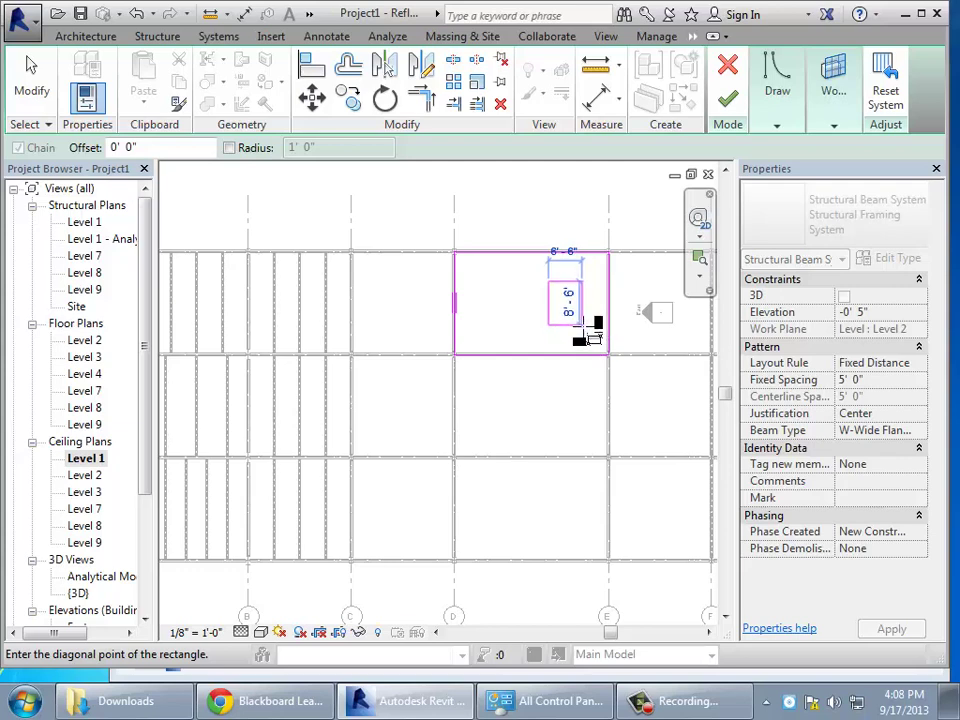
{"action": "left_click", "coordinate": [590, 337]}
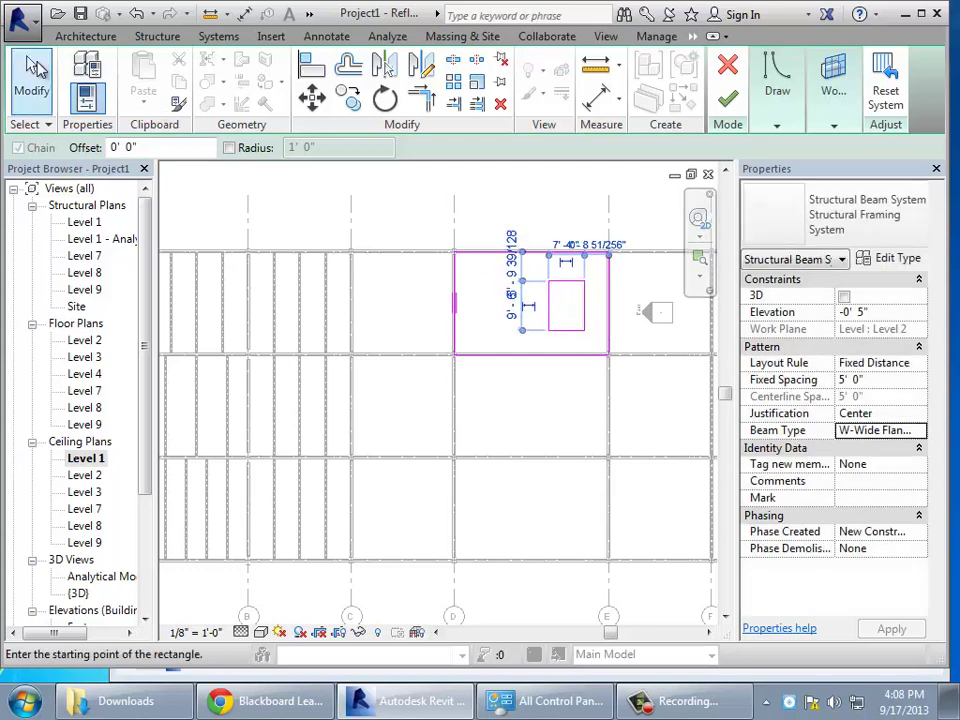
{"action": "left_click", "coordinate": [31, 72]}
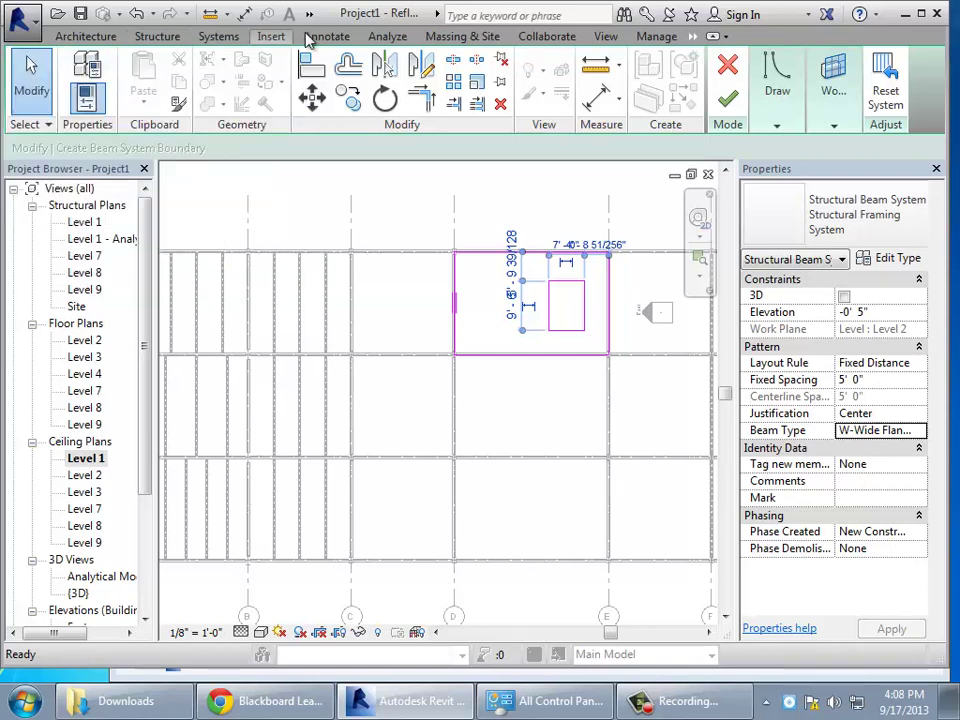
{"action": "left_click", "coordinate": [723, 104]}
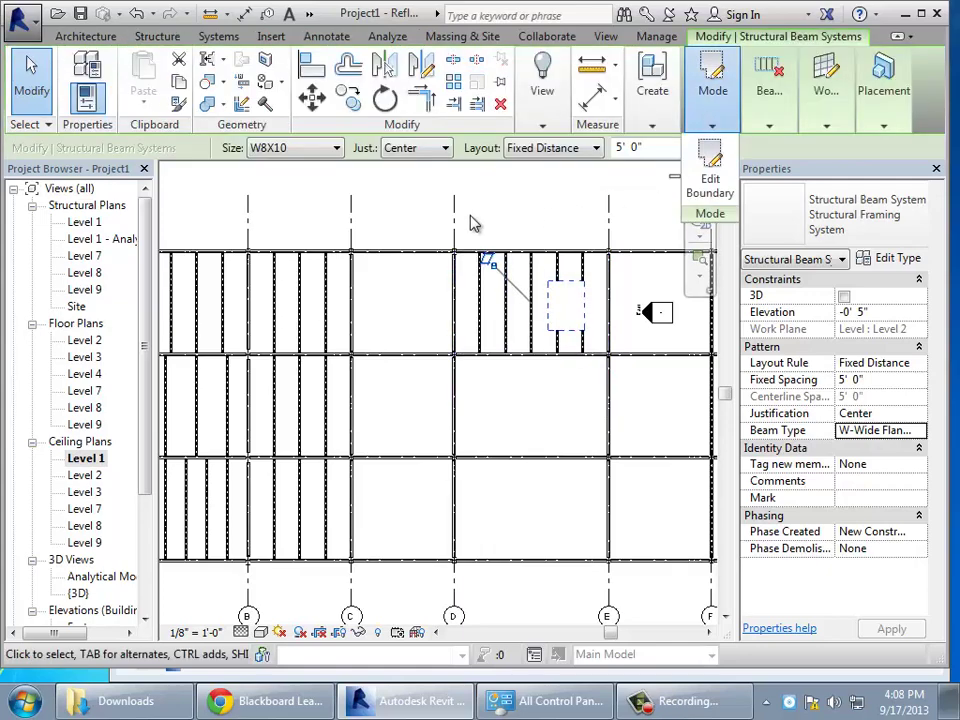
{"action": "left_click", "coordinate": [375, 221]}
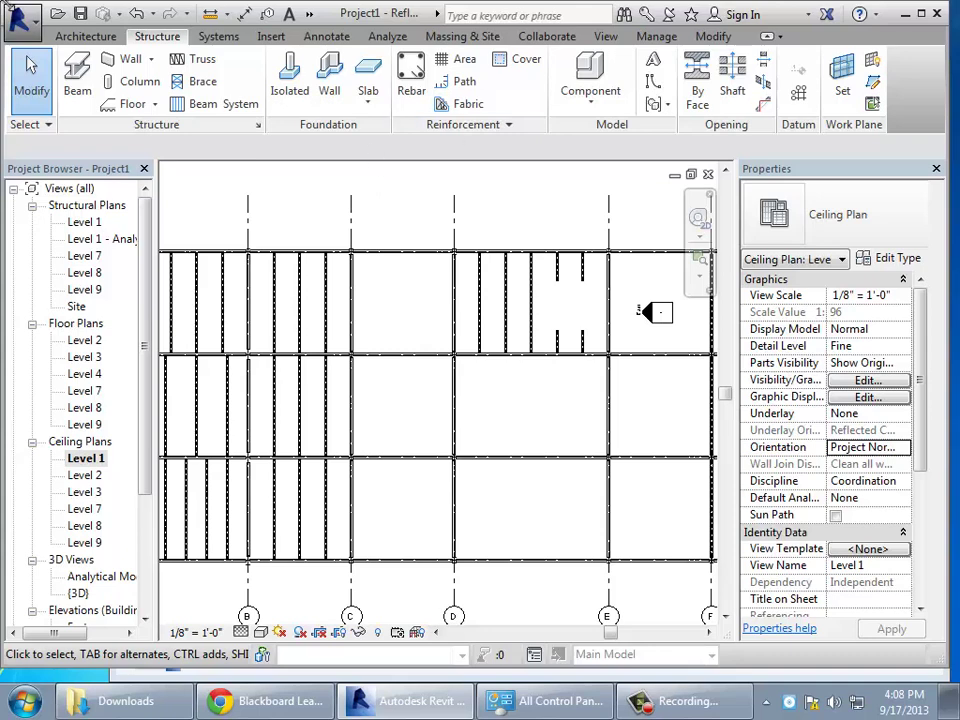
- Place a W8X10 beam along the opening's upper edge, from the first cut joist to the beam on grid E, and end placement
{"action": "left_click", "coordinate": [84, 70]}
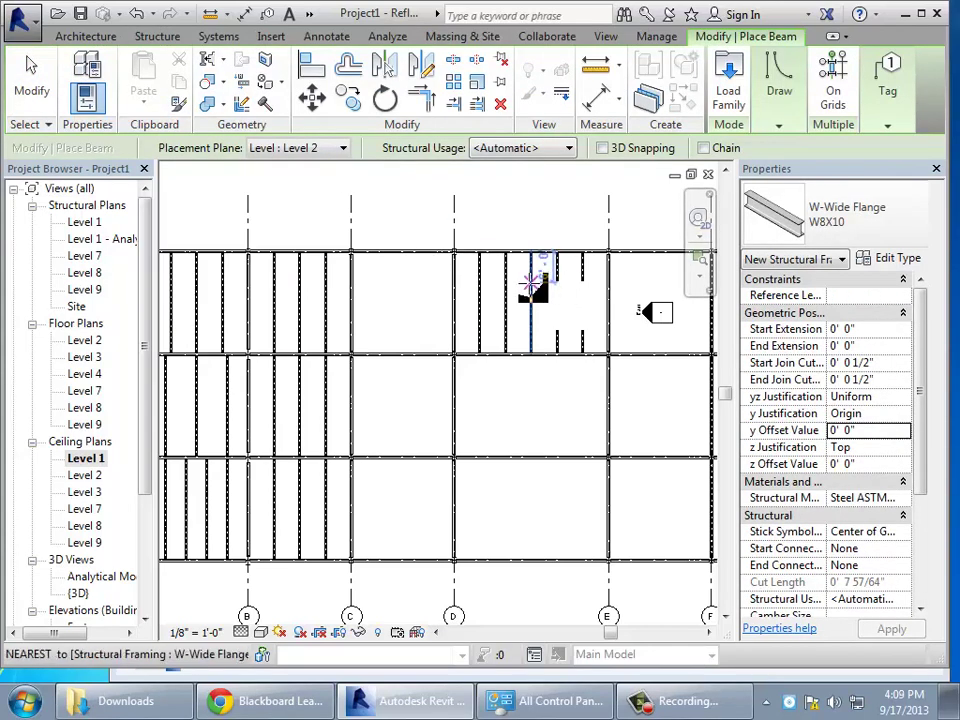
{"action": "left_click", "coordinate": [557, 280]}
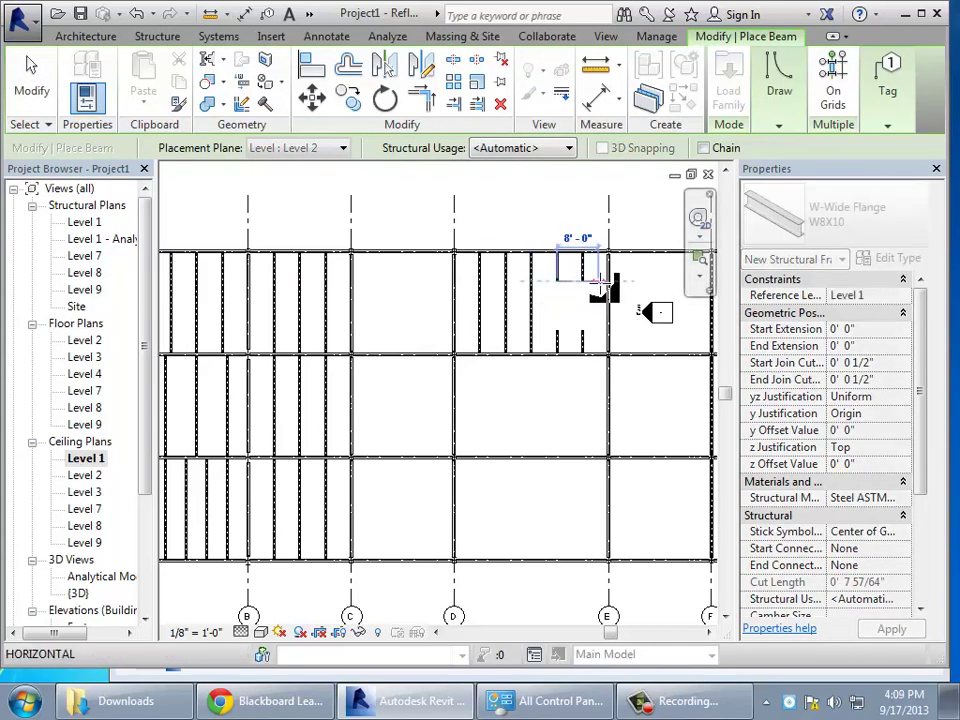
{"action": "left_click", "coordinate": [608, 281]}
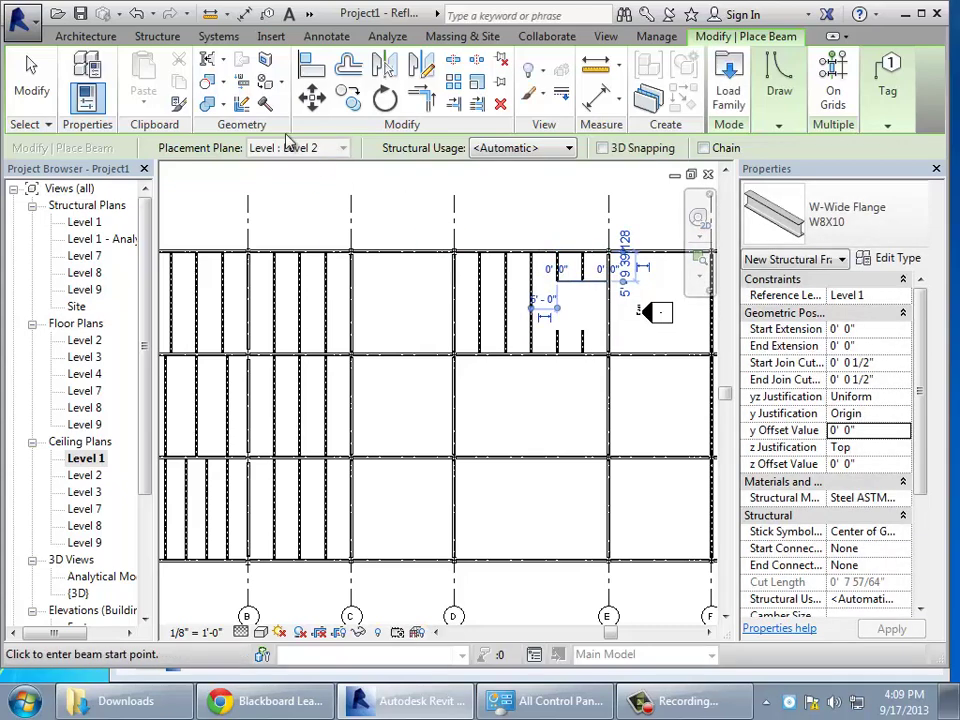
{"action": "left_click", "coordinate": [40, 68]}
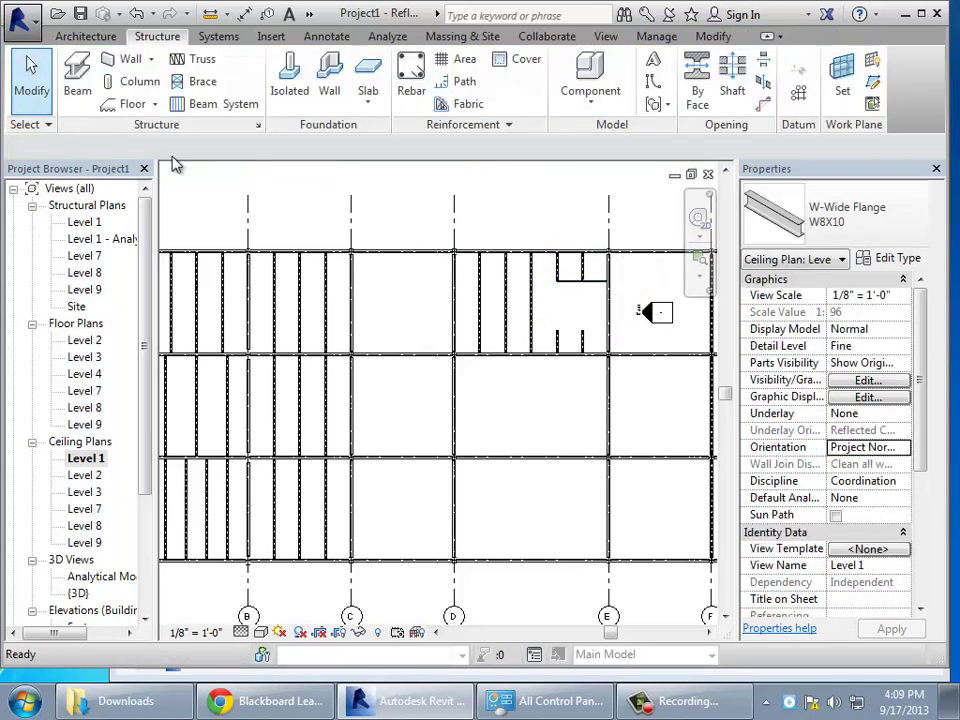
- Extend the opening's W8X10 header beam in the upper-row D-E bay to the full-length joist beside the opening
{"action": "left_click", "coordinate": [572, 283]}
{"action": "left_click_drag", "start_coordinate": [559, 281], "coordinate": [535, 284]}
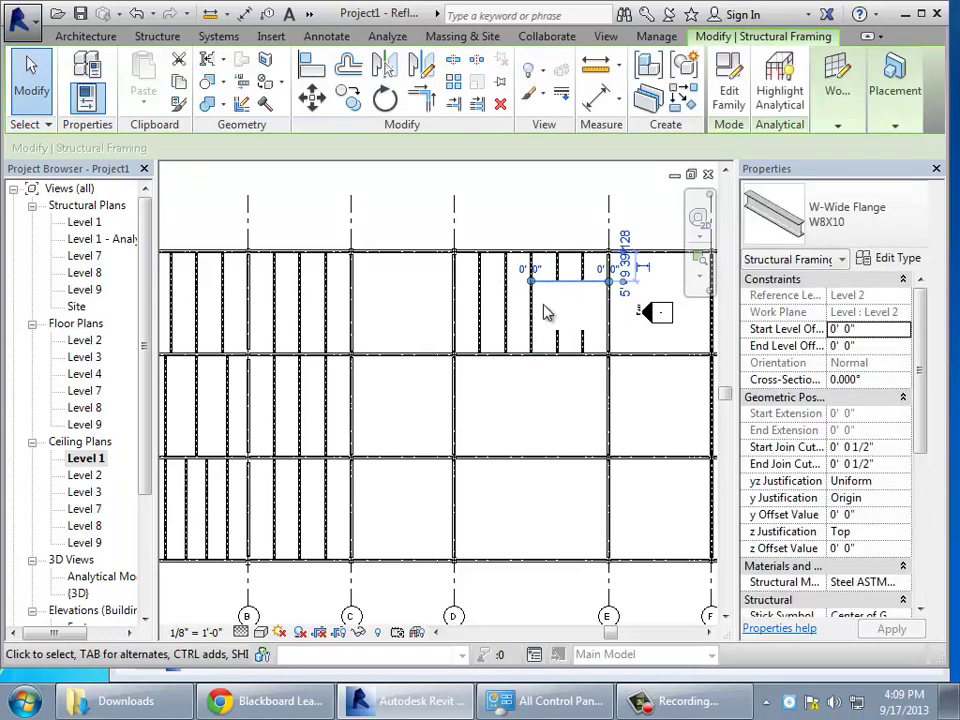
{"action": "left_click", "coordinate": [560, 320]}
{"action": "scroll", "coordinate": [560, 310], "scroll_direction": "up", "scroll_amount": 2}
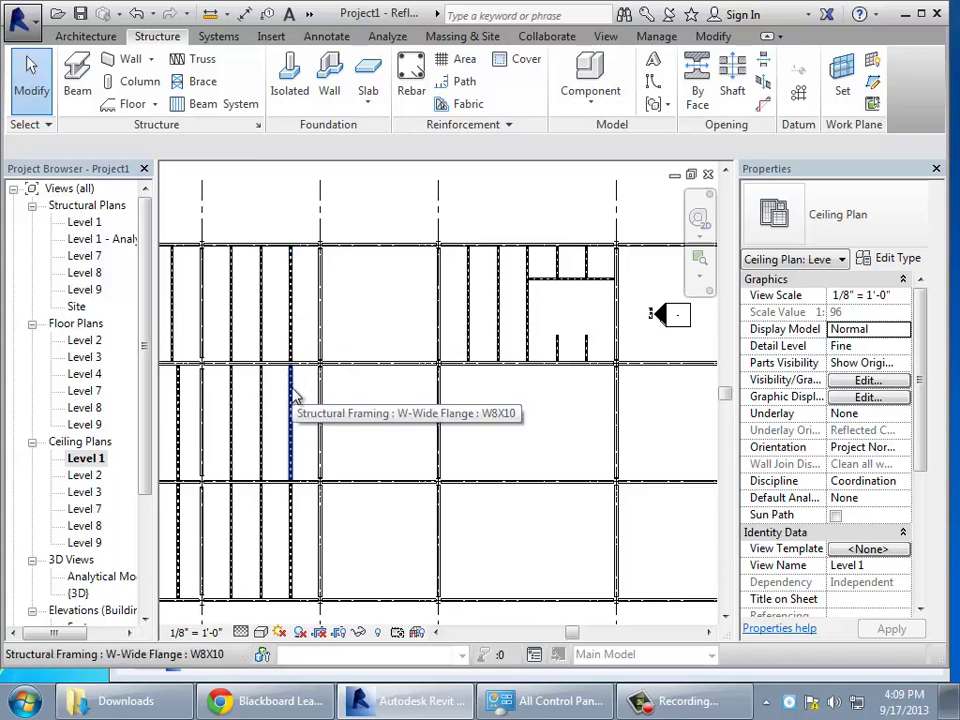
- Edit the lower-row B-C beam system so its joists run parallel to the bay's upper boundary edge, and finish the sketch
{"action": "left_click", "coordinate": [221, 488]}
{"action": "mouse_move", "coordinate": [765, 111]}
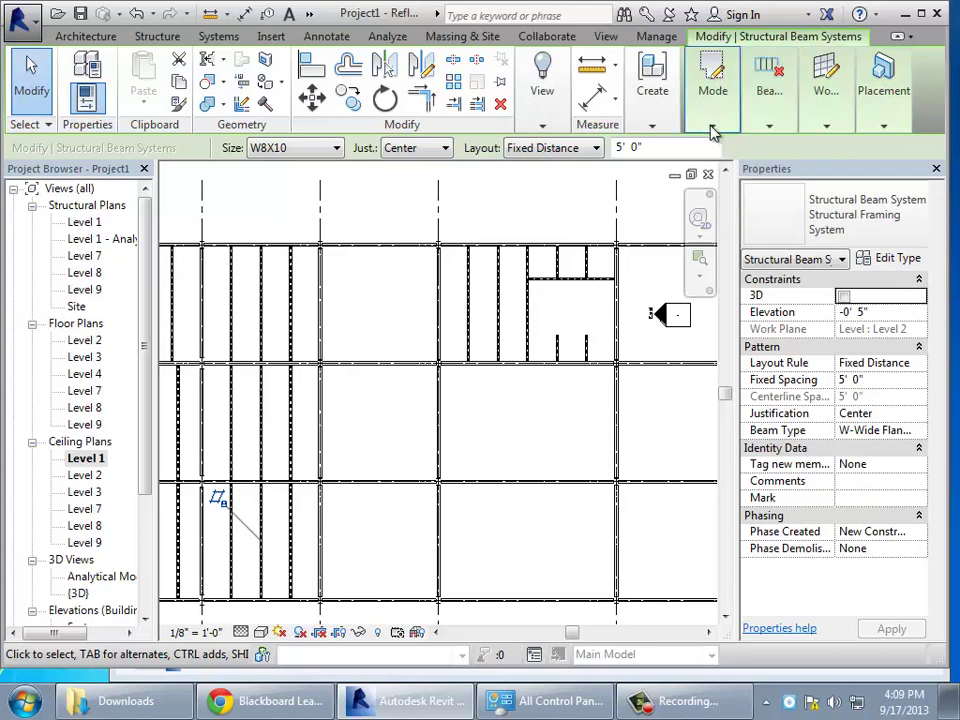
{"action": "mouse_move", "coordinate": [713, 133]}
{"action": "left_click", "coordinate": [710, 182]}
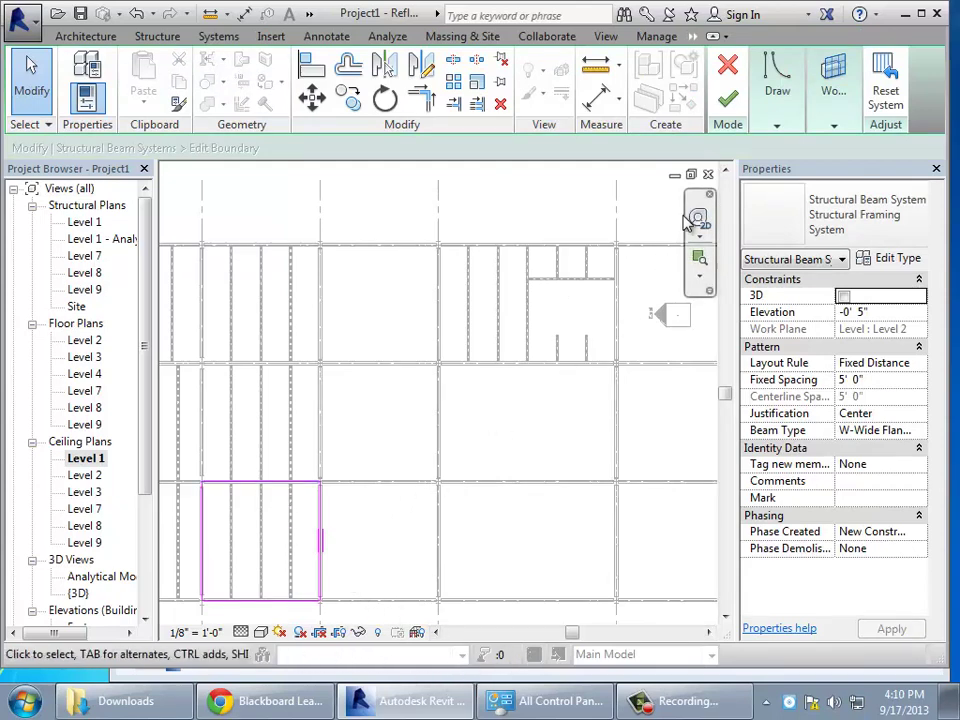
{"action": "left_click", "coordinate": [779, 95]}
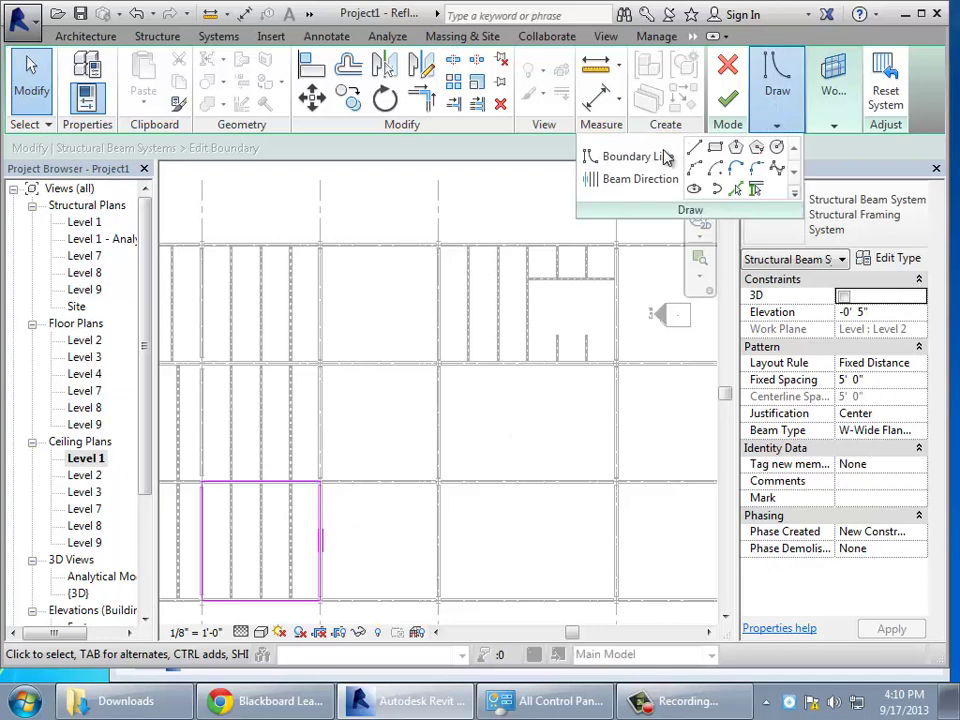
{"action": "left_click", "coordinate": [603, 180]}
{"action": "left_click", "coordinate": [275, 485]}
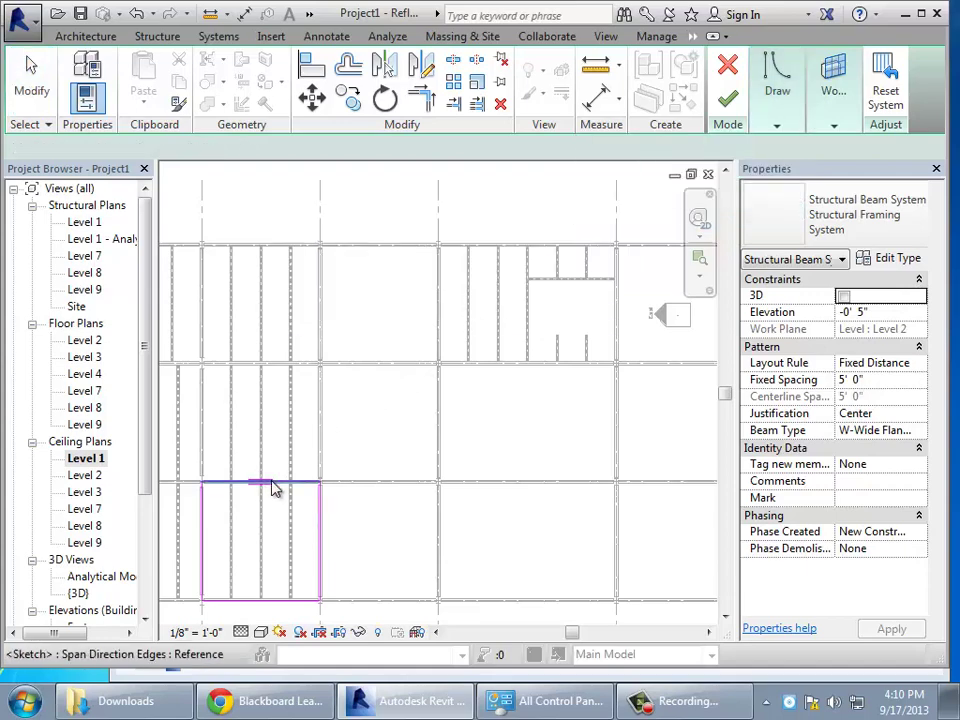
{"action": "left_click", "coordinate": [728, 97]}
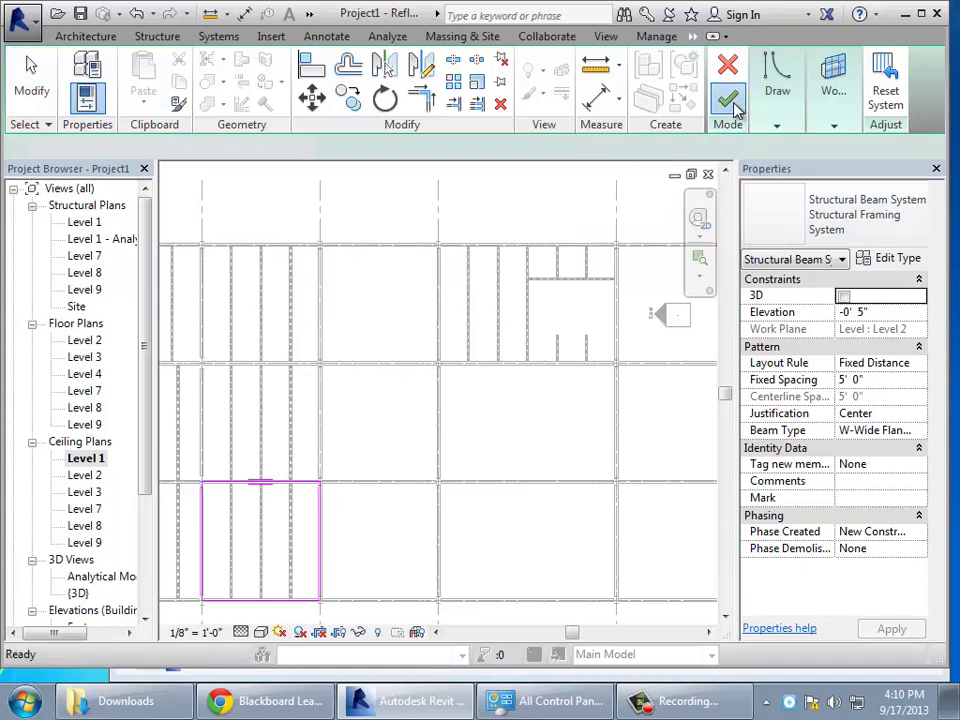
{"action": "left_click", "coordinate": [369, 561]}
{"action": "left_click", "coordinate": [272, 486]}
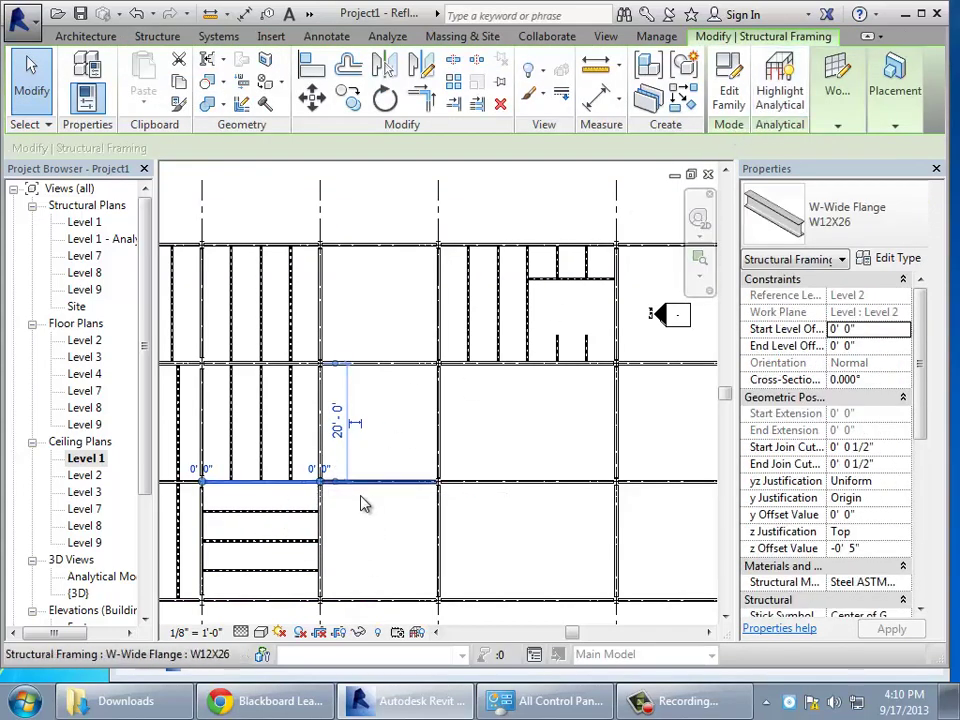
{"action": "left_click", "coordinate": [340, 535]}
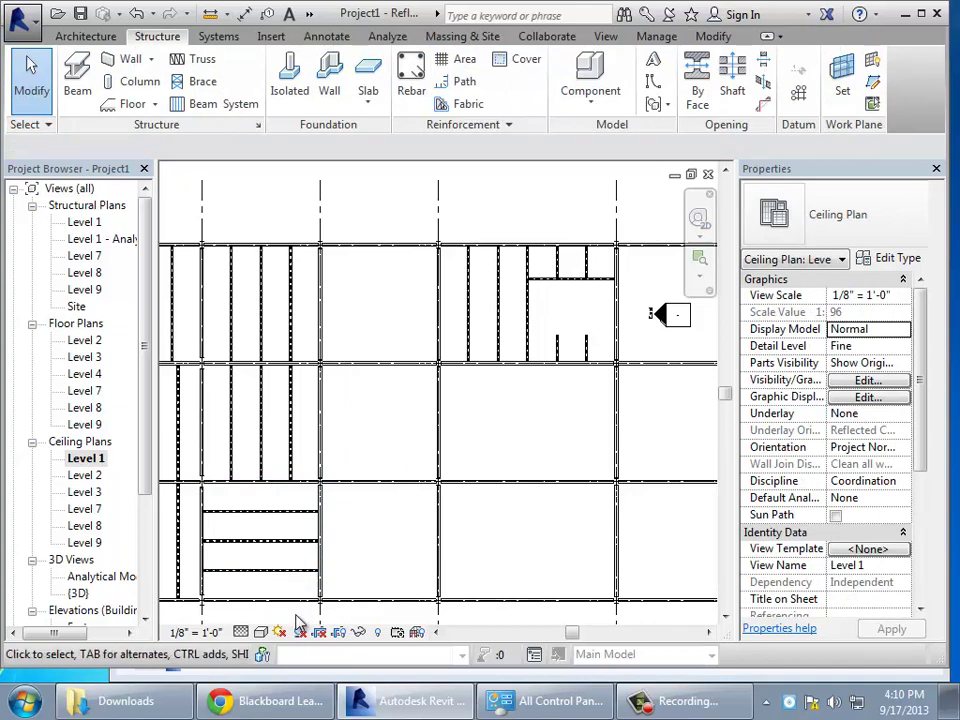
- Redirect the lower-row B-C beam system along a sketched diagonal about 20' 0" long at about 54°, and finish the sketch
{"action": "key", "text": "Tab"}
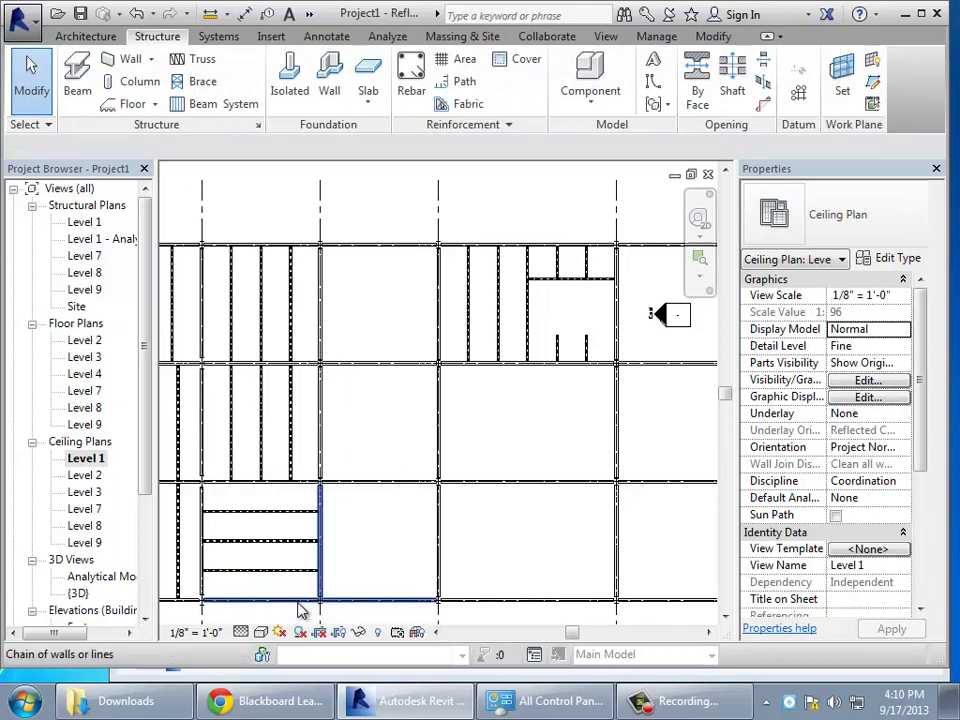
{"action": "key", "text": "Tab"}
{"action": "left_click", "coordinate": [300, 610]}
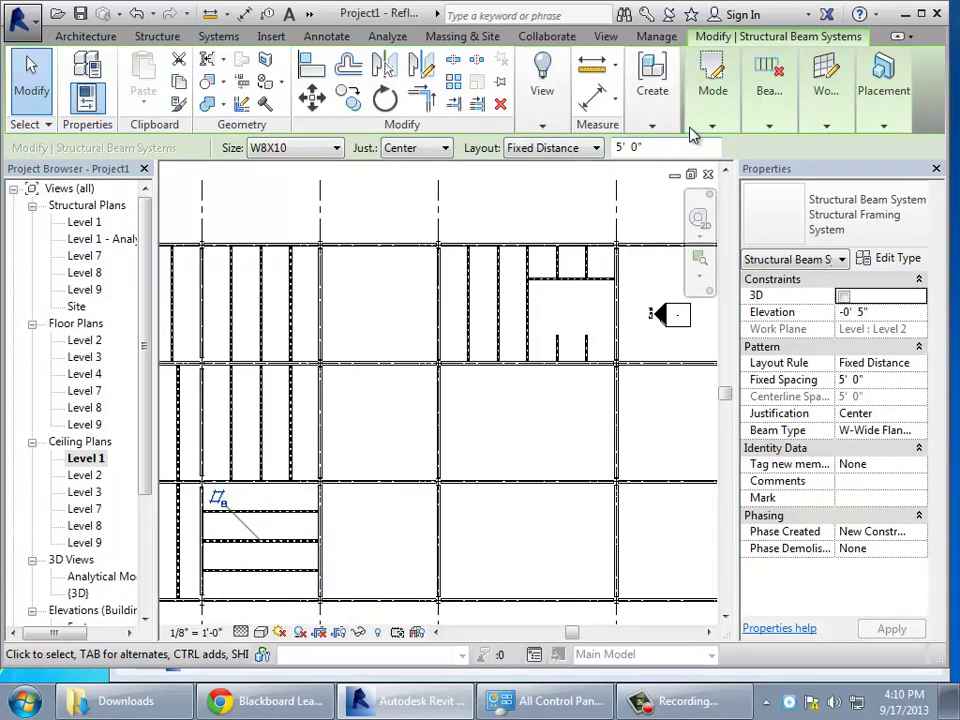
{"action": "left_click", "coordinate": [712, 80]}
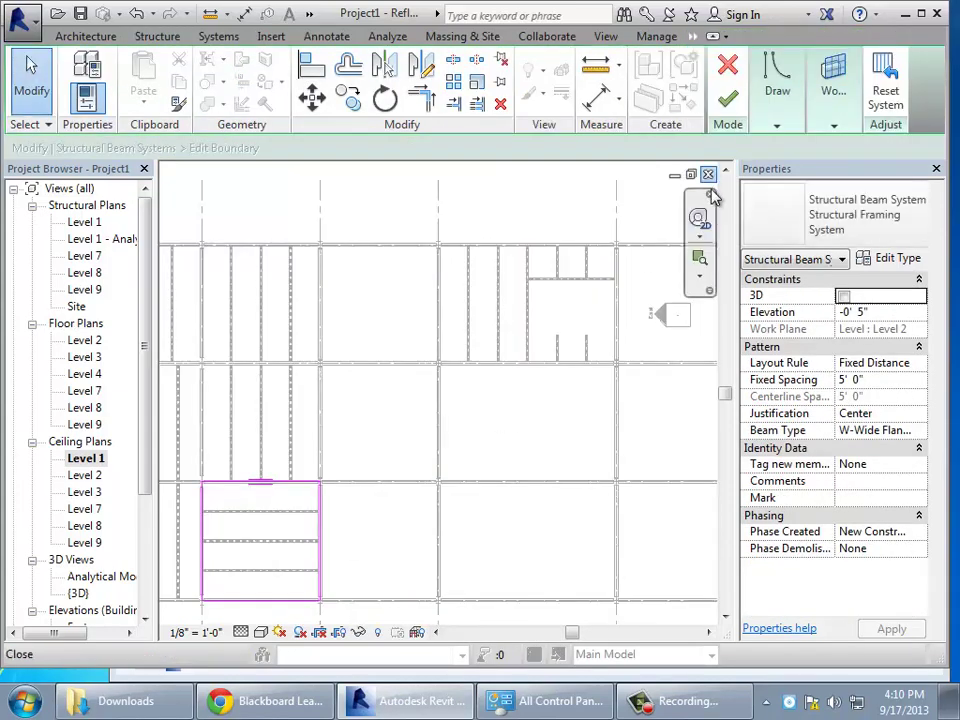
{"action": "left_click", "coordinate": [792, 117]}
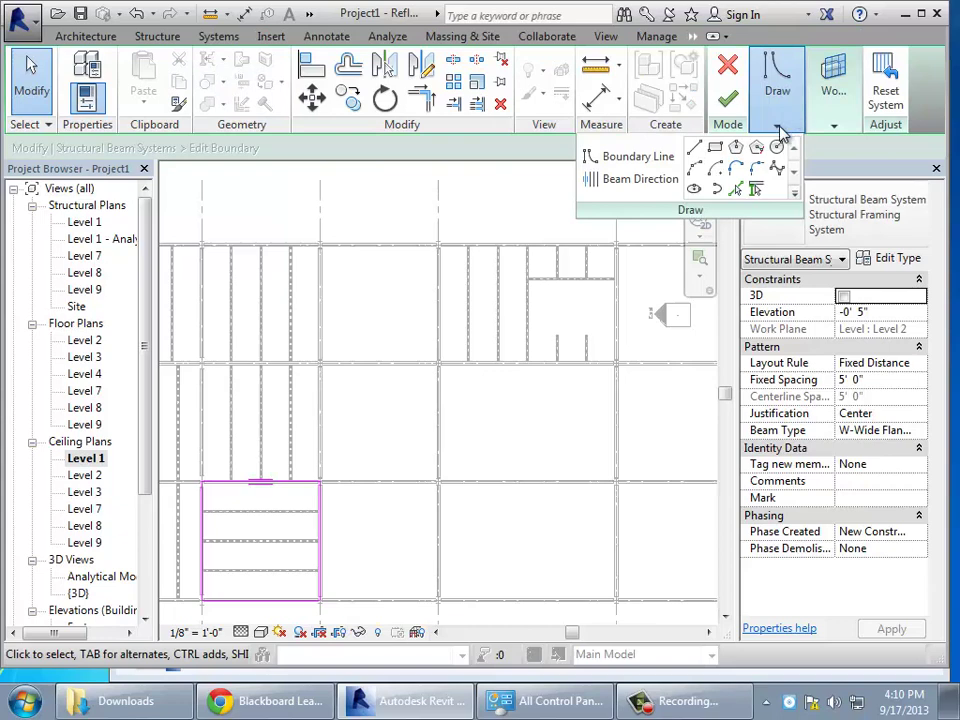
{"action": "left_click", "coordinate": [632, 179]}
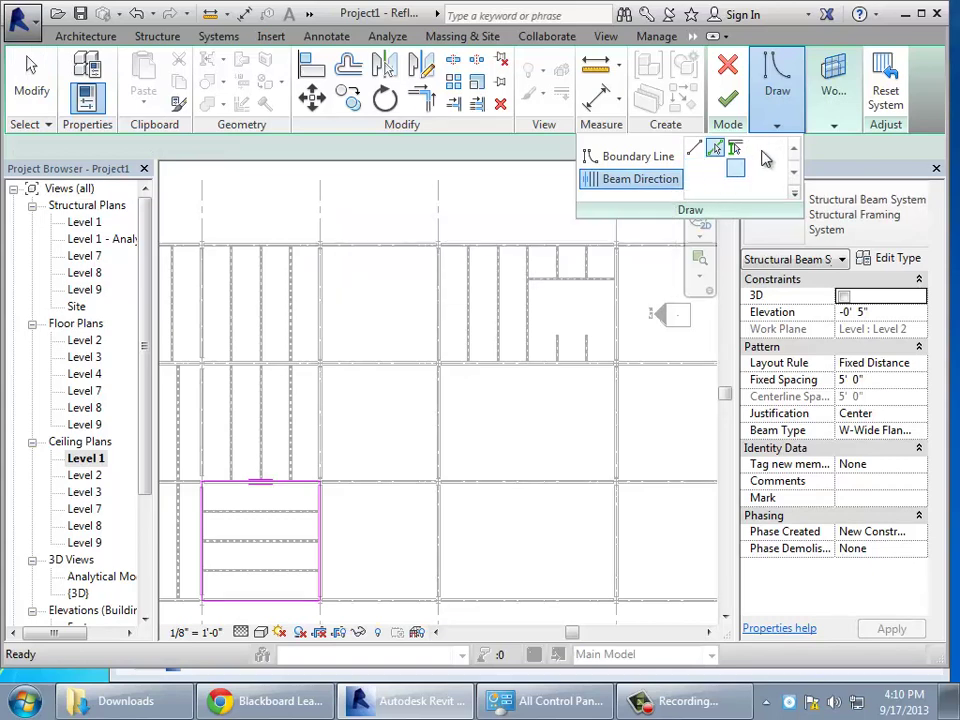
{"action": "left_click", "coordinate": [694, 148]}
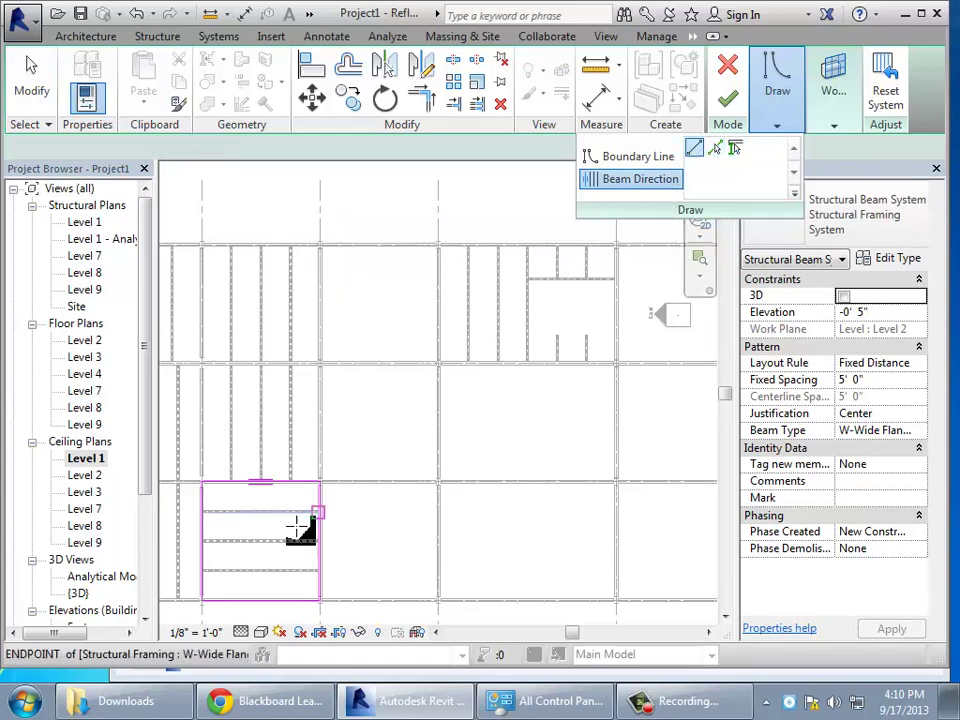
{"action": "left_click", "coordinate": [234, 589]}
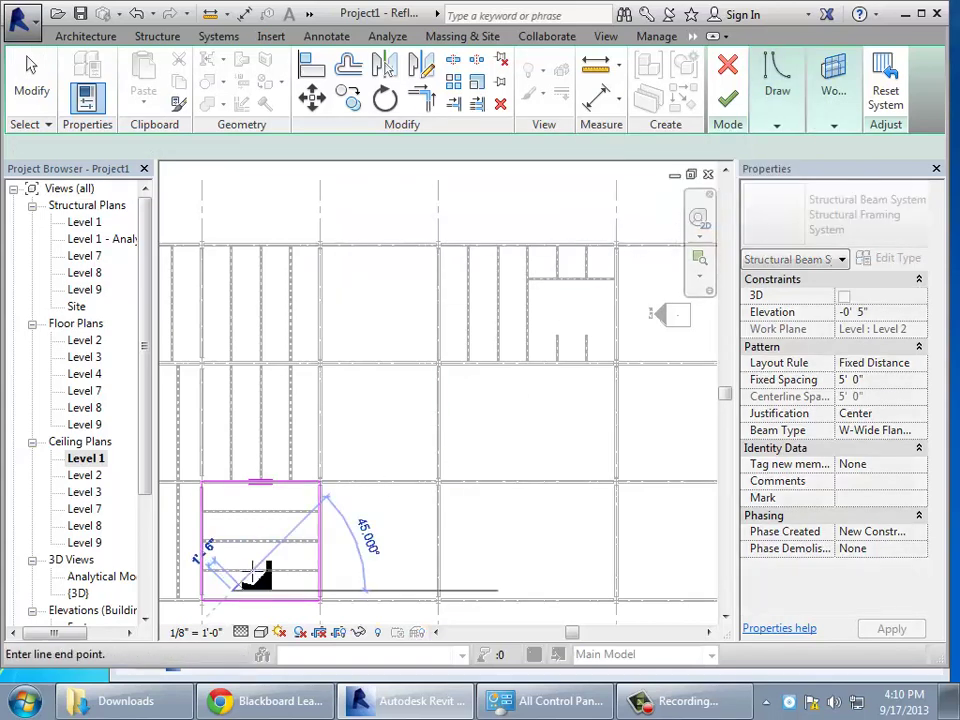
{"action": "left_click", "coordinate": [301, 491]}
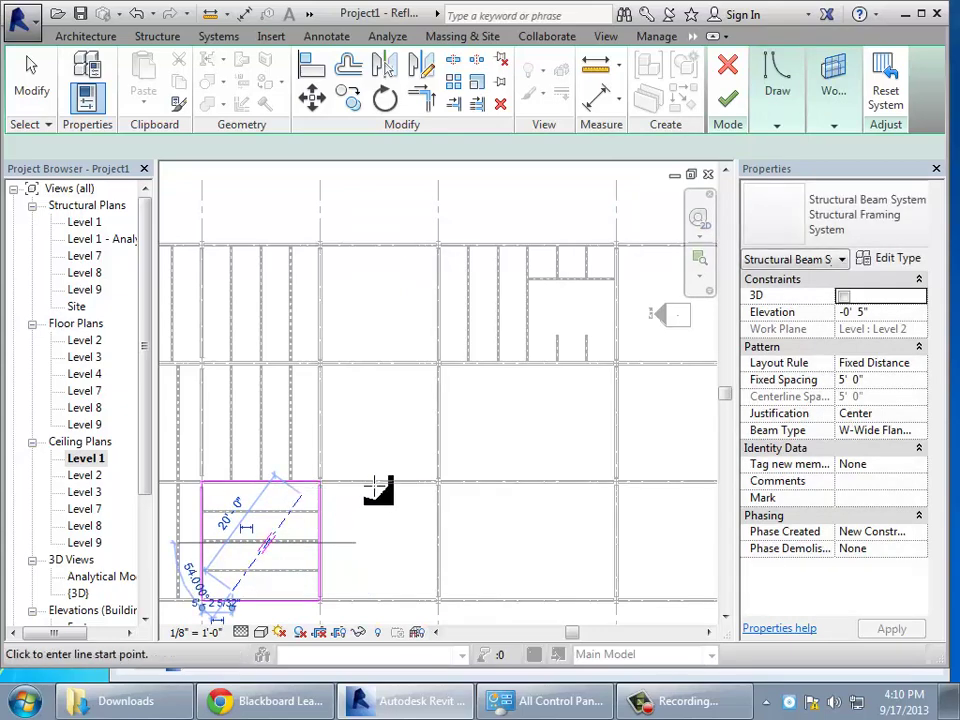
{"action": "left_click", "coordinate": [730, 100]}
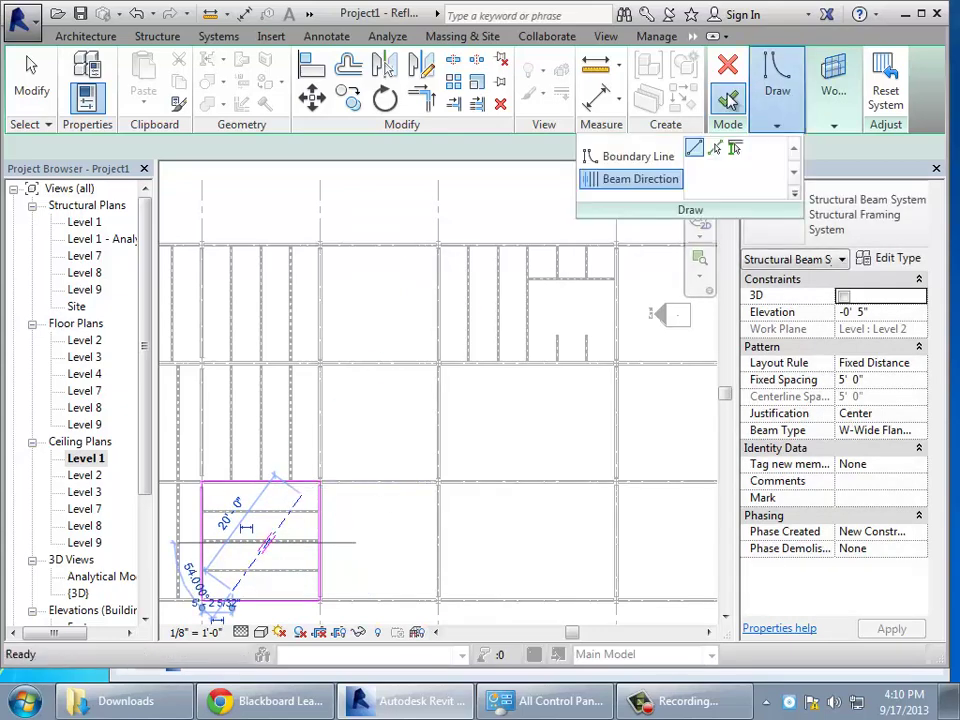
{"action": "left_click", "coordinate": [350, 551]}
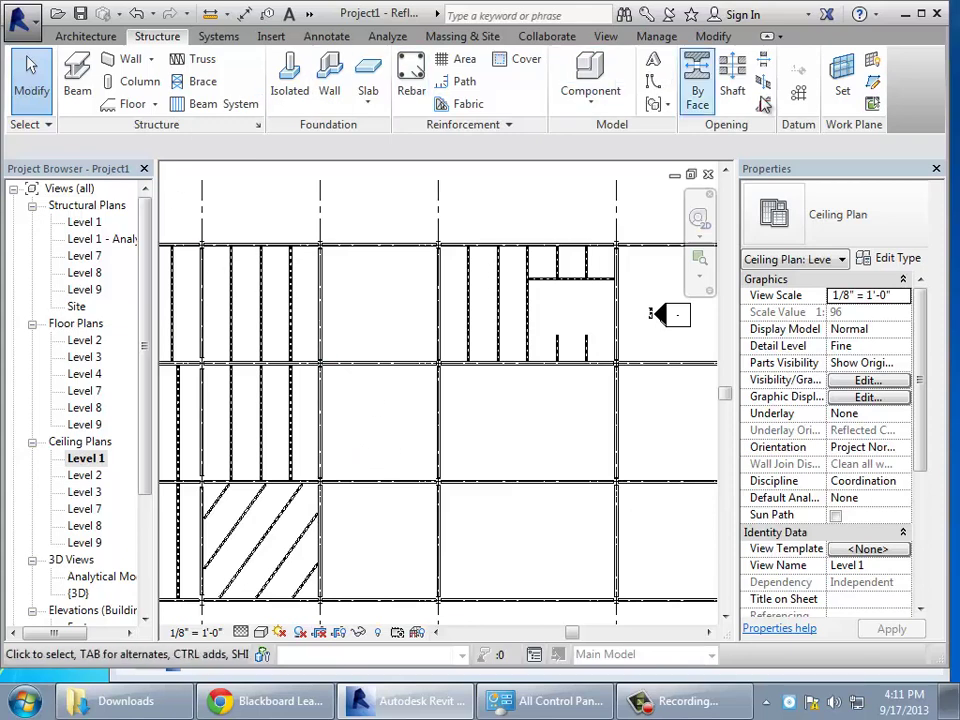
- Open the default 3D view and bring the framing with the diagonal joist bay into close view
{"action": "left_click", "coordinate": [309, 15]}
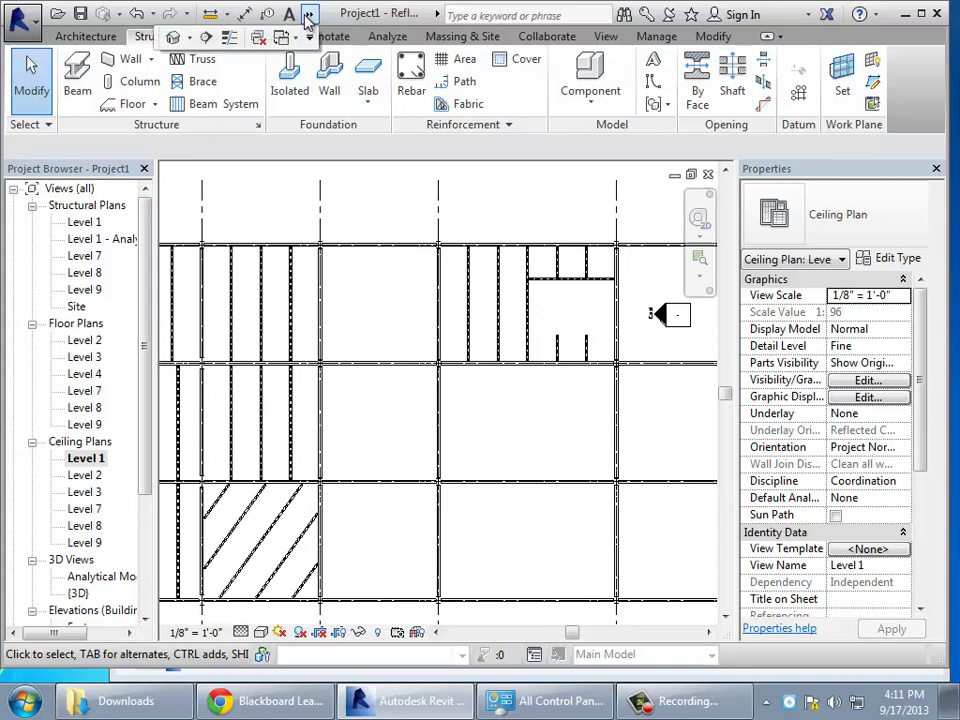
{"action": "left_click", "coordinate": [173, 37]}
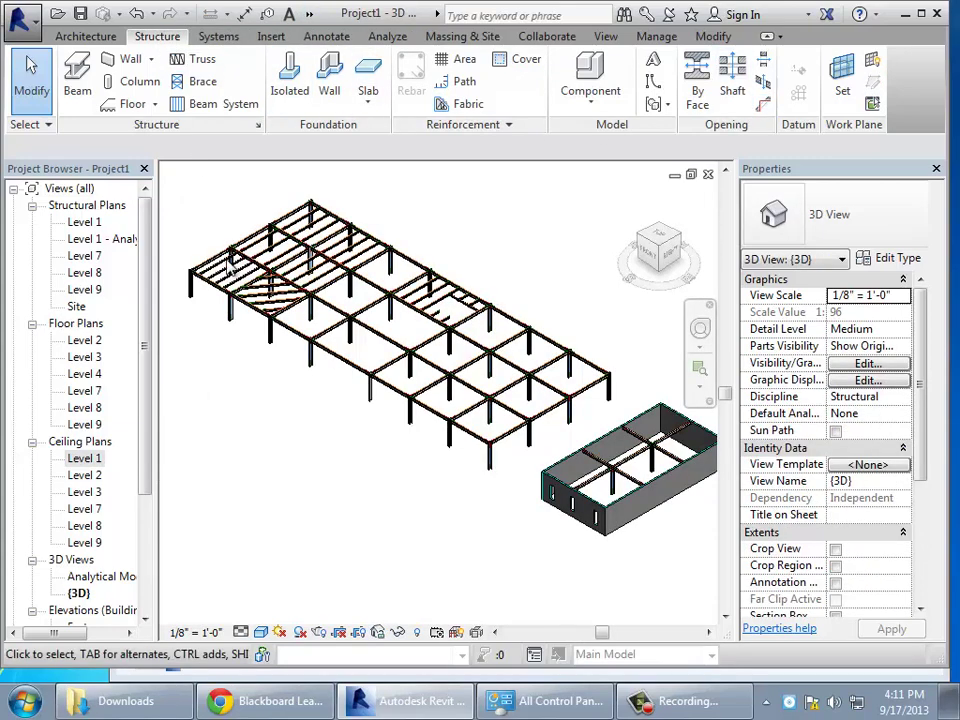
{"action": "scroll", "coordinate": [230, 376], "scroll_direction": "up", "scroll_amount": 4}
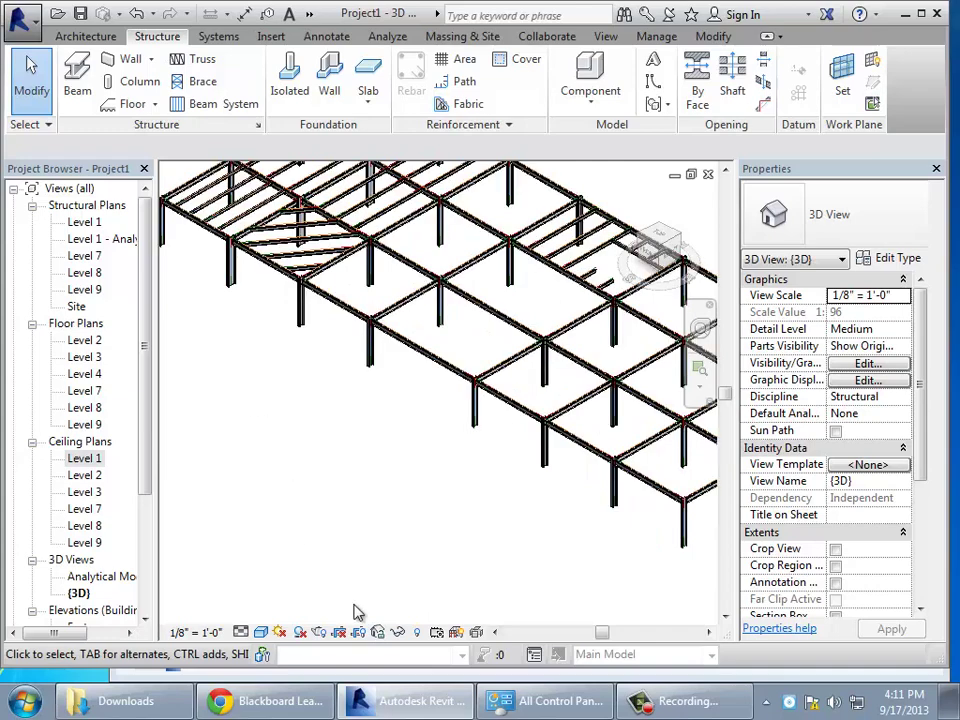
{"action": "left_click_drag", "start_coordinate": [604, 633], "coordinate": [597, 638]}
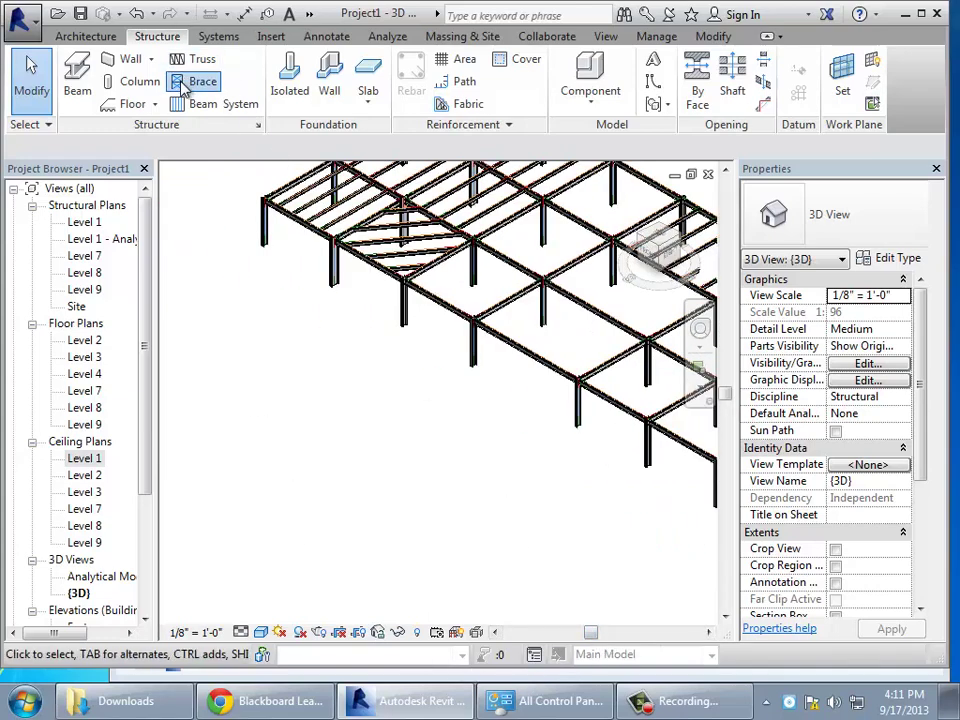
- Place an HSS6X6X.500 brace with 3D Snapping from the base of the lower-row corner column at grid A to the A-B edge beam's midpoint
{"action": "left_click", "coordinate": [187, 80]}
{"action": "left_click", "coordinate": [160, 36]}
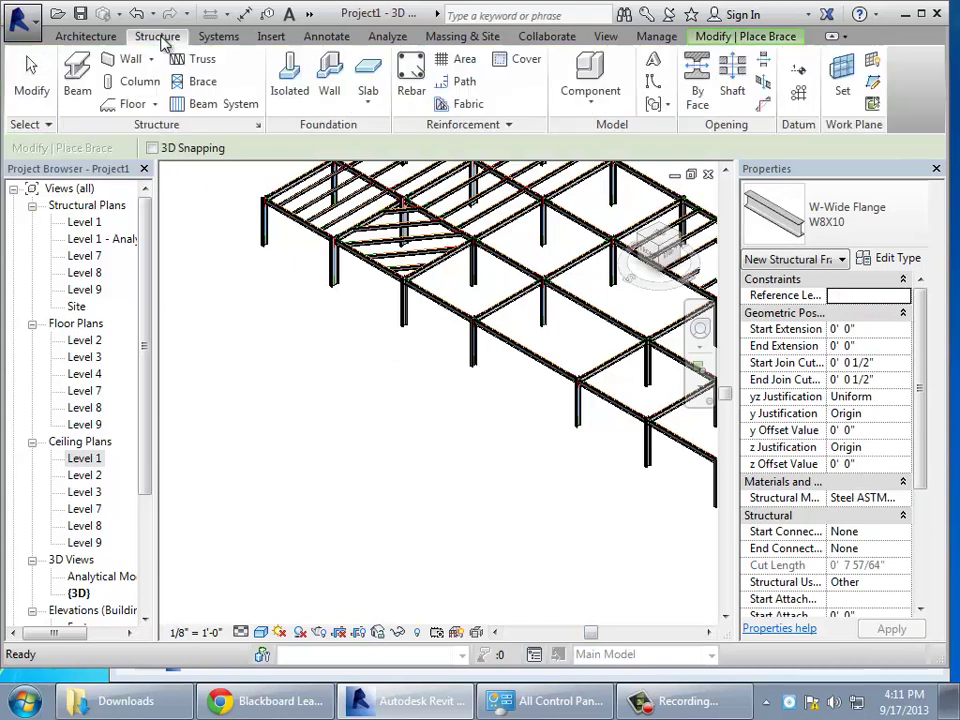
{"action": "left_click", "coordinate": [187, 90]}
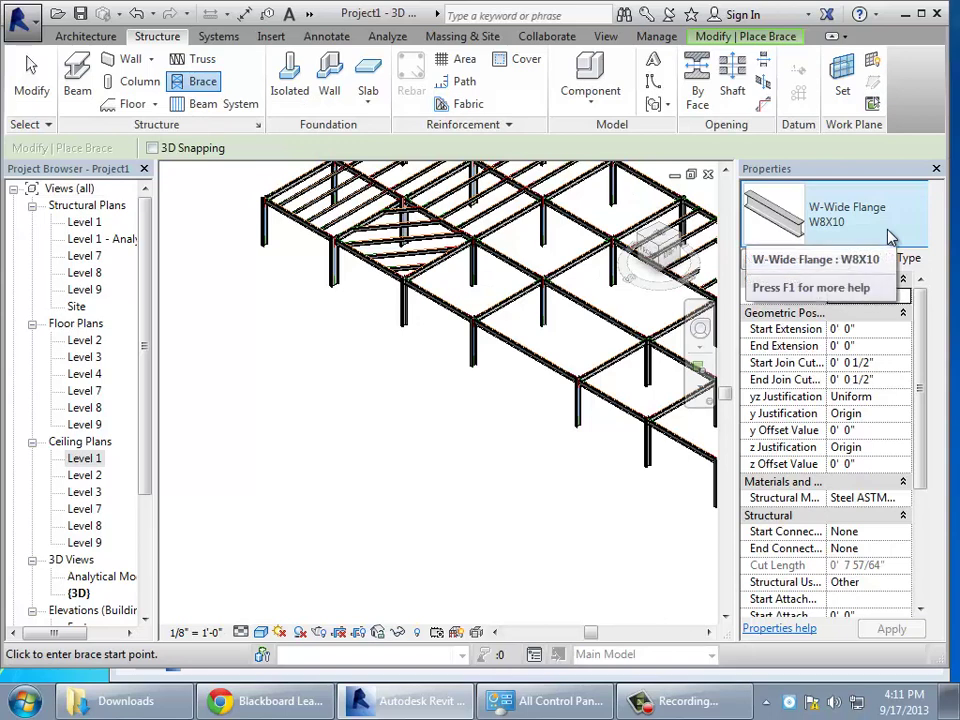
{"action": "scroll", "coordinate": [220, 260], "scroll_direction": "up", "scroll_amount": 1}
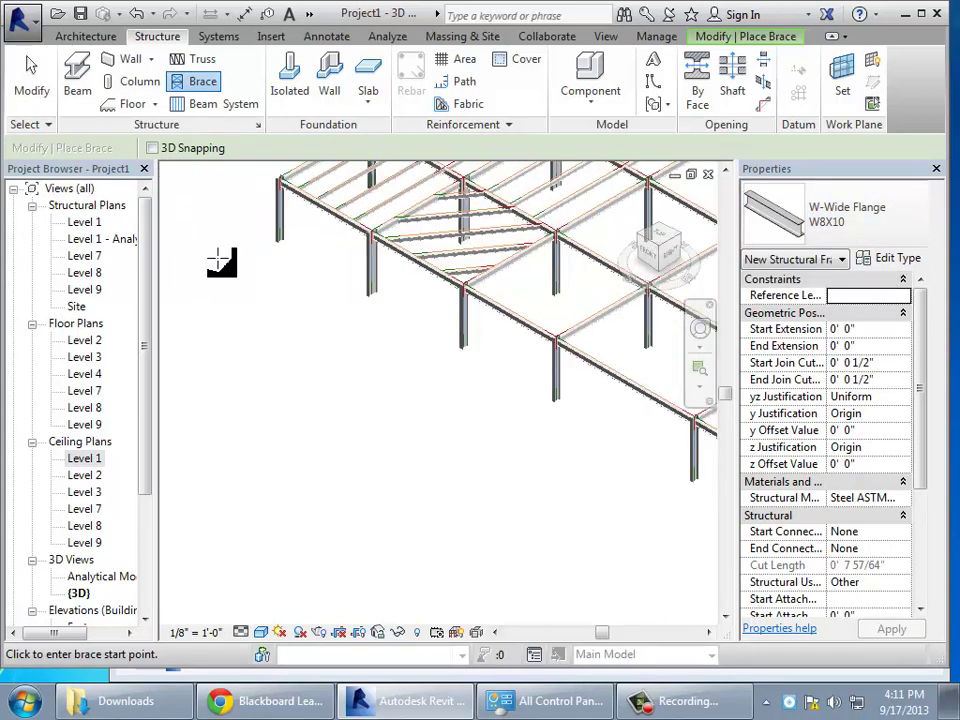
{"action": "left_click", "coordinate": [729, 175]}
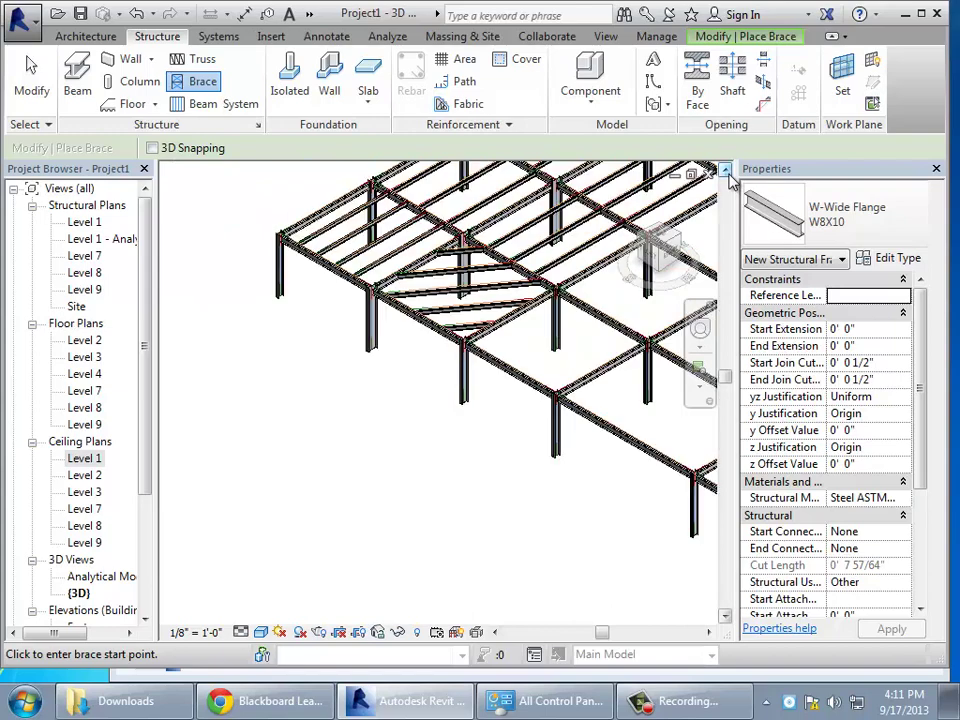
{"action": "left_click", "coordinate": [729, 175]}
{"action": "left_click", "coordinate": [729, 175]}
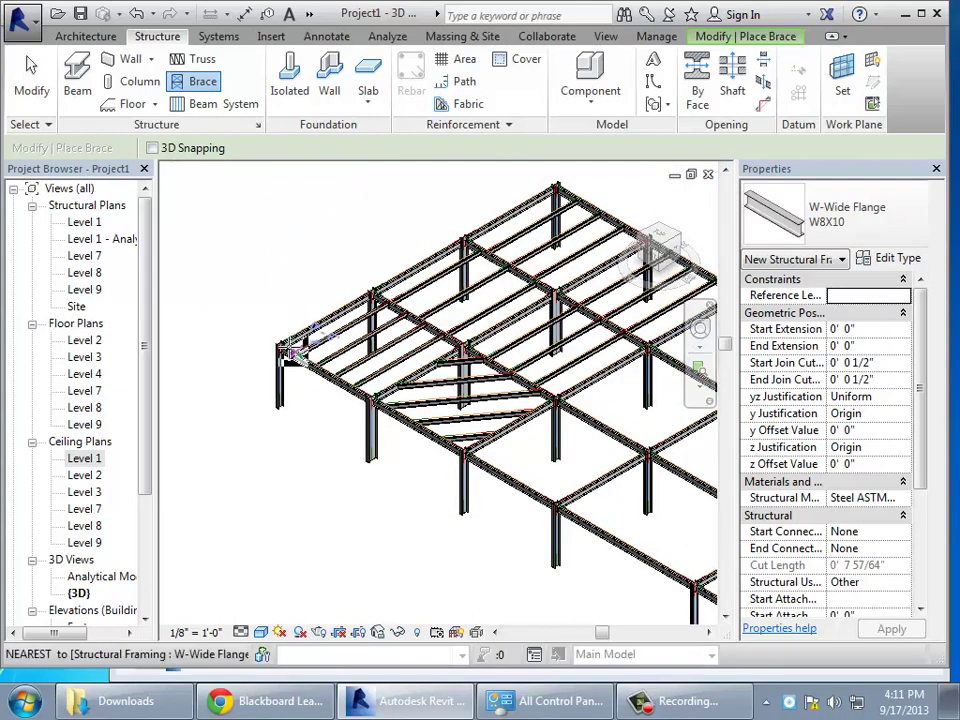
{"action": "left_click", "coordinate": [698, 369]}
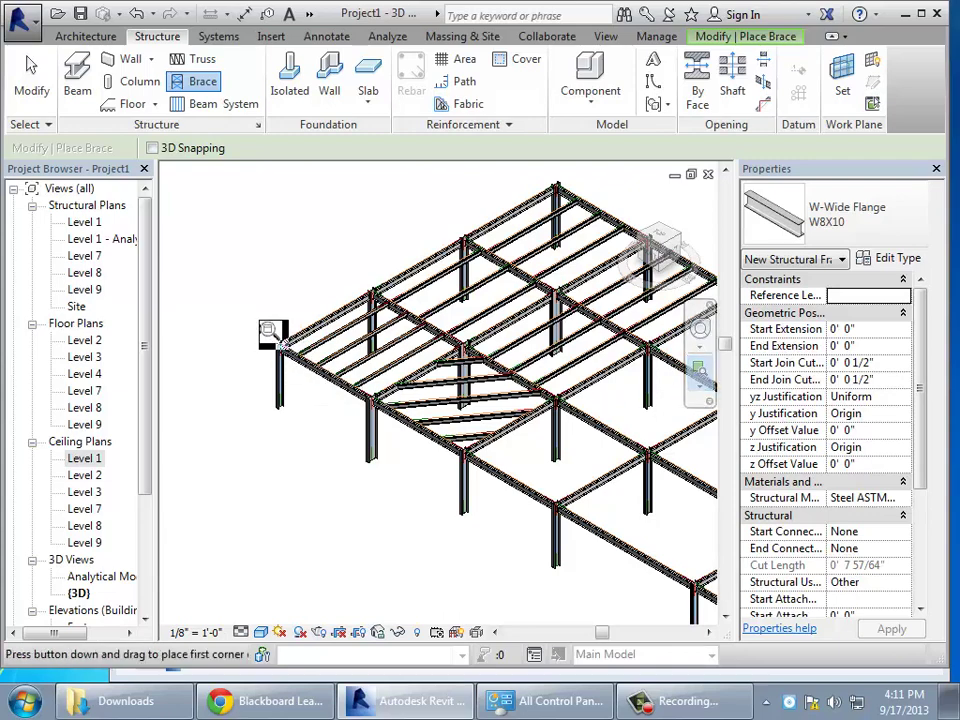
{"action": "left_click_drag", "start_coordinate": [266, 327], "coordinate": [448, 506]}
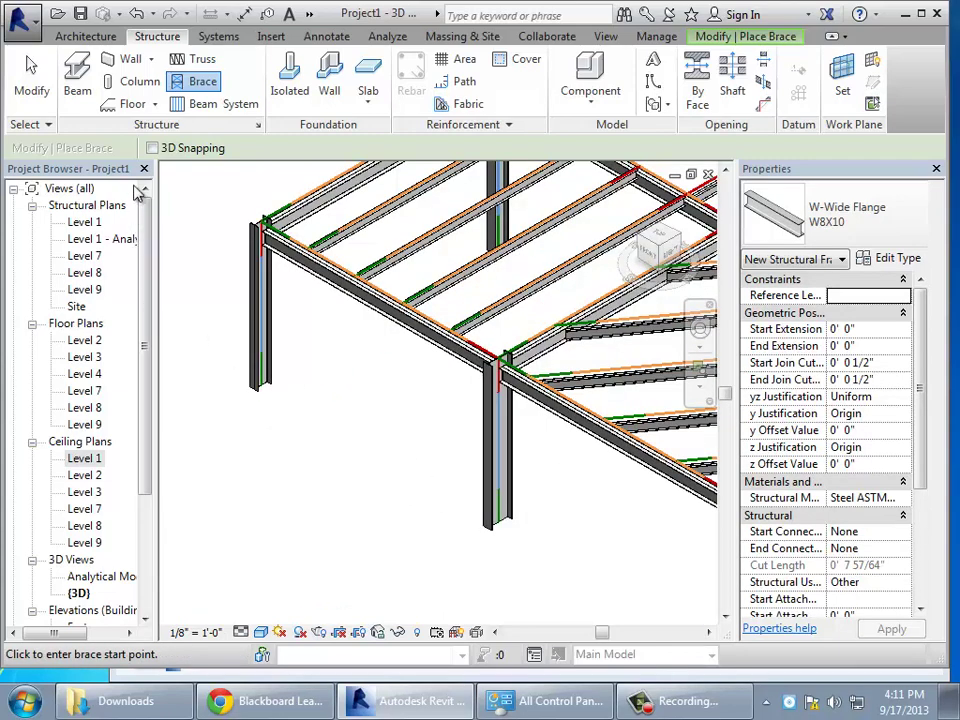
{"action": "left_click", "coordinate": [152, 148]}
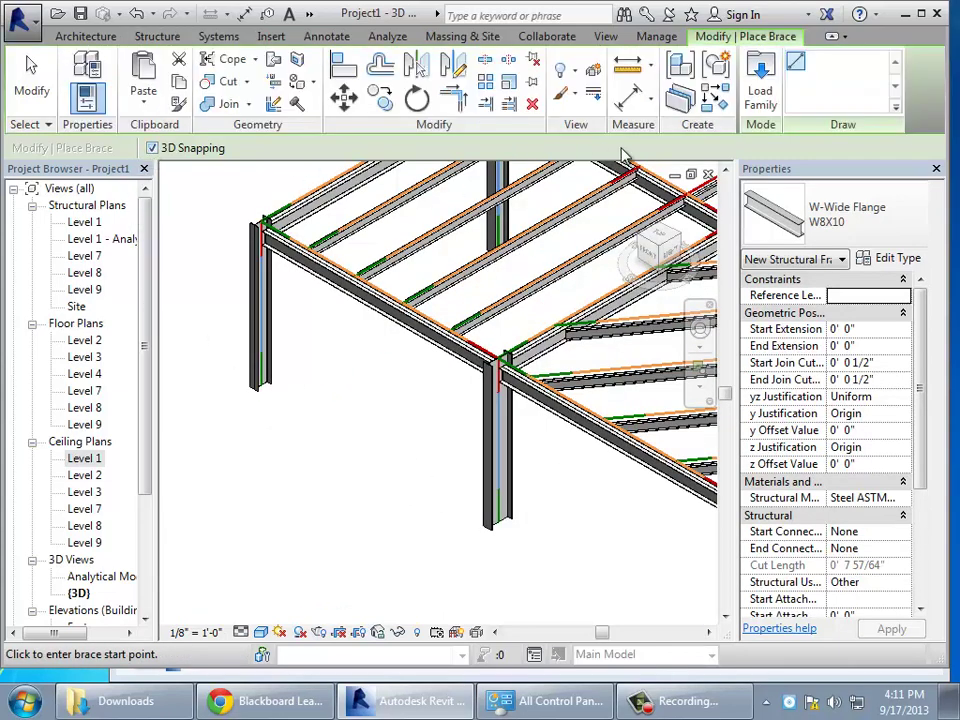
{"action": "left_click", "coordinate": [875, 233]}
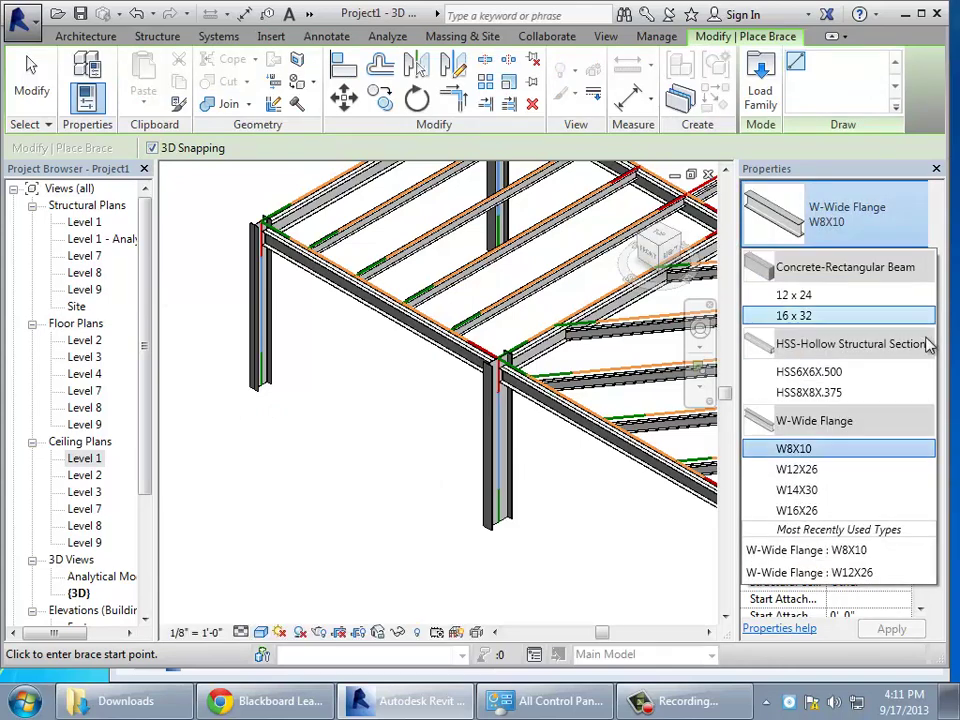
{"action": "left_click", "coordinate": [840, 373]}
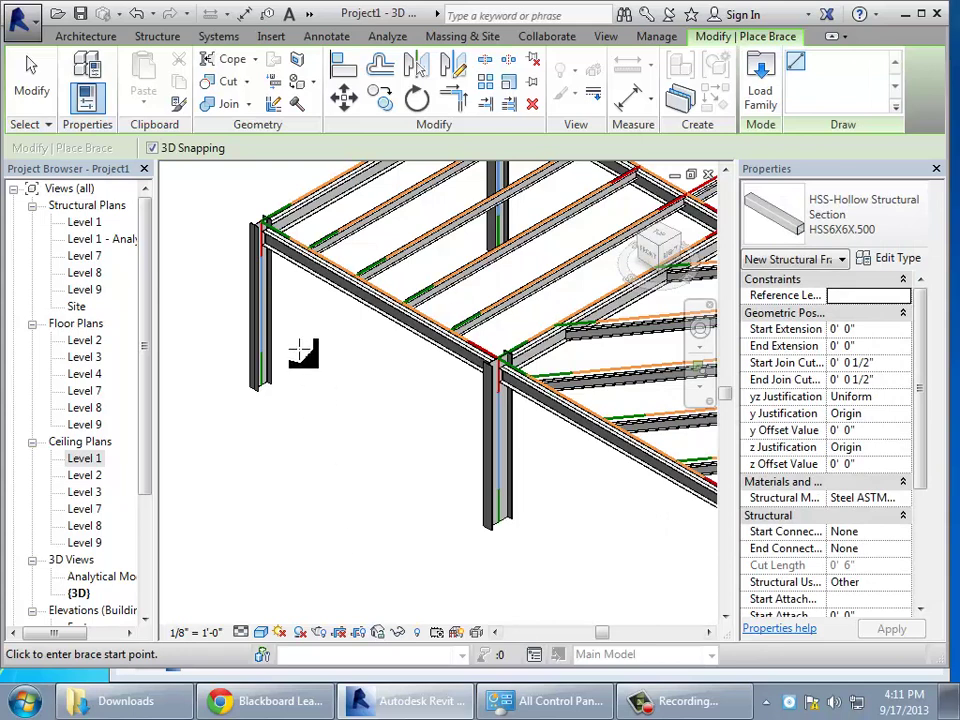
{"action": "left_click", "coordinate": [259, 387]}
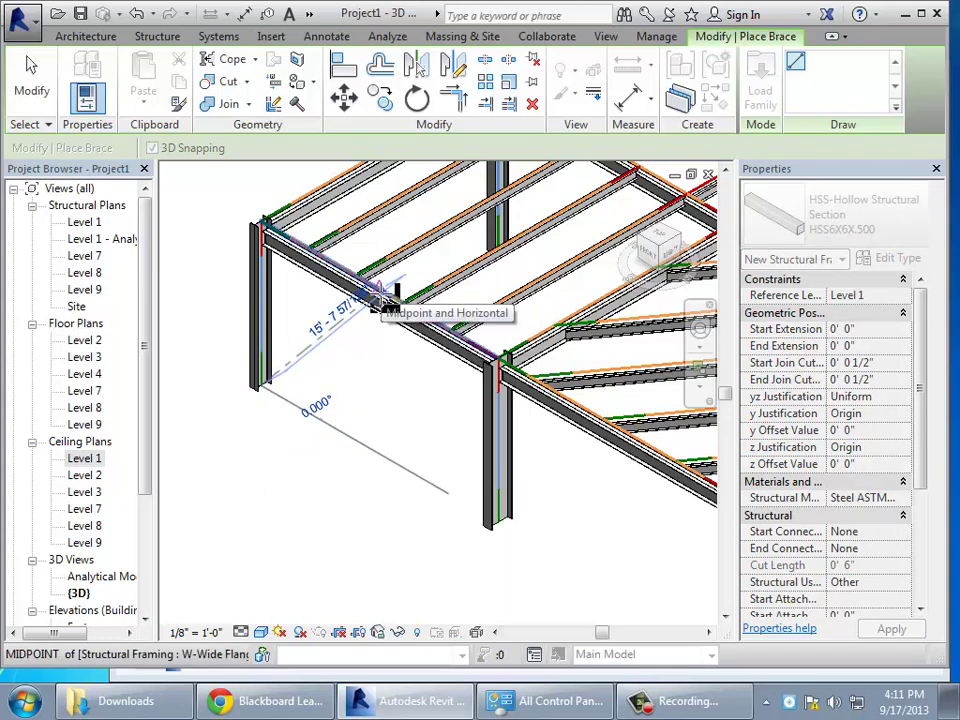
{"action": "left_click", "coordinate": [383, 297]}
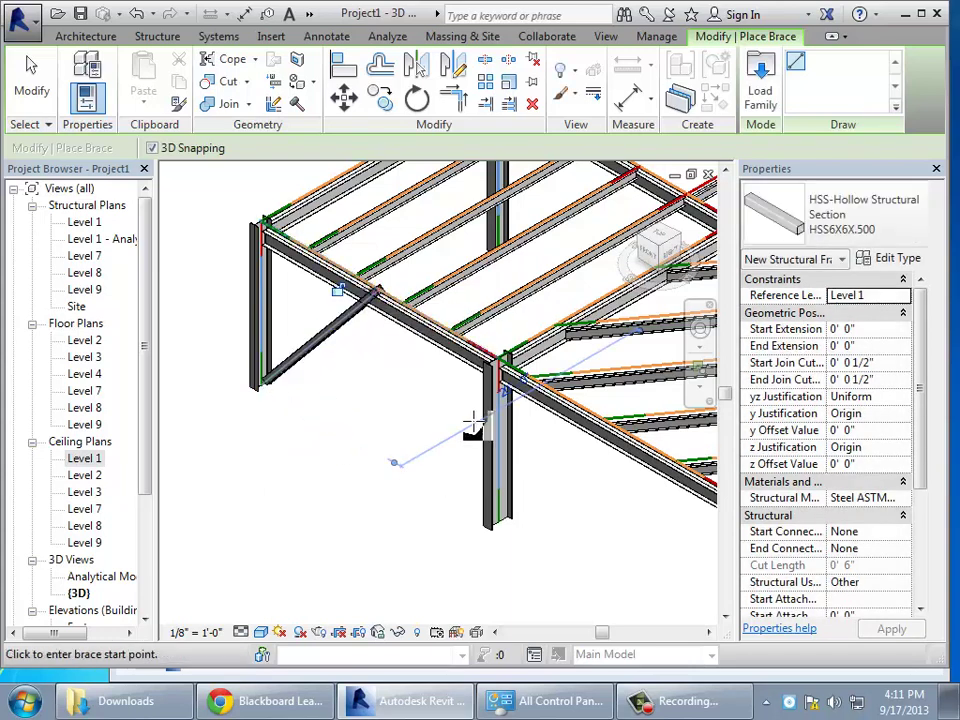
- Place an HSS6X6X.500 brace from the base of the lower-row grid B column to the A-B edge beam's midpoint
{"action": "left_click", "coordinate": [500, 522]}
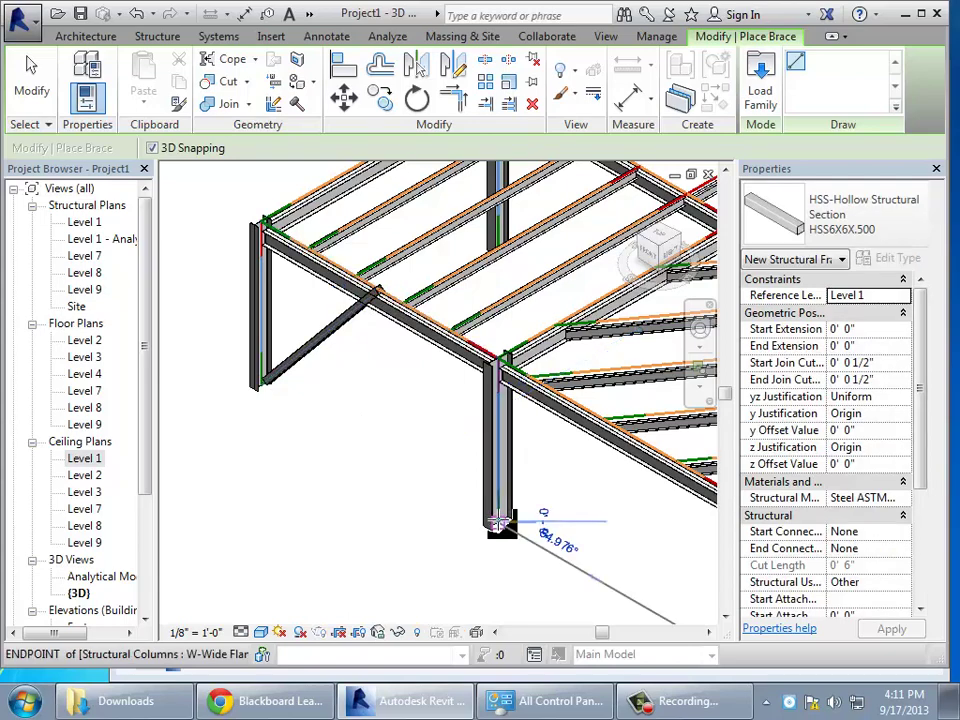
{"action": "left_click", "coordinate": [381, 291]}
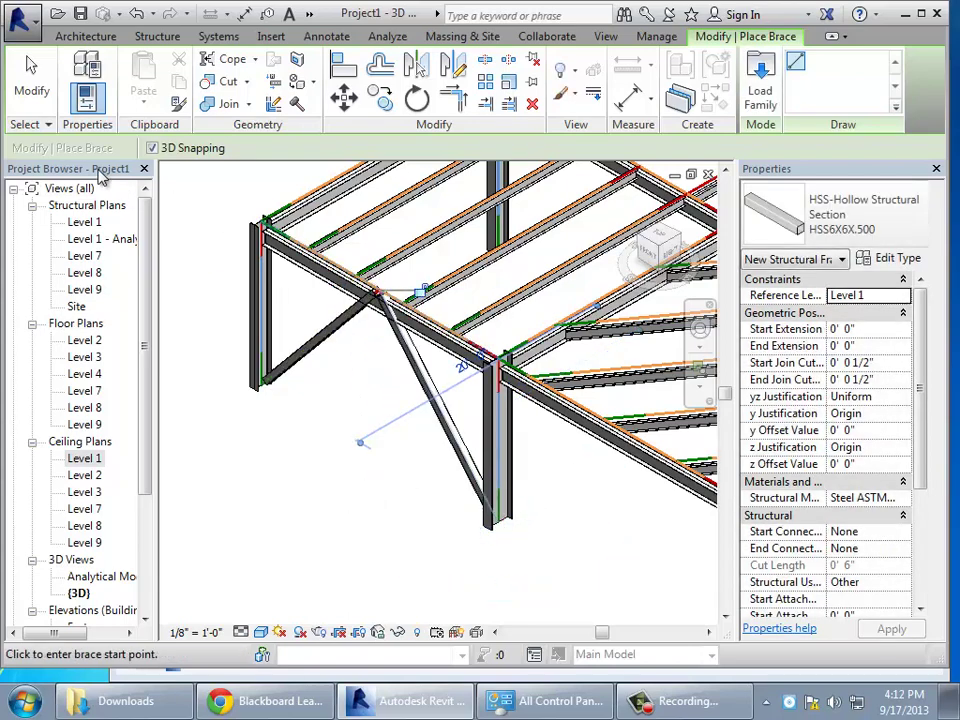
{"action": "left_click", "coordinate": [38, 92]}
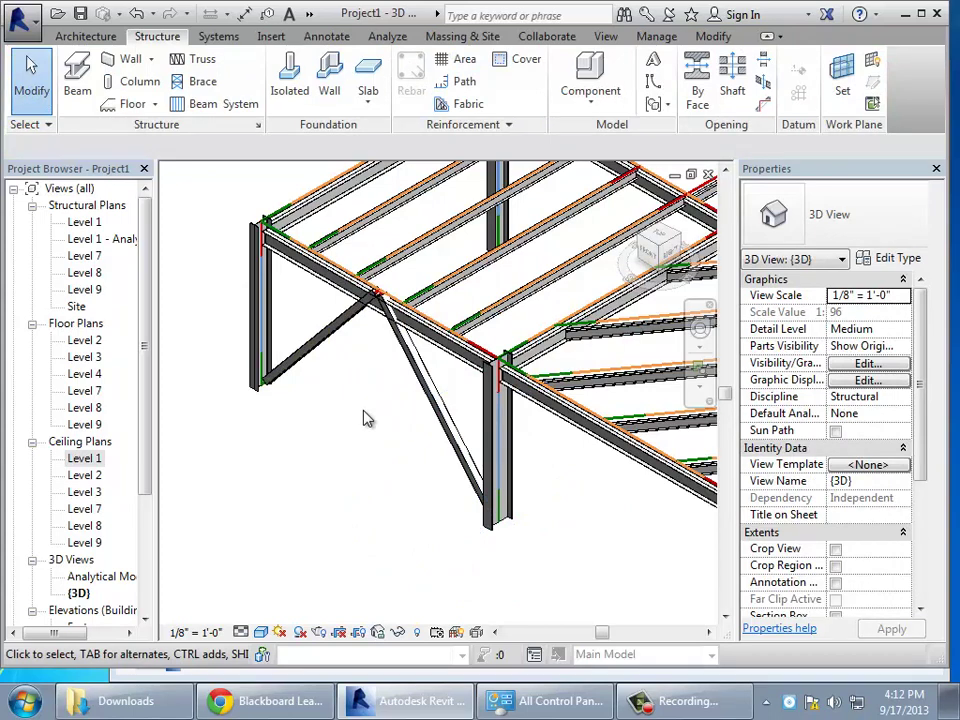
- Set the 3D view's visual style to Hidden Line and examine the brace connection at the A-B edge beam
{"action": "scroll", "coordinate": [365, 418], "scroll_direction": "up", "scroll_amount": 1}
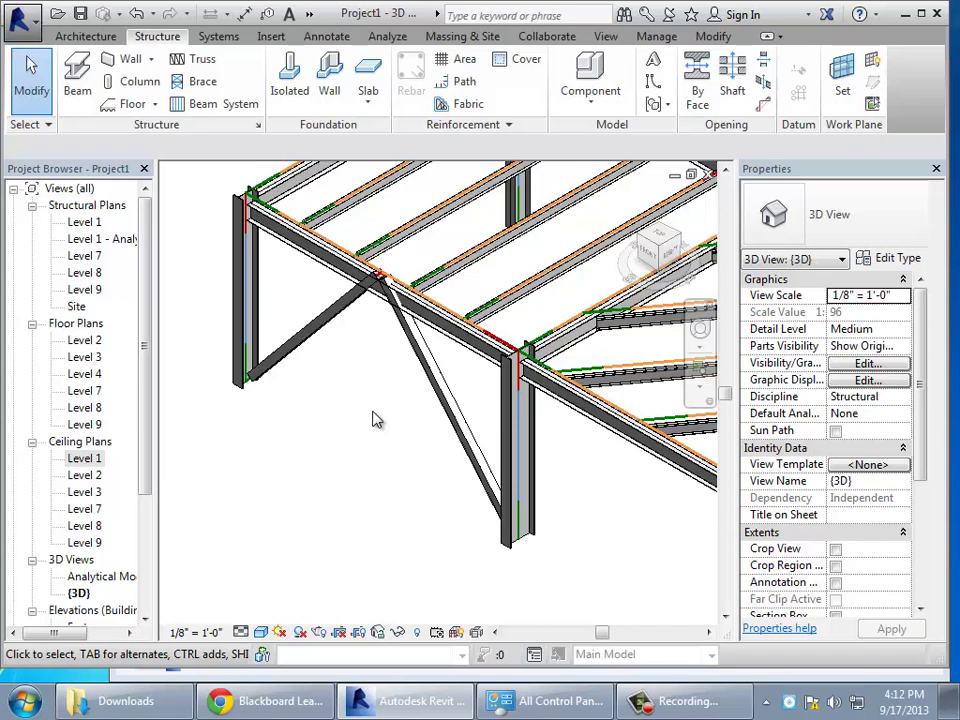
{"action": "left_click", "coordinate": [261, 632]}
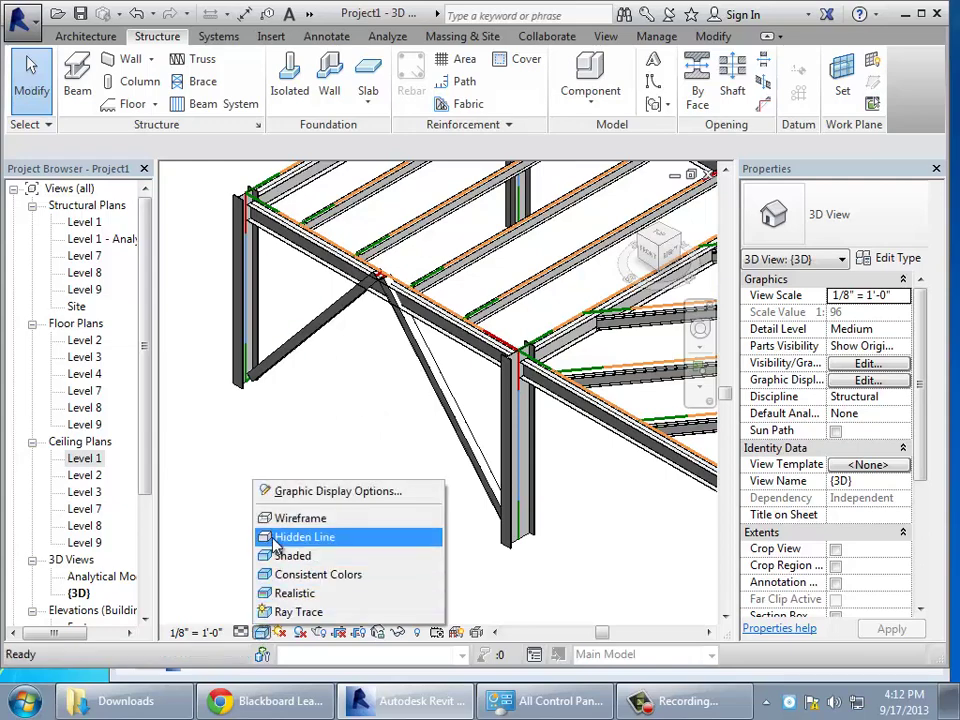
{"action": "left_click", "coordinate": [276, 540]}
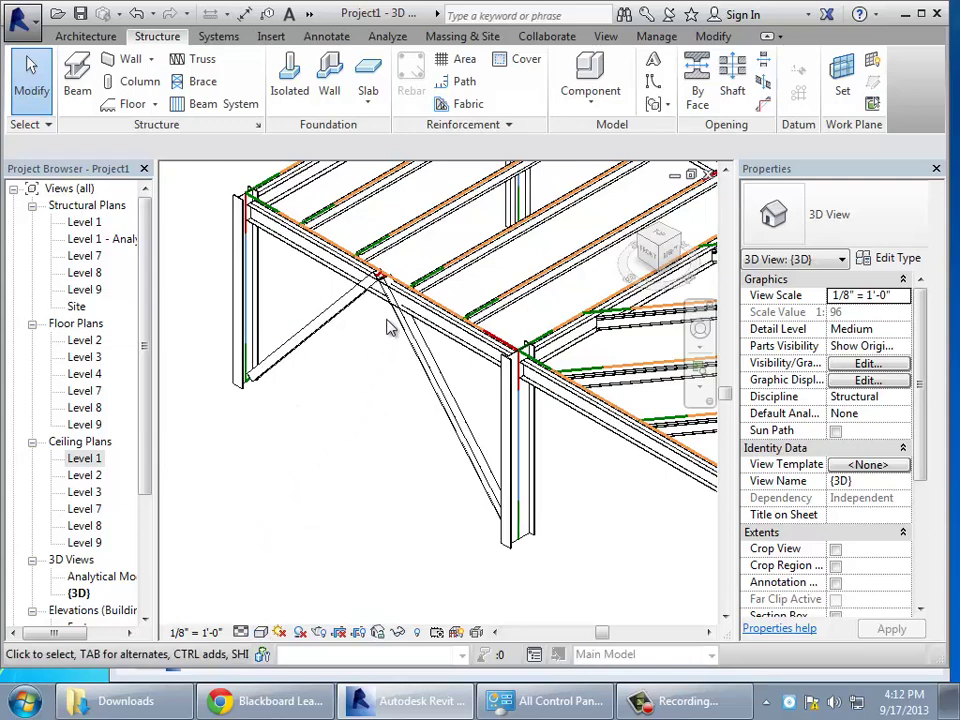
{"action": "scroll", "coordinate": [390, 328], "scroll_direction": "up", "scroll_amount": 4}
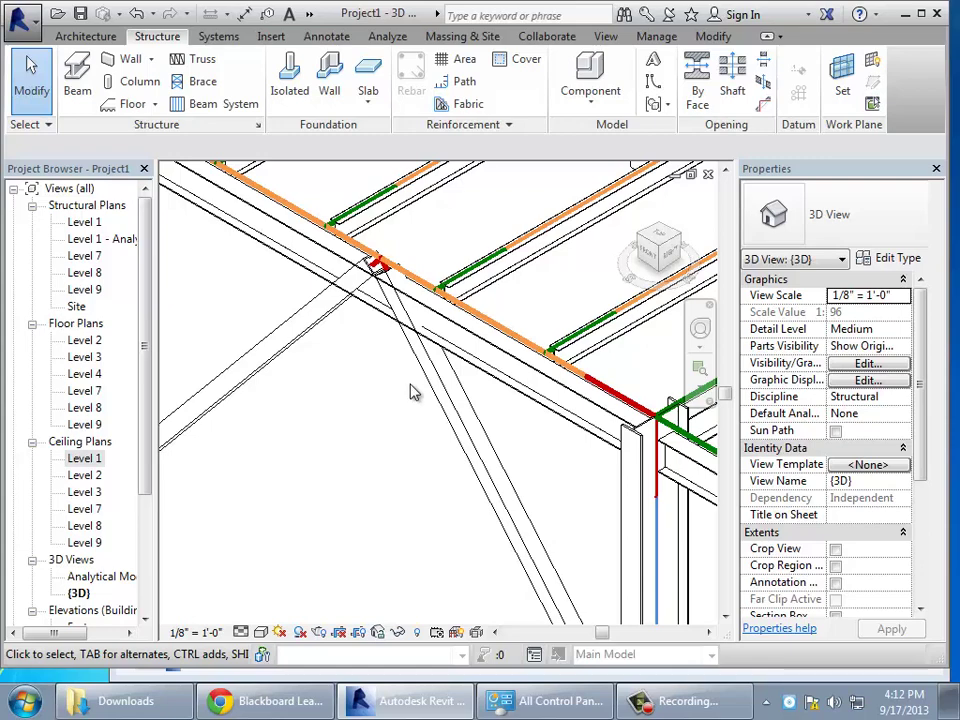
{"action": "scroll", "coordinate": [392, 396], "scroll_direction": "down", "scroll_amount": 3}
{"action": "scroll", "coordinate": [378, 402], "scroll_direction": "down", "scroll_amount": 2}
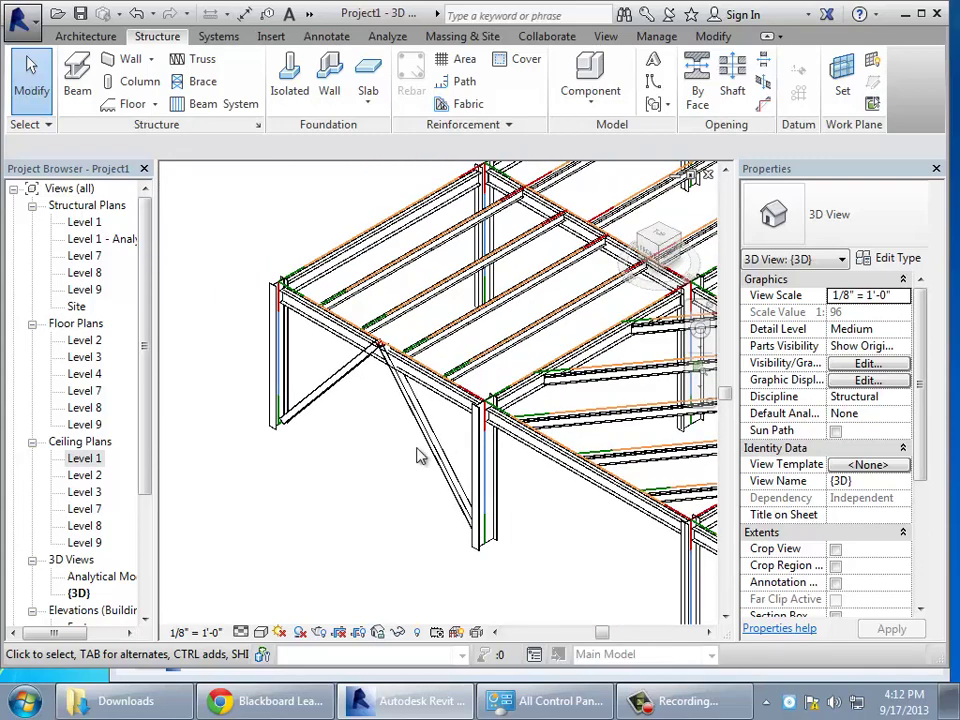
- Place an HSS6X6X.500 brace in the lower-row B-C bay from the base of the grid B column to the top of the grid C column
{"action": "left_click", "coordinate": [708, 634]}
{"action": "left_click", "coordinate": [709, 634]}
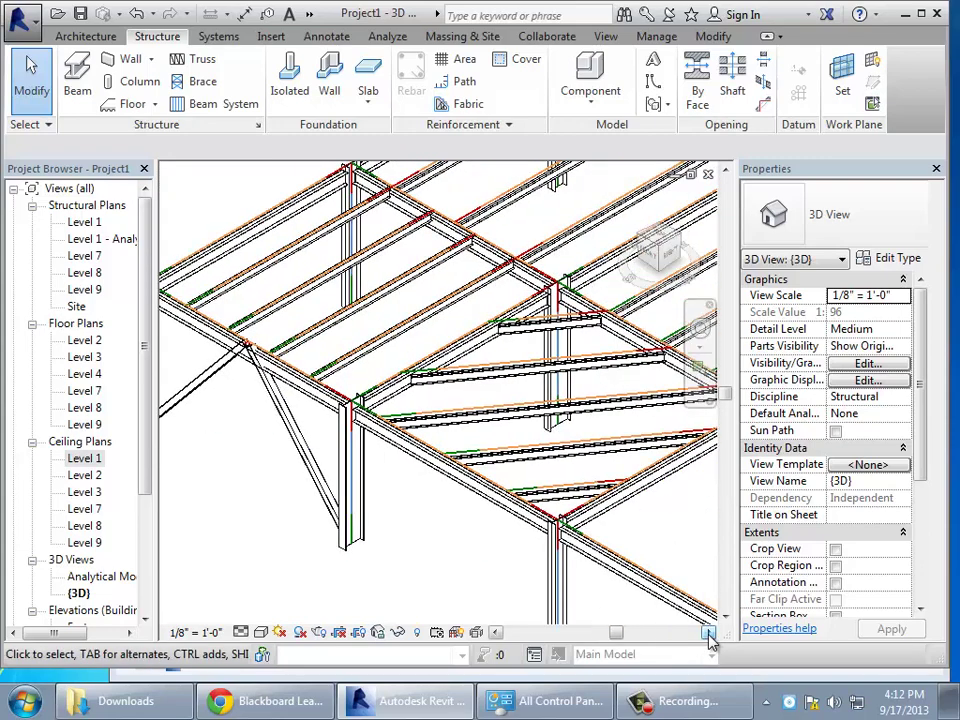
{"action": "left_click", "coordinate": [196, 81]}
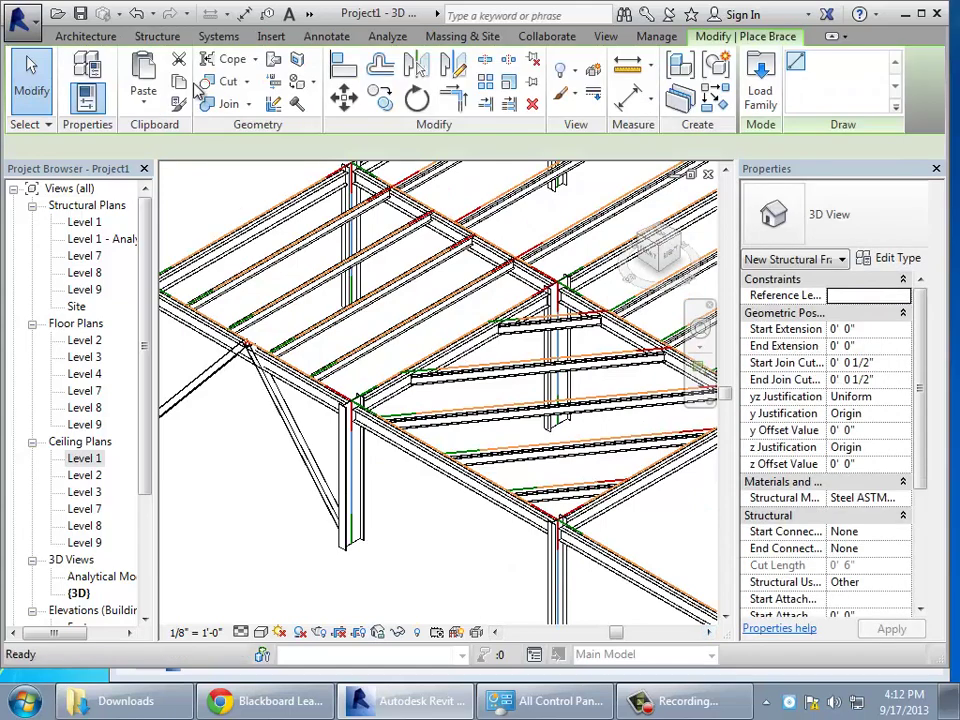
{"action": "left_click", "coordinate": [354, 548]}
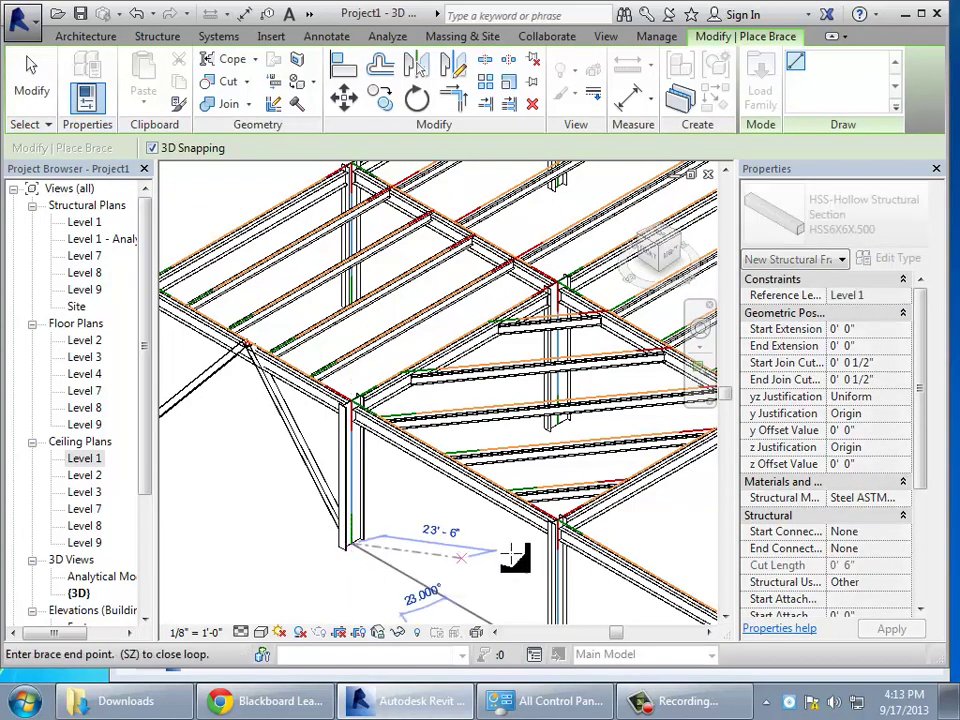
{"action": "left_click", "coordinate": [563, 527]}
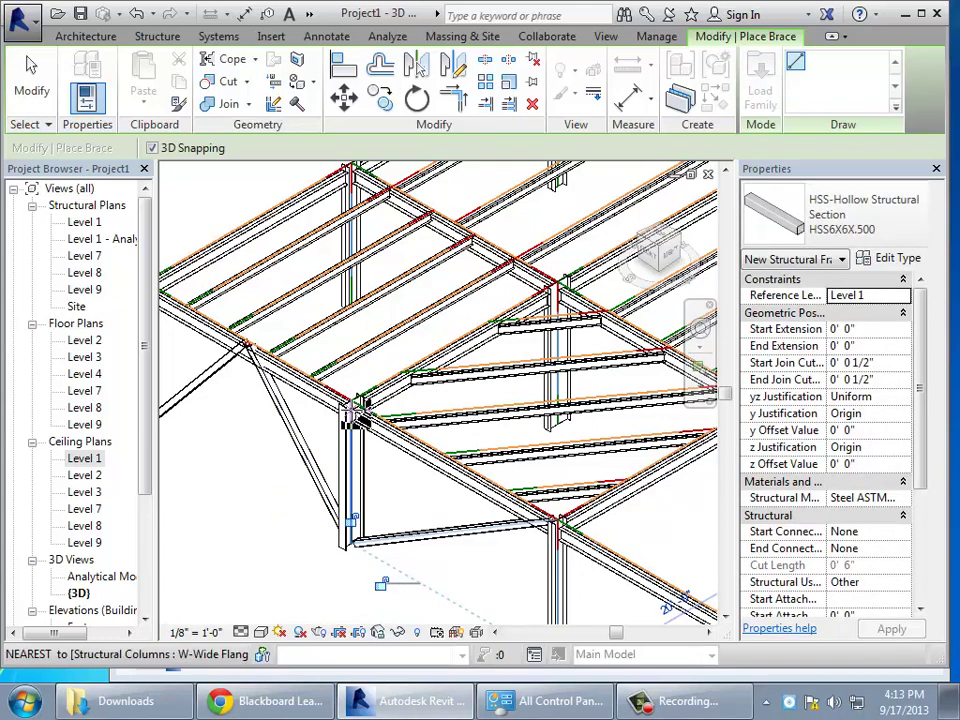
- Add the crossing HSS6X6X.500 brace from the top of the grid B column to the base of the grid C column
{"action": "left_click", "coordinate": [353, 404]}
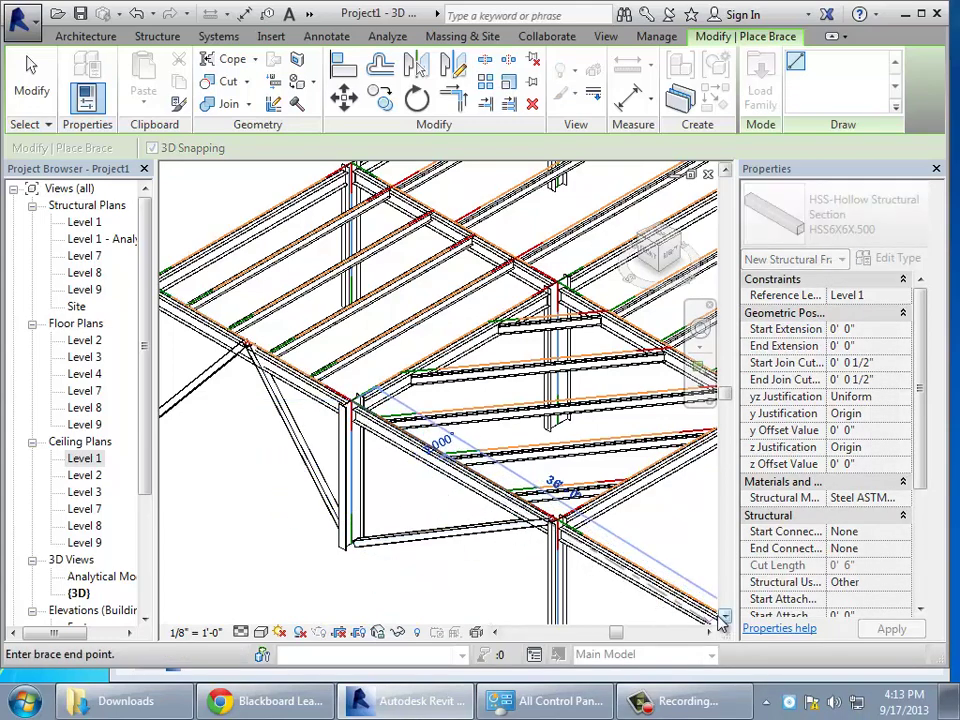
{"action": "left_click", "coordinate": [725, 617]}
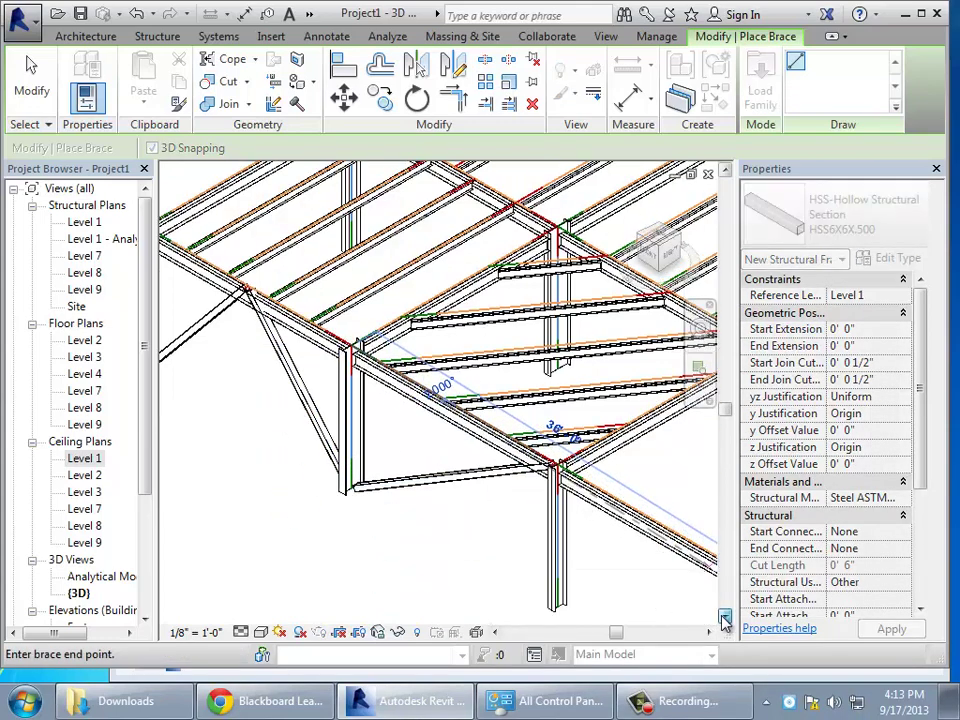
{"action": "left_click", "coordinate": [563, 605]}
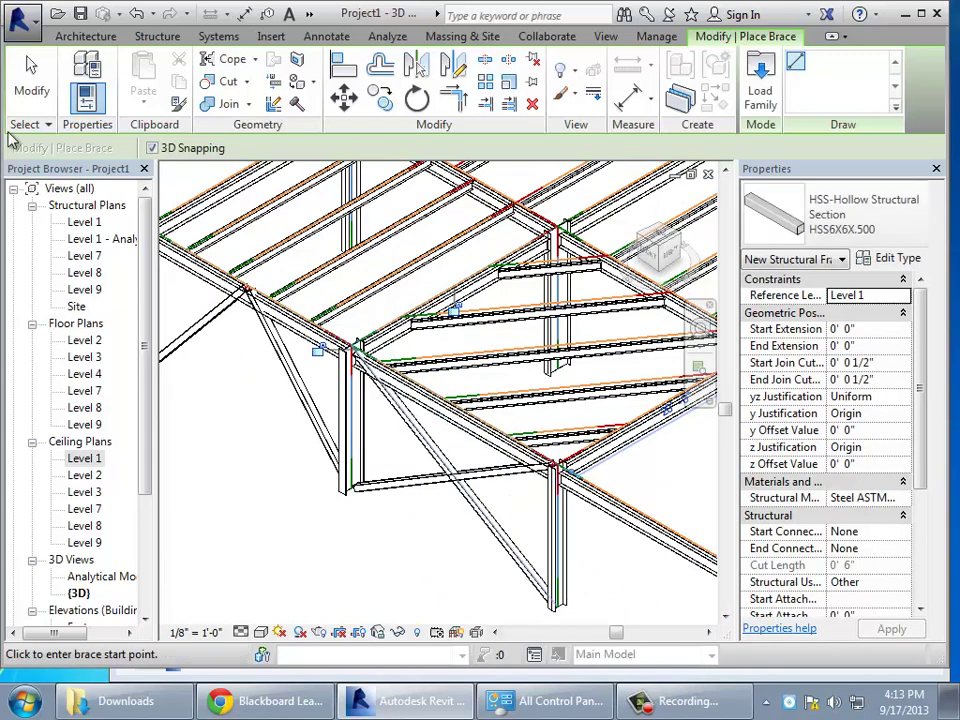
{"action": "left_click", "coordinate": [24, 98]}
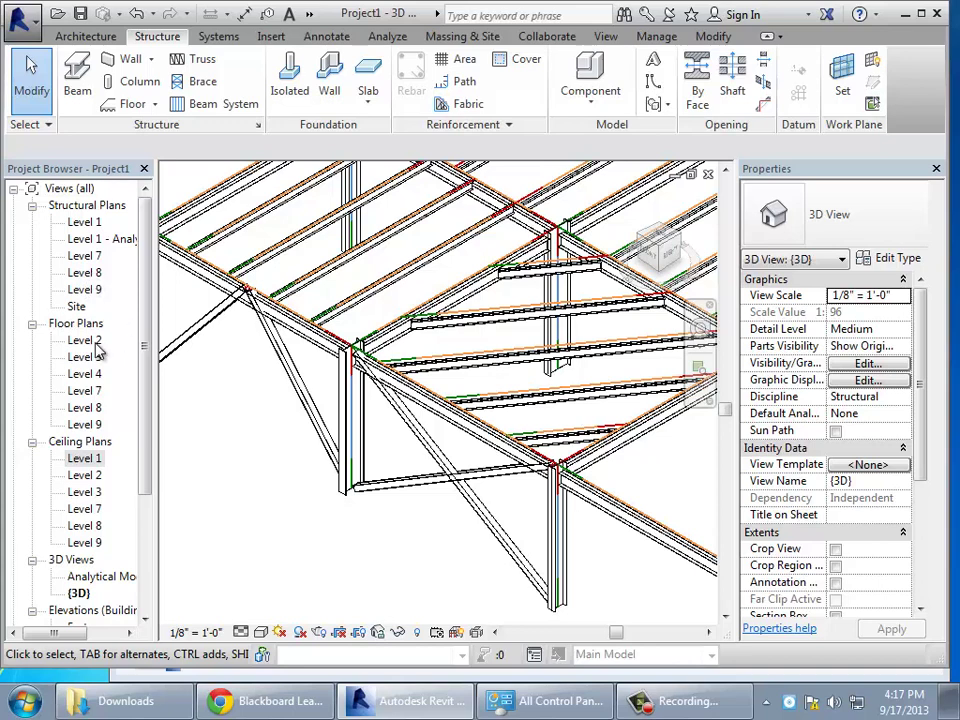
- Open the Level 2 floor plan and start a structural floor sketch, dismissing the save reminder without saving
{"action": "double_click", "coordinate": [96, 342]}
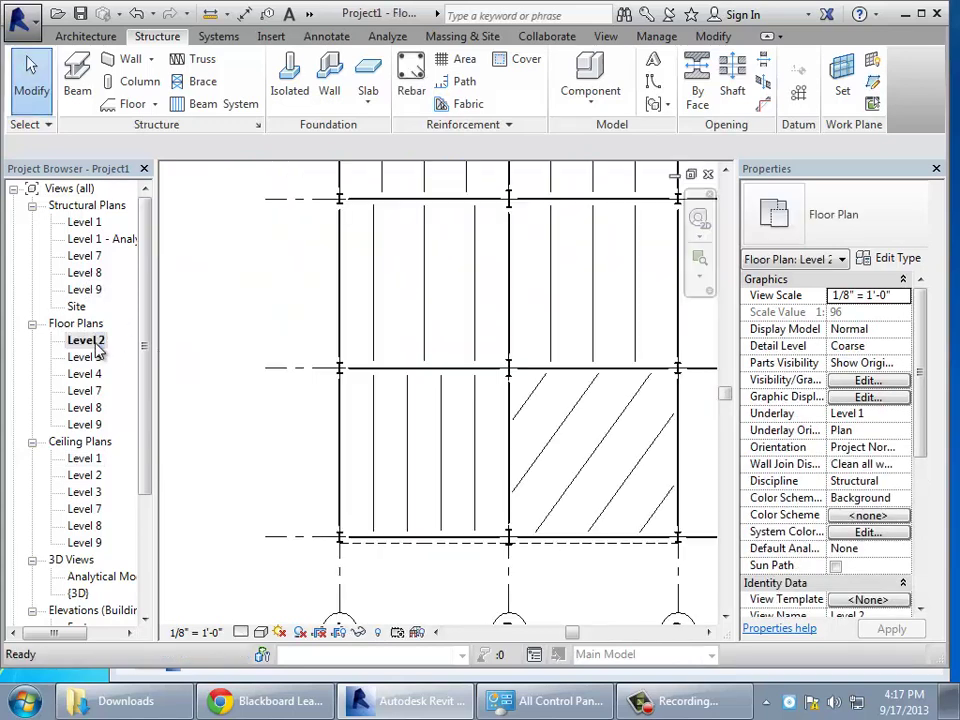
{"action": "scroll", "coordinate": [378, 428], "scroll_direction": "down", "scroll_amount": 1}
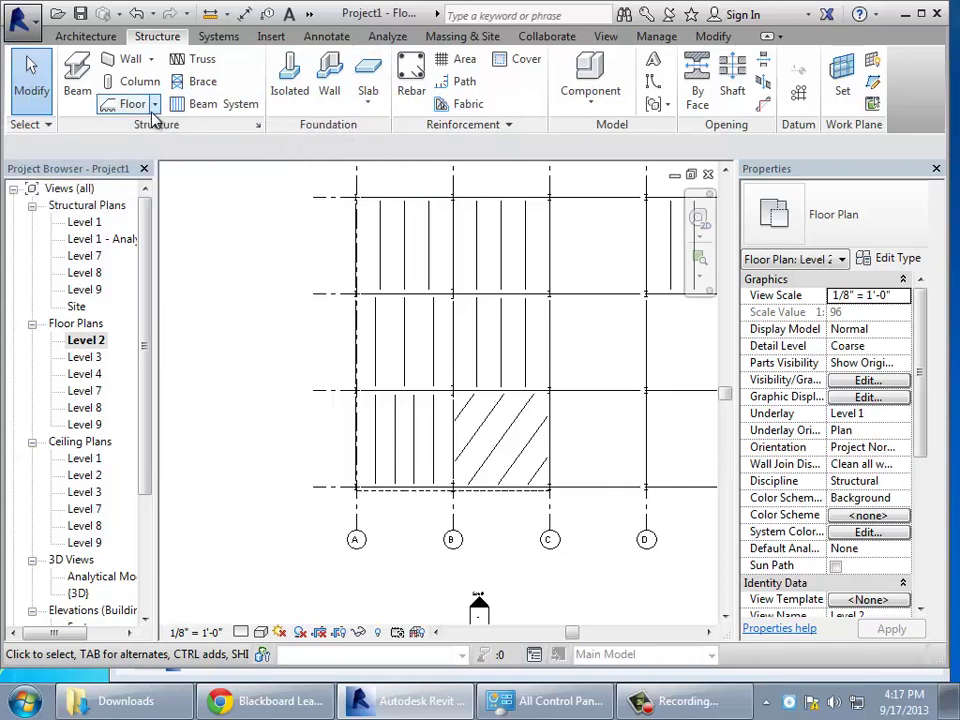
{"action": "left_click", "coordinate": [155, 105]}
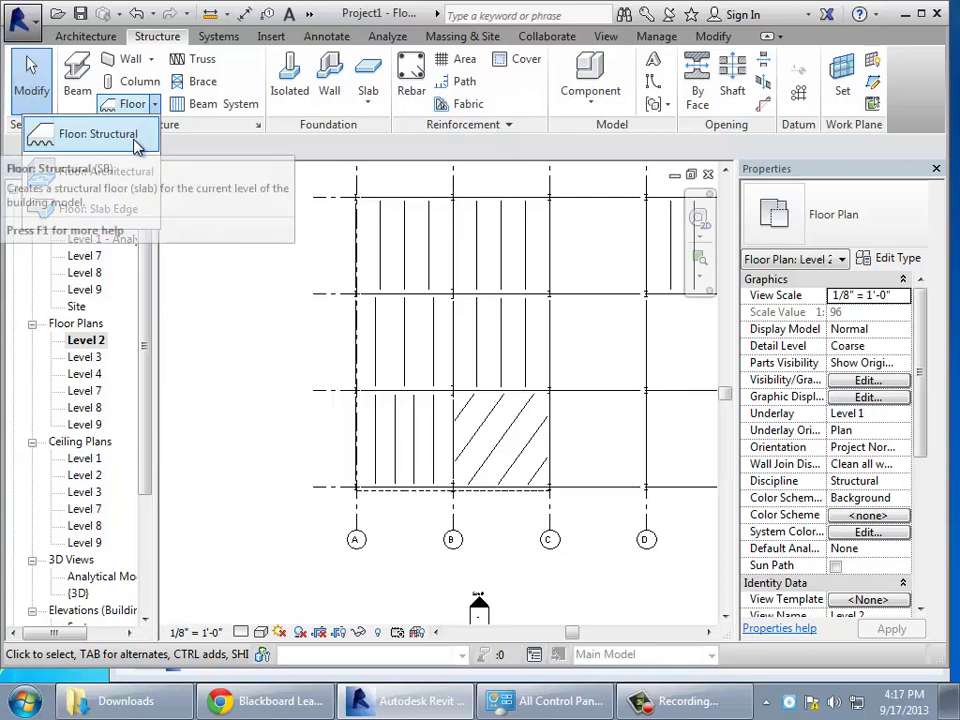
{"action": "left_click", "coordinate": [134, 141]}
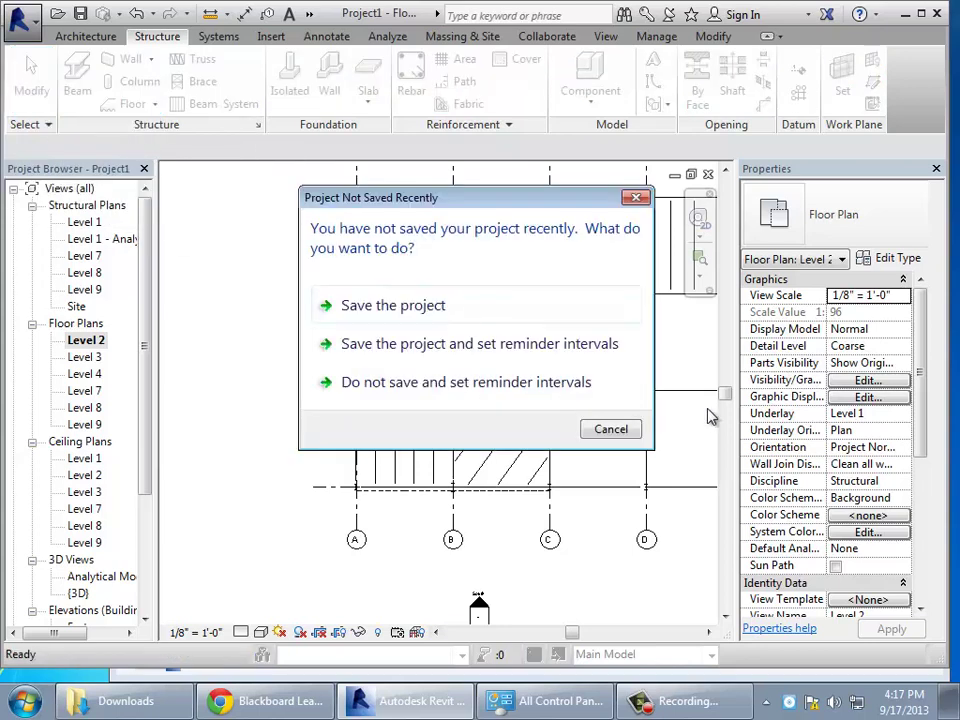
{"action": "left_click", "coordinate": [612, 431]}
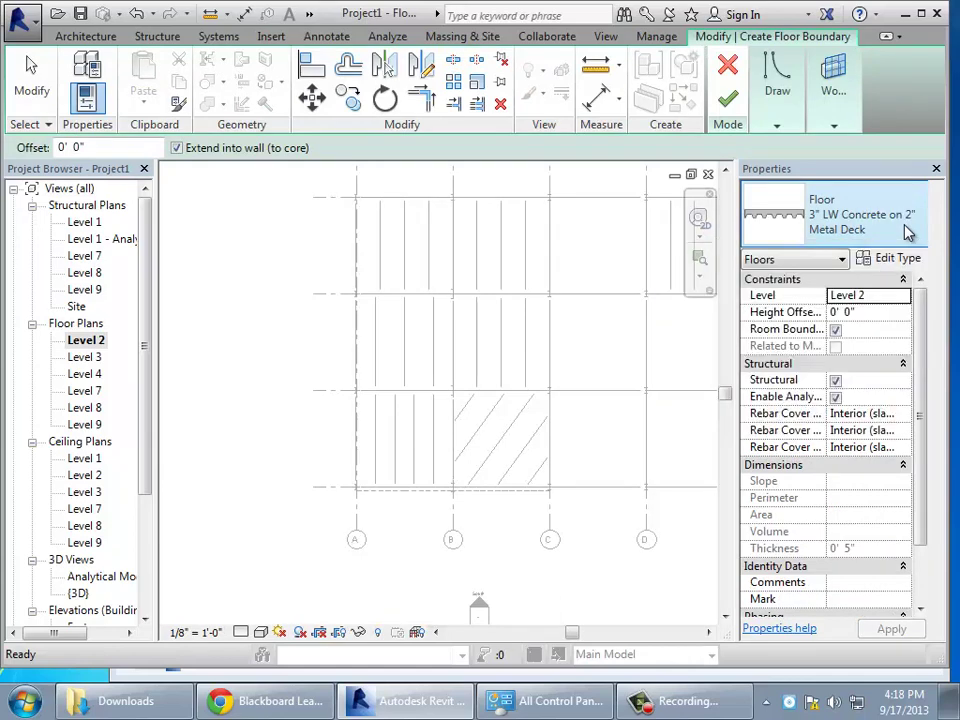
- Create floor boundary lines offset 2' 0" outward from the middle-row grid A beam and the lower-row A-B edge beam by picking supports
{"action": "left_click", "coordinate": [860, 312]}
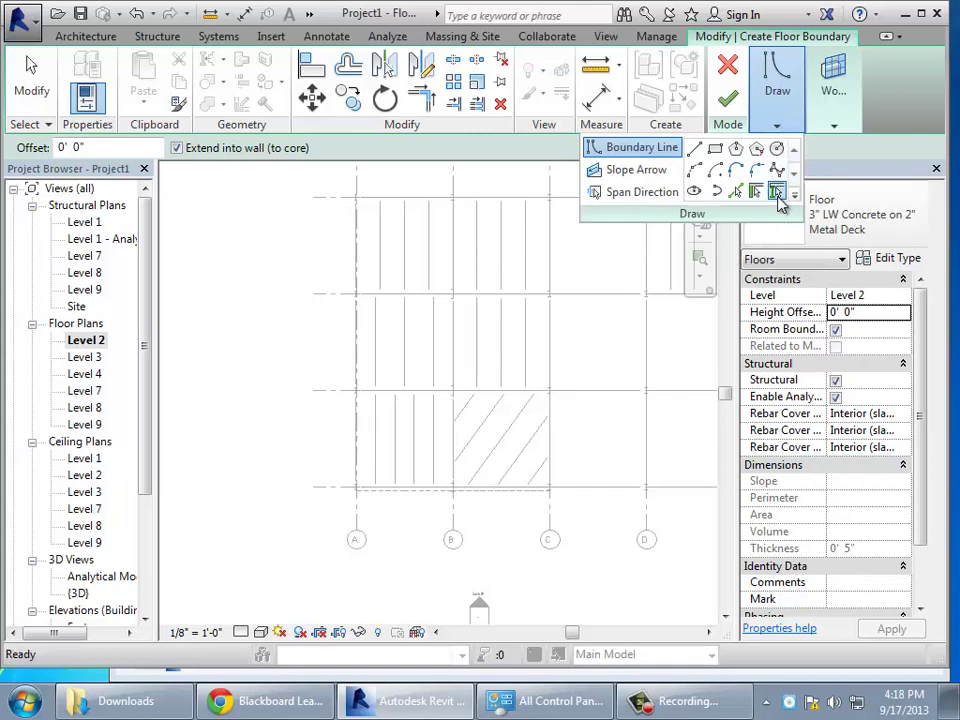
{"action": "left_click", "coordinate": [776, 193]}
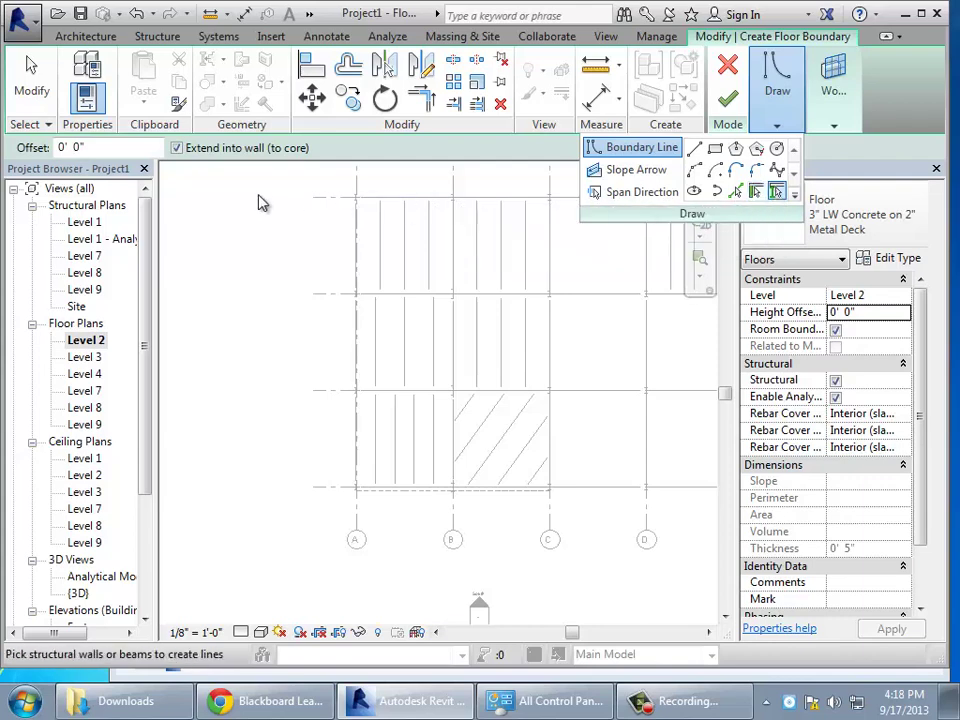
{"action": "left_click_drag", "start_coordinate": [110, 150], "coordinate": [2, 141]}
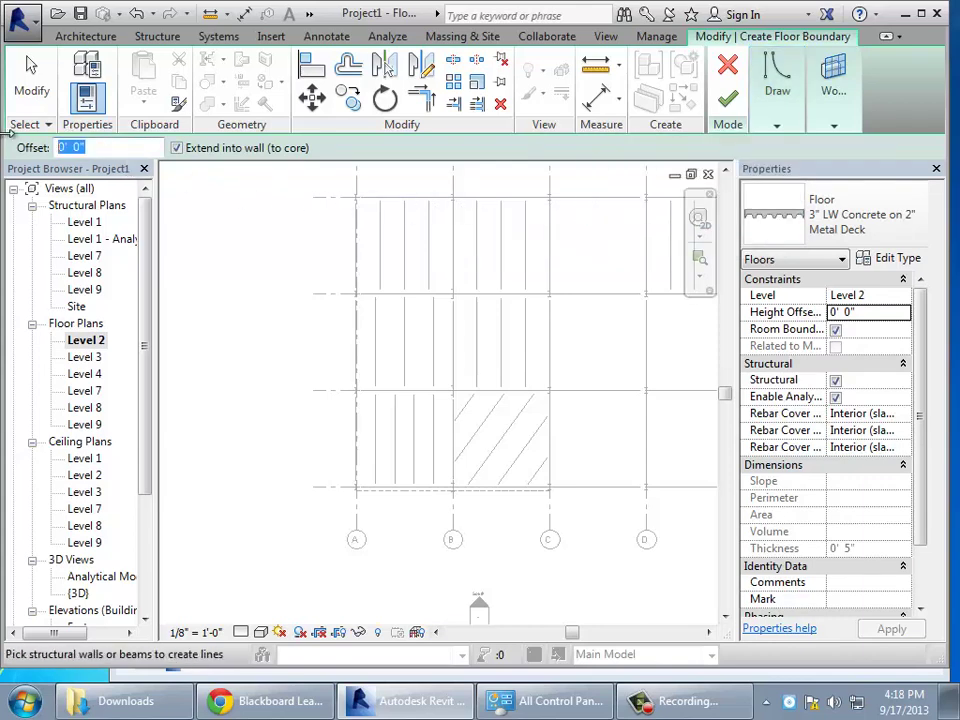
{"action": "type", "text": "2"}
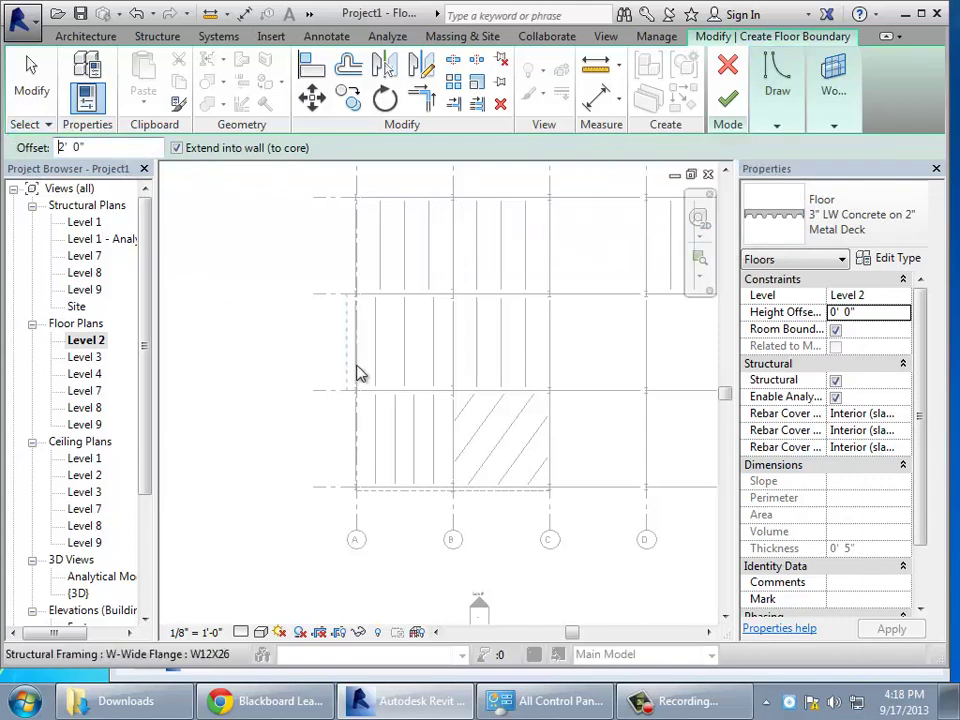
{"action": "left_click", "coordinate": [360, 372]}
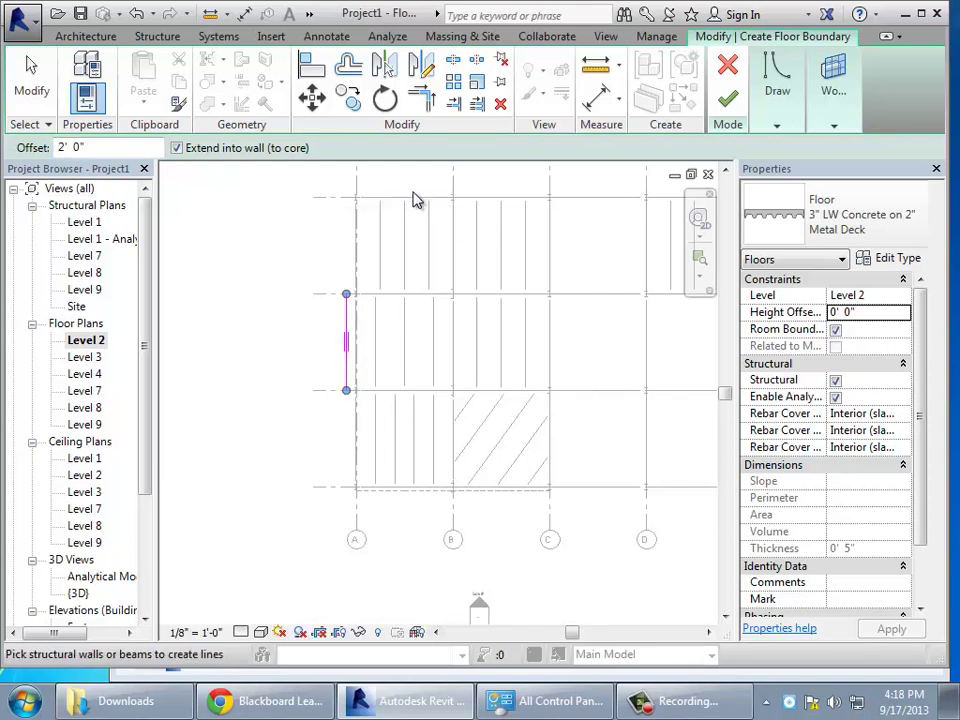
{"action": "left_click", "coordinate": [402, 496]}
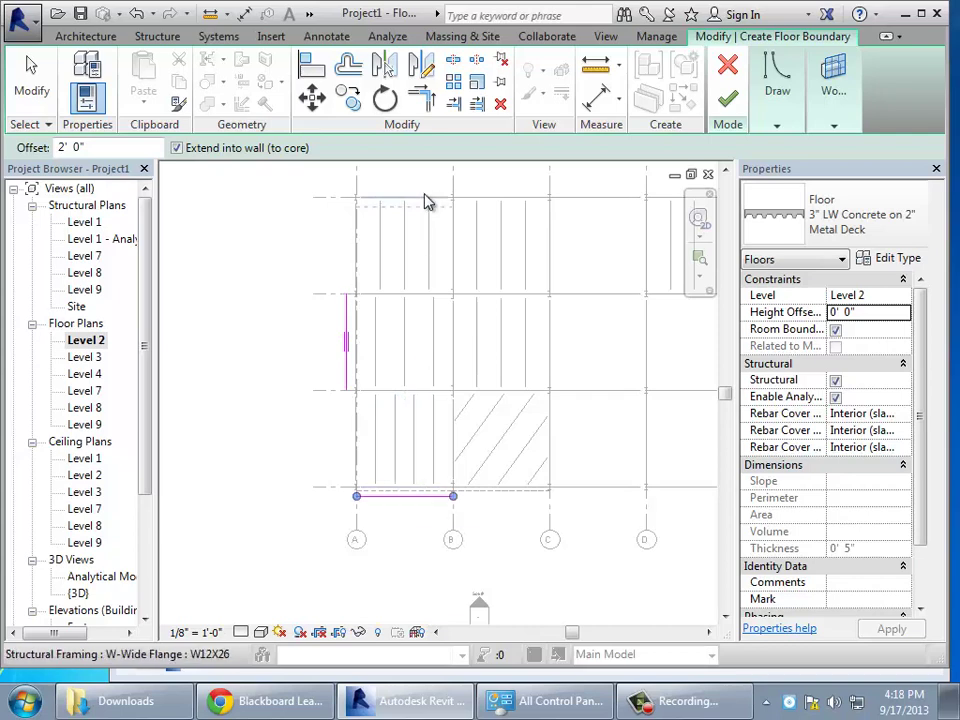
- Draw a straight horizontal floor boundary line just above the upper-row beams, from near grid A to between grids D and E
{"action": "scroll", "coordinate": [439, 238], "scroll_direction": "down", "scroll_amount": 3}
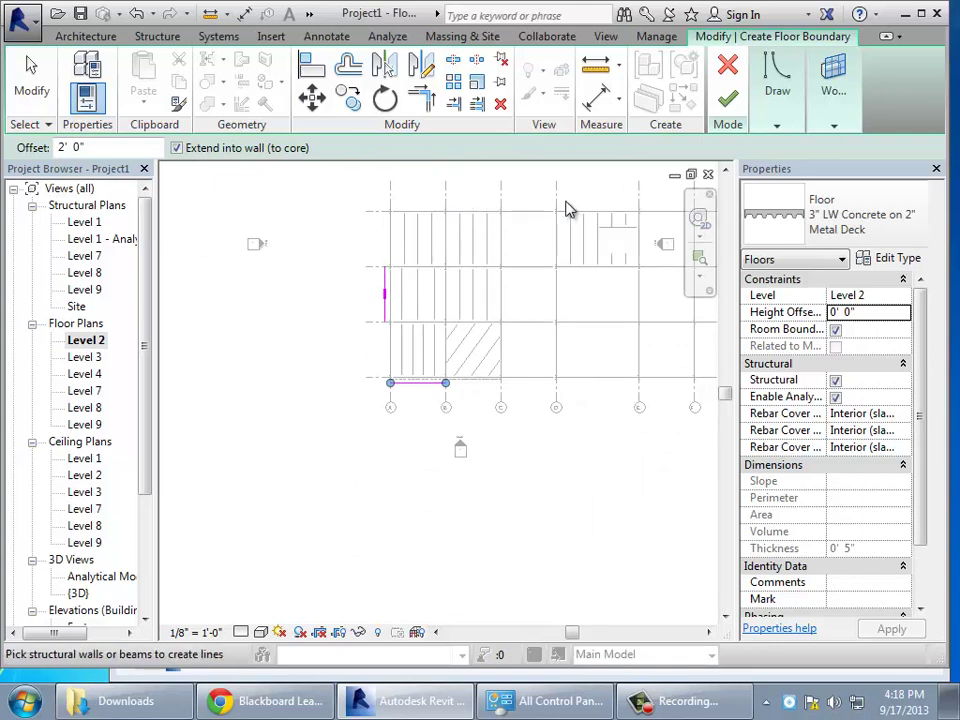
{"action": "scroll", "coordinate": [566, 209], "scroll_direction": "up", "scroll_amount": 3}
{"action": "left_click", "coordinate": [776, 126]}
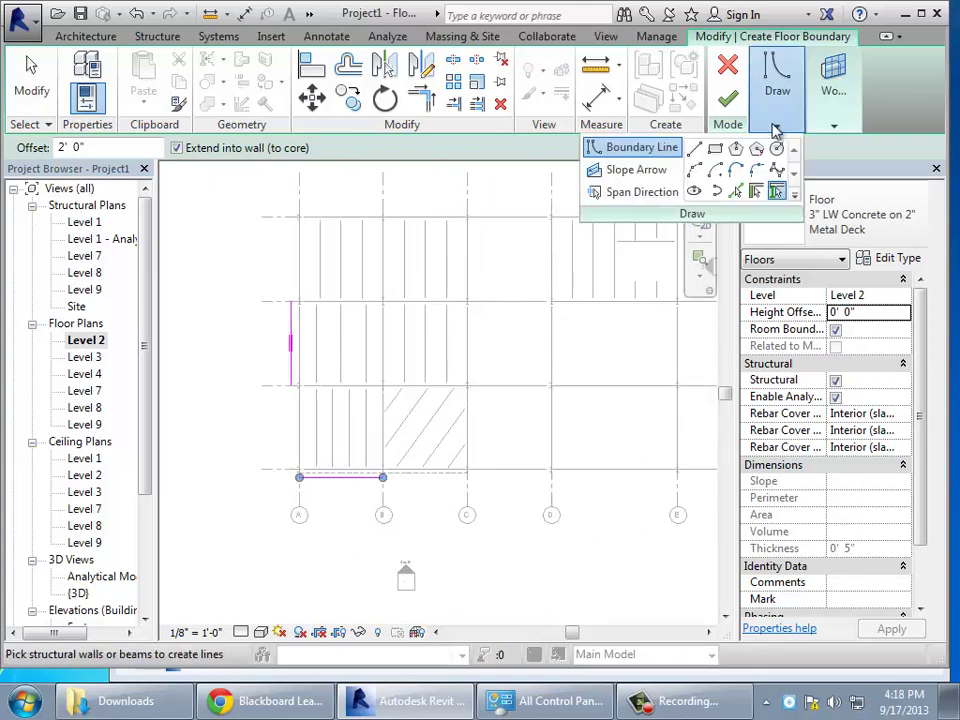
{"action": "left_click", "coordinate": [694, 148]}
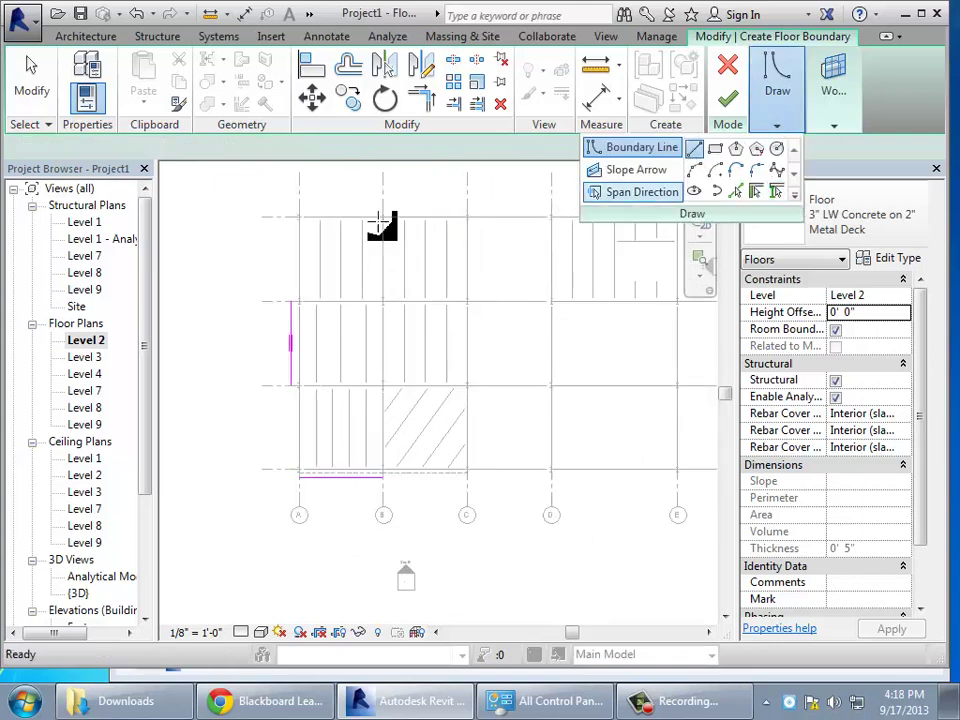
{"action": "left_click", "coordinate": [311, 208]}
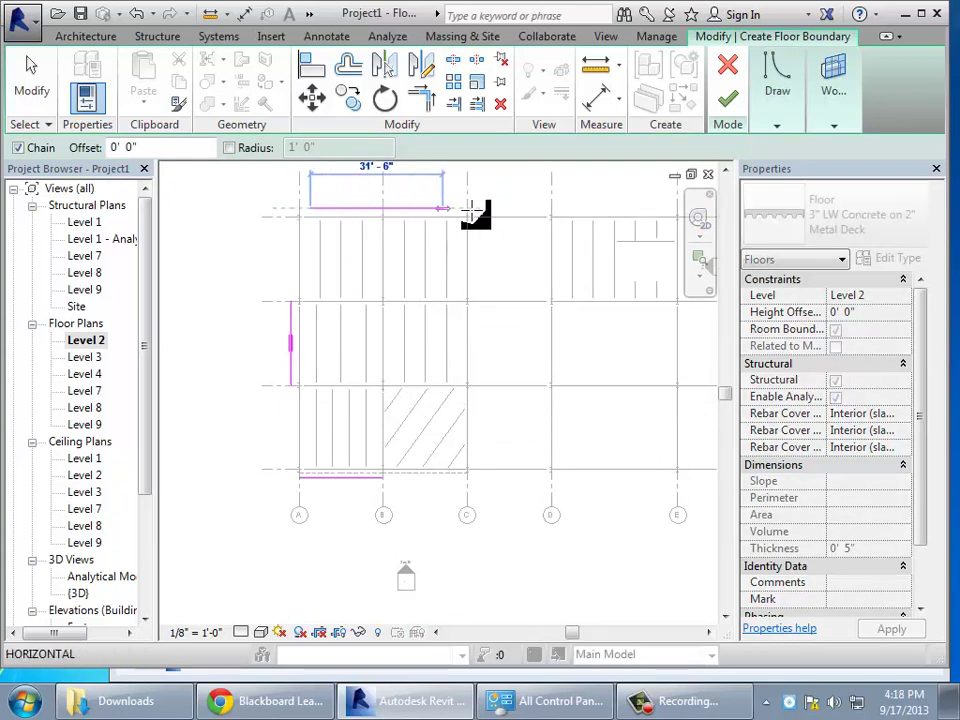
{"action": "left_click", "coordinate": [594, 208]}
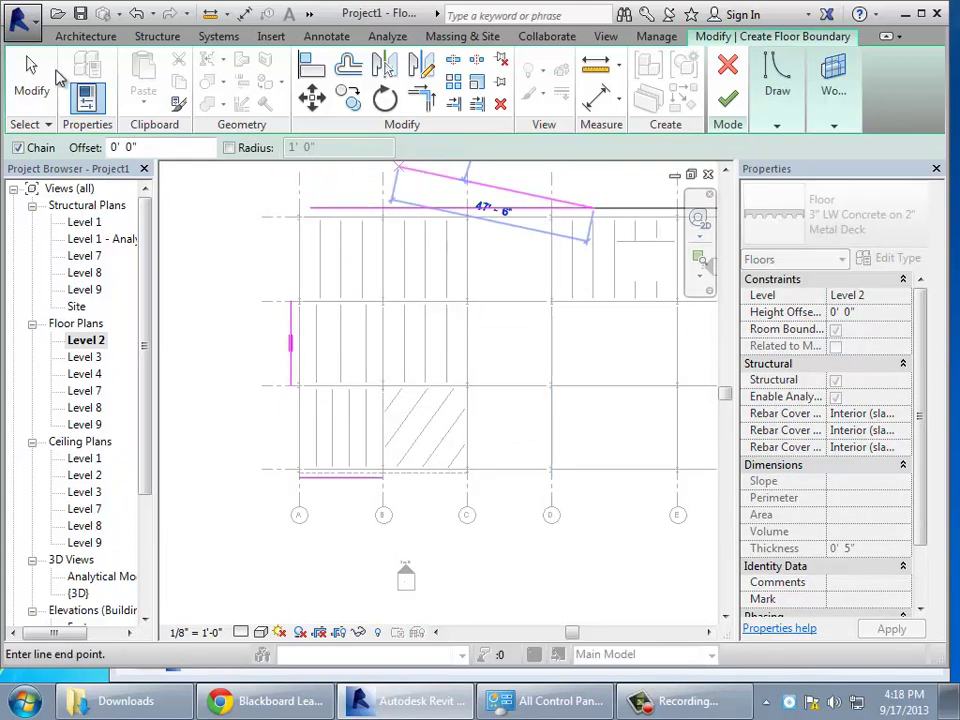
{"action": "left_click", "coordinate": [34, 76]}
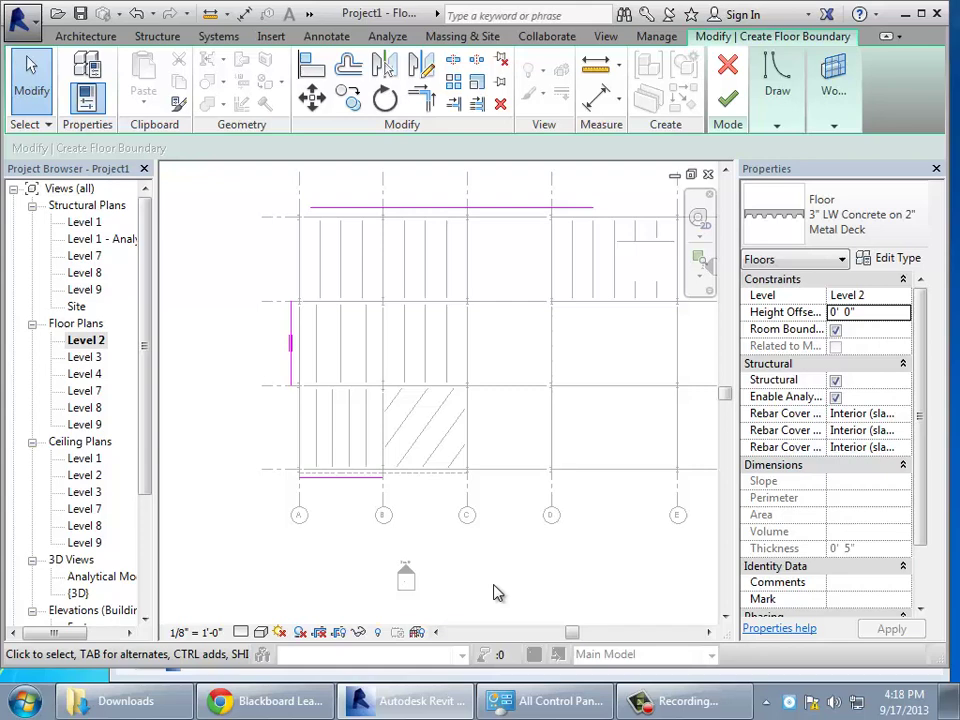
- Trim or extend the sketched floor boundary lines so they meet at corners
{"action": "left_click", "coordinate": [426, 104]}
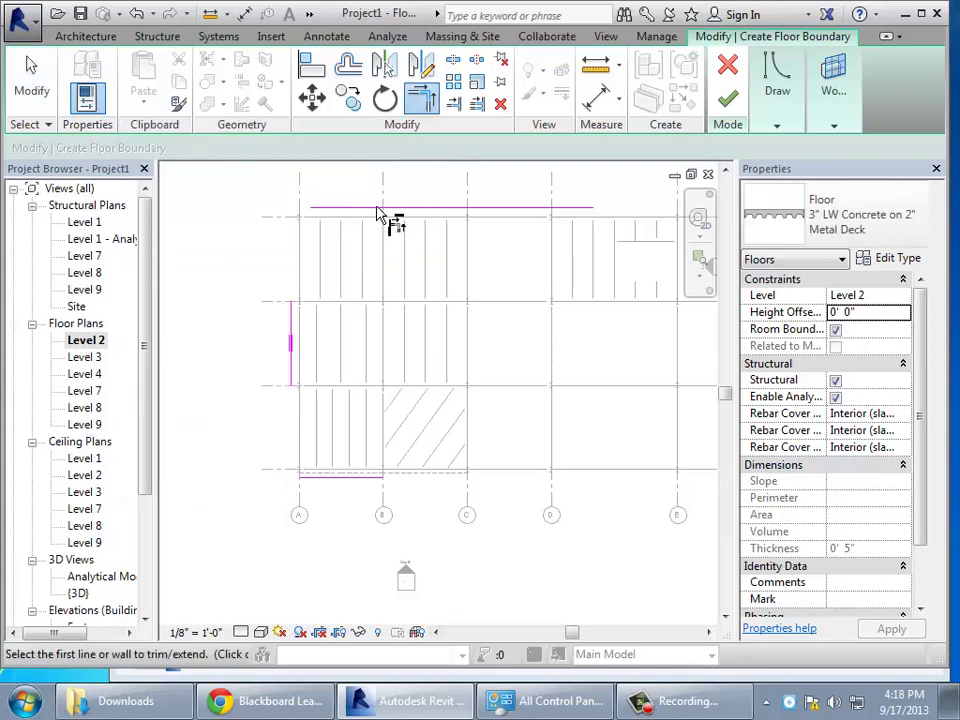
- Trim the floor boundary's west line into corners with the north and south boundary lines
{"action": "left_click", "coordinate": [378, 211]}
{"action": "left_click", "coordinate": [291, 318]}
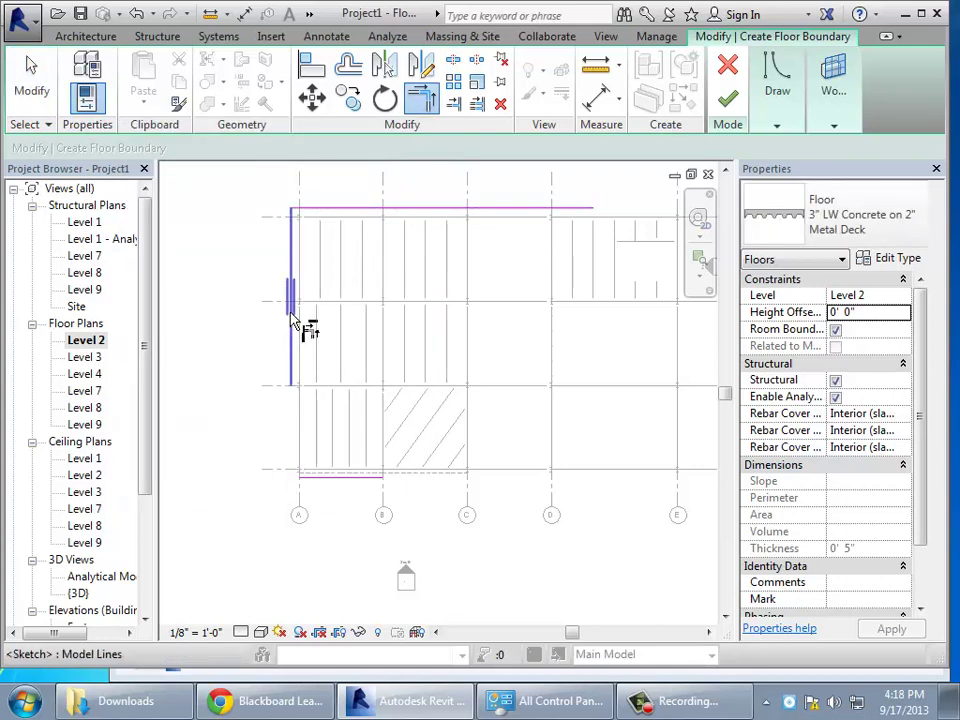
{"action": "left_click", "coordinate": [306, 479]}
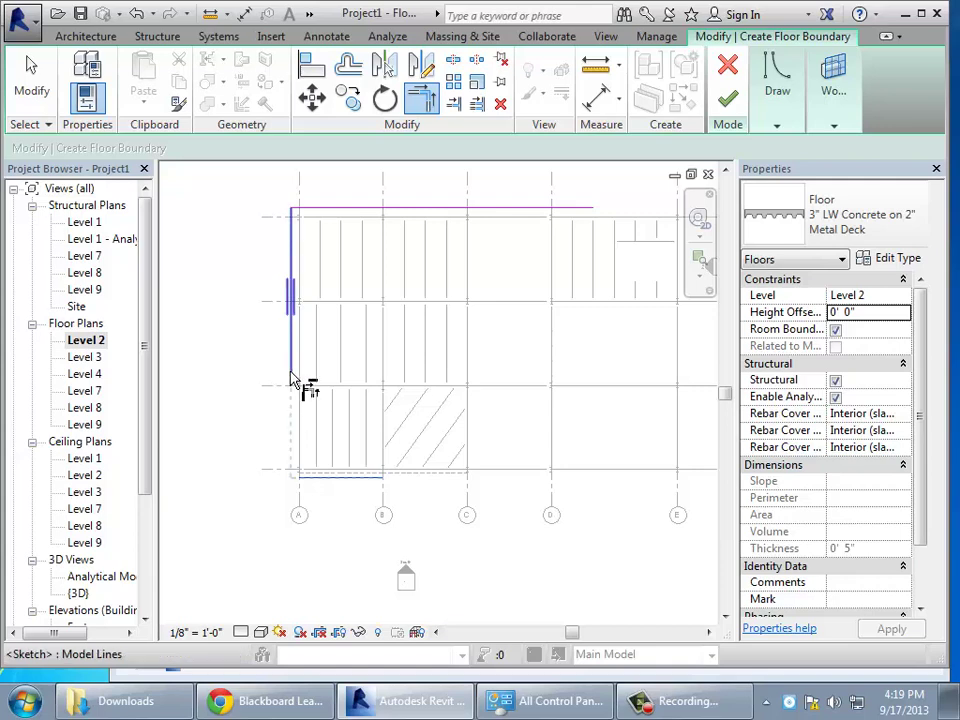
{"action": "left_click", "coordinate": [292, 380]}
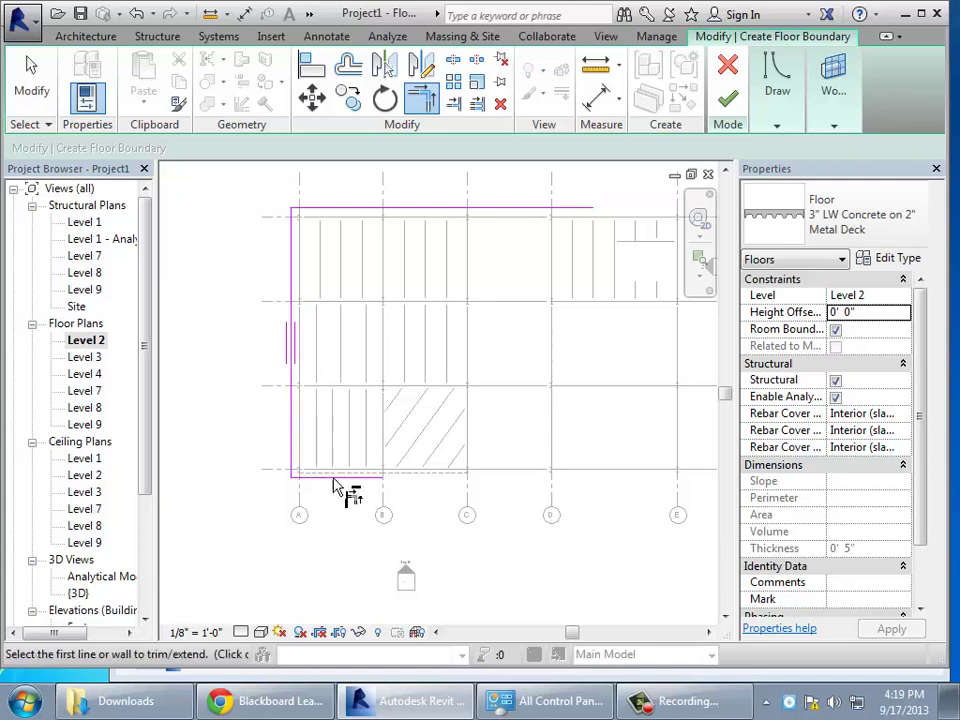
- Add a floor boundary line by picking the beam on grid H in the southern bay, offset 2' 0" outward
{"action": "left_click", "coordinate": [708, 633]}
{"action": "left_click", "coordinate": [708, 633]}
{"action": "left_click", "coordinate": [708, 633]}
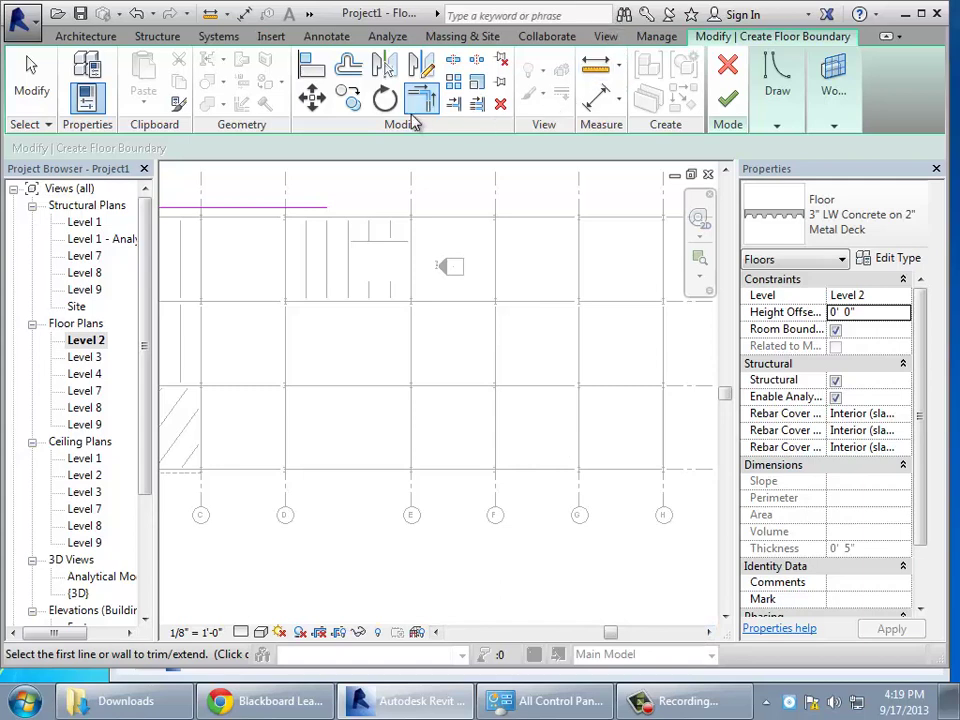
{"action": "left_click", "coordinate": [777, 126]}
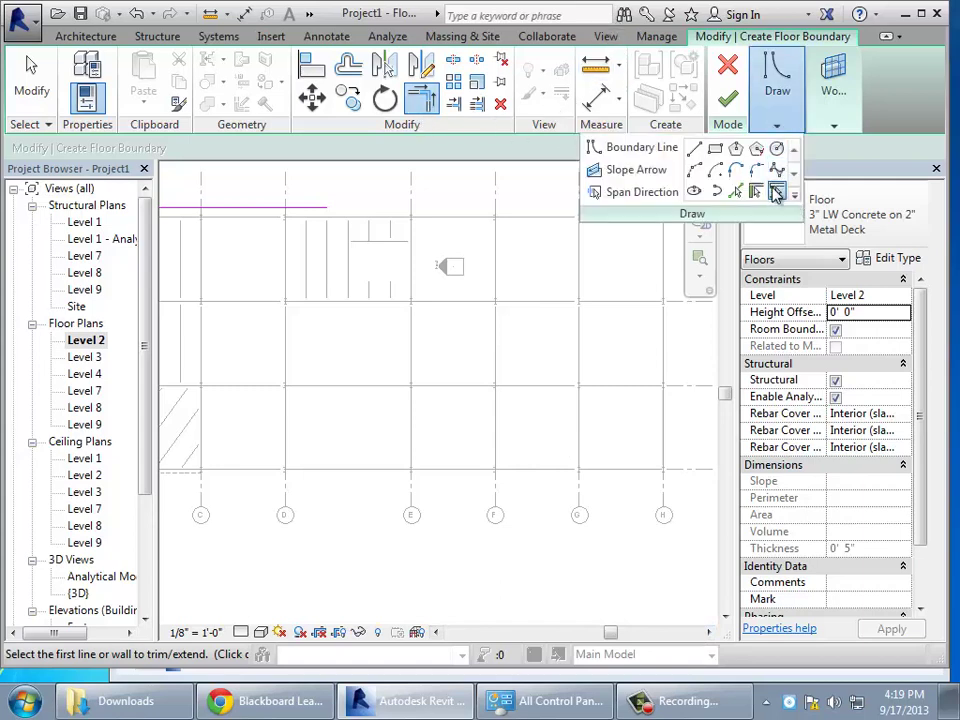
{"action": "left_click", "coordinate": [775, 190]}
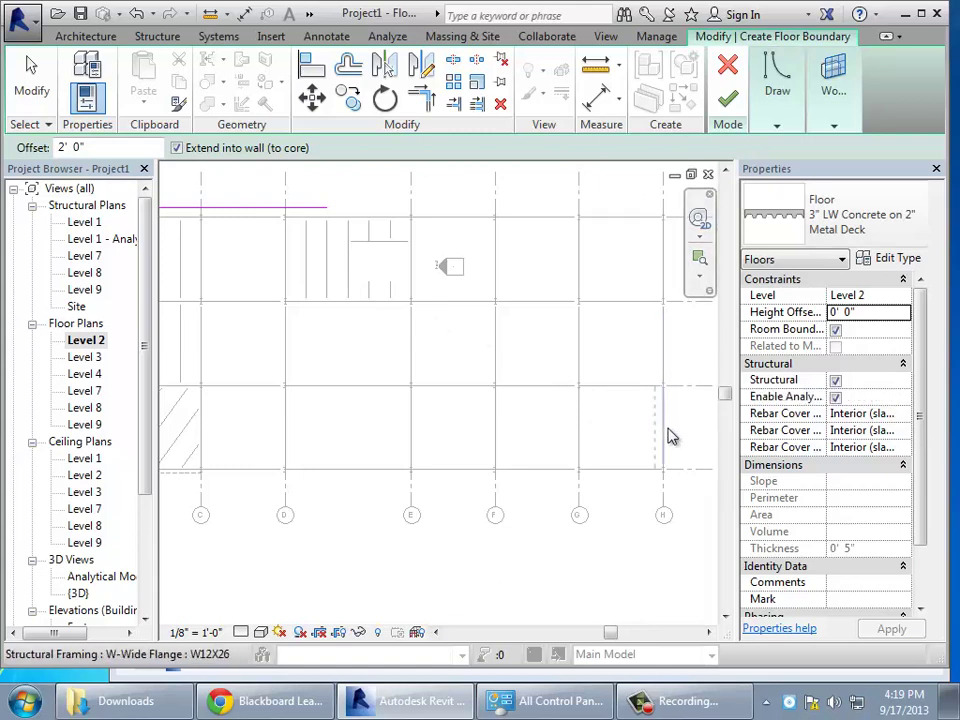
{"action": "left_click", "coordinate": [786, 113]}
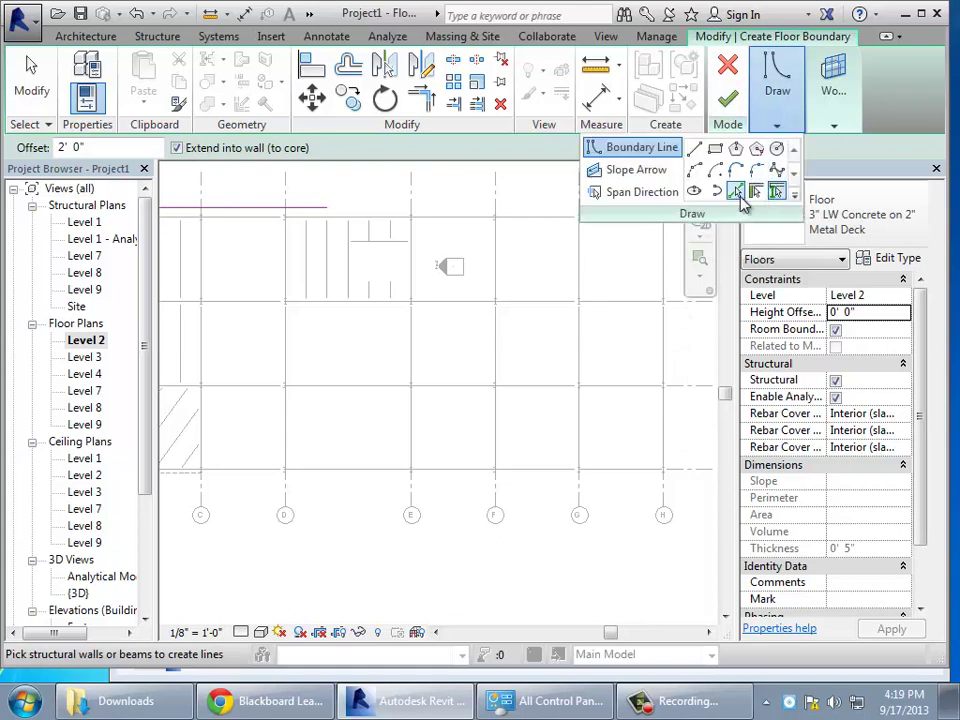
{"action": "left_click", "coordinate": [738, 197]}
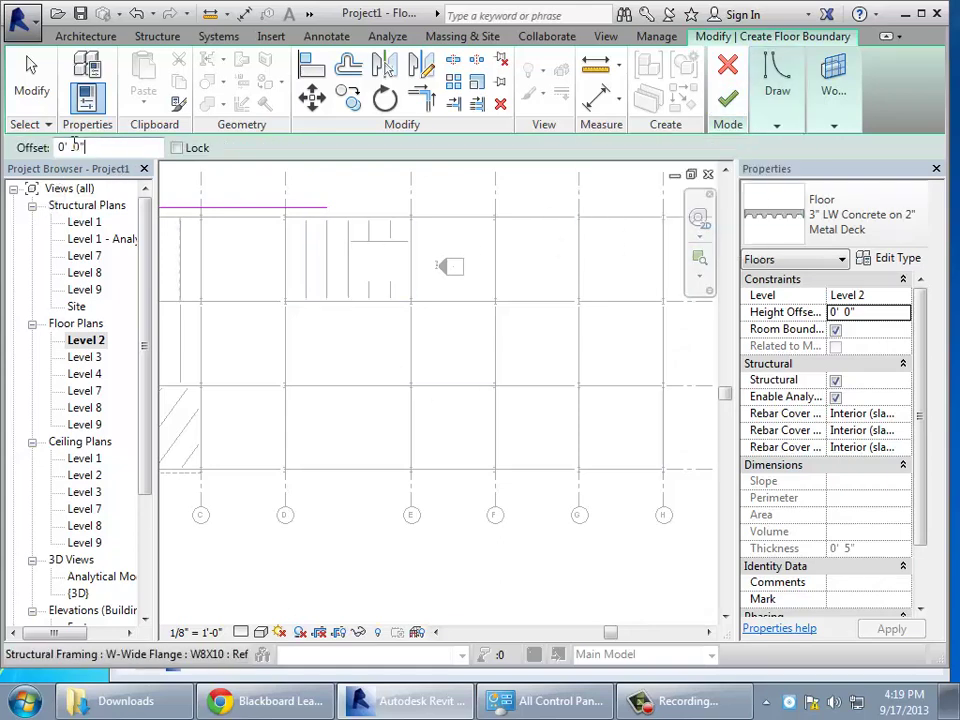
{"action": "left_click_drag", "start_coordinate": [74, 143], "coordinate": [5, 133]}
{"action": "type", "text": "2"}
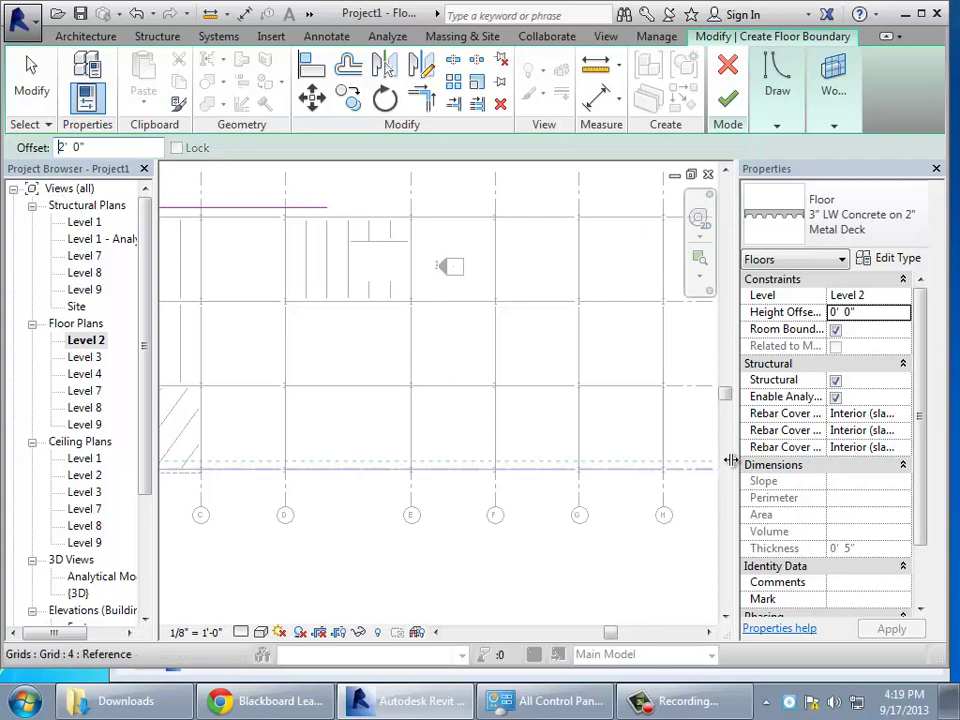
{"action": "left_click", "coordinate": [668, 440]}
- Extend the north and south boundary lines into corners with the line beyond grid H, closing the floor outline
{"action": "scroll", "coordinate": [508, 390], "scroll_direction": "down", "scroll_amount": 3}
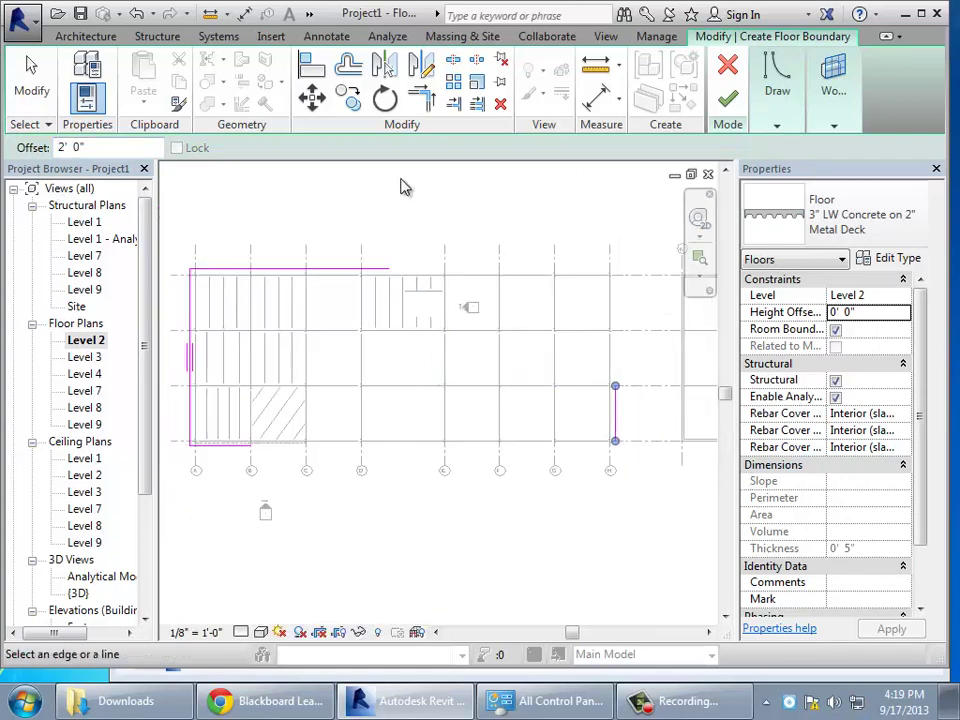
{"action": "left_click", "coordinate": [421, 97]}
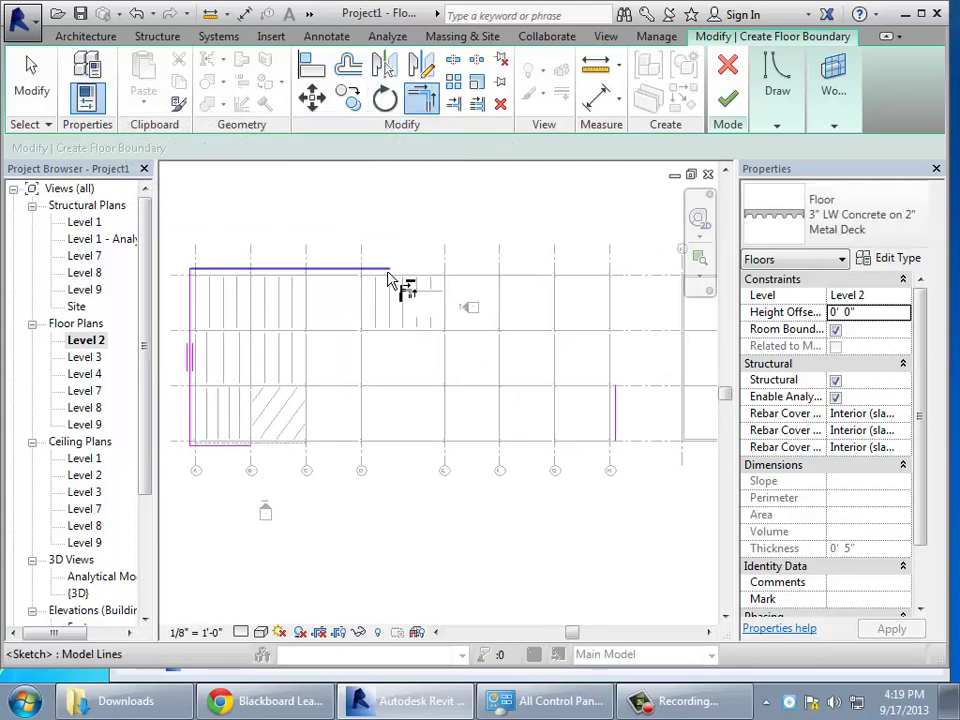
{"action": "left_click", "coordinate": [388, 271]}
{"action": "left_click", "coordinate": [618, 405]}
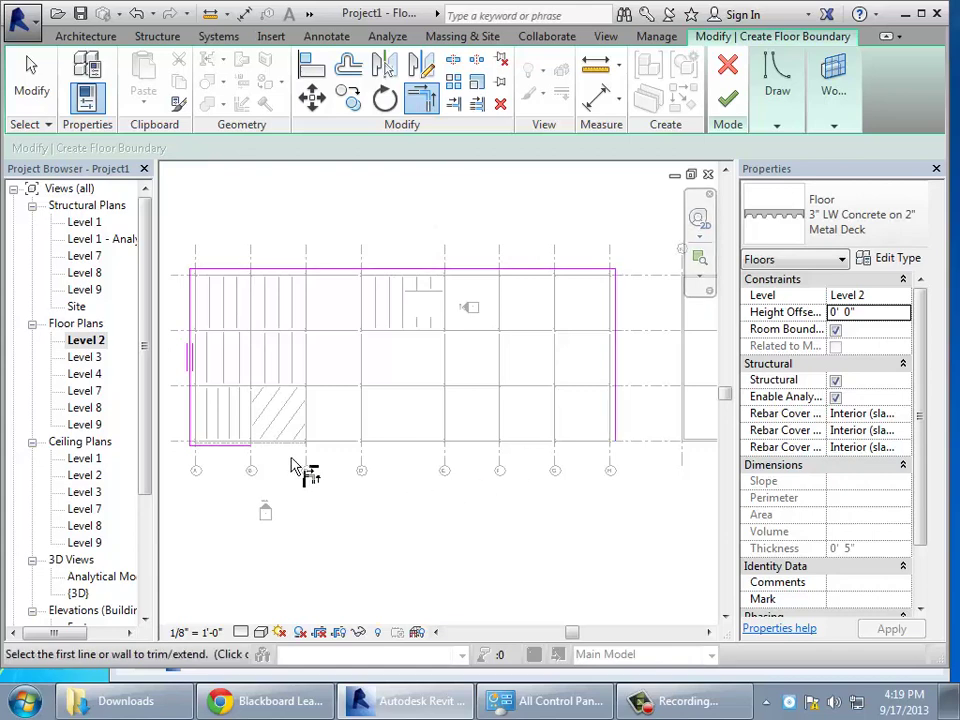
{"action": "left_click", "coordinate": [240, 443]}
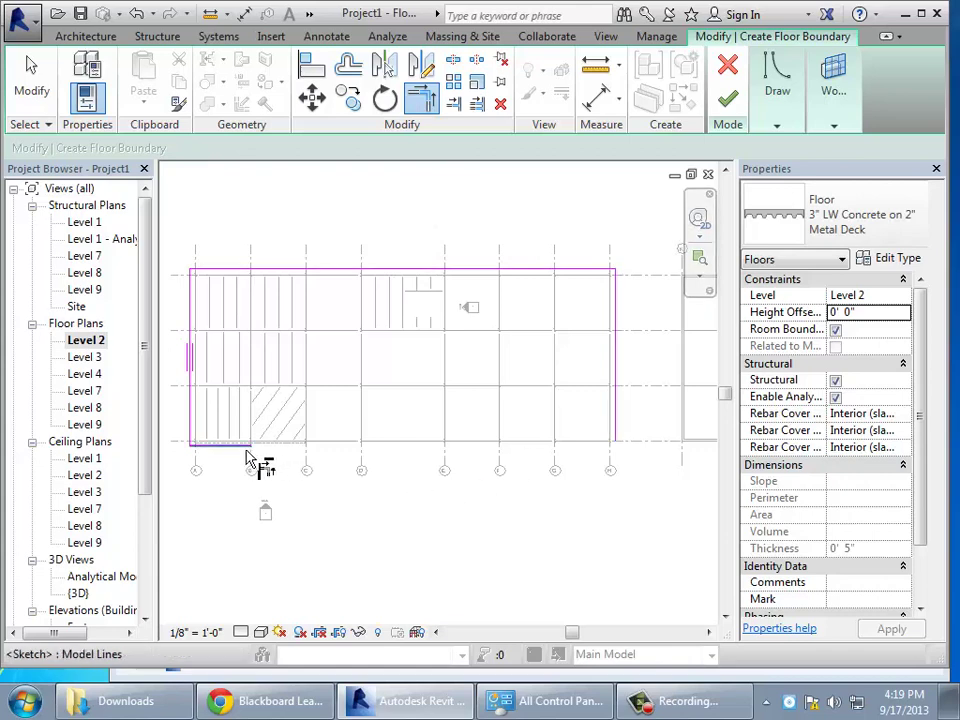
{"action": "left_click", "coordinate": [615, 437]}
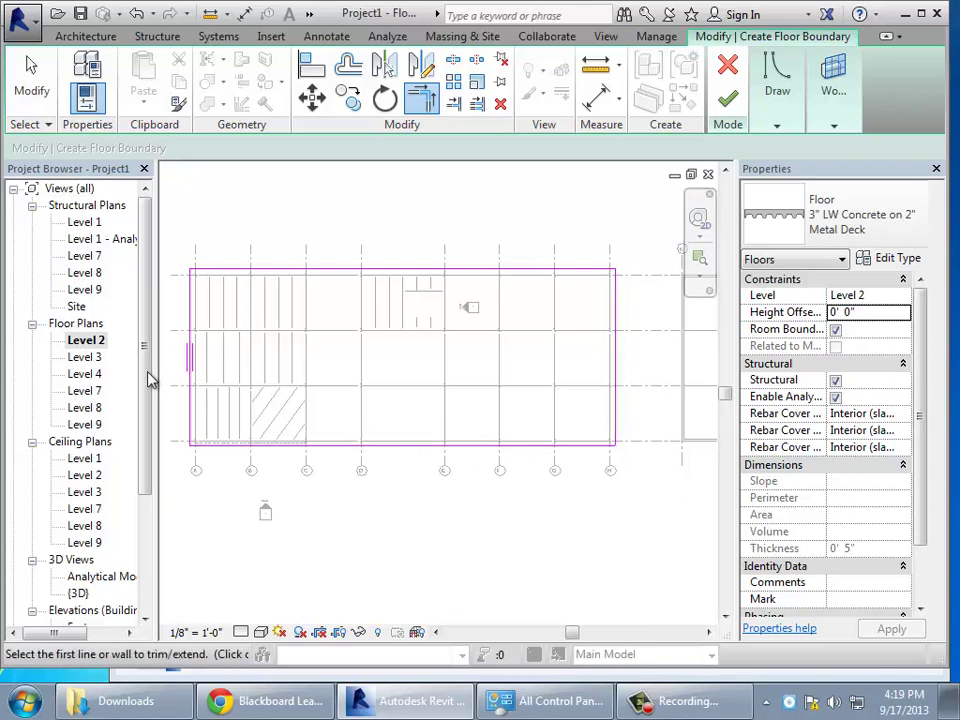
{"action": "key", "text": "Escape"}
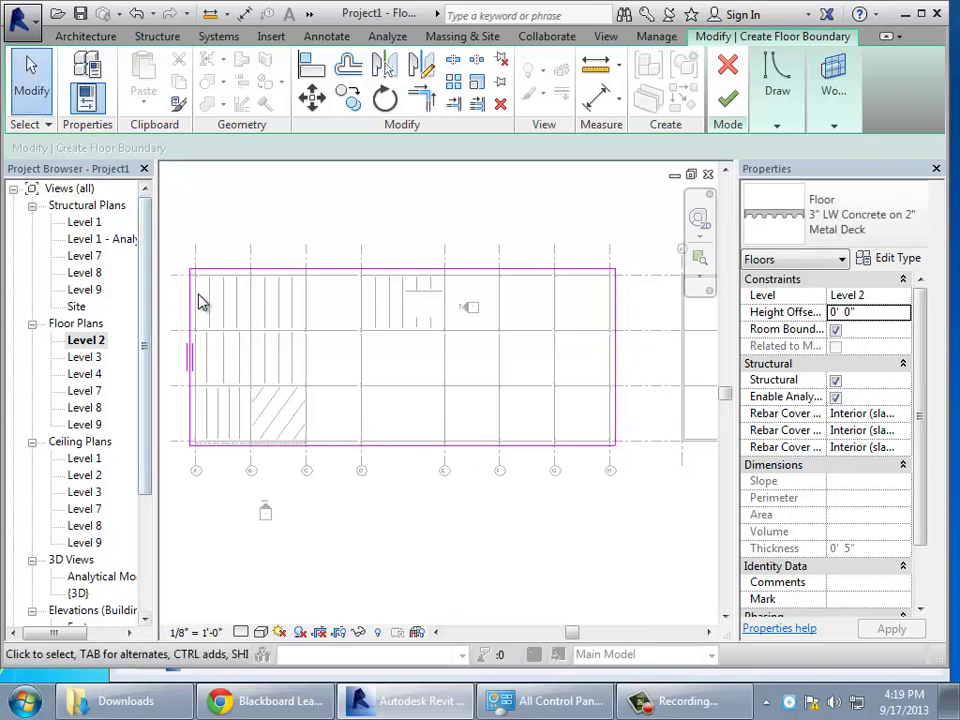
- Set the deck span direction to the north boundary line and finish the floor sketch
{"action": "left_click", "coordinate": [195, 306]}
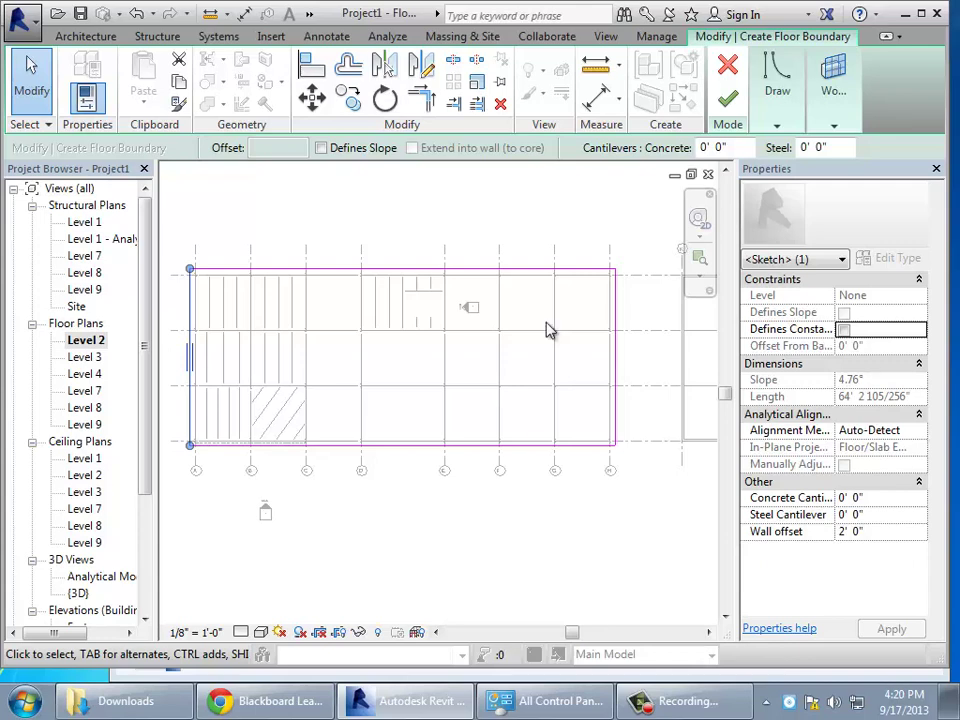
{"action": "left_click", "coordinate": [777, 126]}
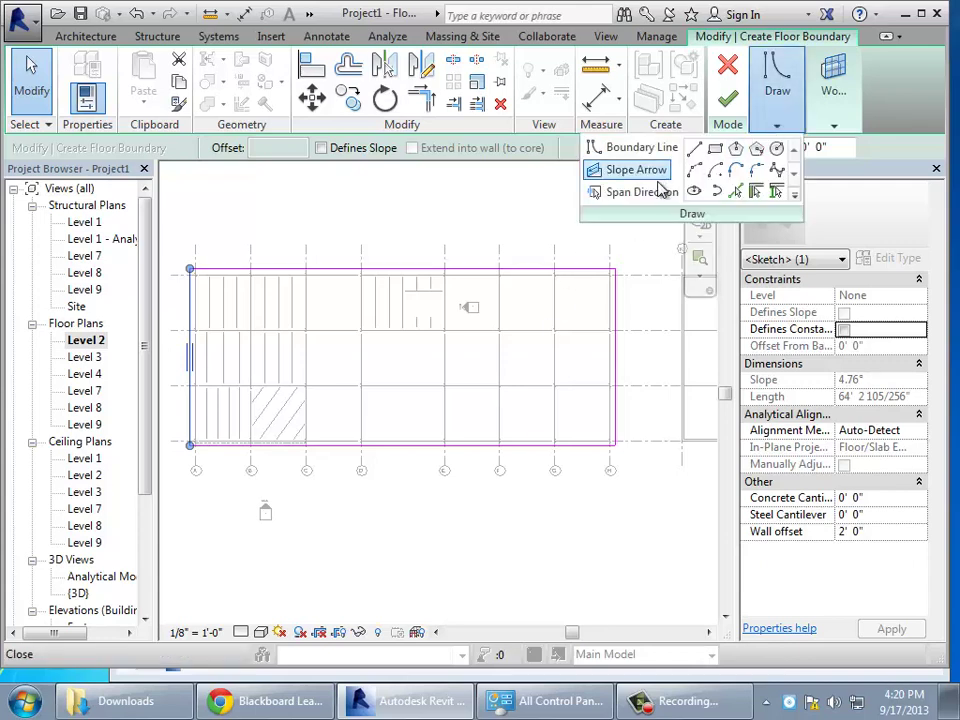
{"action": "left_click", "coordinate": [628, 196]}
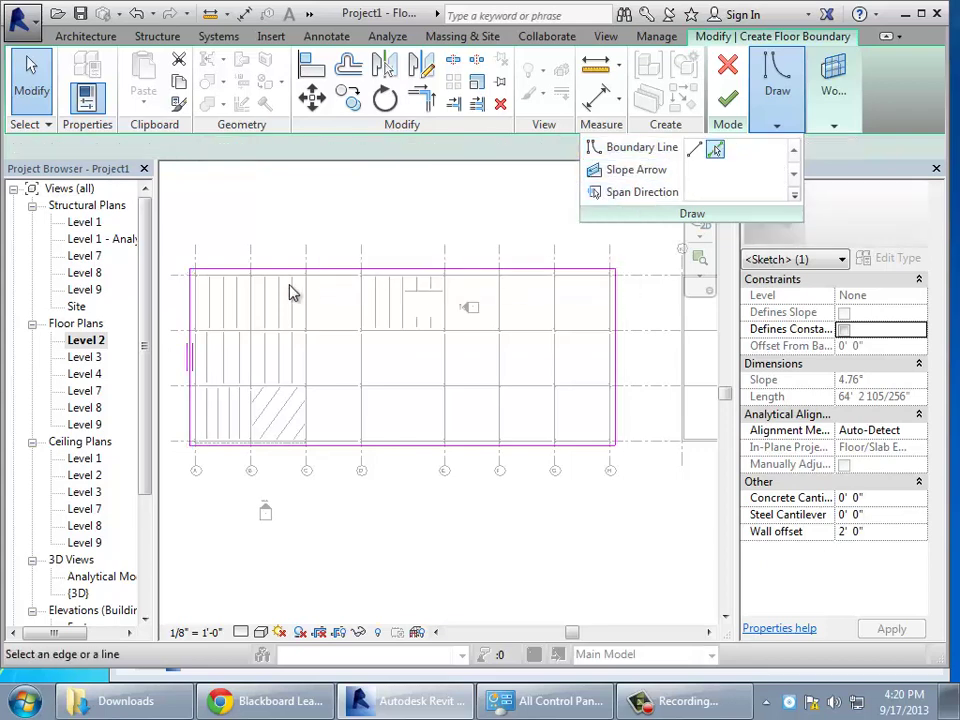
{"action": "left_click", "coordinate": [289, 272]}
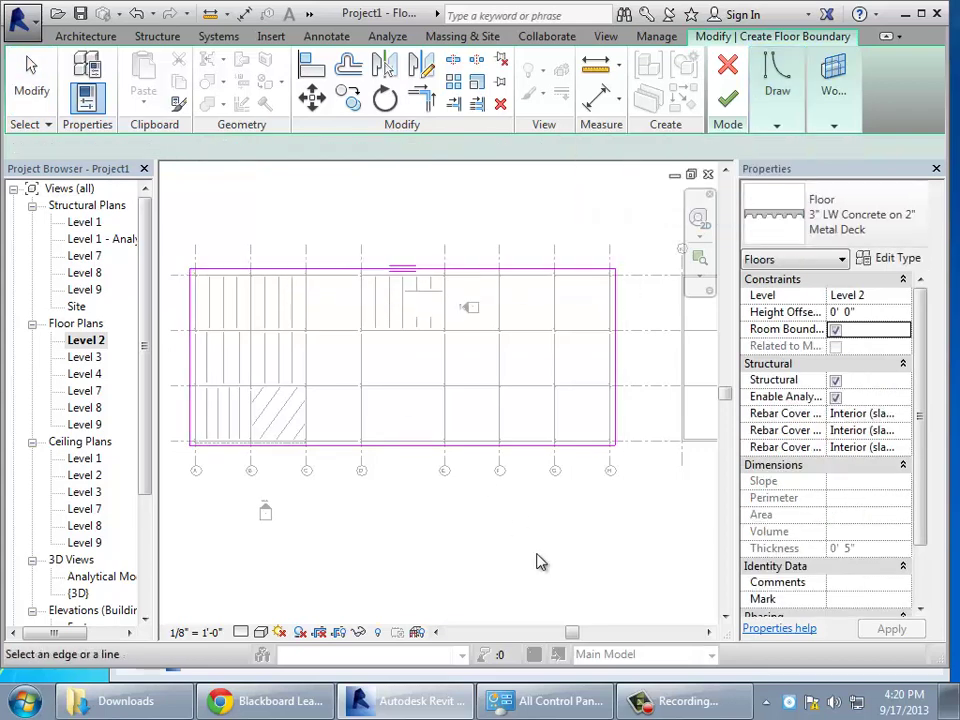
{"action": "left_click", "coordinate": [725, 100]}
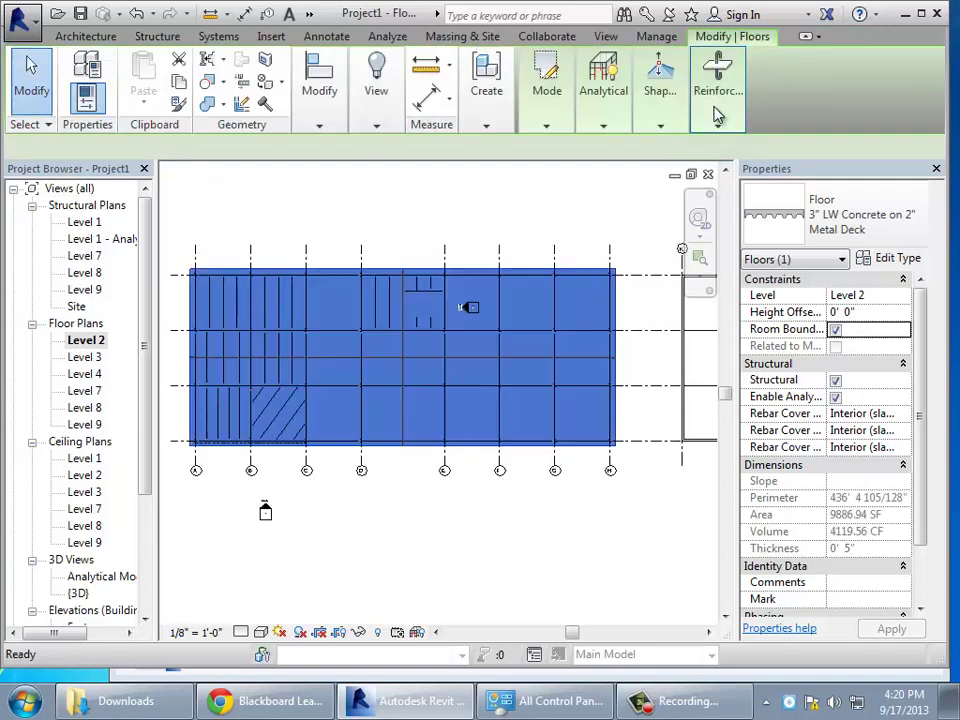
{"action": "left_click", "coordinate": [474, 565]}
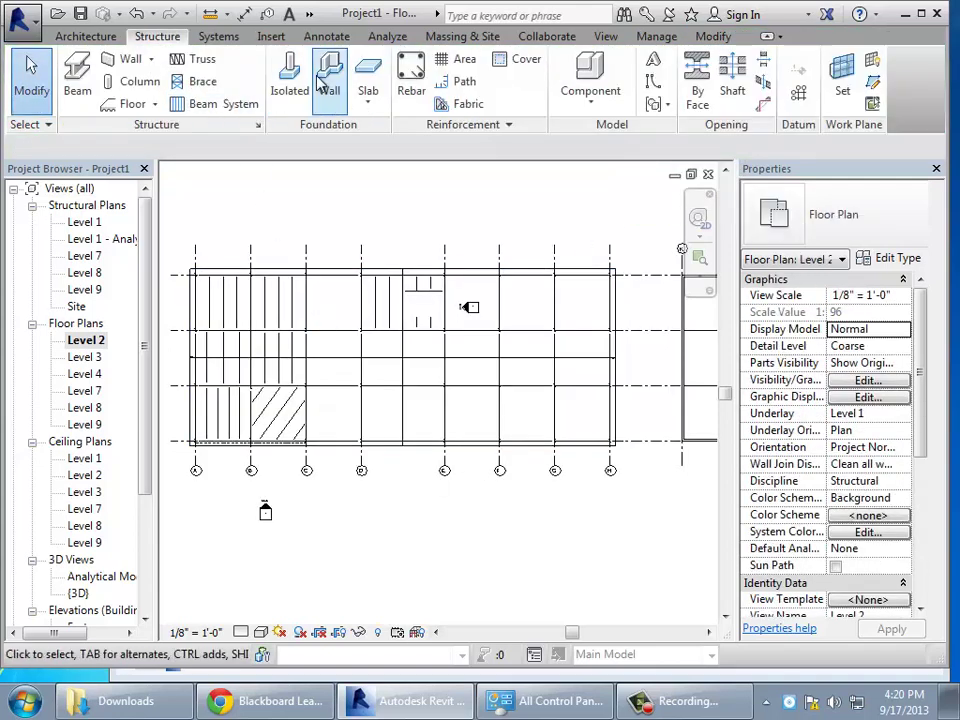
- Open the default 3D view and examine the new floor over the framing
{"action": "left_click", "coordinate": [308, 14]}
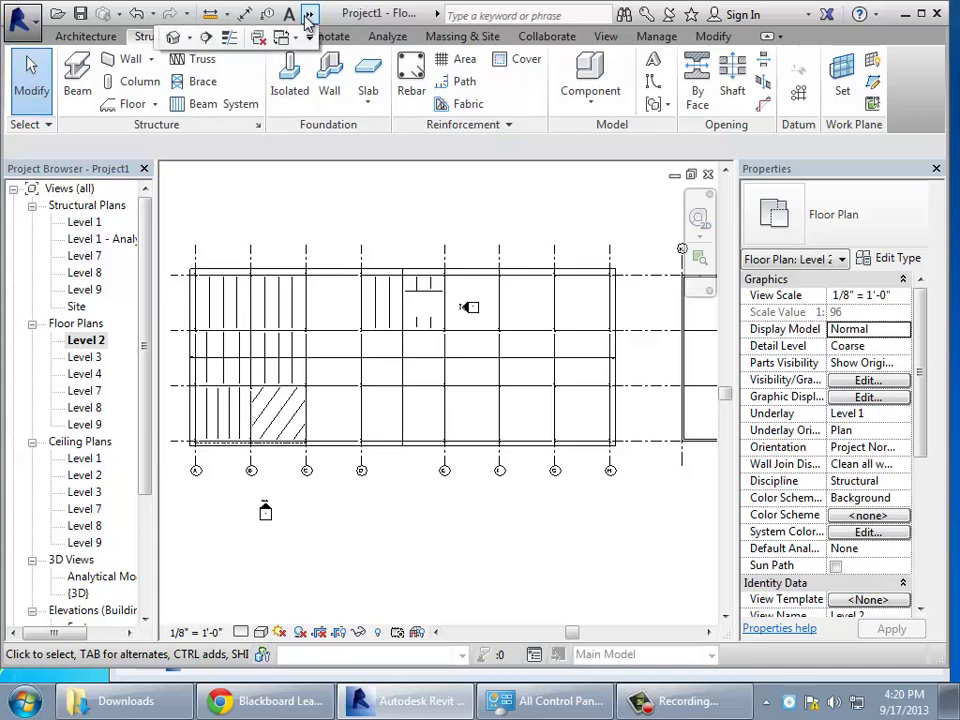
{"action": "left_click", "coordinate": [174, 37]}
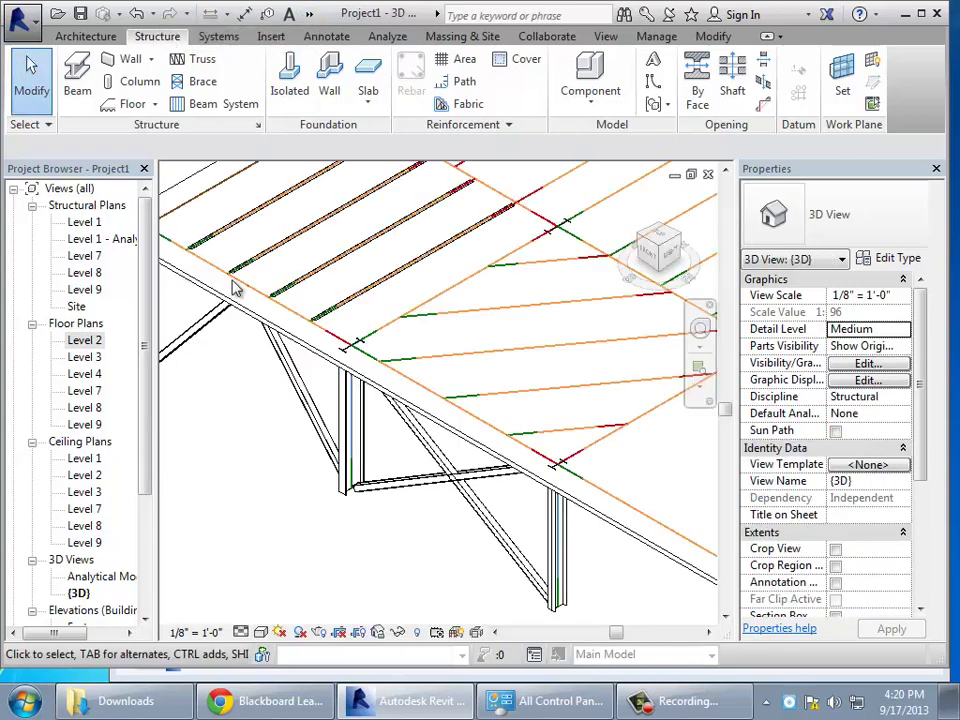
{"action": "scroll", "coordinate": [265, 460], "scroll_direction": "down", "scroll_amount": 2}
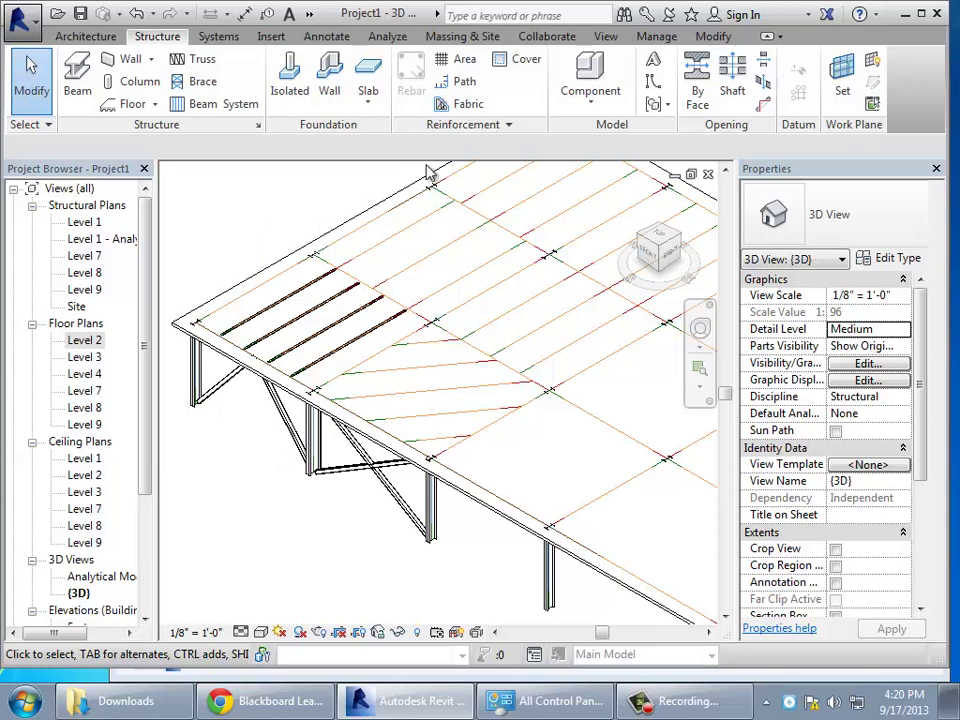
- In the Level 2 floor plan, draw a vertical building section between grids A and B, from south to north across the whole building
{"action": "left_click", "coordinate": [605, 37]}
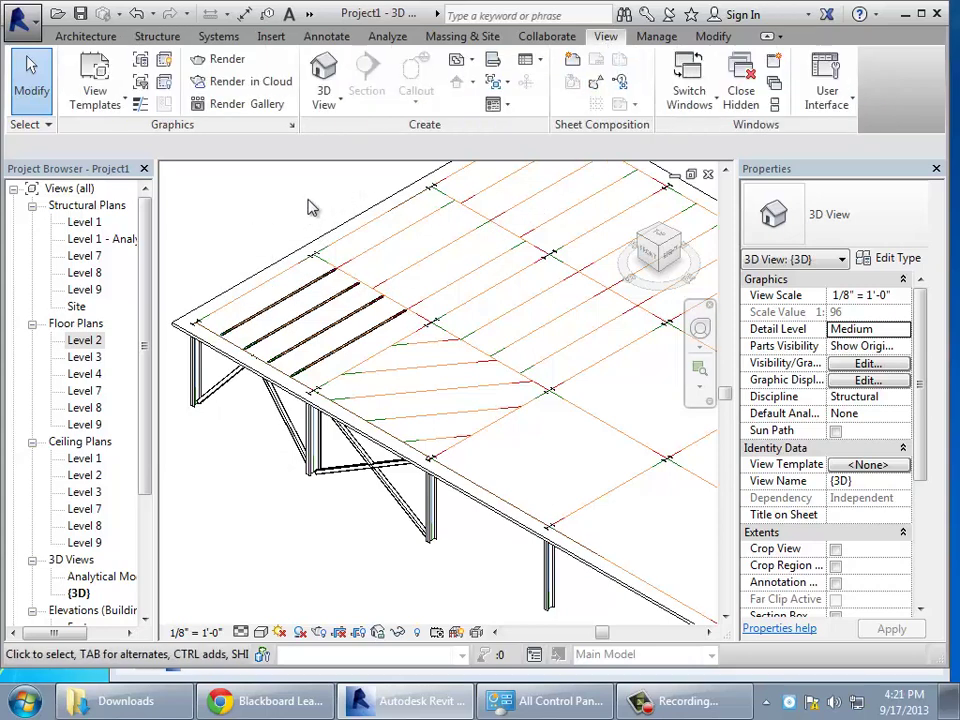
{"action": "scroll", "coordinate": [310, 207], "scroll_direction": "down", "scroll_amount": 2}
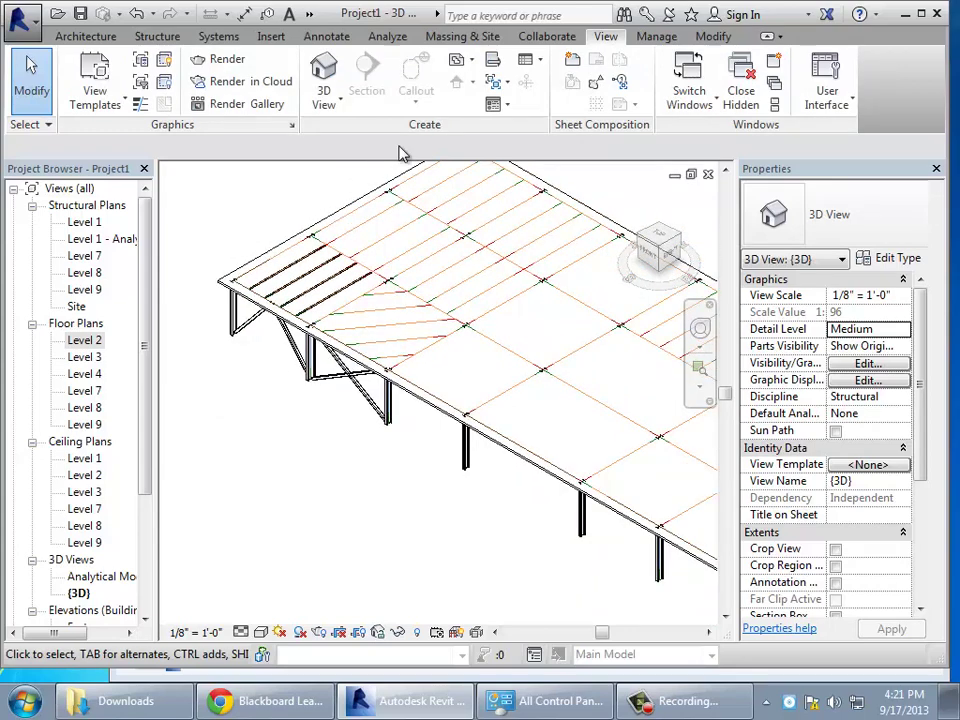
{"action": "left_click", "coordinate": [99, 343]}
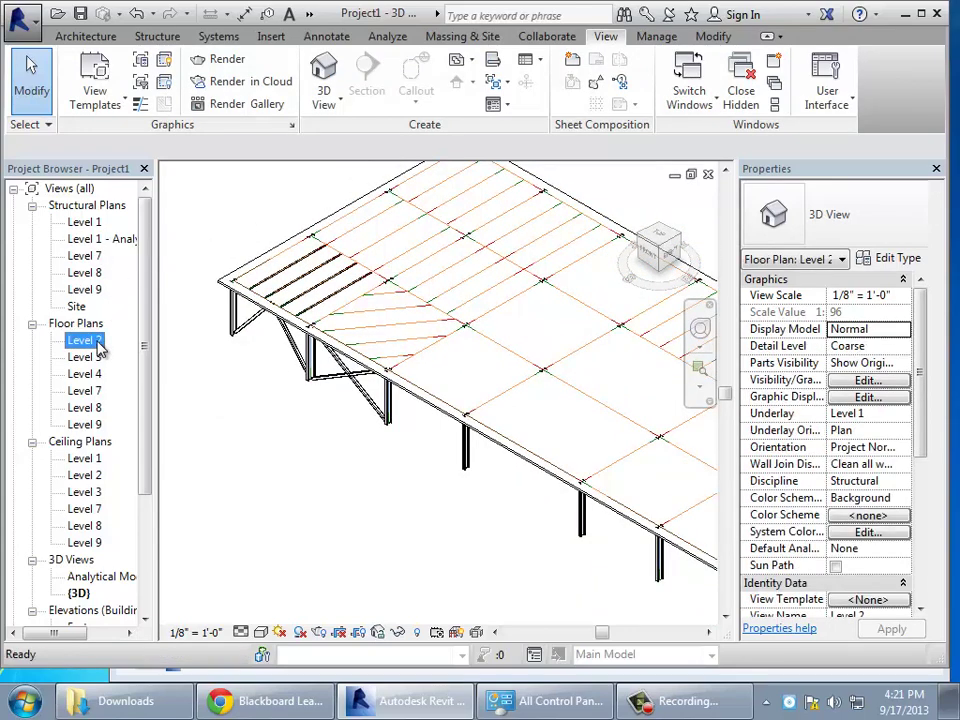
{"action": "double_click", "coordinate": [98, 342]}
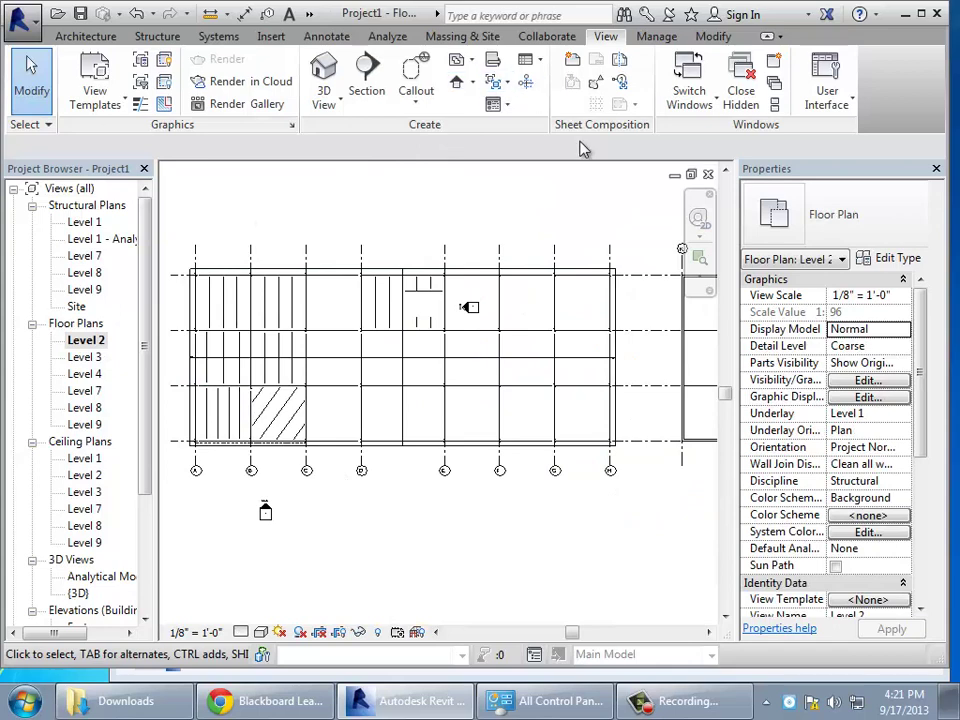
{"action": "left_click", "coordinate": [362, 92]}
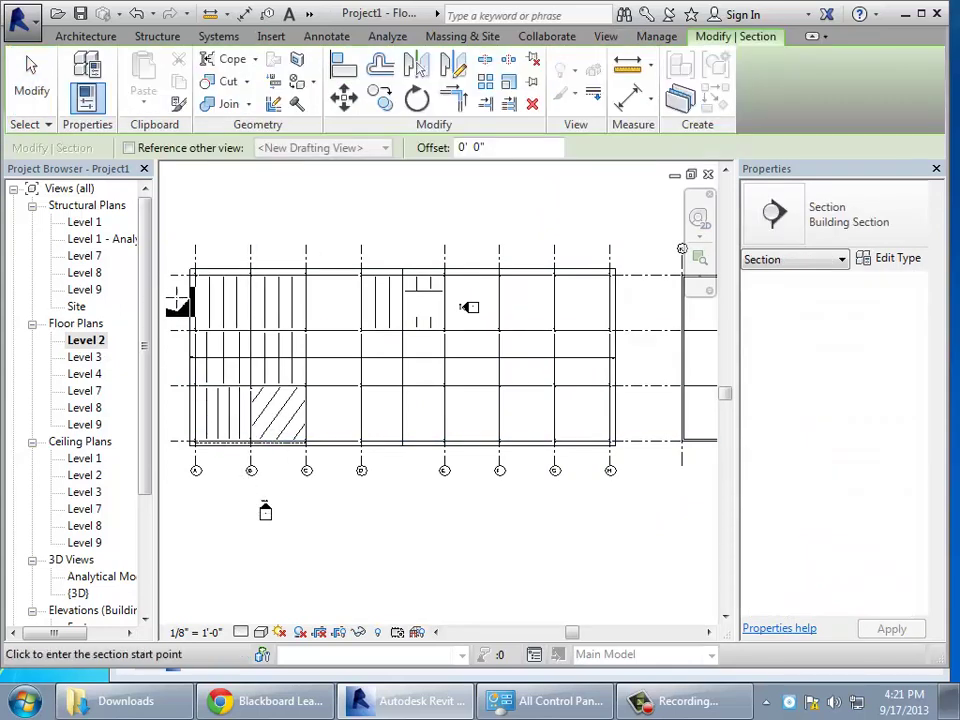
{"action": "left_click", "coordinate": [218, 471]}
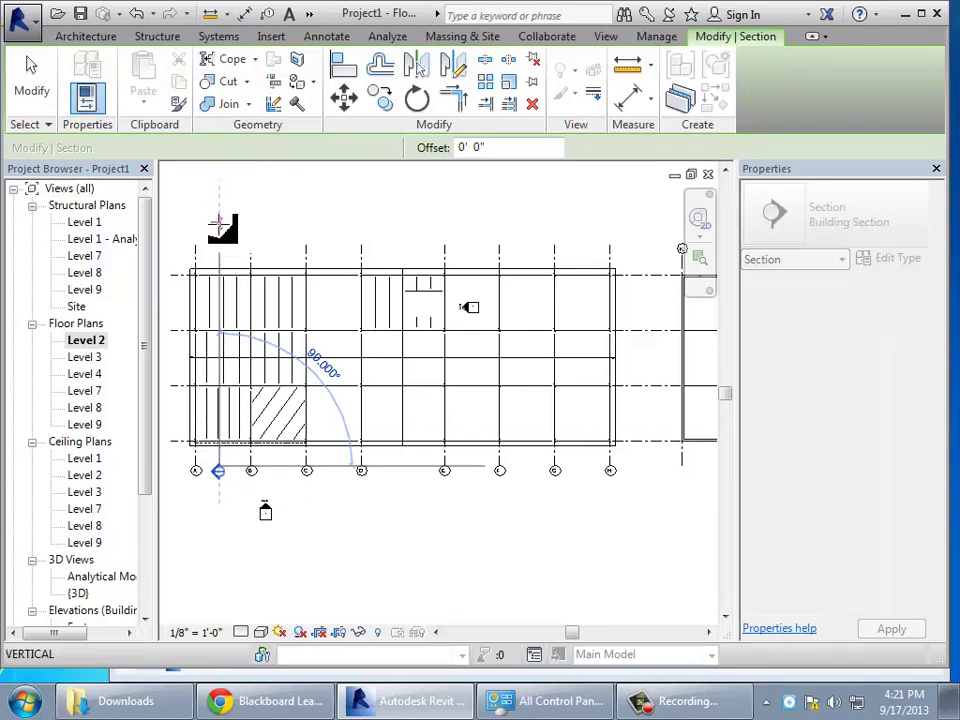
{"action": "left_click", "coordinate": [219, 220]}
{"action": "left_click", "coordinate": [29, 90]}
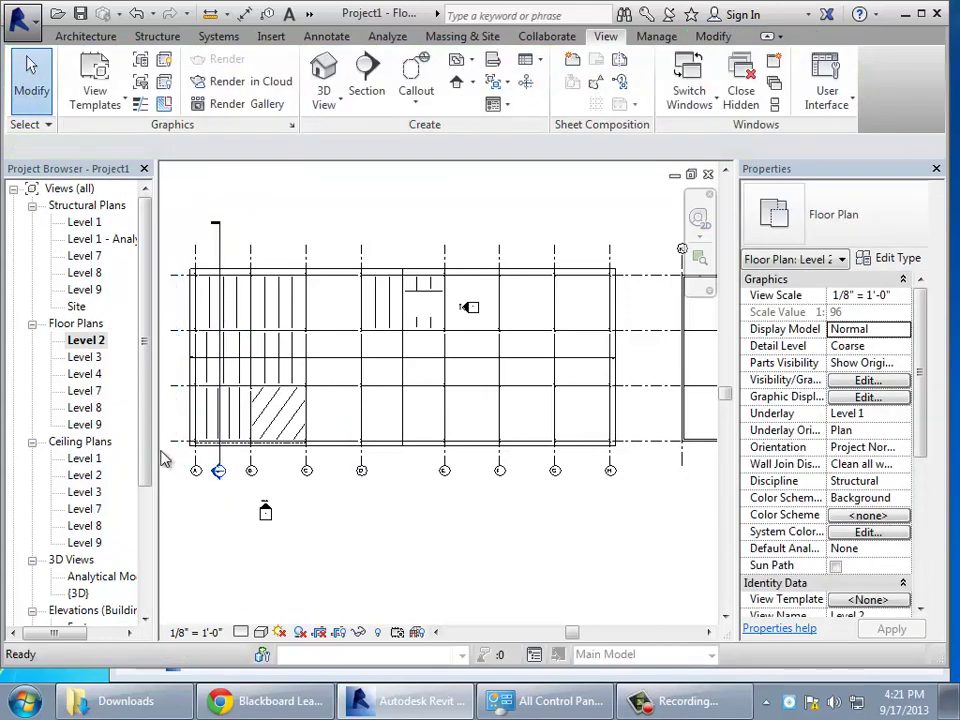
- Open the new section view and zoom in on the floor framing between grids 4 and 3
{"action": "double_click", "coordinate": [214, 479]}
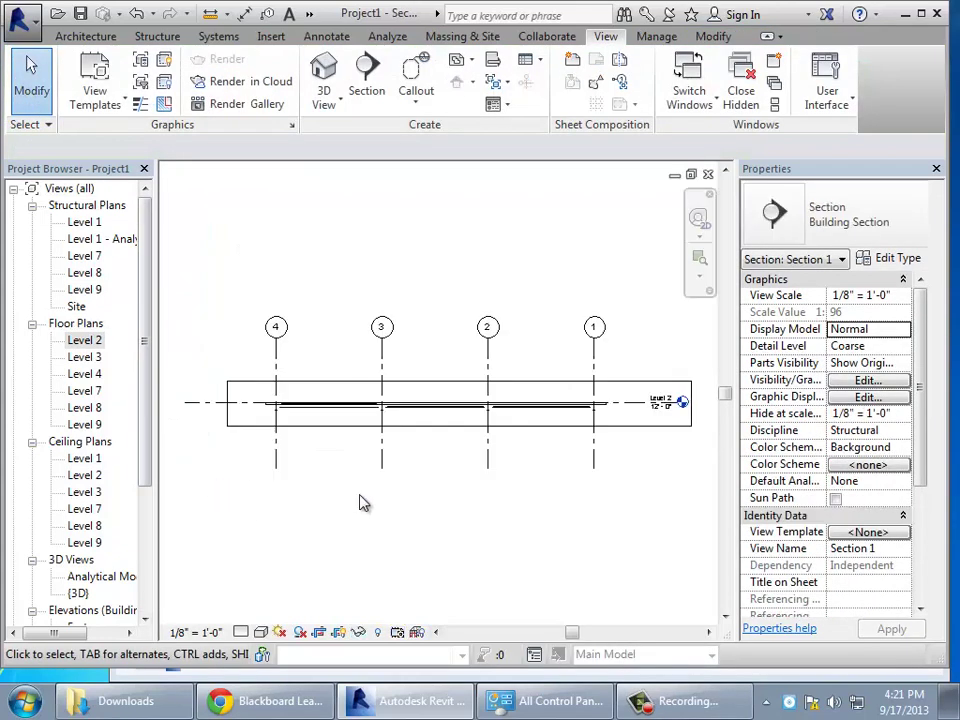
{"action": "left_click", "coordinate": [699, 260]}
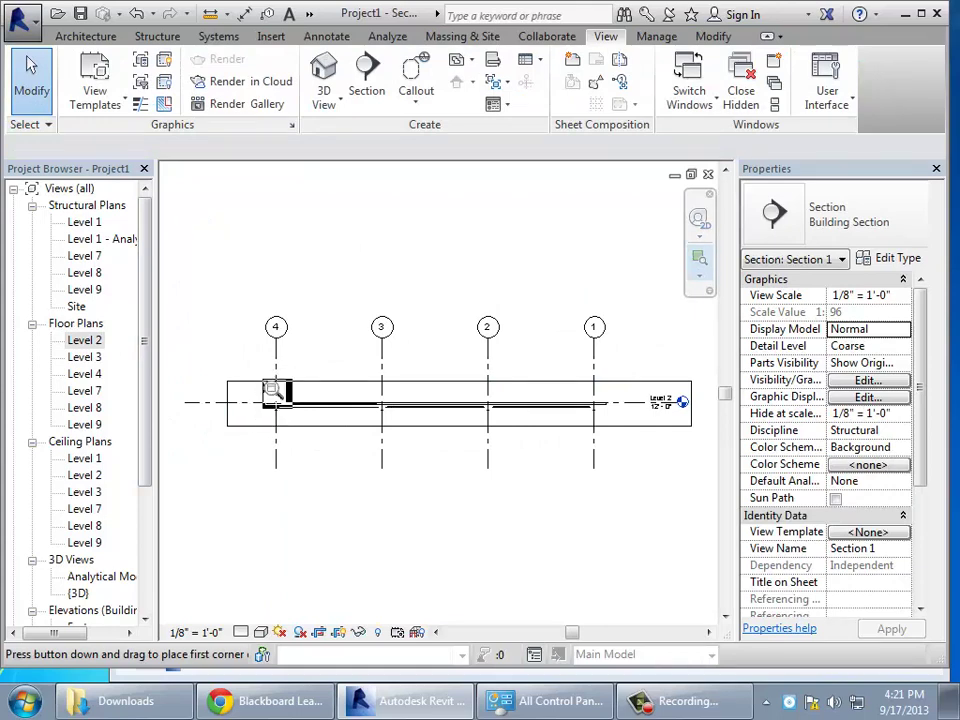
{"action": "left_click_drag", "start_coordinate": [262, 370], "coordinate": [415, 497]}
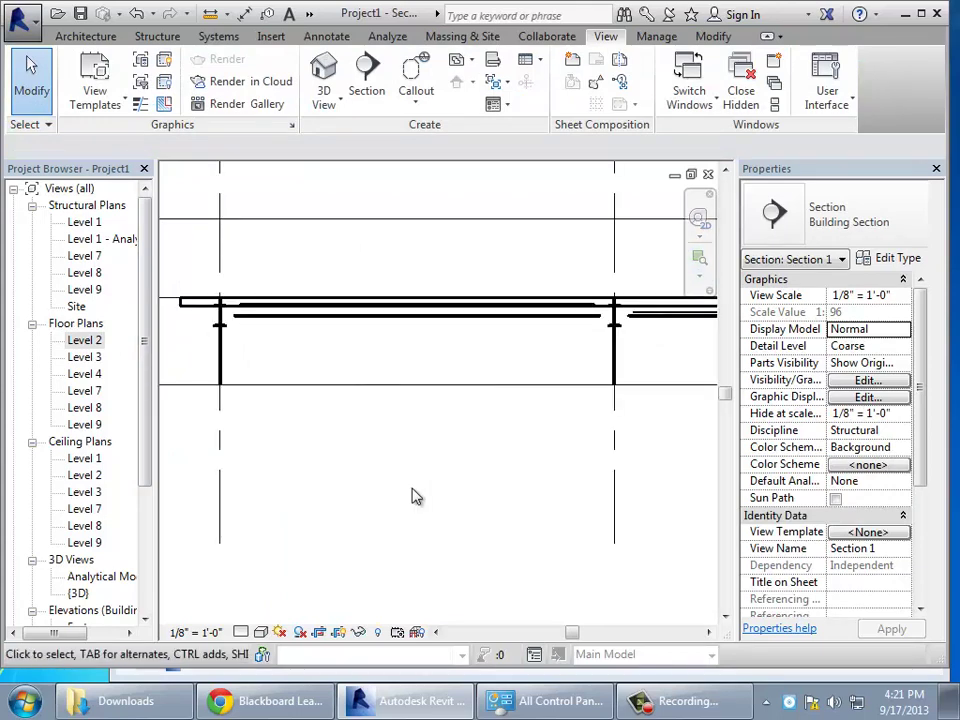
- Extend the section's crop region down past the column bases and set the view's detail level to Fine
{"action": "left_click", "coordinate": [385, 386]}
{"action": "scroll", "coordinate": [462, 420], "scroll_direction": "down", "scroll_amount": 4}
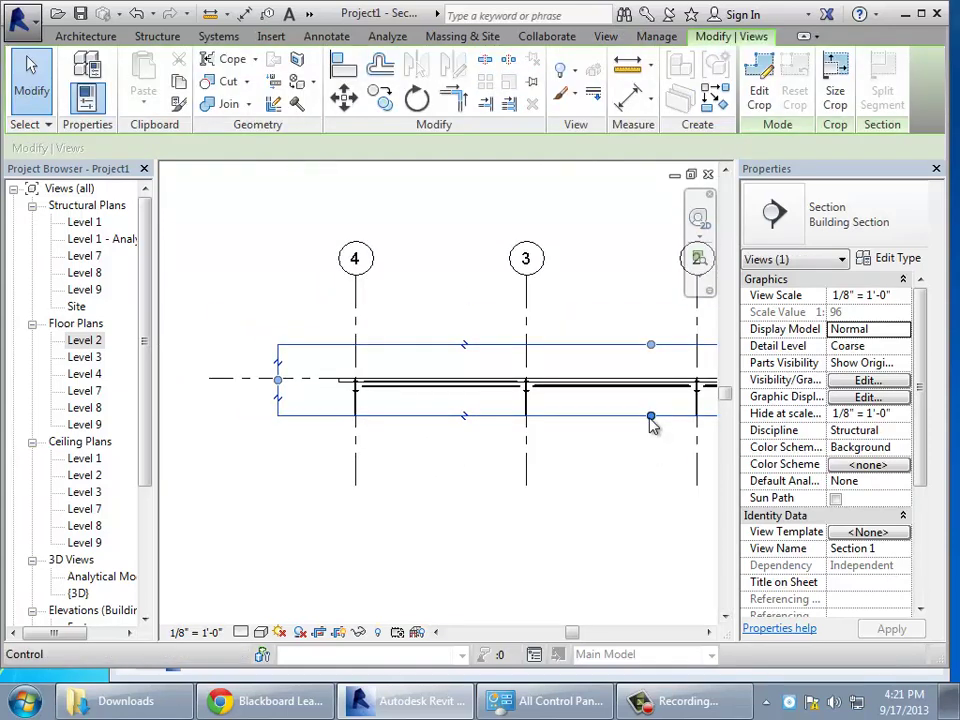
{"action": "left_click_drag", "start_coordinate": [651, 418], "coordinate": [494, 547]}
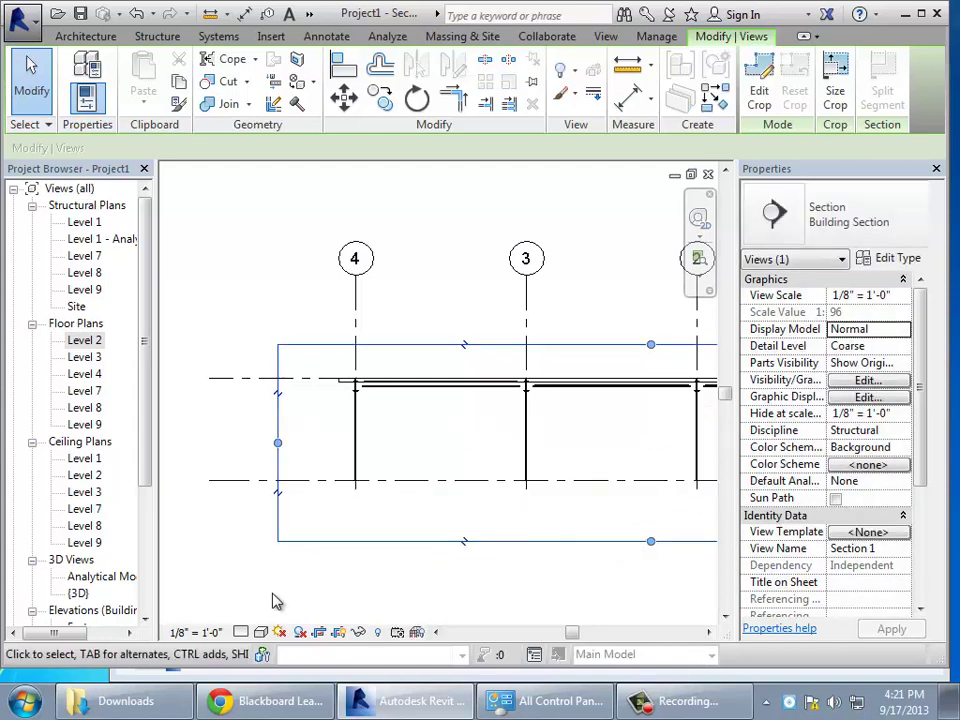
{"action": "left_click", "coordinate": [241, 633]}
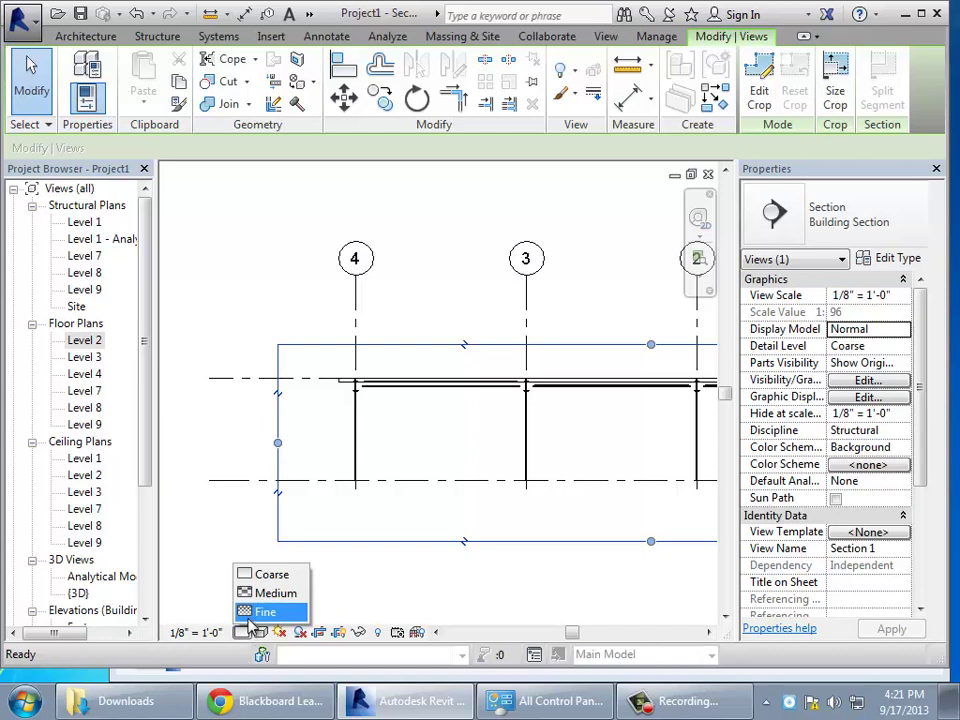
{"action": "left_click", "coordinate": [252, 612]}
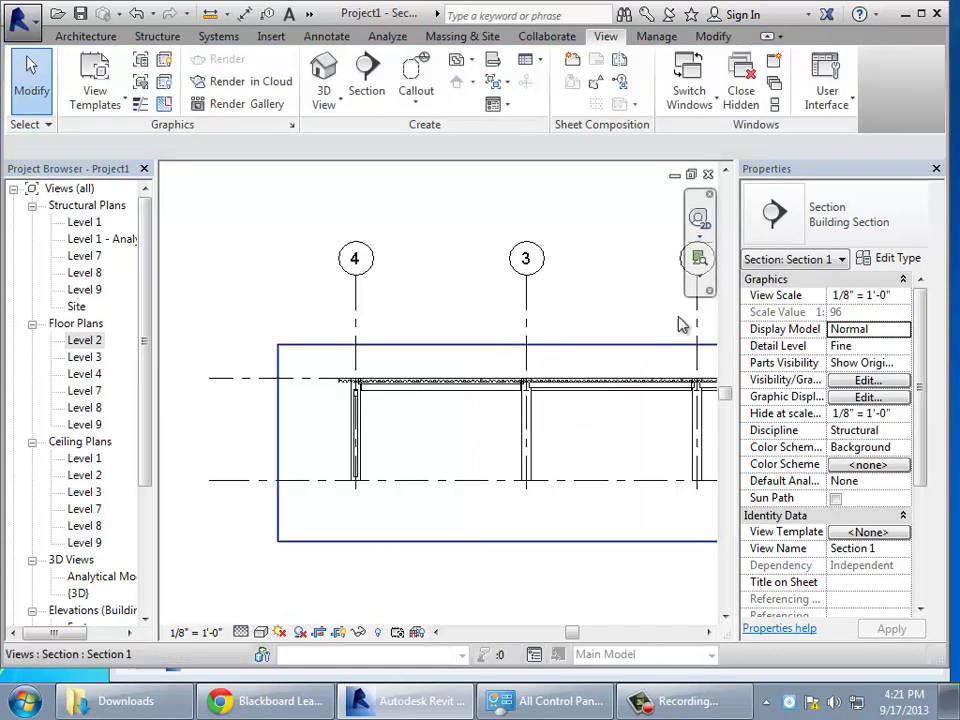
- Turn on Thin Lines for a close look at the deck and beam joint at grid 4
{"action": "left_click", "coordinate": [704, 262]}
{"action": "left_click_drag", "start_coordinate": [311, 345], "coordinate": [461, 427]}
{"action": "scroll", "coordinate": [475, 464], "scroll_direction": "up", "scroll_amount": 3}
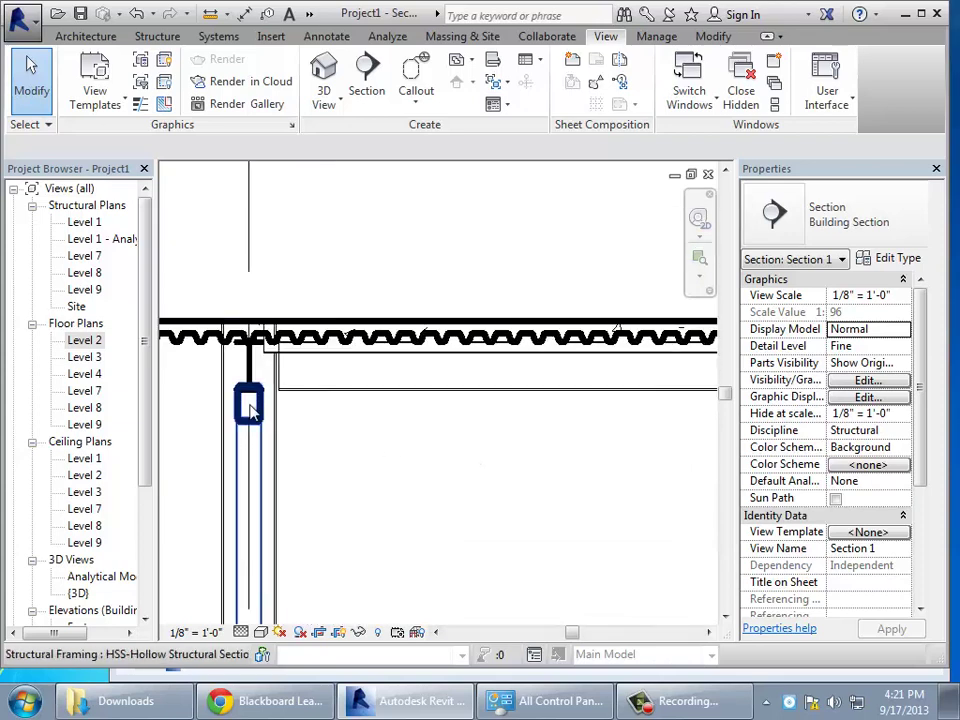
{"action": "scroll", "coordinate": [252, 370], "scroll_direction": "up", "scroll_amount": 2}
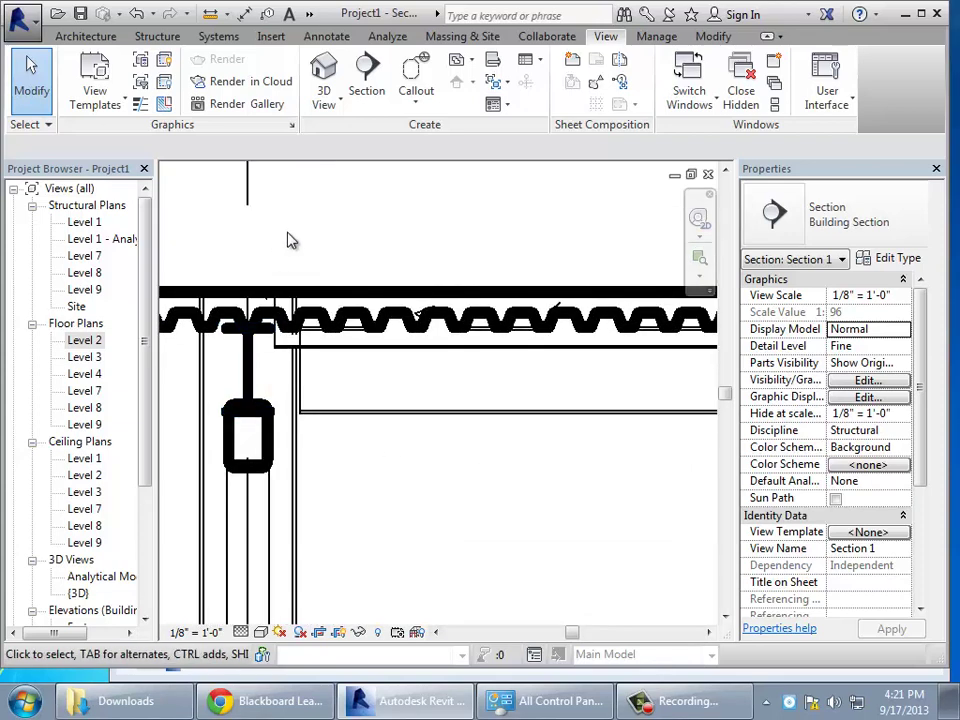
{"action": "left_click", "coordinate": [310, 15]}
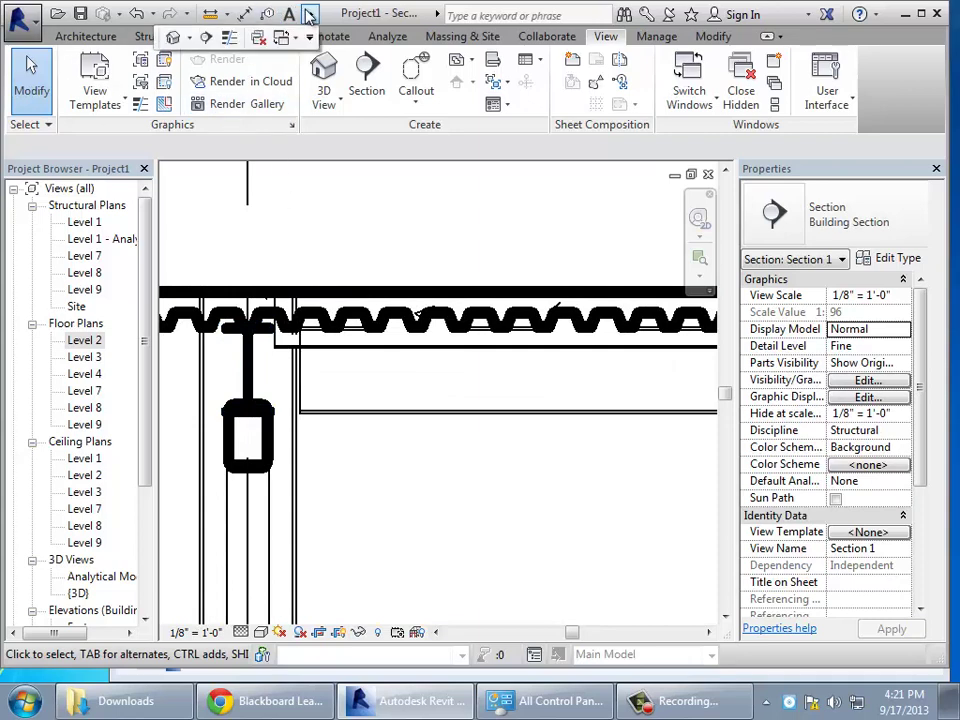
{"action": "left_click", "coordinate": [229, 40]}
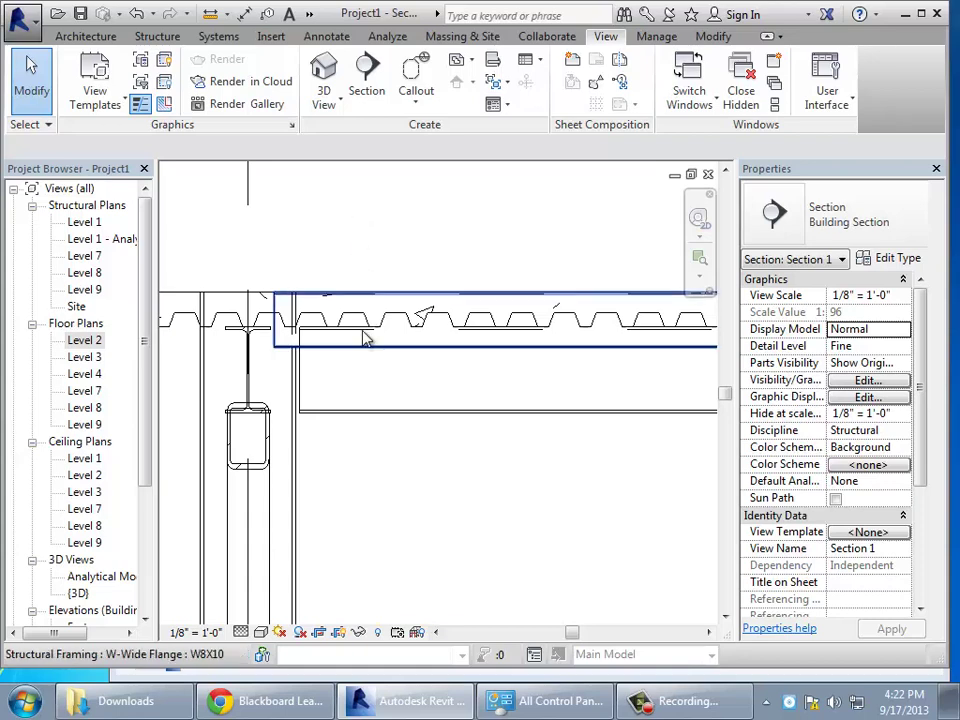
- Check the W12X26 beam's z offset and set the adjoining W8X10 beam's z Offset Value to -0' 5"
{"action": "left_click", "coordinate": [251, 368]}
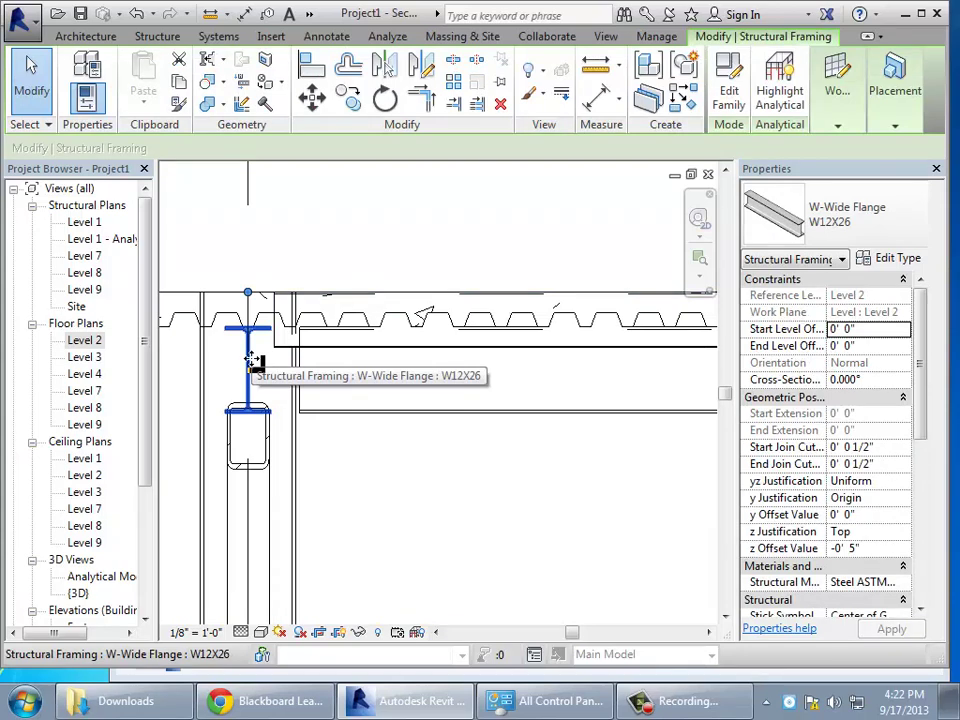
{"action": "left_click", "coordinate": [313, 348]}
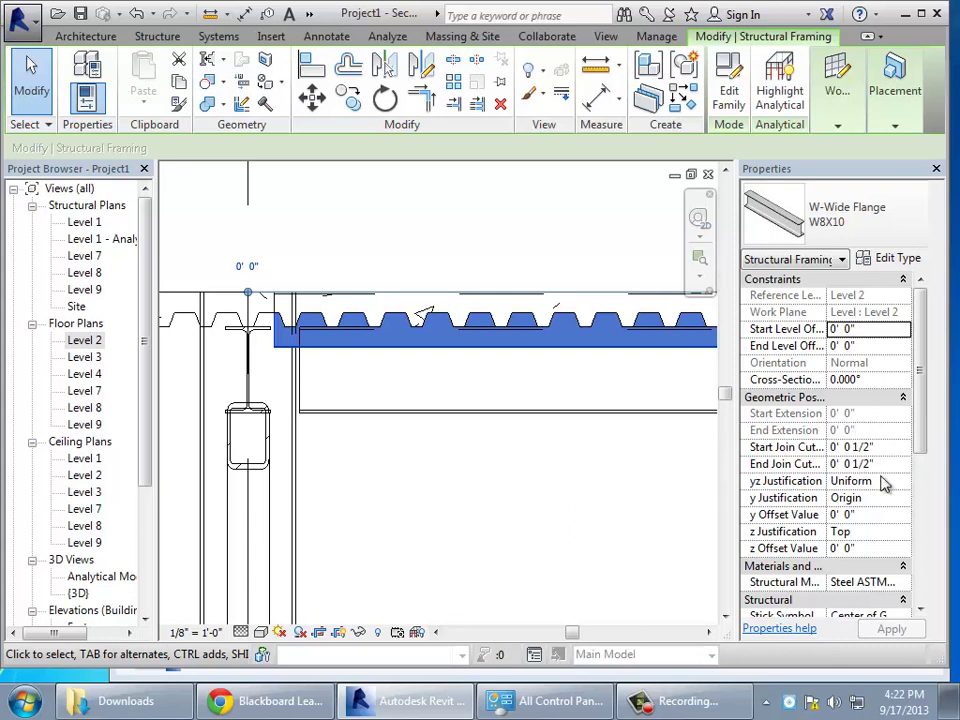
{"action": "left_click", "coordinate": [876, 551]}
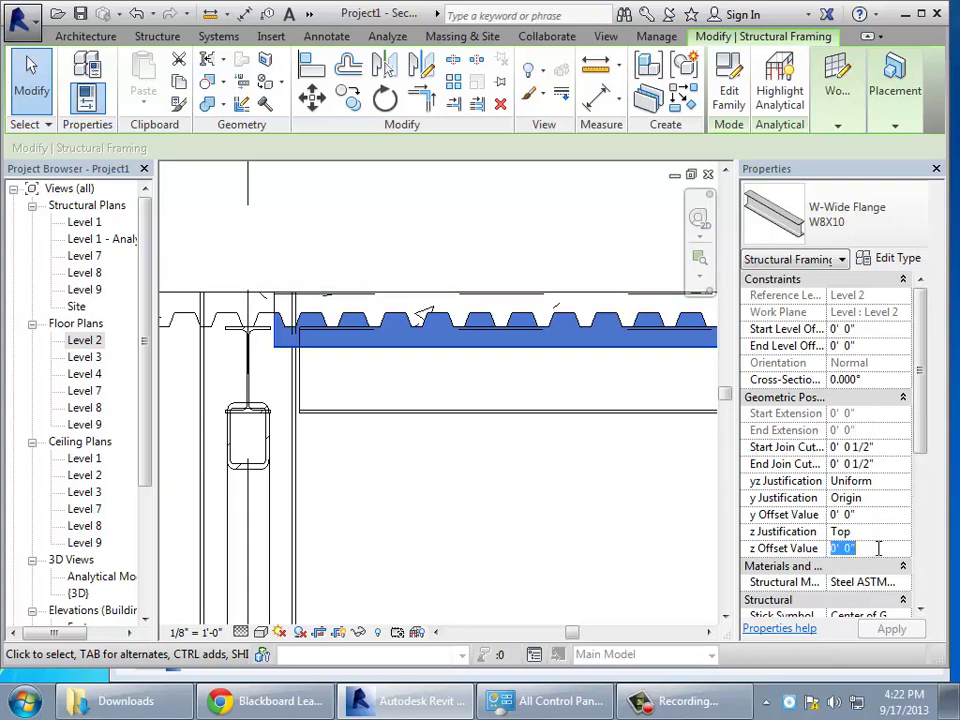
{"action": "type", "text": "-0 5"}
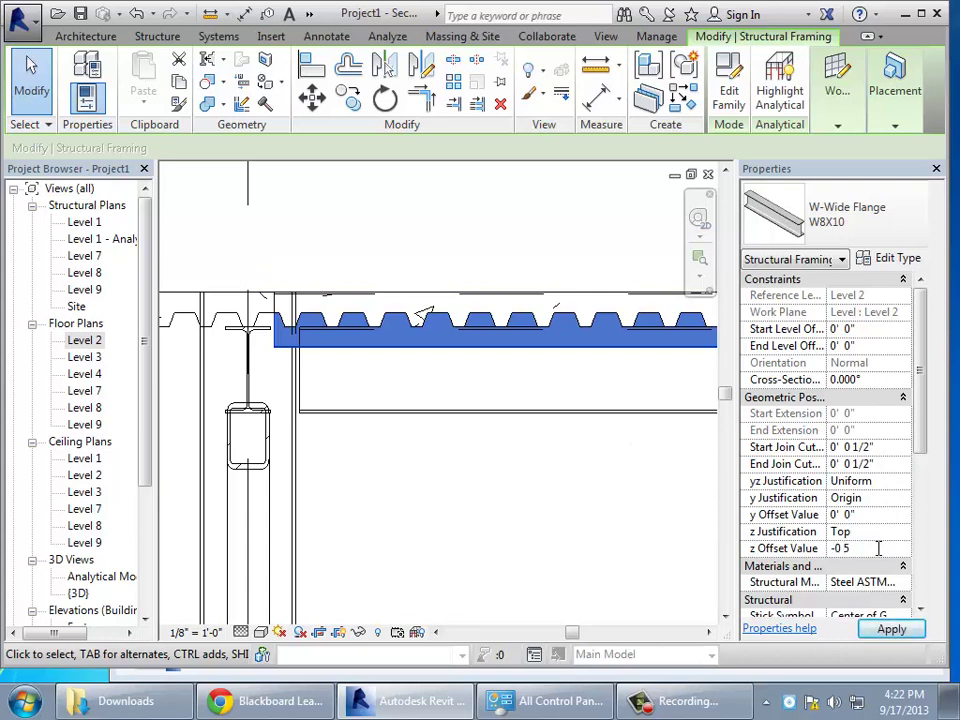
{"action": "left_click", "coordinate": [911, 633]}
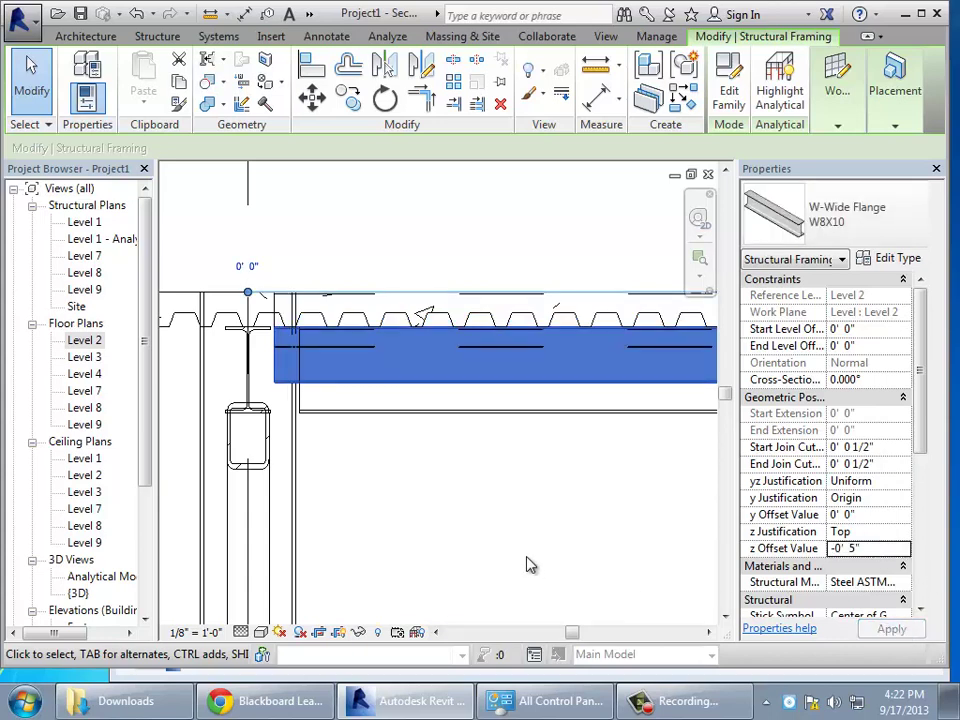
{"action": "left_click", "coordinate": [527, 559]}
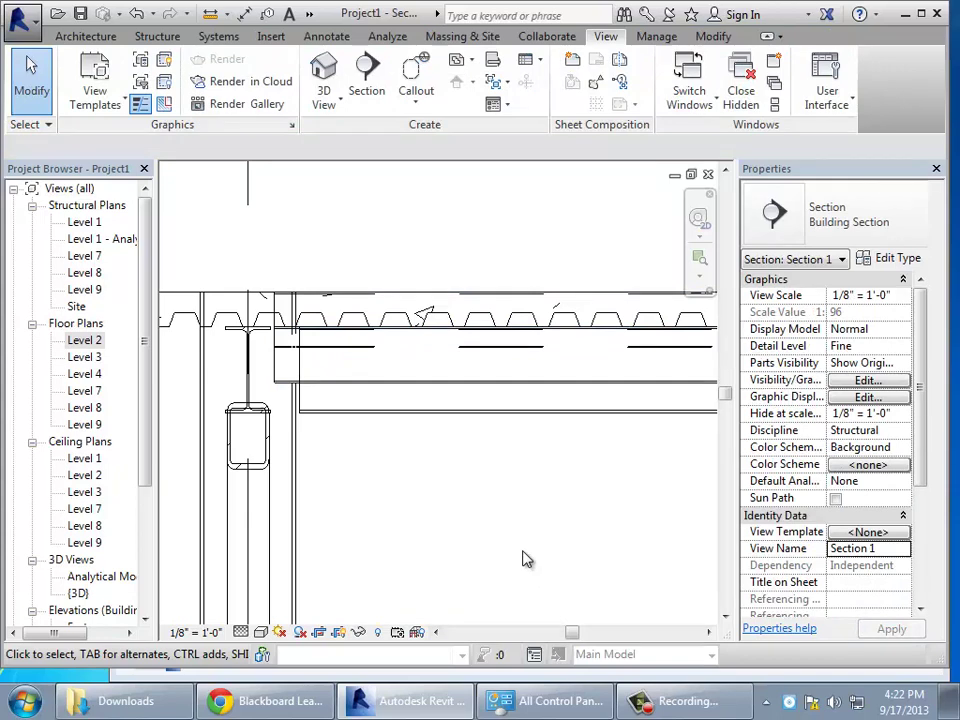
- Set the section view's visual style to Shaded
{"action": "left_click", "coordinate": [261, 632]}
{"action": "left_click", "coordinate": [290, 556]}
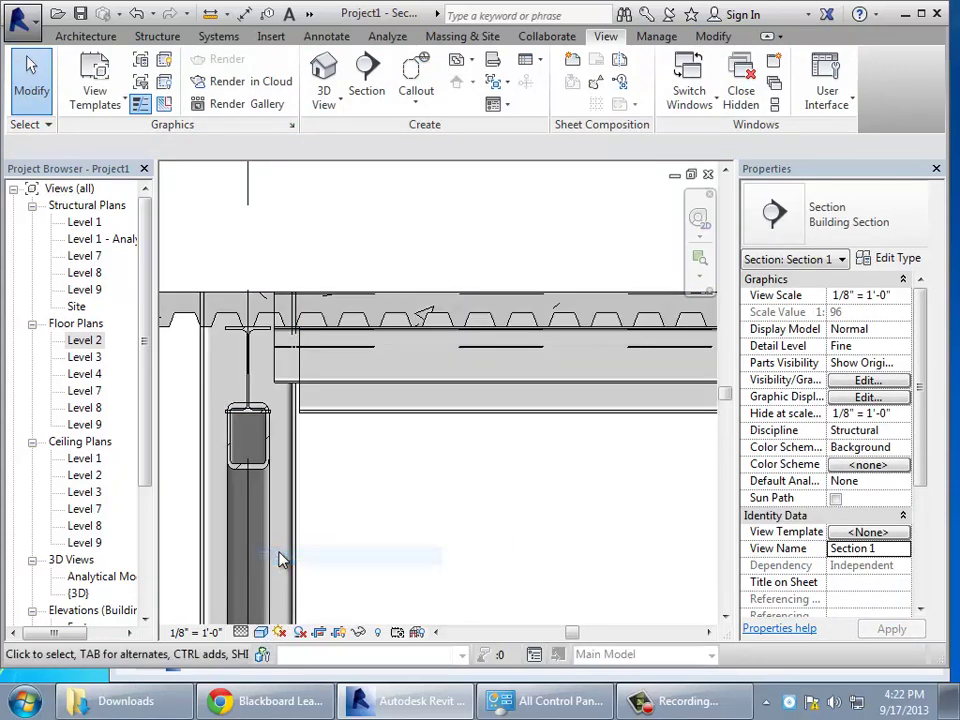
{"action": "scroll", "coordinate": [360, 542], "scroll_direction": "down", "scroll_amount": 1}
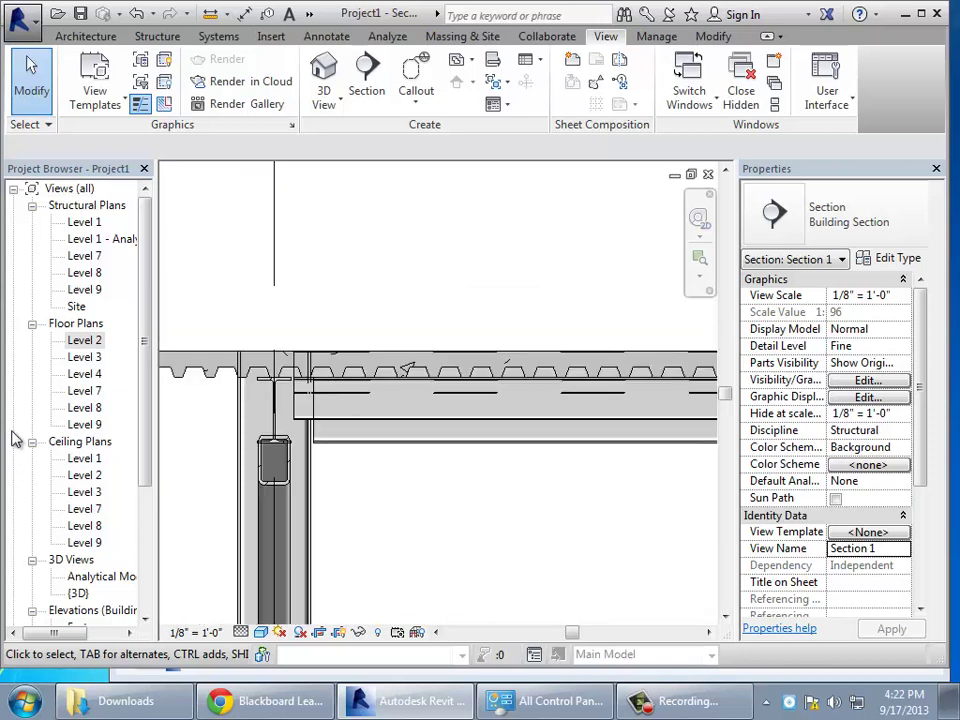
- In the Level 2 floor plan, tag the northern-bay beam on grid C by category, without a leader
{"action": "double_click", "coordinate": [73, 342]}
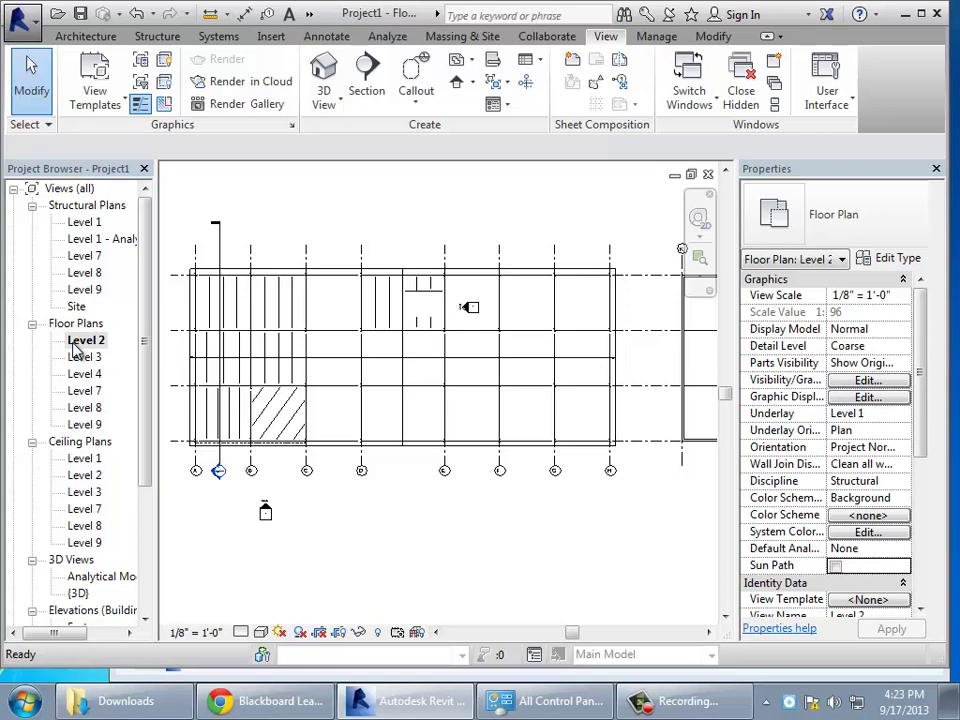
{"action": "left_click", "coordinate": [699, 258]}
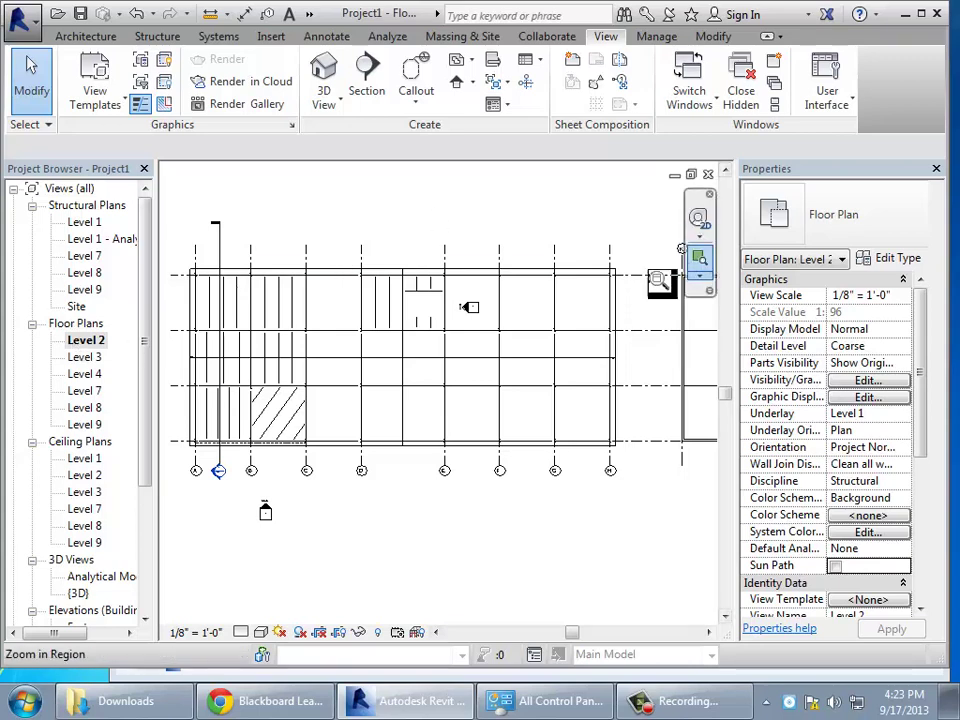
{"action": "left_click_drag", "start_coordinate": [275, 255], "coordinate": [410, 398]}
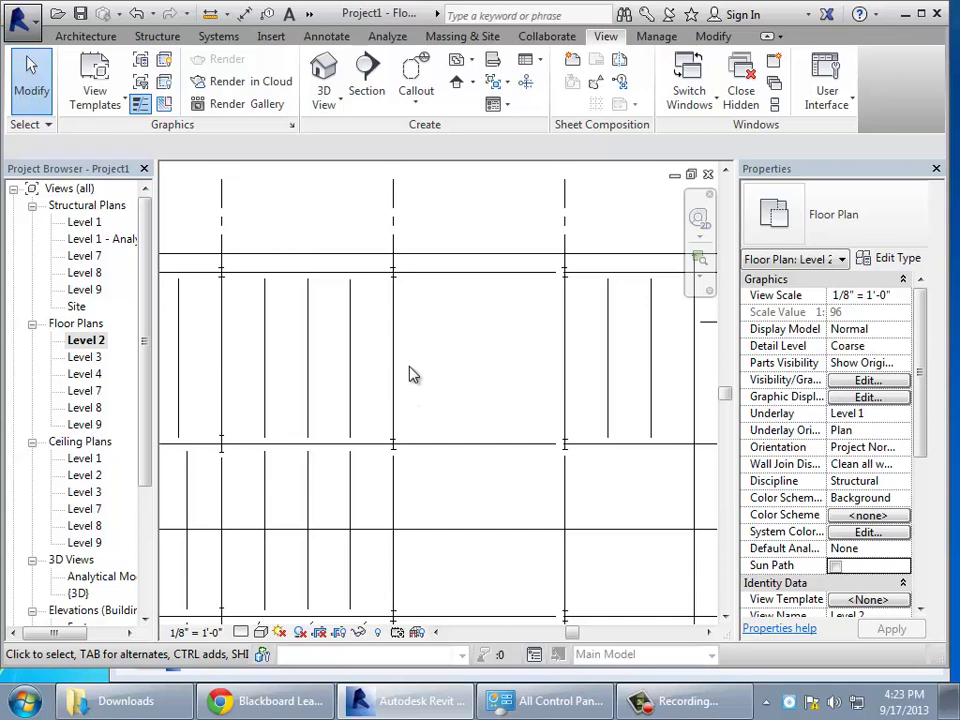
{"action": "left_click", "coordinate": [330, 37]}
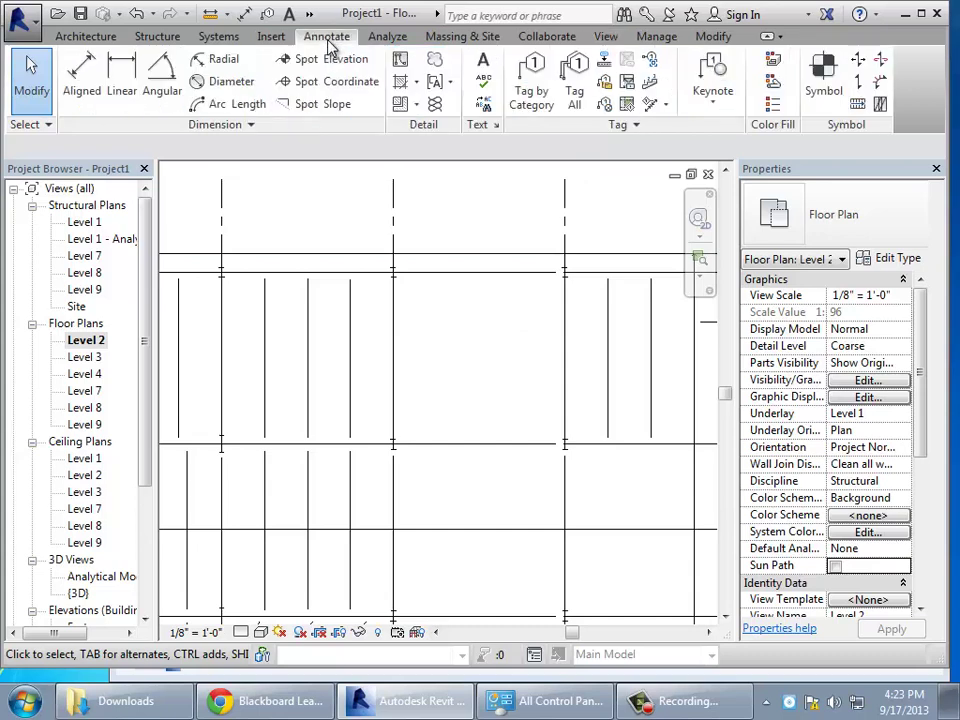
{"action": "left_click", "coordinate": [531, 100]}
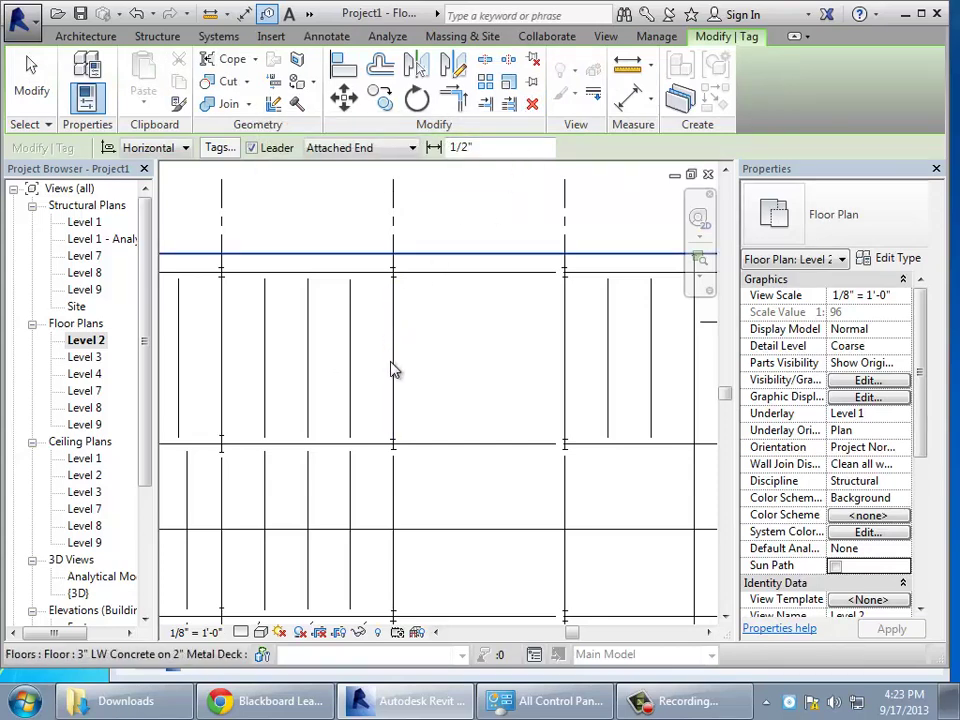
{"action": "left_click", "coordinate": [251, 148]}
{"action": "scroll", "coordinate": [391, 360], "scroll_direction": "up", "scroll_amount": 2}
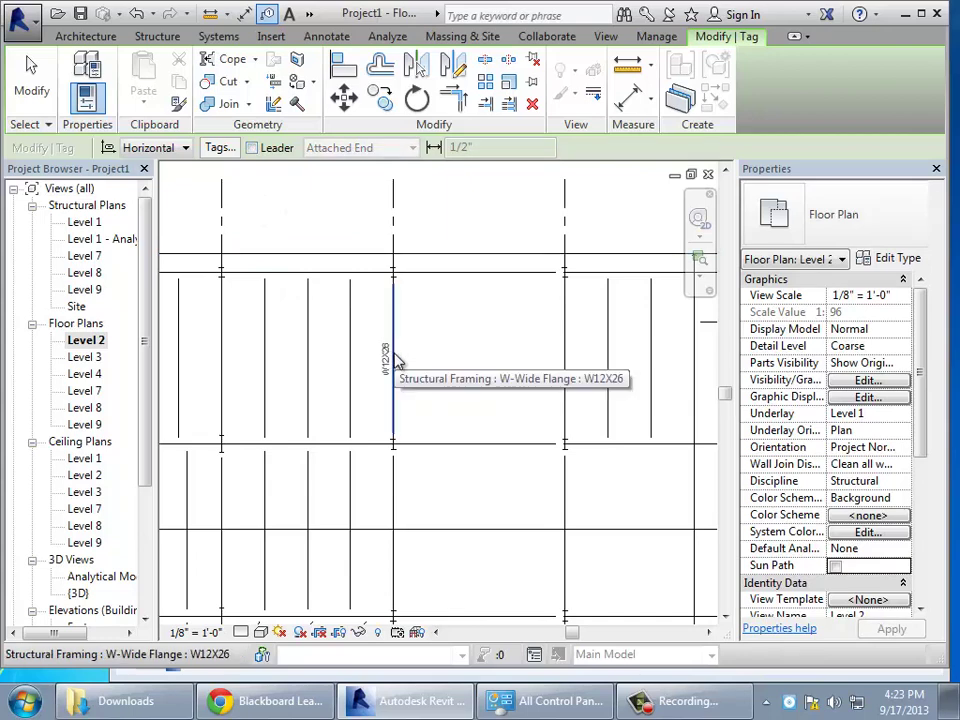
{"action": "left_click", "coordinate": [394, 368]}
{"action": "scroll", "coordinate": [398, 380], "scroll_direction": "up", "scroll_amount": 2}
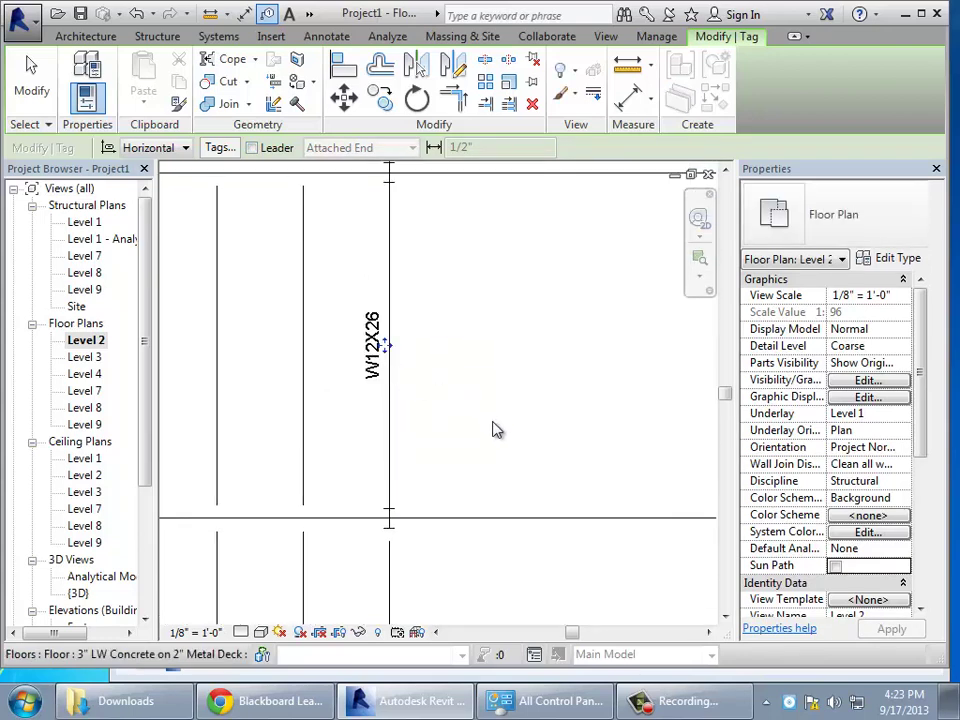
- Tag the remaining perimeter beams of the two northern bays between grids B and D, and end the tag command
{"action": "left_click", "coordinate": [493, 521]}
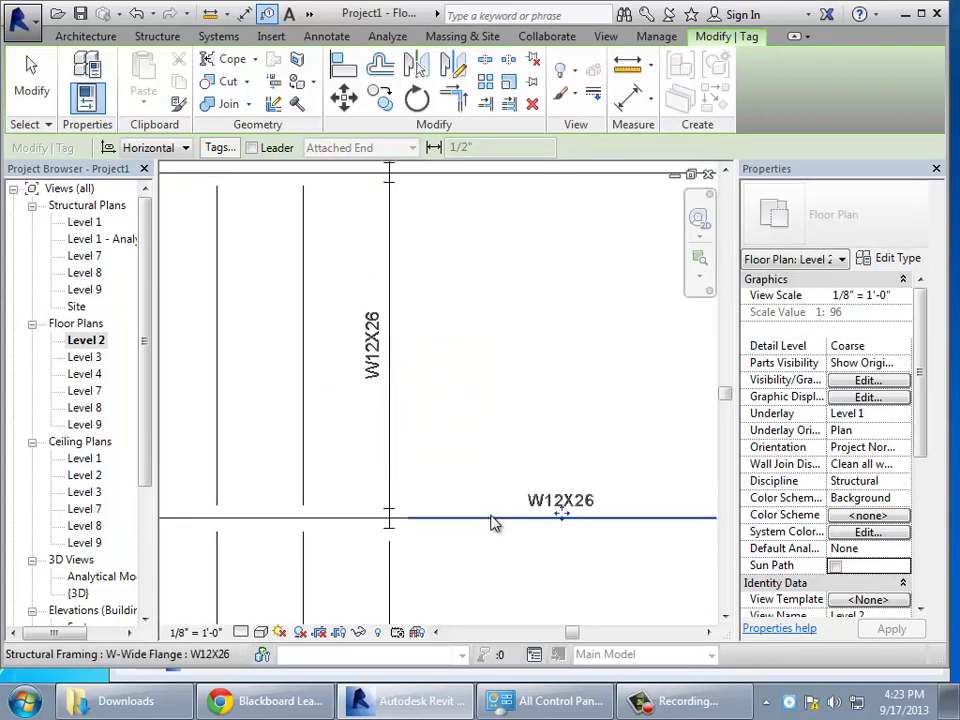
{"action": "scroll", "coordinate": [525, 540], "scroll_direction": "down", "scroll_amount": 1}
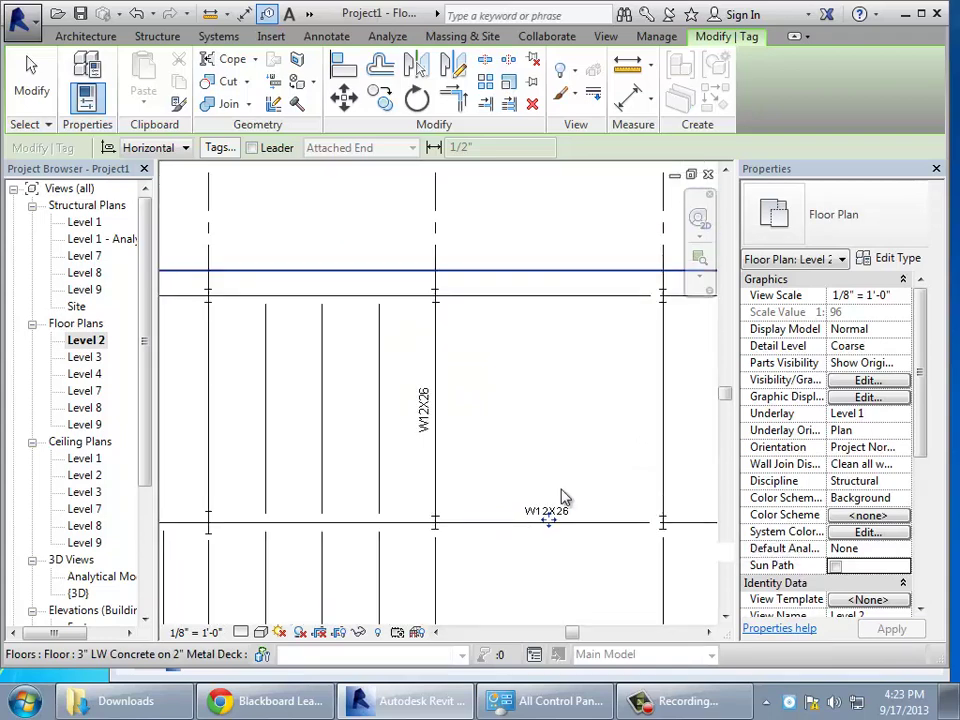
{"action": "left_click", "coordinate": [663, 416]}
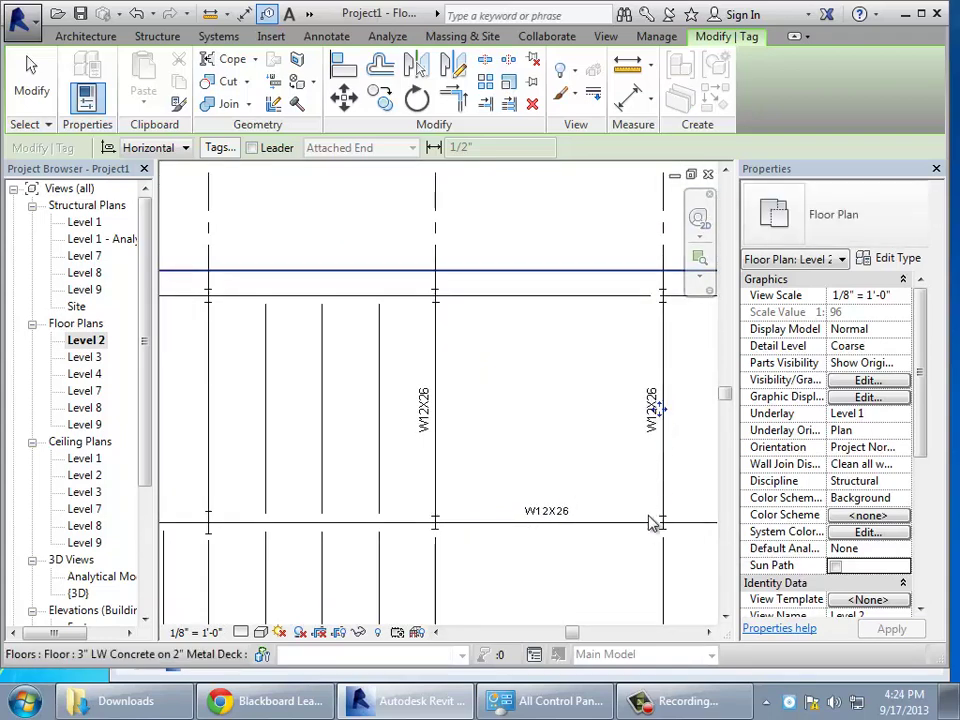
{"action": "left_click", "coordinate": [553, 296]}
{"action": "left_click", "coordinate": [321, 295]}
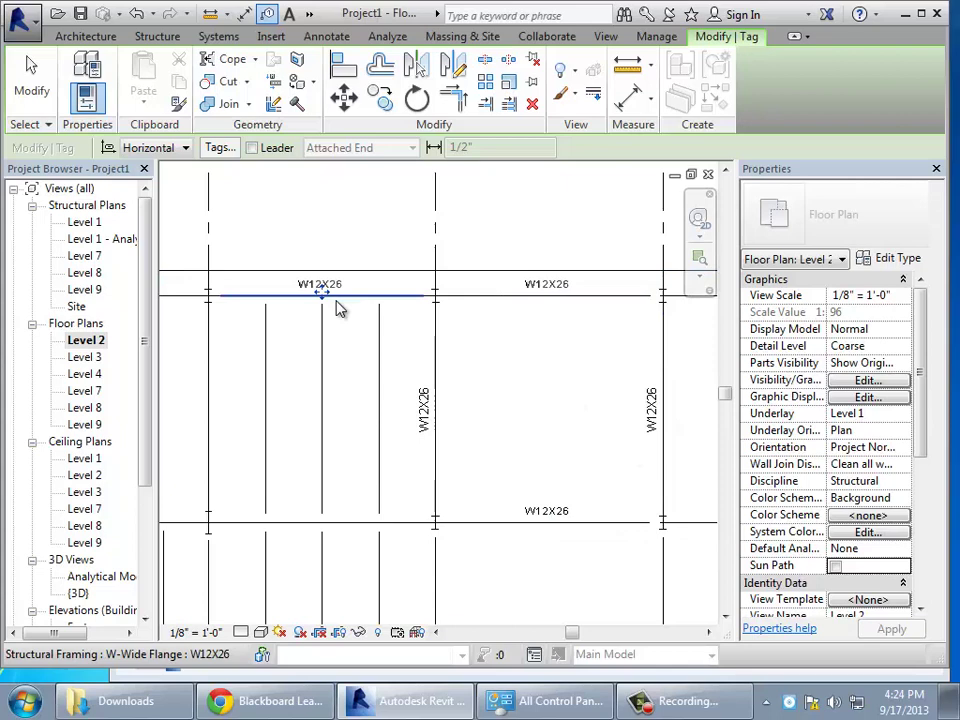
{"action": "left_click", "coordinate": [208, 398]}
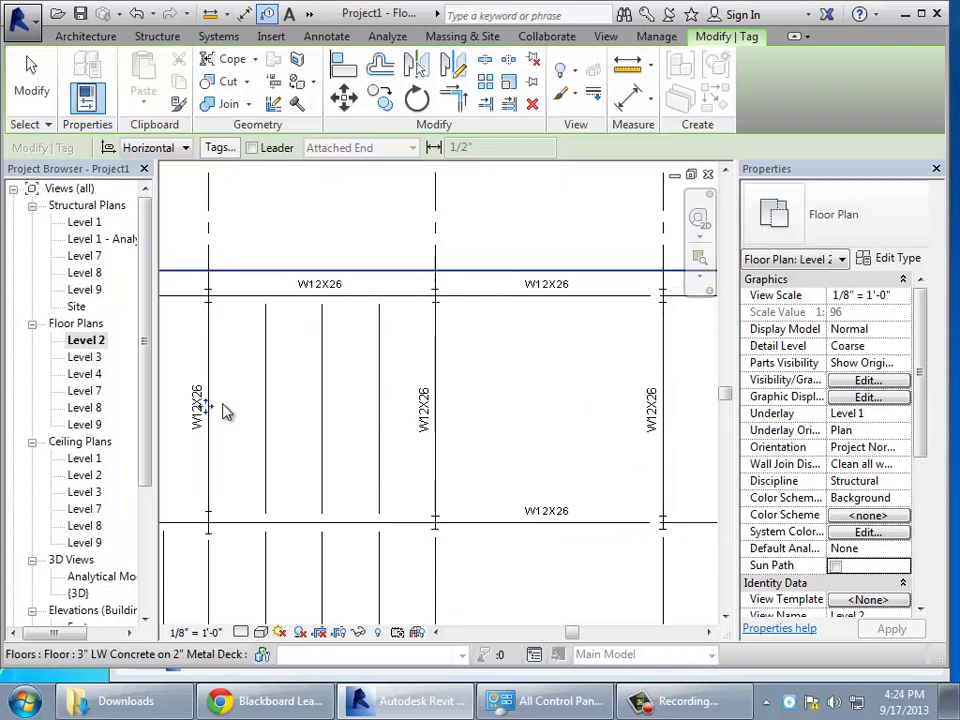
{"action": "left_click", "coordinate": [298, 523]}
{"action": "left_click", "coordinate": [40, 97]}
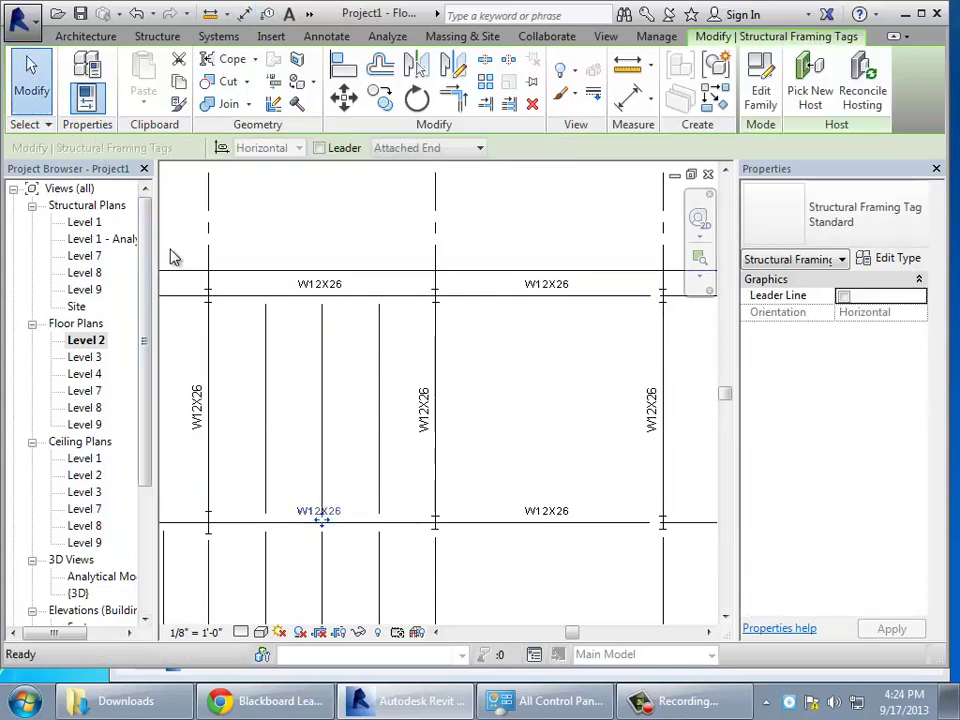
- Change the tagged northern-bay beam on grid C to type W16X26
{"action": "left_click", "coordinate": [437, 367]}
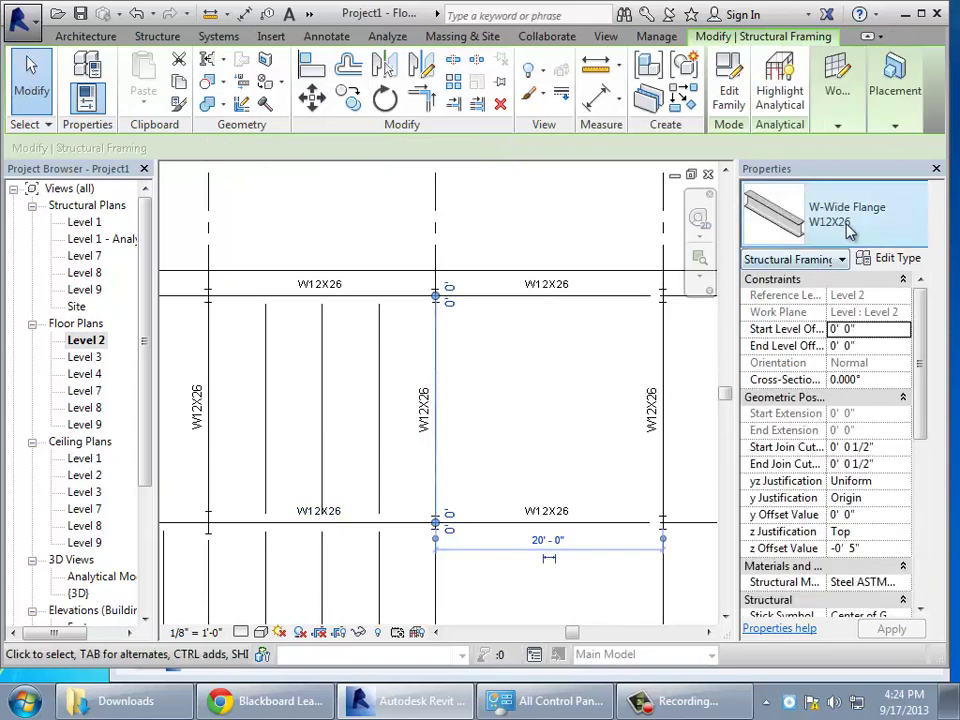
{"action": "left_click", "coordinate": [752, 223]}
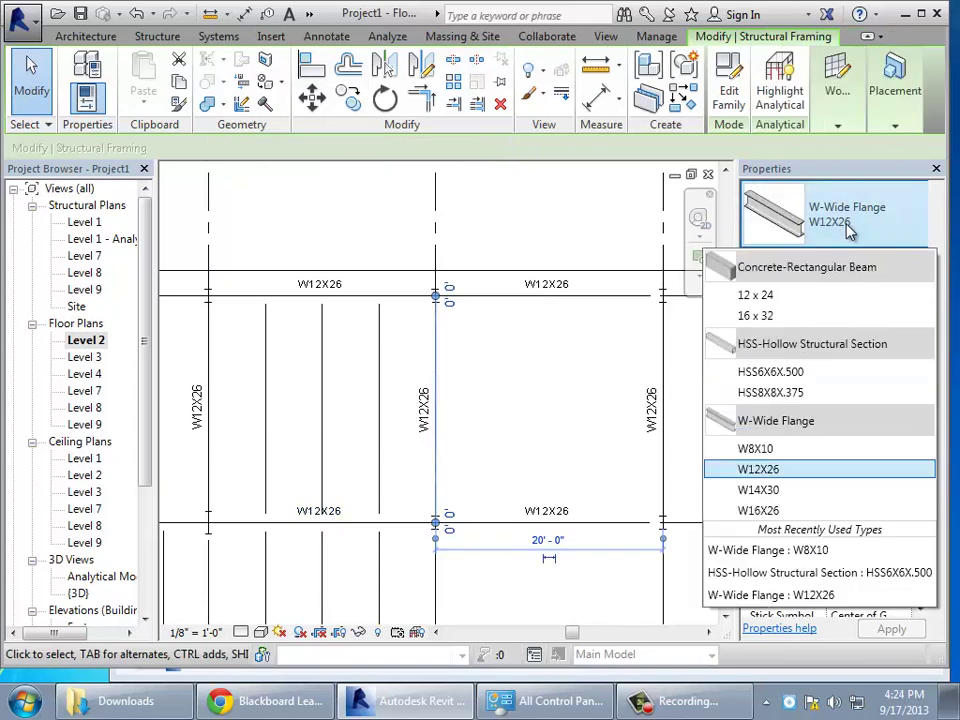
{"action": "left_click", "coordinate": [760, 512]}
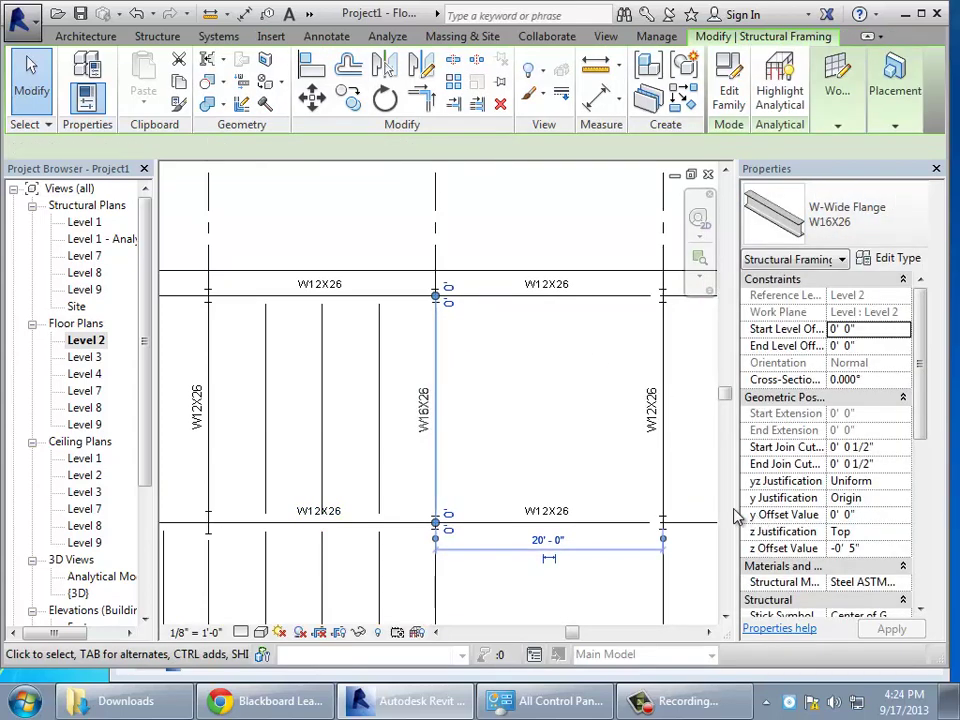
{"action": "left_click", "coordinate": [467, 456]}
- In the default 3D view, select the larger building's entire Level 2 structure from a top-front angle and copy it to the clipboard
{"action": "scroll", "coordinate": [420, 430], "scroll_direction": "up", "scroll_amount": 3}
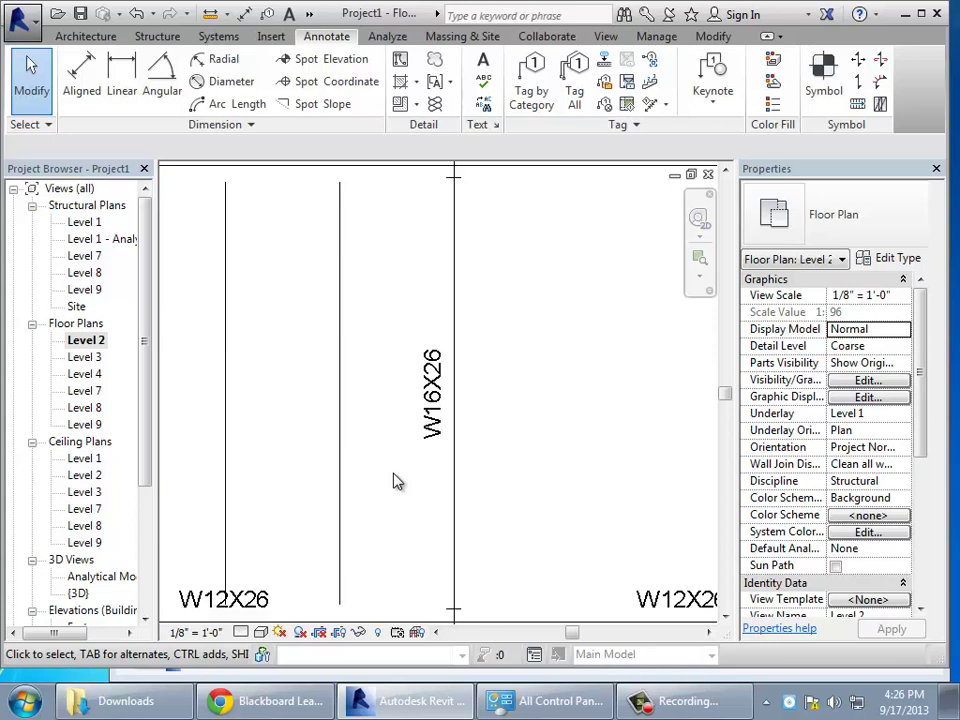
{"action": "left_click", "coordinate": [339, 268]}
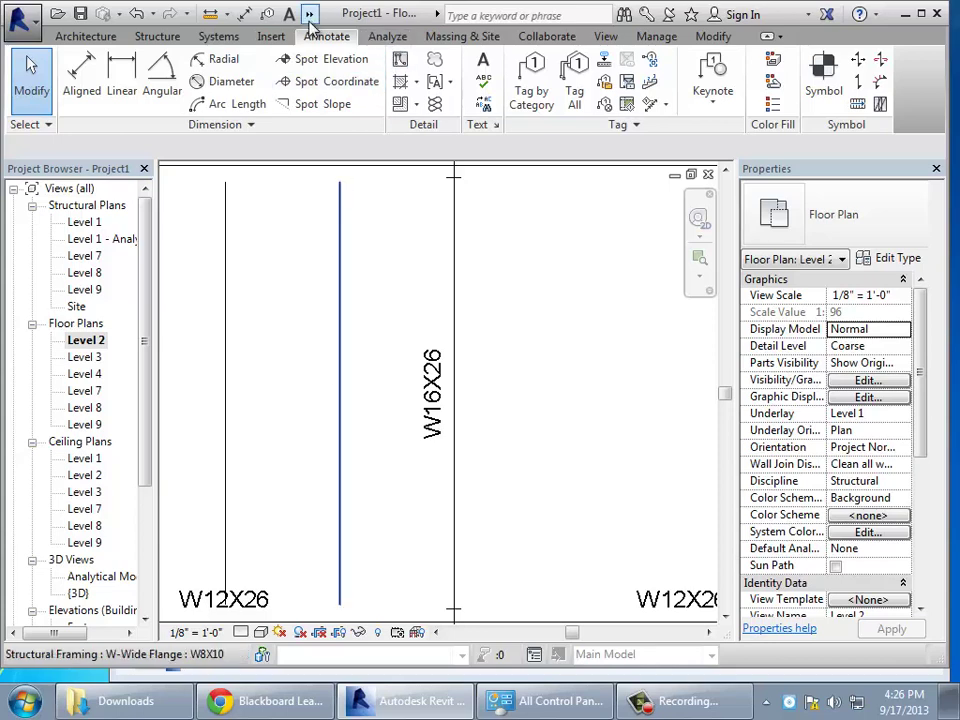
{"action": "left_click", "coordinate": [310, 15]}
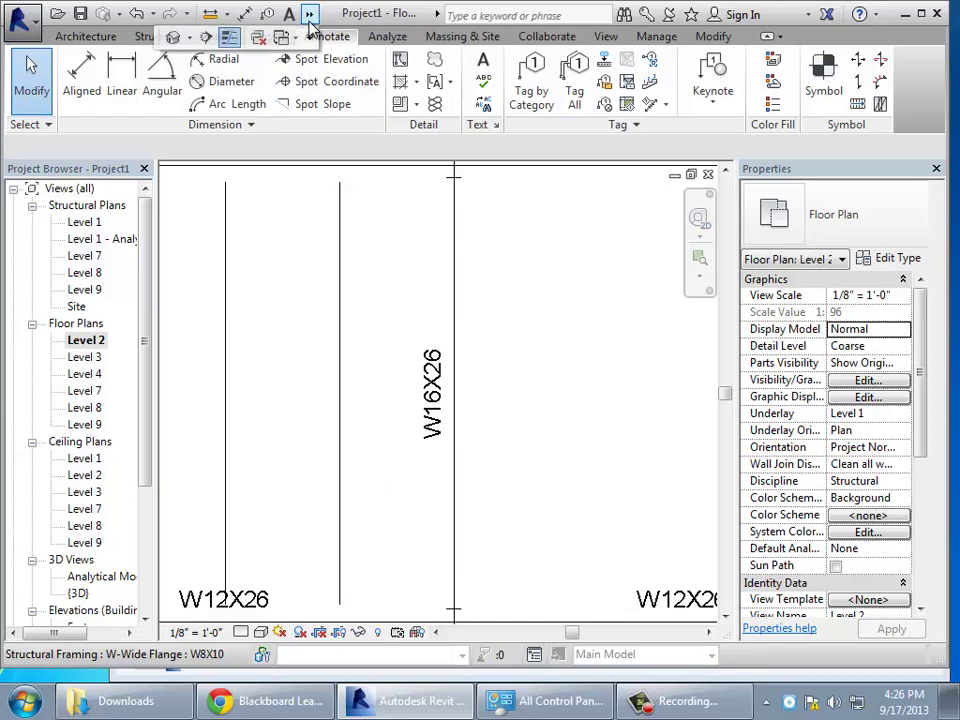
{"action": "left_click", "coordinate": [173, 38]}
{"action": "scroll", "coordinate": [387, 467], "scroll_direction": "down", "scroll_amount": 3}
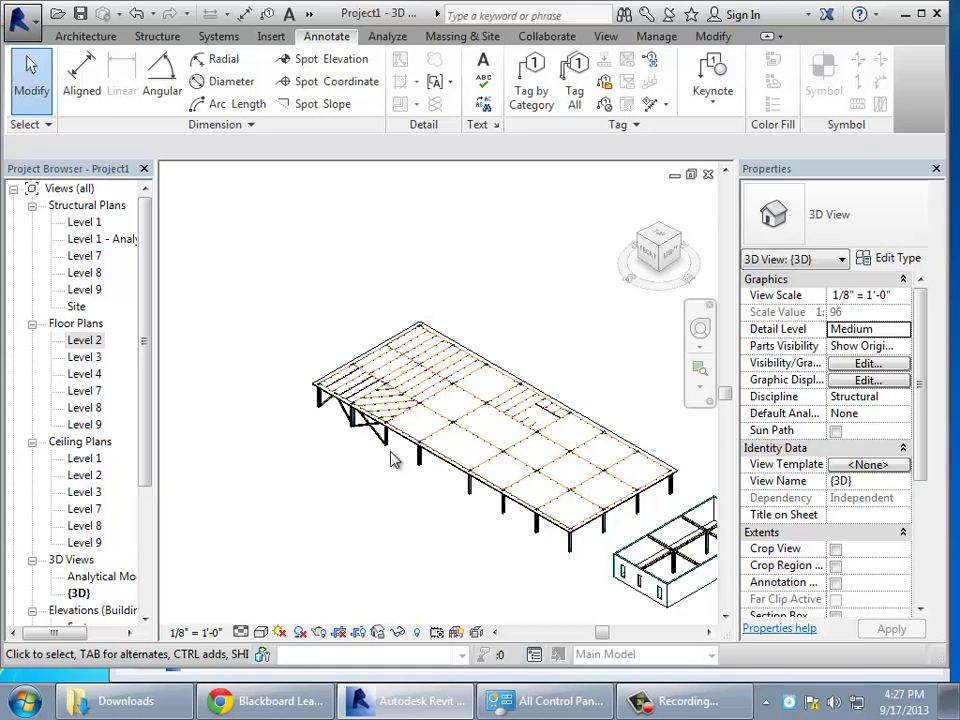
{"action": "scroll", "coordinate": [428, 508], "scroll_direction": "down", "scroll_amount": 2}
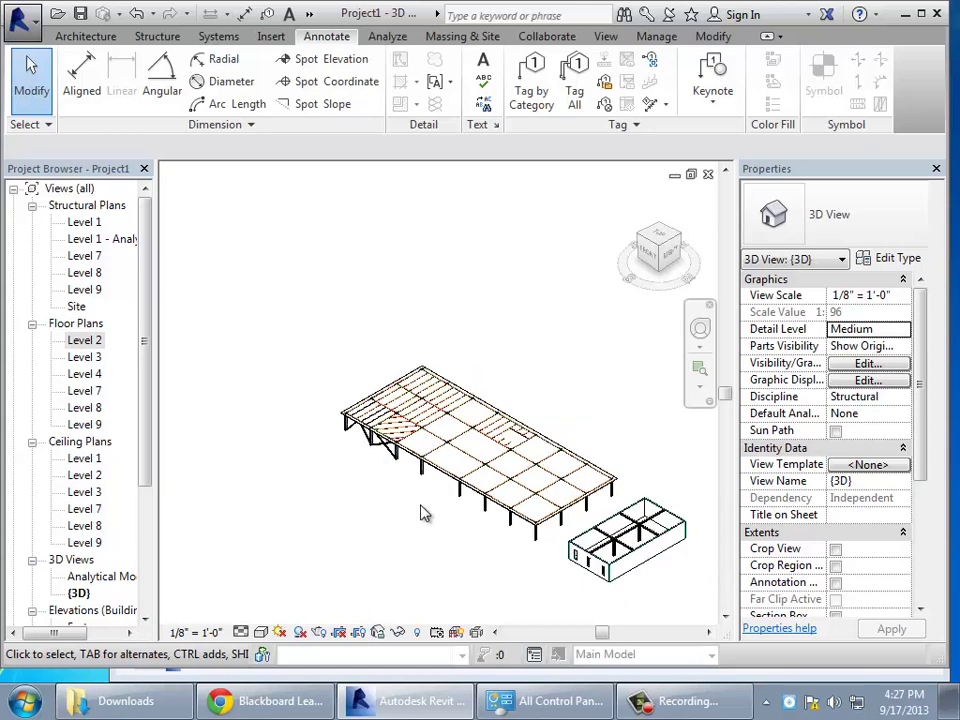
{"action": "left_click", "coordinate": [660, 275]}
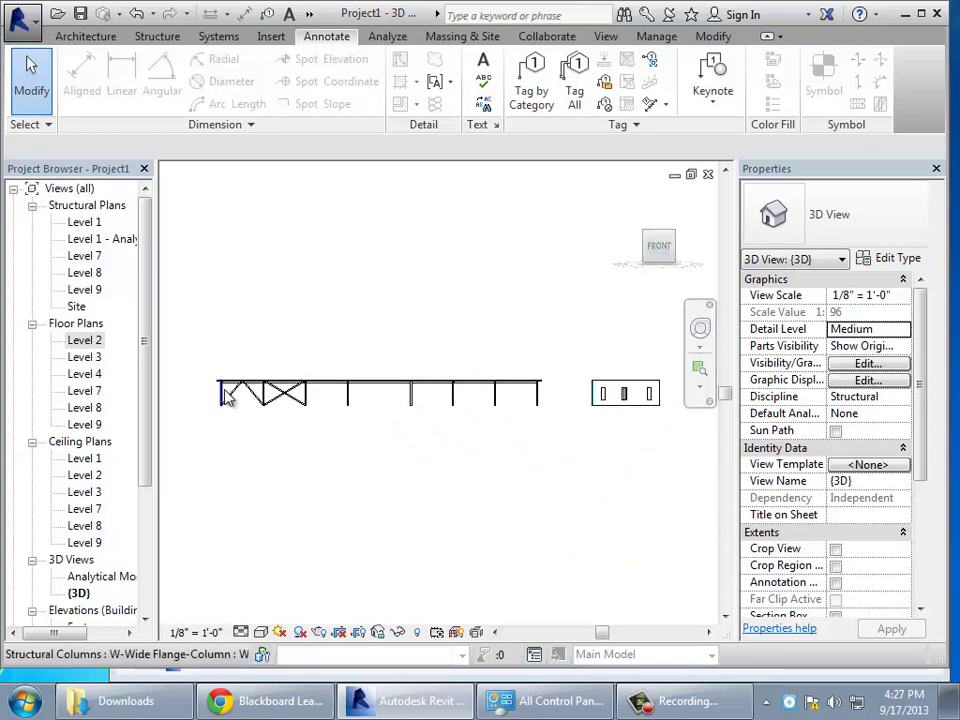
{"action": "left_click", "coordinate": [660, 240]}
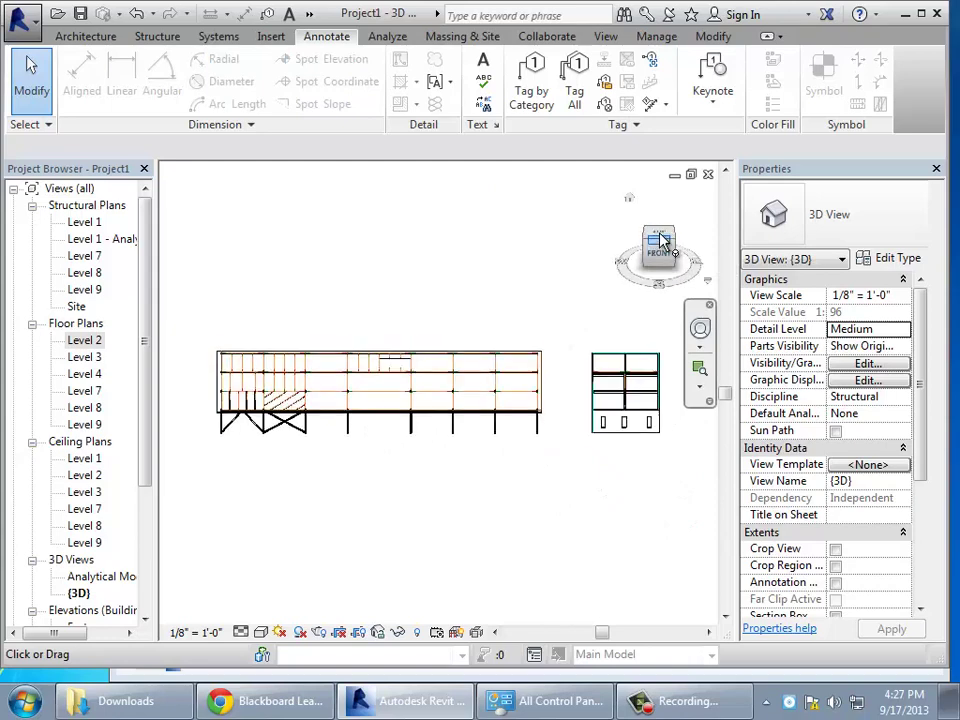
{"action": "left_click_drag", "start_coordinate": [196, 291], "coordinate": [558, 509]}
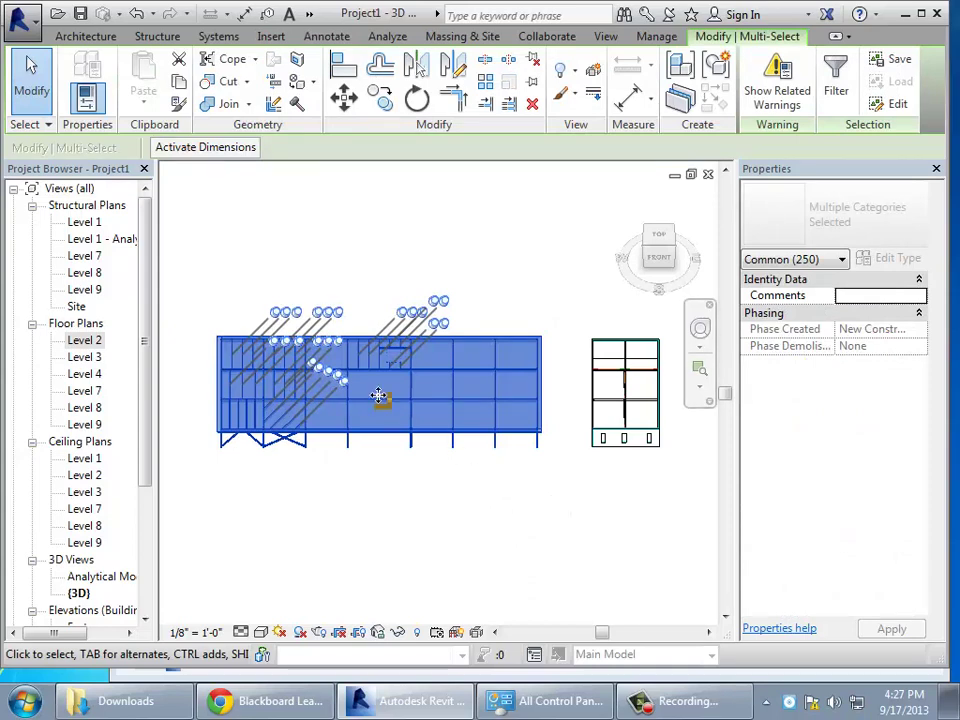
{"action": "left_click", "coordinate": [178, 88]}
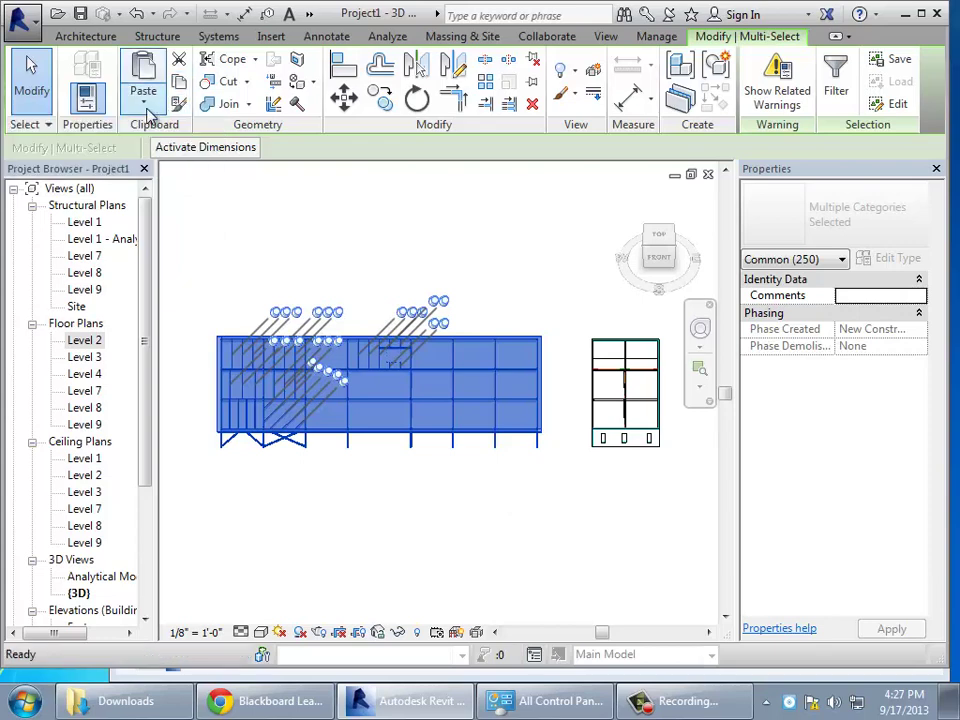
- Try to paste the copied structure aligned to Level 2 and Level 3, and undo the paste
{"action": "left_click", "coordinate": [146, 110]}
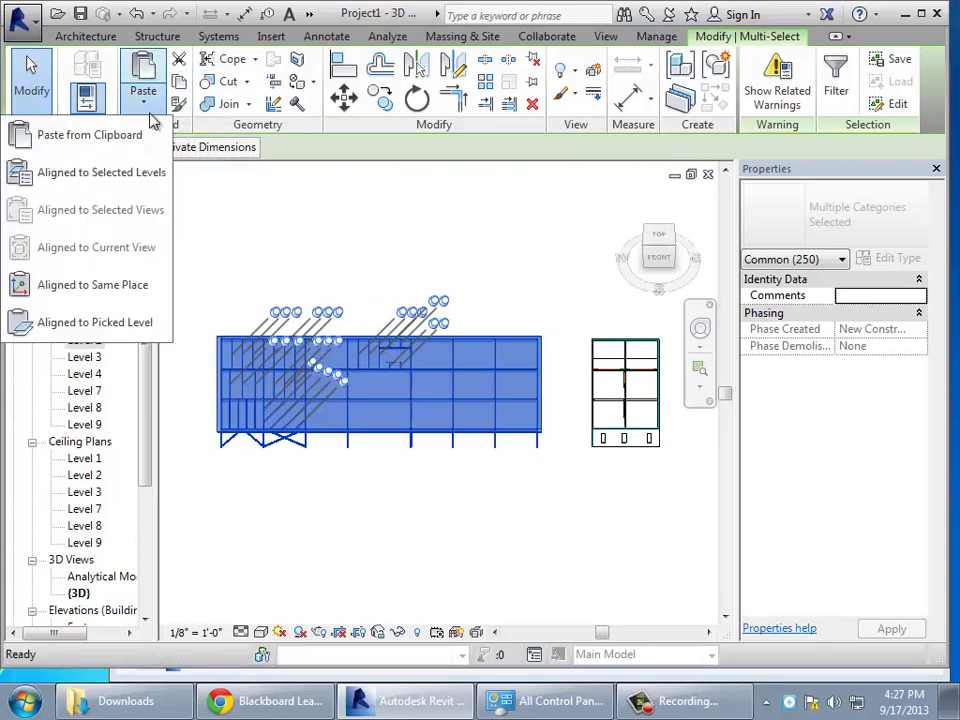
{"action": "left_click", "coordinate": [122, 176]}
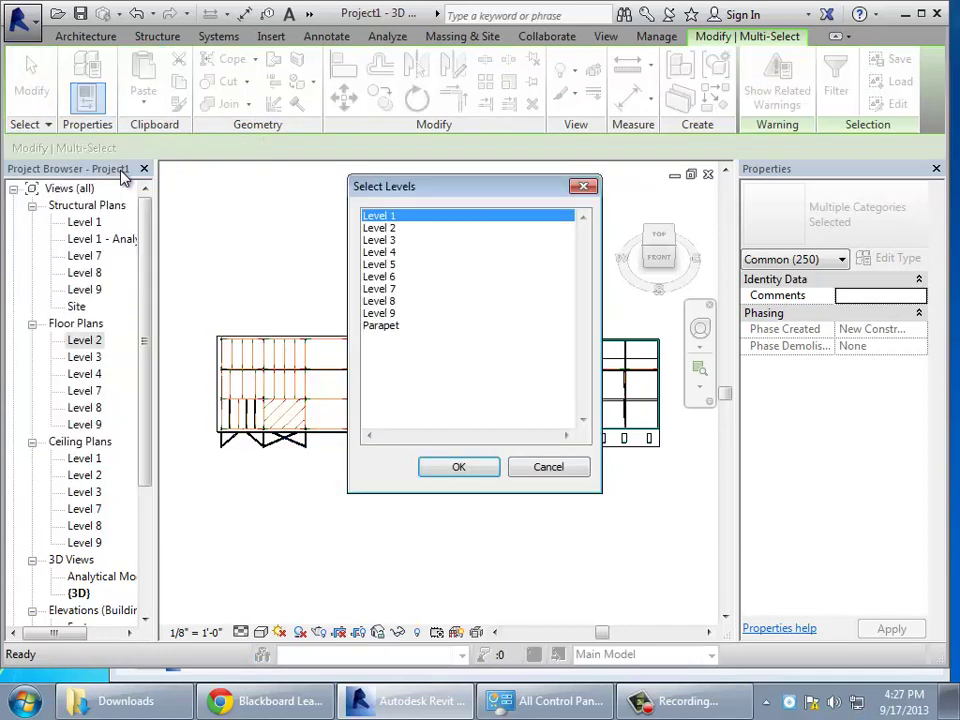
{"action": "left_click", "coordinate": [391, 230]}
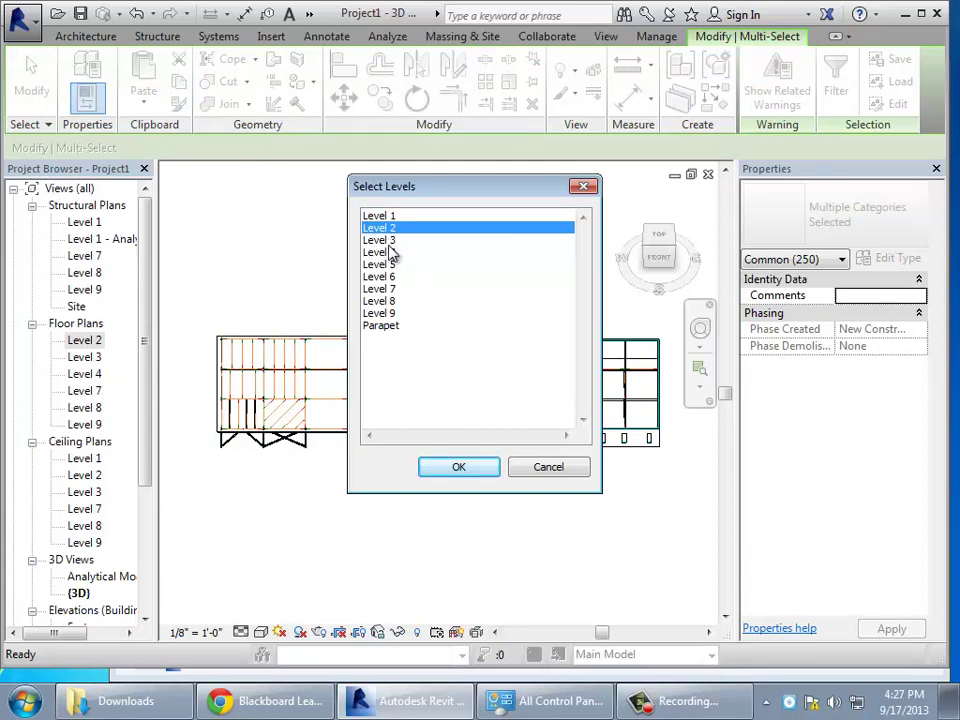
{"action": "left_click", "coordinate": [390, 241], "text": "ctrl"}
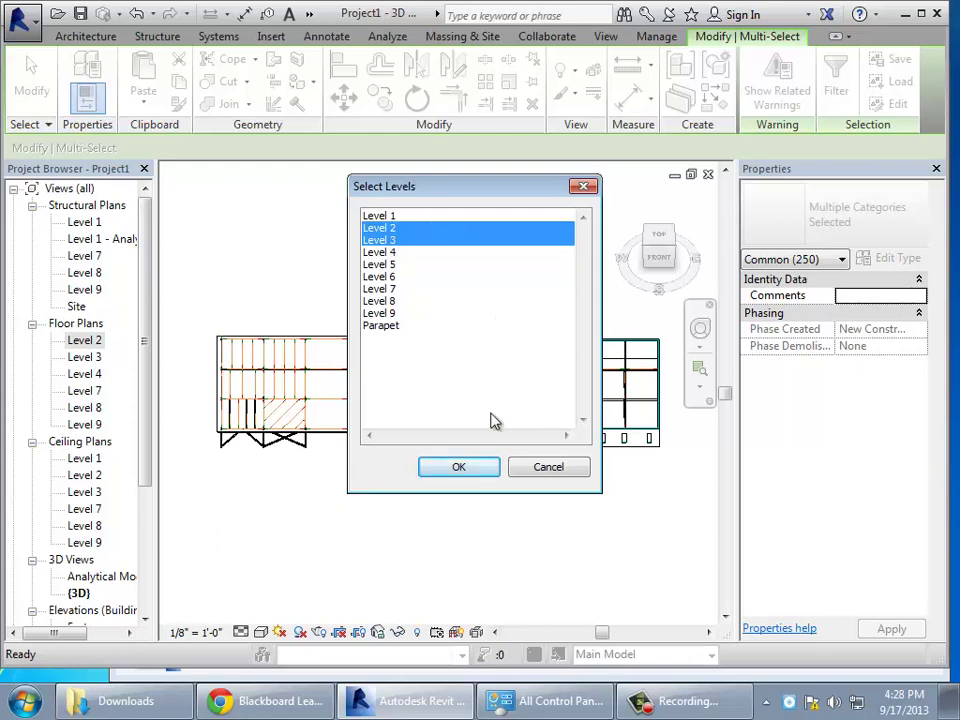
{"action": "left_click", "coordinate": [458, 467]}
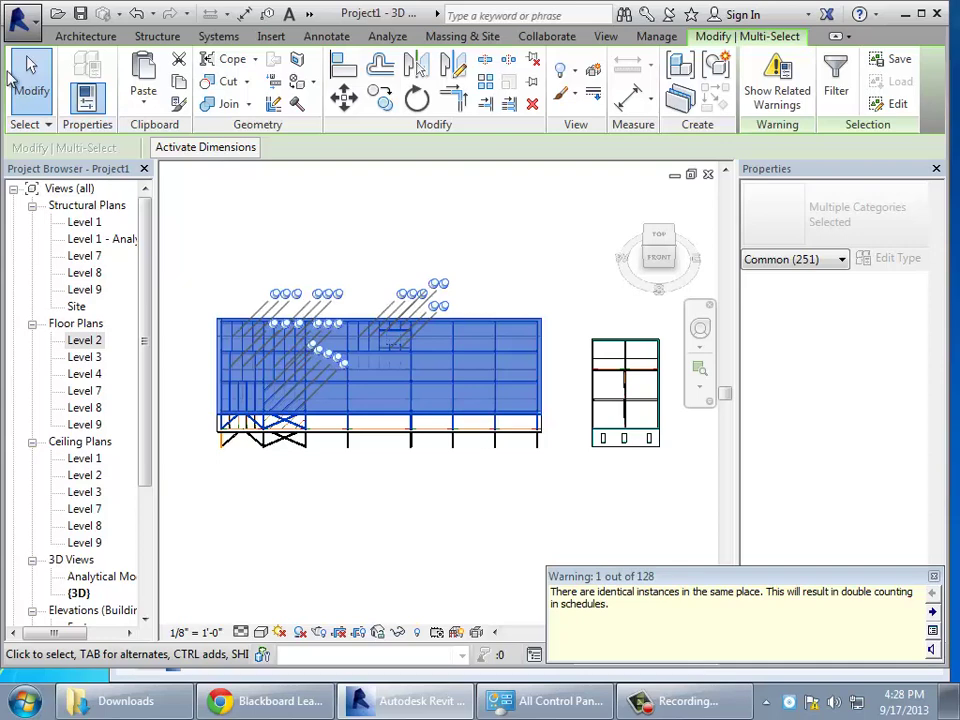
{"action": "left_click", "coordinate": [137, 15]}
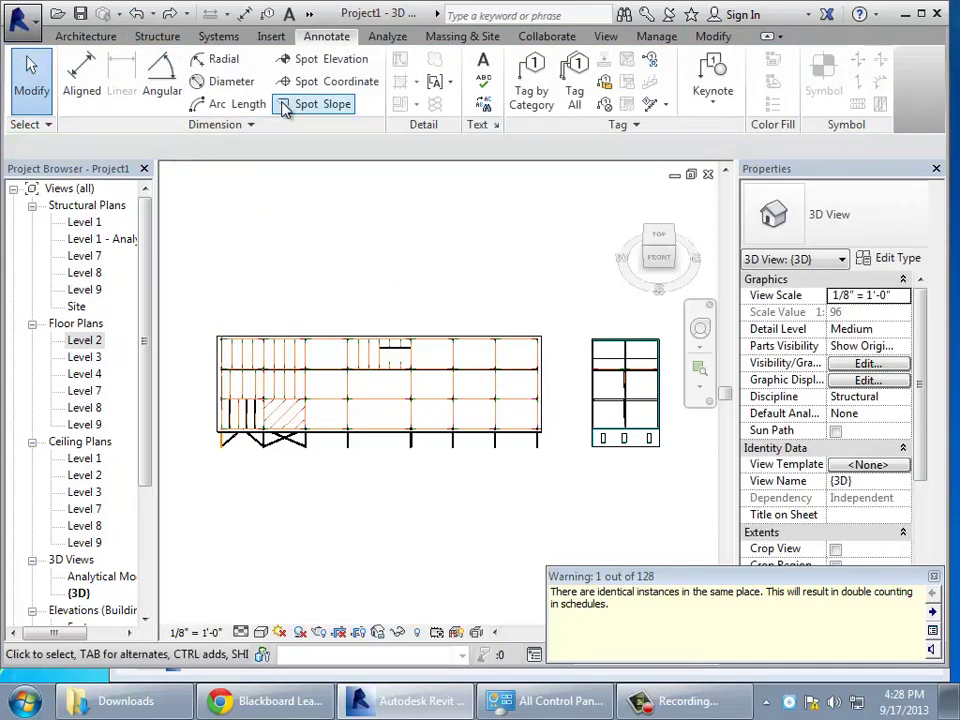
- Paste the copied structure aligned to Level 3 and Level 4, dismiss the duplicate-instances warning, and inspect the stacked storeys from an angle
{"action": "left_click", "coordinate": [713, 36]}
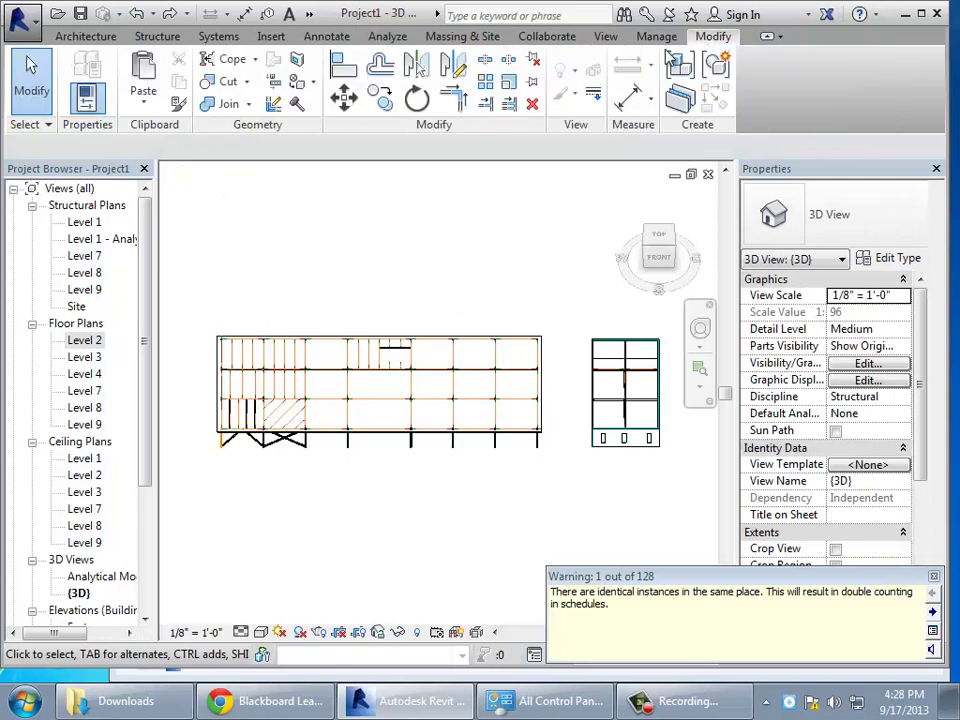
{"action": "left_click", "coordinate": [143, 100]}
{"action": "left_click", "coordinate": [146, 174]}
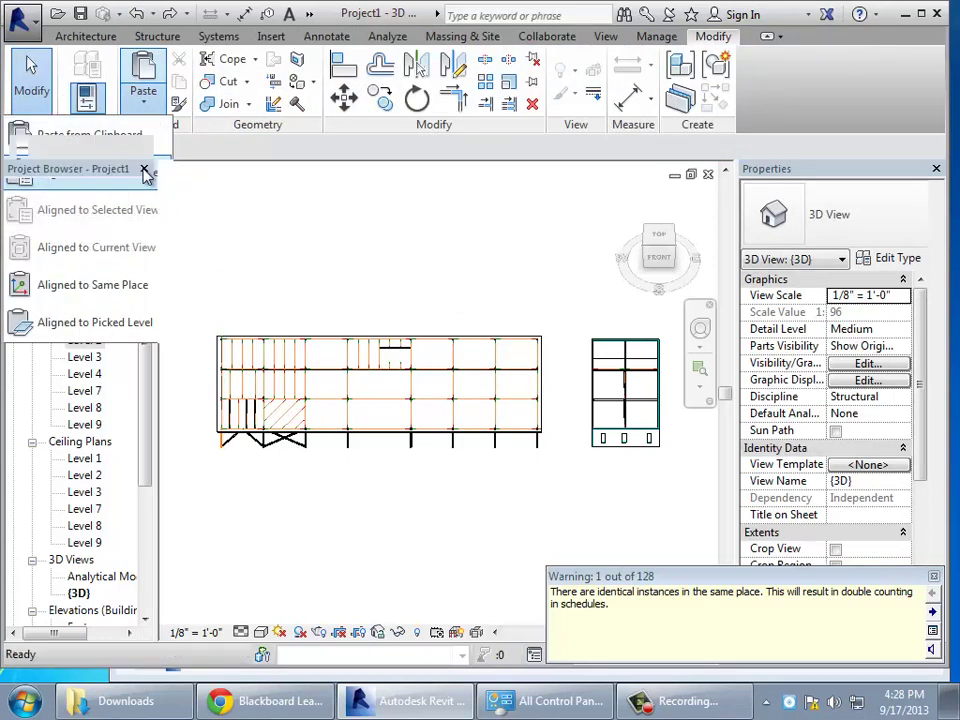
{"action": "left_click", "coordinate": [387, 242]}
{"action": "left_click", "coordinate": [388, 251], "text": "ctrl"}
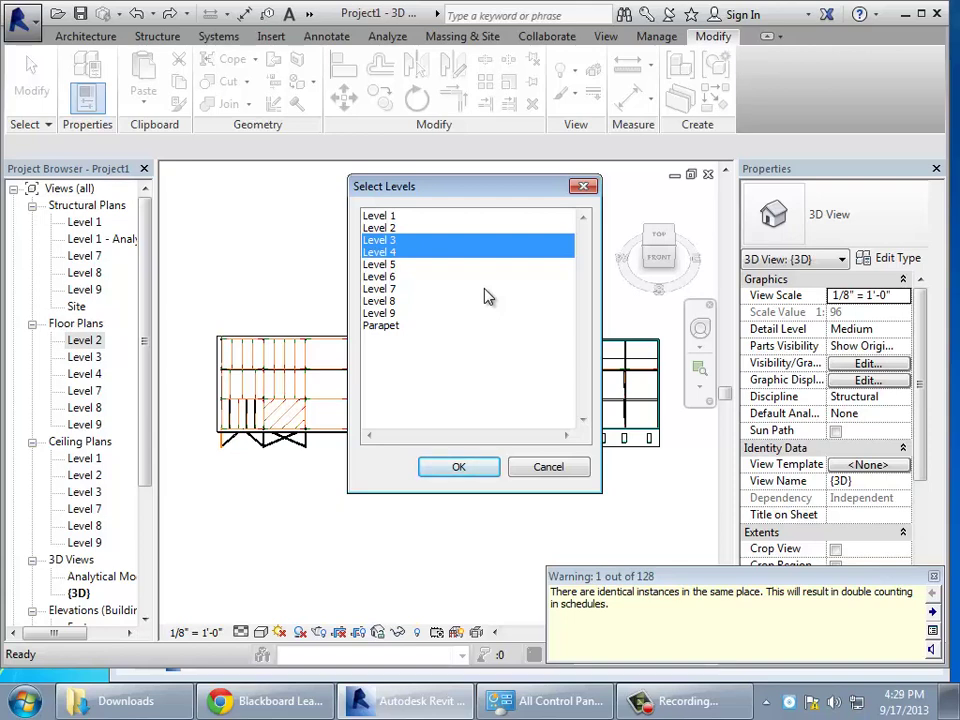
{"action": "left_click", "coordinate": [462, 467]}
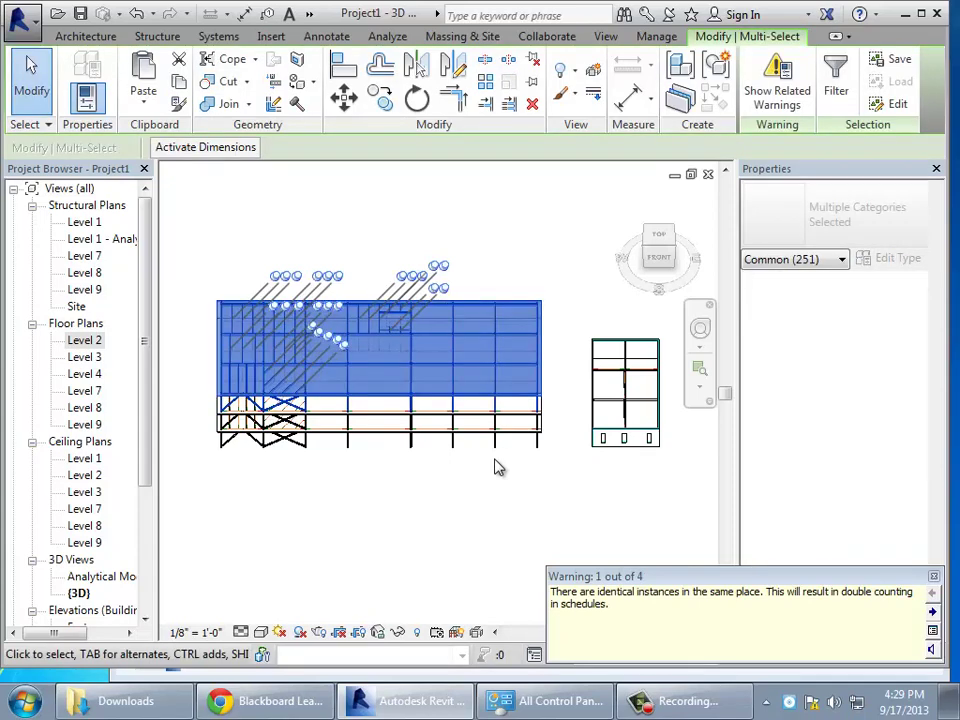
{"action": "left_click", "coordinate": [933, 576]}
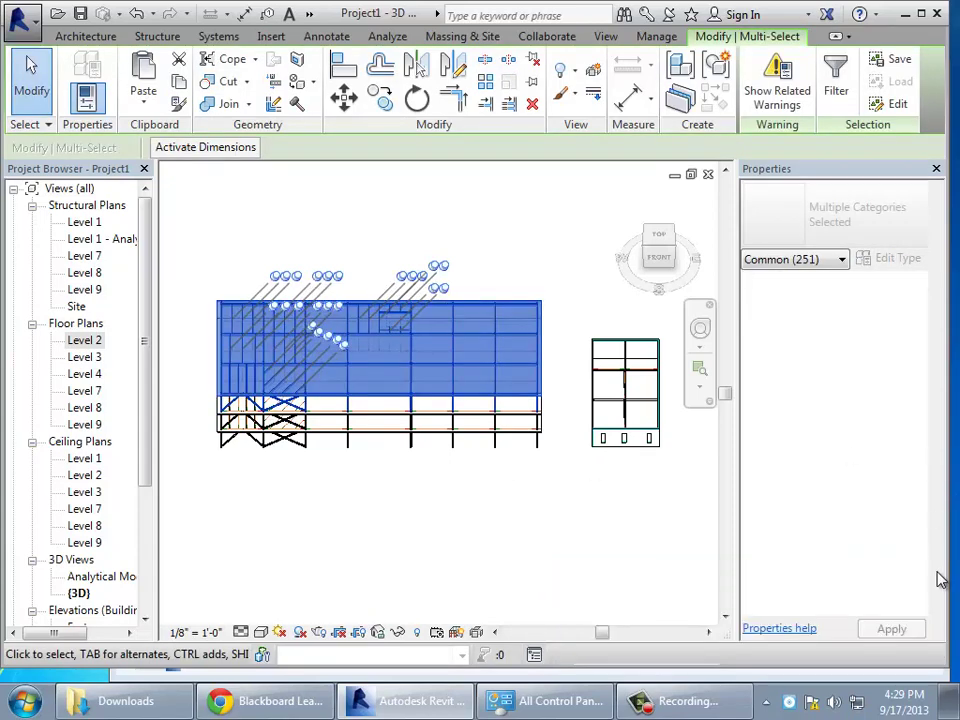
{"action": "left_click", "coordinate": [699, 330]}
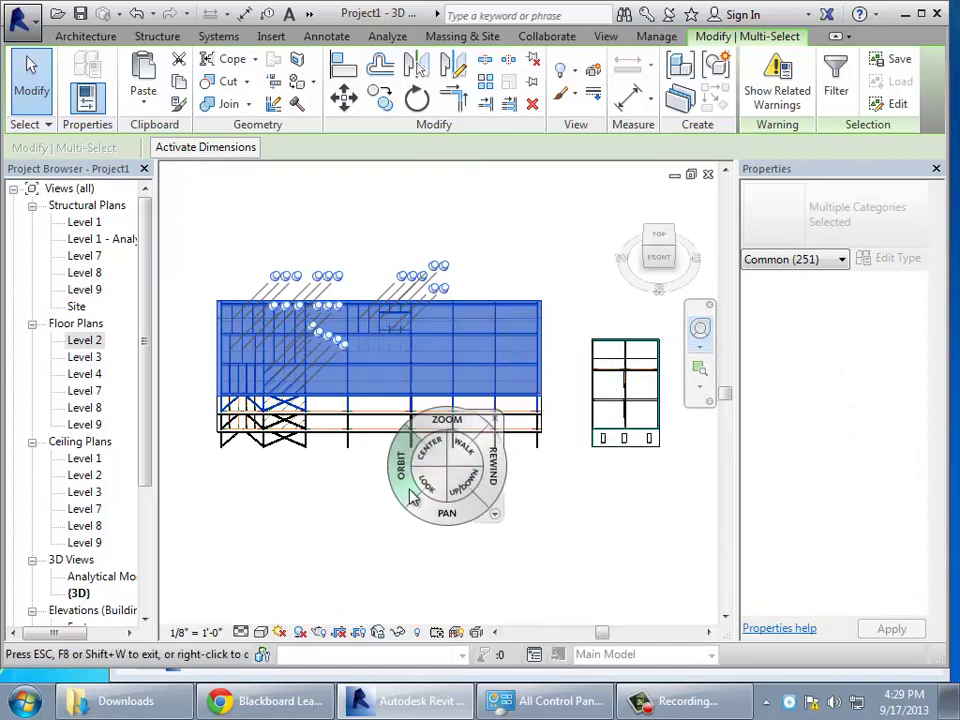
{"action": "mouse_move", "coordinate": [401, 458]}
{"action": "left_mouse_down"}
{"action": "mouse_move", "coordinate": [438, 453]}
{"action": "mouse_move", "coordinate": [461, 408]}
{"action": "mouse_move", "coordinate": [454, 435]}
{"action": "mouse_move", "coordinate": [422, 444]}
{"action": "mouse_move", "coordinate": [313, 429]}
{"action": "mouse_move", "coordinate": [375, 461]}
{"action": "mouse_move", "coordinate": [415, 445]}
{"action": "left_mouse_up"}
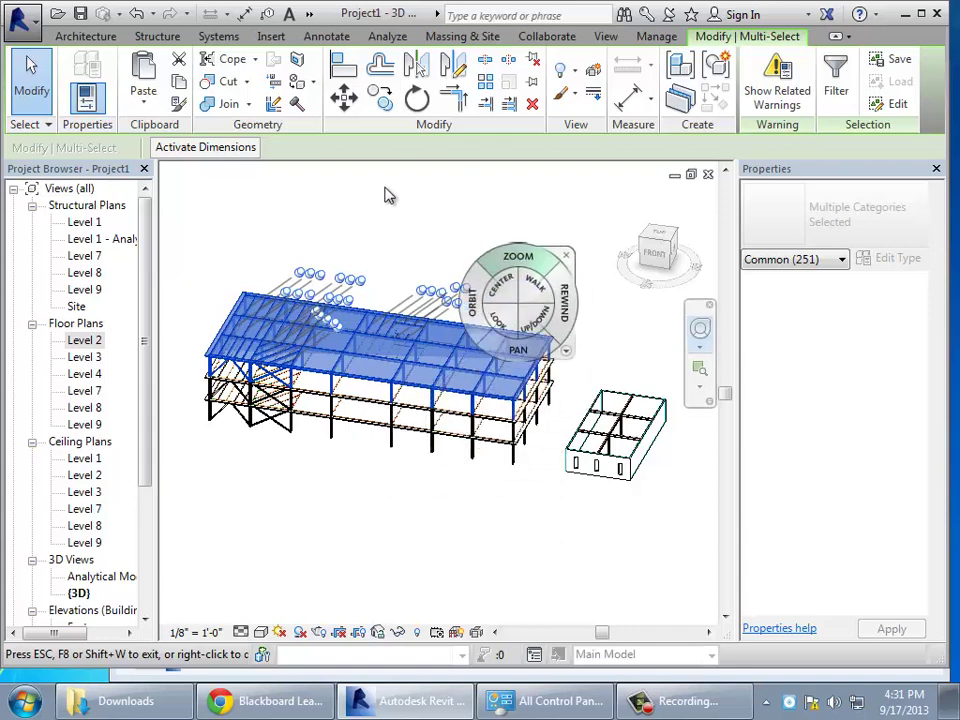
- Open the Level 1 structural plan and turn off the thin lines display
{"action": "left_click", "coordinate": [160, 38]}
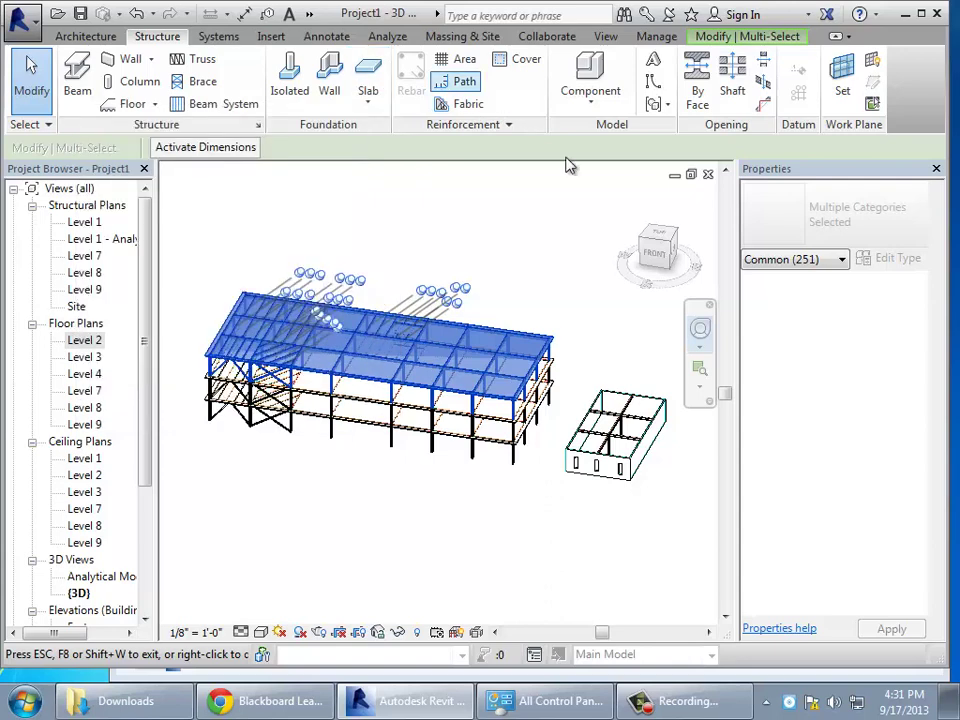
{"action": "double_click", "coordinate": [86, 224]}
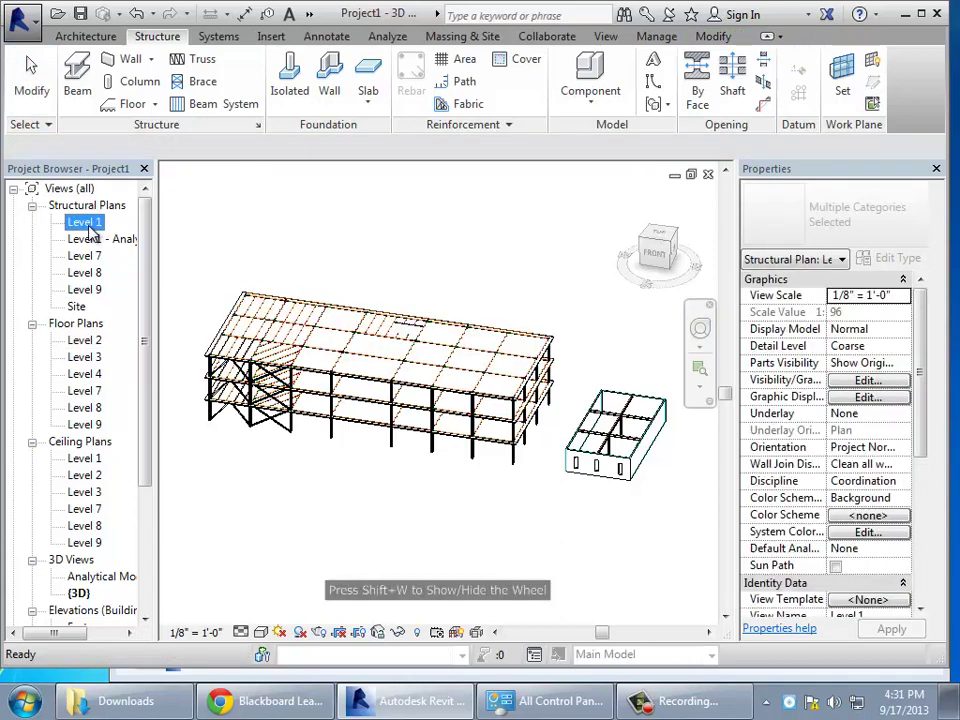
{"action": "scroll", "coordinate": [291, 400], "scroll_direction": "down", "scroll_amount": 5}
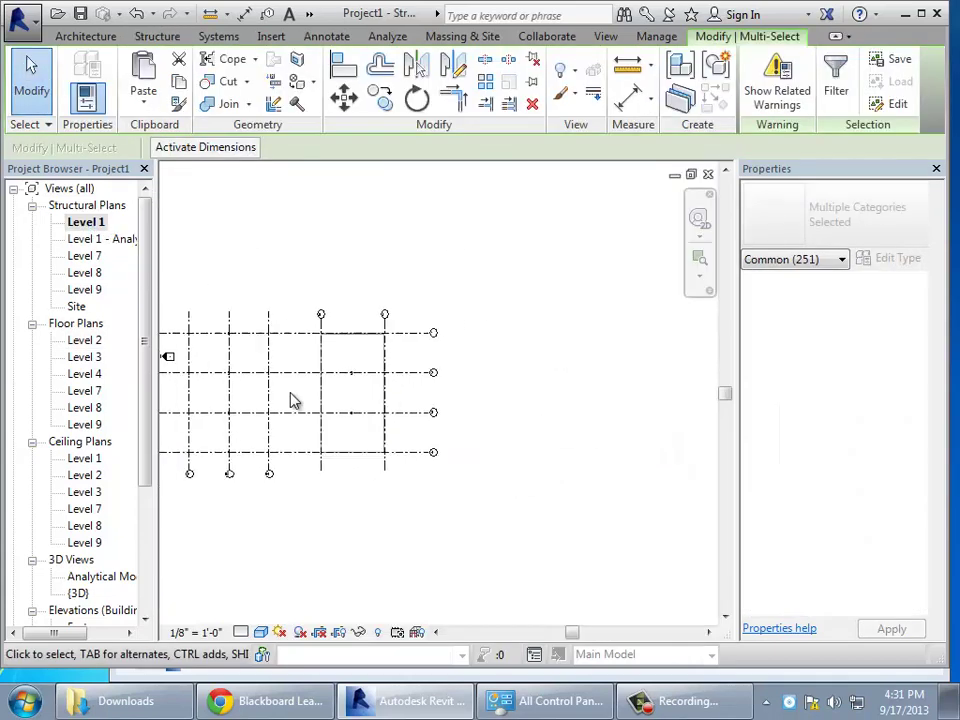
{"action": "left_click", "coordinate": [438, 633]}
{"action": "left_click", "coordinate": [438, 633]}
{"action": "left_click", "coordinate": [438, 633]}
{"action": "scroll", "coordinate": [358, 476], "scroll_direction": "up", "scroll_amount": 2}
{"action": "scroll", "coordinate": [358, 480], "scroll_direction": "up", "scroll_amount": 6}
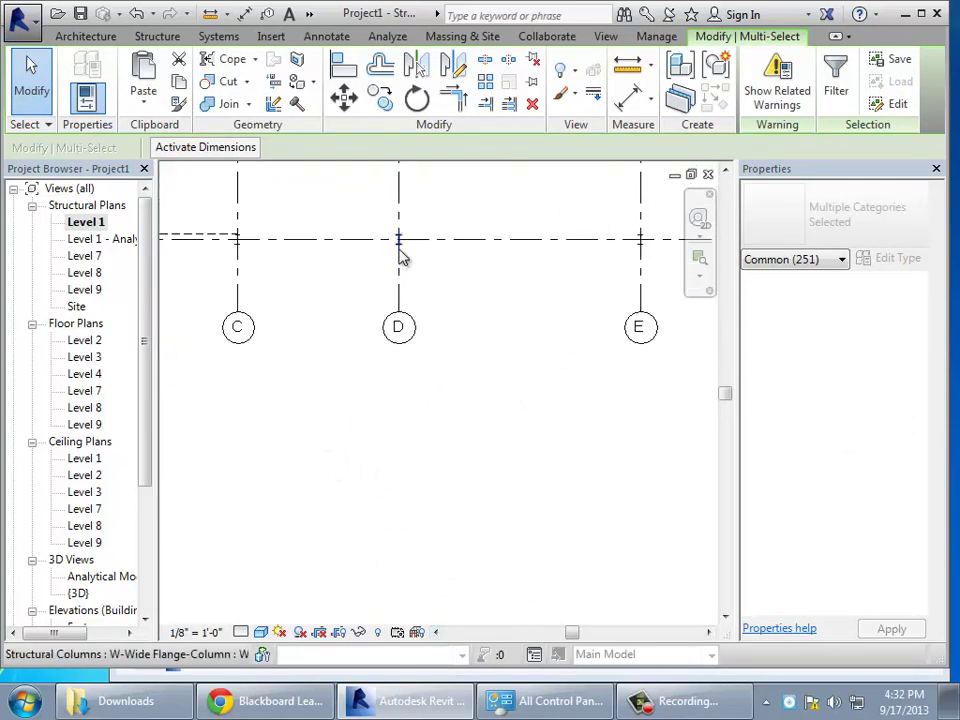
{"action": "middle_click_drag", "start_coordinate": [484, 327], "coordinate": [489, 519]}
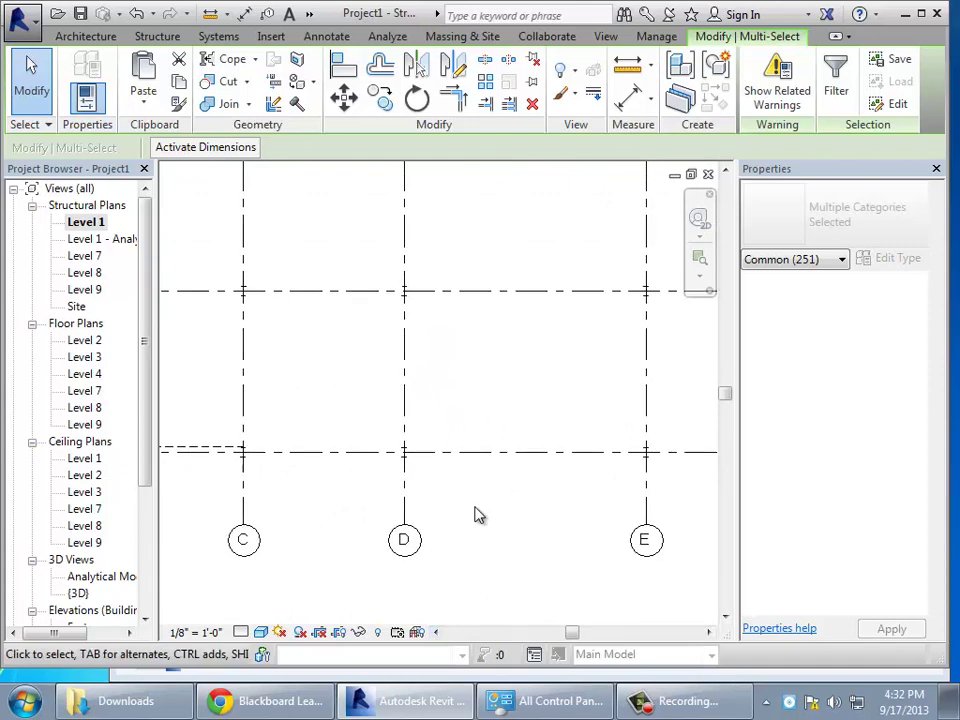
{"action": "scroll", "coordinate": [476, 510], "scroll_direction": "up", "scroll_amount": 2}
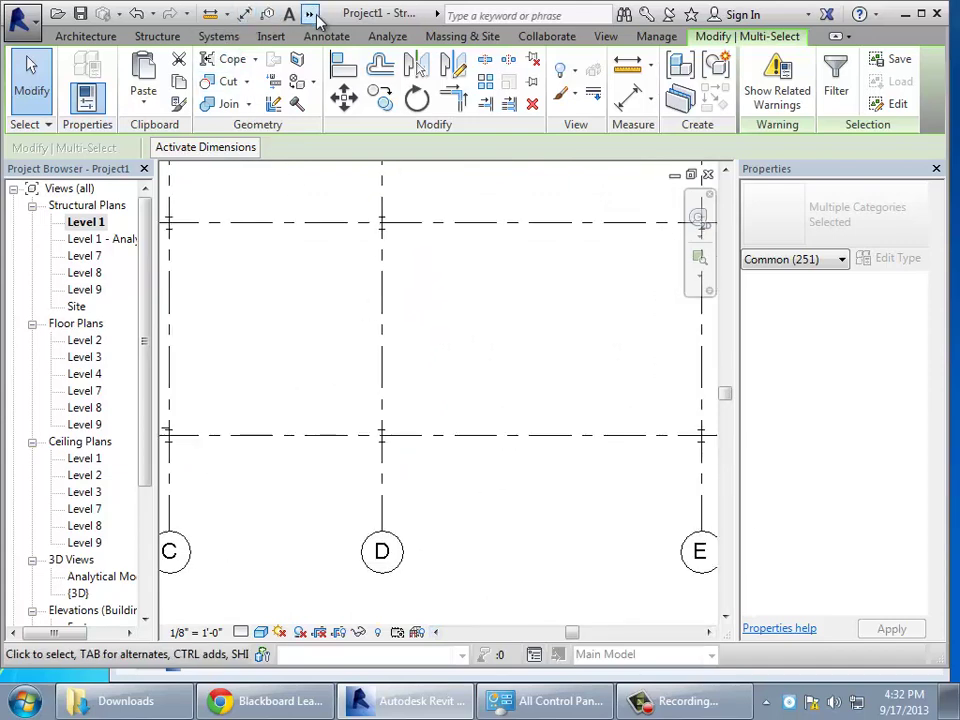
{"action": "left_click", "coordinate": [310, 14]}
{"action": "left_click", "coordinate": [235, 40]}
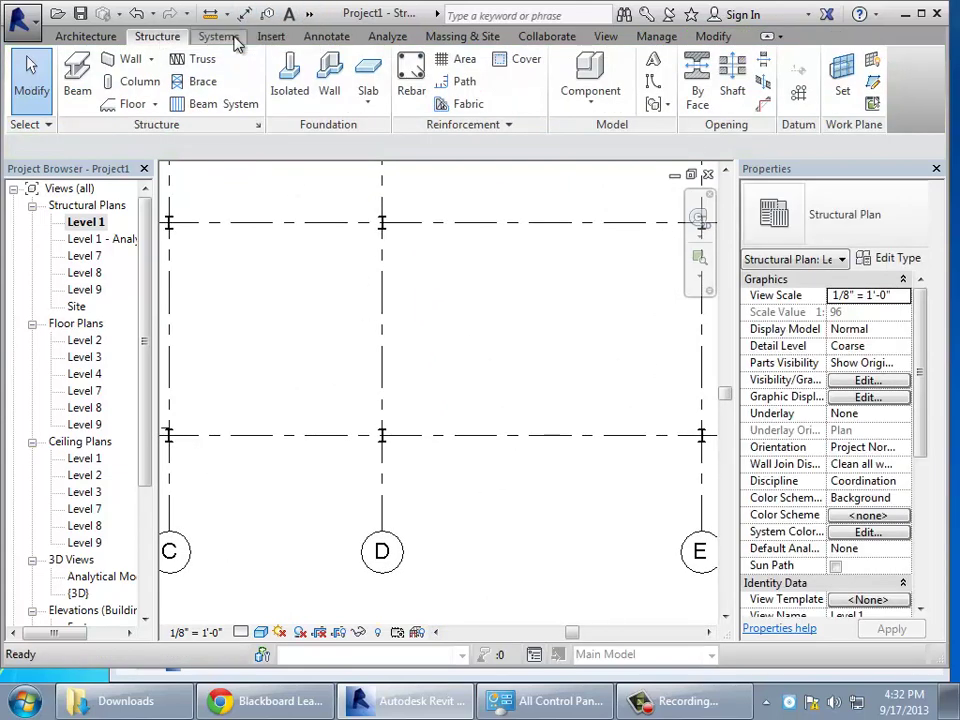
- Start placing isolated foundations in the Level 1 plan with the Footing-Rectangular 96" x 72" x 18" type
{"action": "scroll", "coordinate": [274, 333], "scroll_direction": "down", "scroll_amount": 2}
{"action": "scroll", "coordinate": [276, 333], "scroll_direction": "down", "scroll_amount": 2}
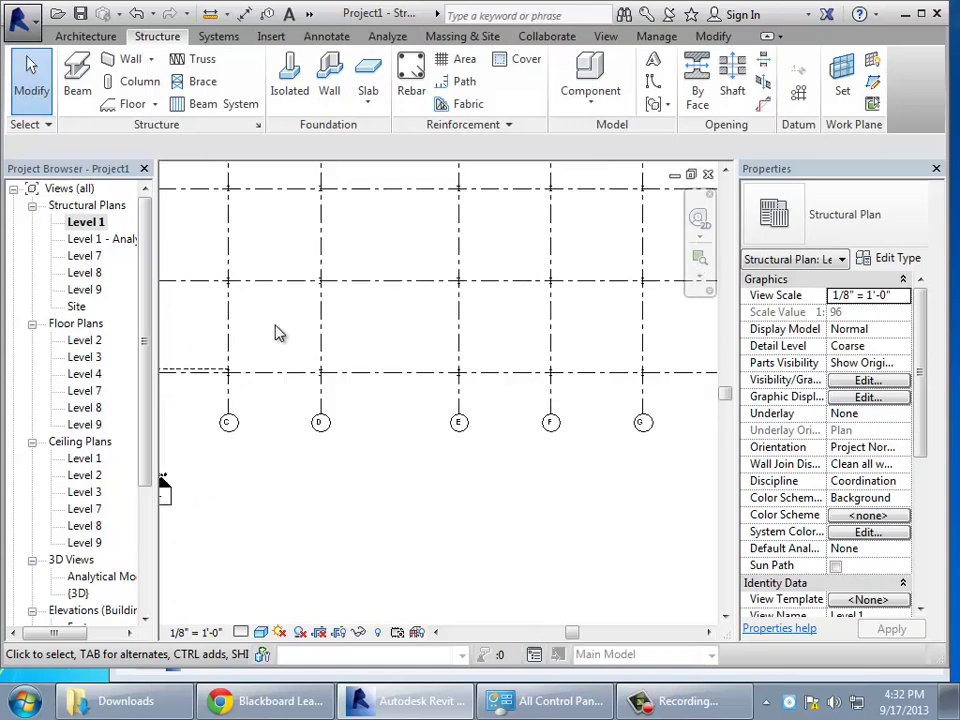
{"action": "middle_click_drag", "start_coordinate": [274, 332], "coordinate": [435, 474]}
{"action": "scroll", "coordinate": [360, 472], "scroll_direction": "down", "scroll_amount": 1}
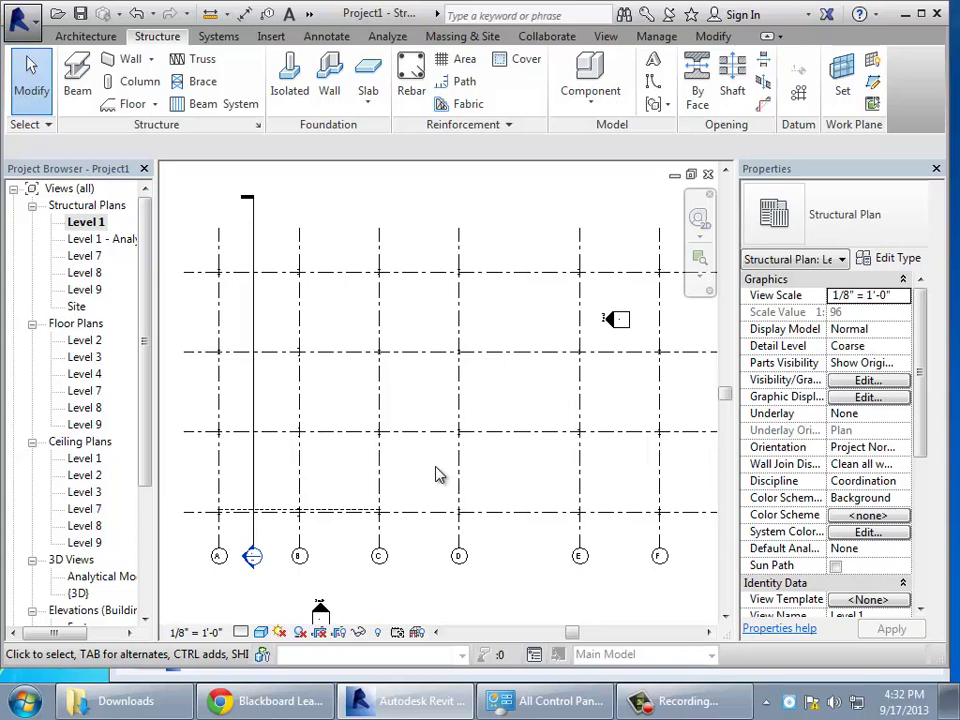
{"action": "left_click", "coordinate": [290, 78]}
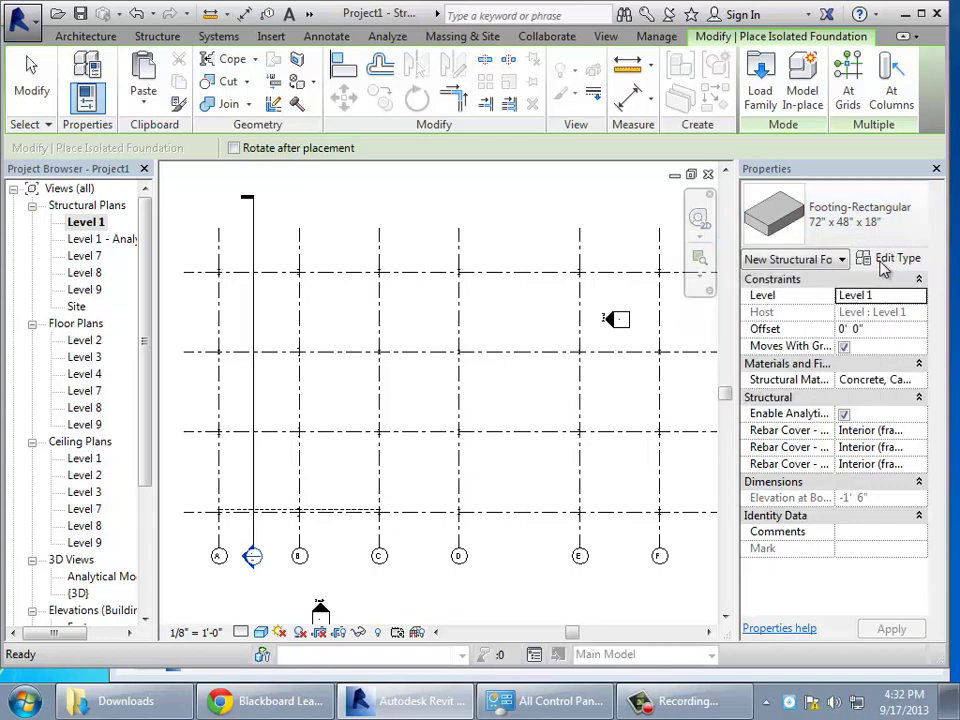
{"action": "left_click", "coordinate": [925, 238]}
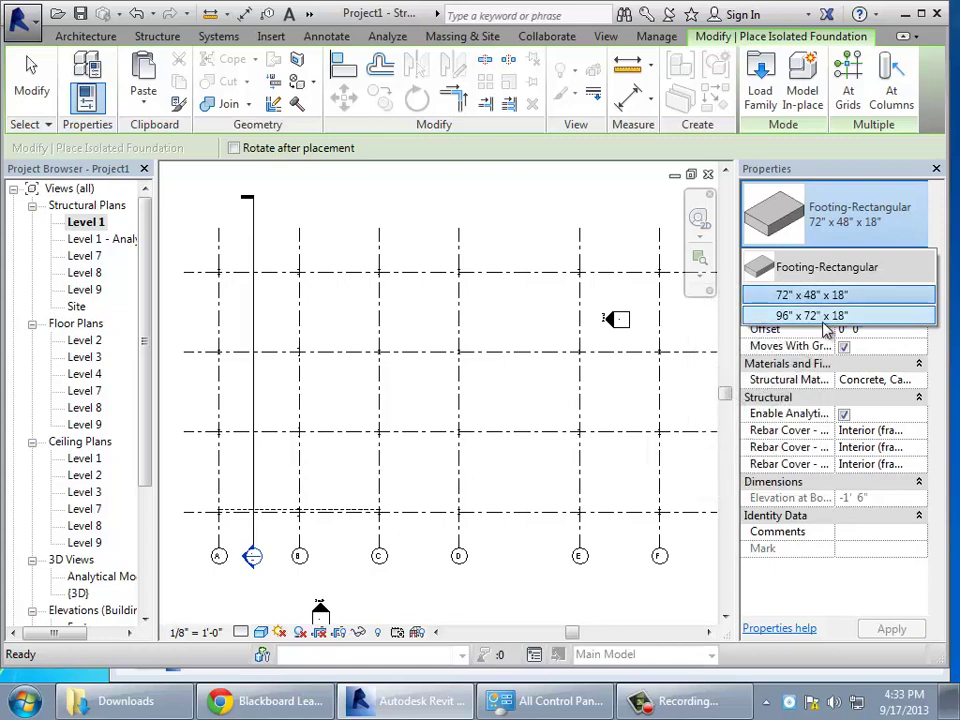
{"action": "left_click", "coordinate": [815, 315]}
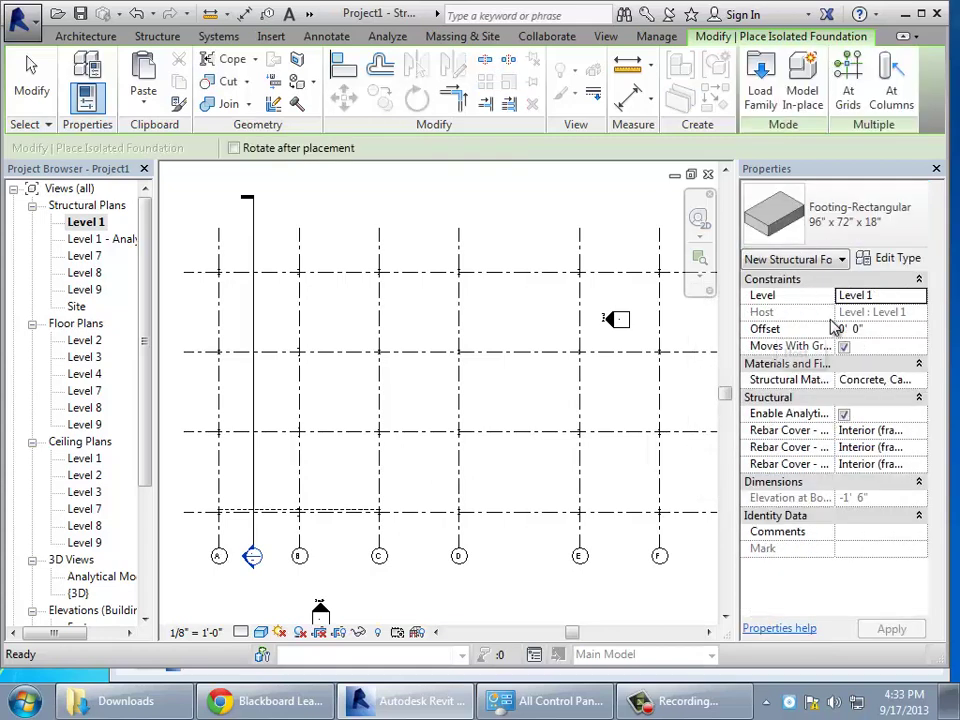
- Duplicate the selected footing type and name the copy 108" x 108" x 18"
{"action": "left_click", "coordinate": [896, 266]}
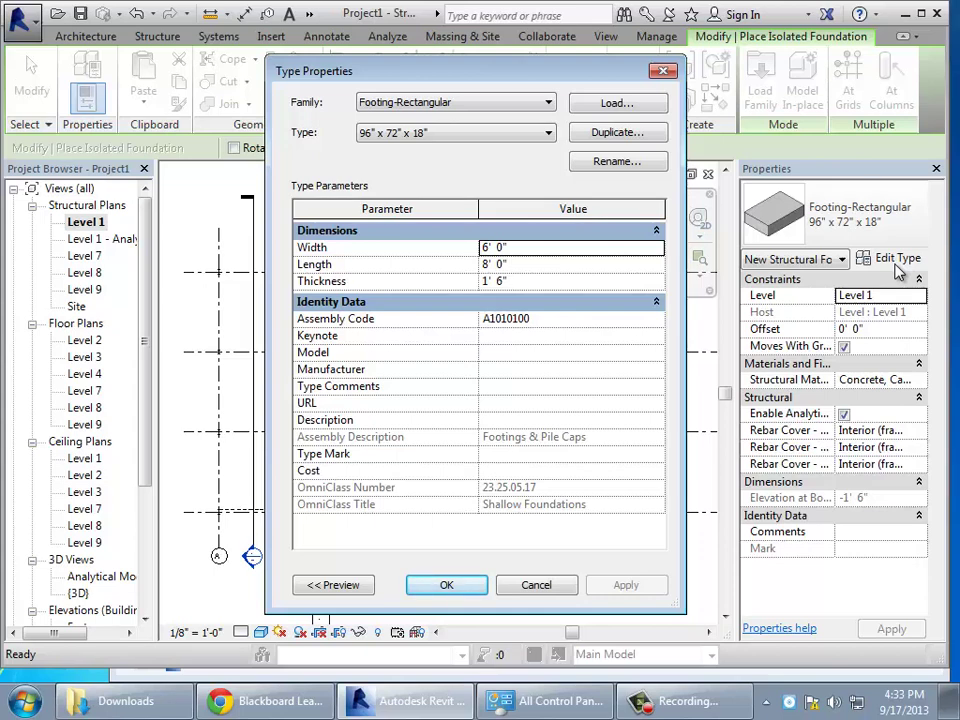
{"action": "left_click", "coordinate": [628, 145]}
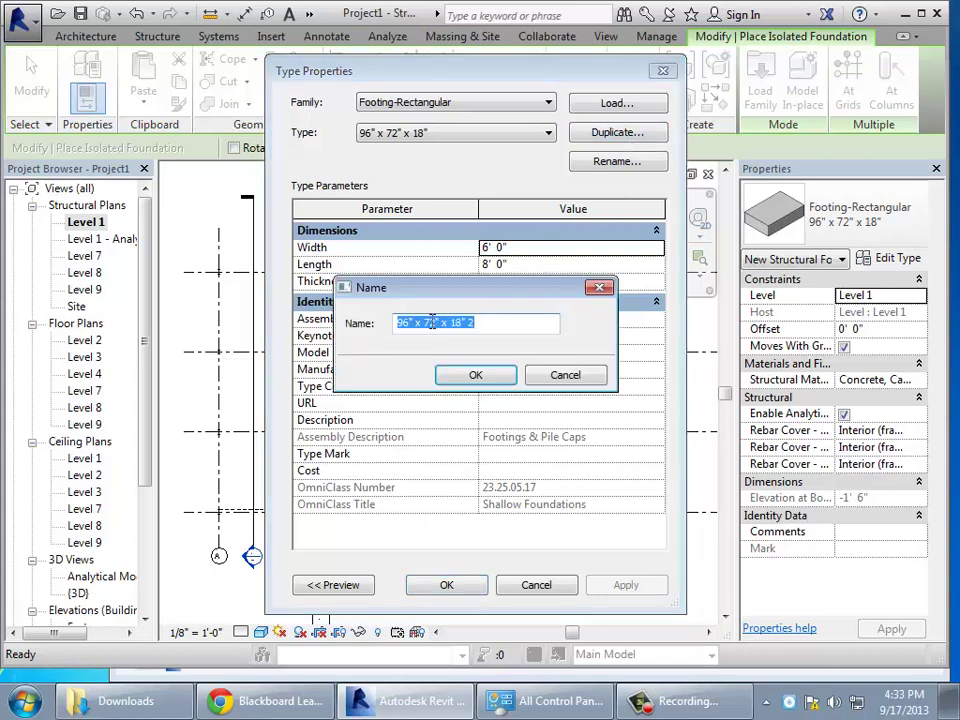
{"action": "left_click", "coordinate": [398, 322]}
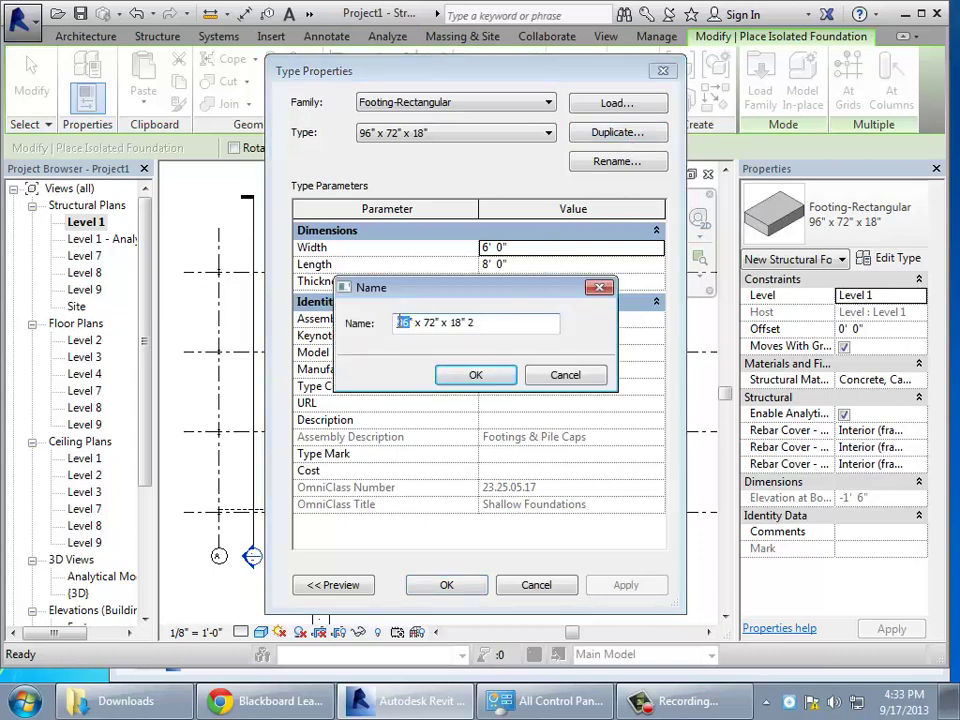
{"action": "left_click_drag", "start_coordinate": [398, 322], "coordinate": [409, 321]}
{"action": "type", "text": "108"}
{"action": "left_click_drag", "start_coordinate": [443, 323], "coordinate": [431, 323]}
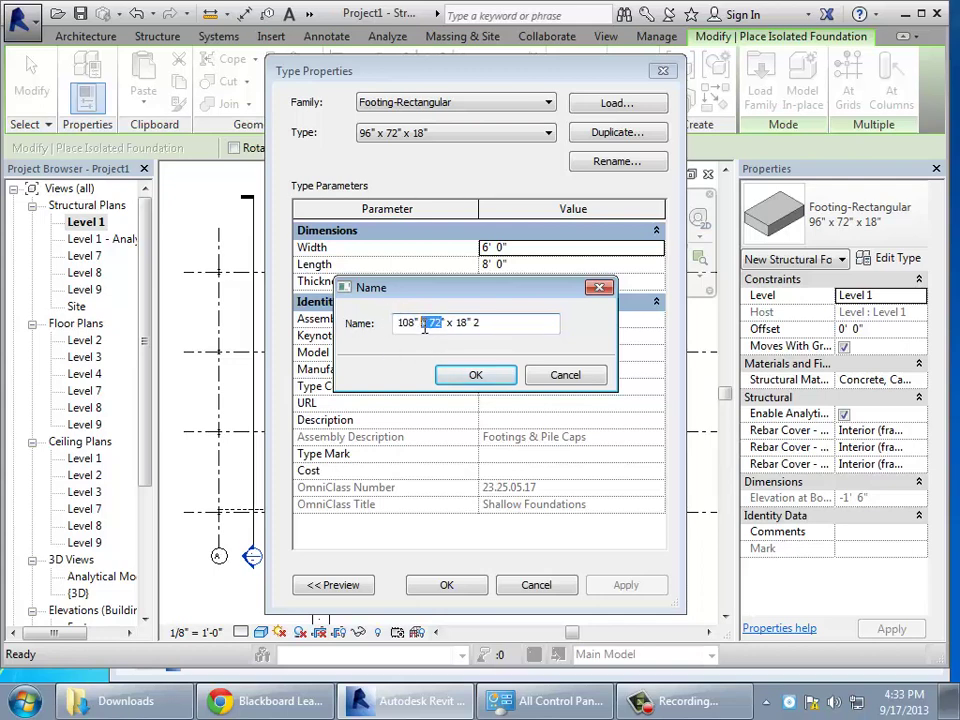
{"action": "type", "text": "108\""}
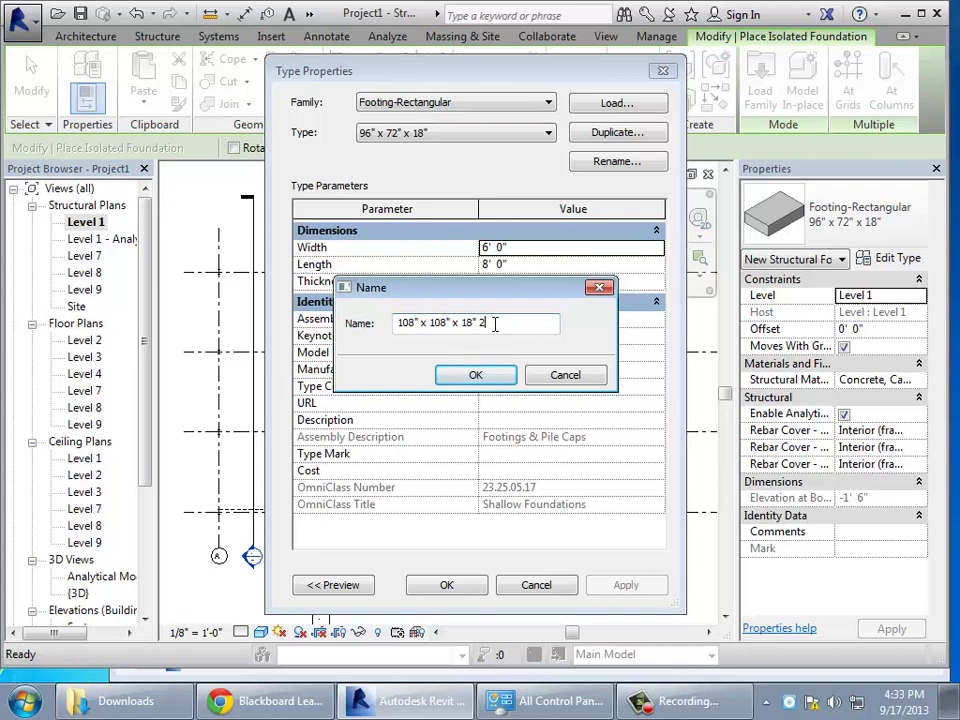
{"action": "key", "text": "End"}
{"action": "key", "text": "BackSpace"}
{"action": "key", "text": "BackSpace"}
{"action": "left_click", "coordinate": [475, 377]}
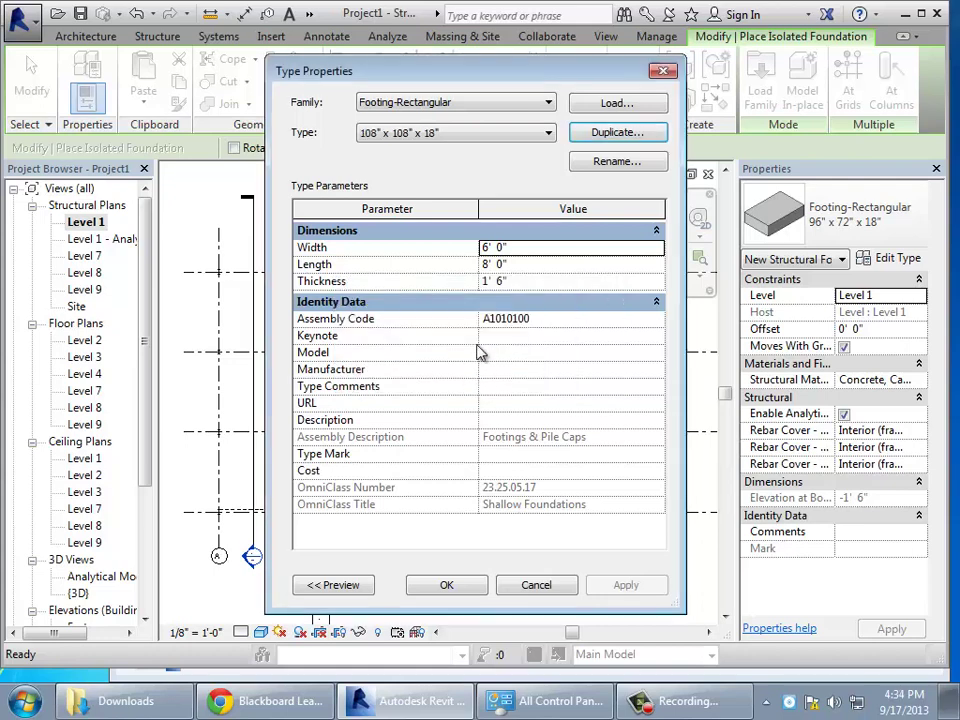
- Set the new footing type's width and length to 9' 0" each and accept the type properties
{"action": "left_click", "coordinate": [514, 249]}
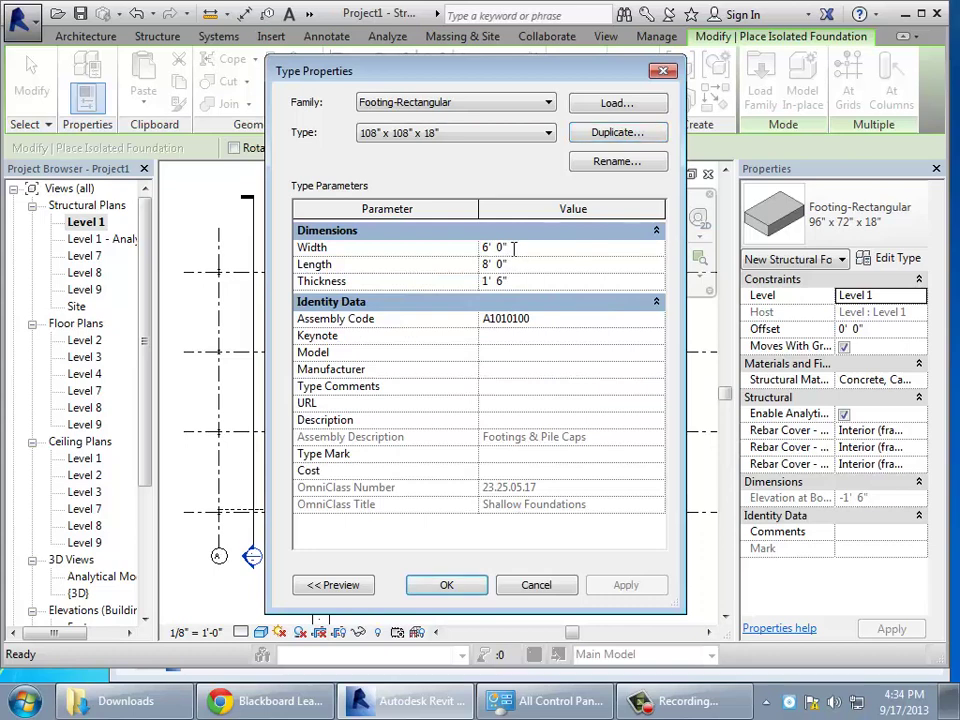
{"action": "left_click_drag", "start_coordinate": [514, 249], "coordinate": [465, 250]}
{"action": "type", "text": "9 0"}
{"action": "key", "text": "Tab"}
{"action": "type", "text": "9 0"}
{"action": "key", "text": "Tab"}
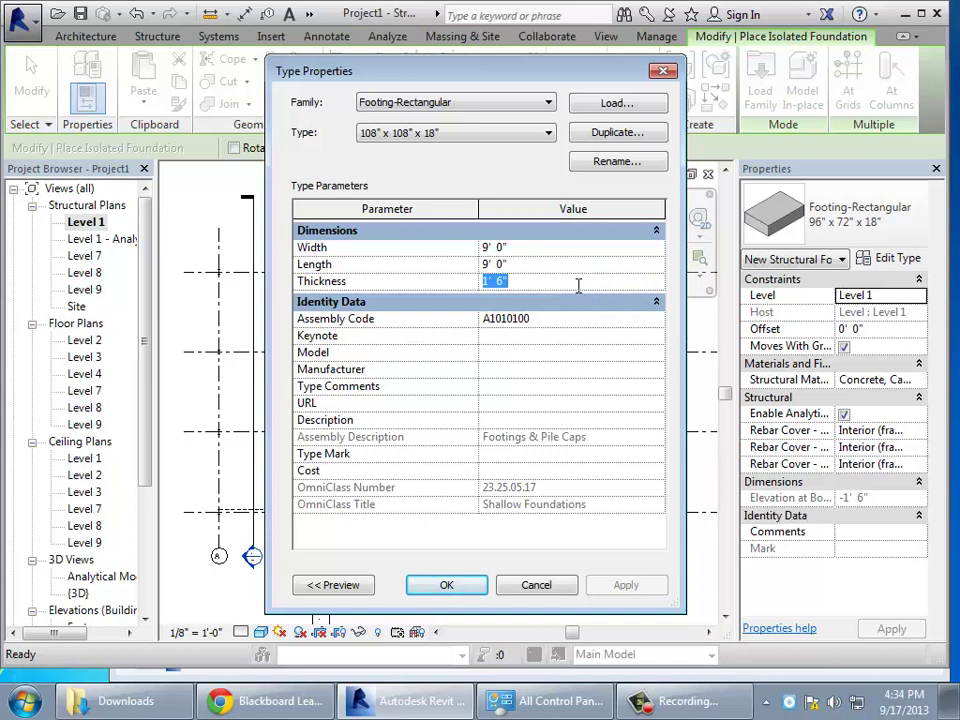
{"action": "left_click", "coordinate": [463, 584]}
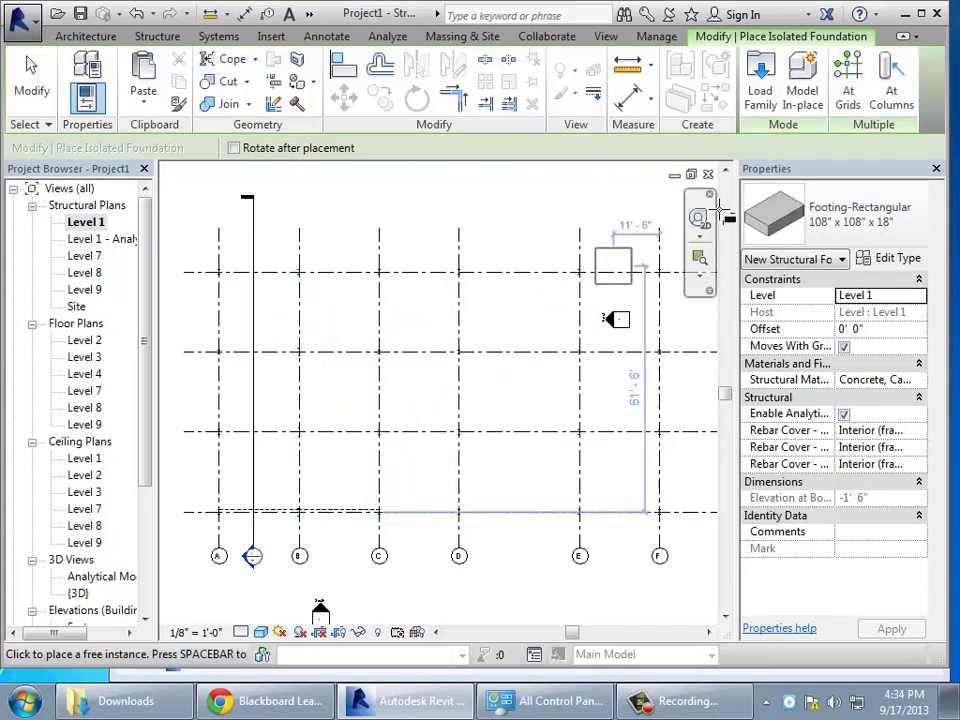
- Using placement at columns, pick the columns on grids B through F along the two interior rows for the 108" x 108" x 18" footings
{"action": "left_click", "coordinate": [880, 86]}
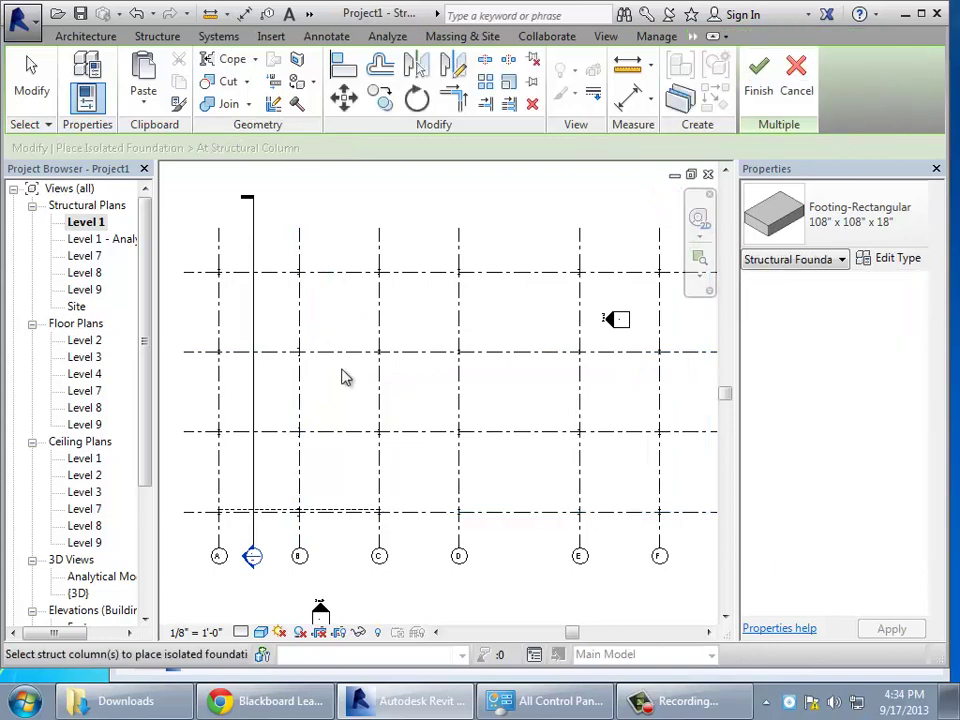
{"action": "left_click", "coordinate": [302, 361]}
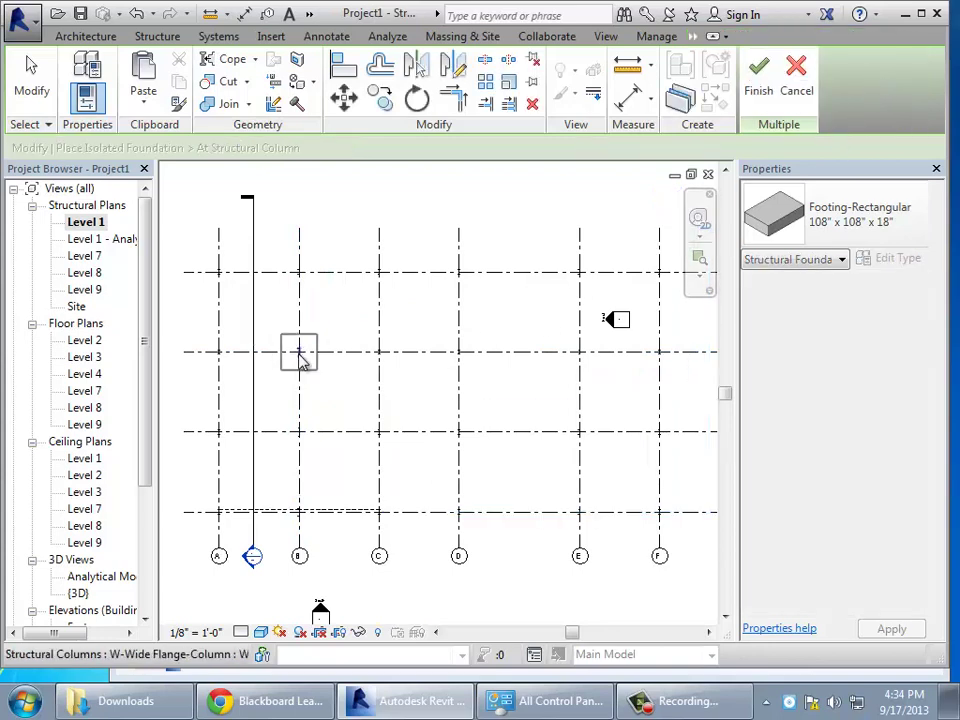
{"action": "left_click", "coordinate": [304, 432]}
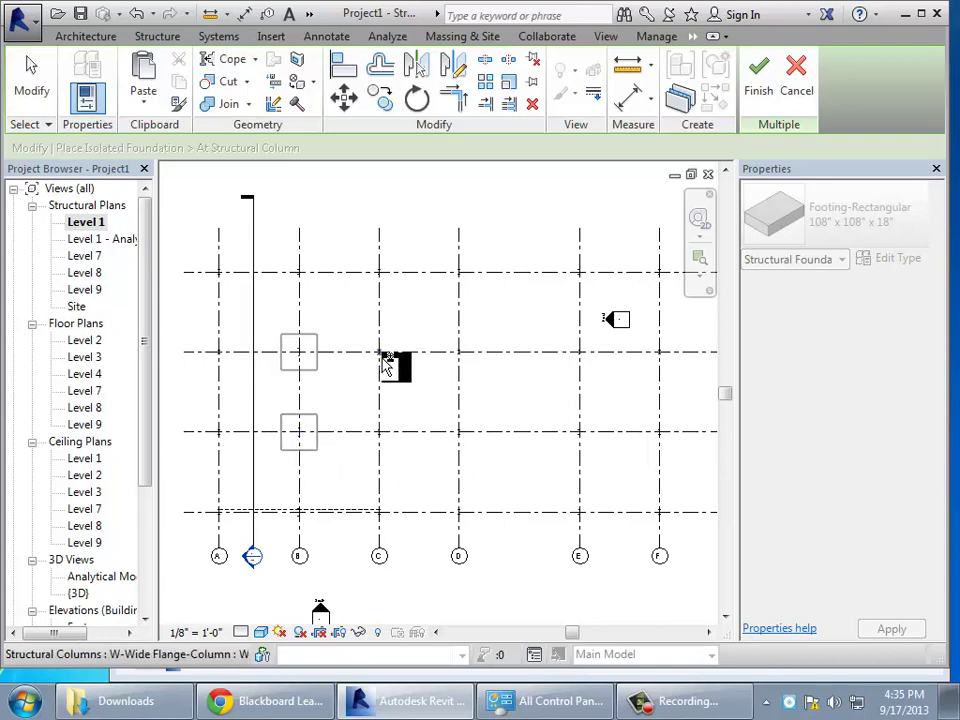
{"action": "left_click", "coordinate": [388, 356]}
{"action": "left_click", "coordinate": [383, 436]}
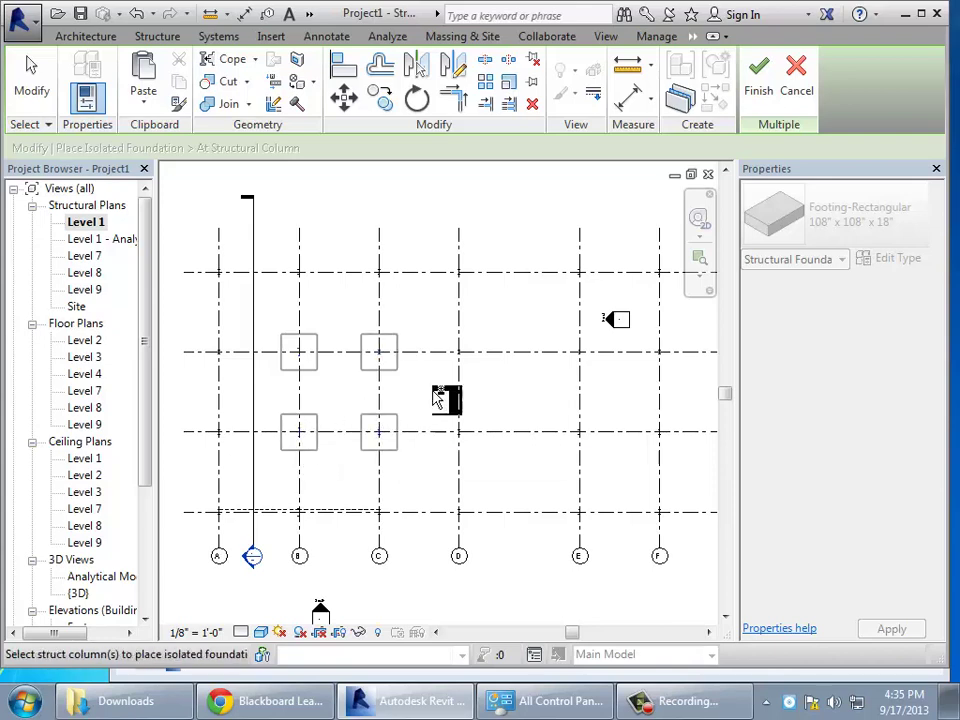
{"action": "left_click", "coordinate": [463, 356]}
{"action": "left_click", "coordinate": [463, 437]}
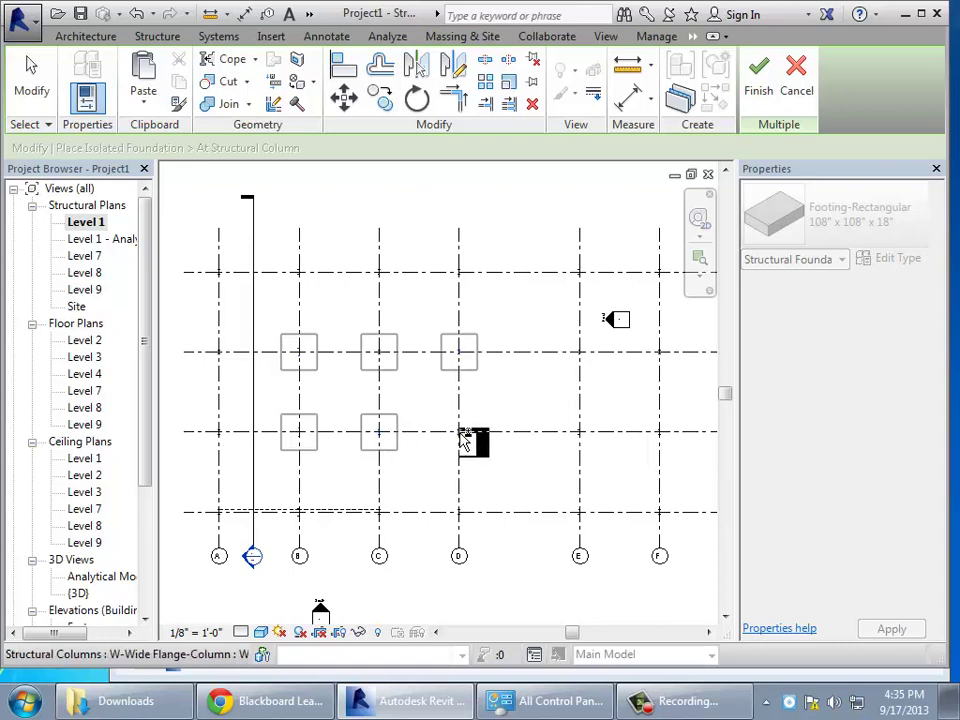
{"action": "left_click", "coordinate": [583, 352]}
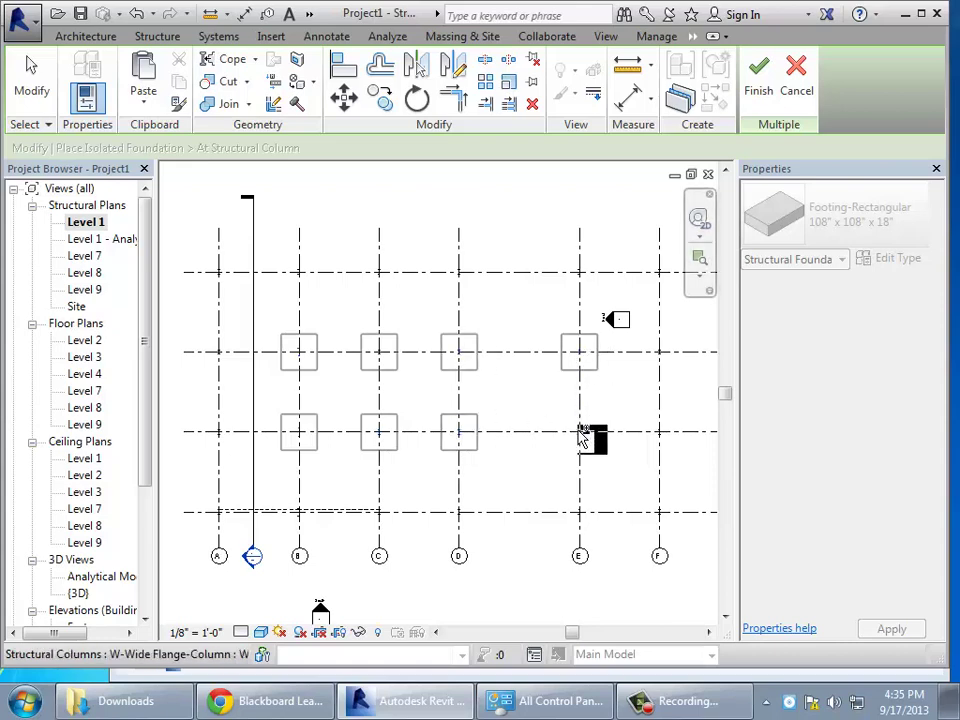
{"action": "left_click", "coordinate": [583, 434]}
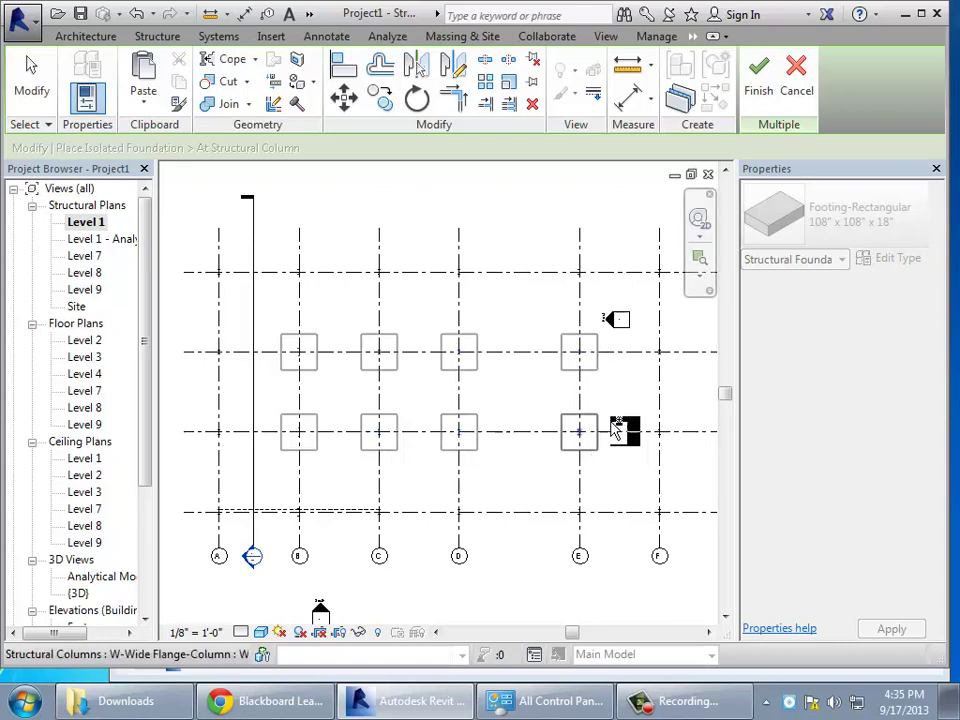
{"action": "left_click", "coordinate": [663, 358]}
{"action": "left_click", "coordinate": [662, 438]}
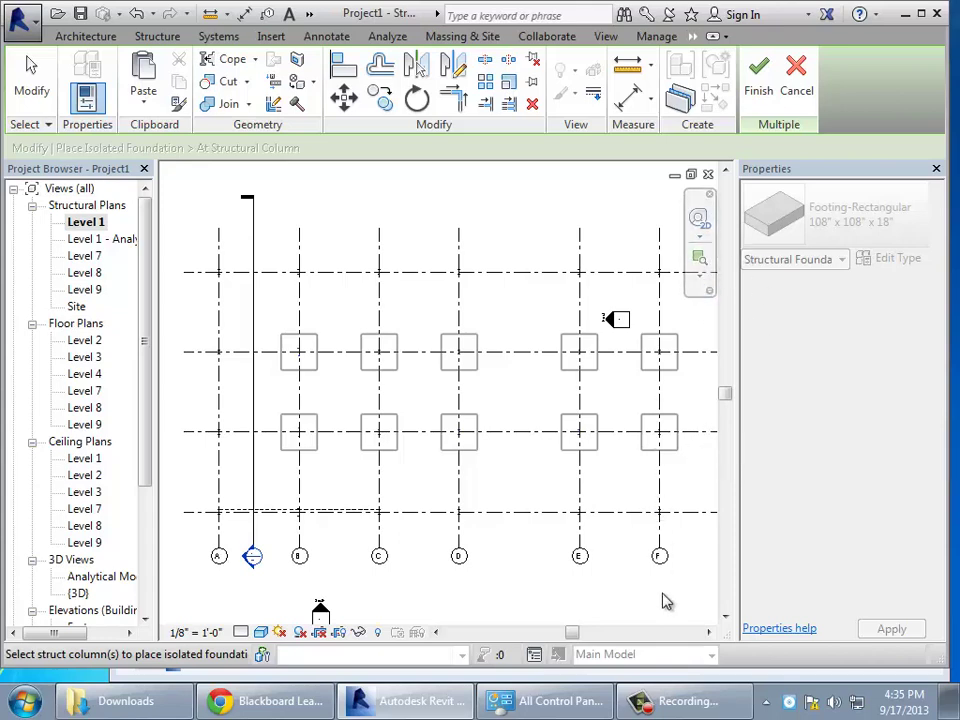
- Add the two interior-row columns on grid G to the selection and finish placing the footings
{"action": "left_click", "coordinate": [708, 633]}
{"action": "left_click", "coordinate": [708, 633]}
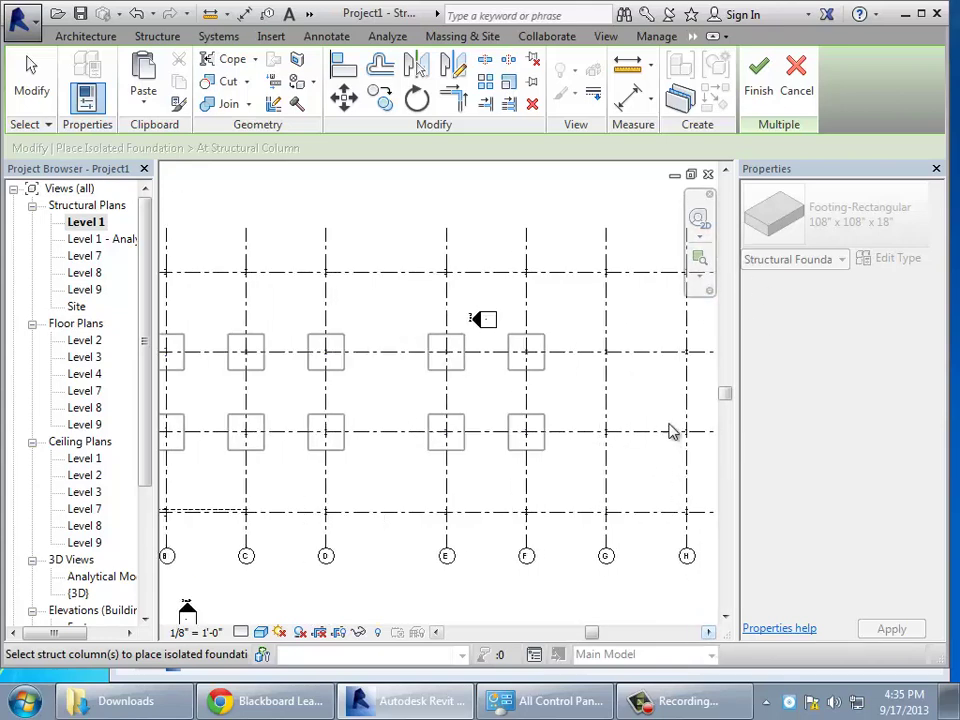
{"action": "left_click", "coordinate": [607, 355]}
{"action": "left_click", "coordinate": [613, 435]}
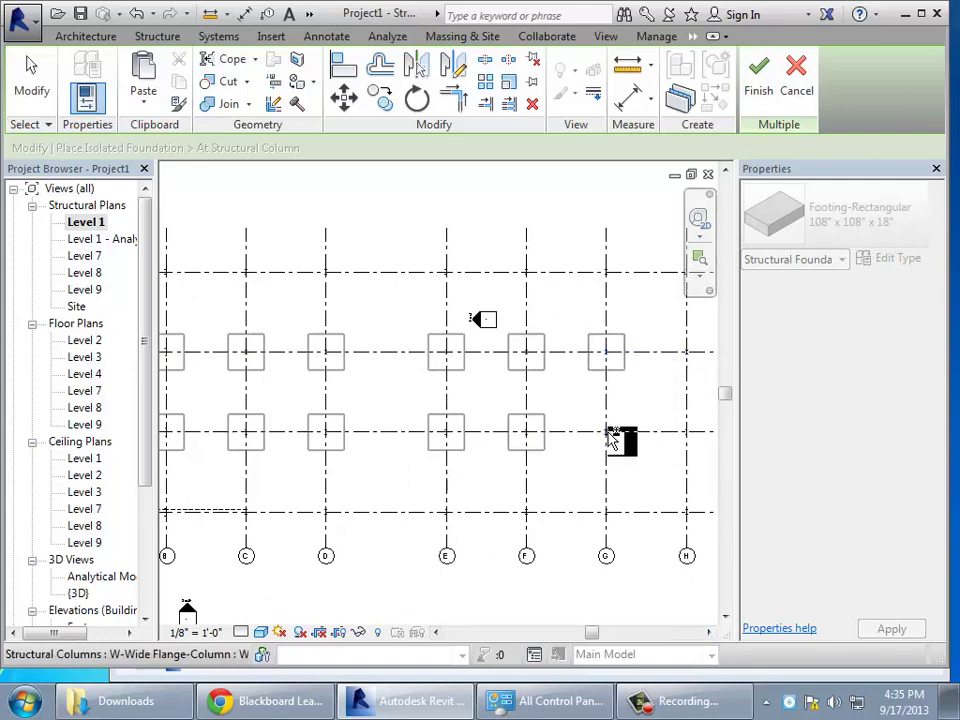
{"action": "left_click", "coordinate": [762, 86]}
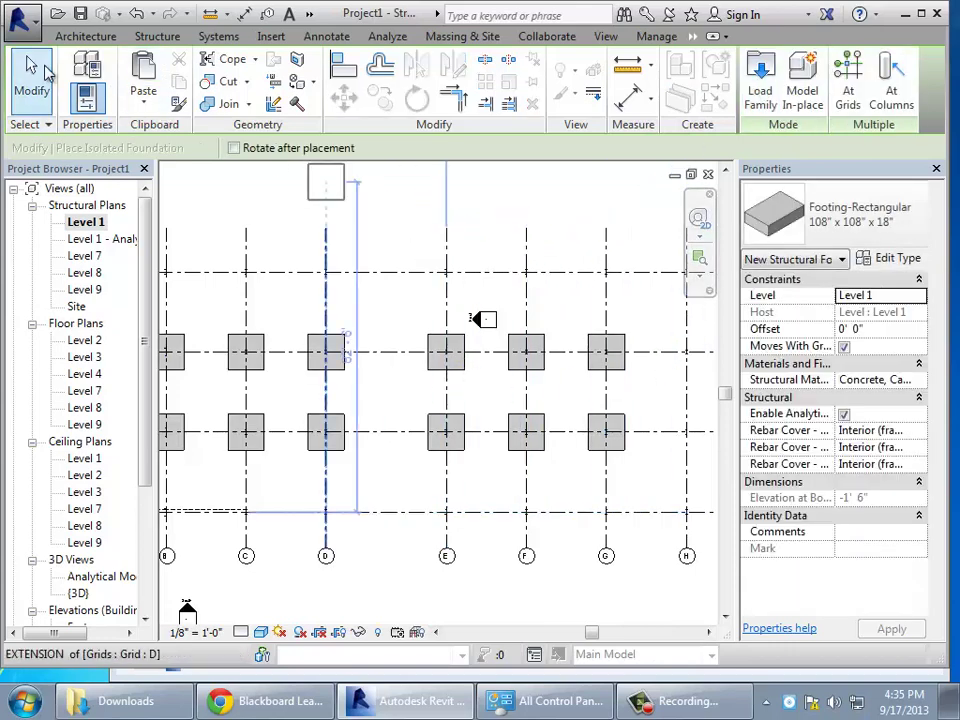
{"action": "left_click", "coordinate": [31, 68]}
- Open the default 3D view and orbit beneath the larger building to inspect its footings
{"action": "left_click", "coordinate": [309, 14]}
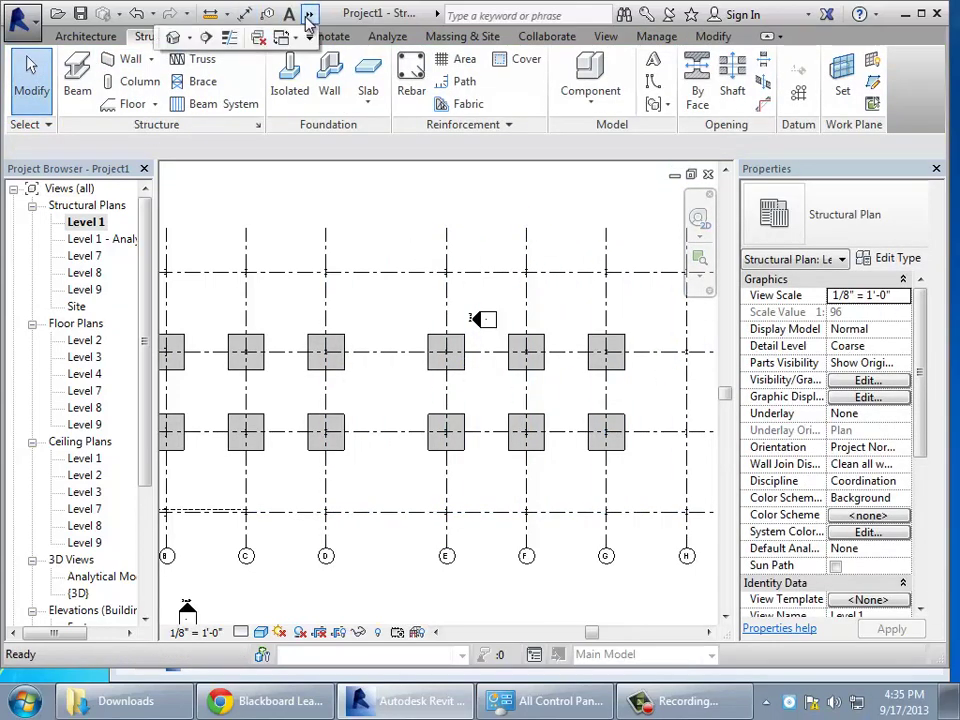
{"action": "left_click", "coordinate": [172, 37]}
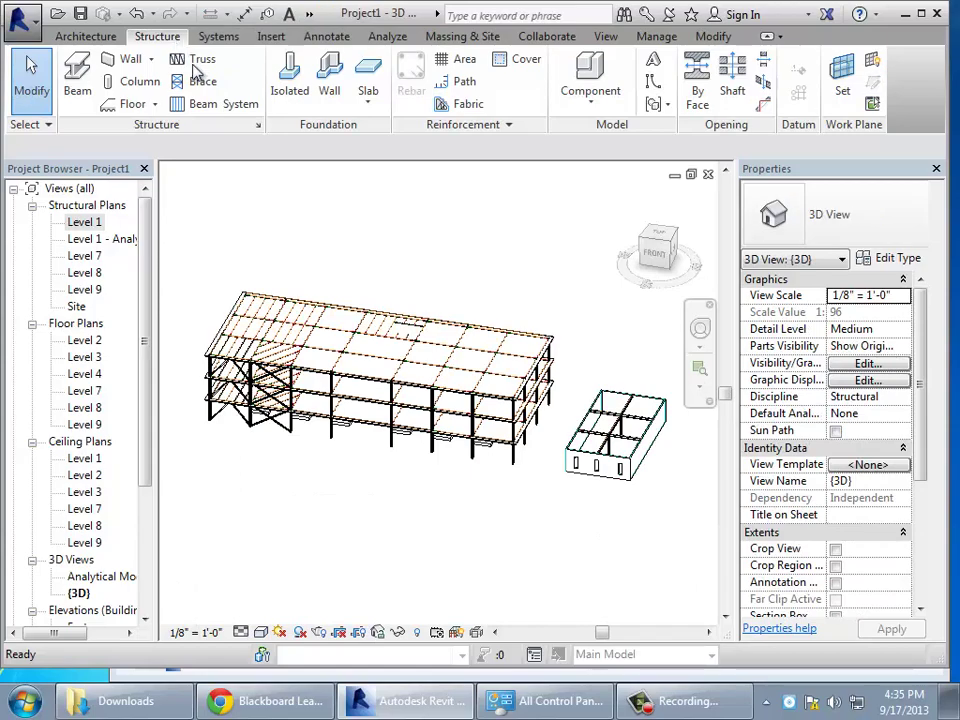
{"action": "left_click", "coordinate": [700, 328]}
{"action": "left_click_drag", "start_coordinate": [525, 455], "coordinate": [553, 350]}
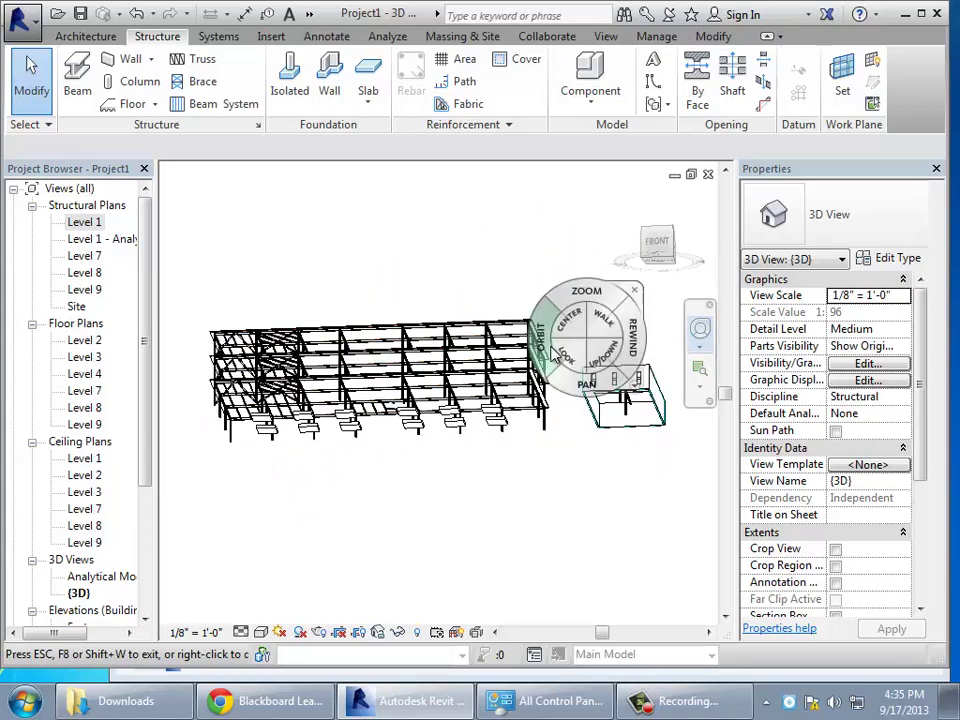
{"action": "left_click", "coordinate": [28, 62]}
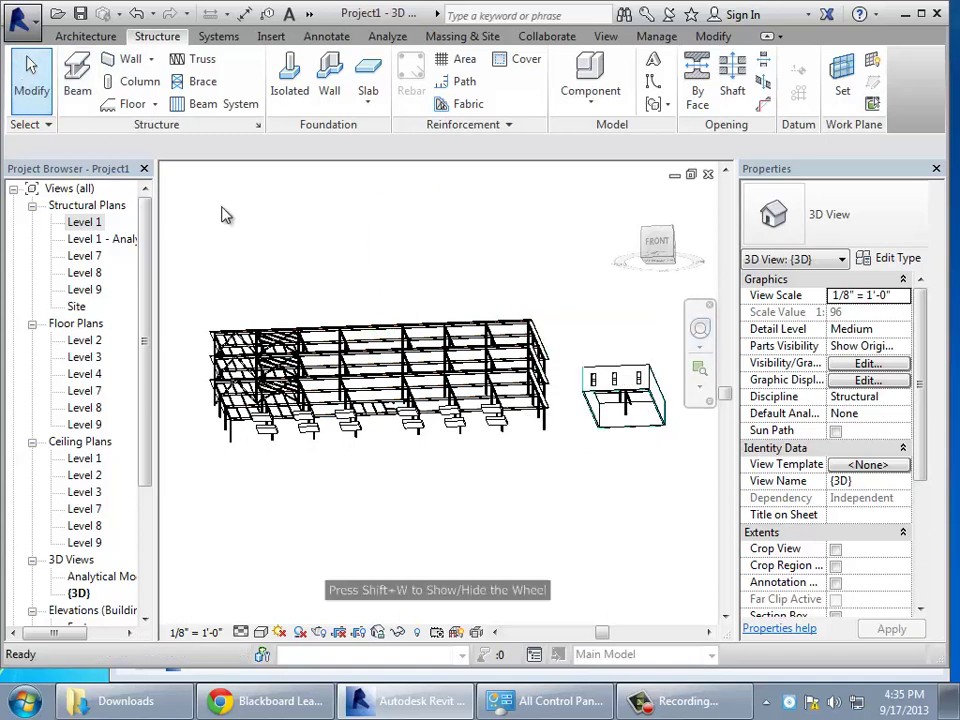
- Select one of the rectangular footings, review its type properties without changes, and examine the footings up close
{"action": "left_click", "coordinate": [462, 424]}
{"action": "left_click", "coordinate": [893, 264]}
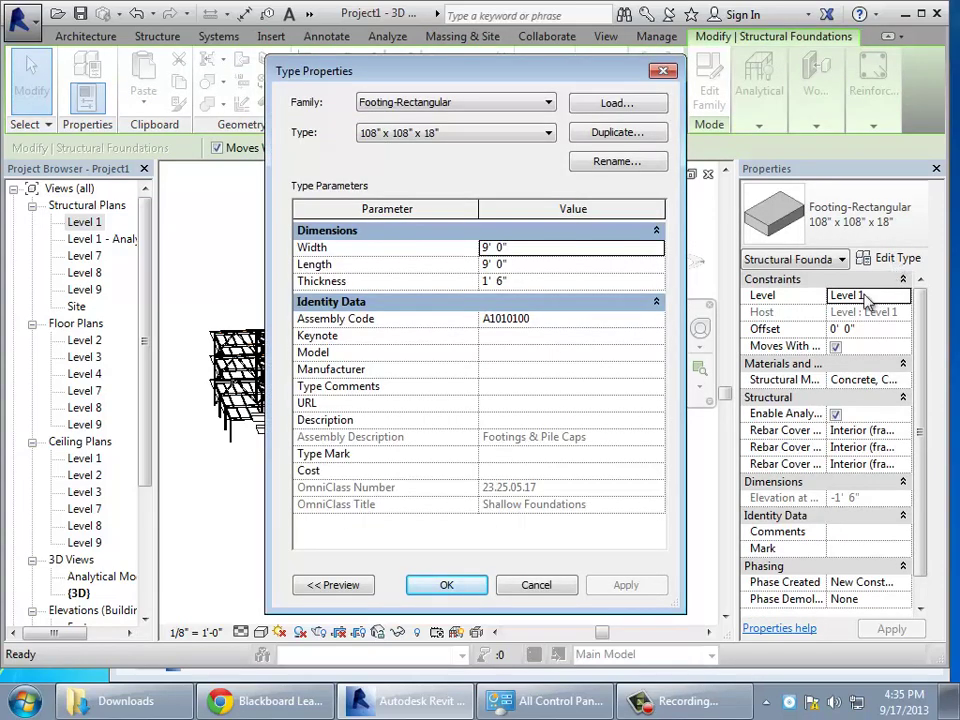
{"action": "left_click", "coordinate": [535, 587]}
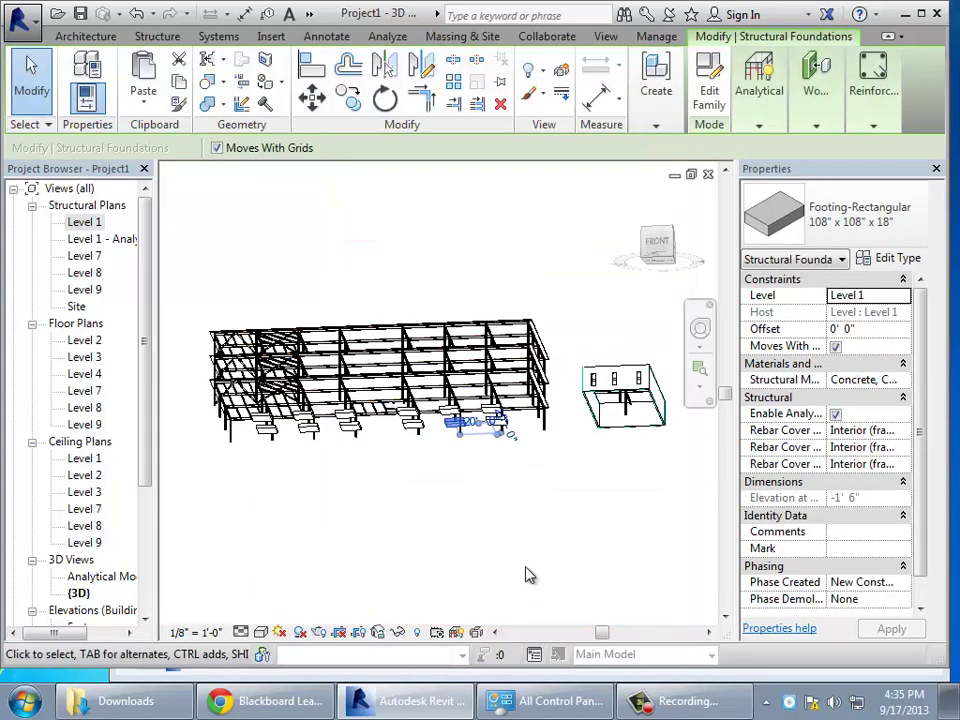
{"action": "scroll", "coordinate": [441, 499], "scroll_direction": "up", "scroll_amount": 5}
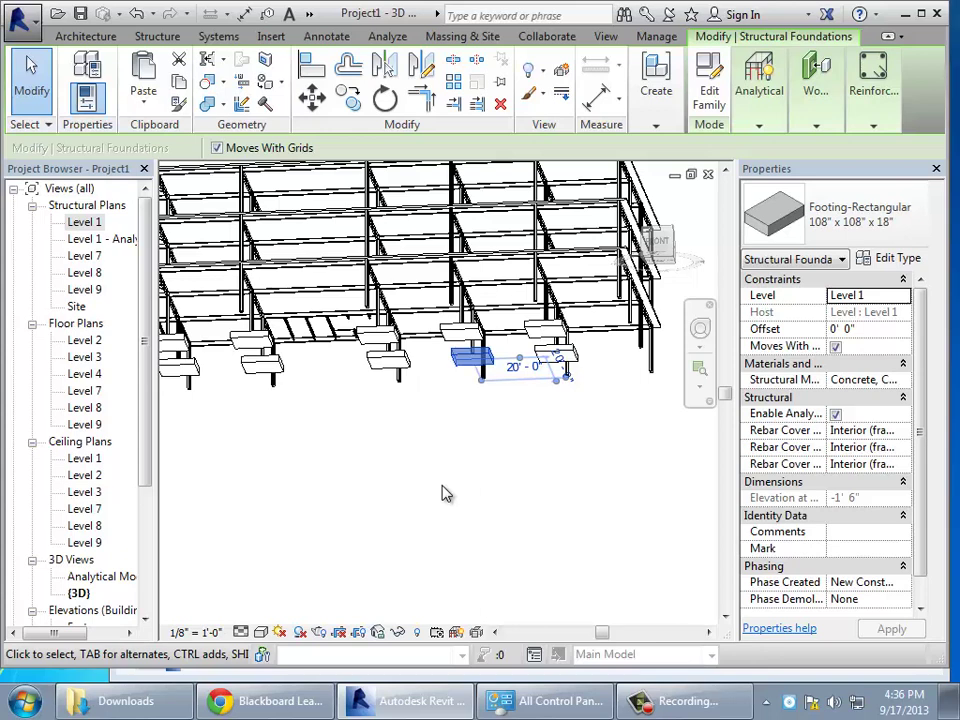
- Start a wall foundation and duplicate the 36" x 12" bearing footing type as "Bearing Footing - 60" x 18""
{"action": "left_click", "coordinate": [232, 38]}
{"action": "left_click", "coordinate": [163, 38]}
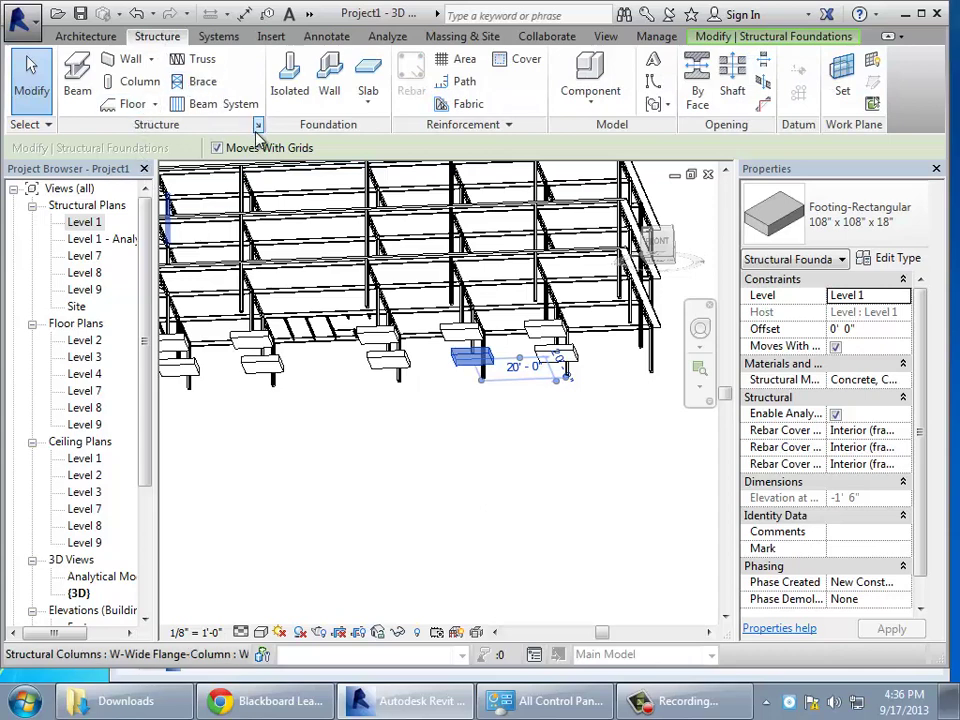
{"action": "left_click", "coordinate": [333, 82]}
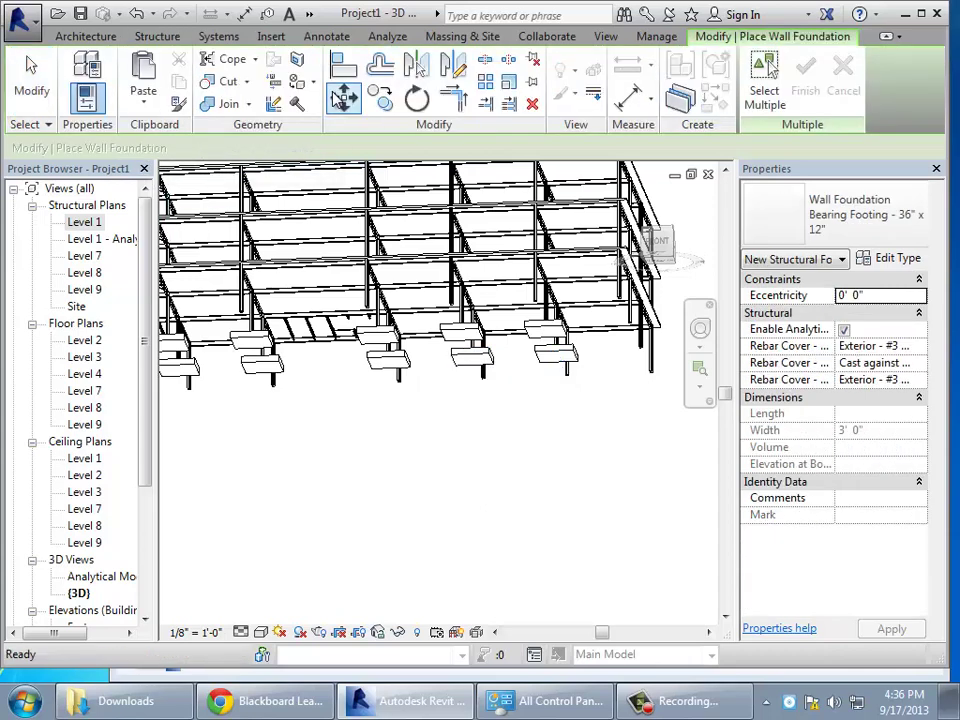
{"action": "left_click", "coordinate": [882, 218]}
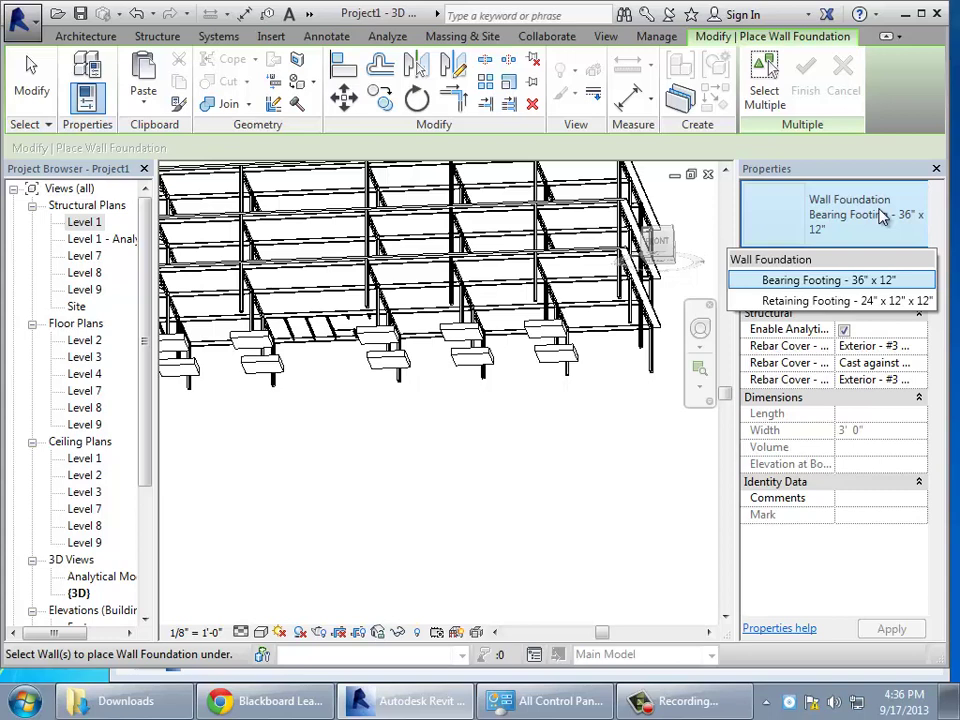
{"action": "left_click", "coordinate": [702, 436]}
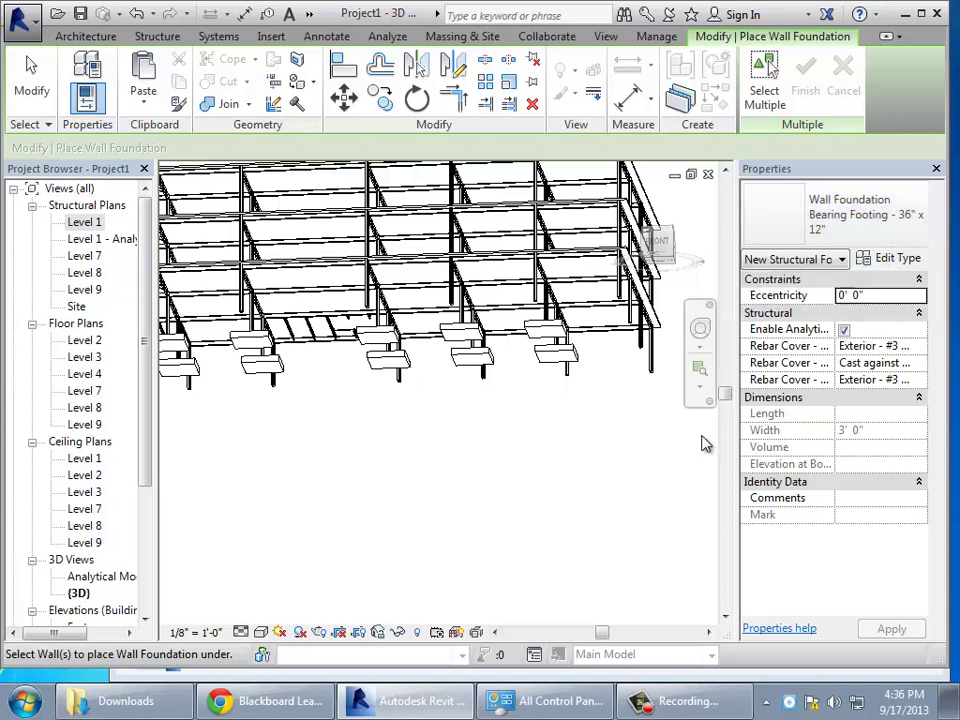
{"action": "left_click", "coordinate": [913, 260]}
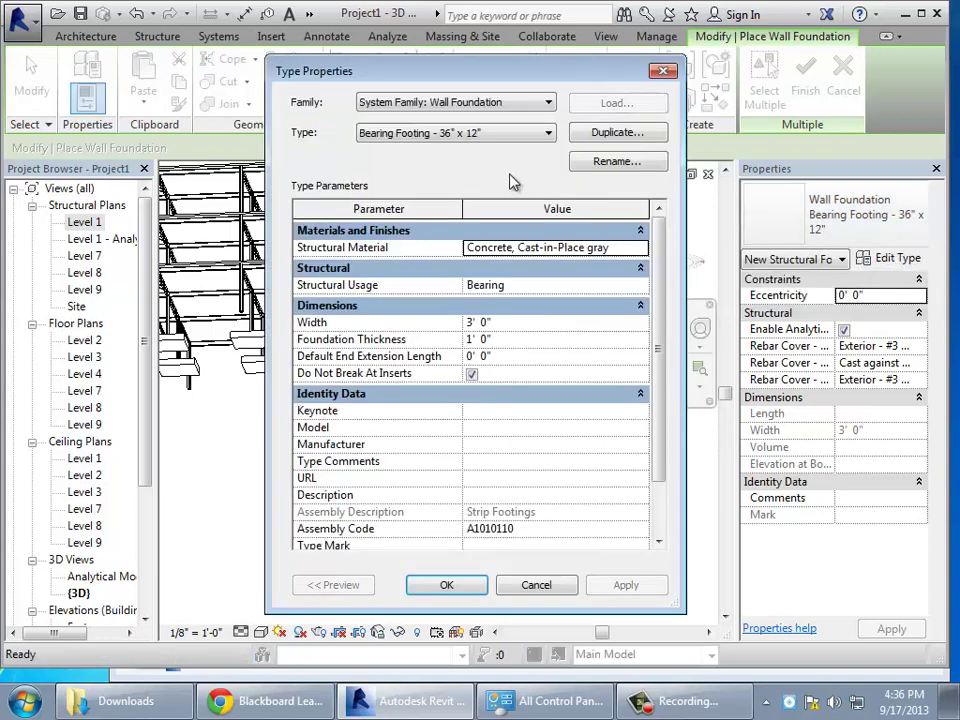
{"action": "left_click", "coordinate": [601, 139]}
{"action": "left_click", "coordinate": [479, 323]}
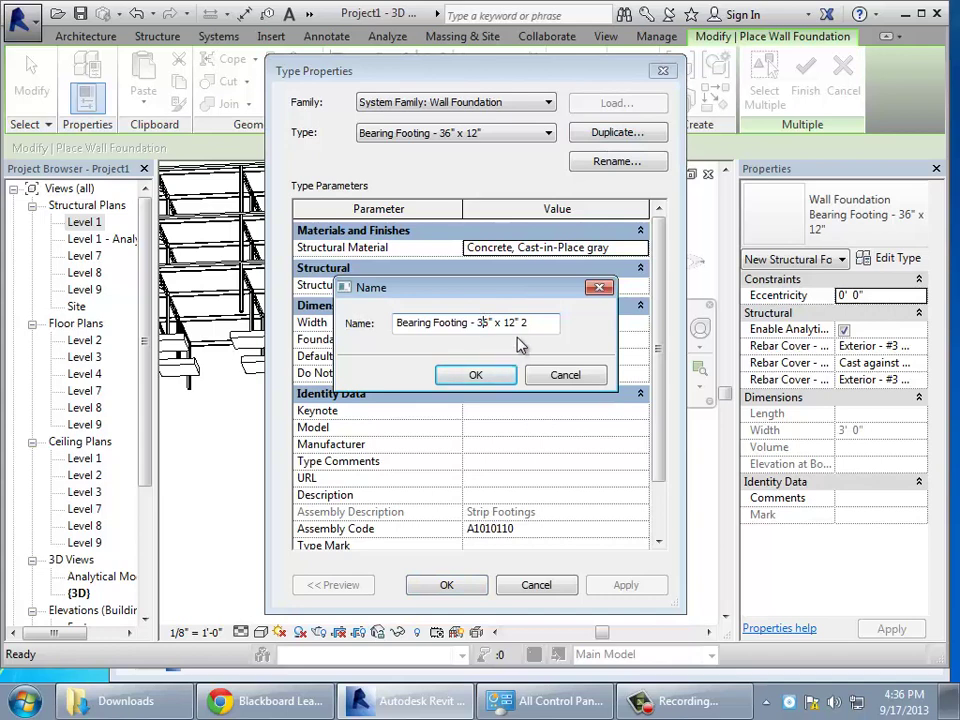
{"action": "key", "text": "BackSpace"}
{"action": "key", "text": "BackSpace"}
{"action": "type", "text": "60"}
{"action": "left_click", "coordinate": [536, 325]}
{"action": "left_click_drag", "start_coordinate": [516, 322], "coordinate": [508, 326]}
{"action": "type", "text": "8\""}
{"action": "left_click", "coordinate": [490, 378]}
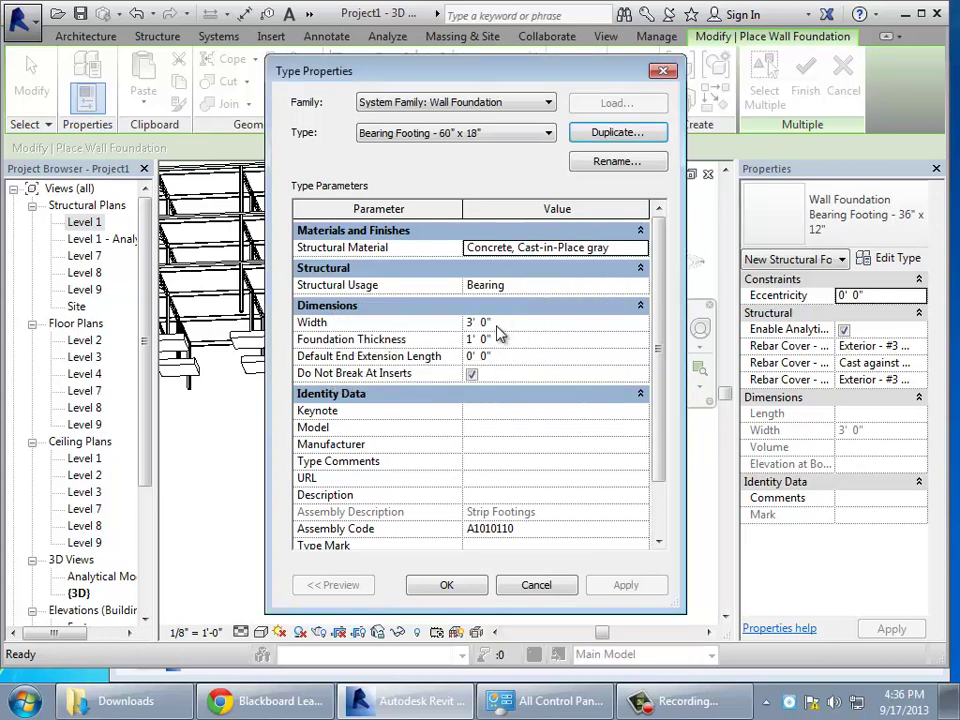
- Set the new bearing footing type's width to 5' 0" and foundation thickness to 1' 6", then open the Level 1 structural plan
{"action": "left_click", "coordinate": [502, 325]}
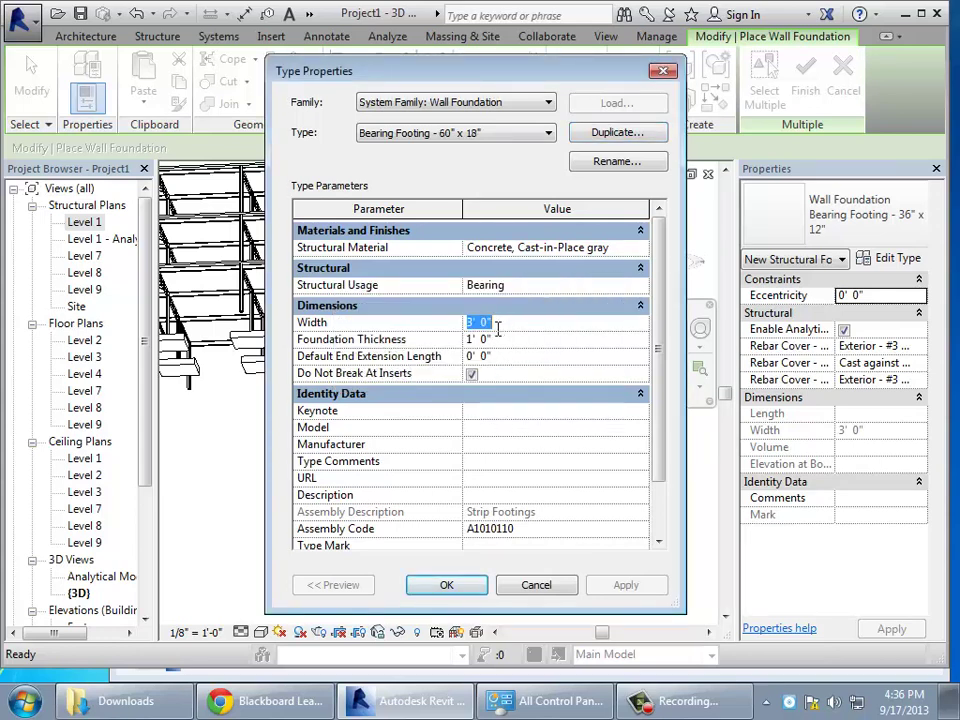
{"action": "type", "text": "5"}
{"action": "left_click", "coordinate": [503, 340]}
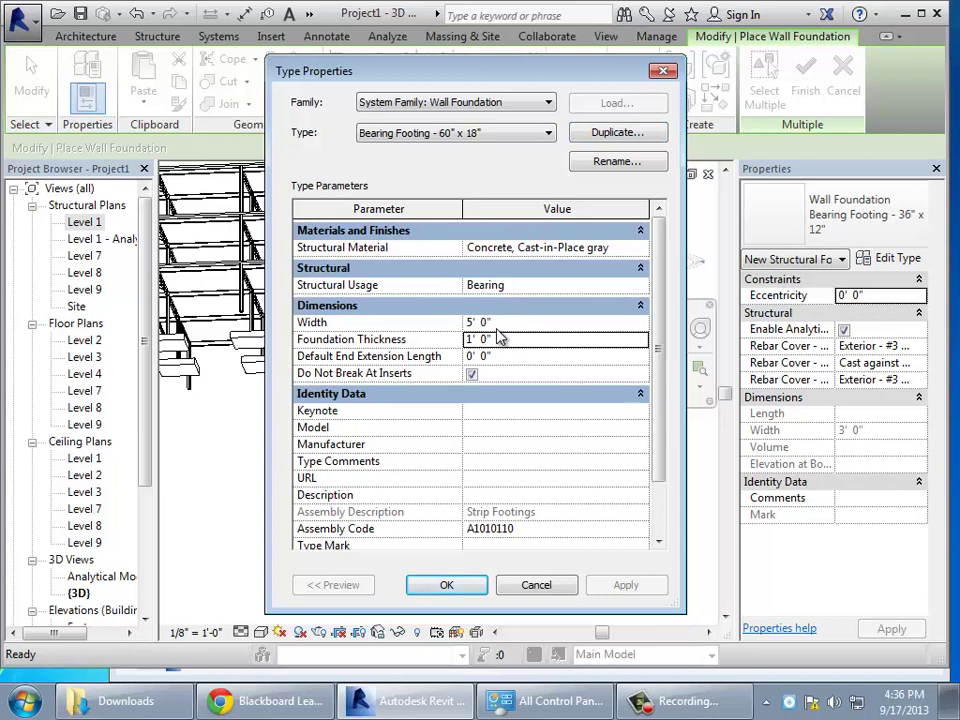
{"action": "left_click", "coordinate": [502, 341]}
{"action": "type", "text": "1.5"}
{"action": "key", "text": "Tab"}
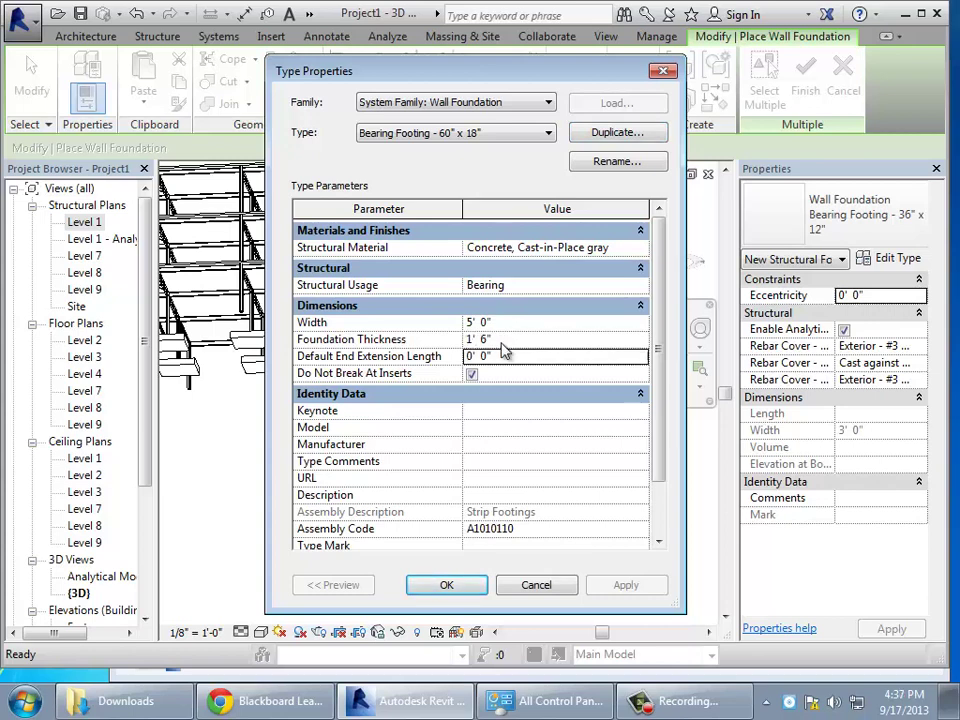
{"action": "left_click", "coordinate": [447, 585]}
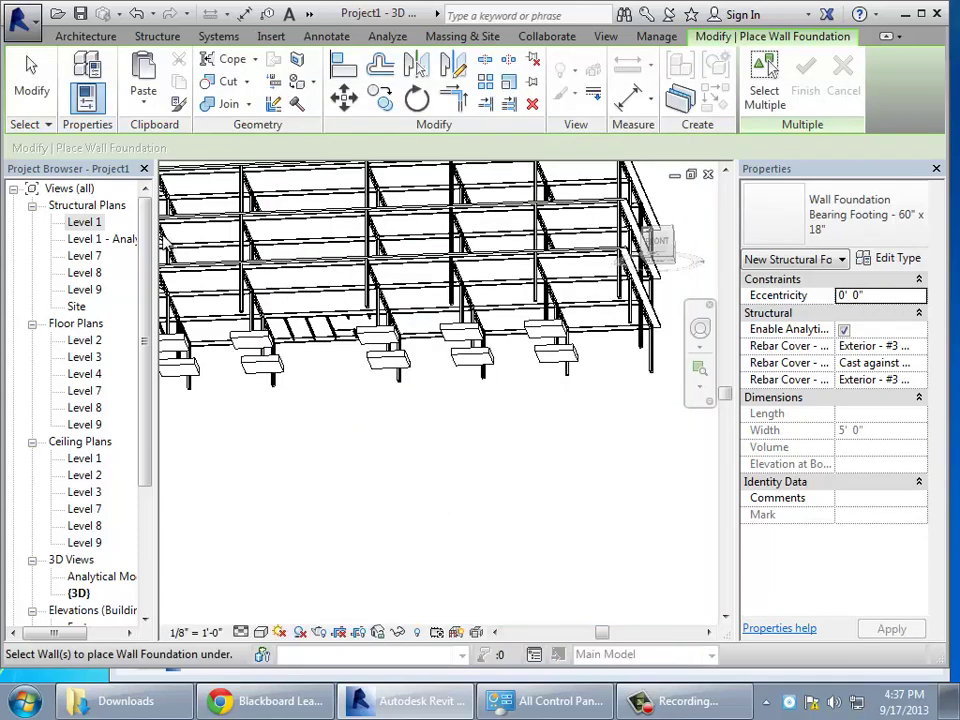
{"action": "double_click", "coordinate": [82, 222]}
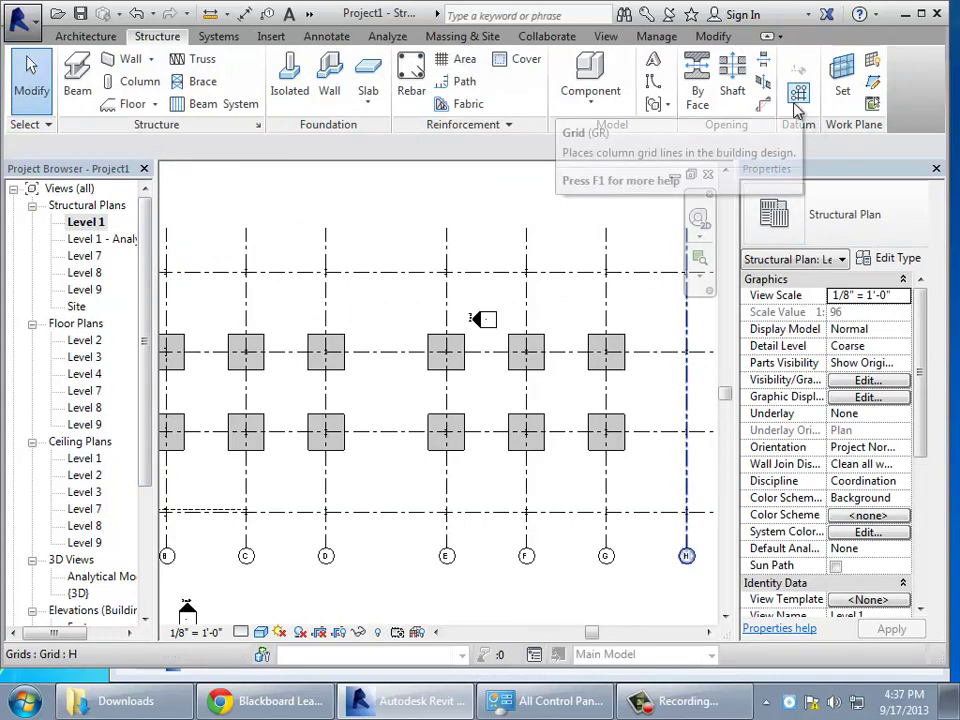
{"action": "left_click", "coordinate": [330, 90]}
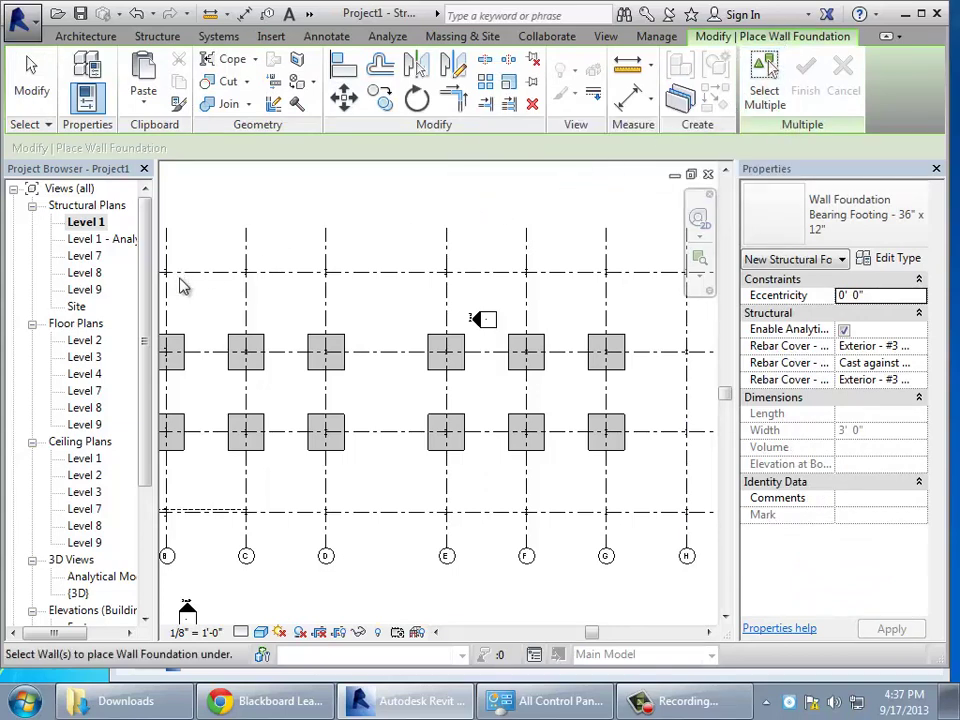
{"action": "left_click", "coordinate": [436, 633]}
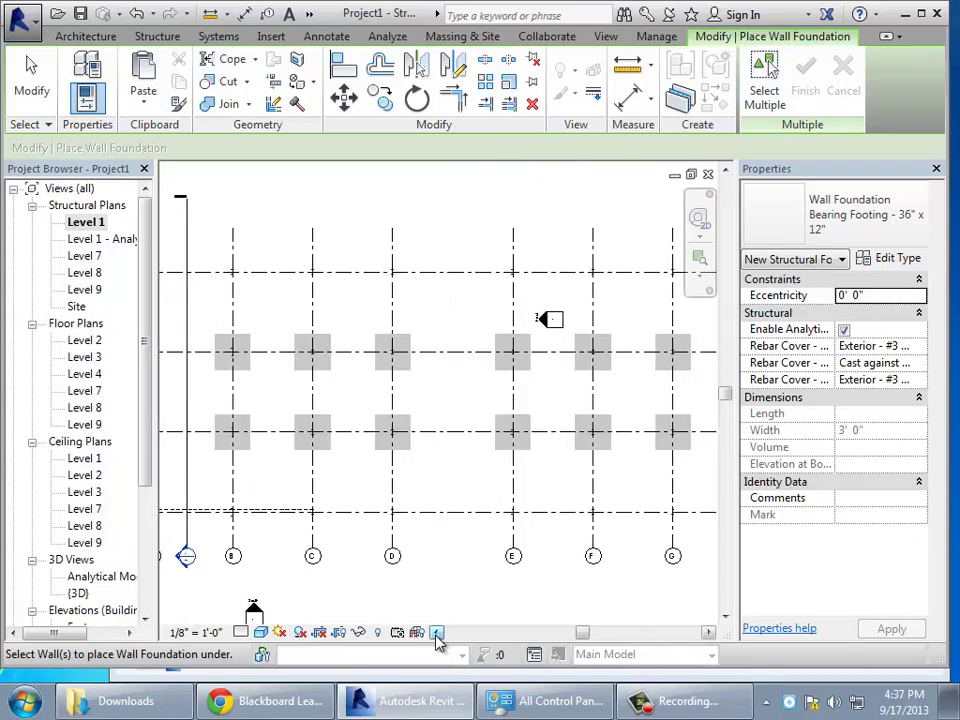
{"action": "left_click", "coordinate": [436, 636]}
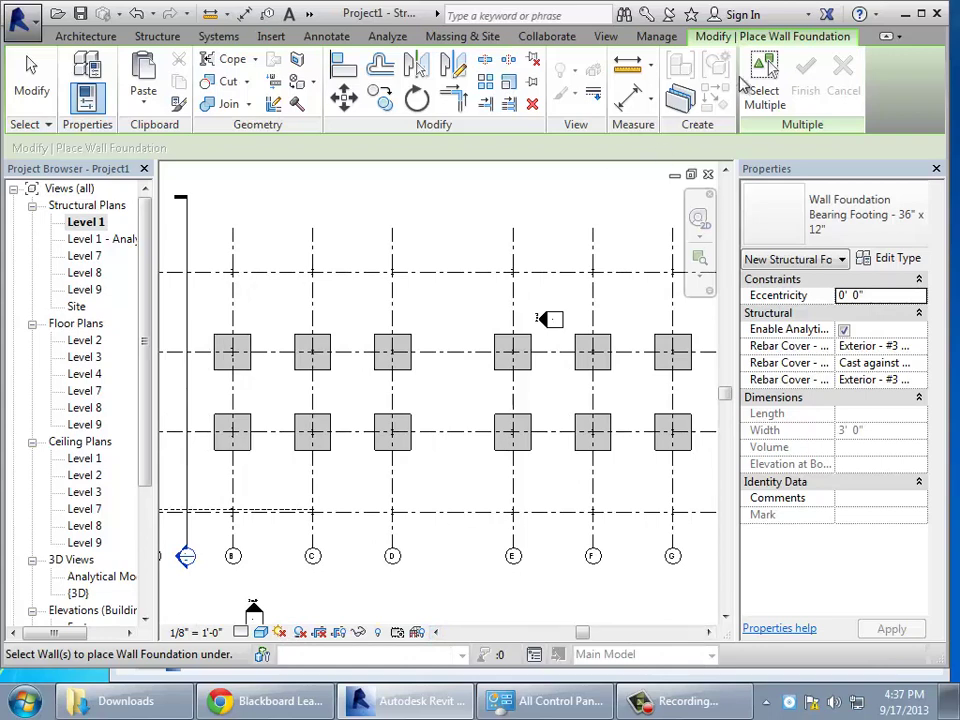
{"action": "left_click", "coordinate": [764, 82]}
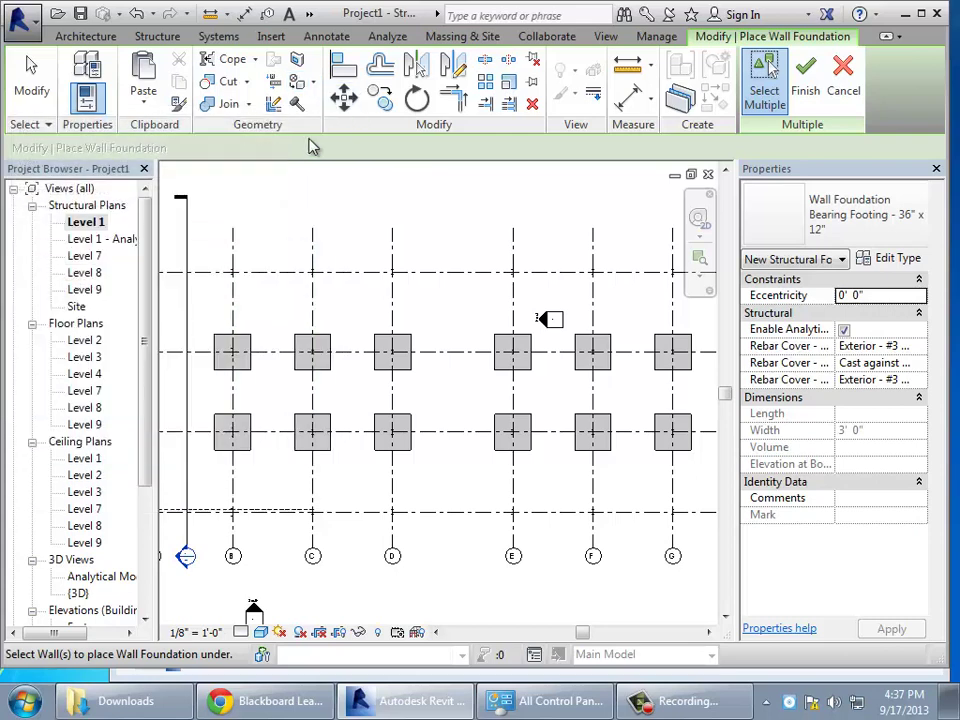
{"action": "left_click", "coordinate": [160, 37]}
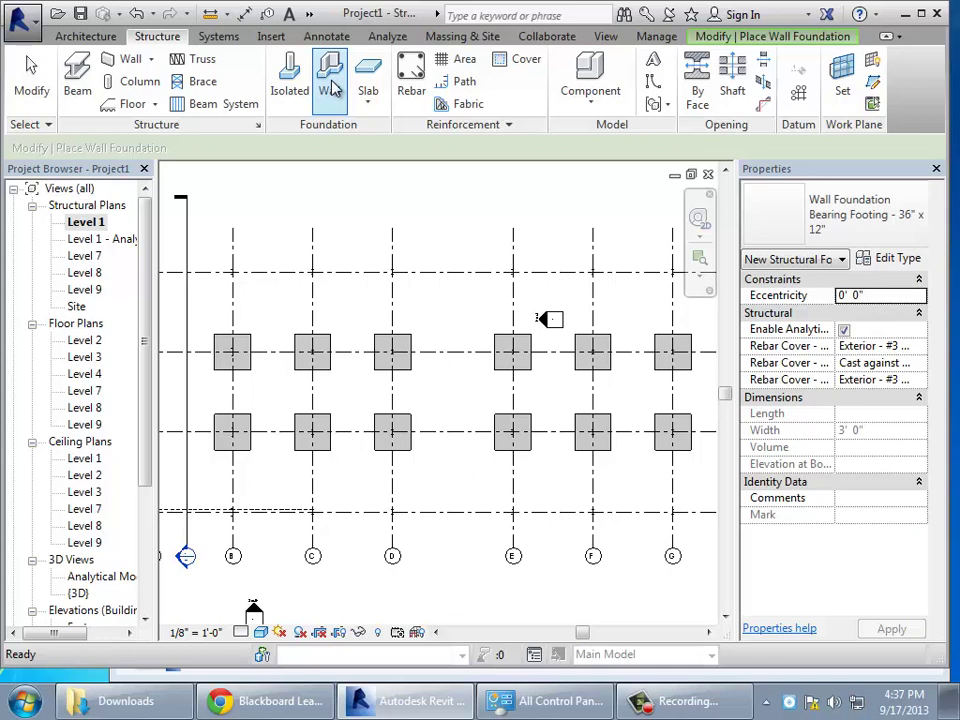
{"action": "left_click", "coordinate": [331, 86]}
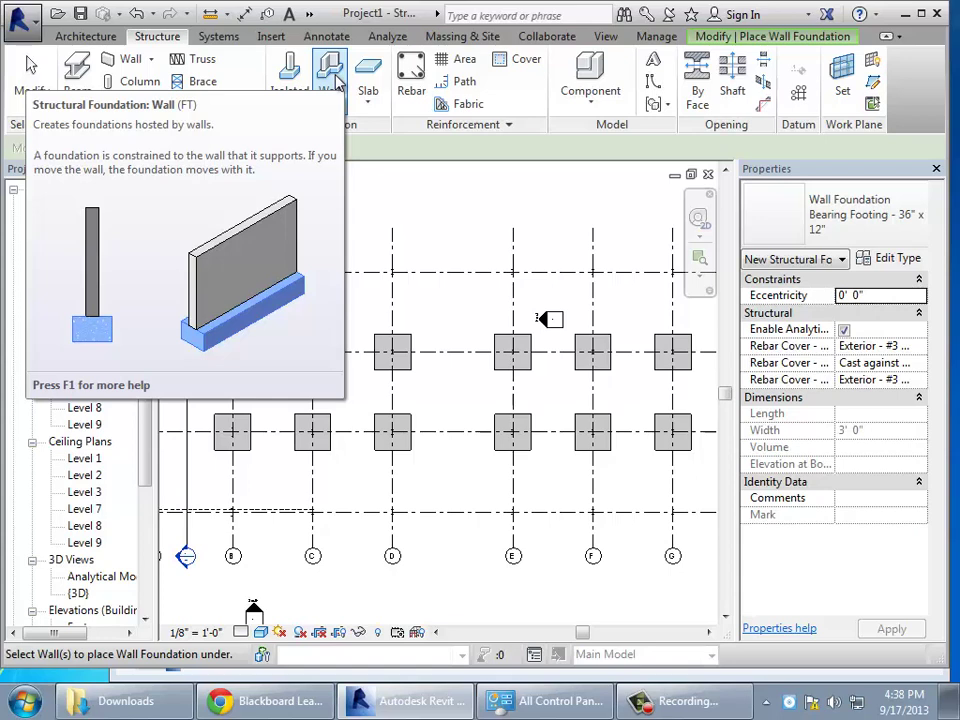
- Draw a rectangle of Generic - 8" structural walls along the building's outer grid lines, from grid A to grid H
{"action": "scroll", "coordinate": [419, 224], "scroll_direction": "down", "scroll_amount": 3}
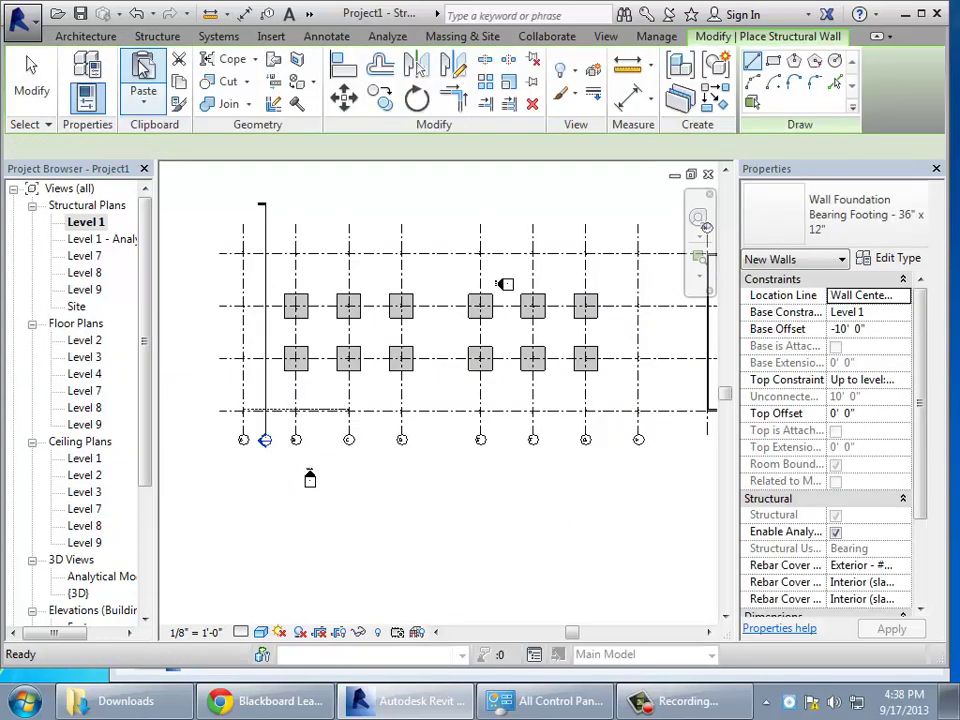
{"action": "left_click", "coordinate": [108, 58]}
{"action": "left_click", "coordinate": [773, 62]}
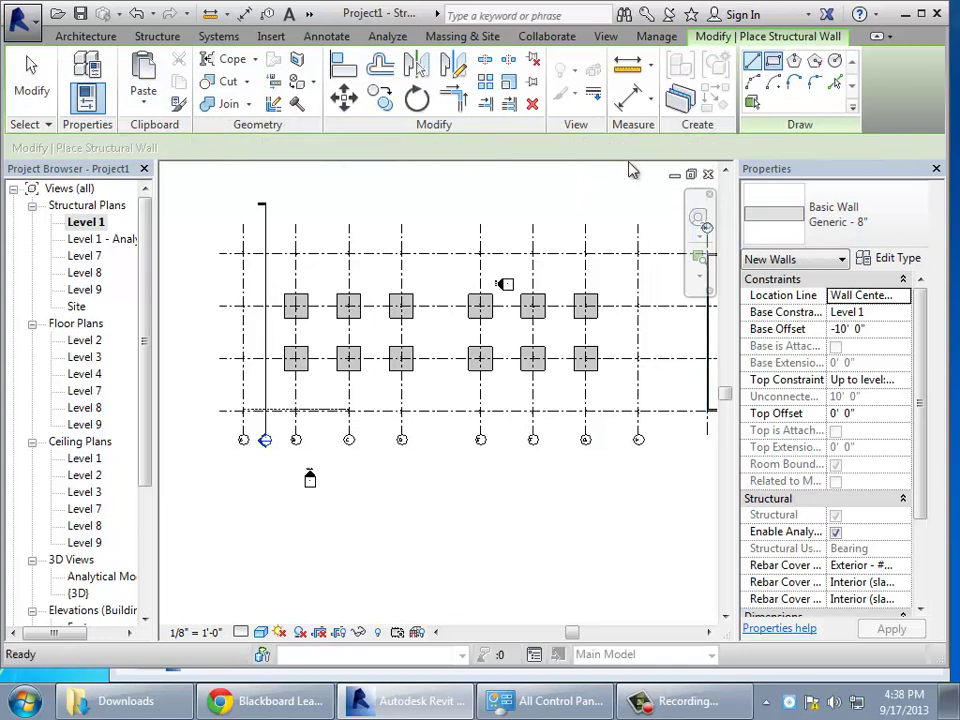
{"action": "left_click", "coordinate": [243, 253]}
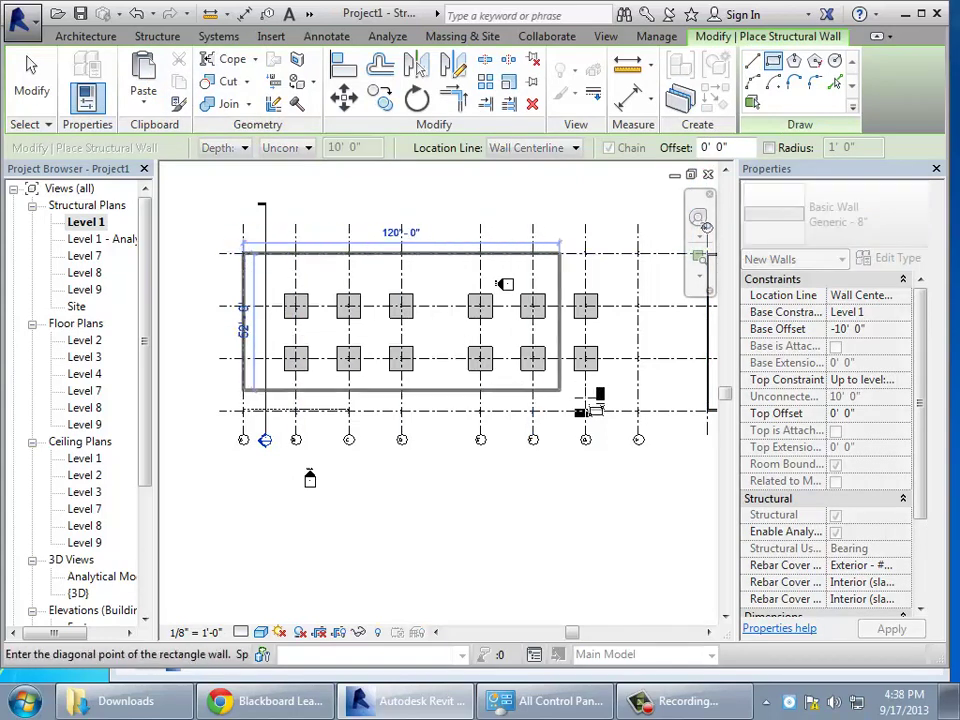
{"action": "left_click", "coordinate": [639, 411]}
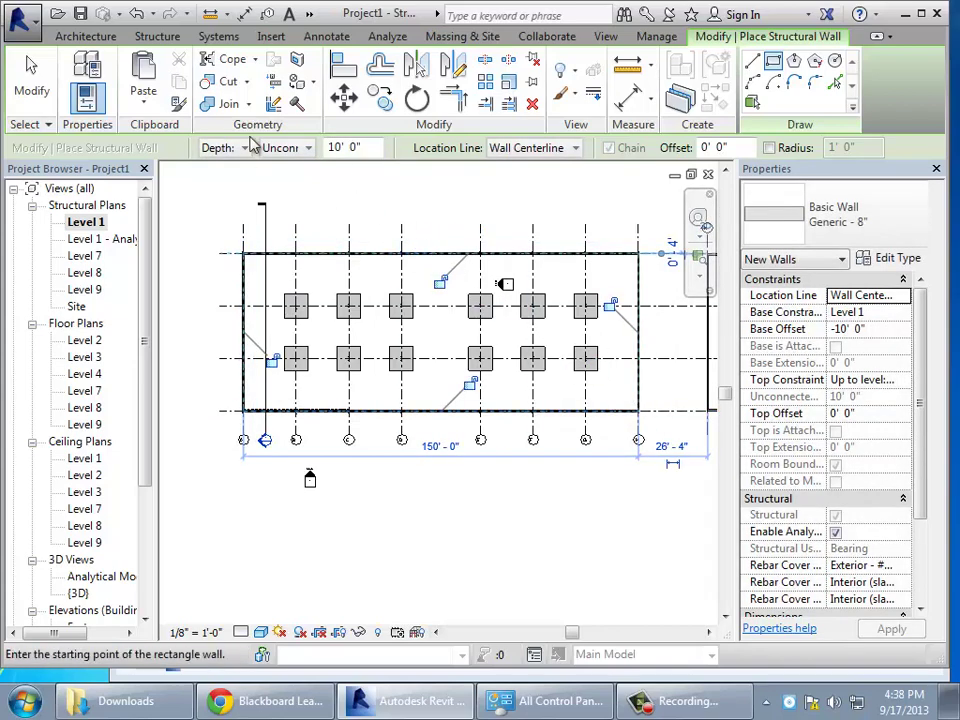
{"action": "left_click", "coordinate": [52, 82]}
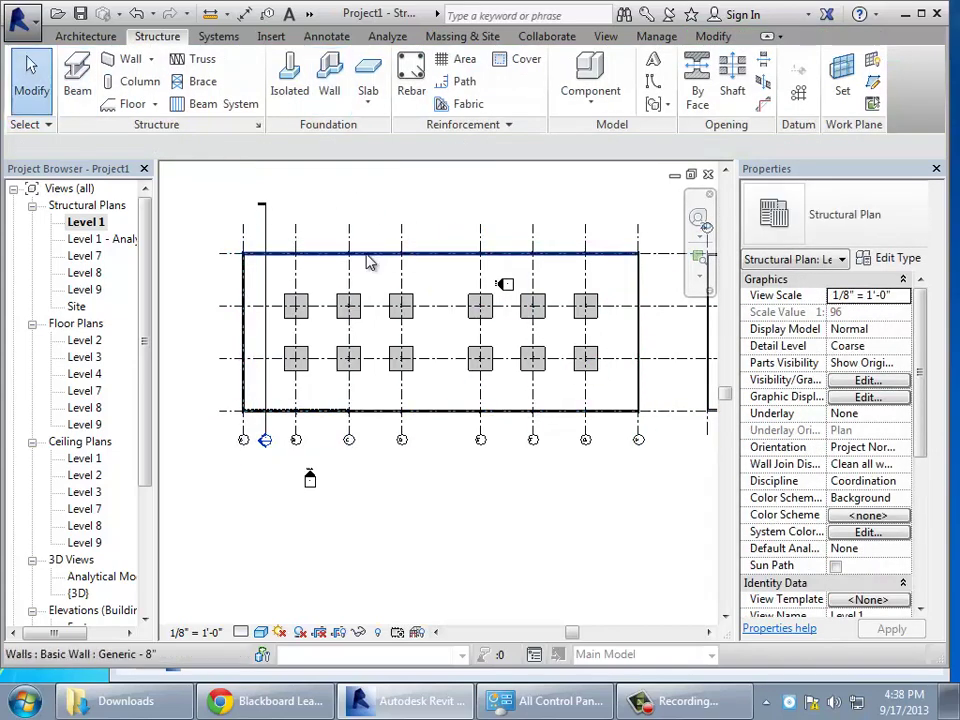
- Select the four perimeter walls and set their base offset to 0 and top constraint to Up to level: Level 2
{"action": "left_click", "coordinate": [367, 262]}
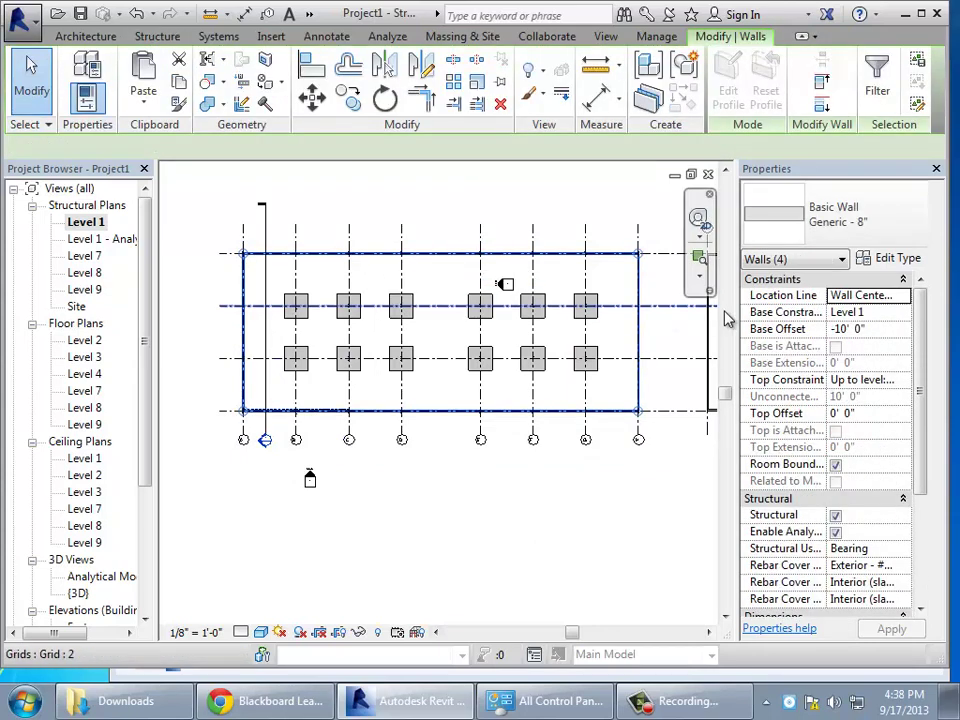
{"action": "left_click", "coordinate": [905, 333]}
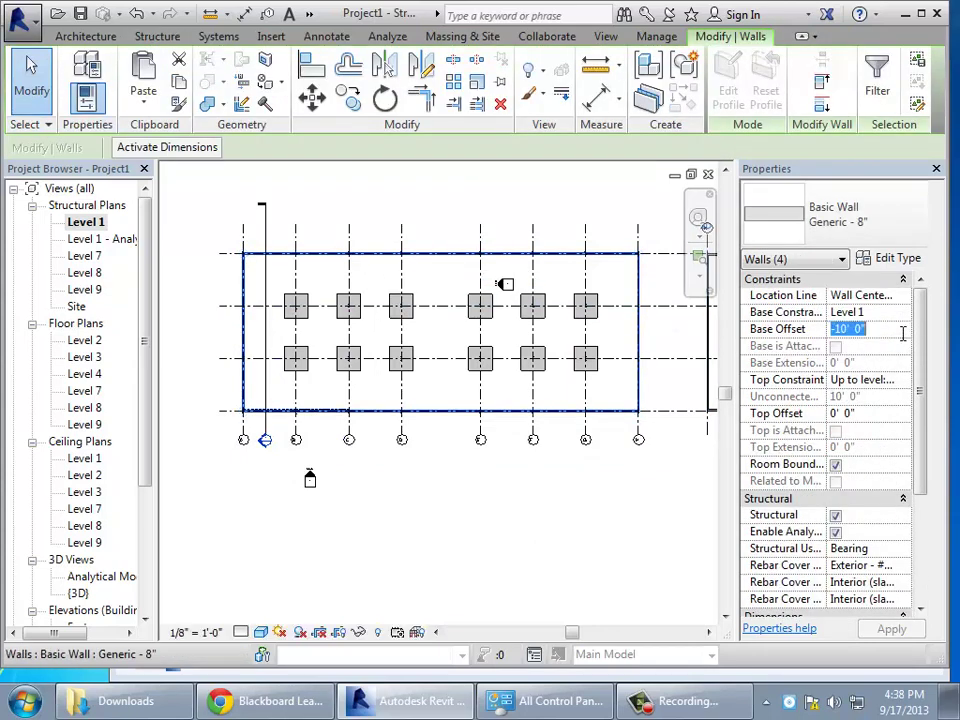
{"action": "type", "text": "0"}
{"action": "left_click", "coordinate": [880, 380]}
{"action": "left_click", "coordinate": [903, 380]}
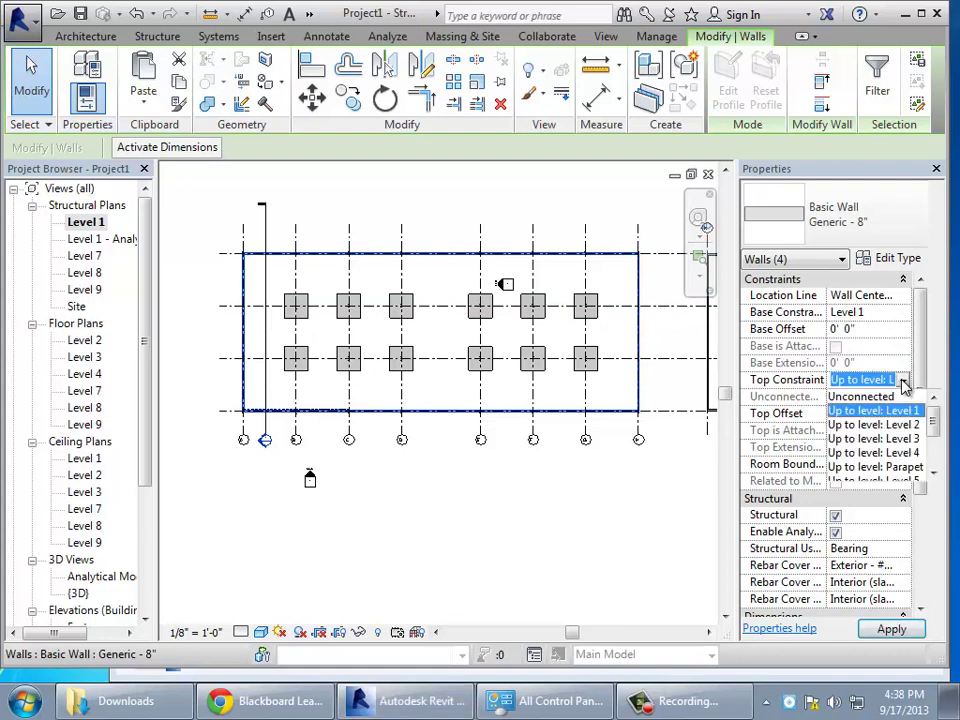
{"action": "left_click", "coordinate": [903, 425]}
{"action": "left_click", "coordinate": [895, 629]}
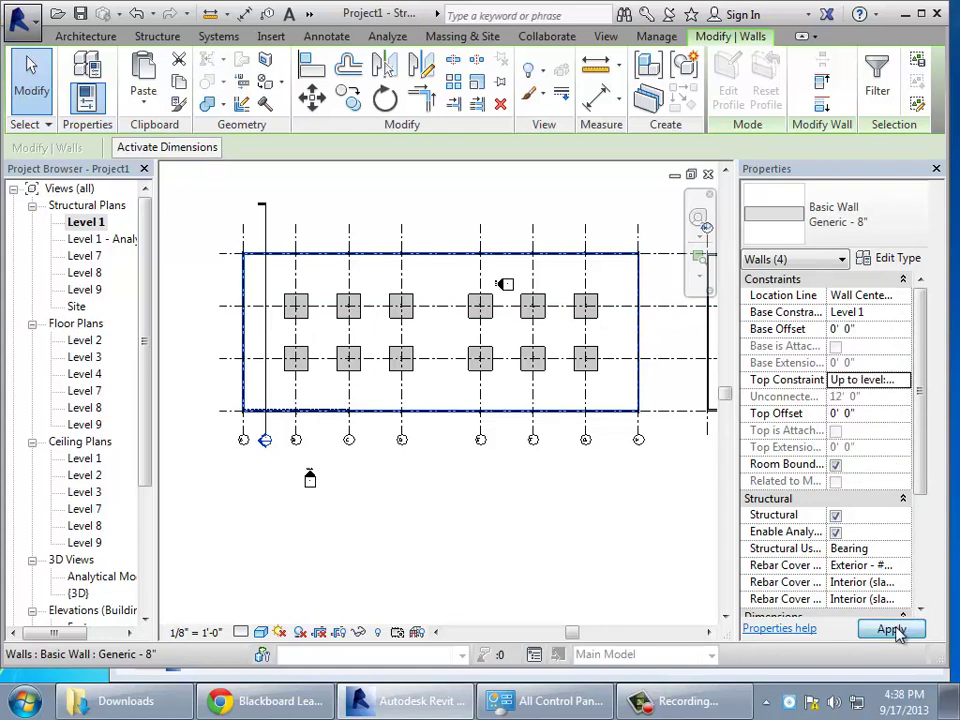
{"action": "left_click", "coordinate": [672, 566]}
- Place Bearing Footing - 60" x 18" wall foundations under all four perimeter walls using multiple selection
{"action": "left_click", "coordinate": [329, 88]}
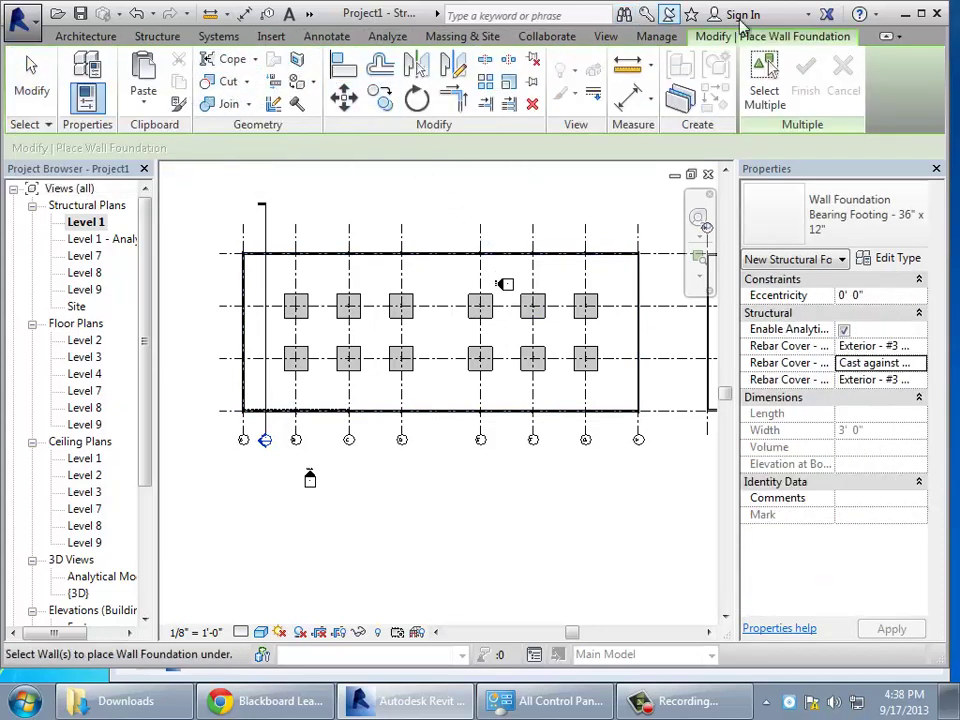
{"action": "left_click", "coordinate": [764, 78]}
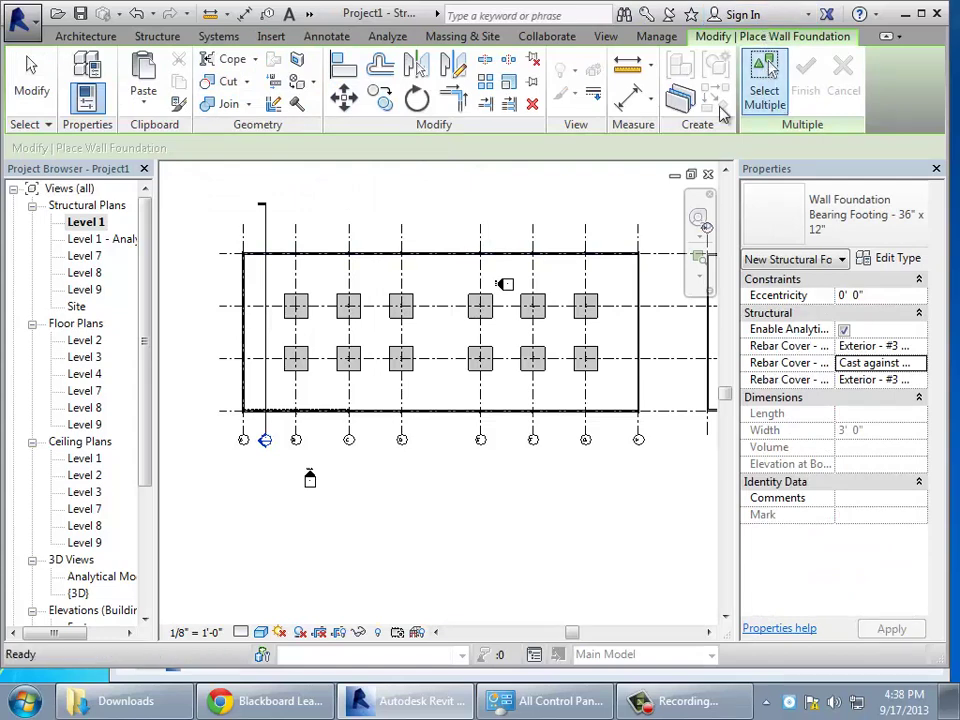
{"action": "left_click", "coordinate": [497, 258]}
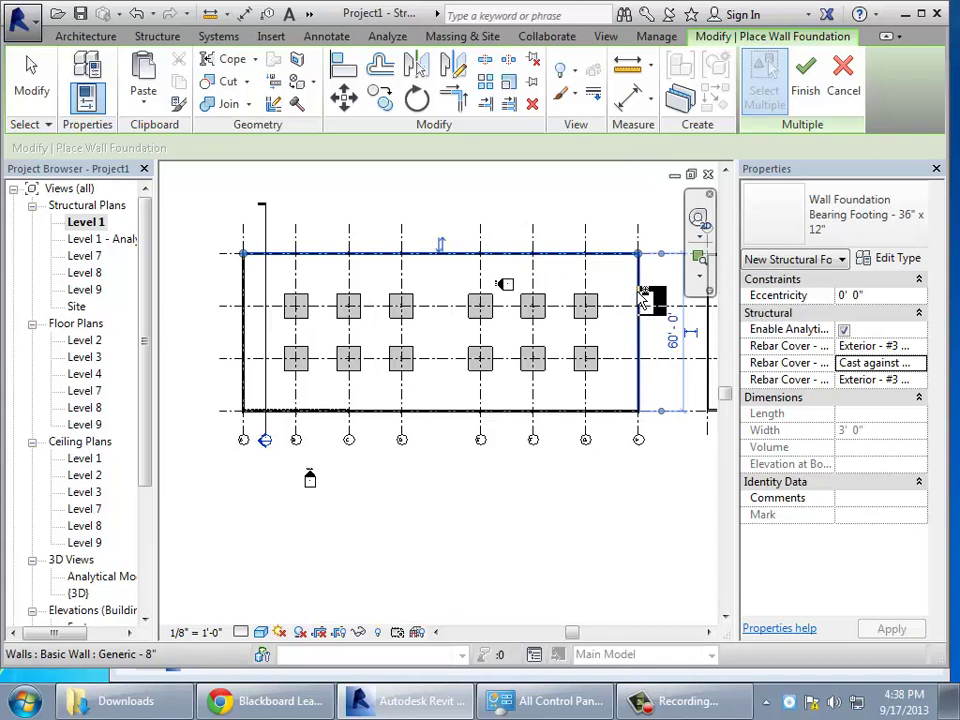
{"action": "left_click", "coordinate": [639, 325]}
{"action": "left_click", "coordinate": [607, 404]}
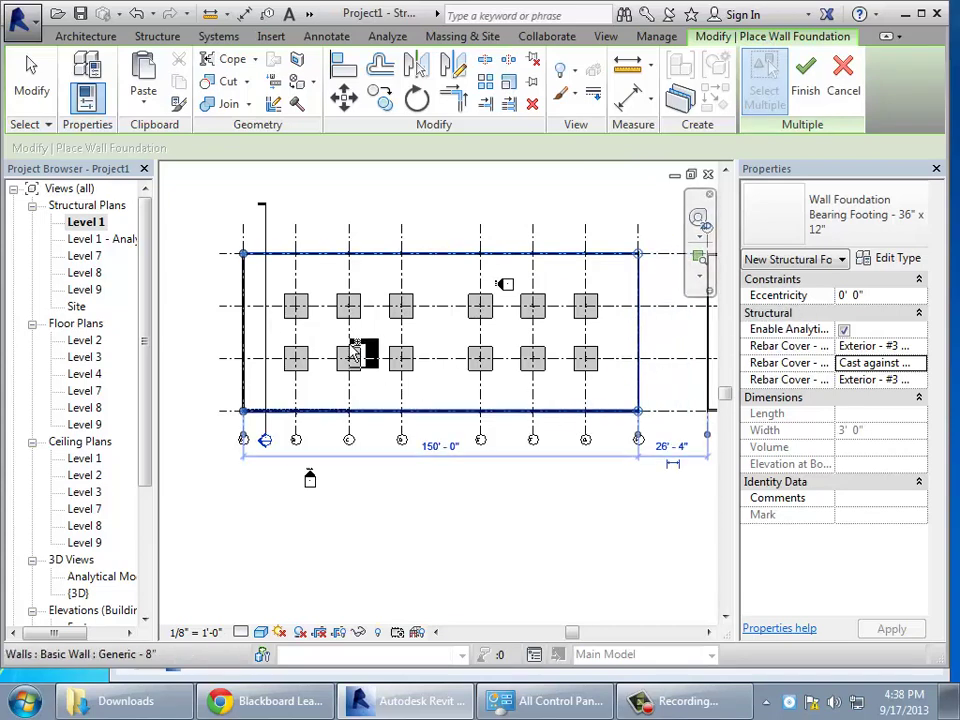
{"action": "left_click", "coordinate": [252, 339]}
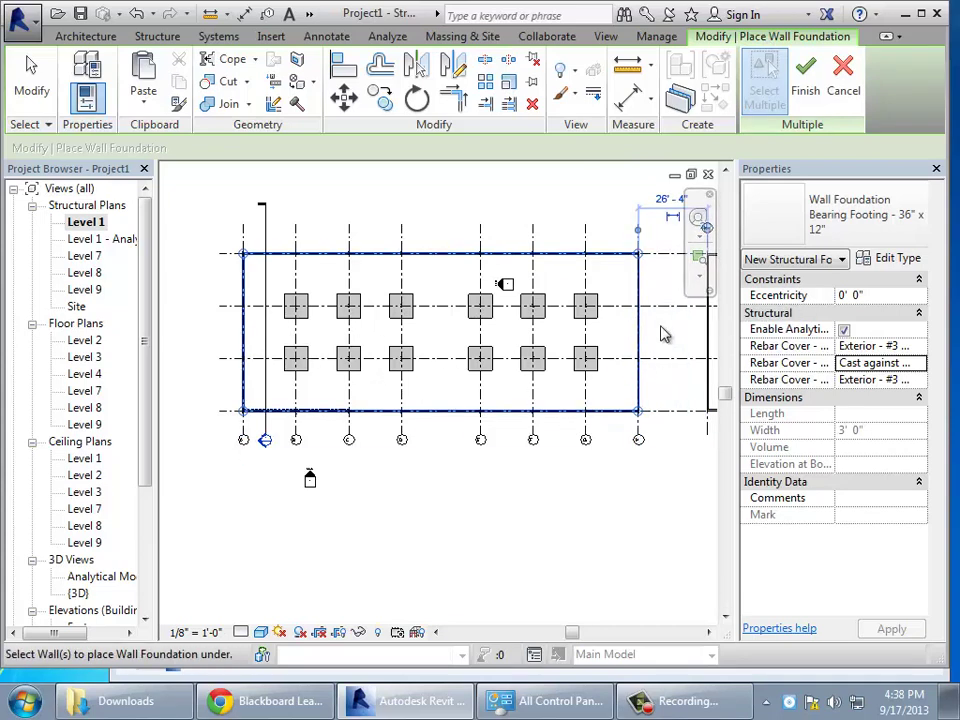
{"action": "left_click", "coordinate": [922, 232]}
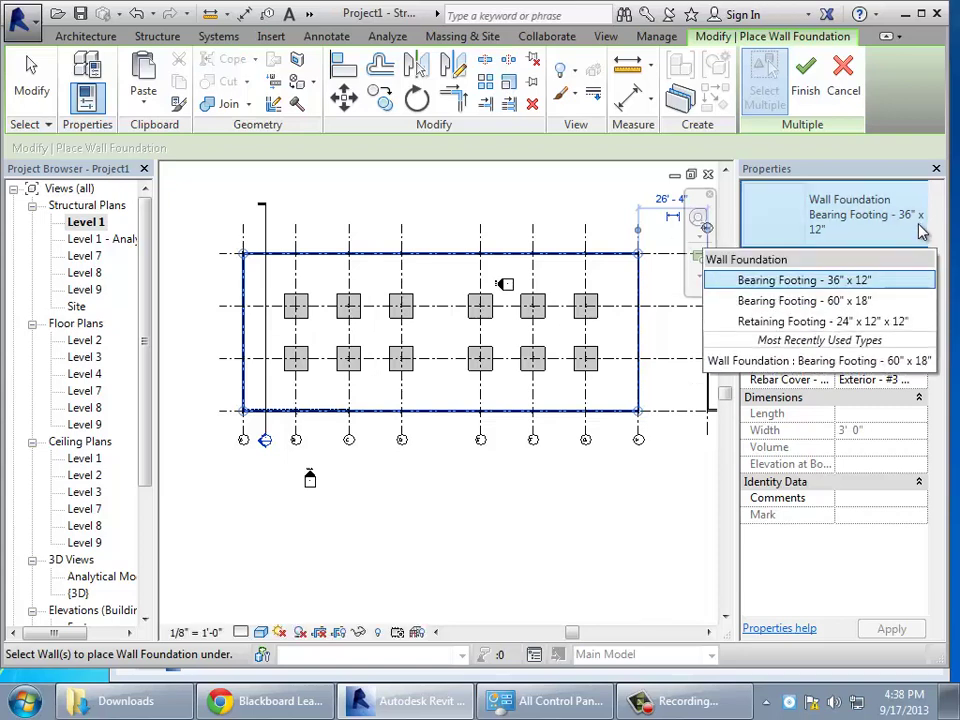
{"action": "left_click", "coordinate": [869, 301]}
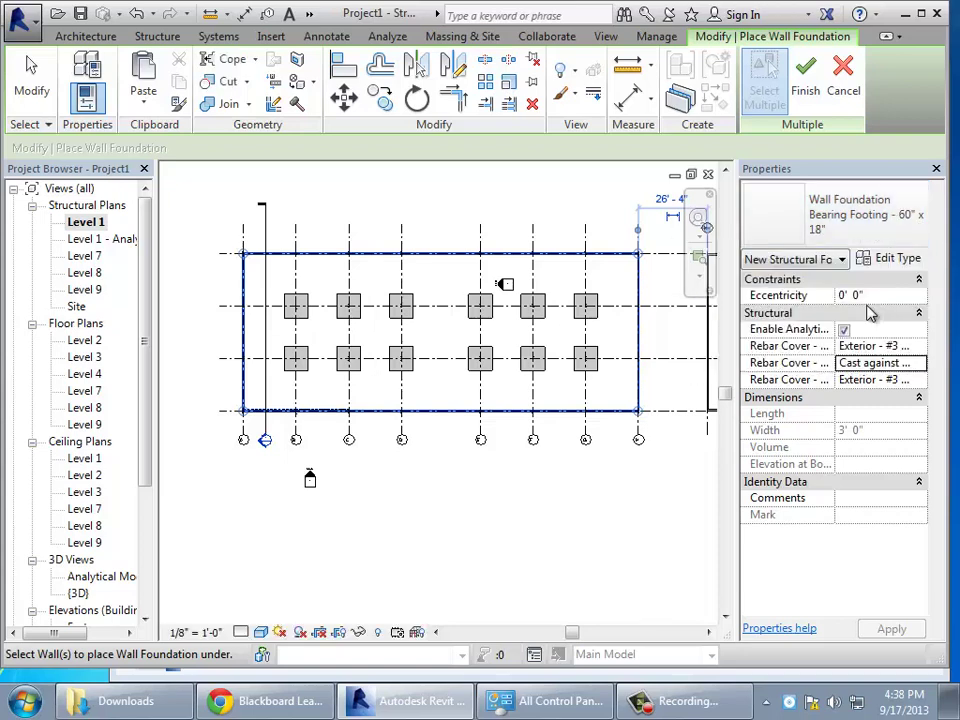
{"action": "left_click", "coordinate": [805, 88]}
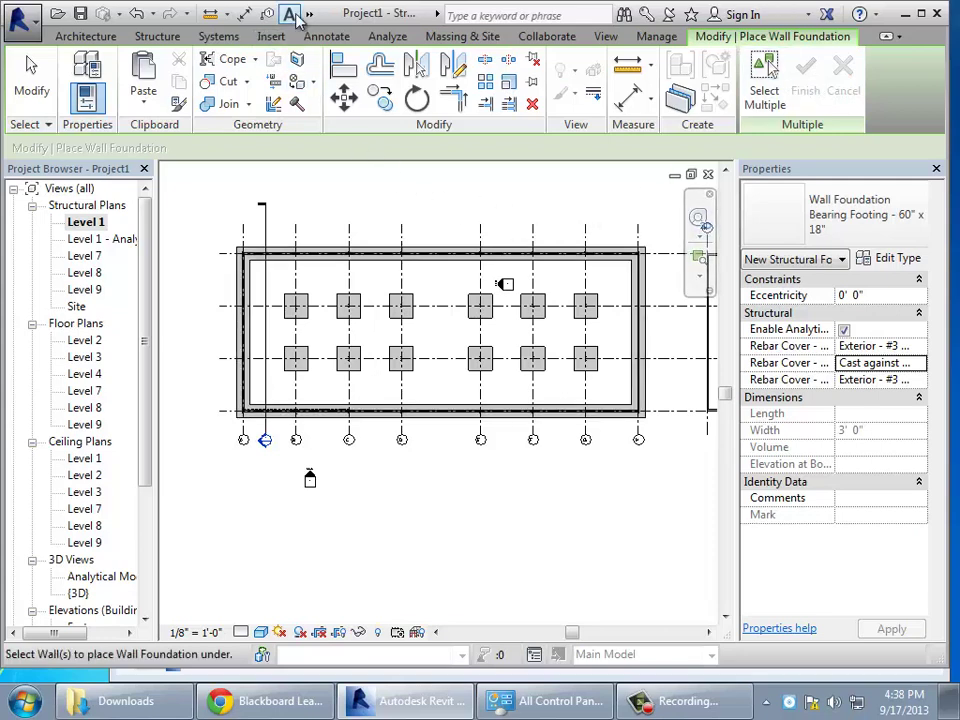
- Open the default 3D view and orbit around the building to inspect the column footings and wall foundations
{"action": "left_click", "coordinate": [309, 14]}
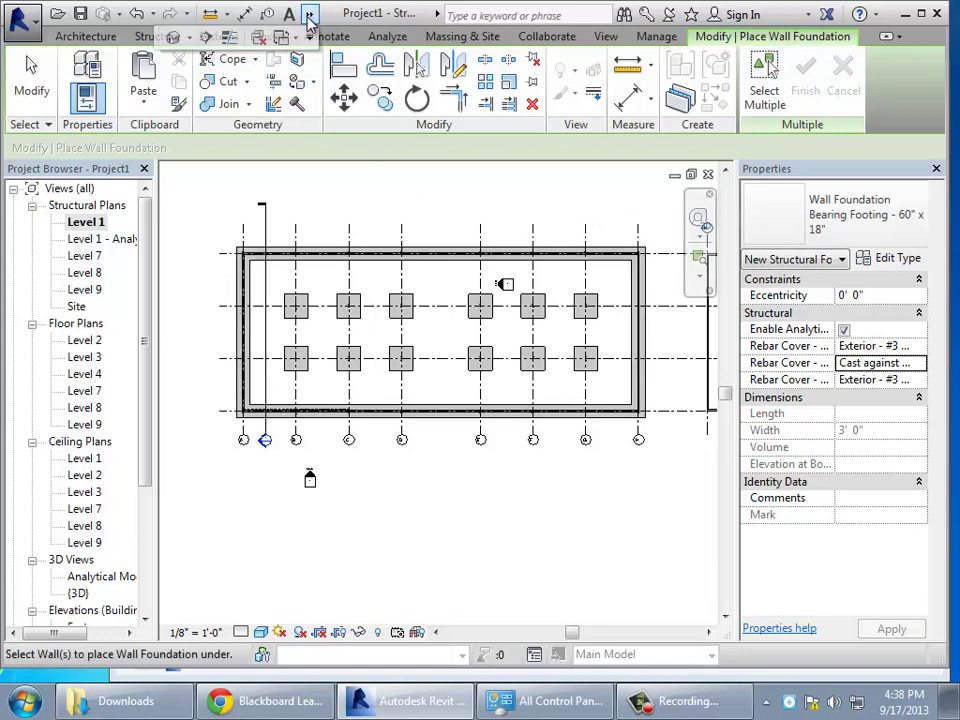
{"action": "left_click", "coordinate": [172, 37]}
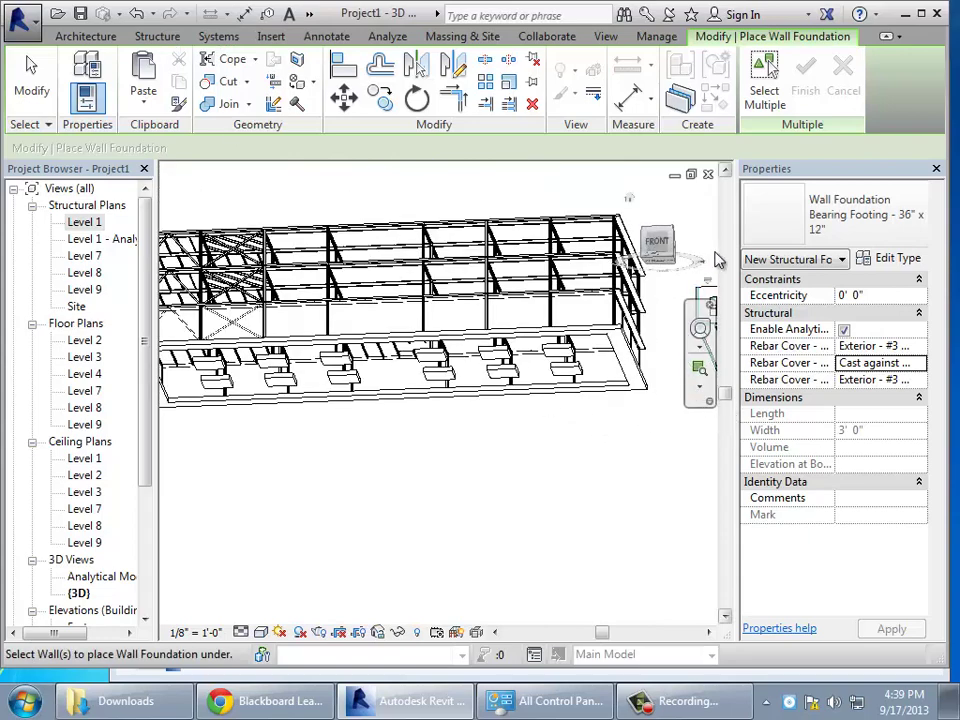
{"action": "left_click", "coordinate": [700, 331]}
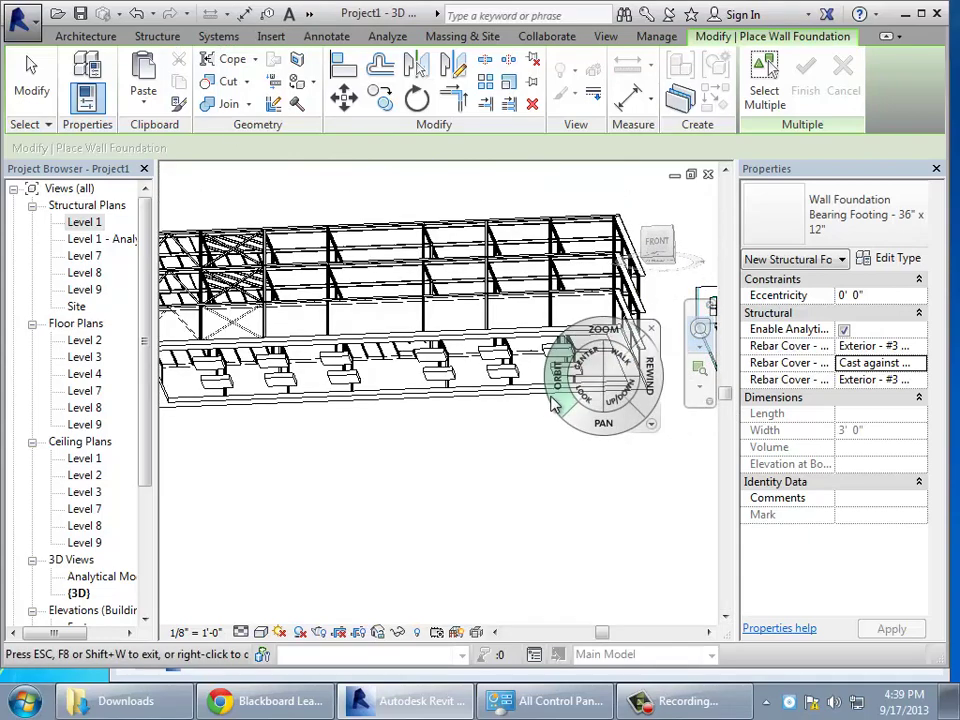
{"action": "left_click_drag", "start_coordinate": [555, 394], "coordinate": [675, 378]}
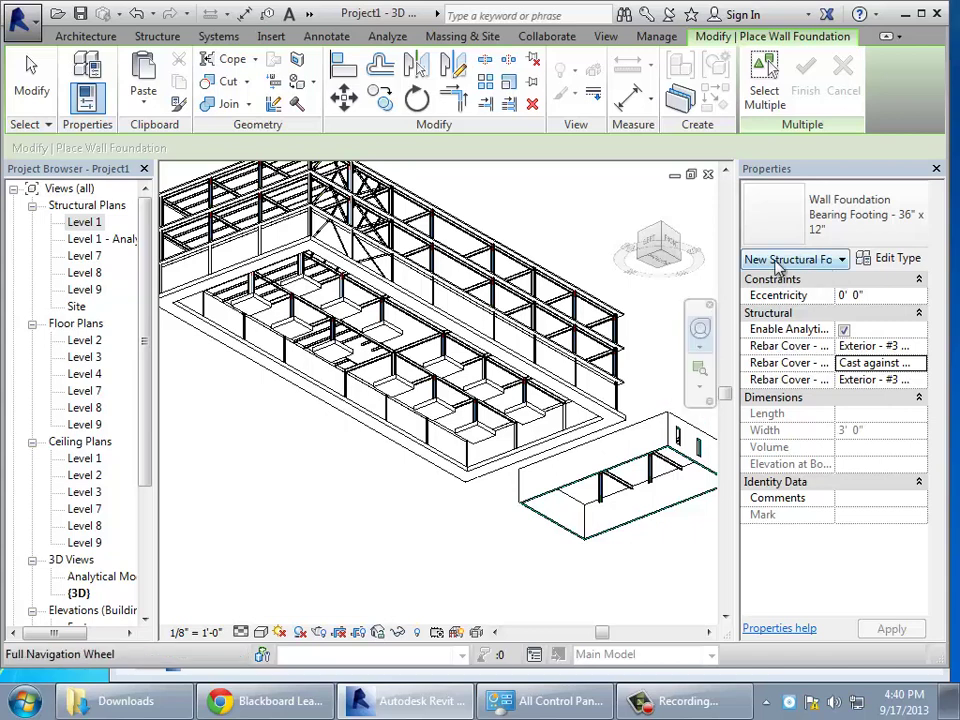
{"action": "left_click", "coordinate": [665, 230]}
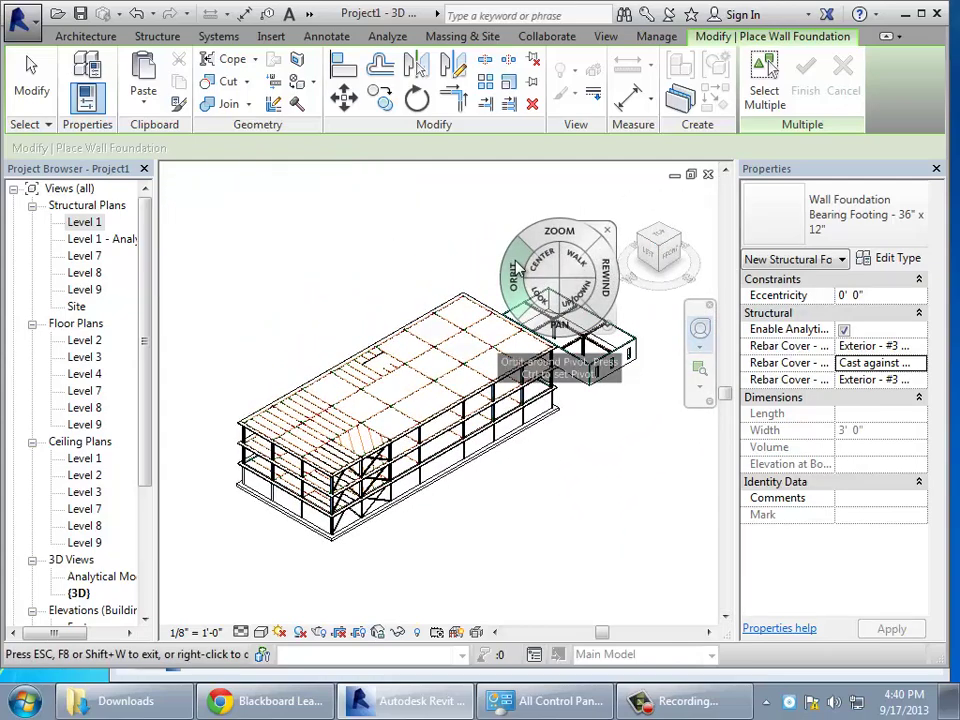
{"action": "left_click", "coordinate": [31, 78]}
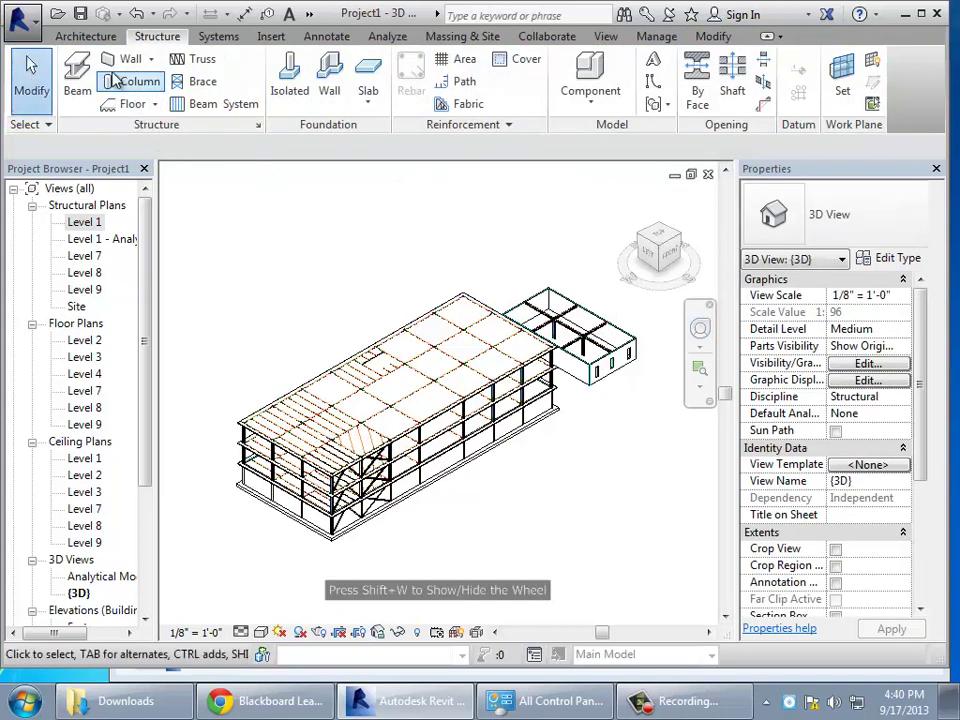
- Start a roof by footprint using the Basic Roof Generic - 12" type
{"action": "left_click", "coordinate": [73, 39]}
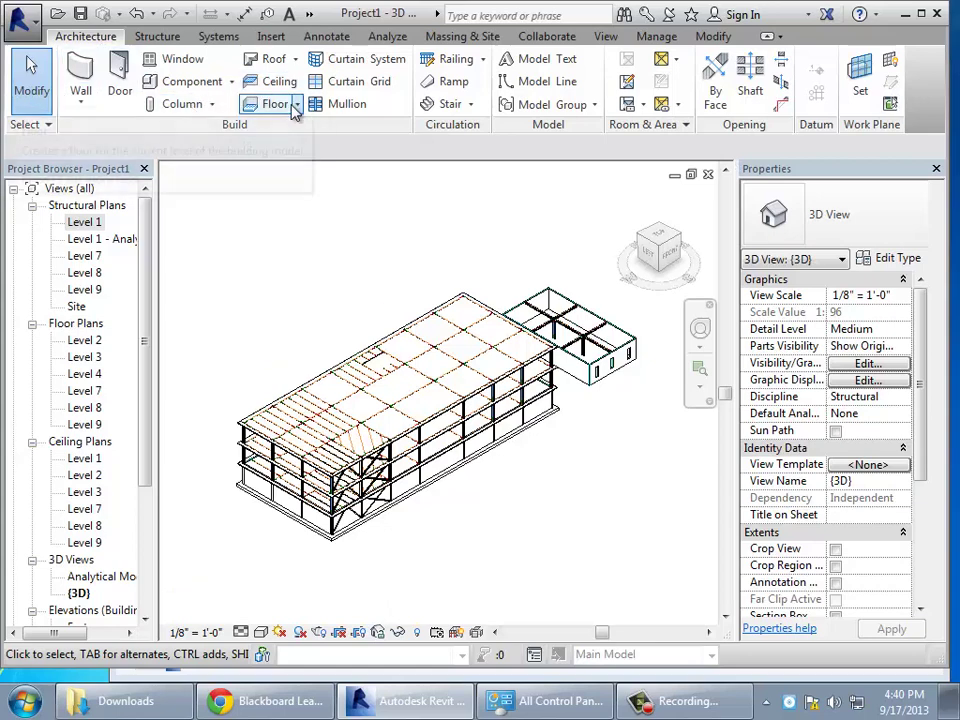
{"action": "left_click", "coordinate": [295, 59]}
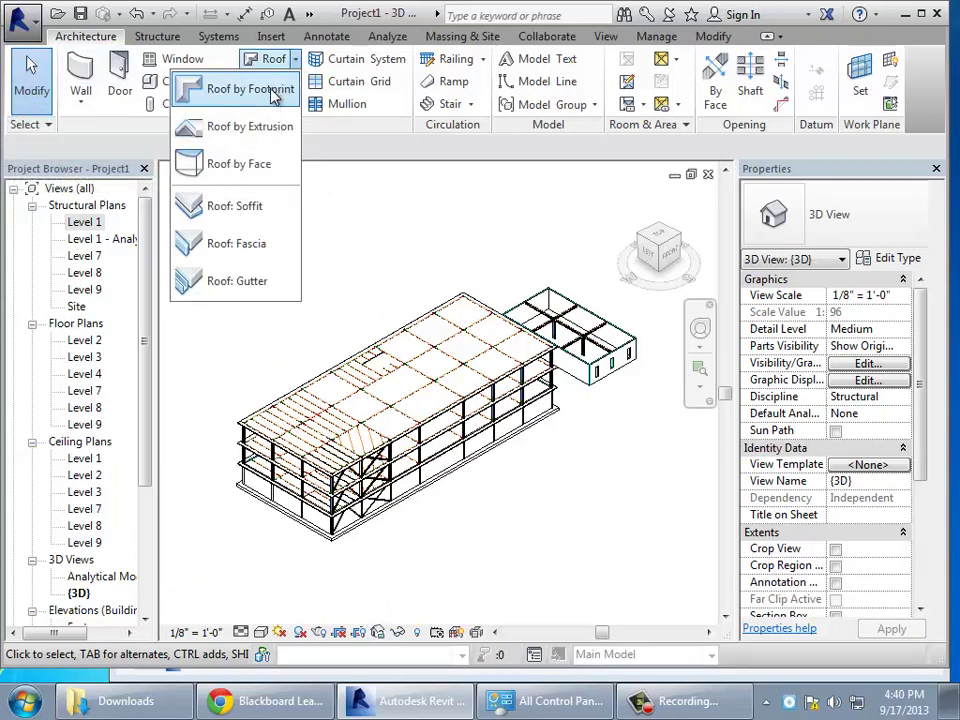
{"action": "left_click", "coordinate": [272, 90]}
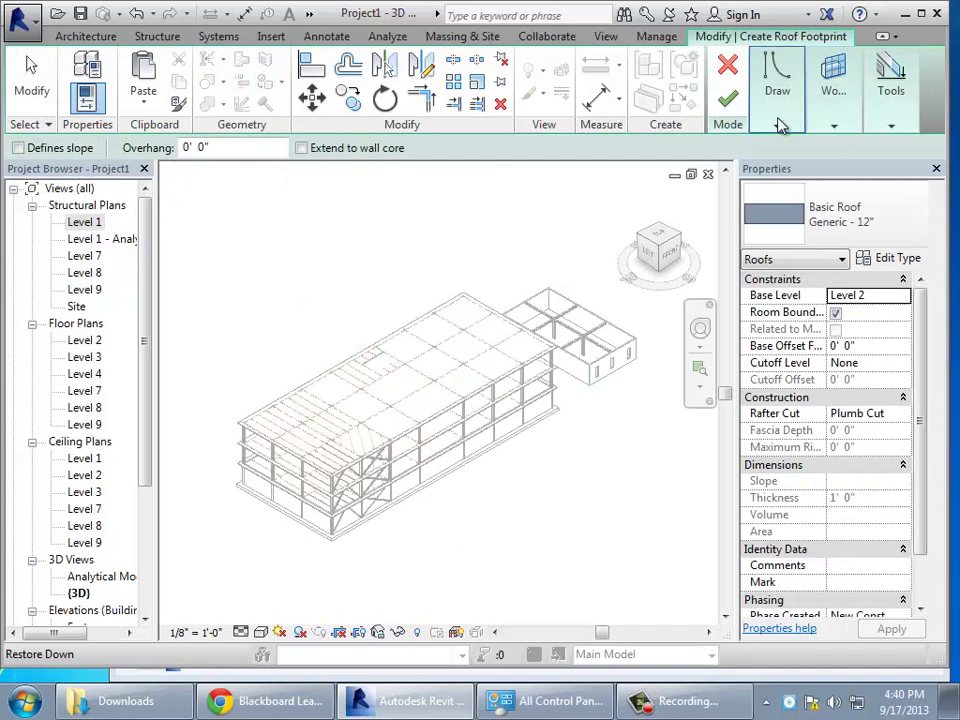
{"action": "mouse_move", "coordinate": [777, 126]}
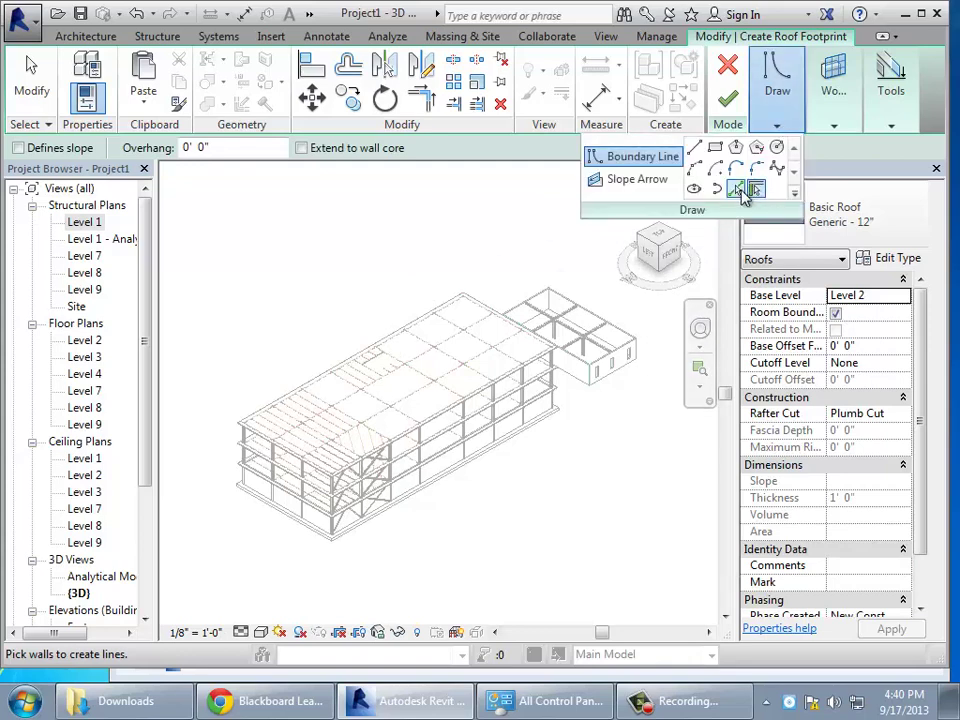
- Try to pick the roof's boundary lines from the building's slab and beam edges in the 3D view
{"action": "left_click", "coordinate": [734, 192]}
{"action": "left_click", "coordinate": [400, 335]}
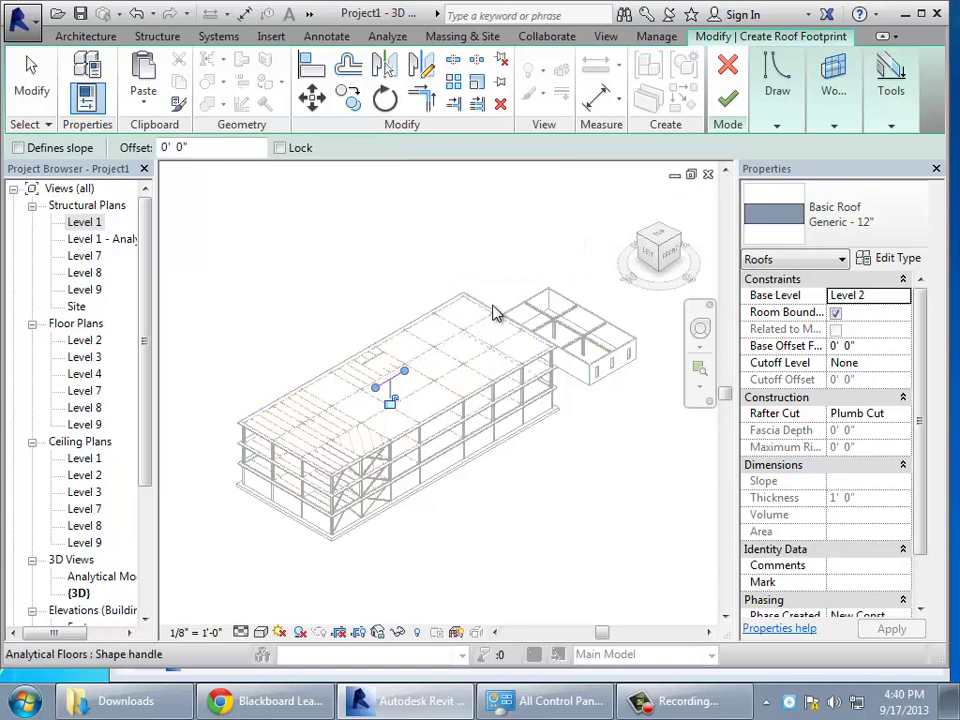
{"action": "left_click", "coordinate": [508, 355]}
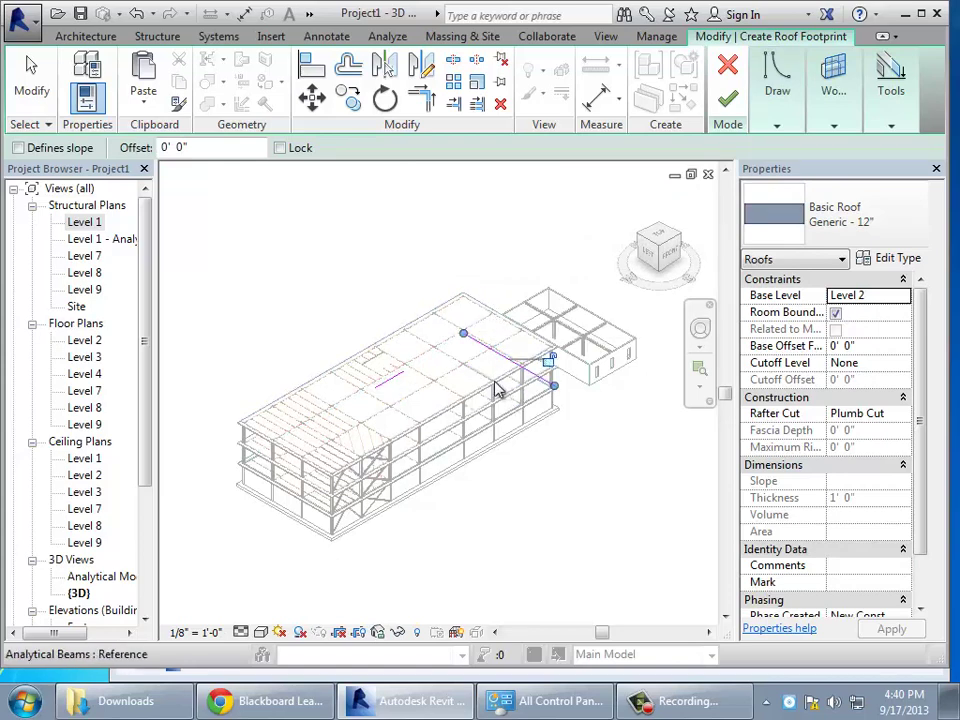
{"action": "scroll", "coordinate": [495, 393], "scroll_direction": "up", "scroll_amount": 2}
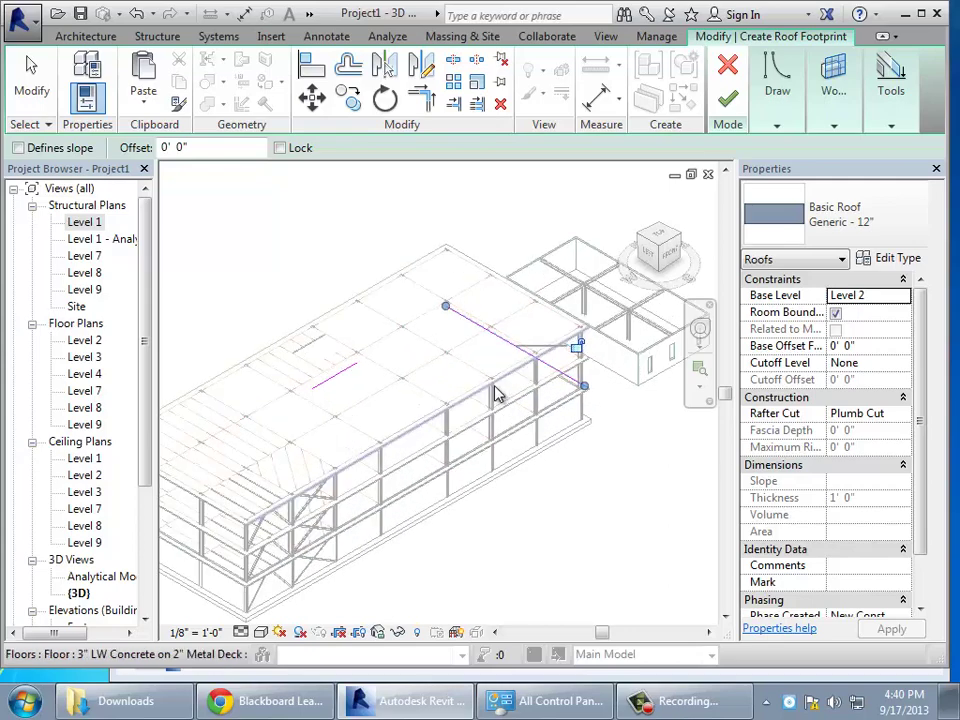
{"action": "left_click", "coordinate": [510, 388]}
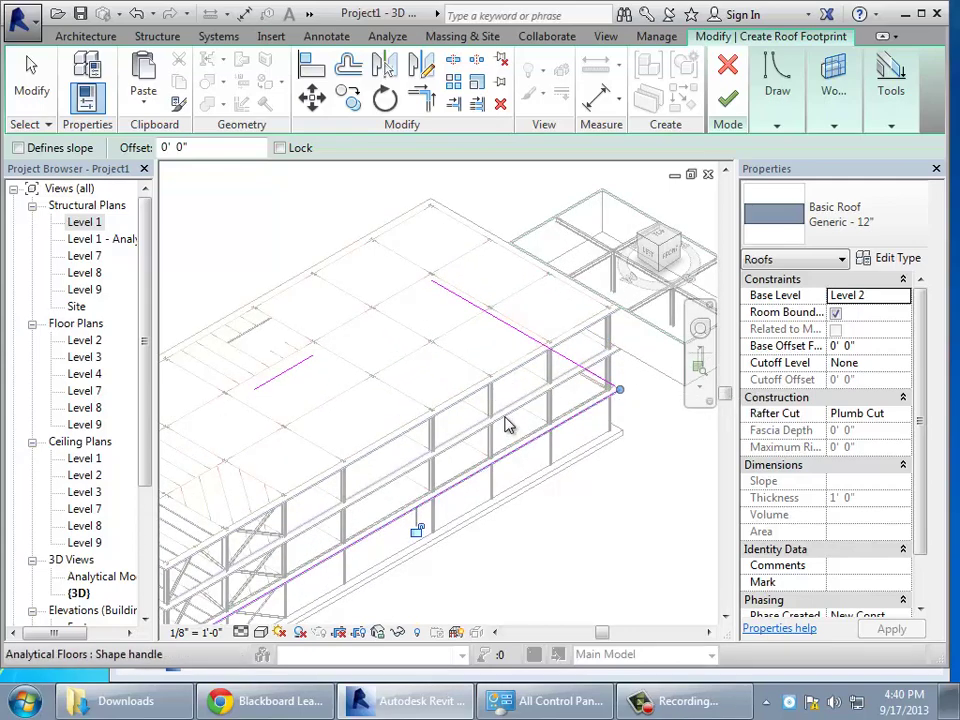
{"action": "scroll", "coordinate": [510, 421], "scroll_direction": "down", "scroll_amount": 2}
{"action": "scroll", "coordinate": [512, 420], "scroll_direction": "down", "scroll_amount": 2}
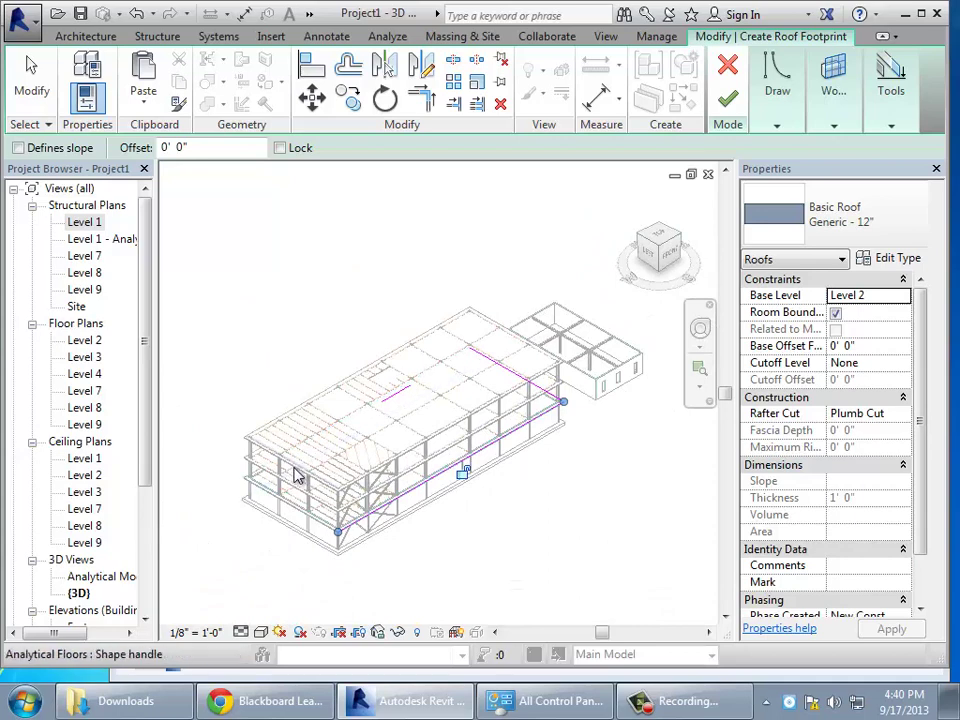
{"action": "left_click", "coordinate": [304, 477]}
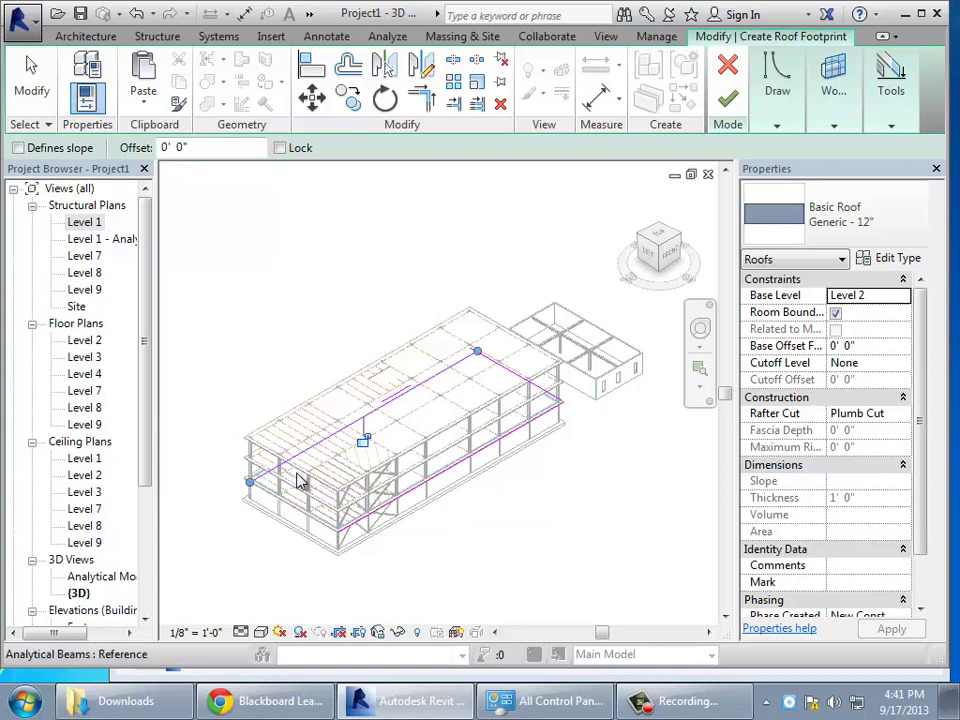
{"action": "scroll", "coordinate": [300, 480], "scroll_direction": "up", "scroll_amount": 4}
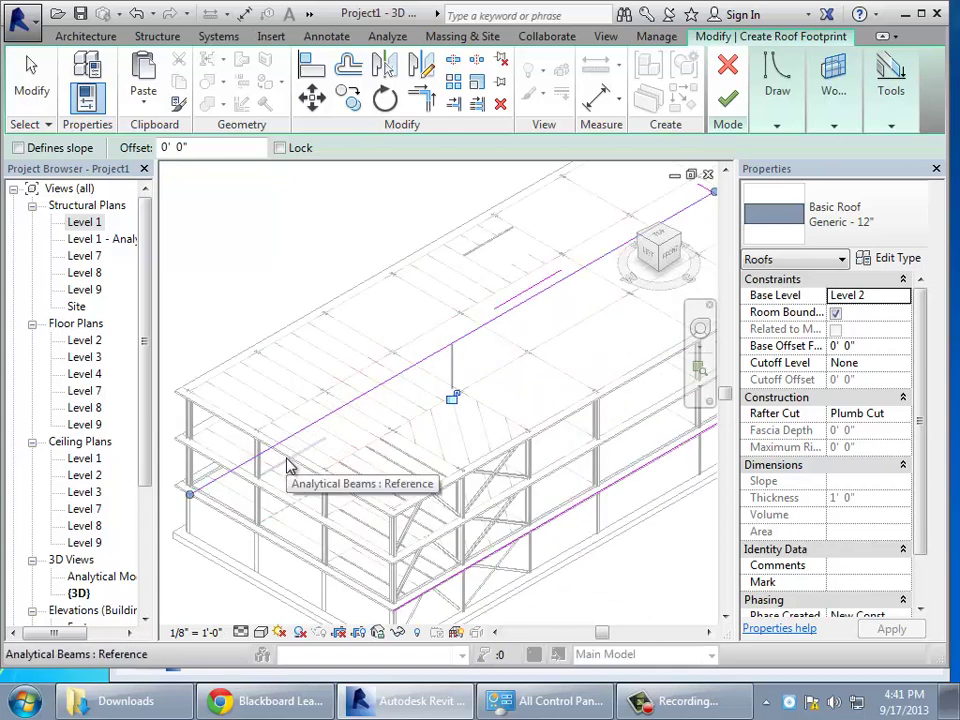
{"action": "left_click", "coordinate": [287, 467]}
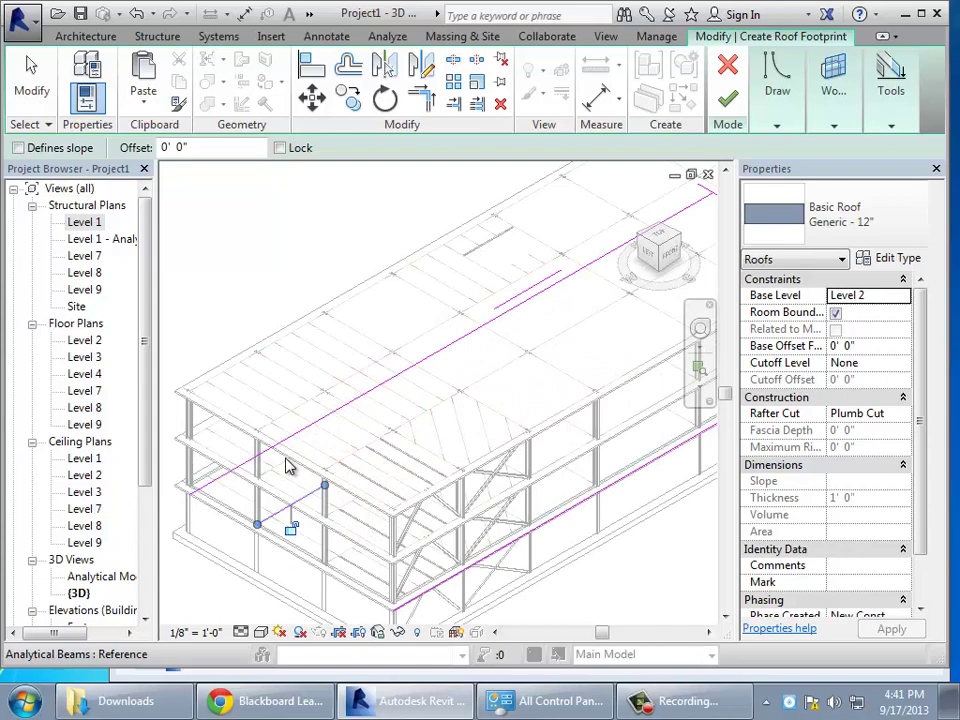
{"action": "key", "text": "ctrl+z"}
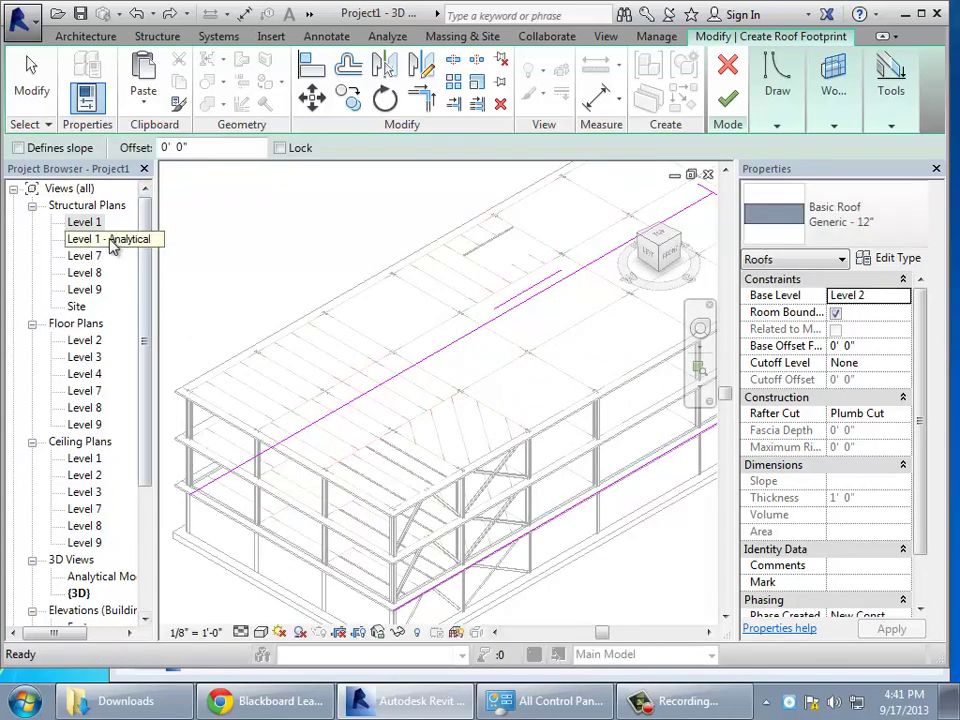
- Open the Level 1 structural plan and delete all roof boundary lines picked so far
{"action": "double_click", "coordinate": [84, 222]}
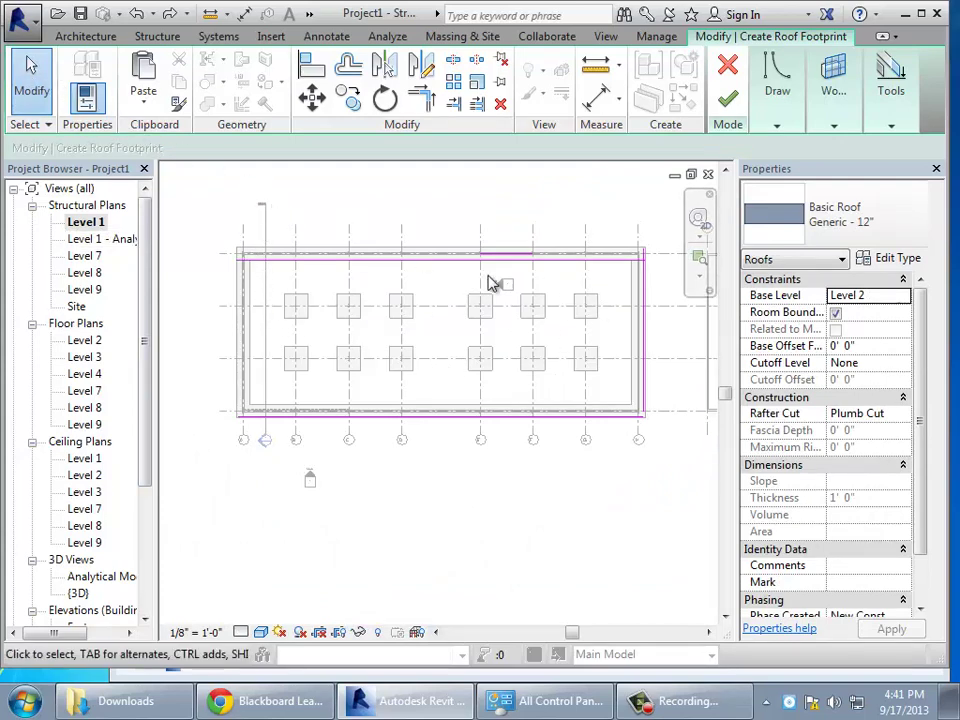
{"action": "left_click", "coordinate": [615, 271]}
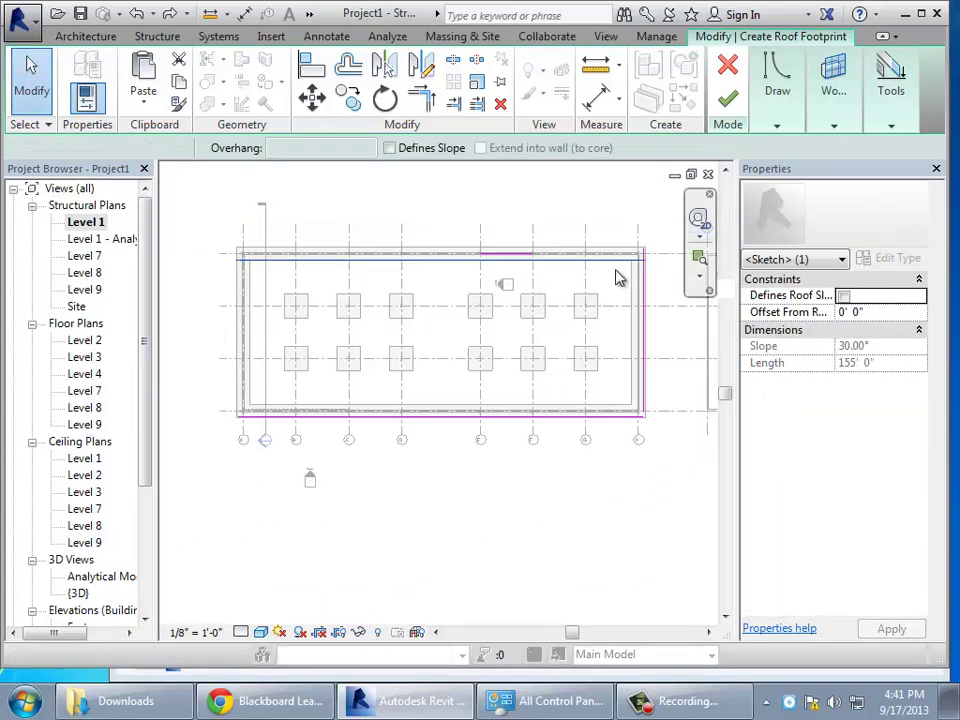
{"action": "left_click", "coordinate": [649, 296]}
{"action": "left_click", "coordinate": [643, 305]}
{"action": "key", "text": "Delete"}
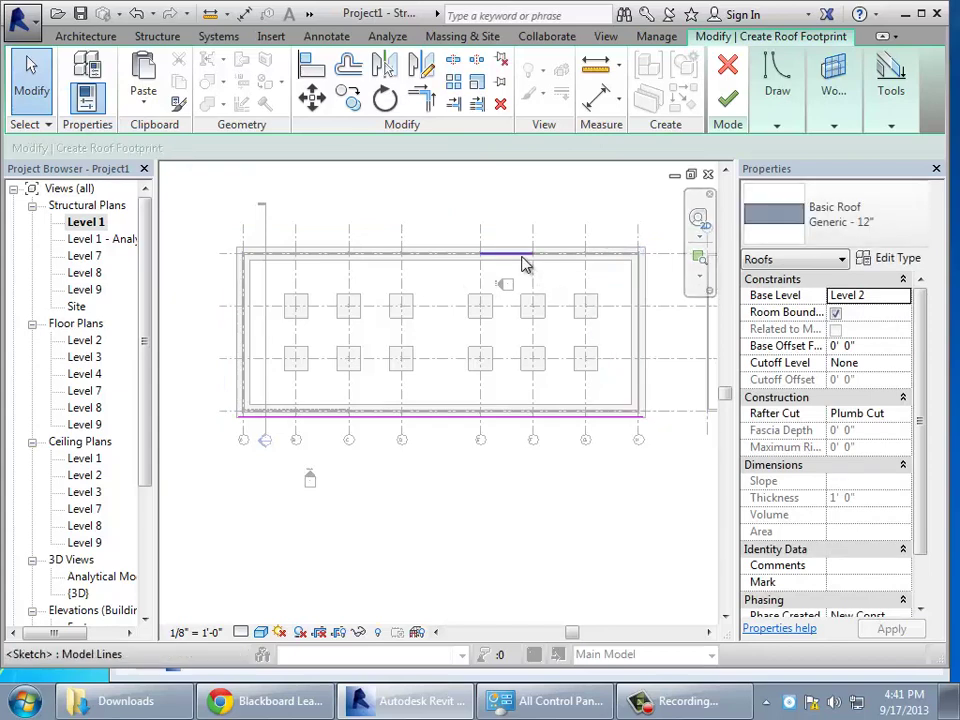
{"action": "left_click", "coordinate": [522, 256]}
{"action": "key", "text": "Delete"}
{"action": "left_click", "coordinate": [511, 418]}
{"action": "key", "text": "Delete"}
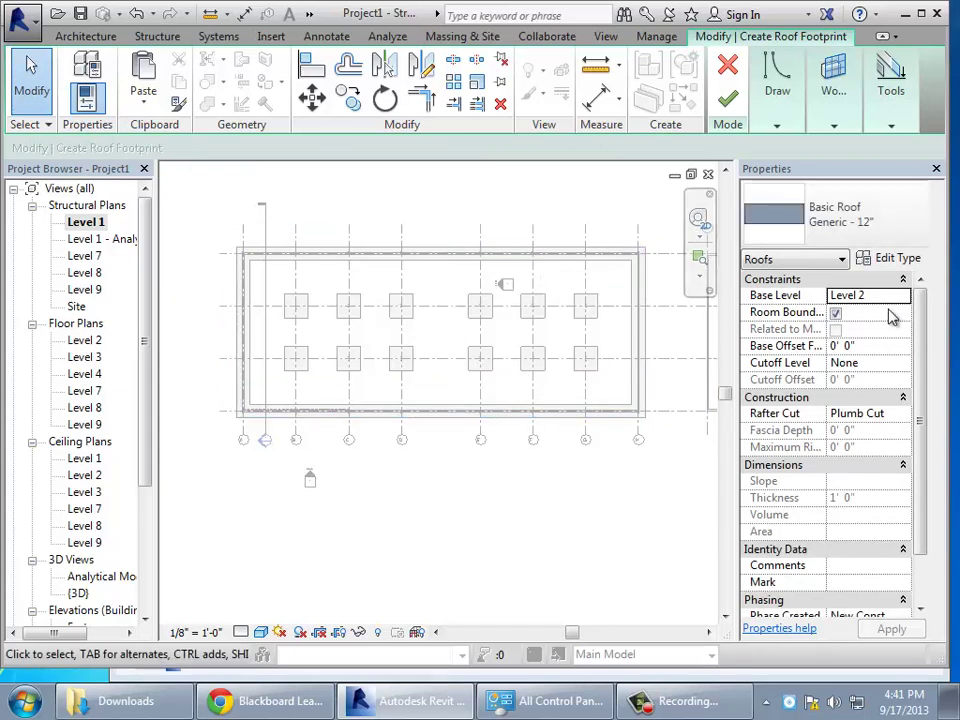
- Set the roof's base level to Level 4
{"action": "left_click", "coordinate": [906, 296]}
{"action": "left_click", "coordinate": [904, 297]}
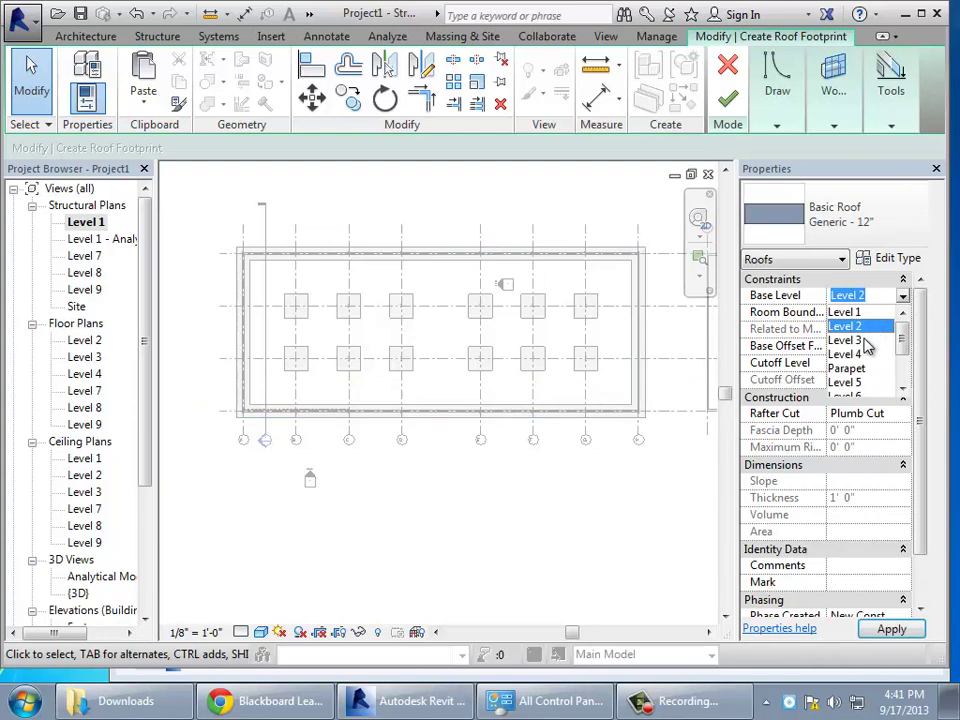
{"action": "left_click", "coordinate": [868, 340]}
{"action": "left_click", "coordinate": [902, 296]}
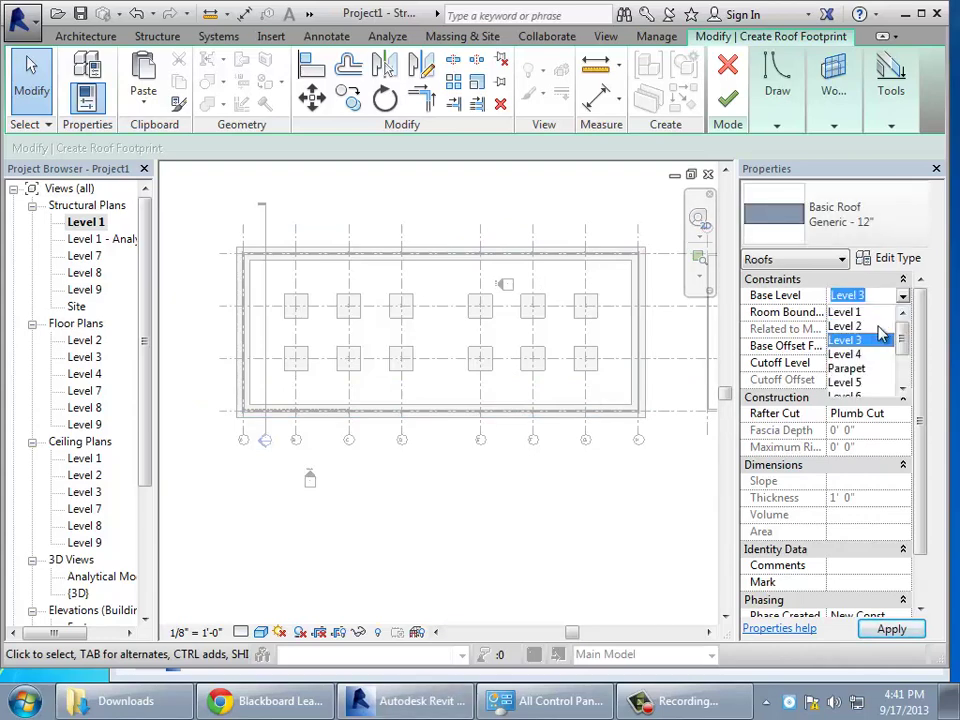
{"action": "left_click", "coordinate": [867, 358]}
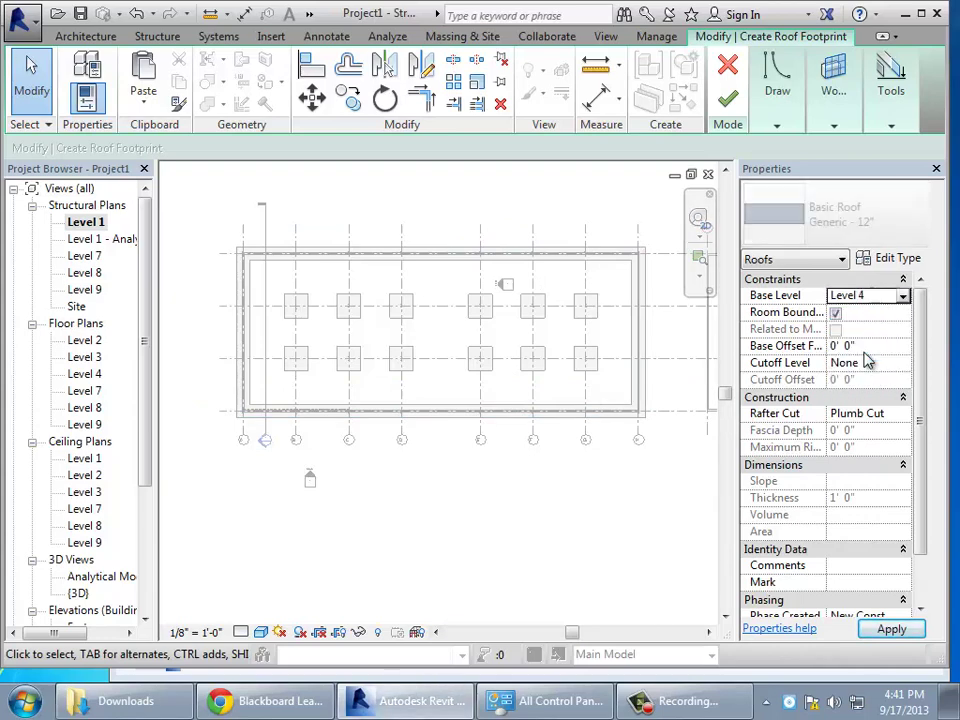
- Pick roof boundary lines without slope along all four perimeter walls, with a 0' 0" offset
{"action": "left_click", "coordinate": [777, 127]}
{"action": "left_click", "coordinate": [748, 193]}
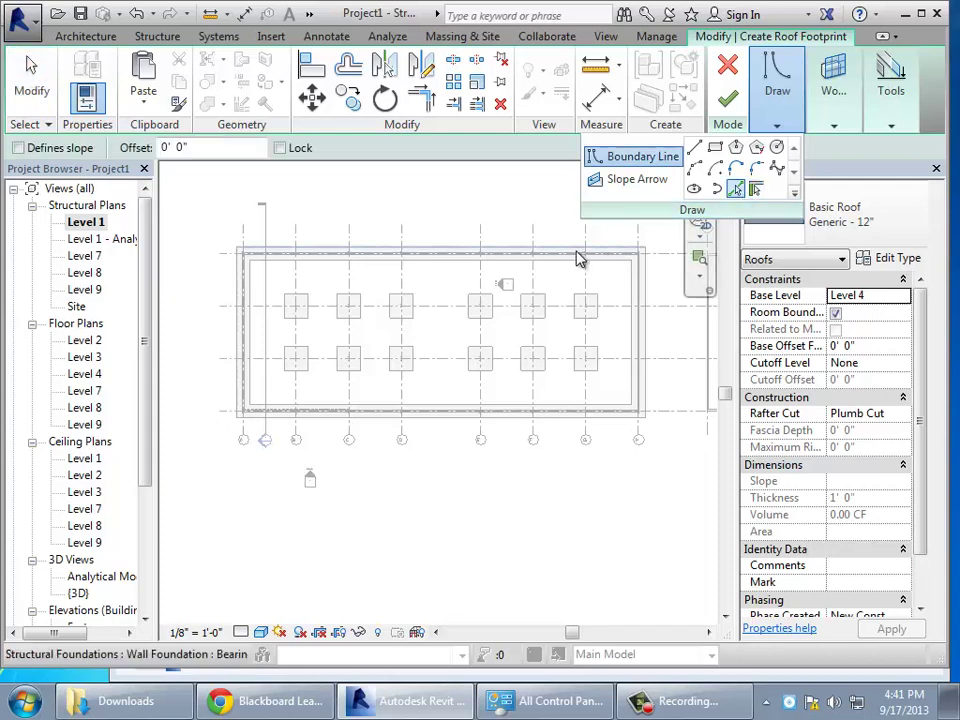
{"action": "left_click", "coordinate": [639, 300]}
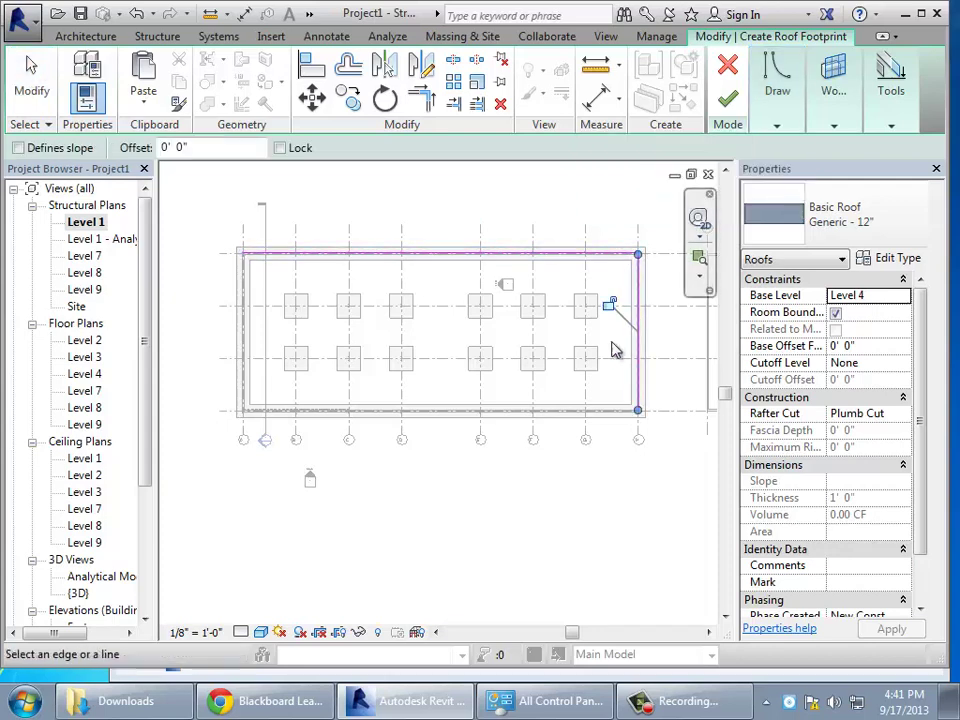
{"action": "left_click", "coordinate": [566, 411]}
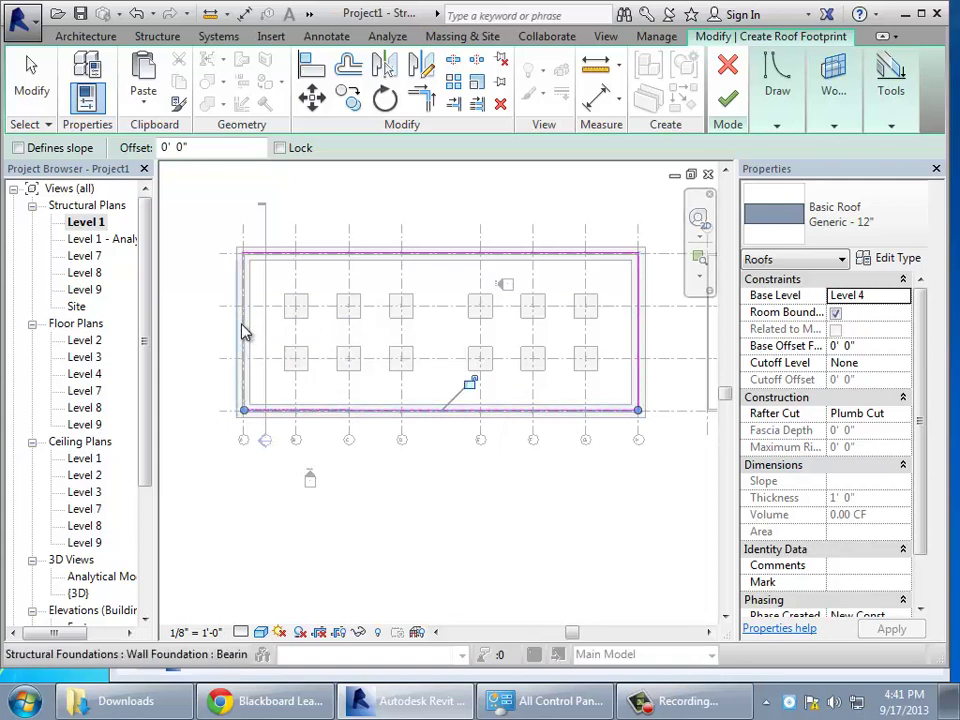
{"action": "scroll", "coordinate": [248, 332], "scroll_direction": "up", "scroll_amount": 3}
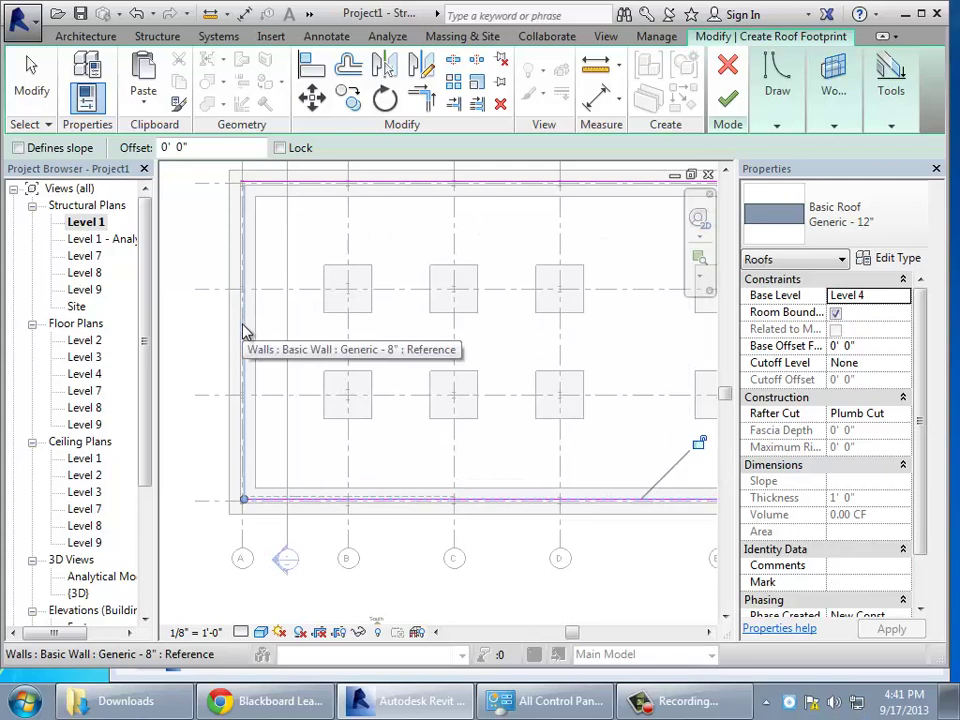
{"action": "left_click", "coordinate": [241, 333]}
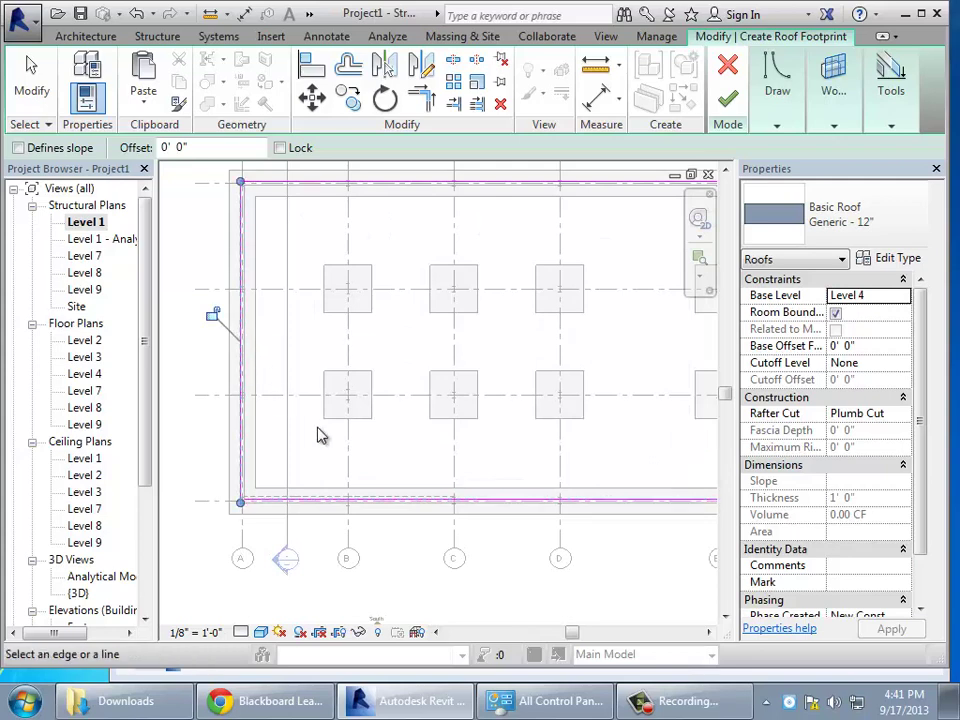
{"action": "scroll", "coordinate": [330, 455], "scroll_direction": "down", "scroll_amount": 4}
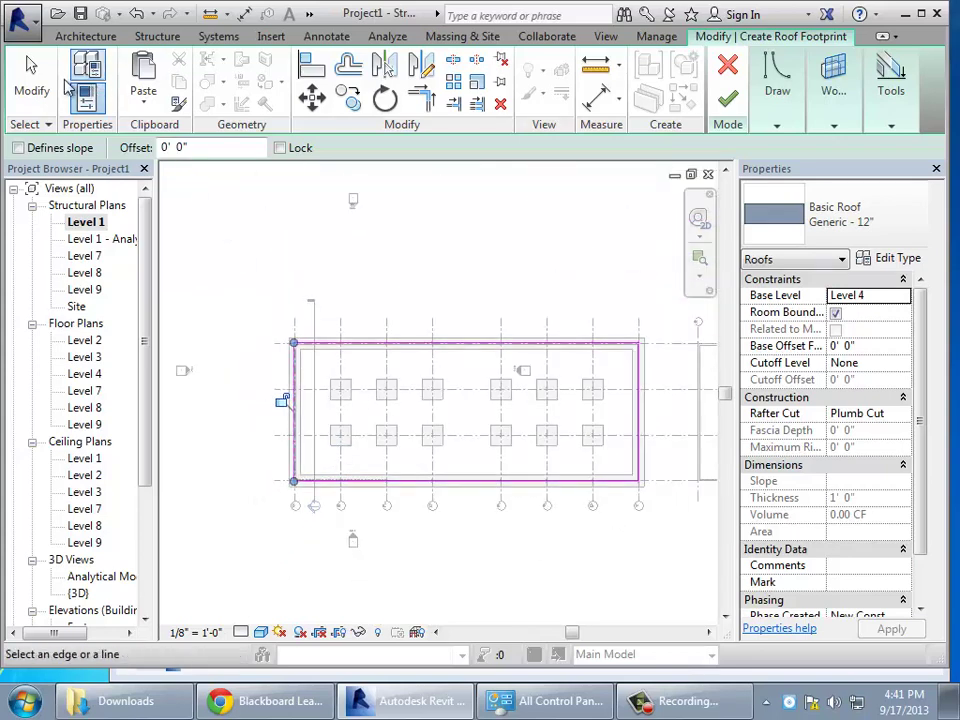
{"action": "key", "text": "Escape"}
- Replace the roof boundary line along the lower wall with one picked on the wall without slope, and try to finish the sketch
{"action": "scroll", "coordinate": [369, 430], "scroll_direction": "up", "scroll_amount": 4}
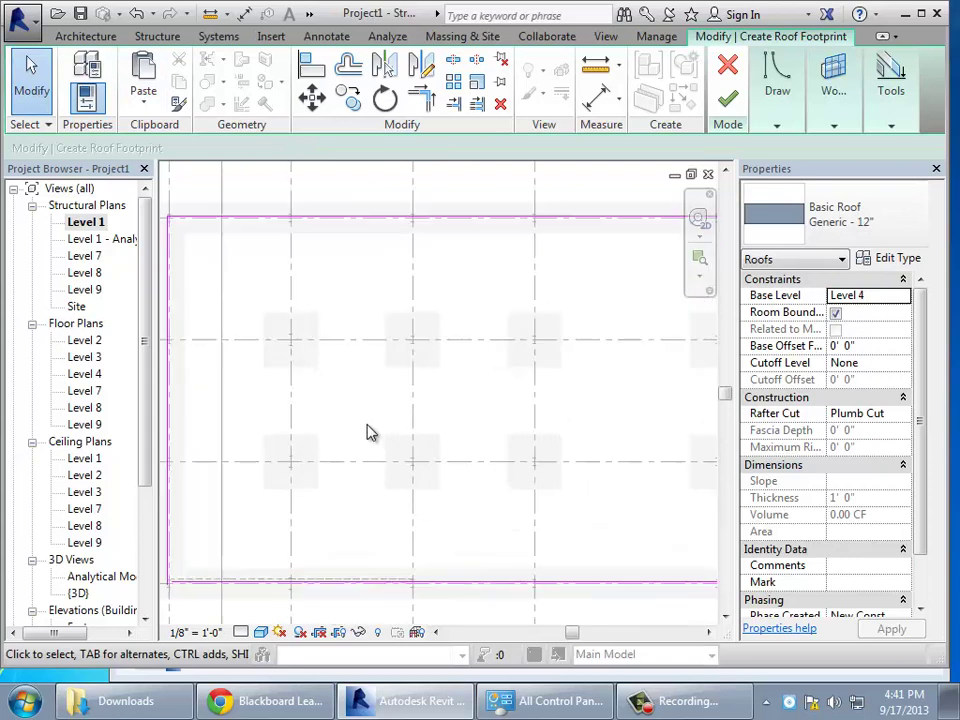
{"action": "left_click", "coordinate": [423, 581]}
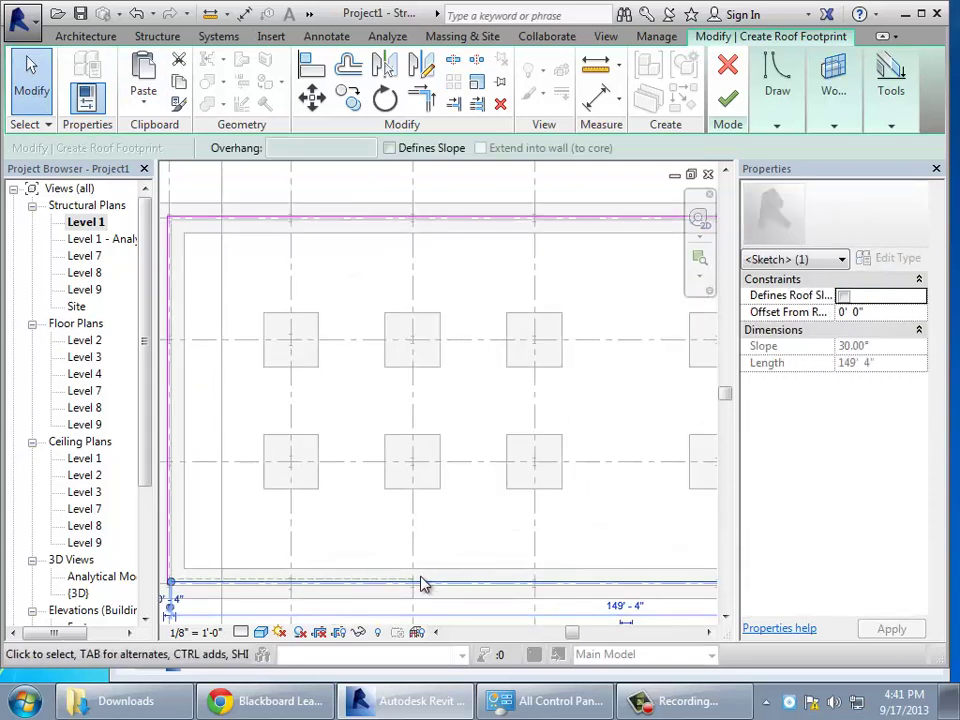
{"action": "left_click", "coordinate": [482, 544]}
{"action": "left_click", "coordinate": [780, 128]}
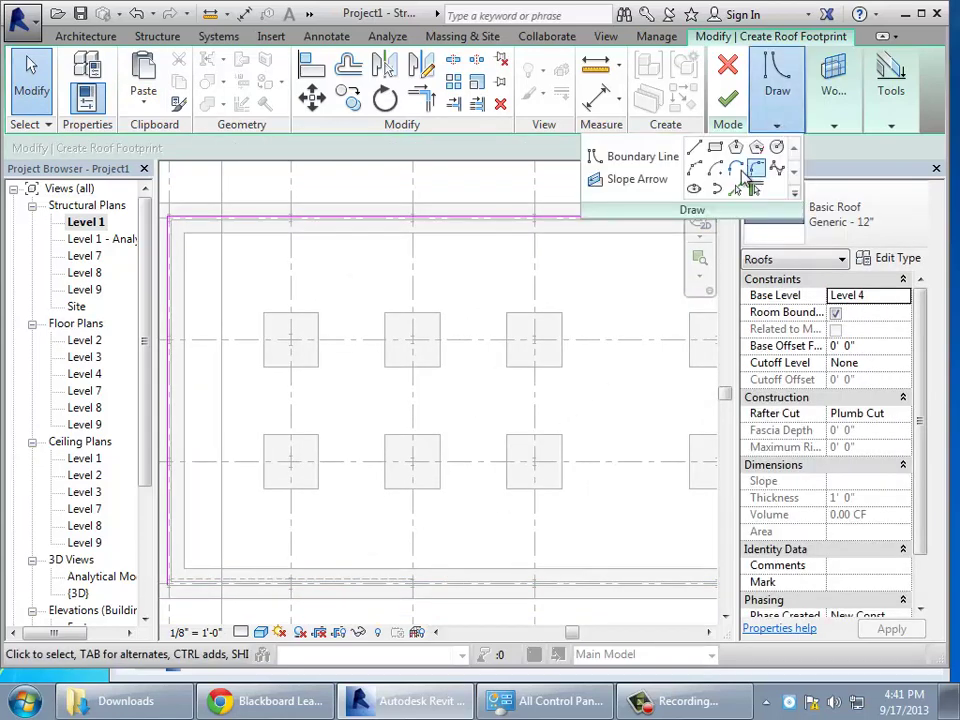
{"action": "left_click", "coordinate": [736, 189]}
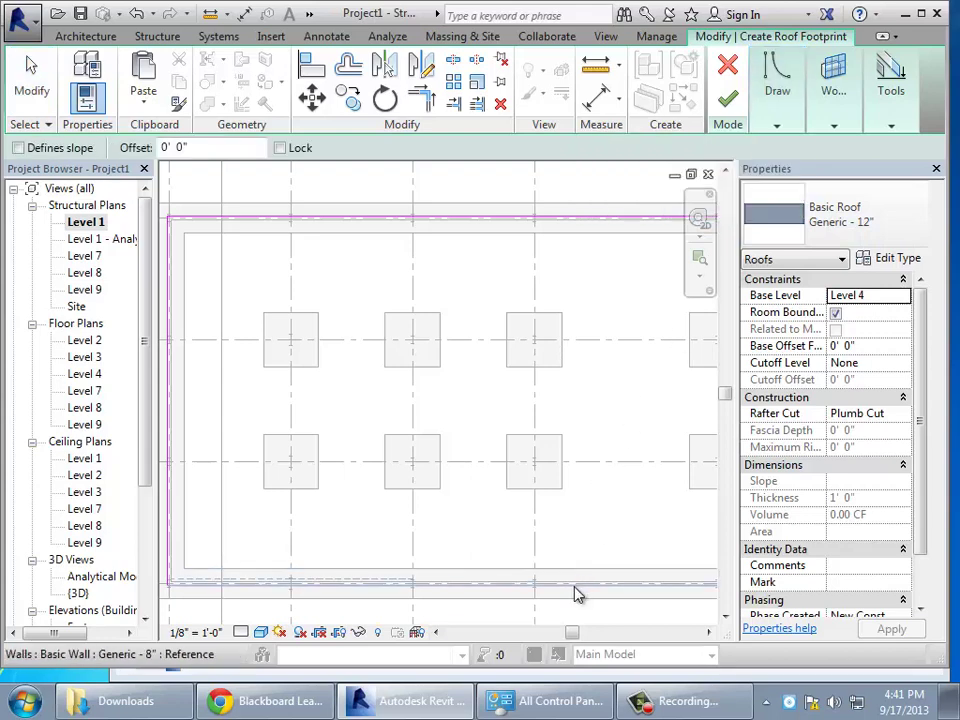
{"action": "scroll", "coordinate": [540, 500], "scroll_direction": "down", "scroll_amount": 2}
{"action": "scroll", "coordinate": [518, 385], "scroll_direction": "down", "scroll_amount": 1}
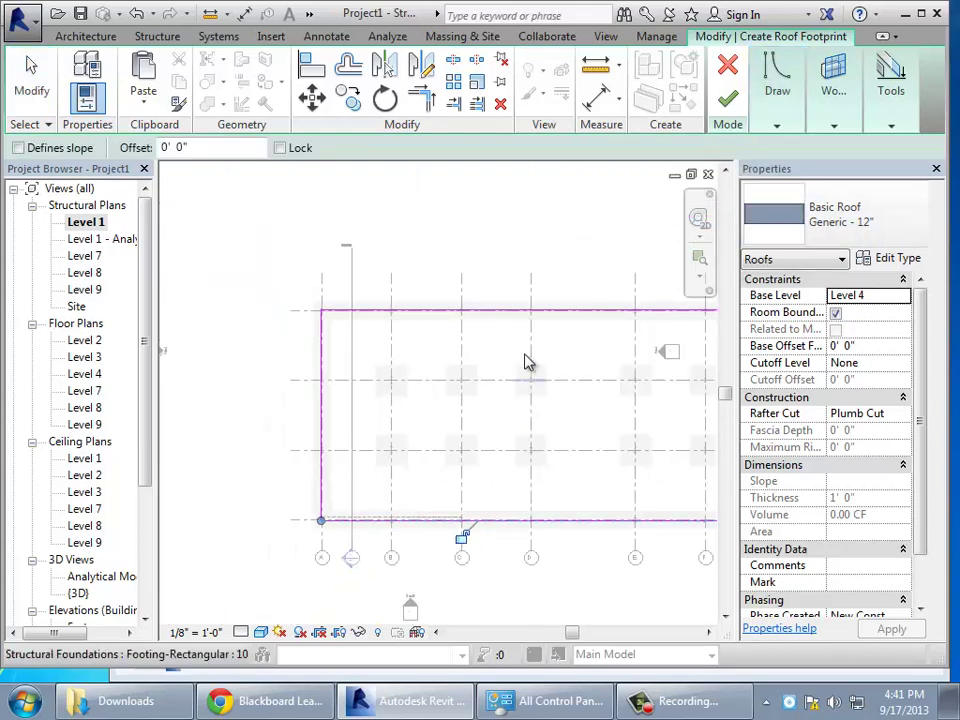
{"action": "left_click", "coordinate": [727, 116]}
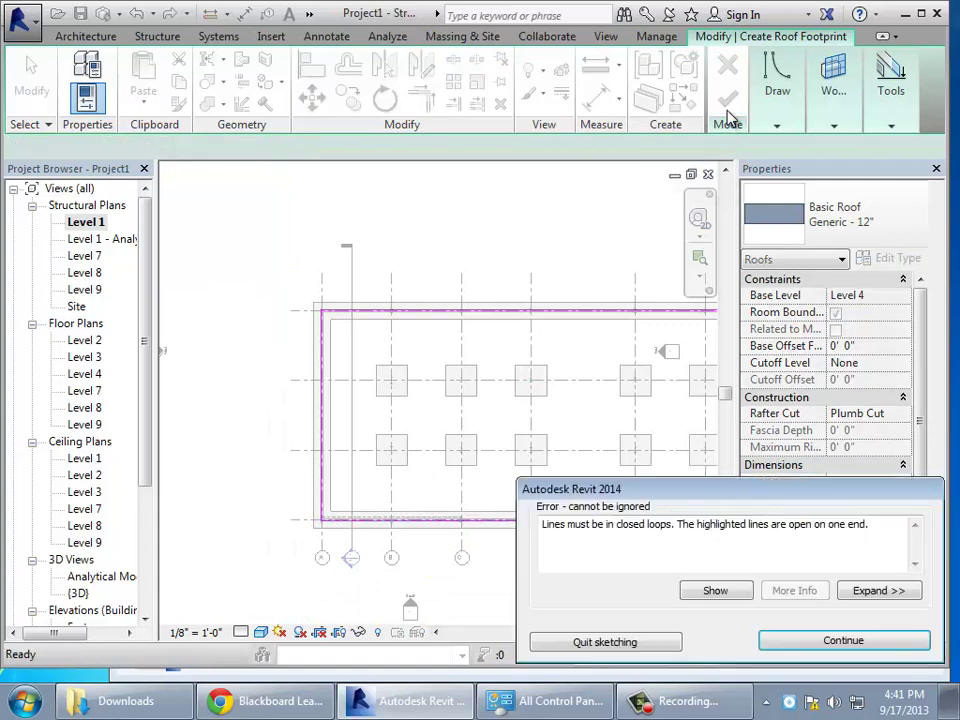
{"action": "left_click", "coordinate": [828, 641]}
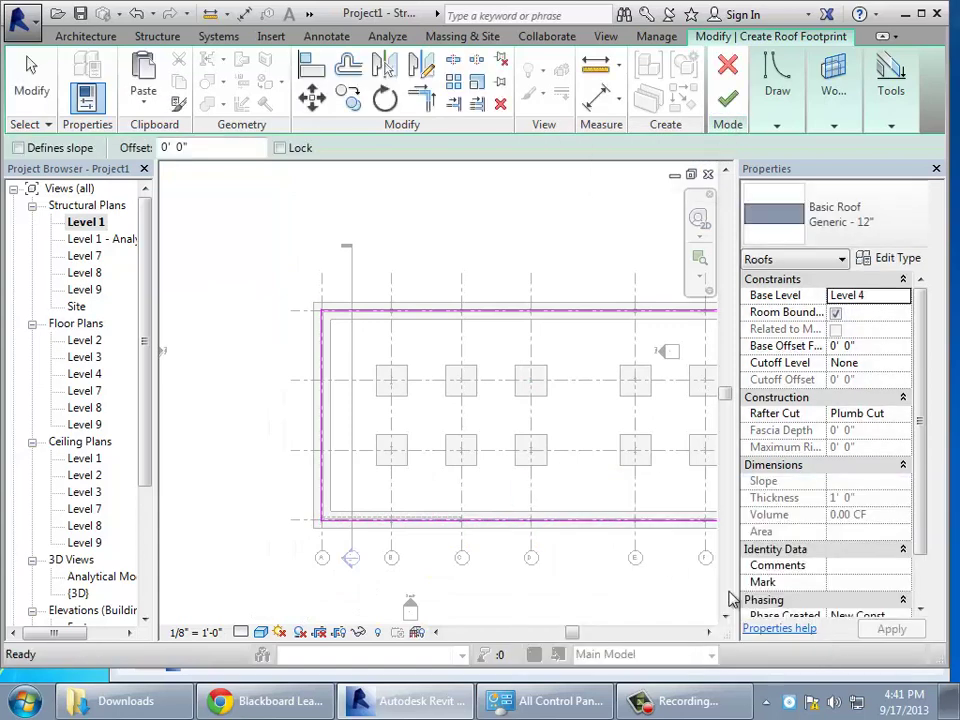
- Trim the upper wall's and grid H wall's roof boundary lines to a corner, and finish the roof sketch
{"action": "left_click", "coordinate": [708, 632]}
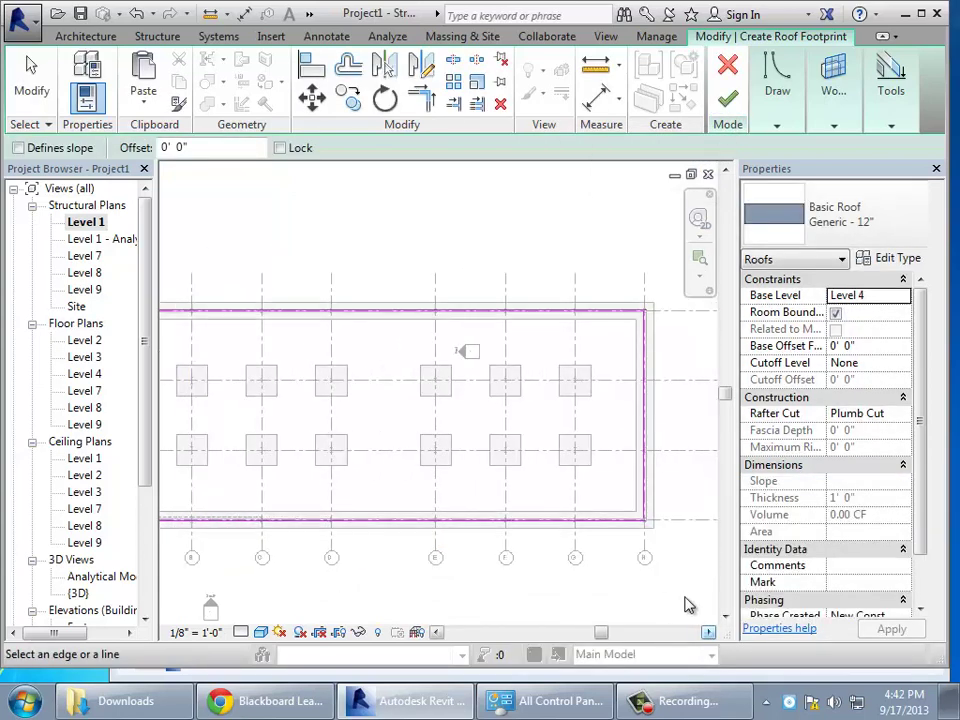
{"action": "key", "text": "t"}
{"action": "key", "text": "r"}
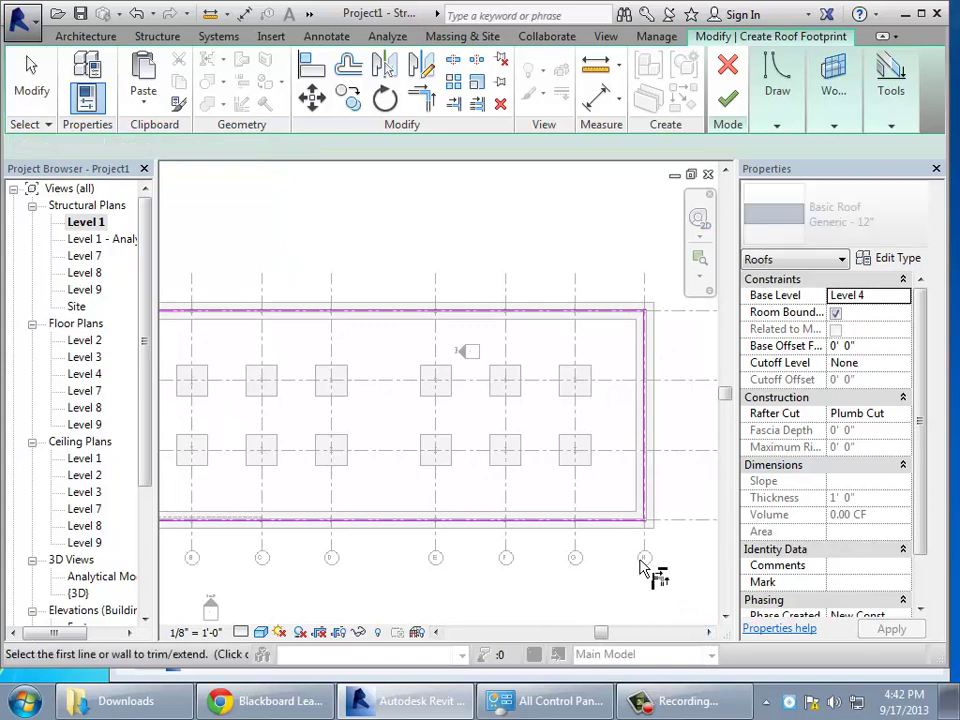
{"action": "scroll", "coordinate": [643, 560], "scroll_direction": "up", "scroll_amount": 3}
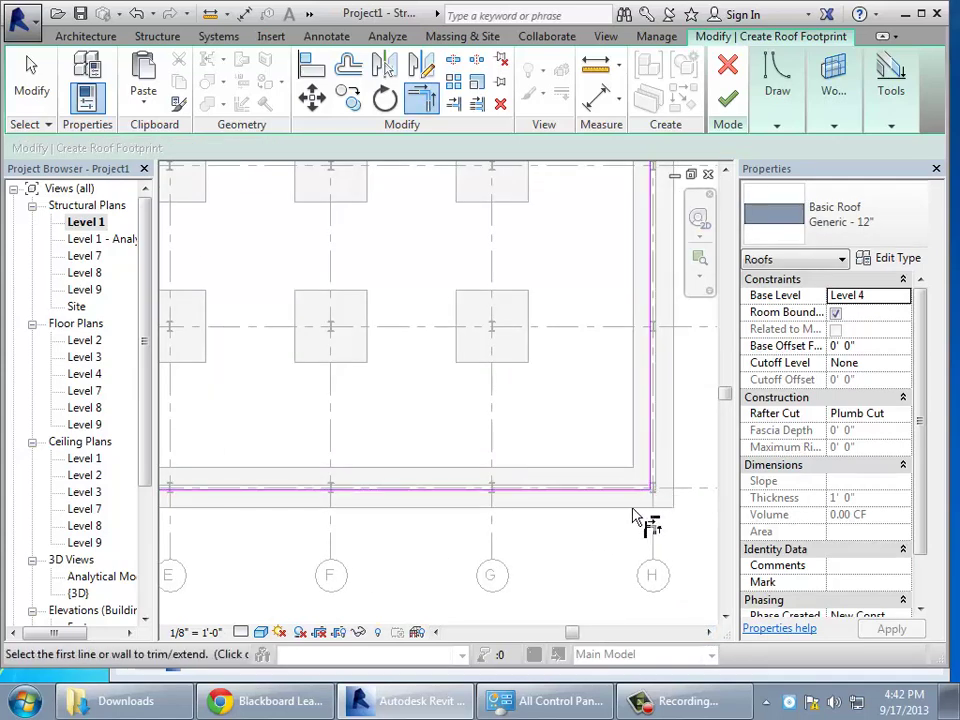
{"action": "scroll", "coordinate": [636, 514], "scroll_direction": "down", "scroll_amount": 3}
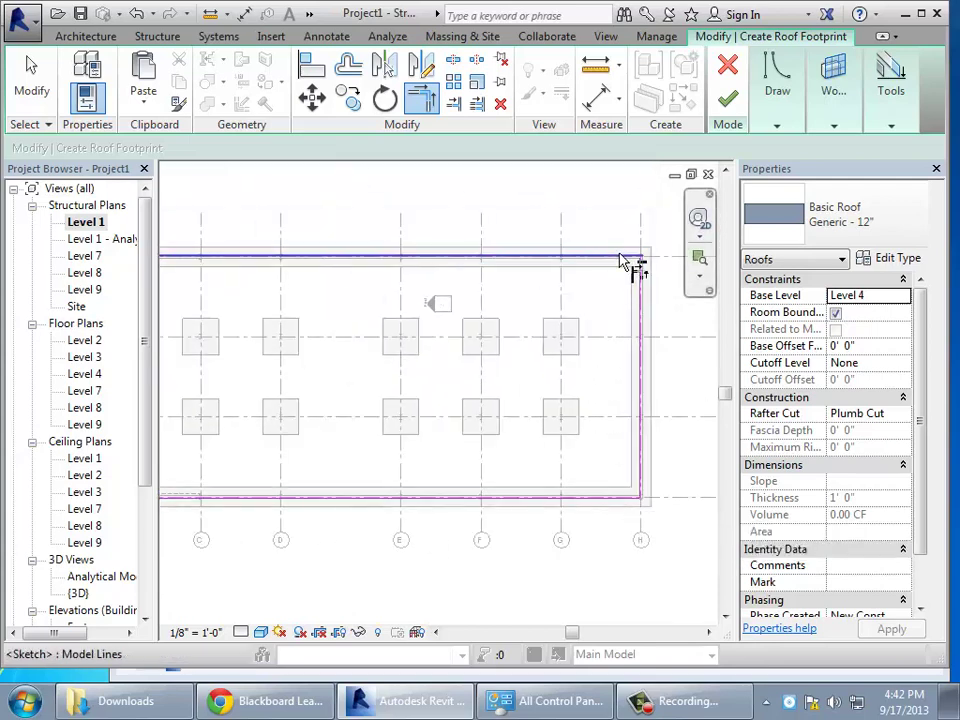
{"action": "left_click", "coordinate": [620, 260]}
{"action": "left_click", "coordinate": [640, 280]}
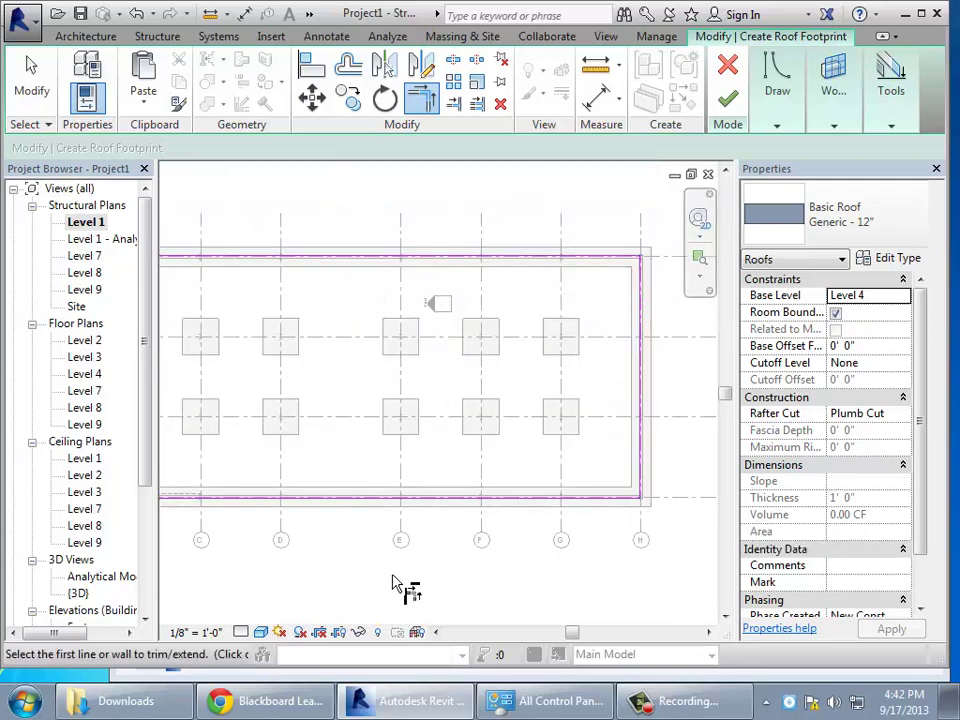
{"action": "left_click", "coordinate": [434, 633]}
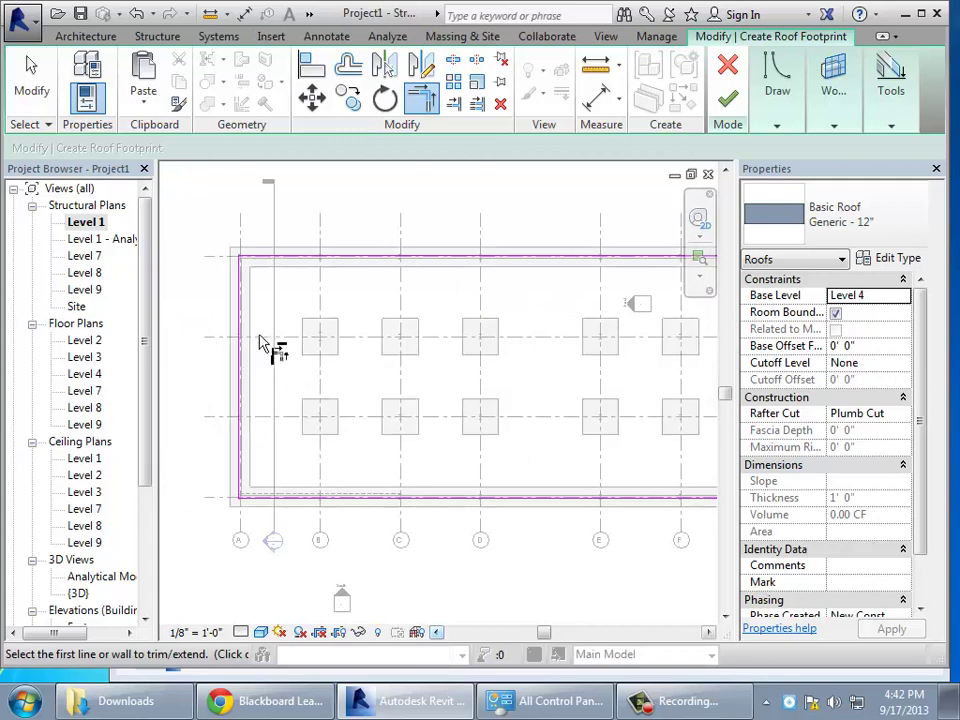
{"action": "left_click", "coordinate": [728, 98]}
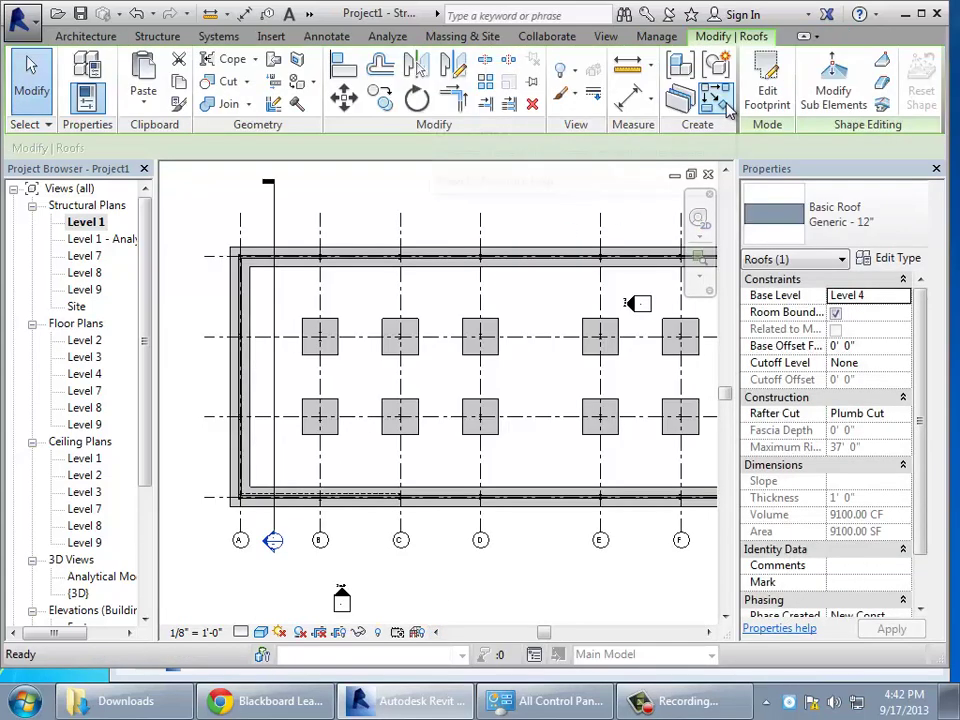
- Open the default 3D view and examine the building from its left side for the roof
{"action": "left_click", "coordinate": [310, 17]}
{"action": "left_click", "coordinate": [173, 38]}
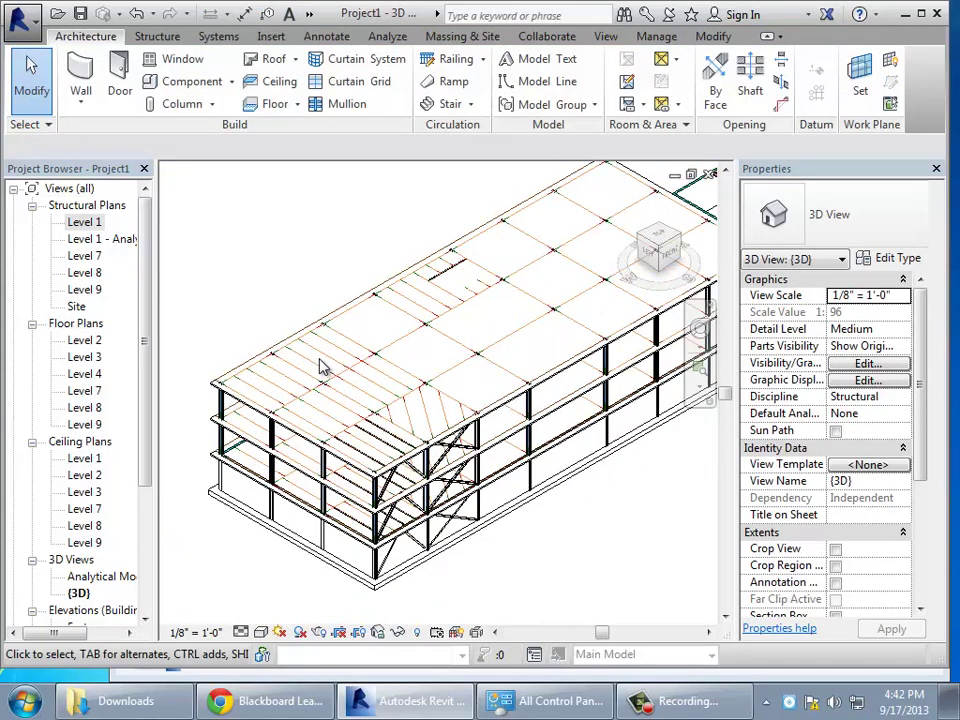
{"action": "scroll", "coordinate": [320, 368], "scroll_direction": "up", "scroll_amount": 2}
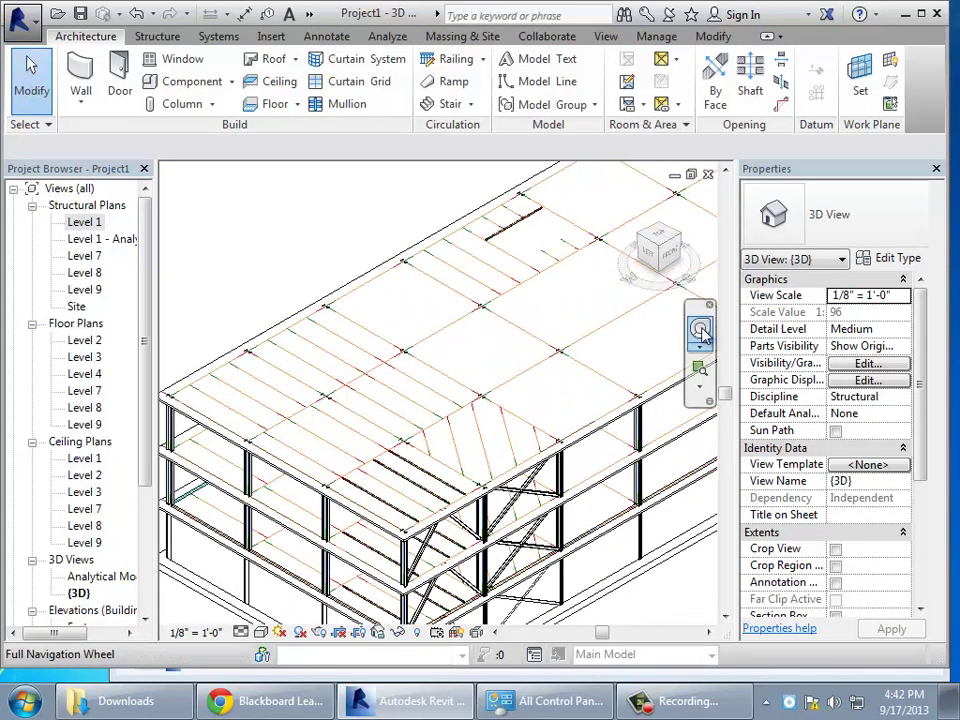
{"action": "left_click", "coordinate": [655, 255]}
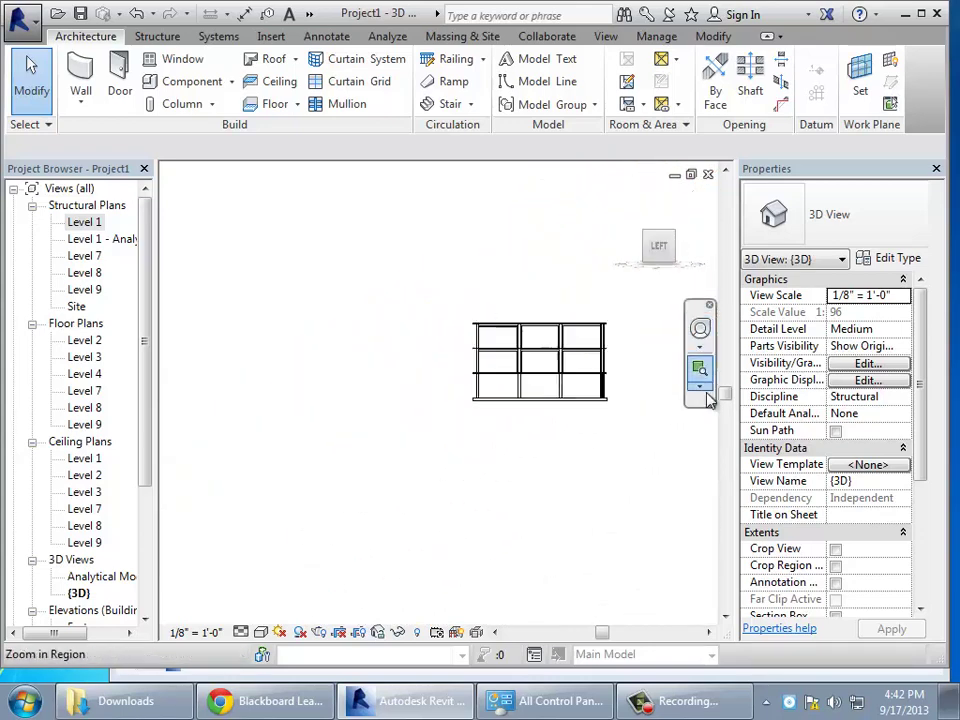
- Set the 3D view's discipline to Coordination
{"action": "left_click", "coordinate": [900, 400]}
{"action": "left_click", "coordinate": [902, 397]}
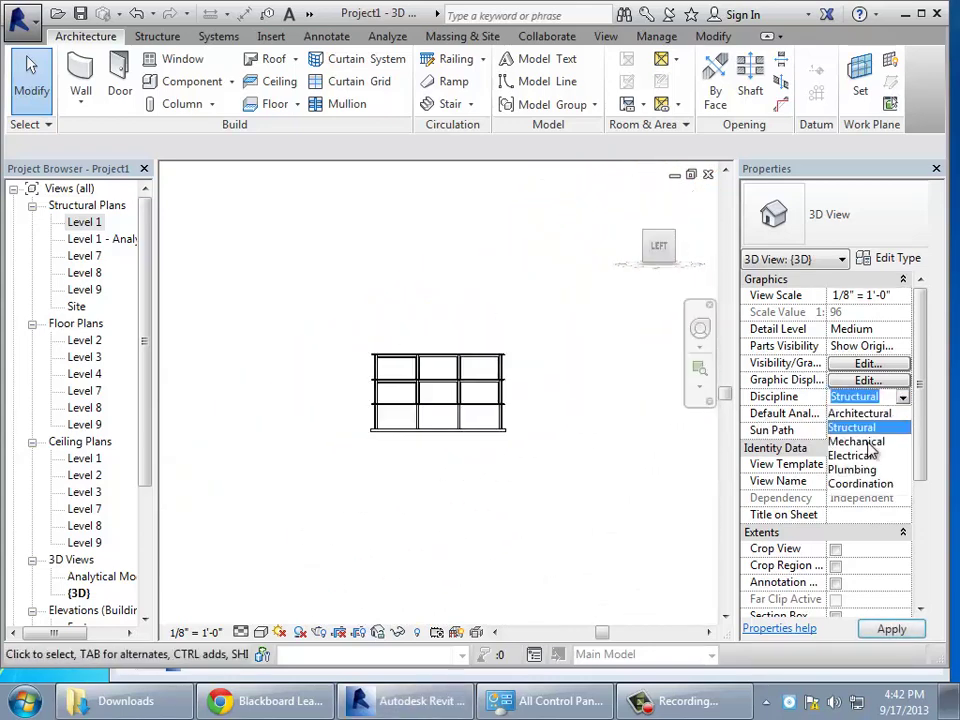
{"action": "left_click", "coordinate": [848, 485]}
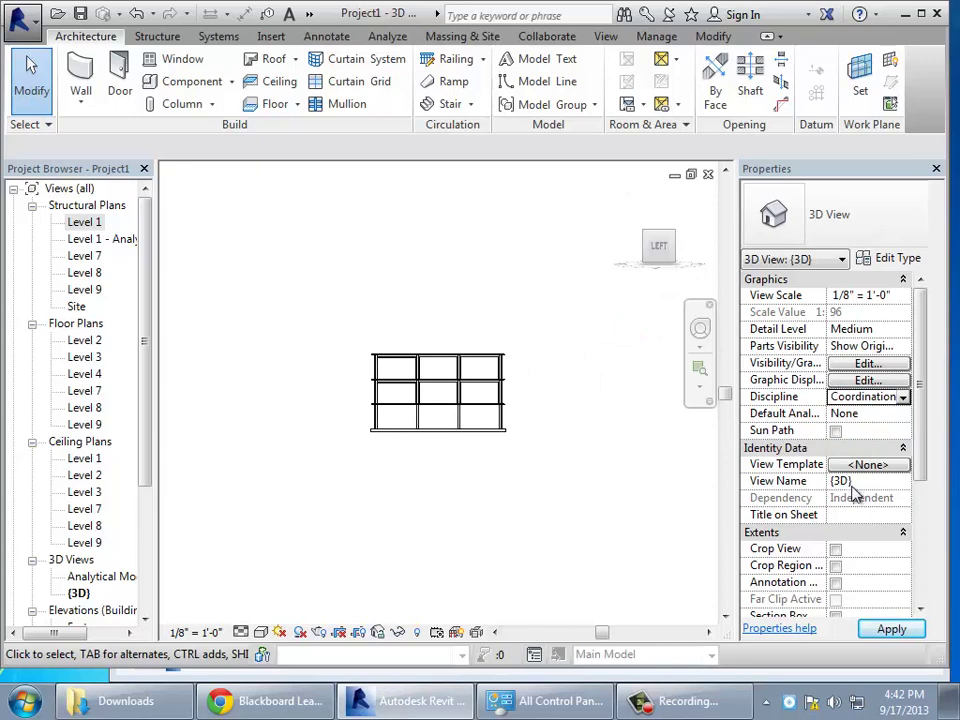
{"action": "left_click", "coordinate": [884, 629]}
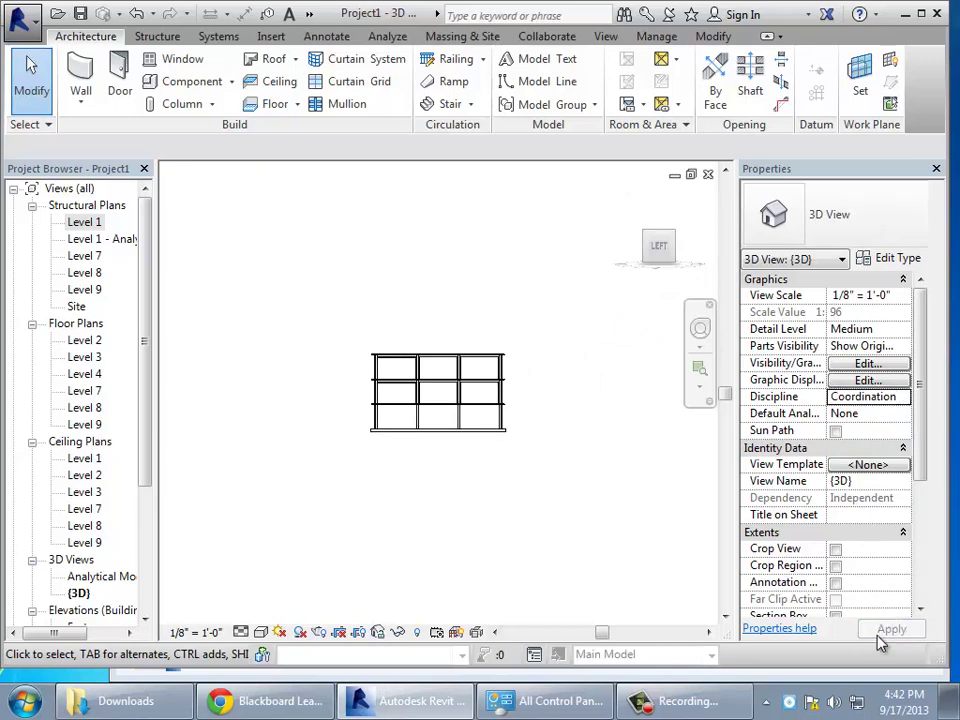
- Set the 3D view's discipline to Architectural and inspect the top of the building for the roof
{"action": "left_click", "coordinate": [675, 240]}
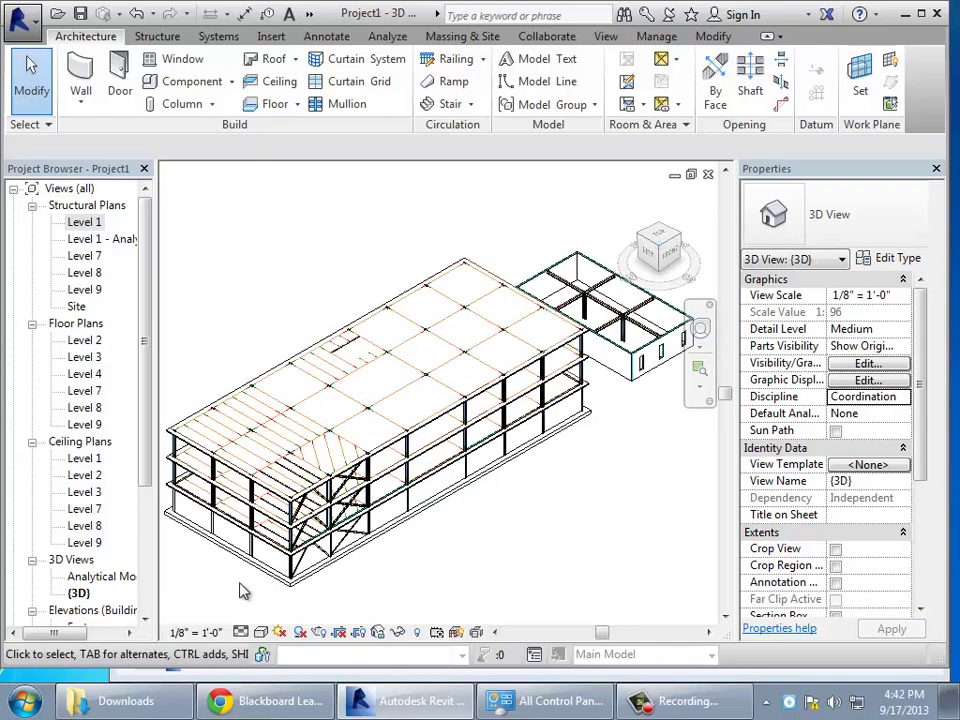
{"action": "left_click", "coordinate": [700, 329]}
{"action": "left_click_drag", "start_coordinate": [488, 358], "coordinate": [546, 442]}
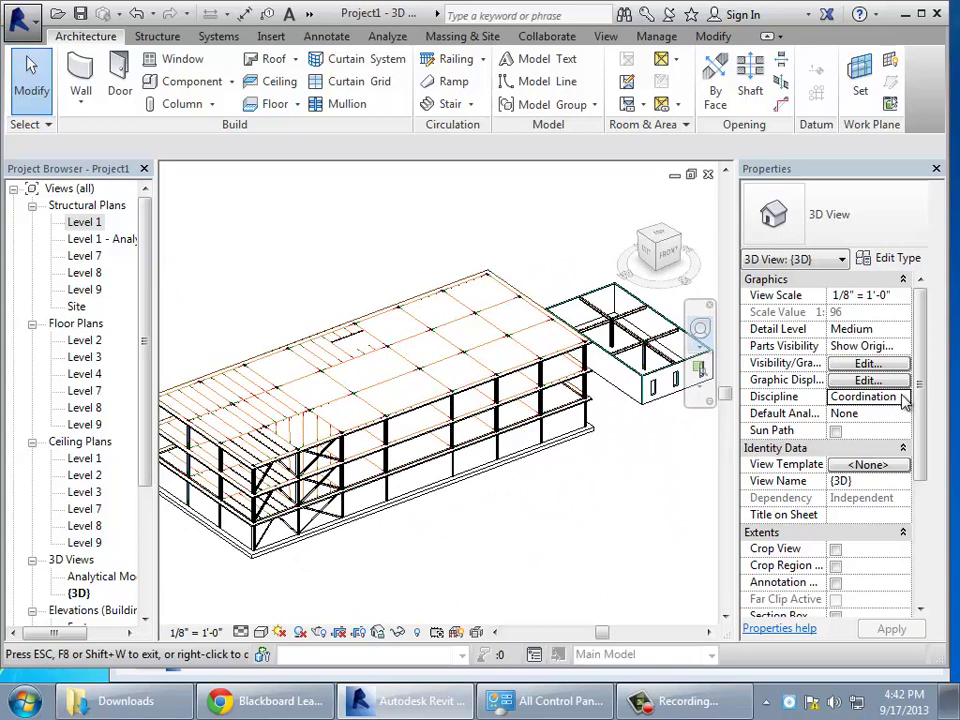
{"action": "left_click", "coordinate": [903, 397]}
{"action": "left_click", "coordinate": [855, 412]}
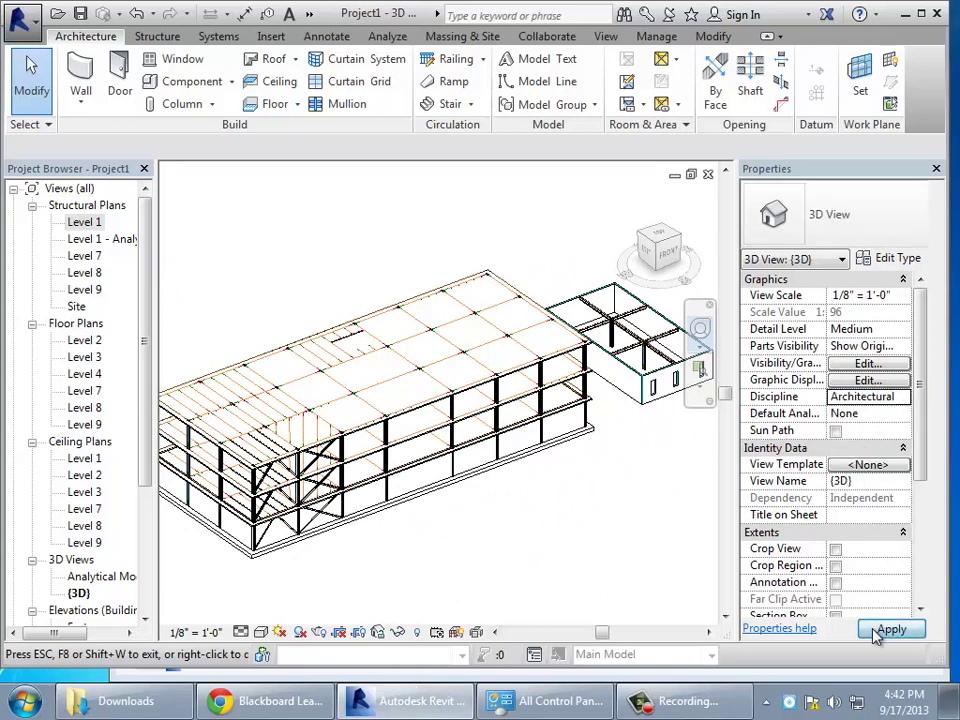
{"action": "left_click", "coordinate": [877, 633]}
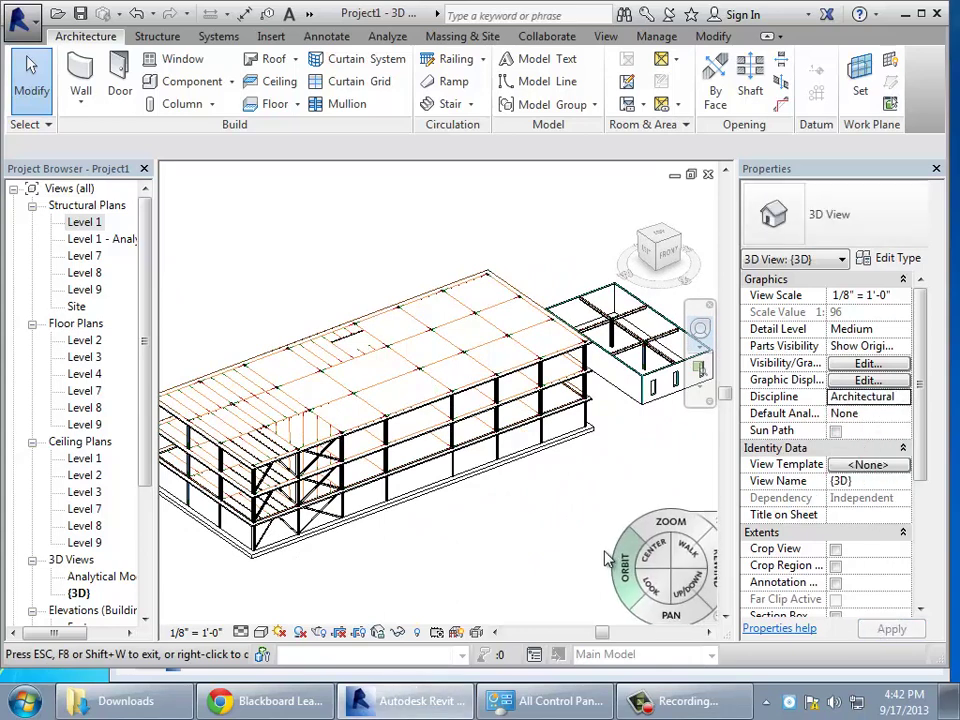
{"action": "left_click_drag", "start_coordinate": [606, 560], "coordinate": [334, 302]}
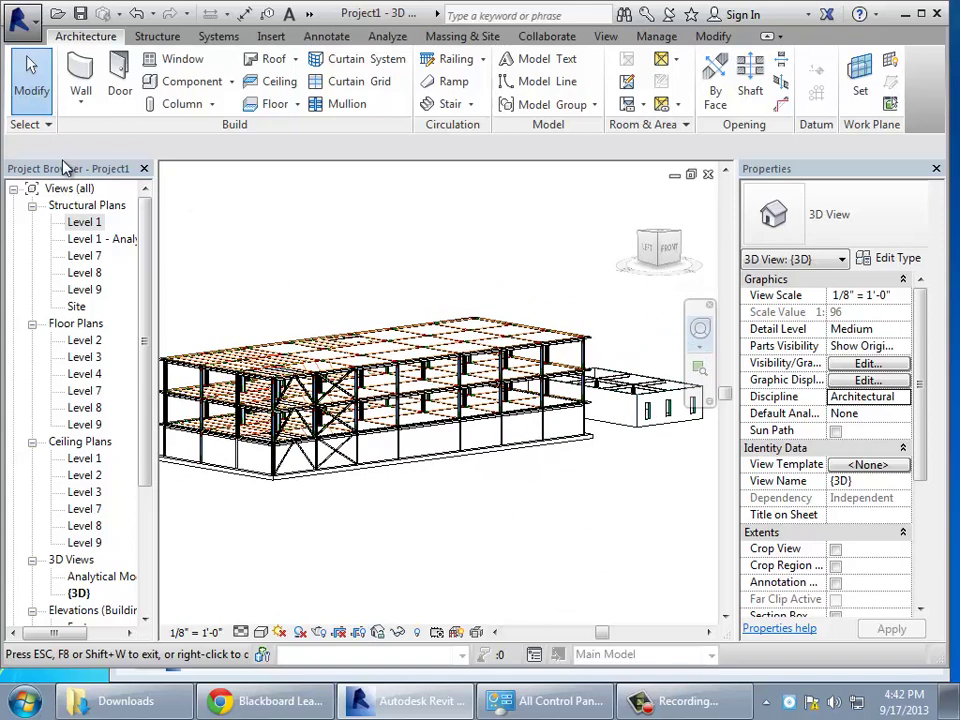
{"action": "left_click", "coordinate": [29, 94]}
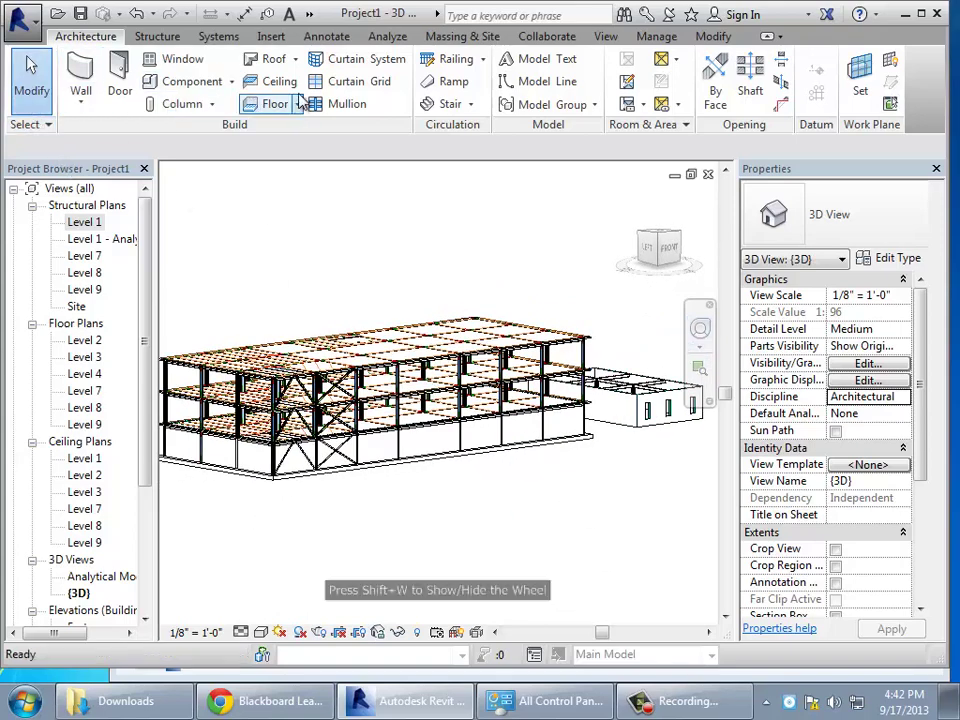
- Start a new Generic - 12" footprint roof and open the Level 4 floor plan for its sketch
{"action": "left_click", "coordinate": [273, 59]}
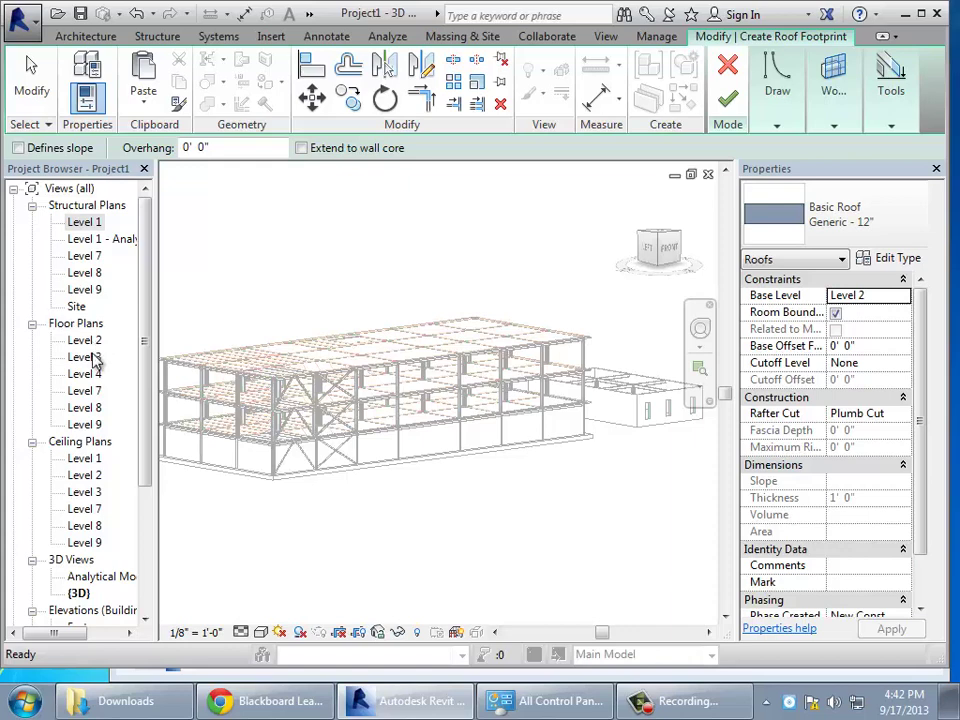
{"action": "double_click", "coordinate": [92, 375]}
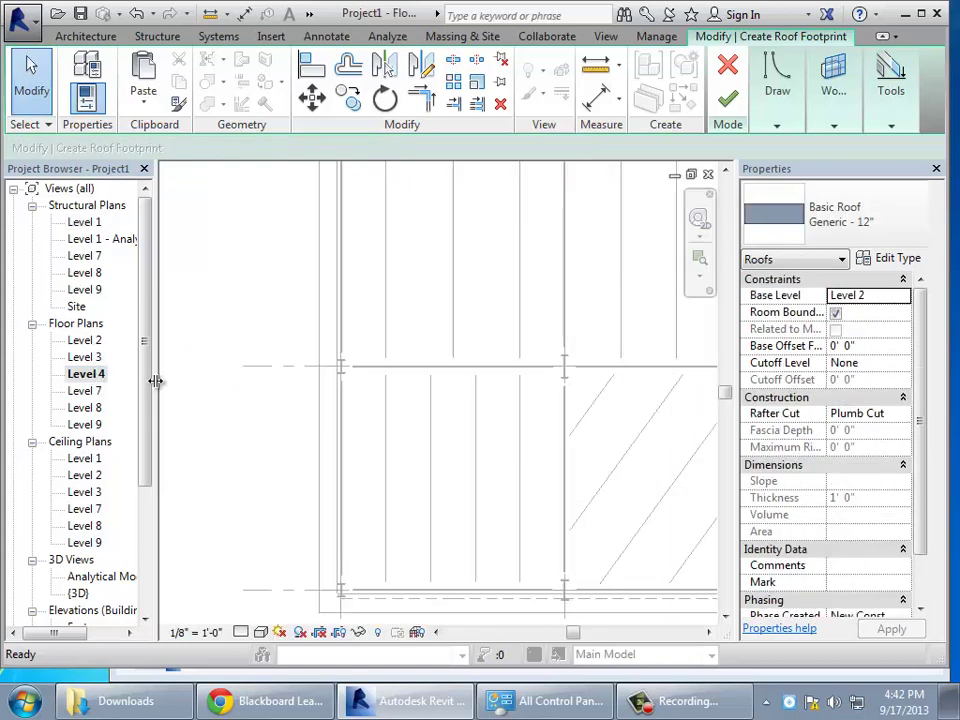
{"action": "scroll", "coordinate": [214, 388], "scroll_direction": "down", "scroll_amount": 5}
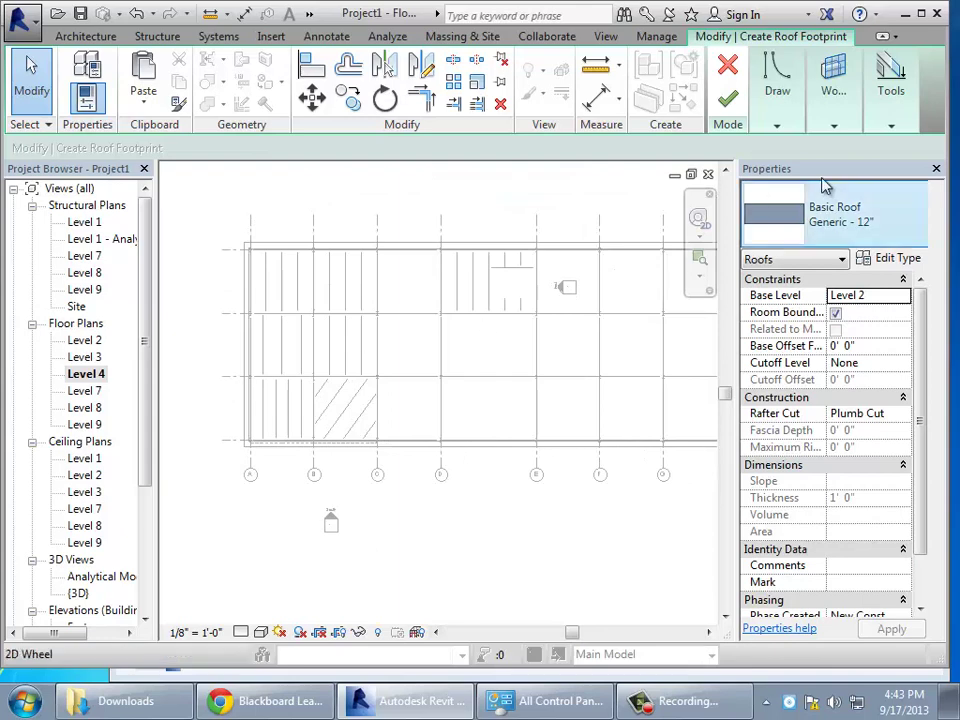
- Draw a rectangular roof boundary without slope between the floor slab's opposite outer corners, and set the roof's base level to Level 4
{"action": "left_click", "coordinate": [776, 124]}
{"action": "left_click", "coordinate": [716, 149]}
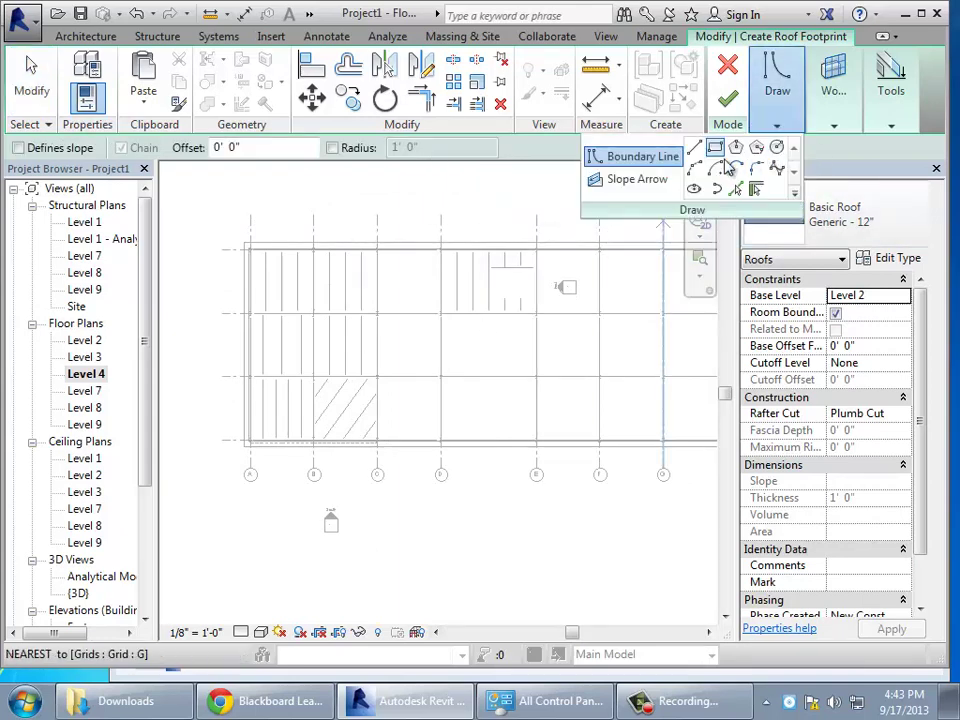
{"action": "left_click", "coordinate": [709, 633]}
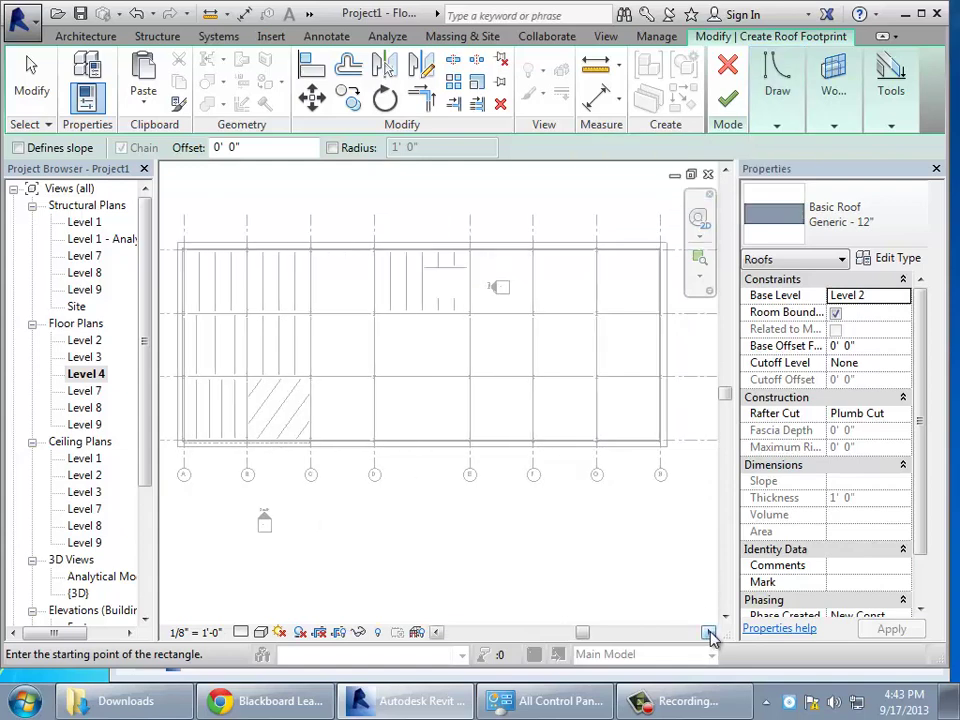
{"action": "scroll", "coordinate": [636, 502], "scroll_direction": "down", "scroll_amount": 1}
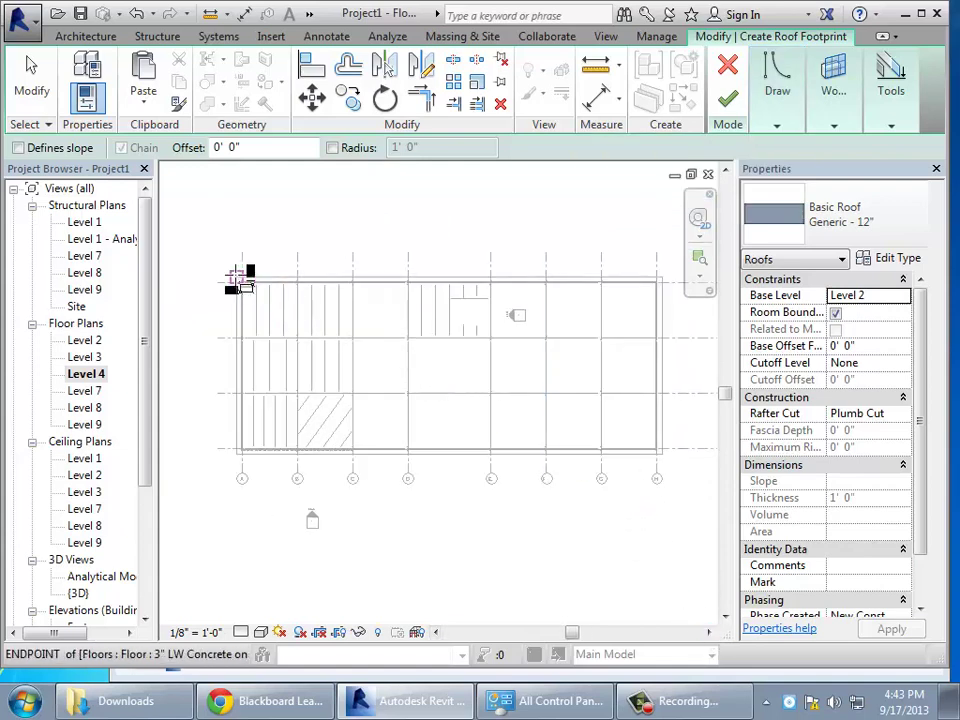
{"action": "left_click", "coordinate": [240, 281]}
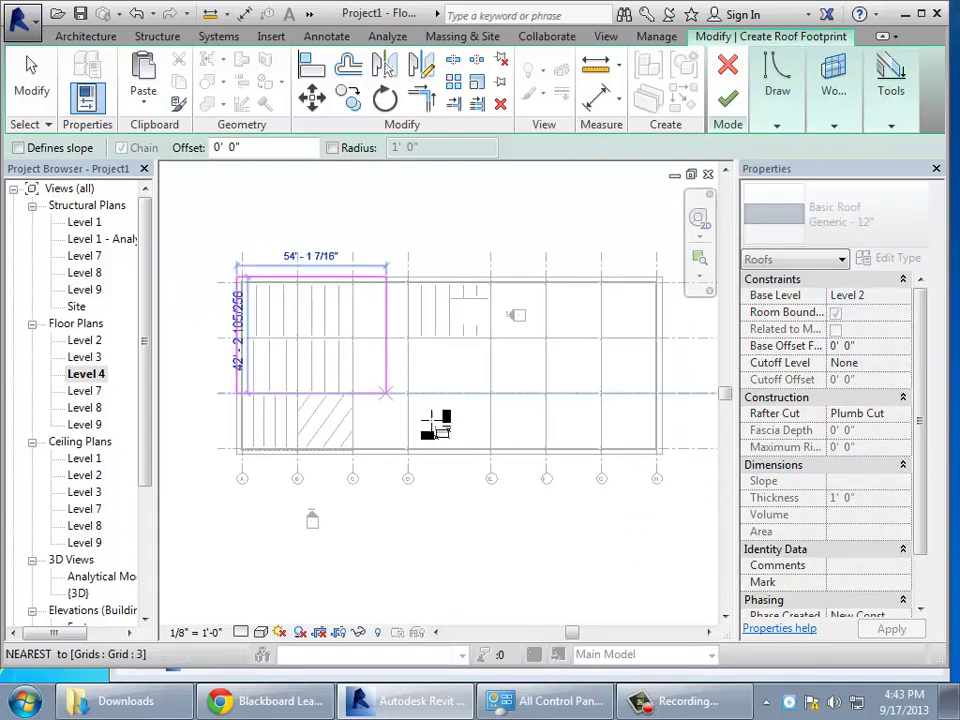
{"action": "left_click", "coordinate": [661, 453]}
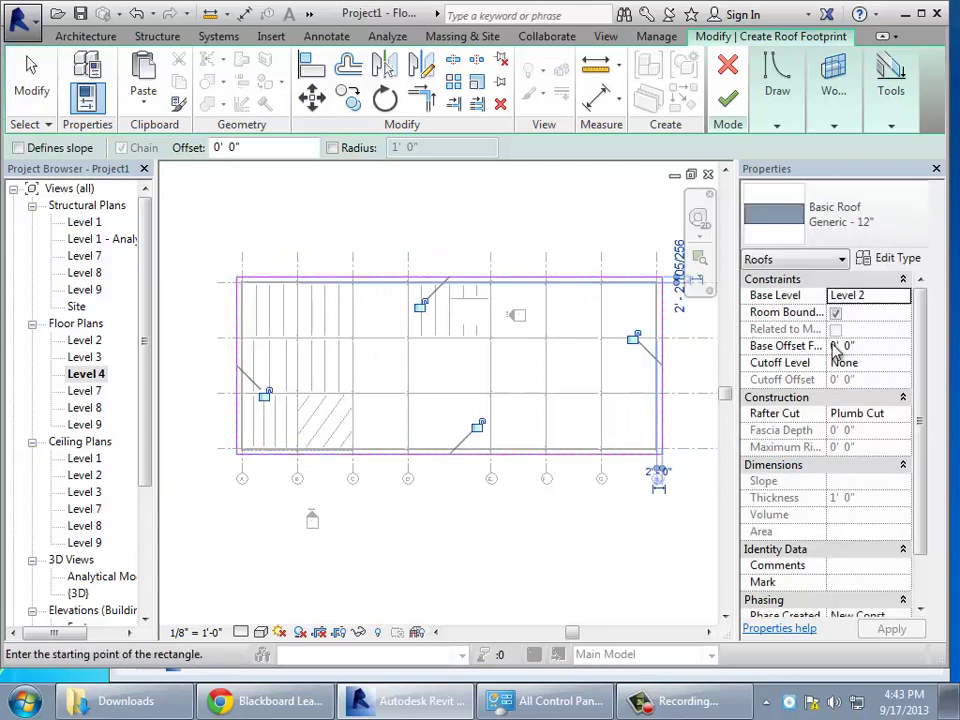
{"action": "left_click", "coordinate": [904, 296]}
{"action": "left_click", "coordinate": [860, 356]}
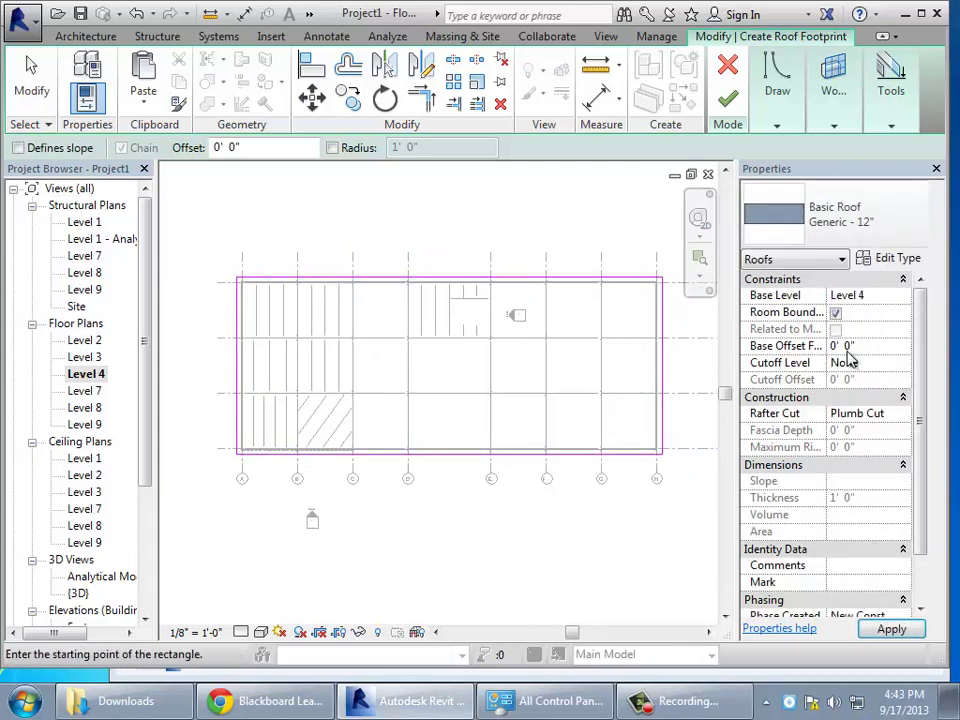
- Apply the Level 4 base level and finish the flat footprint roof sketch
{"action": "left_click", "coordinate": [891, 629]}
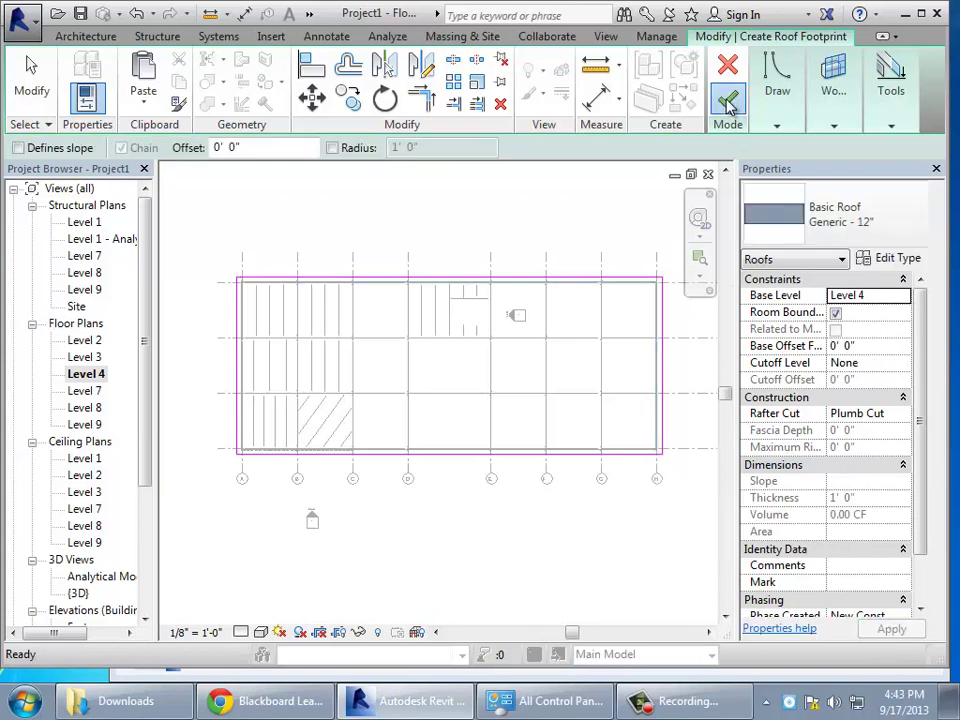
{"action": "left_click", "coordinate": [728, 98]}
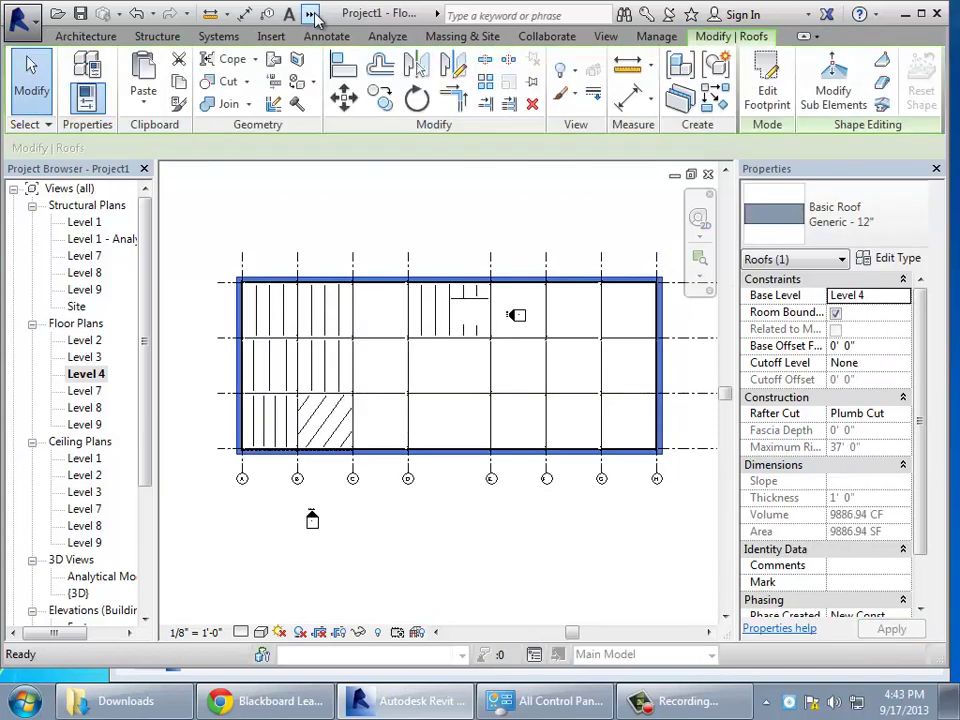
{"action": "left_click", "coordinate": [311, 14]}
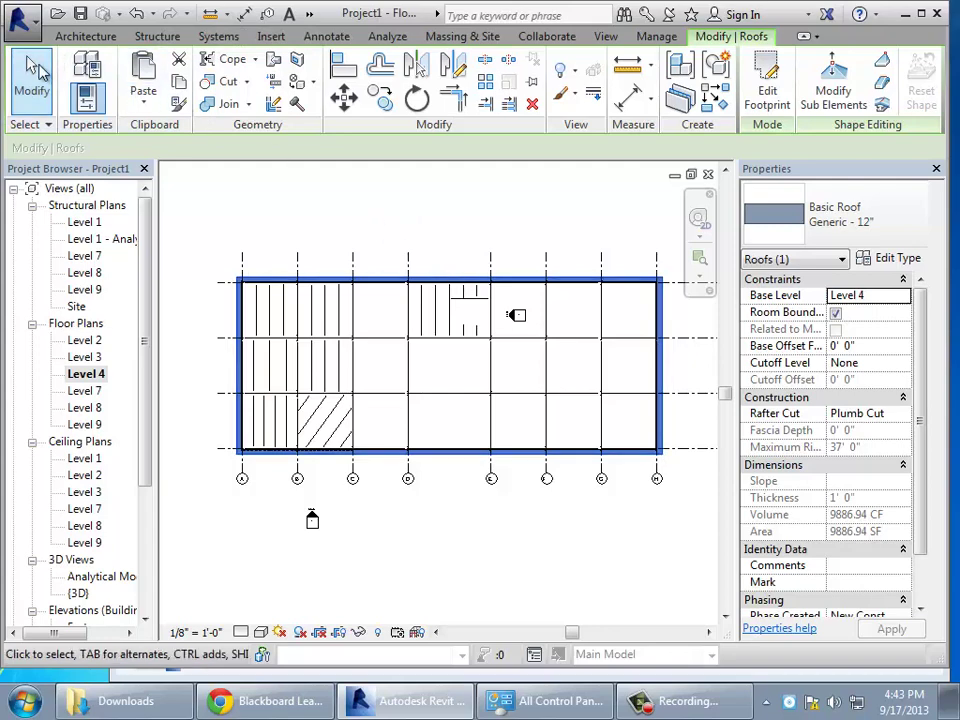
- Review the type properties of the Generic - 12" roof and close them without changes
{"action": "left_click", "coordinate": [33, 66]}
{"action": "left_click", "coordinate": [375, 282]}
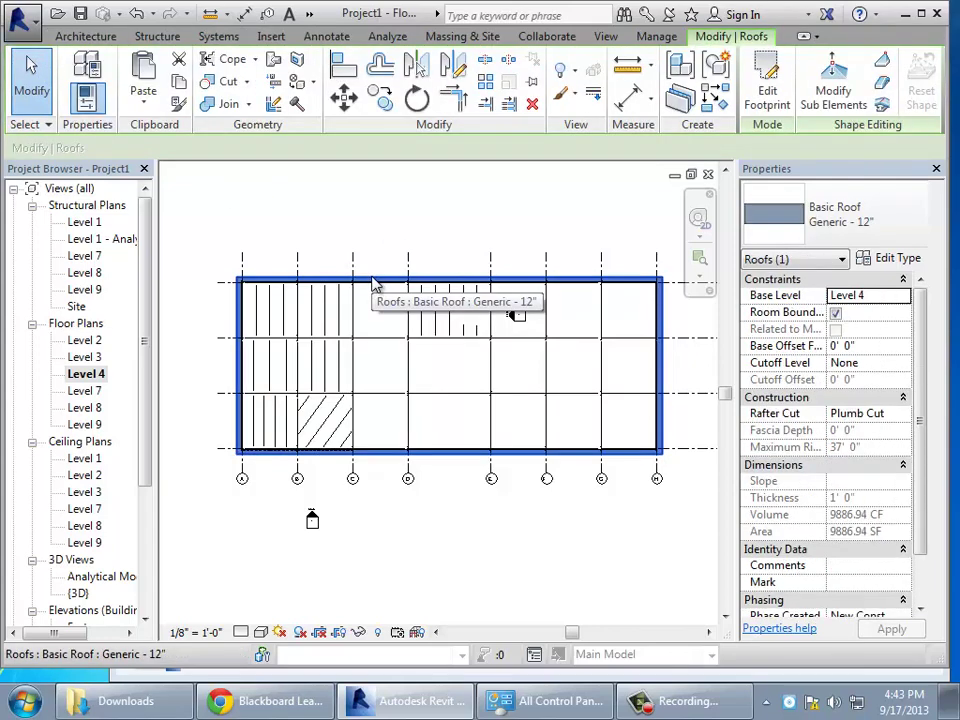
{"action": "left_click", "coordinate": [895, 259]}
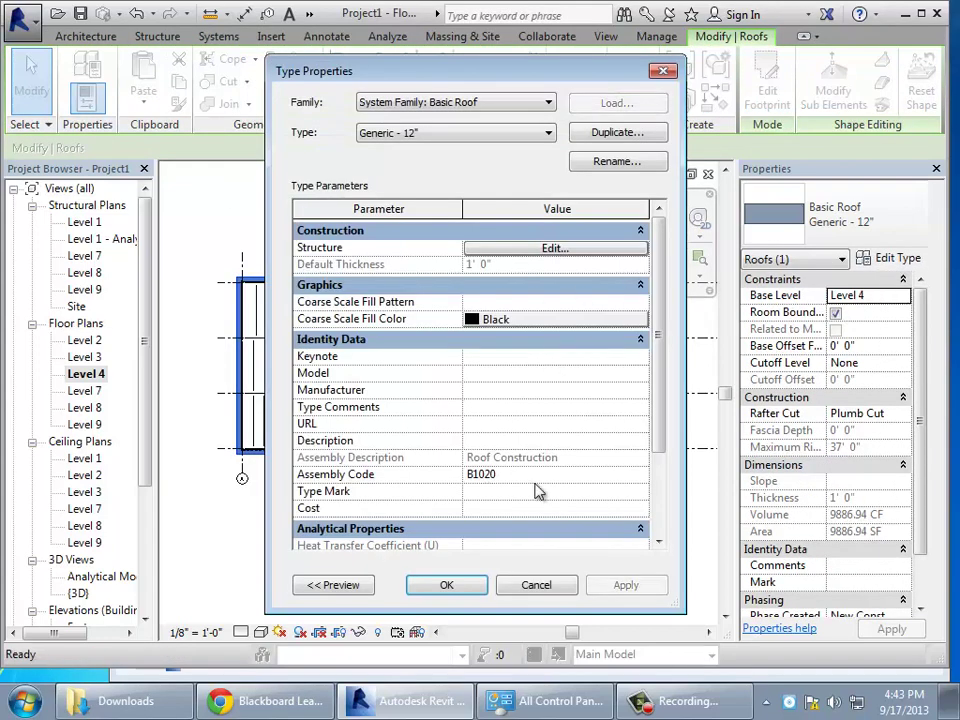
{"action": "left_click", "coordinate": [536, 585]}
{"action": "key", "text": "Escape"}
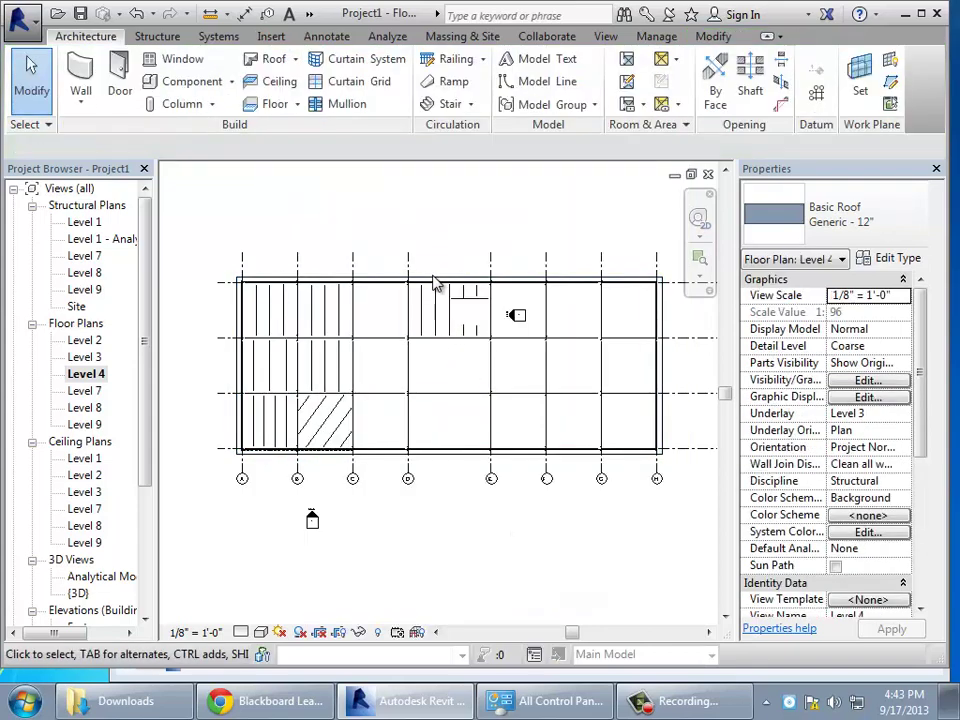
- Edit the roof's footprint so that all four boundary lines define slope, and finish the sketch
{"action": "left_click", "coordinate": [435, 286]}
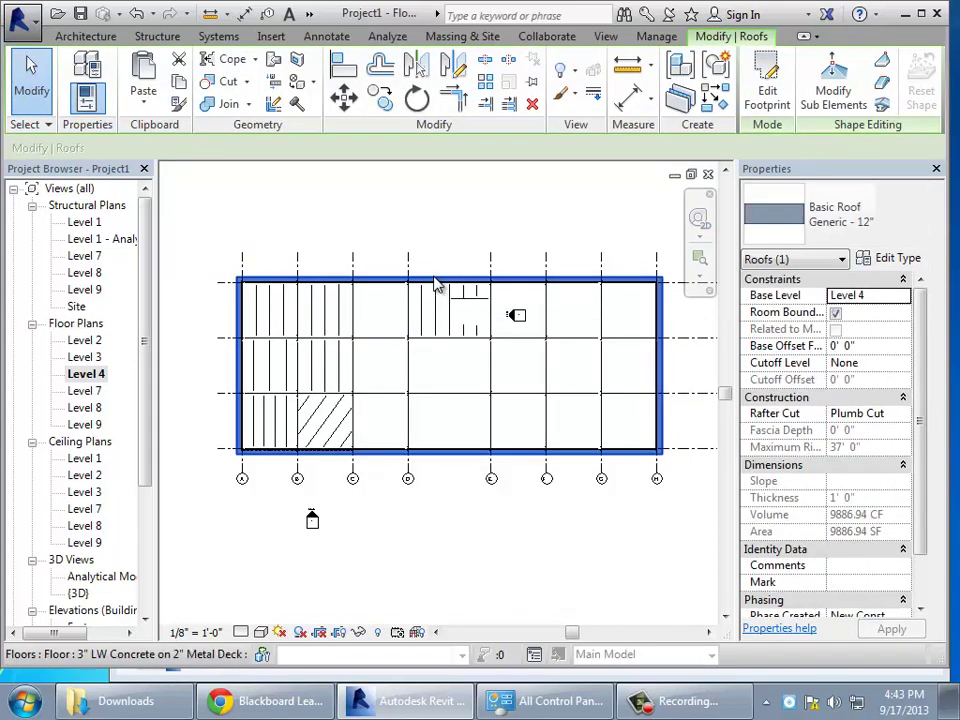
{"action": "left_click", "coordinate": [765, 95]}
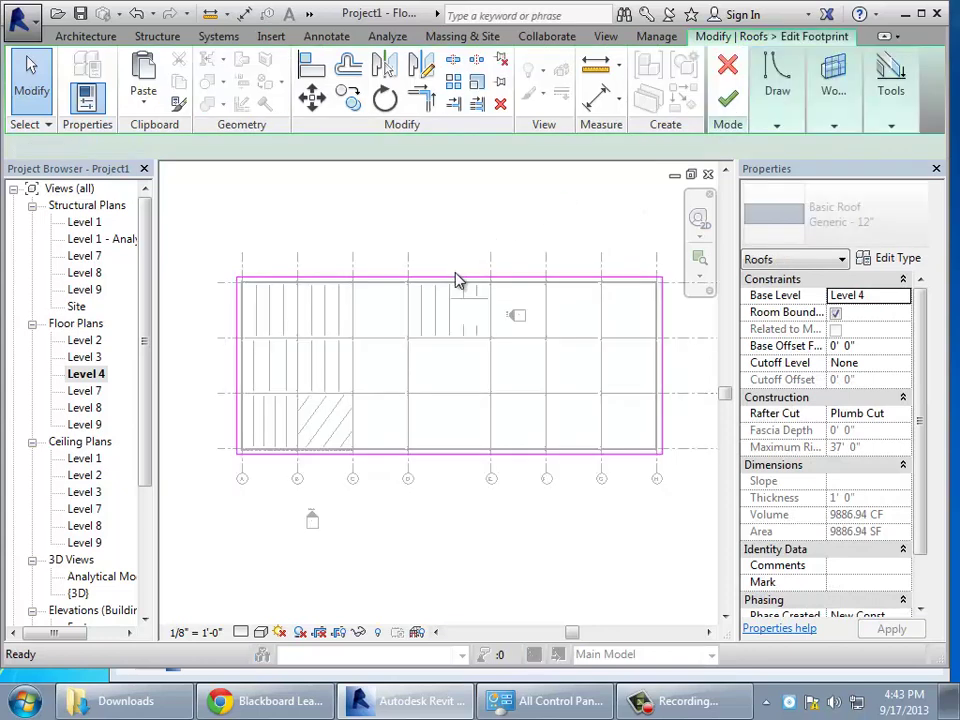
{"action": "key", "text": "Tab"}
{"action": "left_click", "coordinate": [457, 285]}
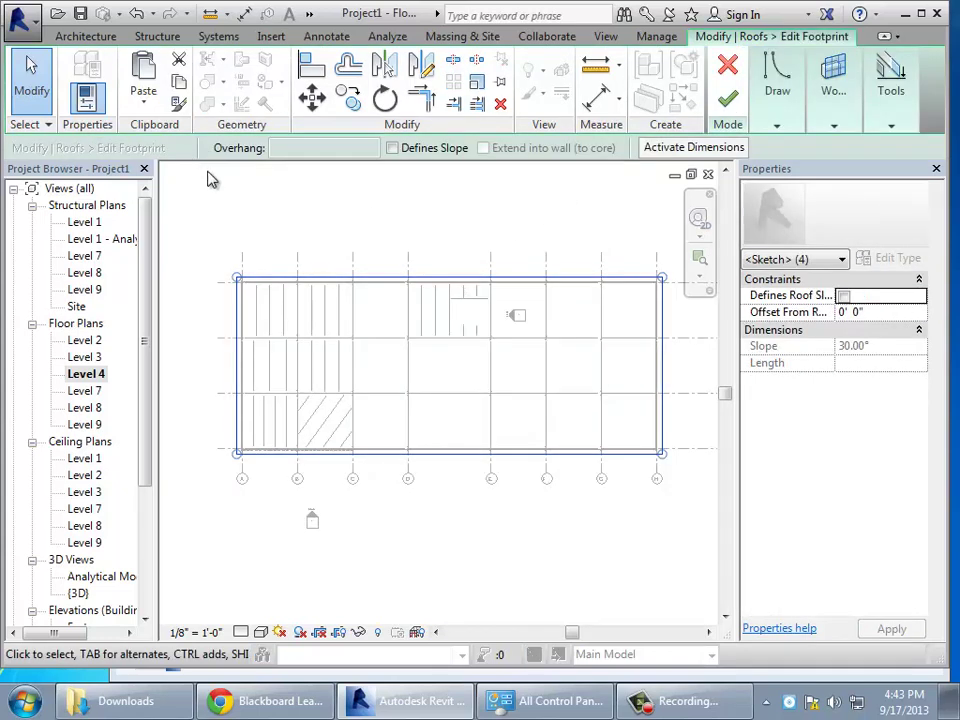
{"action": "left_click", "coordinate": [393, 149]}
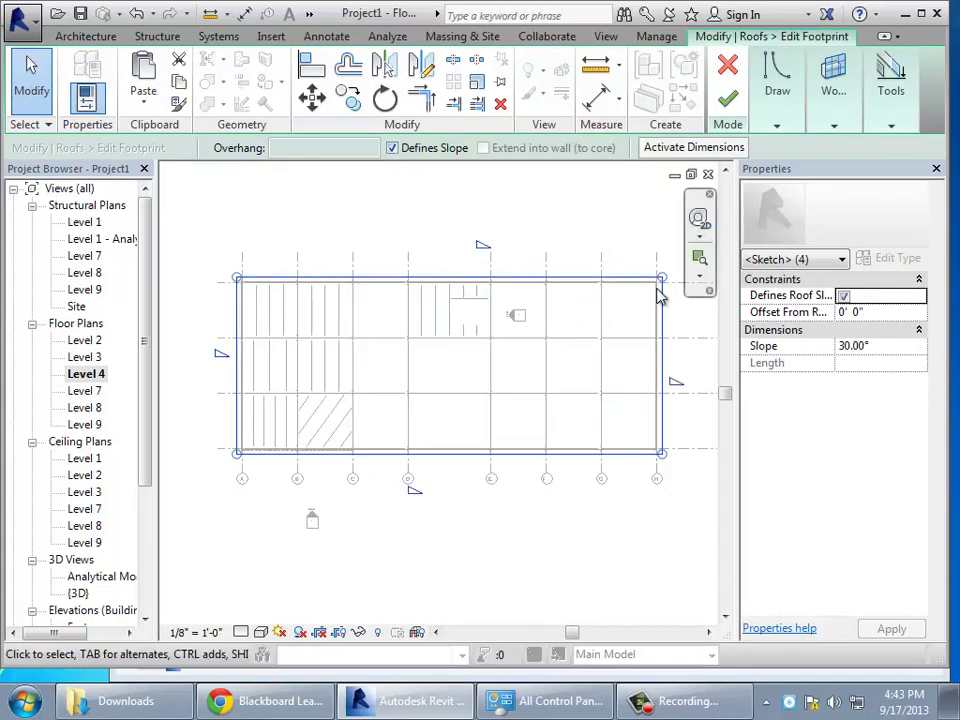
{"action": "left_click", "coordinate": [728, 98]}
{"action": "left_click", "coordinate": [586, 174]}
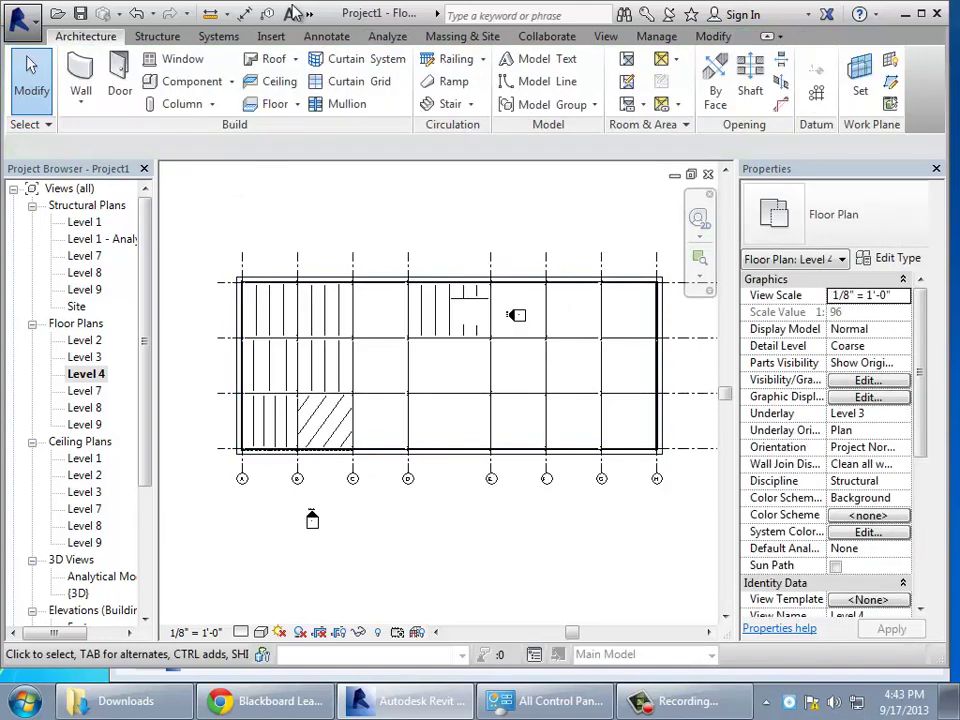
- Open the default 3D view and turn on the visibility of the Roofs model category
{"action": "left_click", "coordinate": [307, 15]}
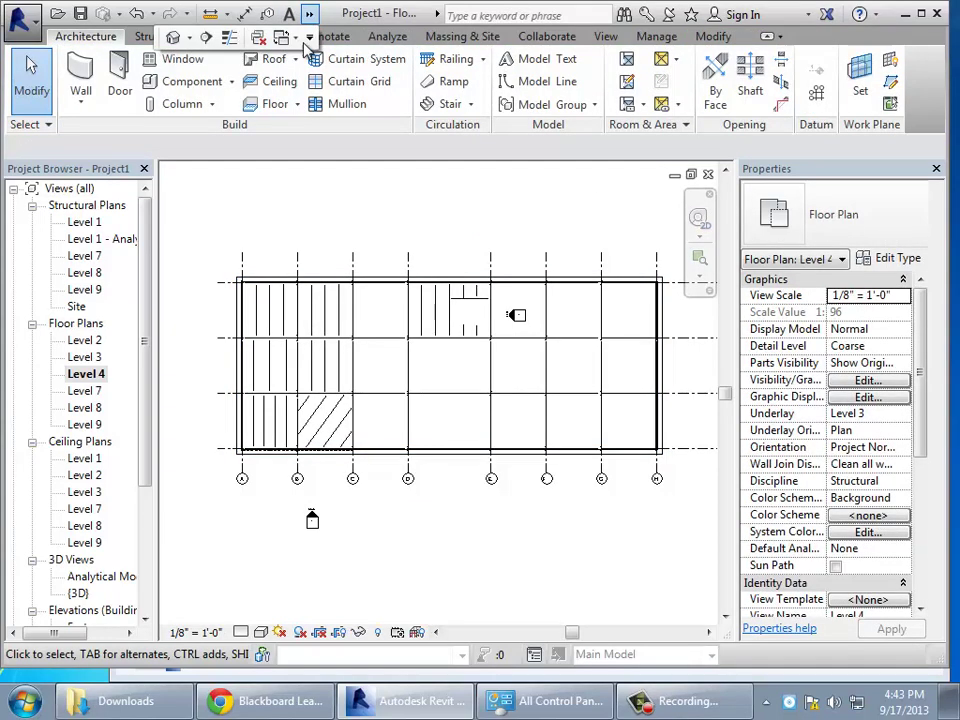
{"action": "left_click", "coordinate": [173, 38]}
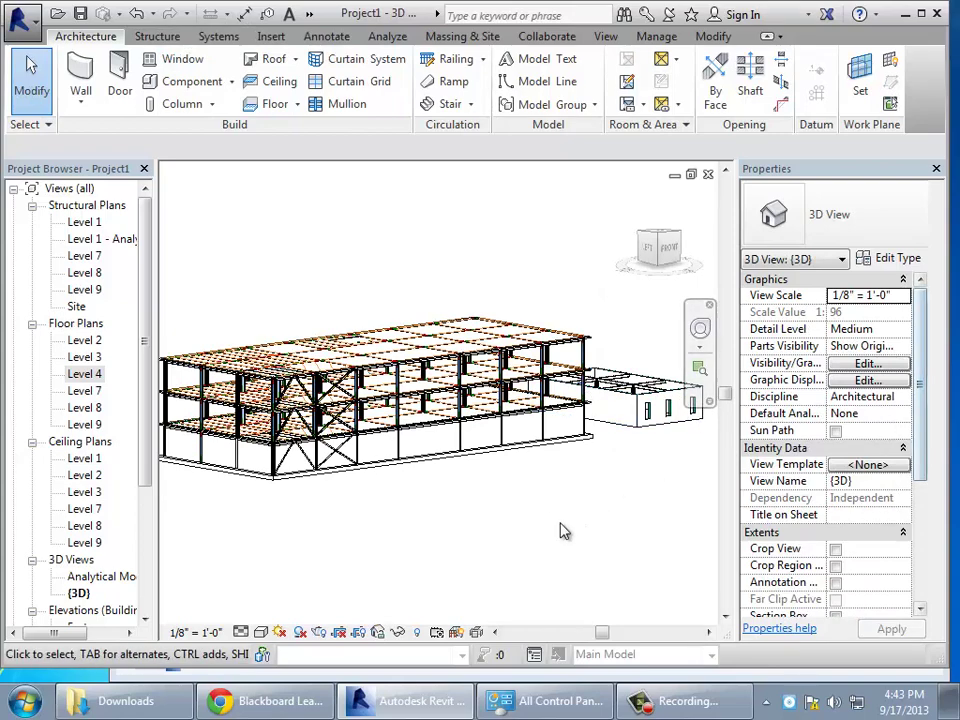
{"action": "scroll", "coordinate": [447, 420], "scroll_direction": "up", "scroll_amount": 2}
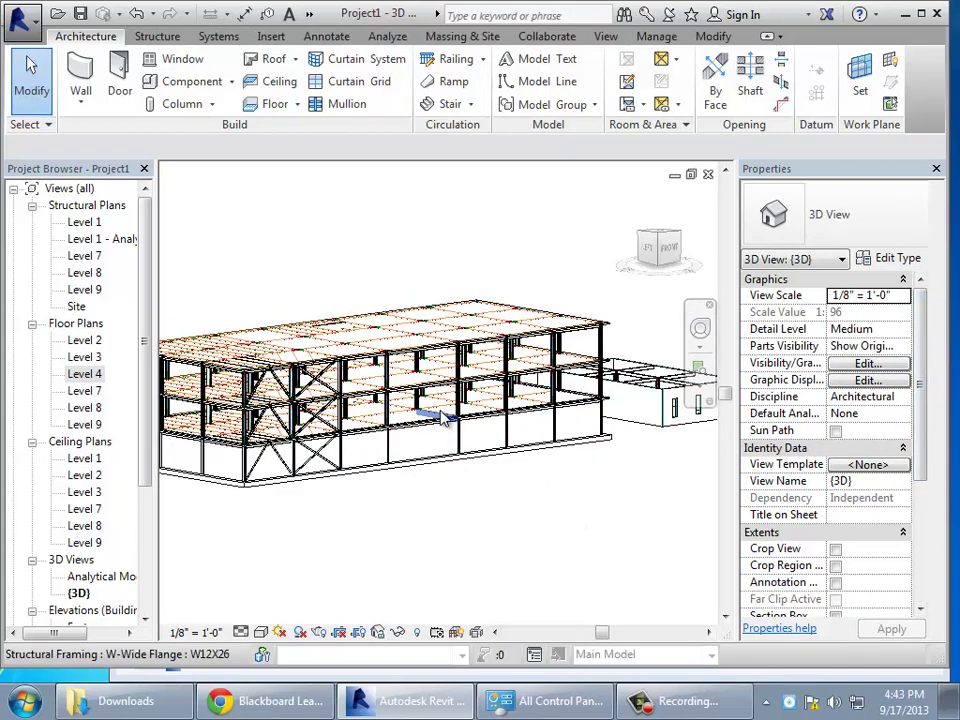
{"action": "scroll", "coordinate": [450, 420], "scroll_direction": "up", "scroll_amount": 2}
{"action": "key", "text": "v"}
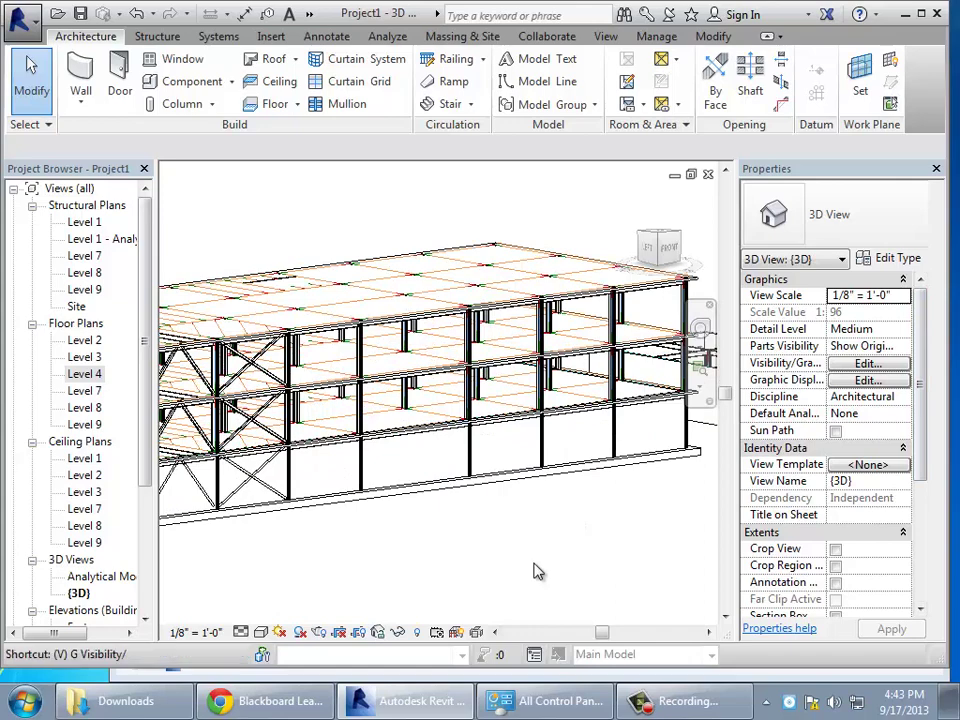
{"action": "key", "text": "g"}
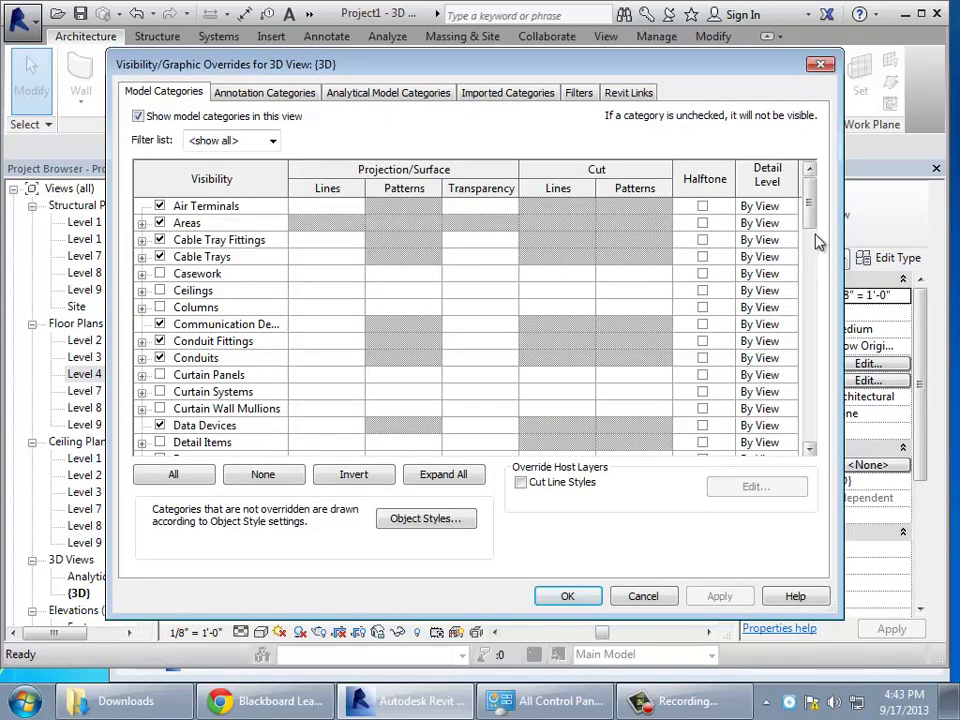
{"action": "left_click_drag", "start_coordinate": [812, 228], "coordinate": [810, 378]}
{"action": "left_click", "coordinate": [160, 240]}
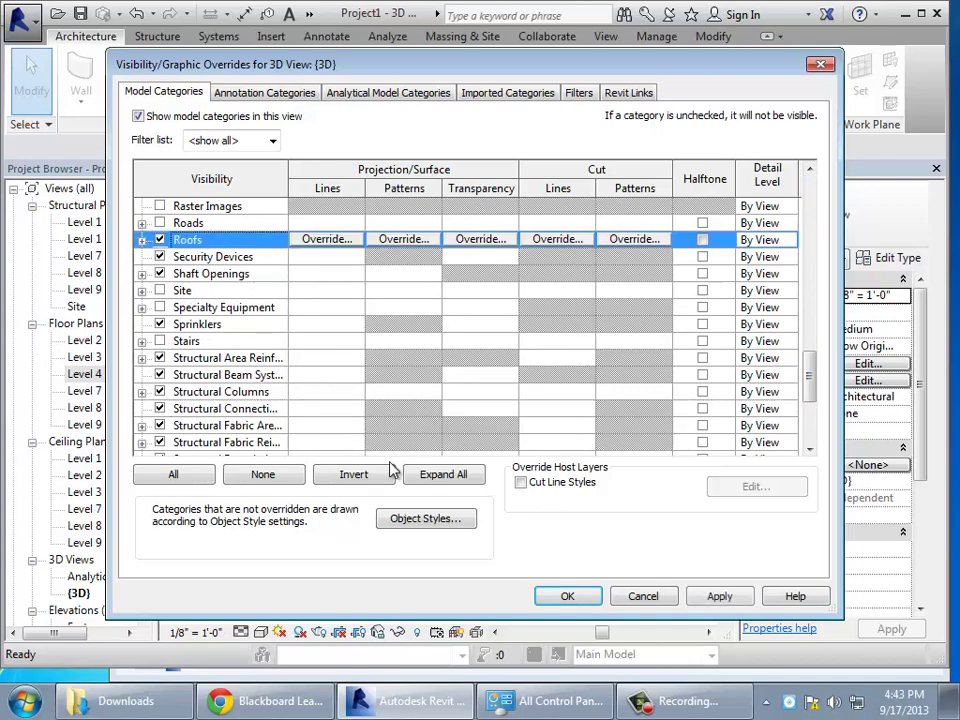
{"action": "left_click", "coordinate": [567, 595]}
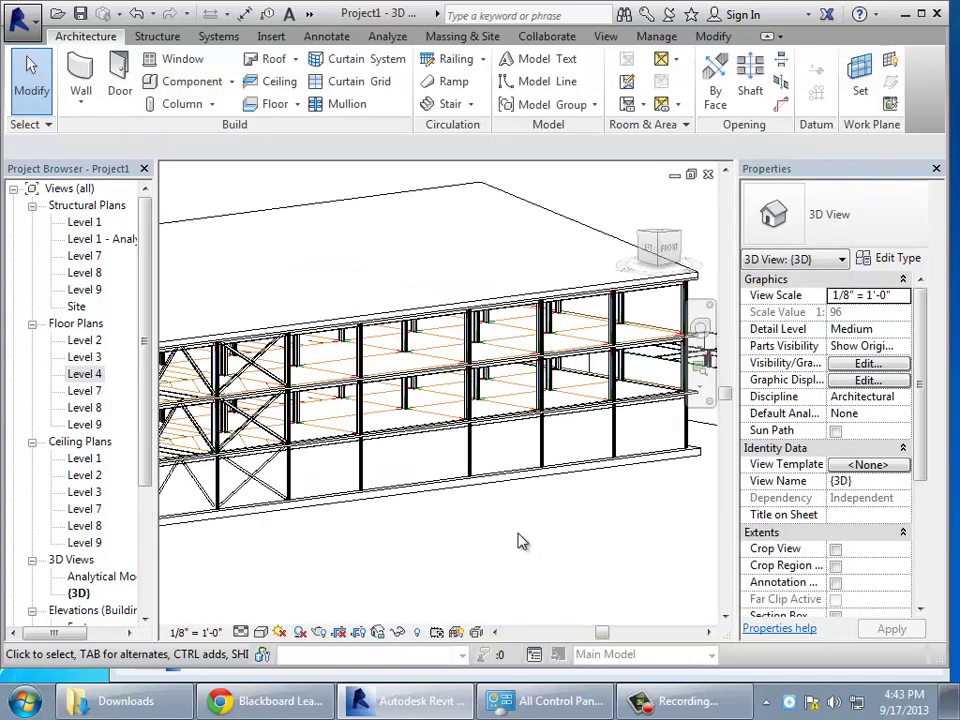
- Select the hip roof and inspect its shape from the building's left side in 3D
{"action": "middle_click_drag", "start_coordinate": [518, 541], "coordinate": [485, 507], "text": "shift"}
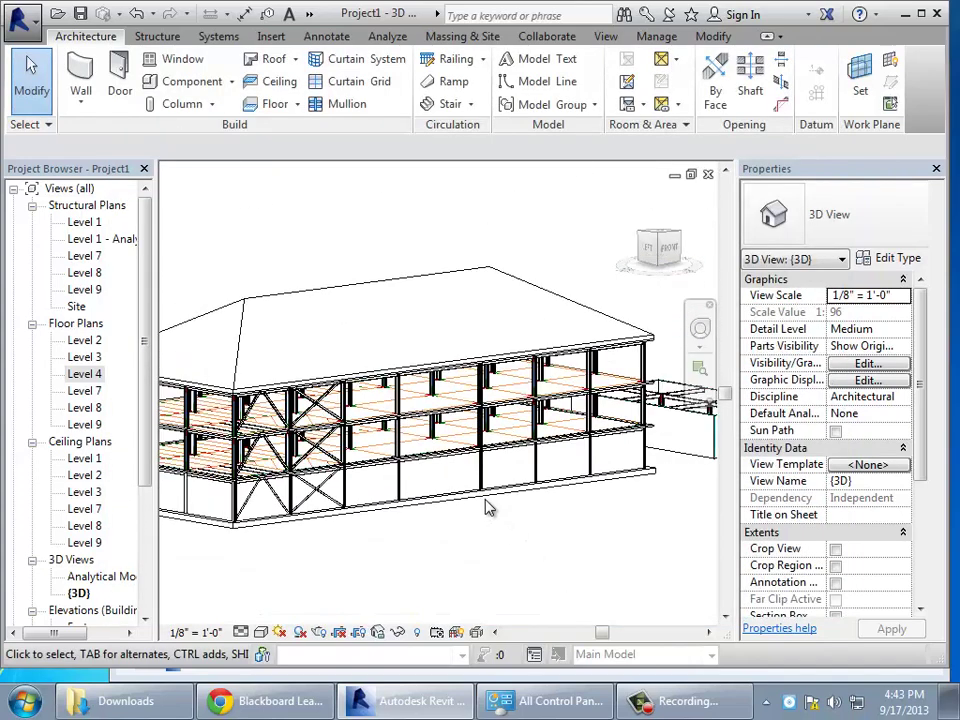
{"action": "left_click", "coordinate": [302, 293]}
{"action": "left_click", "coordinate": [699, 370]}
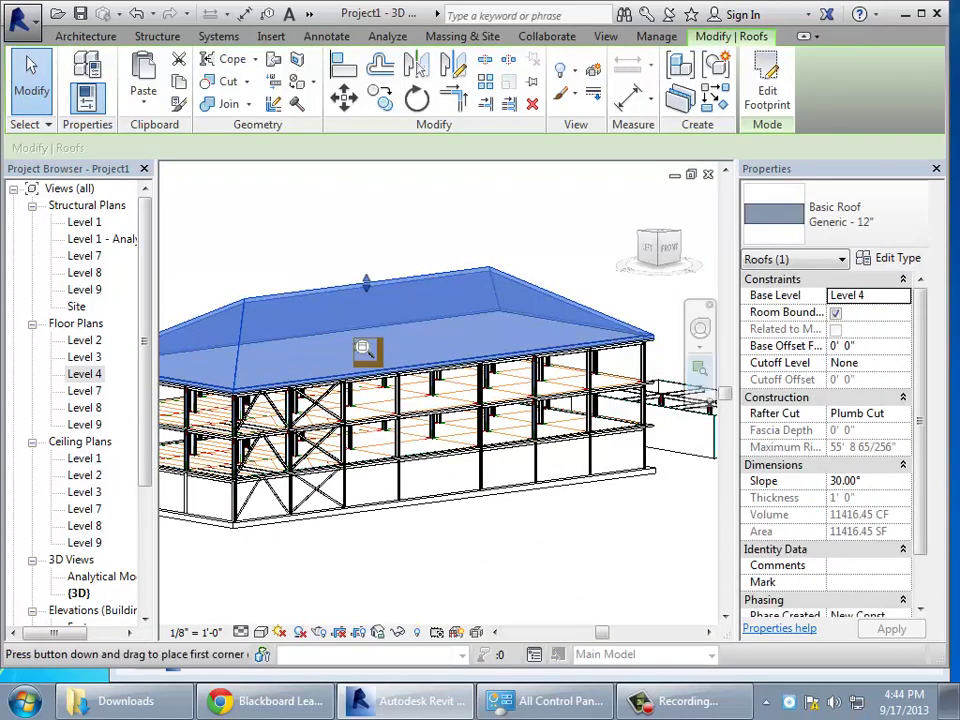
{"action": "left_click", "coordinate": [696, 334]}
{"action": "left_click_drag", "start_coordinate": [385, 508], "coordinate": [566, 464]}
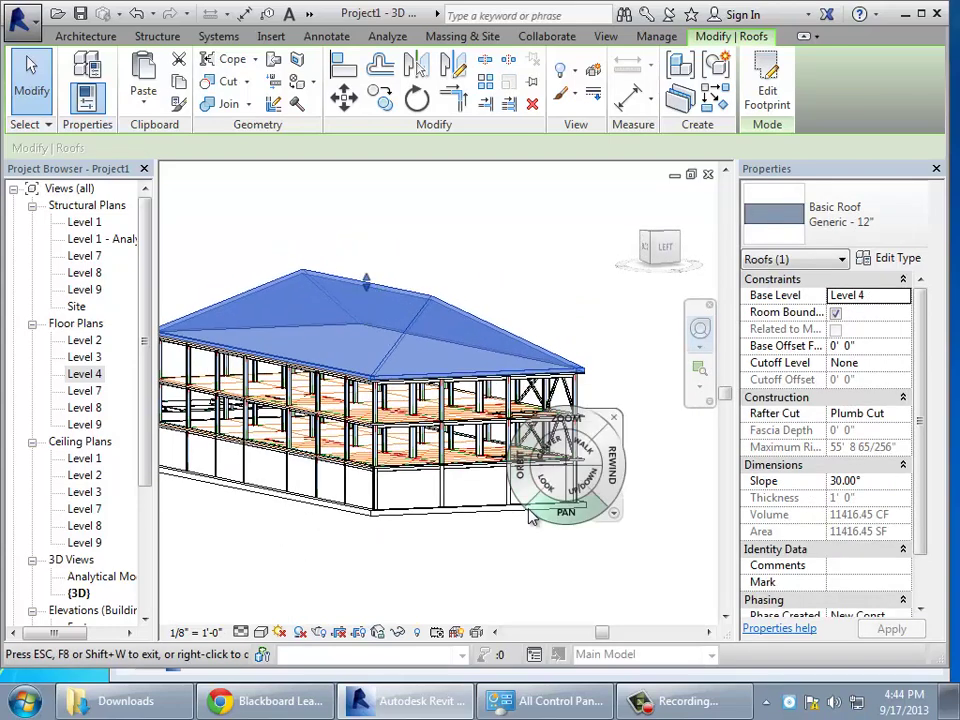
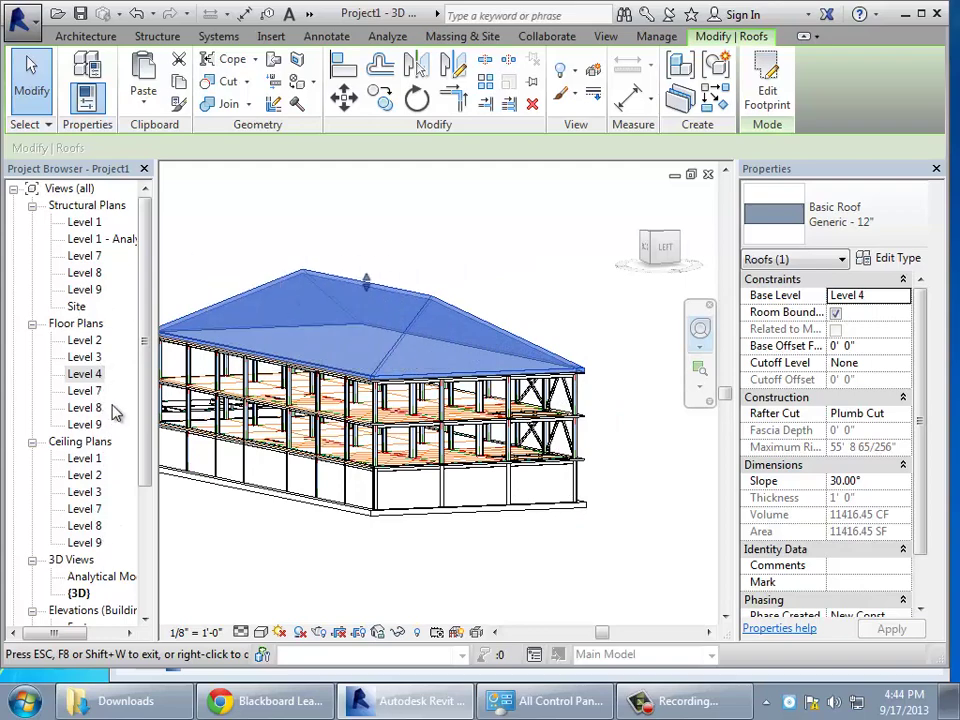
- Cut a building section across the full building between grids D and E on the Level 4 floor plan, and open its view
{"action": "double_click", "coordinate": [100, 374]}
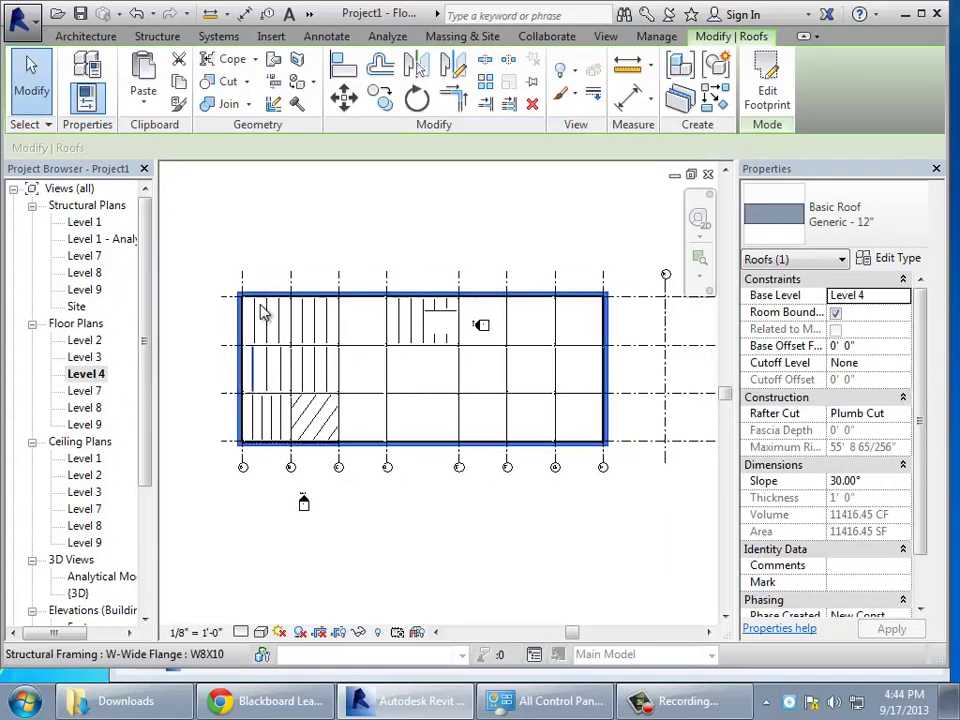
{"action": "left_click", "coordinate": [603, 37]}
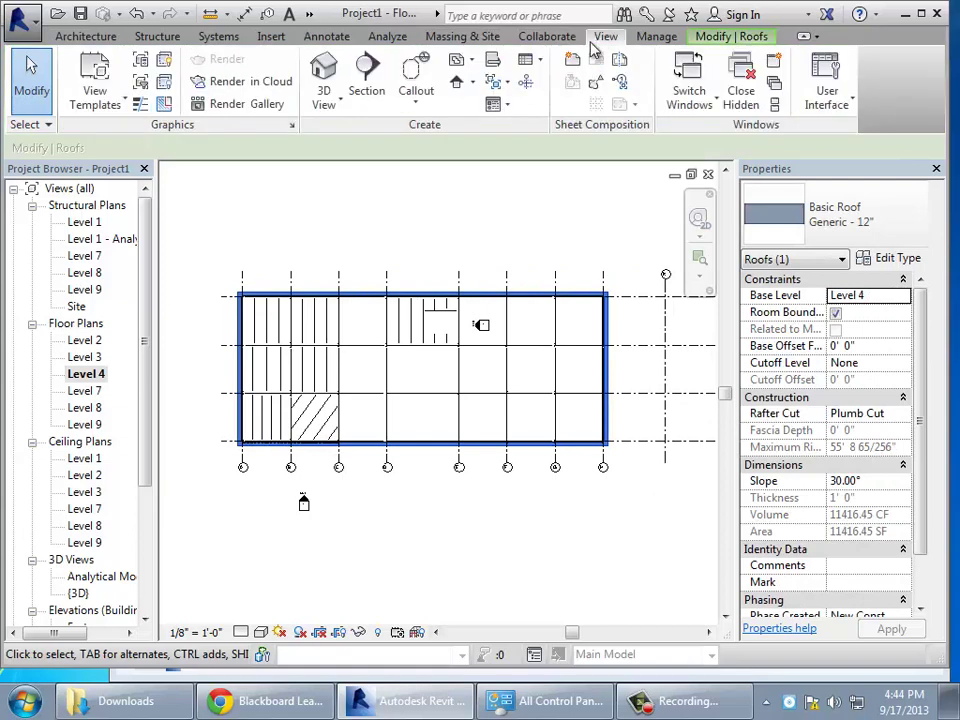
{"action": "left_click", "coordinate": [366, 100]}
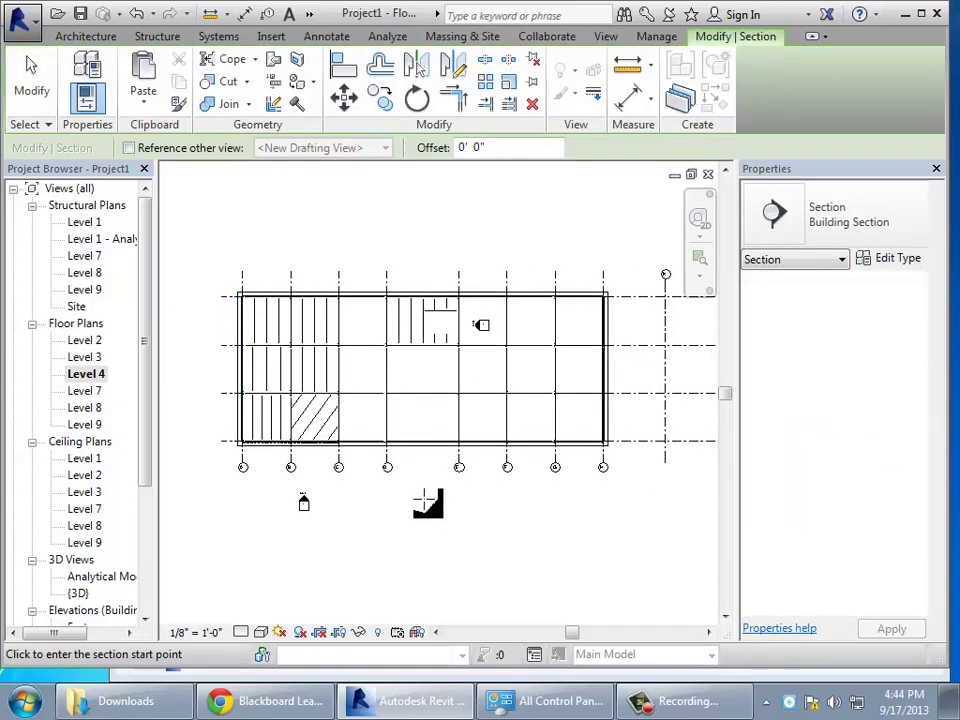
{"action": "left_click", "coordinate": [422, 505]}
{"action": "left_click", "coordinate": [422, 215]}
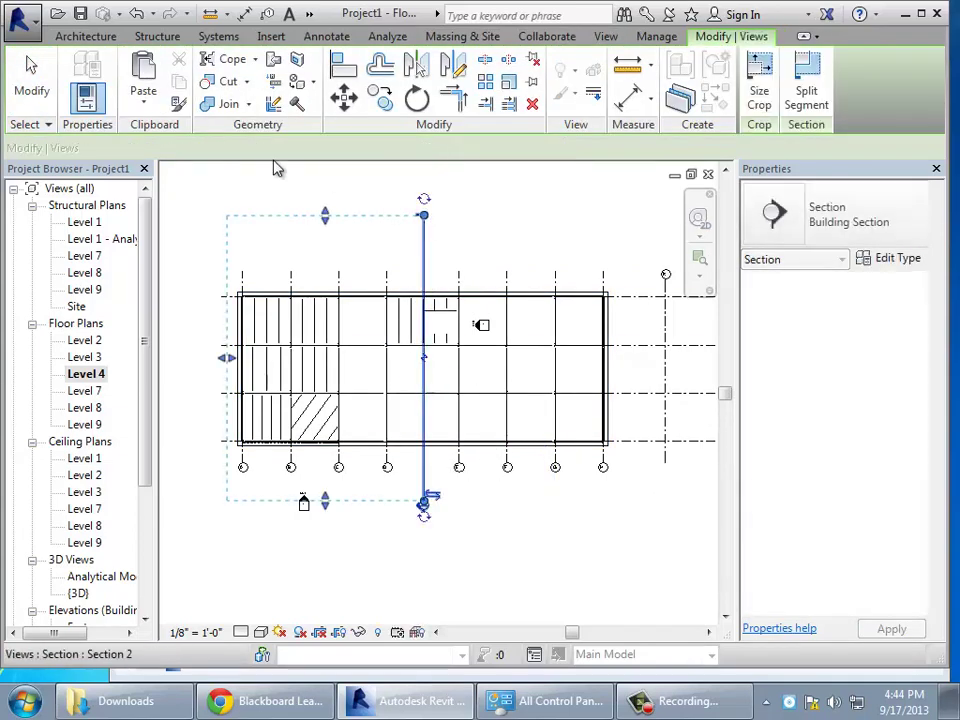
{"action": "left_click", "coordinate": [30, 86]}
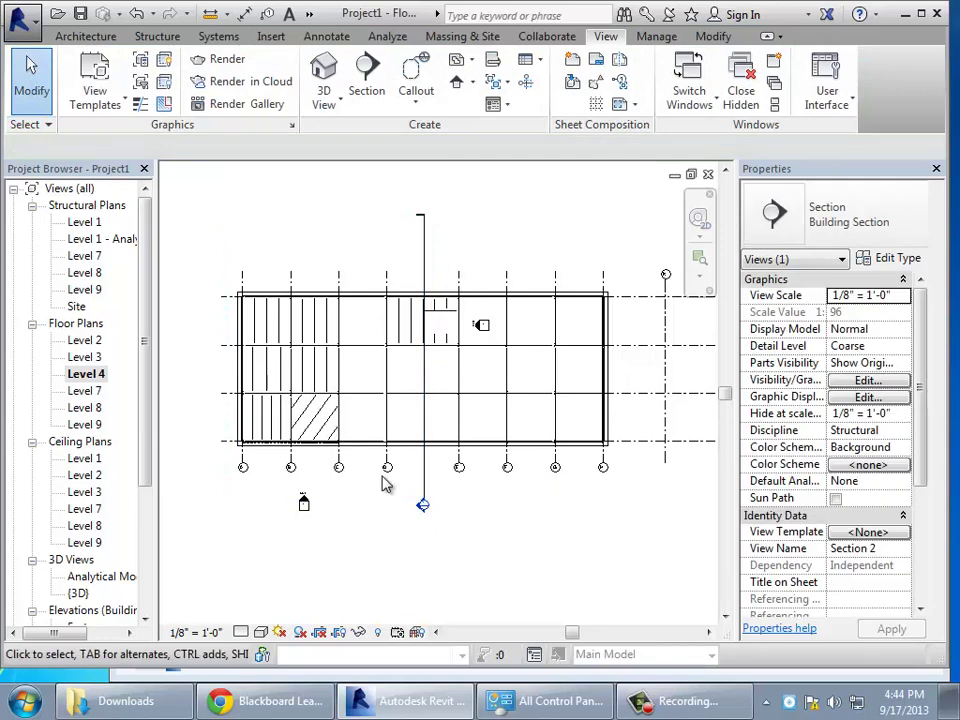
{"action": "double_click", "coordinate": [422, 507]}
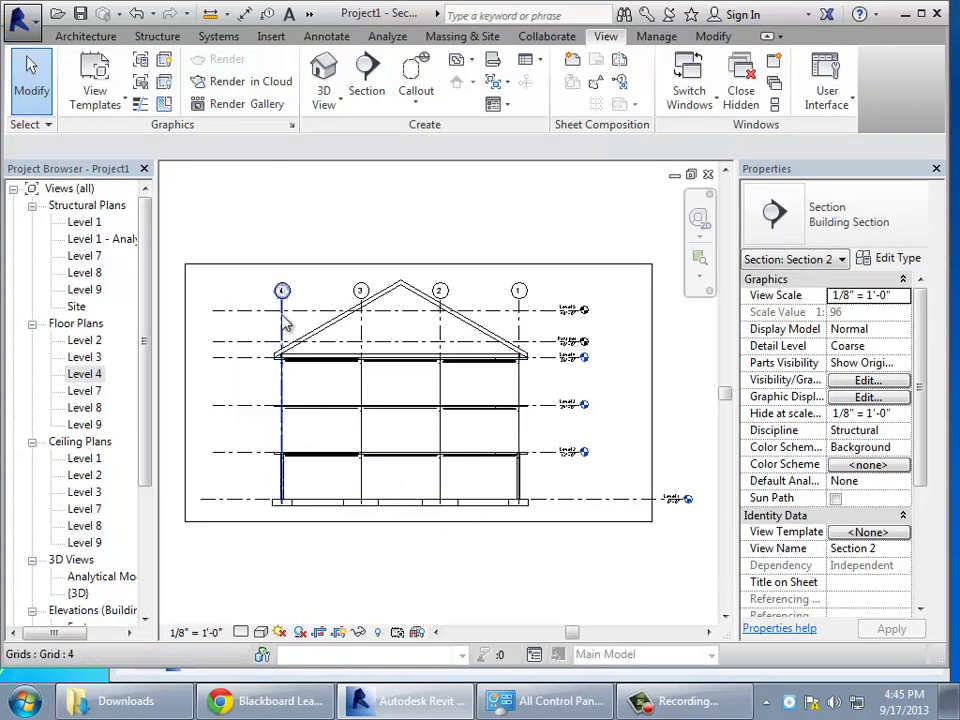
- Place a reference plane in the section by picking the upper edge of the roof slope on the grid 3 side
{"action": "scroll", "coordinate": [285, 325], "scroll_direction": "up", "scroll_amount": 4}
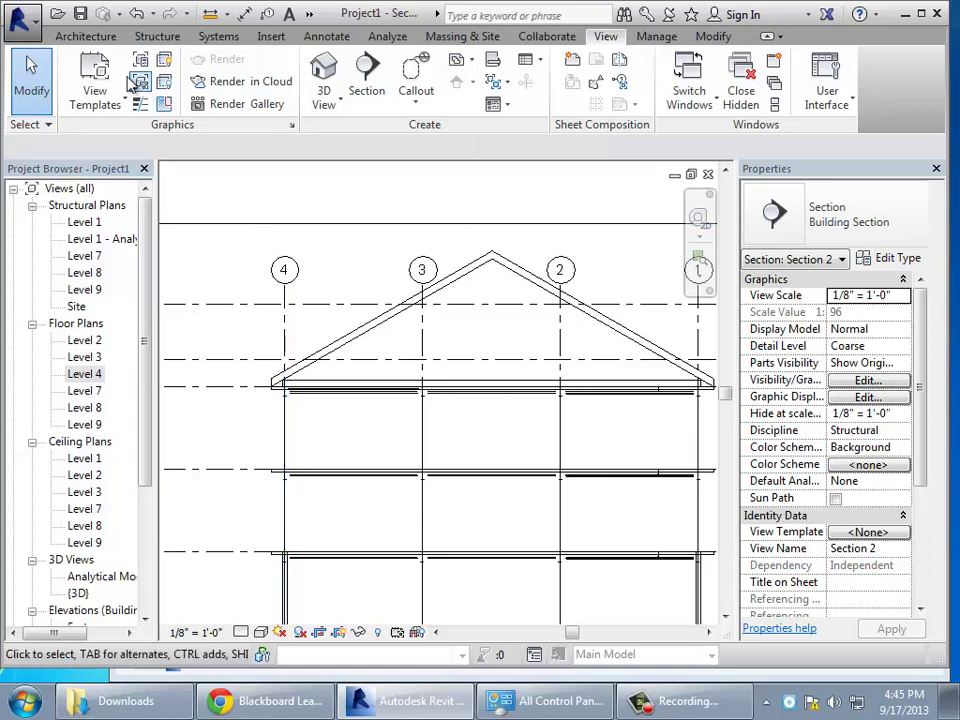
{"action": "left_click", "coordinate": [88, 38]}
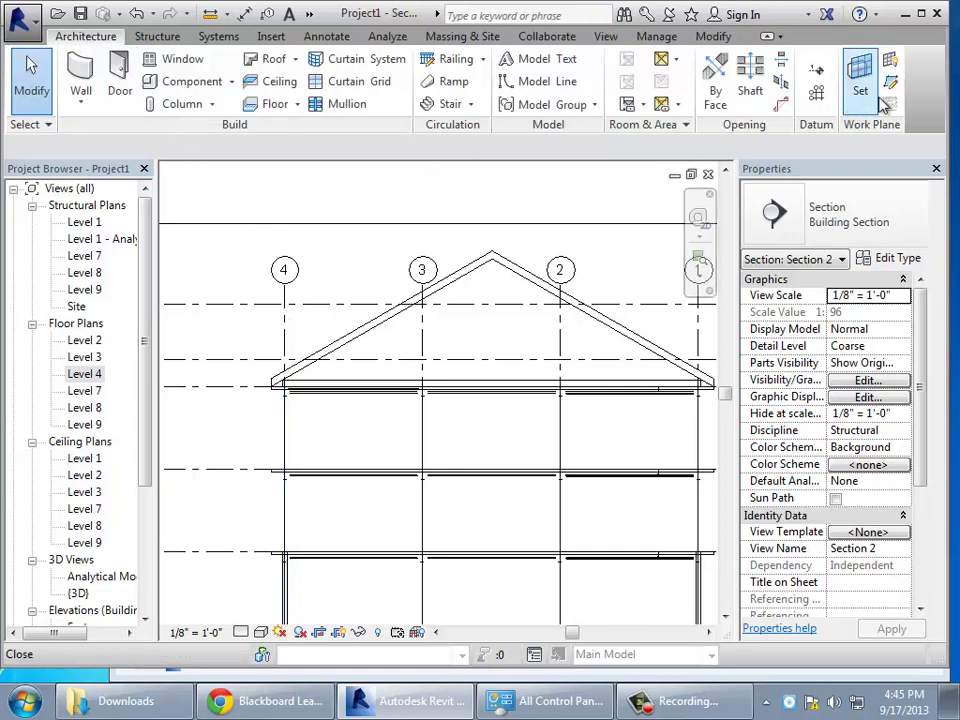
{"action": "left_click", "coordinate": [891, 88]}
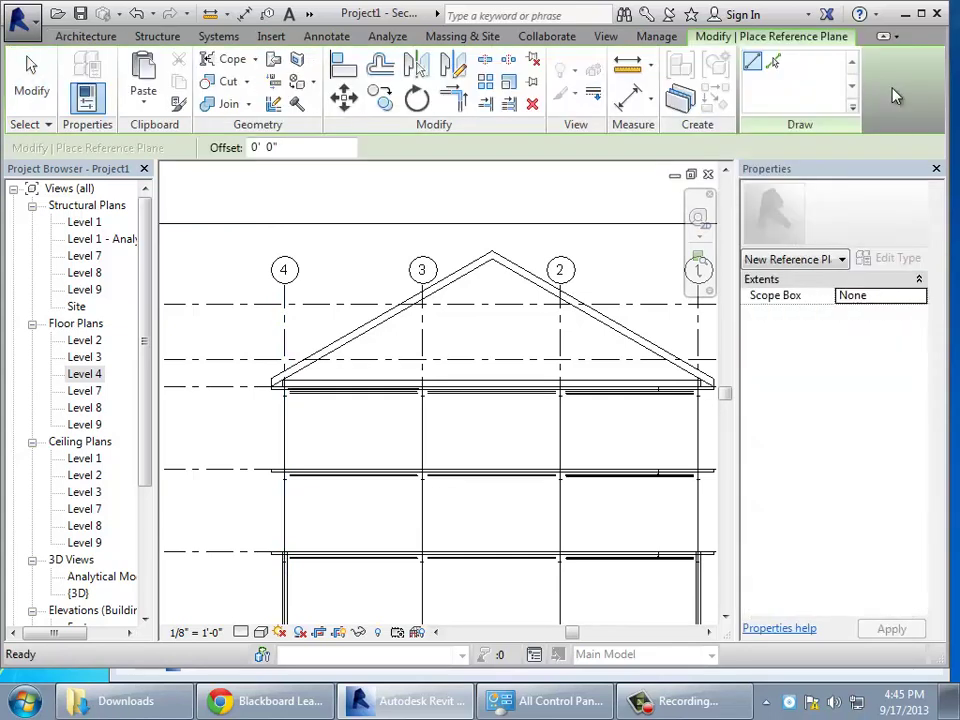
{"action": "left_click", "coordinate": [773, 64]}
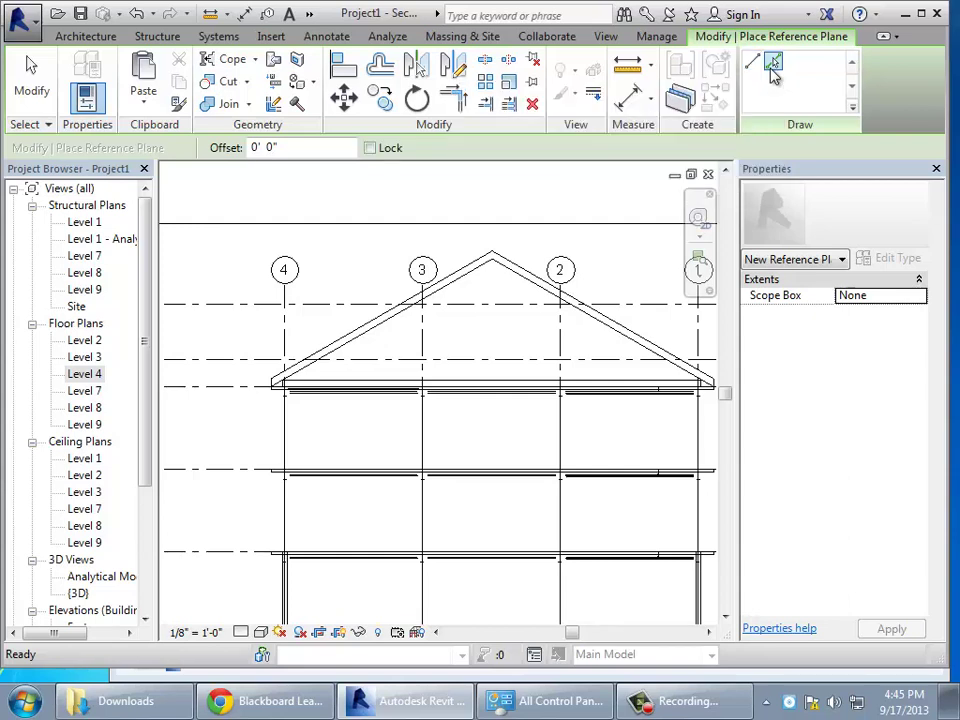
{"action": "left_click", "coordinate": [452, 284]}
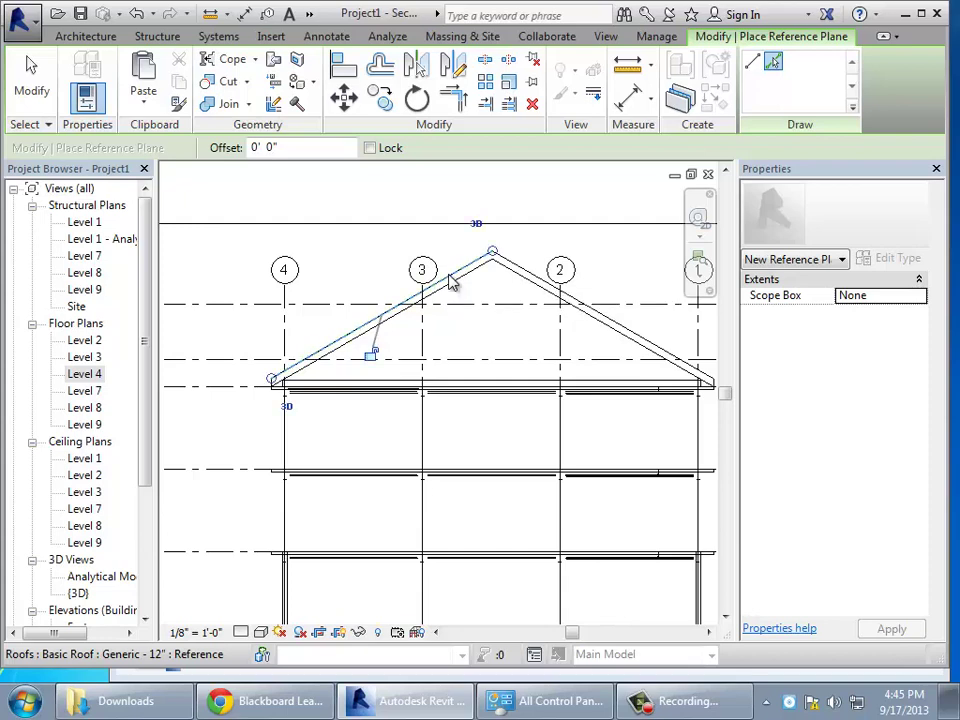
{"action": "left_click", "coordinate": [31, 82]}
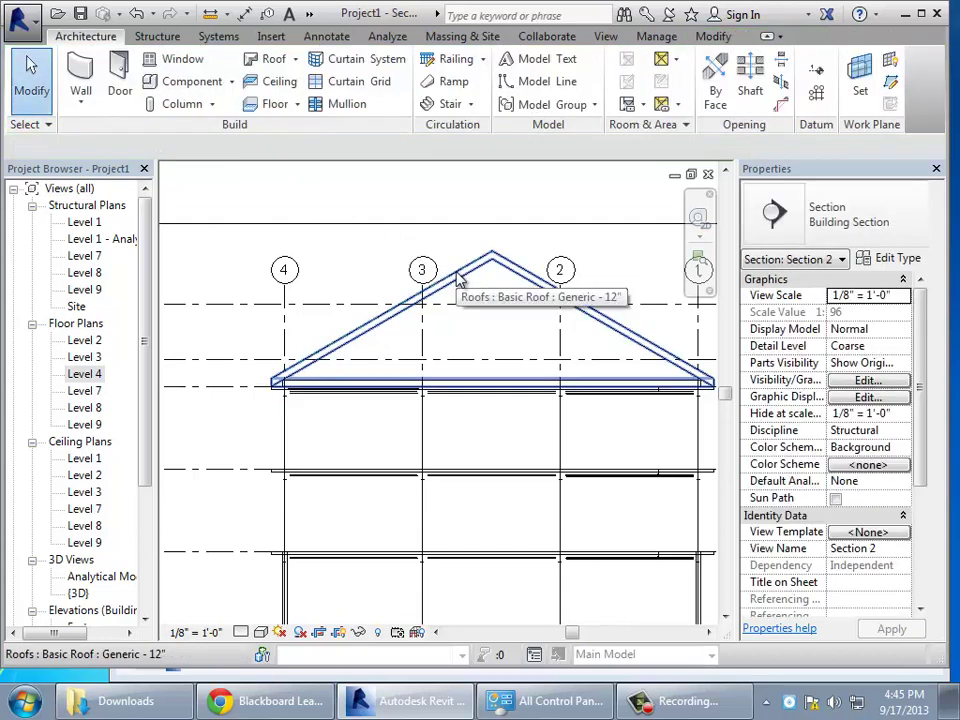
{"action": "scroll", "coordinate": [457, 281], "scroll_direction": "up", "scroll_amount": 2}
{"action": "scroll", "coordinate": [457, 281], "scroll_direction": "up", "scroll_amount": 2}
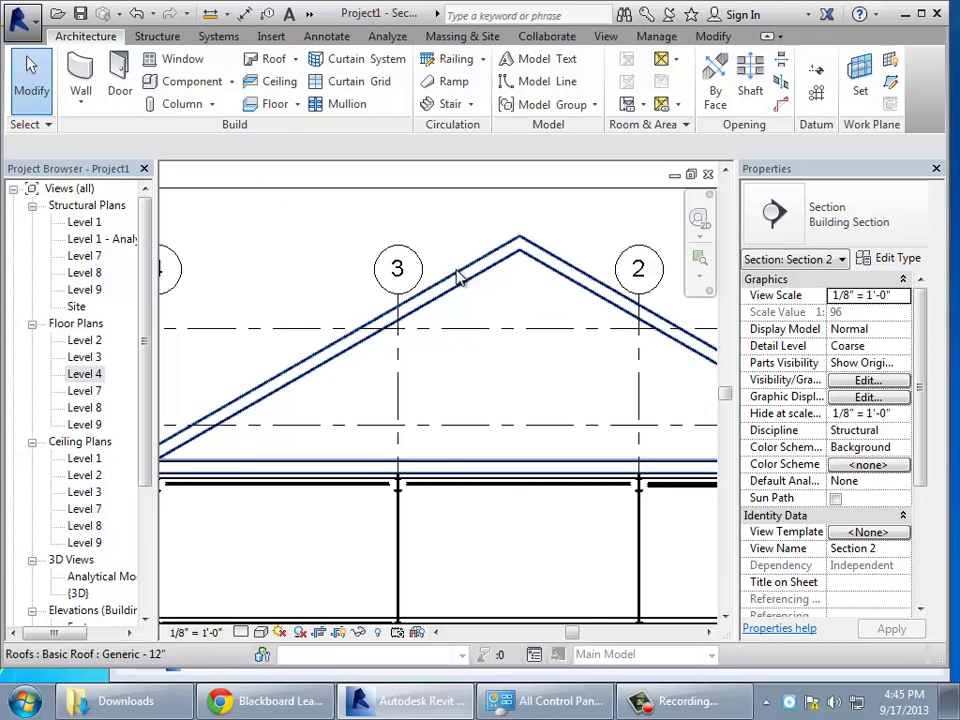
- Select the reference plane on the grid 3 side of the roof slope and name it Roof Left
{"action": "key", "text": "Tab"}
{"action": "left_click", "coordinate": [457, 274]}
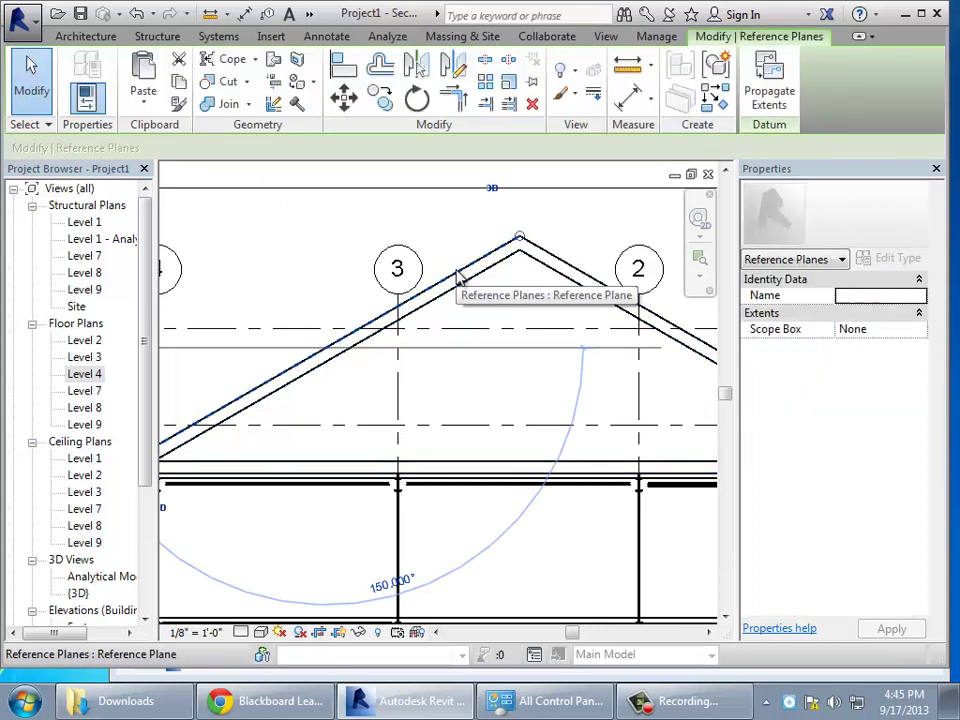
{"action": "left_click", "coordinate": [850, 298]}
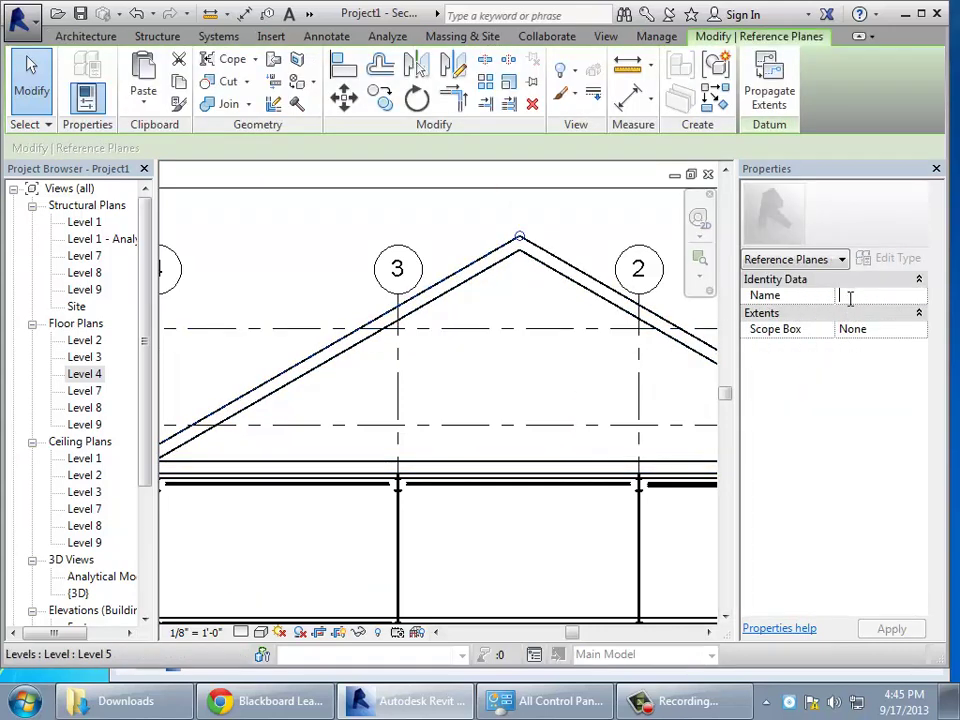
{"action": "type", "text": "Roof Left"}
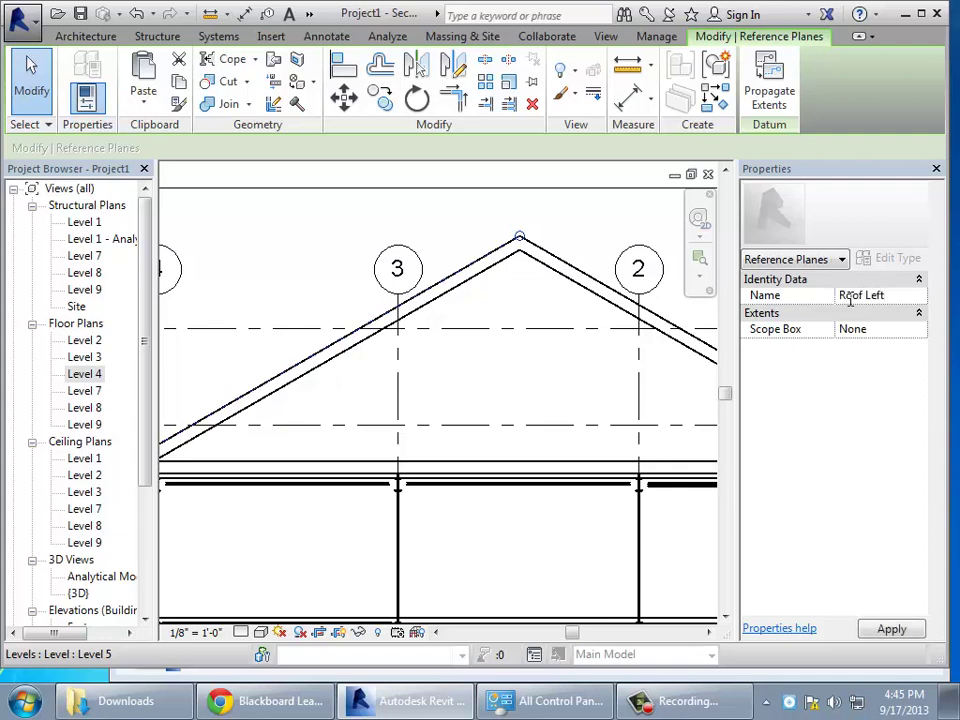
{"action": "left_click", "coordinate": [905, 632]}
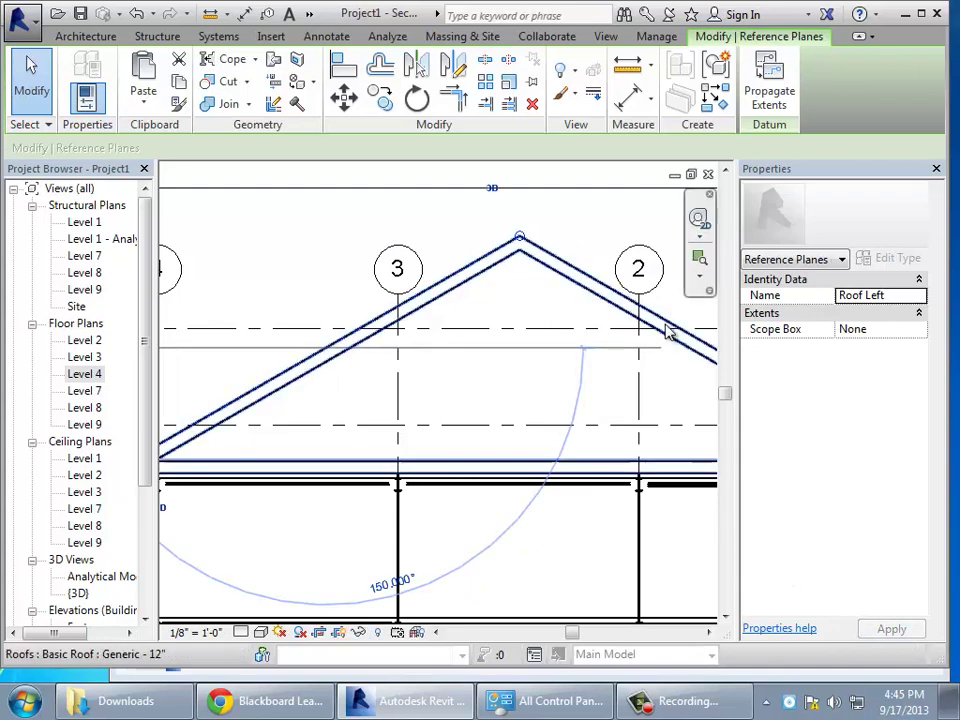
{"action": "left_click", "coordinate": [546, 236]}
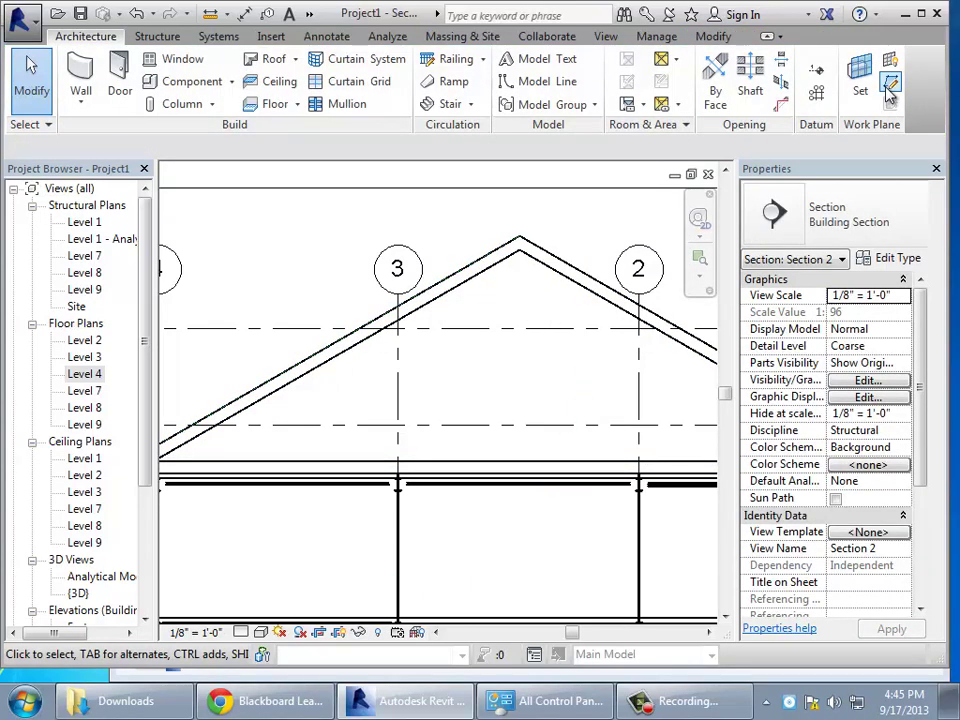
- Place a second reference plane by picking the upper edge of the roof slope on the grid 2 side
{"action": "left_click", "coordinate": [890, 84]}
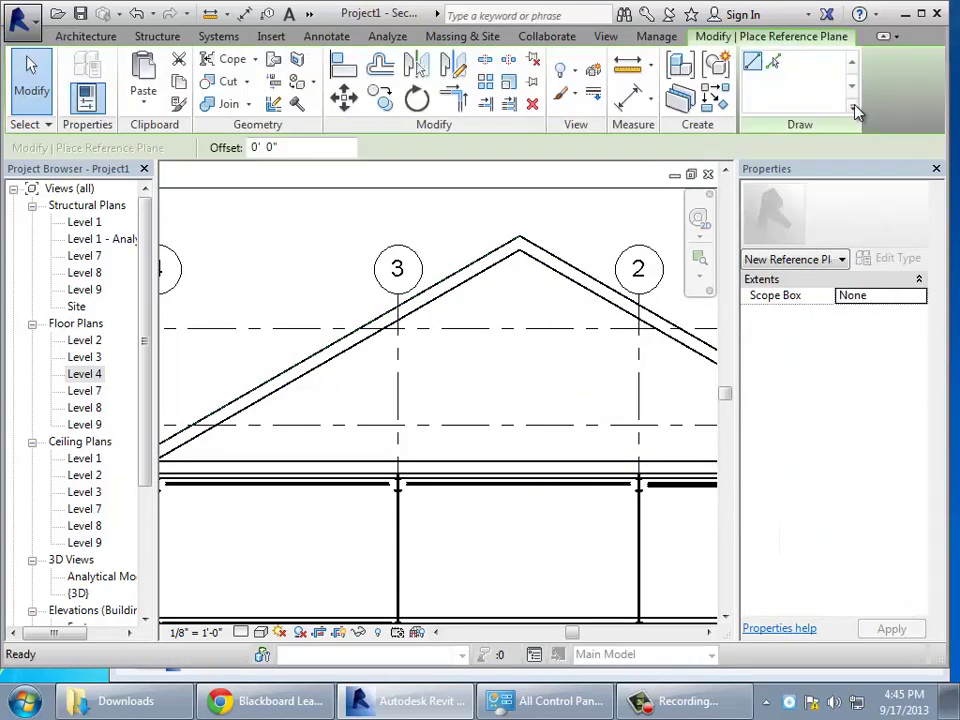
{"action": "left_click", "coordinate": [605, 293]}
{"action": "left_click", "coordinate": [31, 78]}
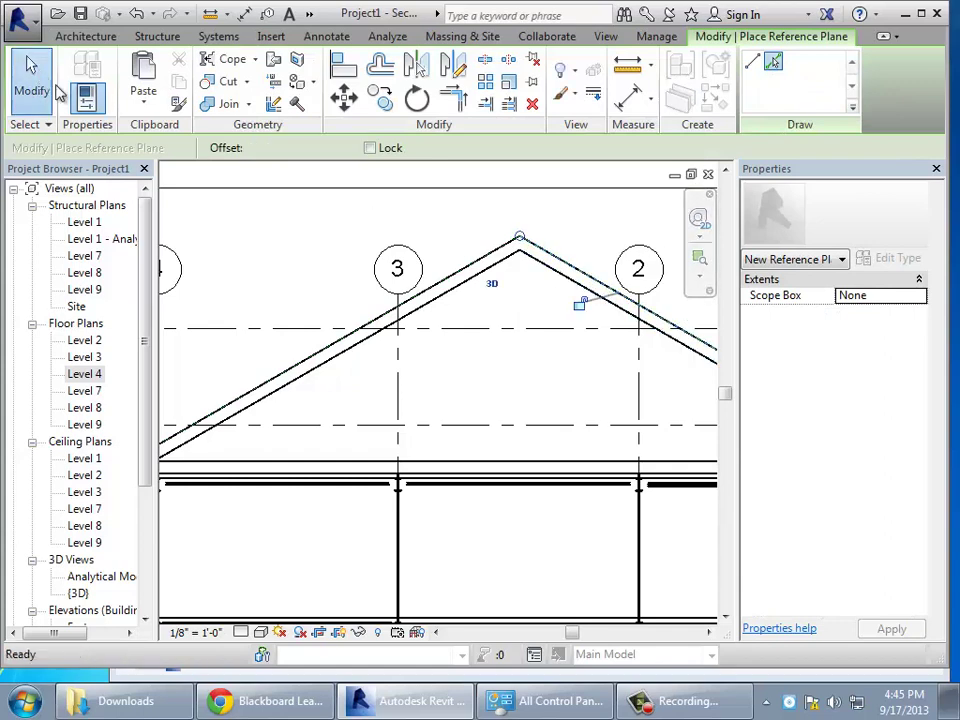
- Select the reference plane on the grid 2 side of the roof slope and name it Roof Right
{"action": "key", "text": "Tab"}
{"action": "left_click", "coordinate": [575, 281]}
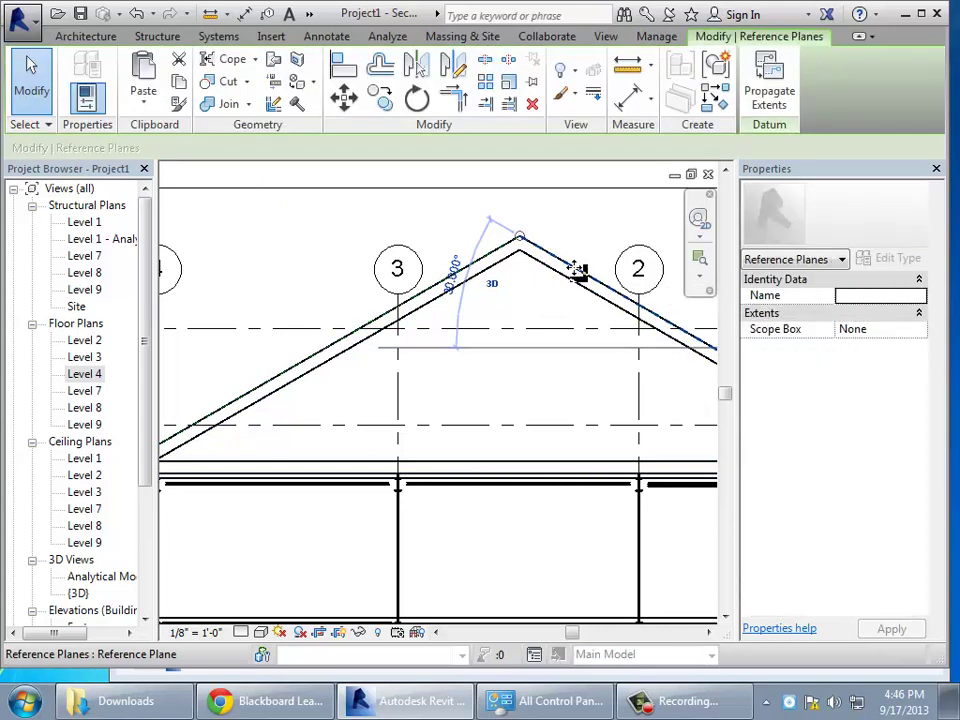
{"action": "left_click", "coordinate": [894, 295]}
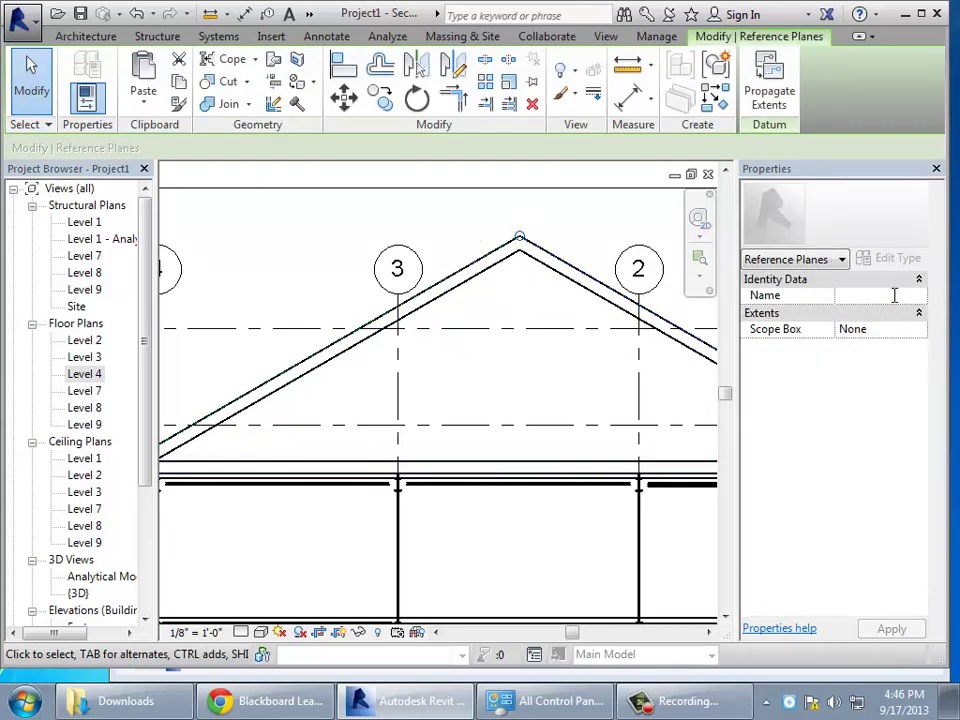
{"action": "type", "text": "Roof Right"}
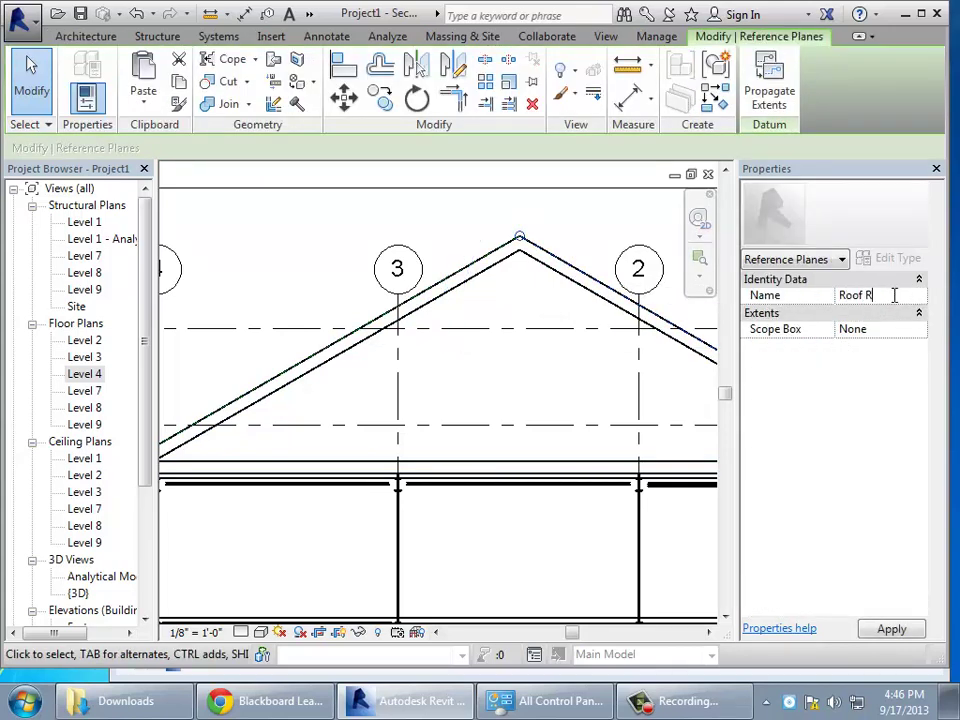
{"action": "left_click", "coordinate": [912, 630]}
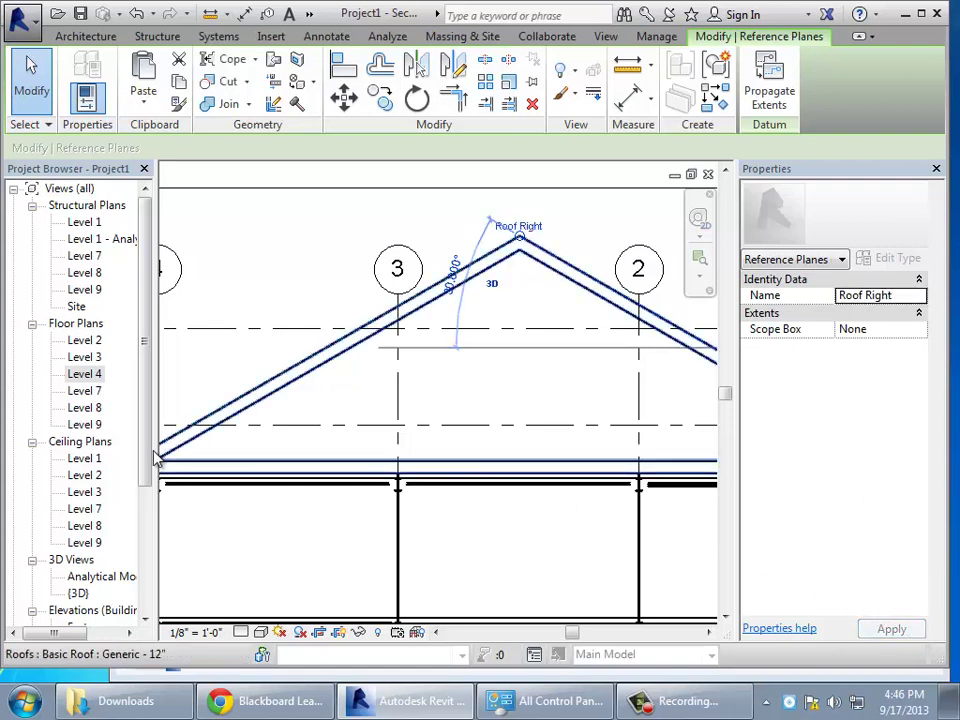
- Open the Level 4 floor plan and set its work plane to Reference Plane : Roof Left
{"action": "double_click", "coordinate": [92, 376]}
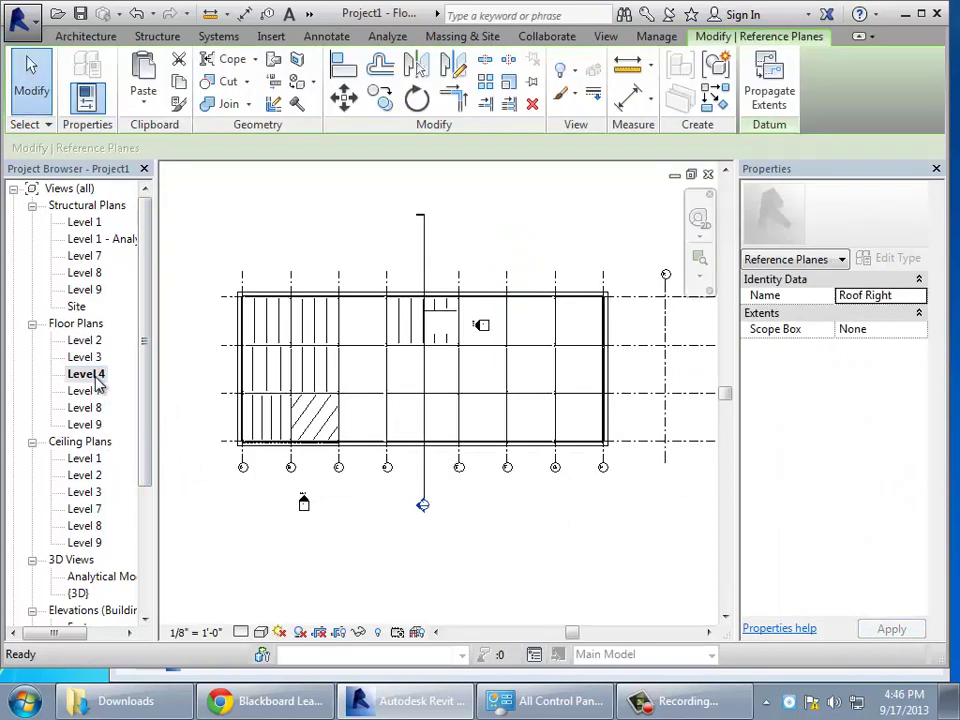
{"action": "scroll", "coordinate": [388, 490], "scroll_direction": "up", "scroll_amount": 1}
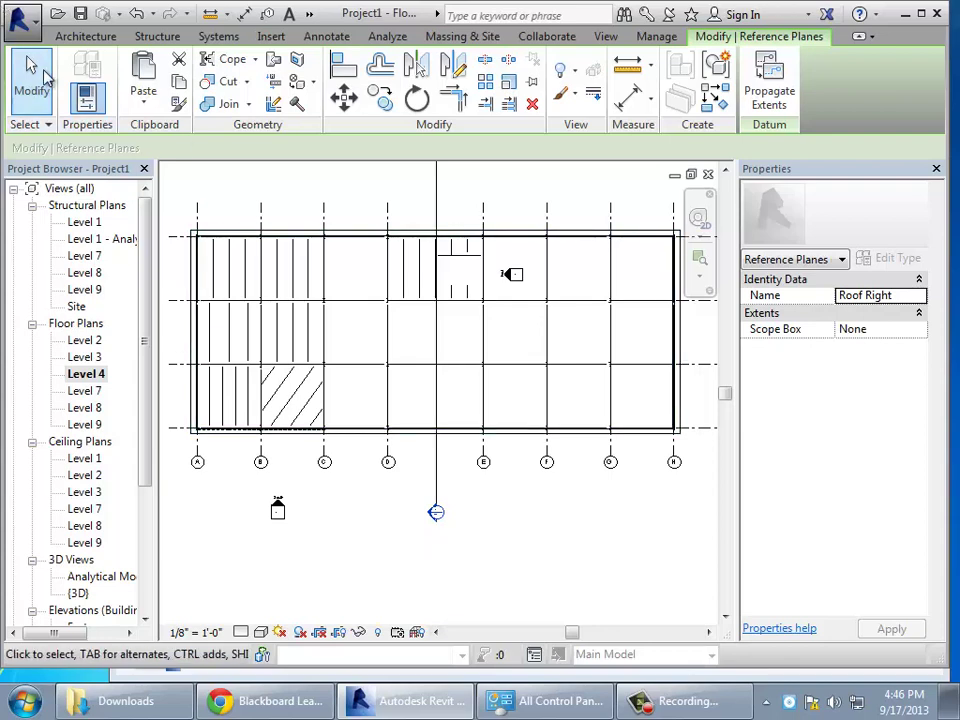
{"action": "left_click", "coordinate": [152, 38]}
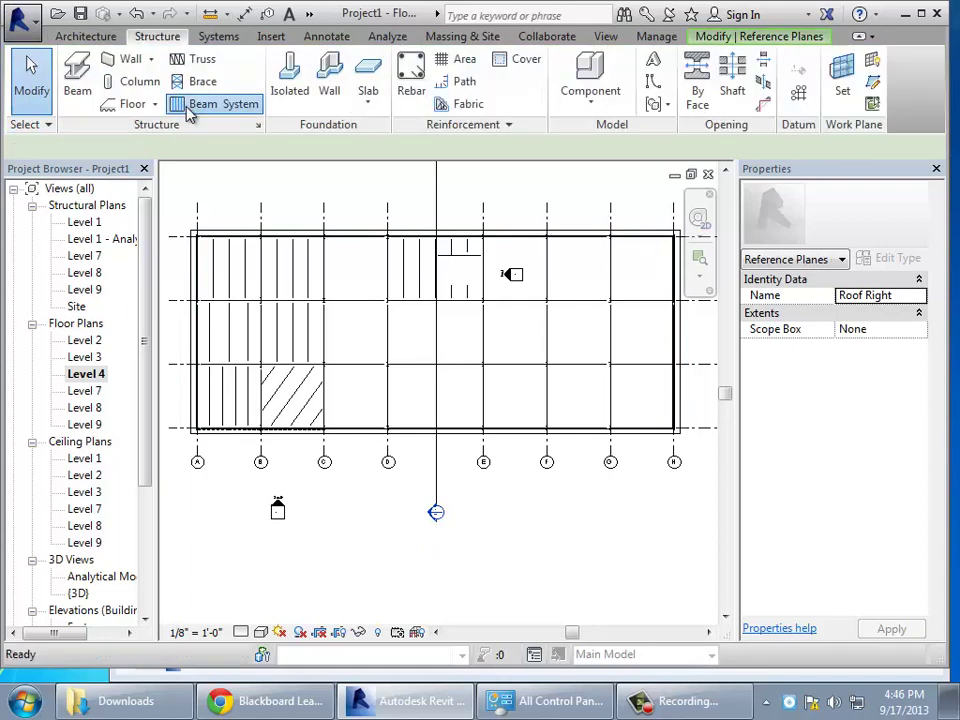
{"action": "left_click", "coordinate": [186, 106]}
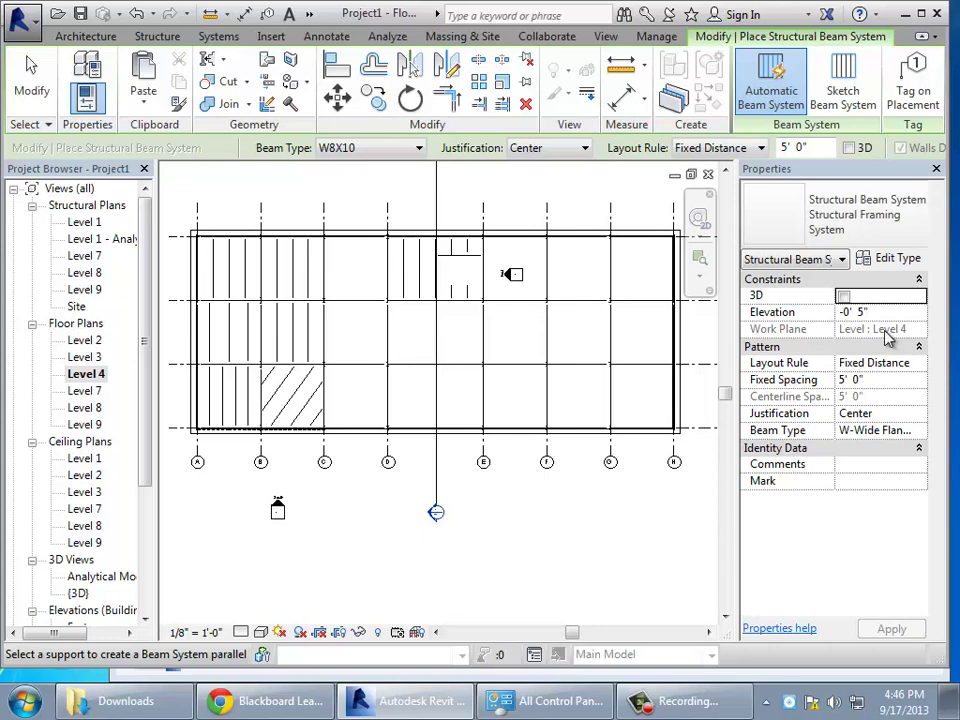
{"action": "left_click", "coordinate": [88, 38]}
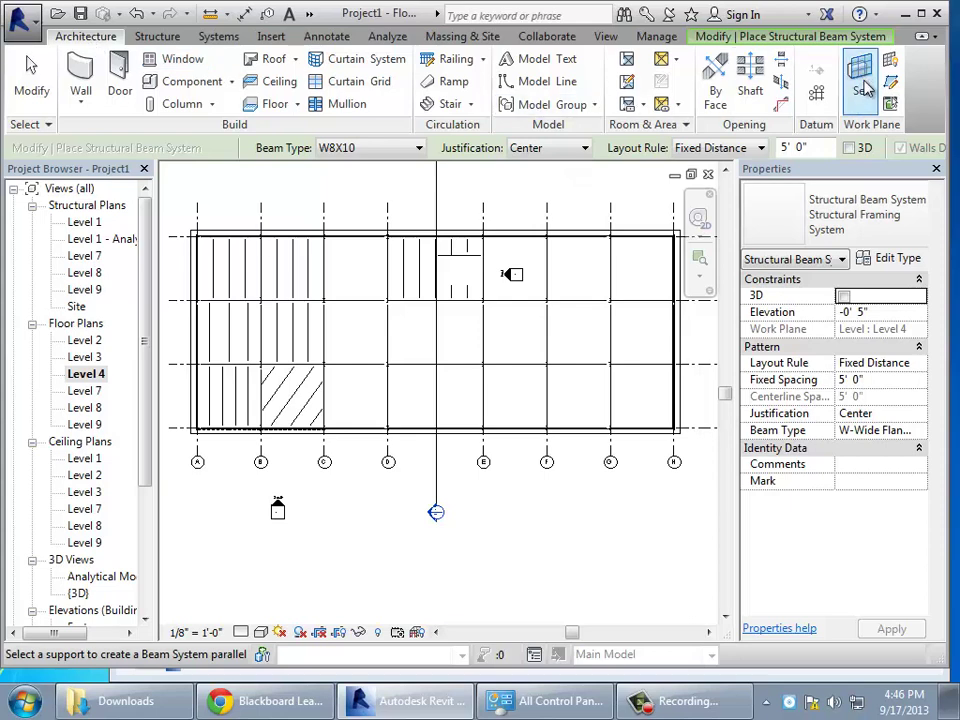
{"action": "left_click", "coordinate": [862, 80]}
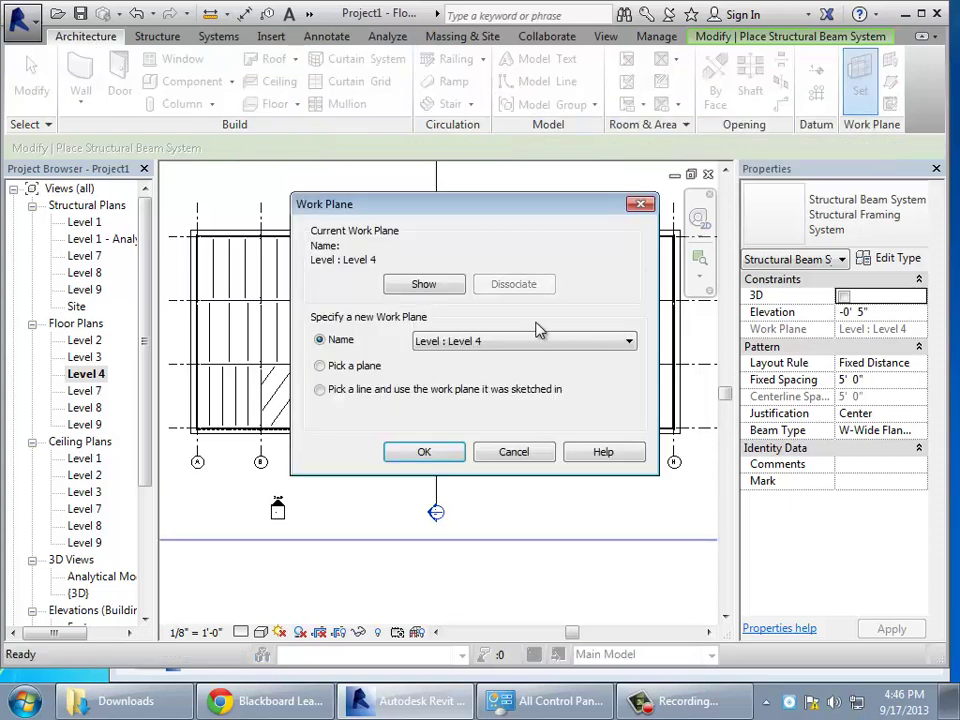
{"action": "left_click", "coordinate": [503, 343]}
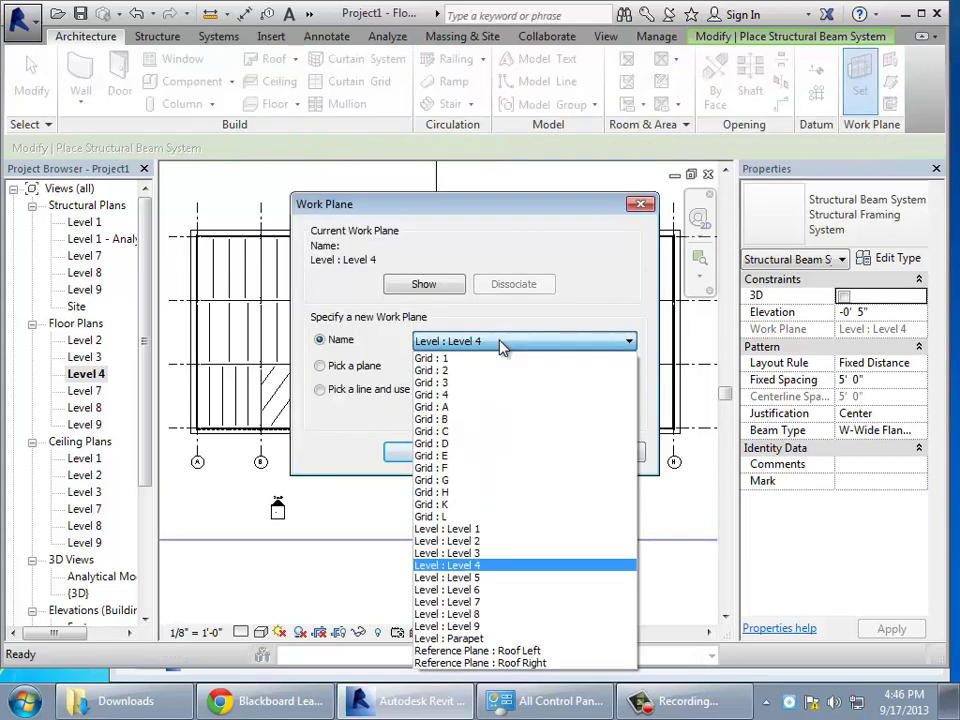
{"action": "left_click", "coordinate": [467, 651]}
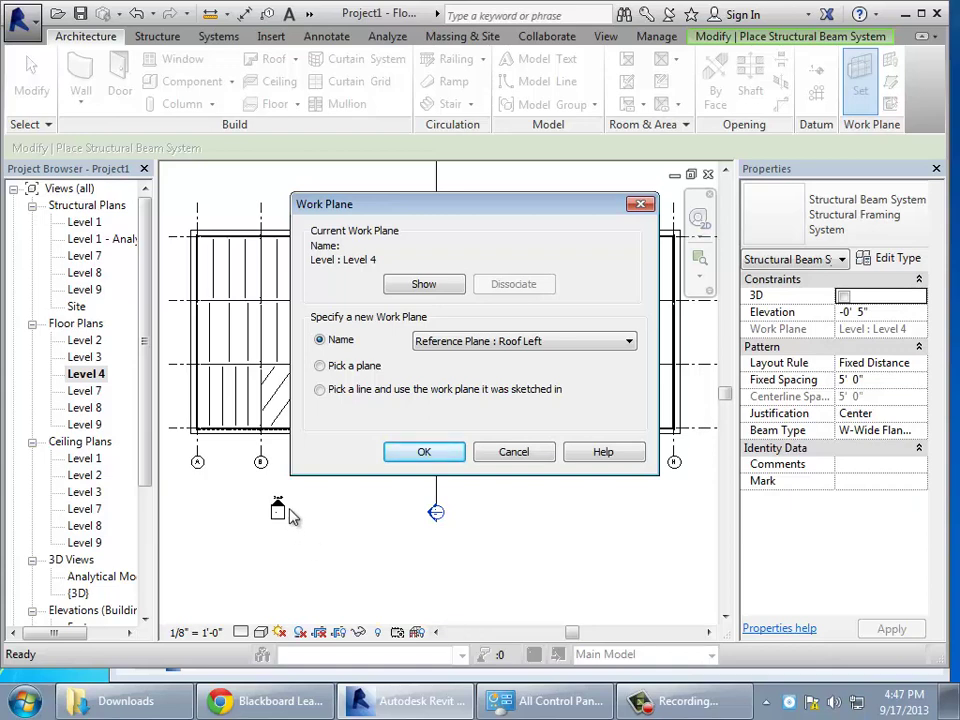
{"action": "left_click", "coordinate": [427, 454]}
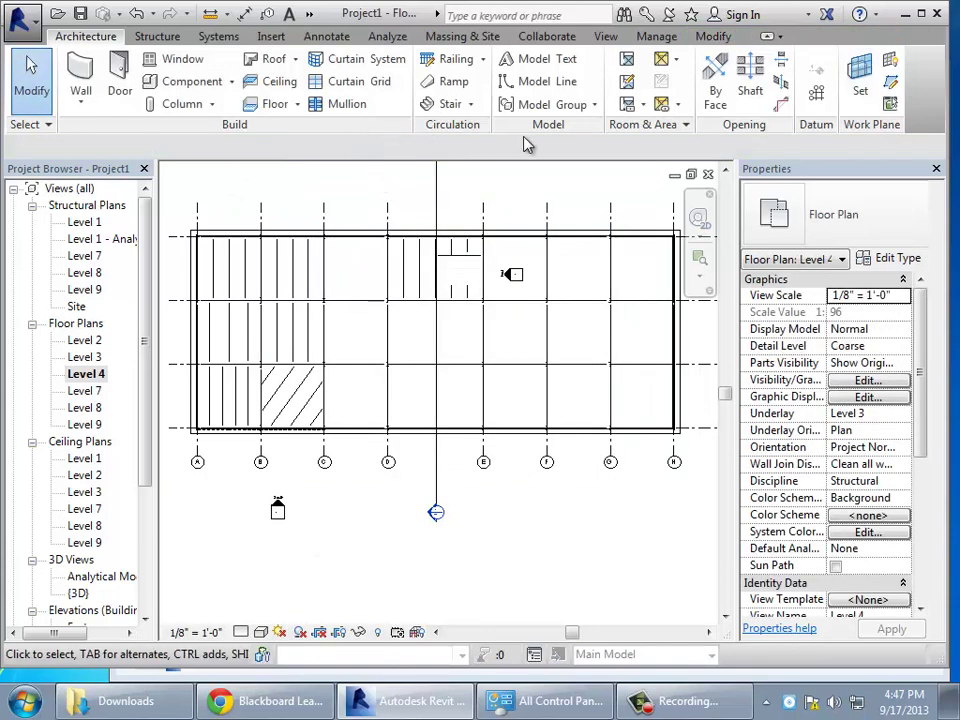
- Sketch a closed trapezoidal beam system boundary about 38' deep, from the grid A and H floor corners up to the roof ridge line
{"action": "left_click", "coordinate": [157, 36]}
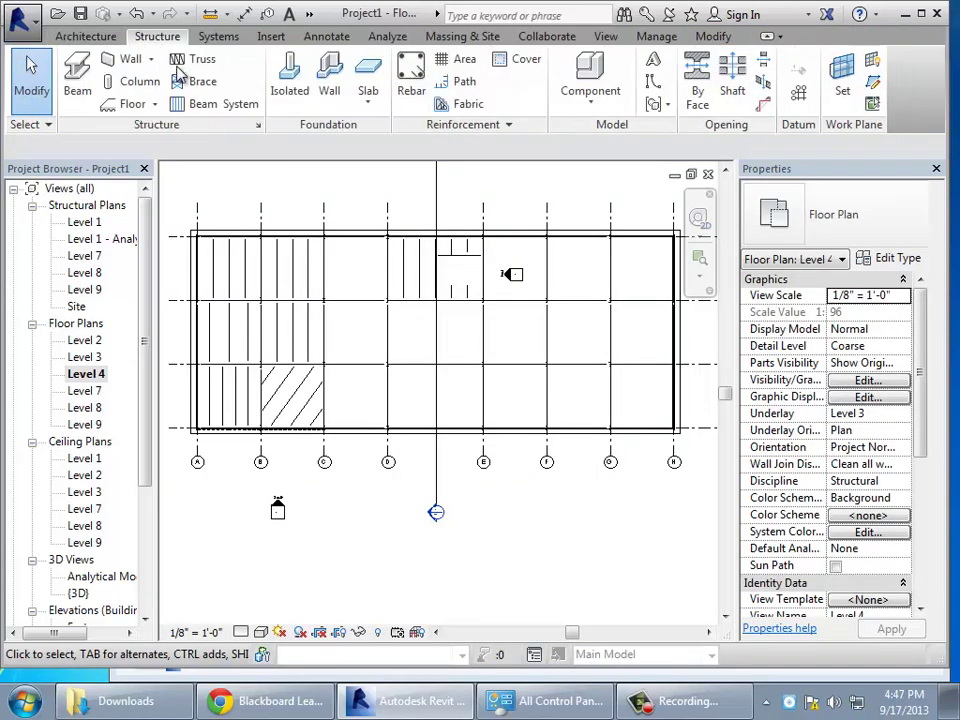
{"action": "left_click", "coordinate": [205, 104]}
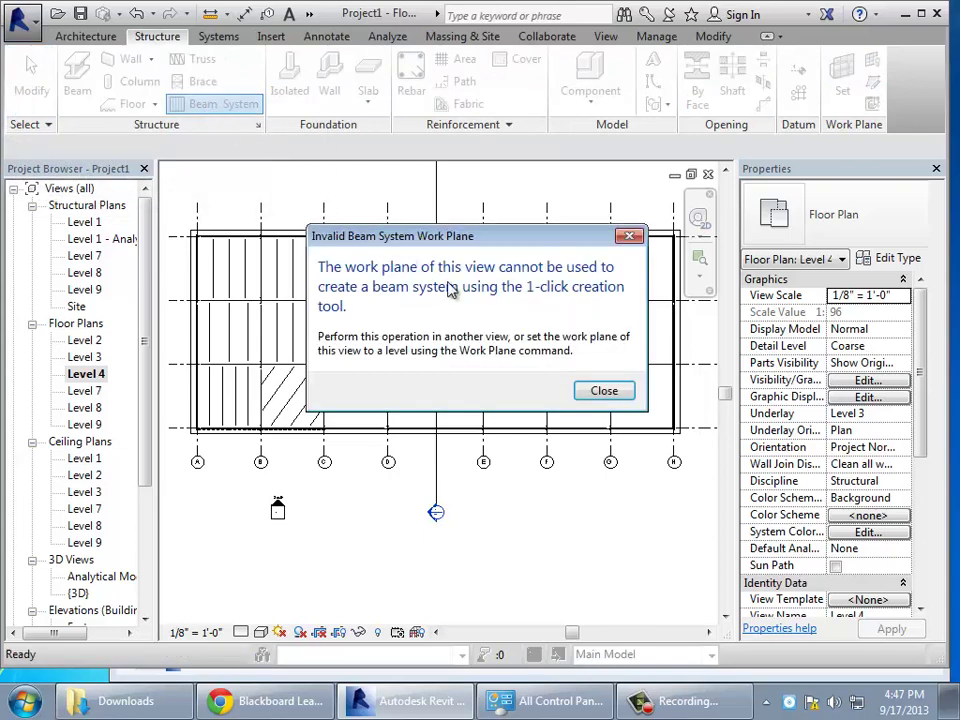
{"action": "left_click", "coordinate": [604, 391]}
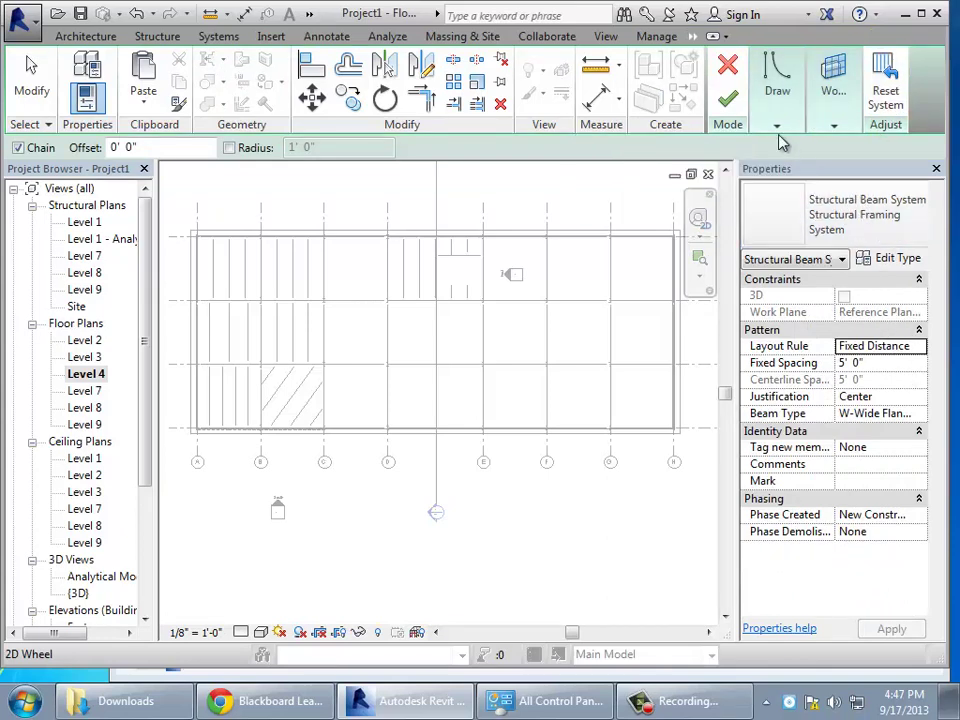
{"action": "mouse_move", "coordinate": [776, 128]}
{"action": "left_click", "coordinate": [718, 149]}
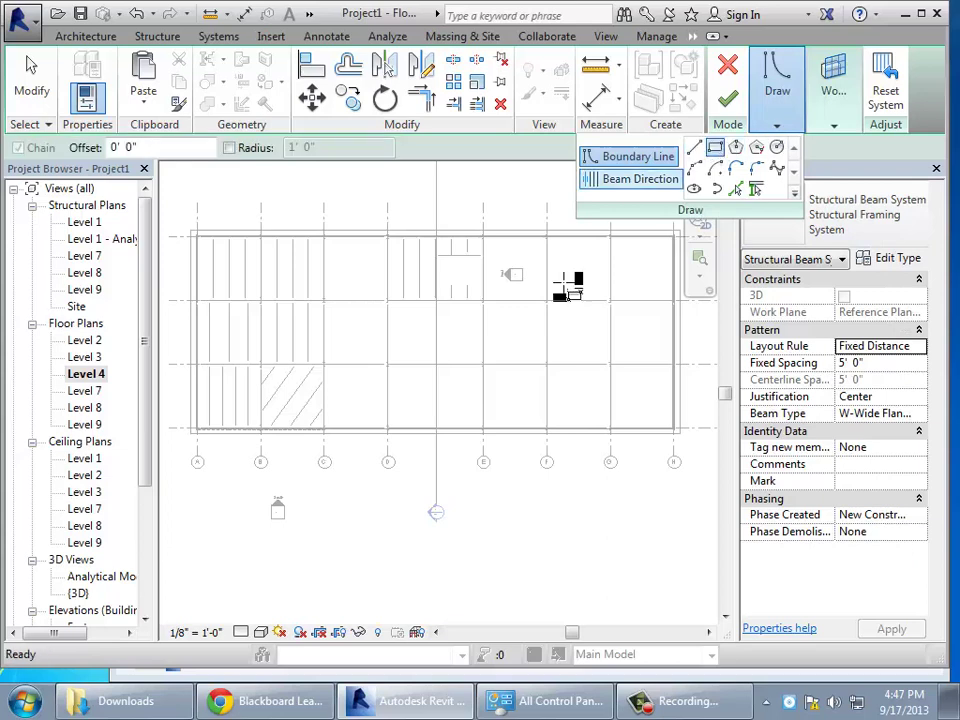
{"action": "left_click", "coordinate": [697, 150]}
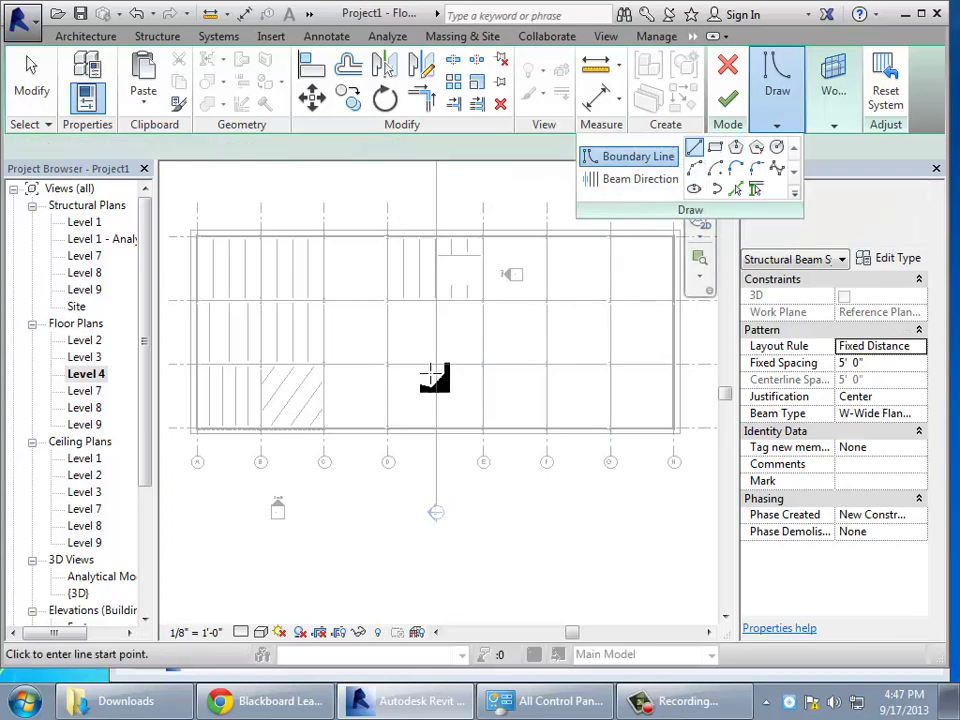
{"action": "left_click", "coordinate": [197, 433]}
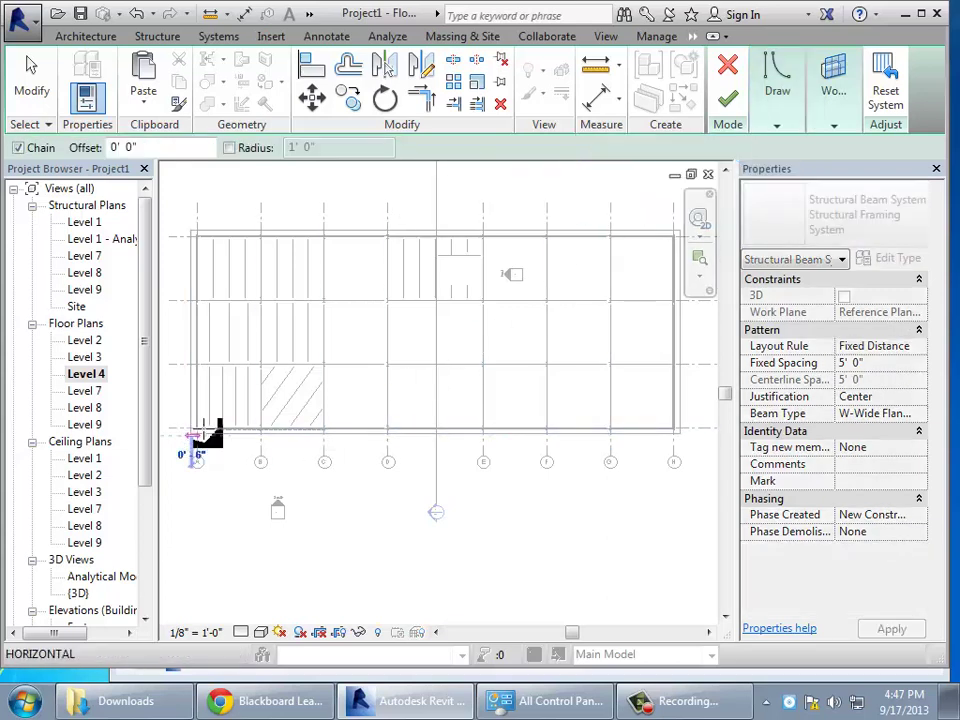
{"action": "left_click", "coordinate": [262, 331]}
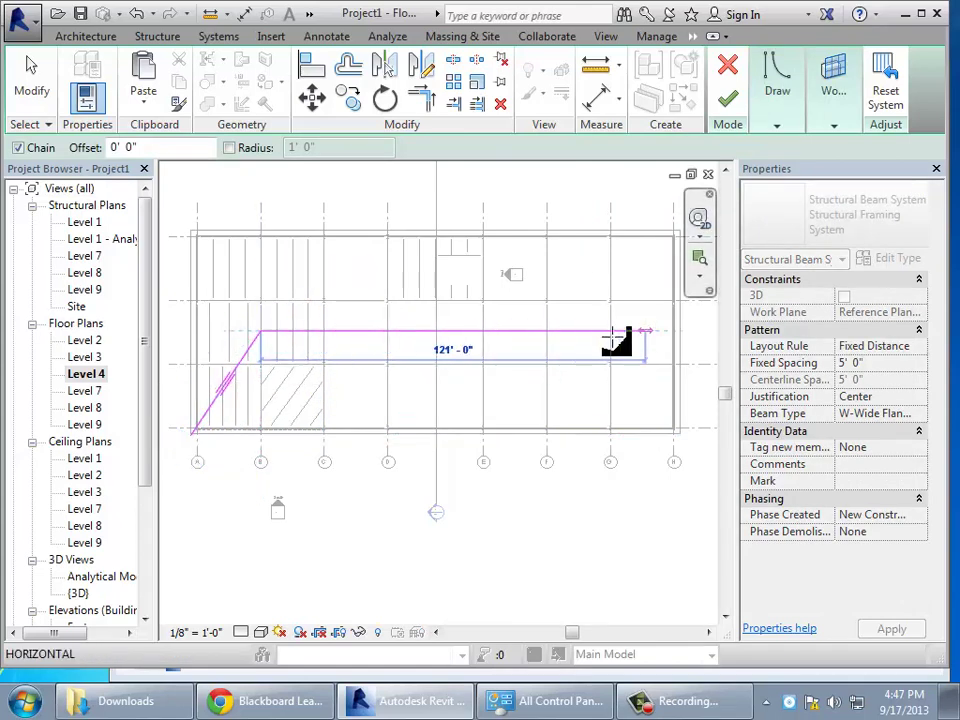
{"action": "left_click", "coordinate": [593, 332]}
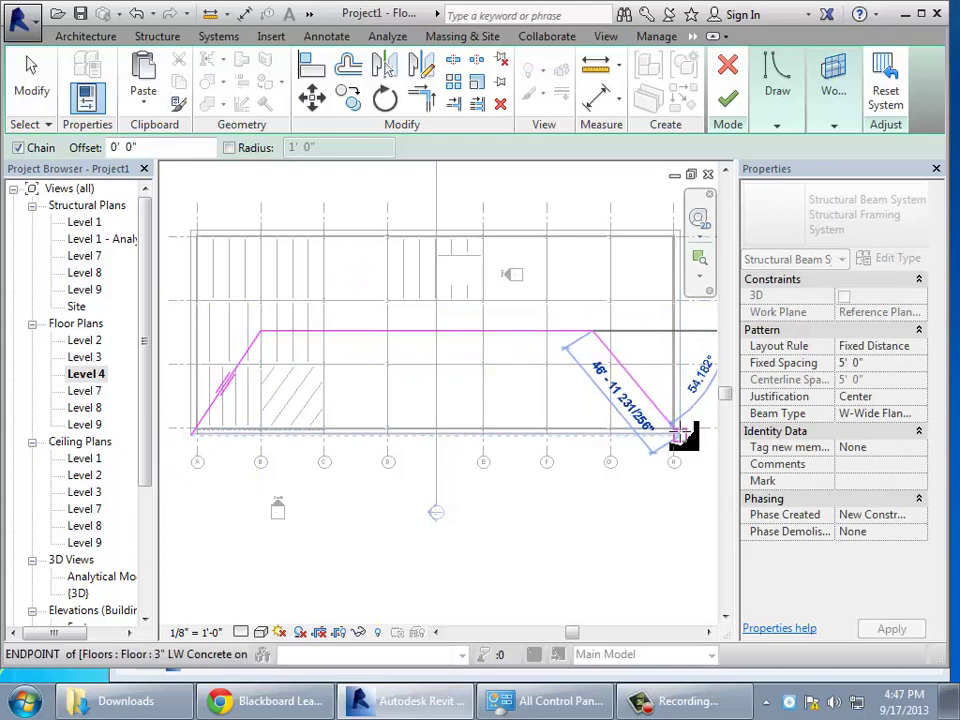
{"action": "left_click", "coordinate": [678, 433]}
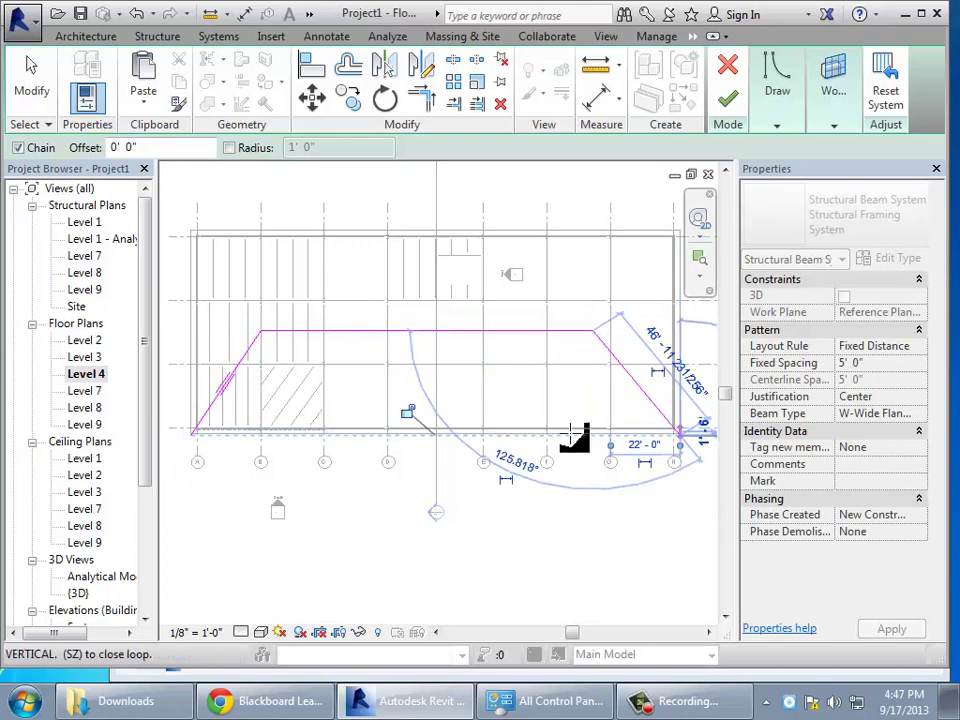
{"action": "left_click", "coordinate": [192, 434]}
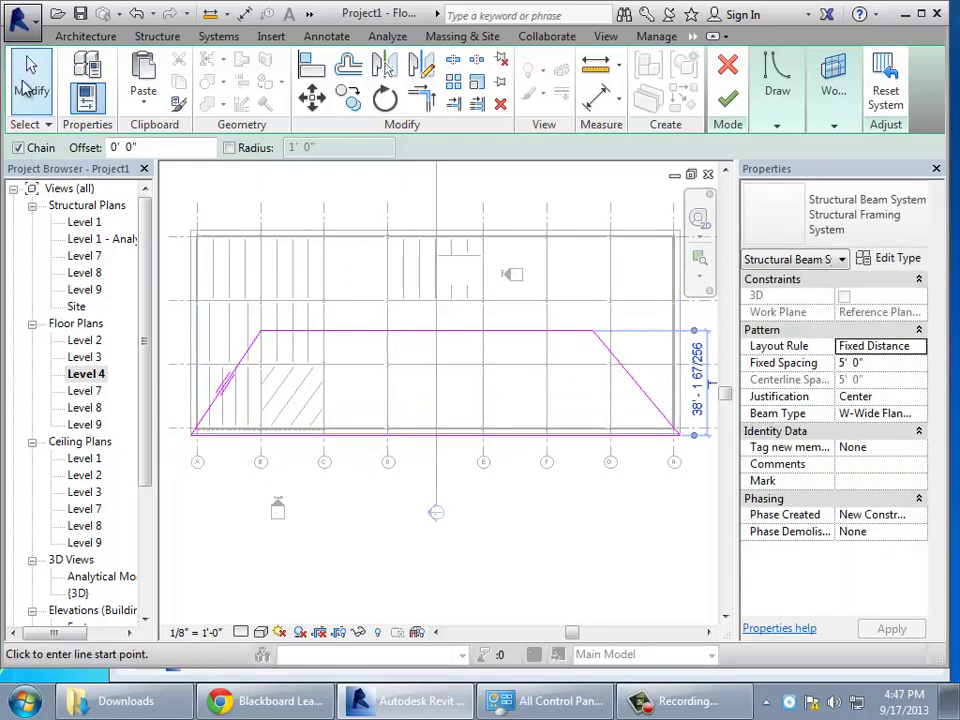
{"action": "left_click", "coordinate": [30, 88]}
- Draw a beam direction line about 35' long, perpendicular to the ridge, between grids D and E and 10' from grid D
{"action": "left_click", "coordinate": [776, 127]}
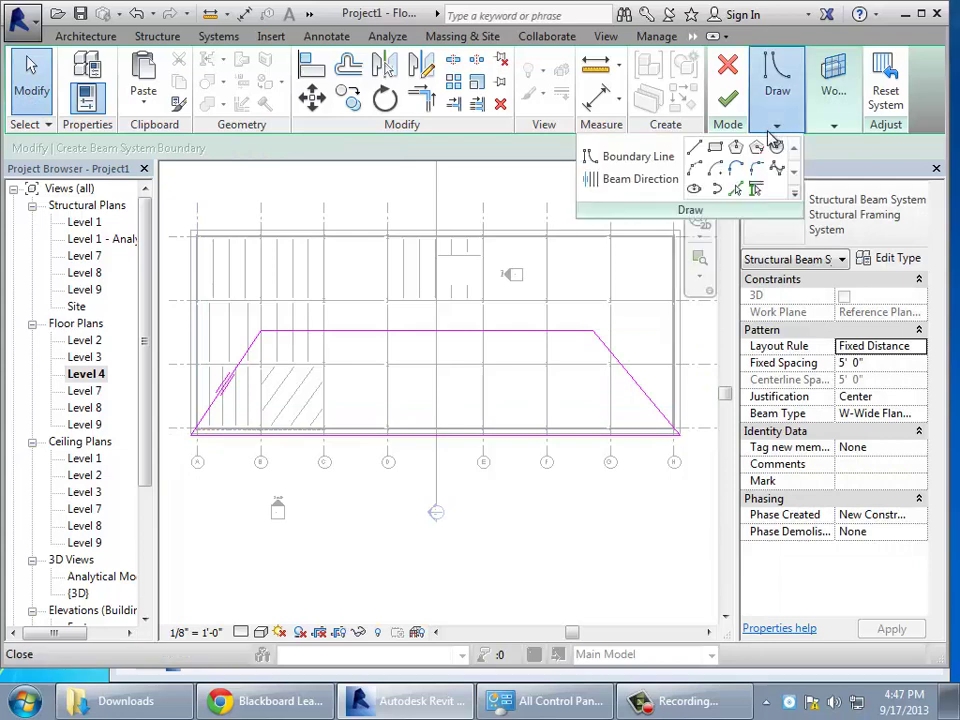
{"action": "left_click", "coordinate": [618, 182]}
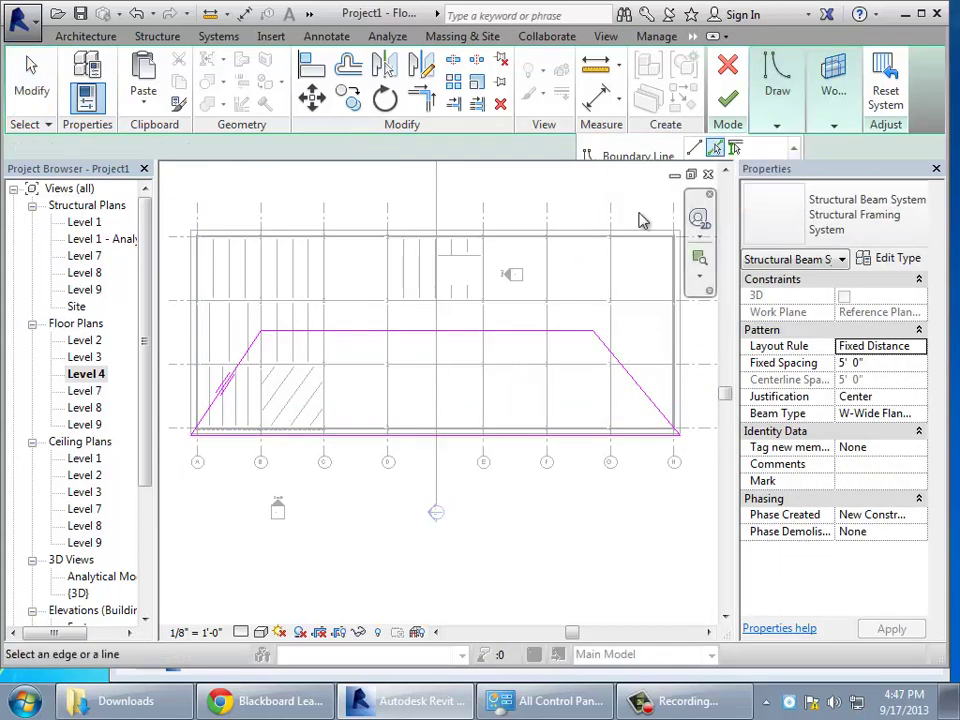
{"action": "left_click", "coordinate": [776, 127]}
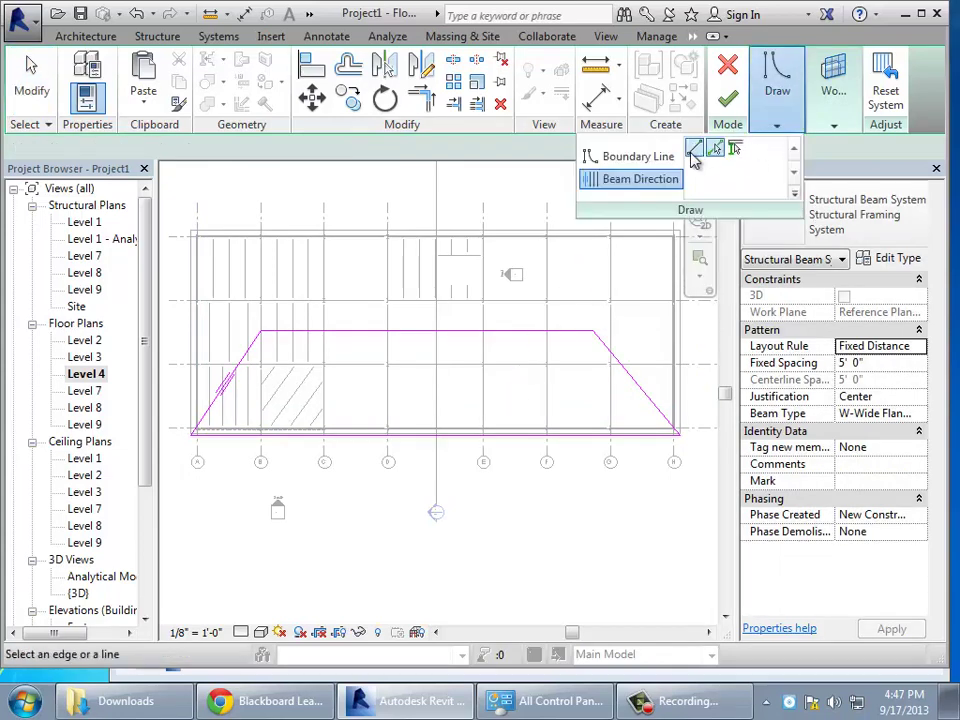
{"action": "left_click", "coordinate": [419, 431]}
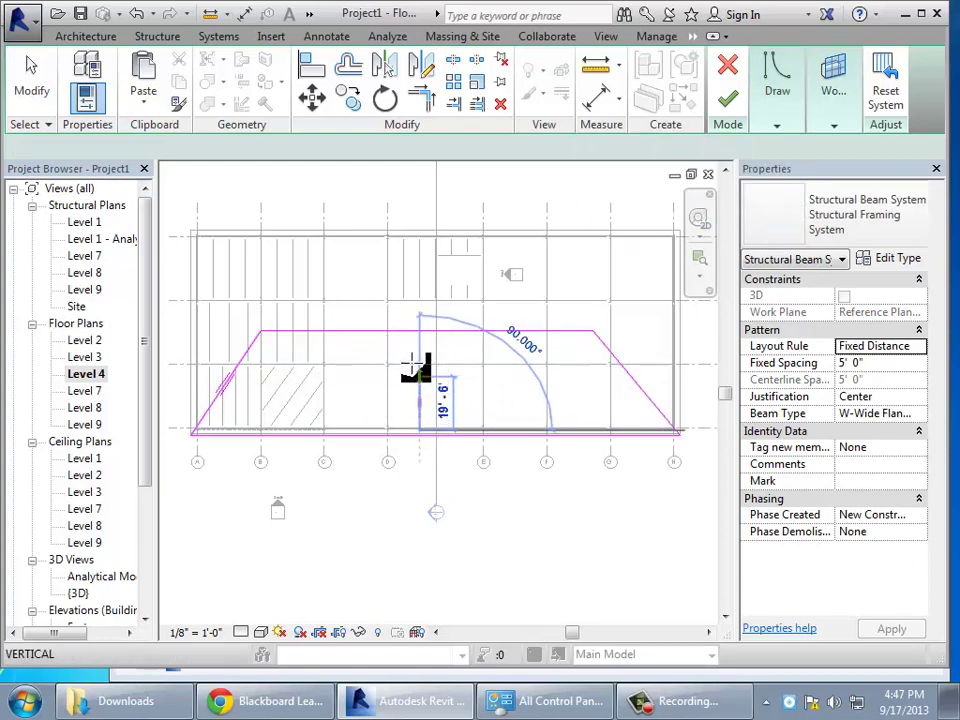
{"action": "left_click", "coordinate": [419, 320]}
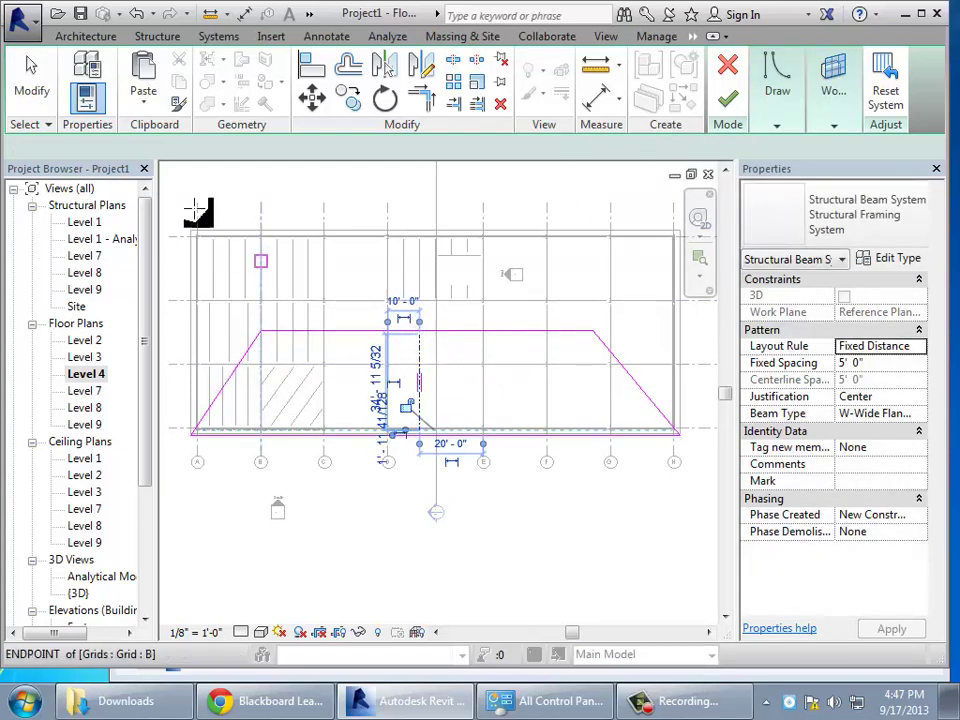
- Set the roof beam system's beam type to W-Wide Flange : W8X10 and finish its boundary sketch
{"action": "left_click", "coordinate": [32, 97]}
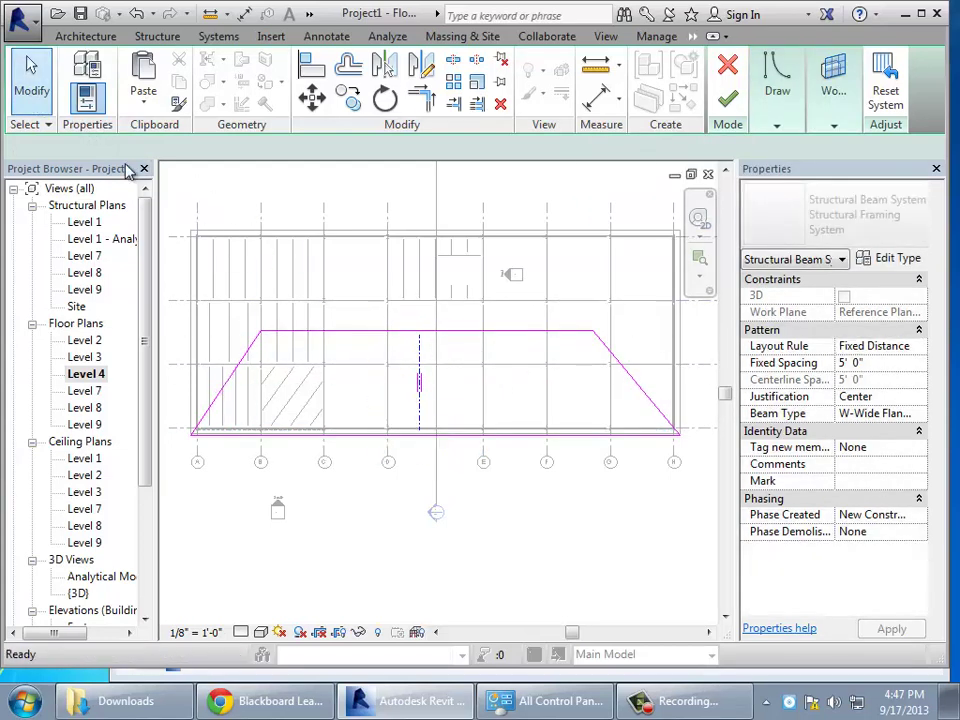
{"action": "left_click", "coordinate": [918, 414]}
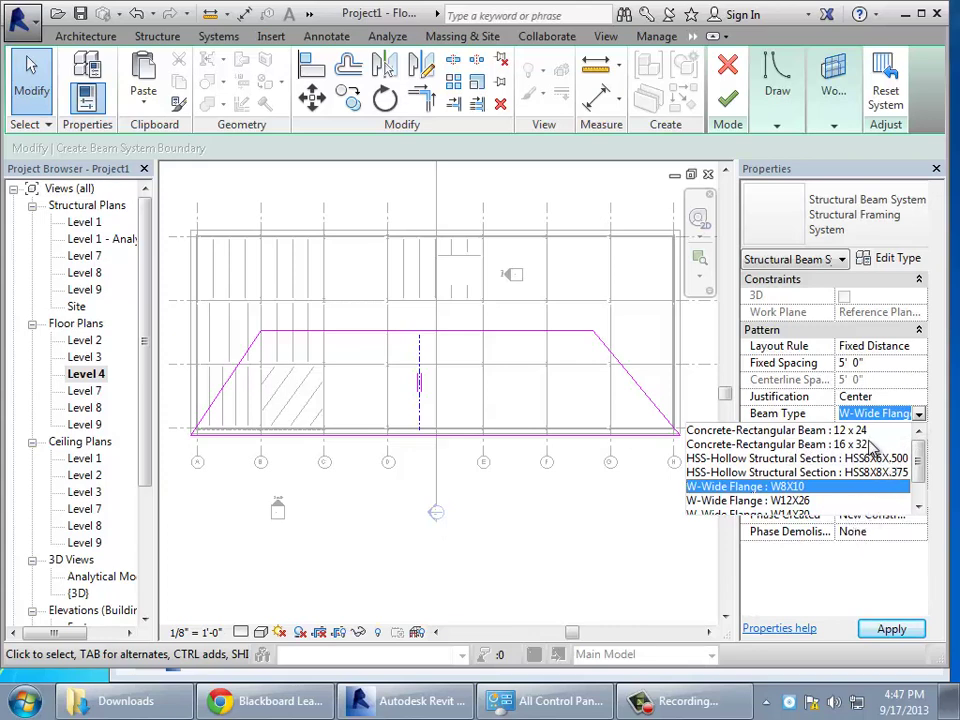
{"action": "left_click", "coordinate": [803, 487]}
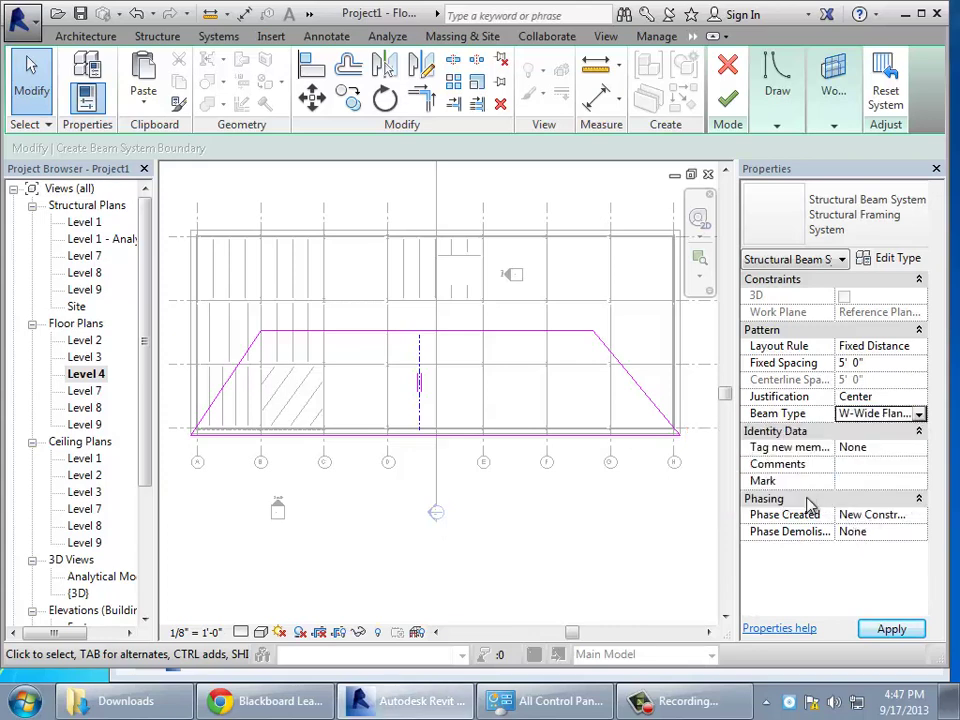
{"action": "left_click", "coordinate": [890, 629]}
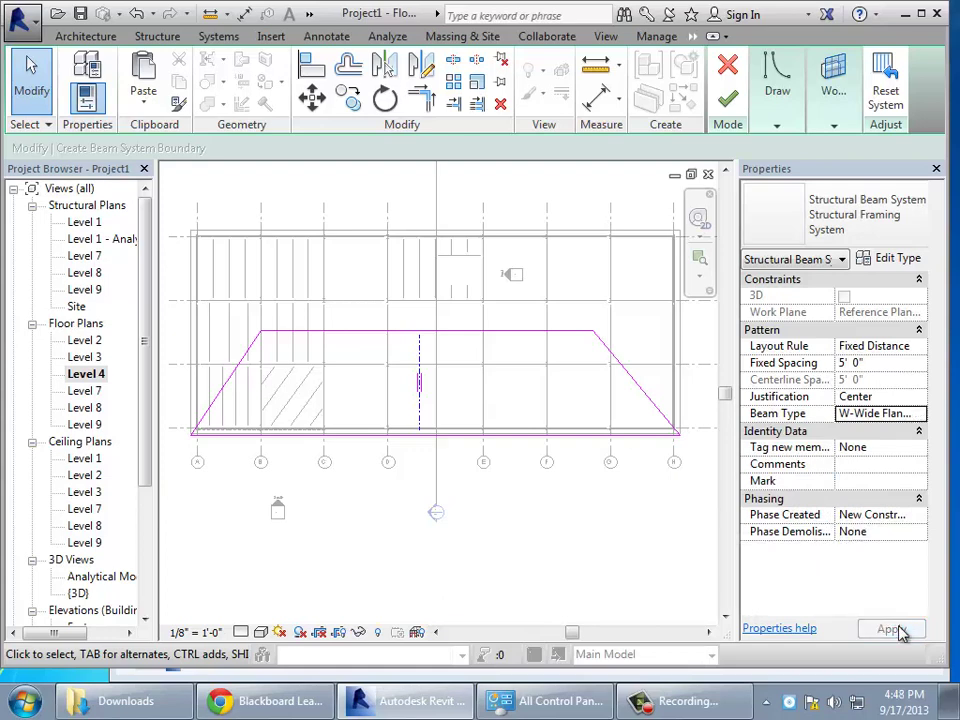
{"action": "left_click", "coordinate": [730, 100]}
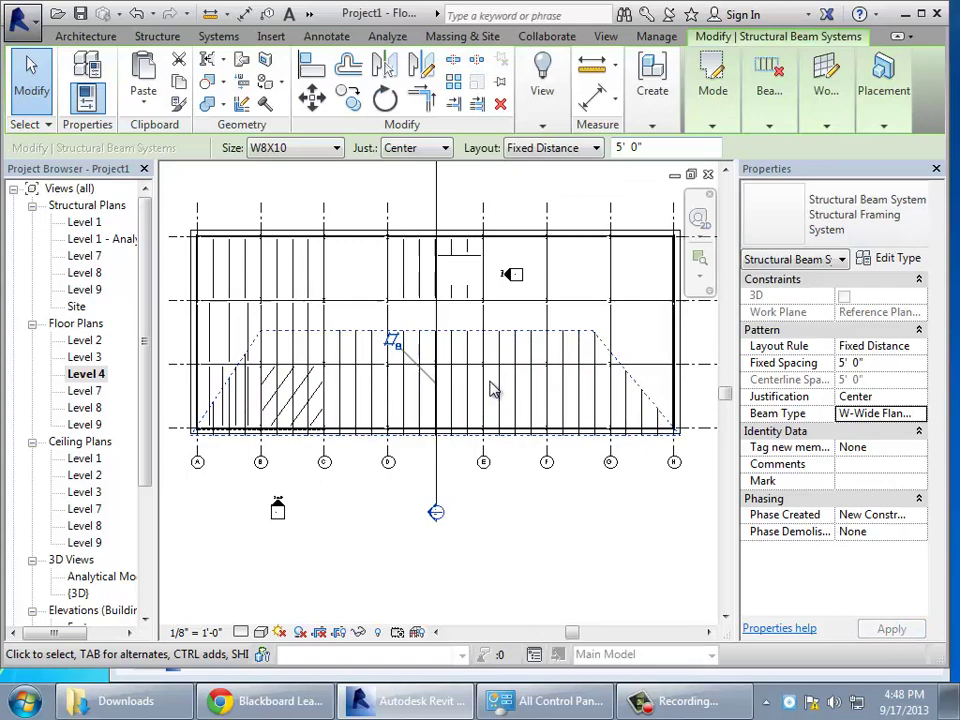
{"action": "left_click", "coordinate": [574, 521]}
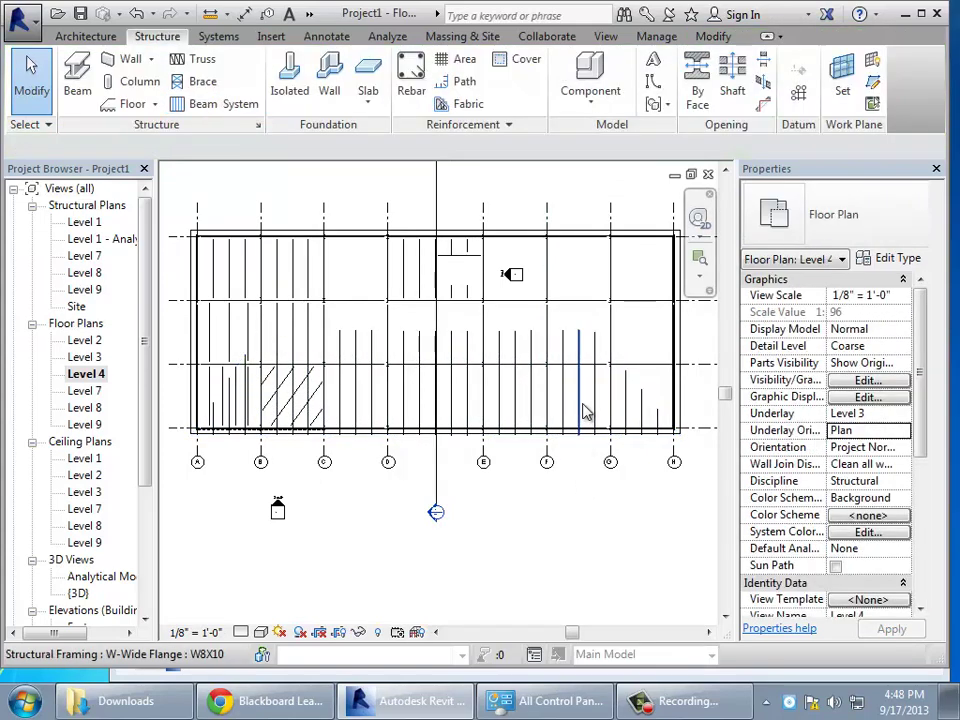
- Open the default 3D view and examine the new beams along the long roof slope from an angle above
{"action": "left_click", "coordinate": [310, 14]}
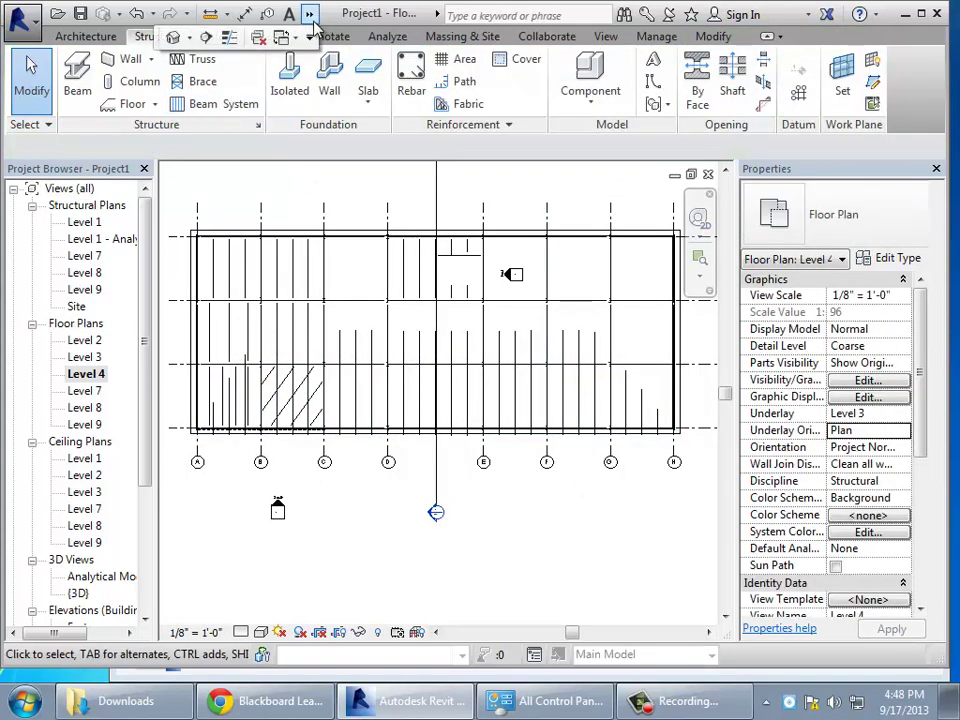
{"action": "left_click", "coordinate": [173, 38]}
{"action": "left_click", "coordinate": [612, 429]}
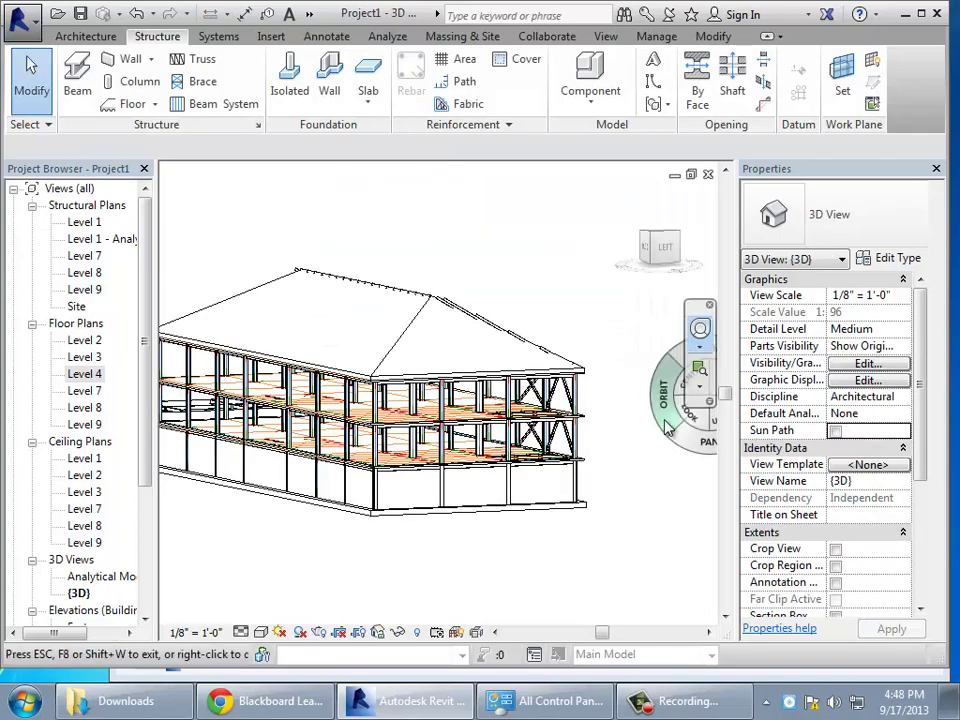
{"action": "left_click_drag", "start_coordinate": [659, 427], "coordinate": [538, 455]}
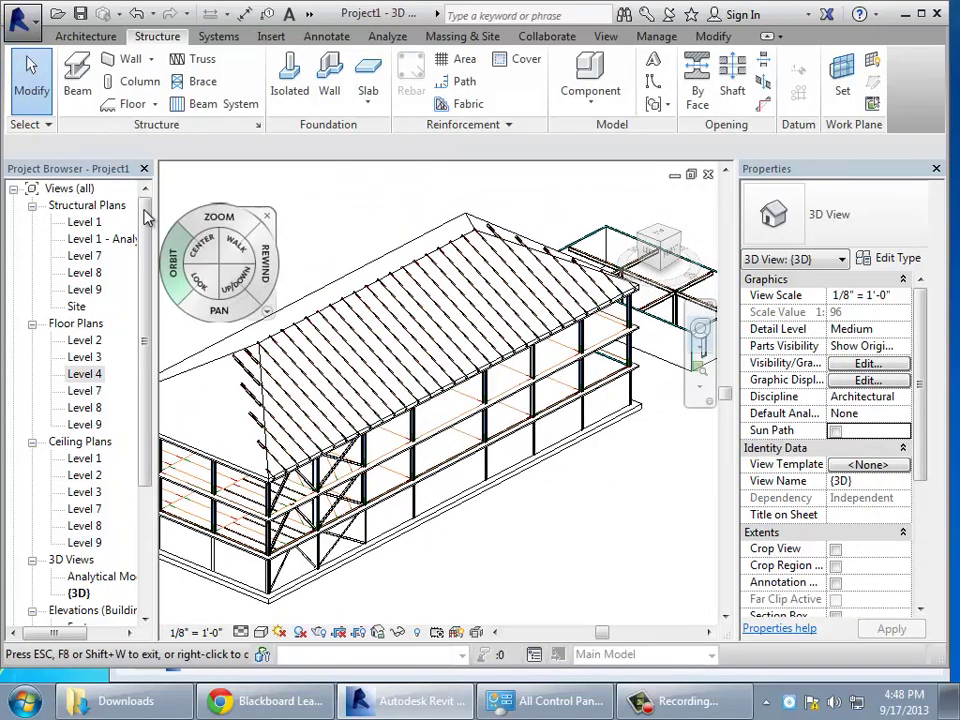
{"action": "left_click", "coordinate": [40, 87]}
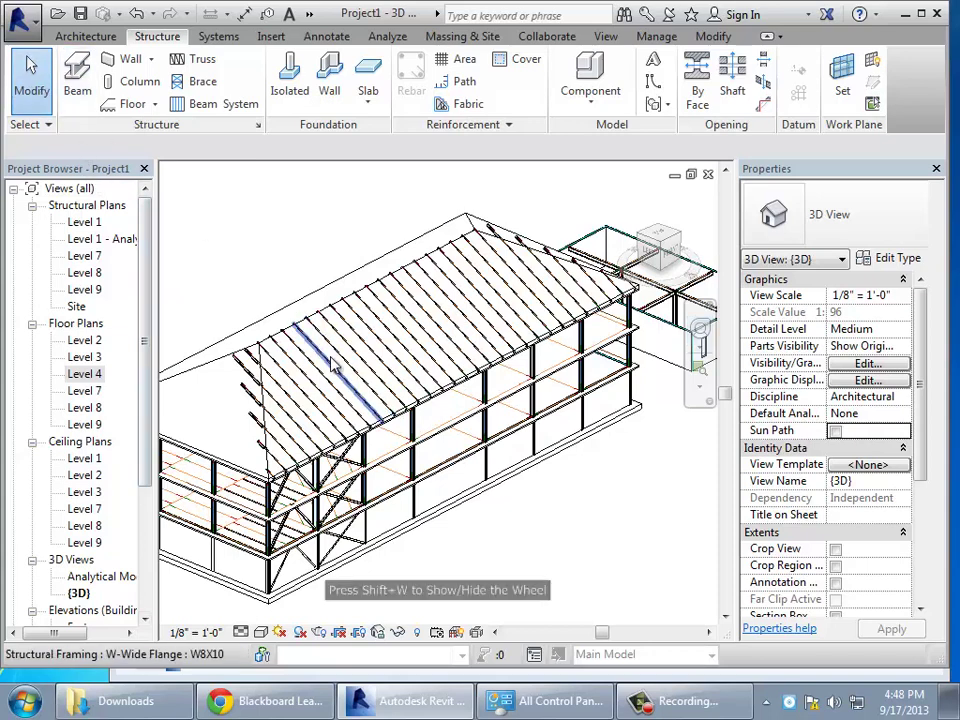